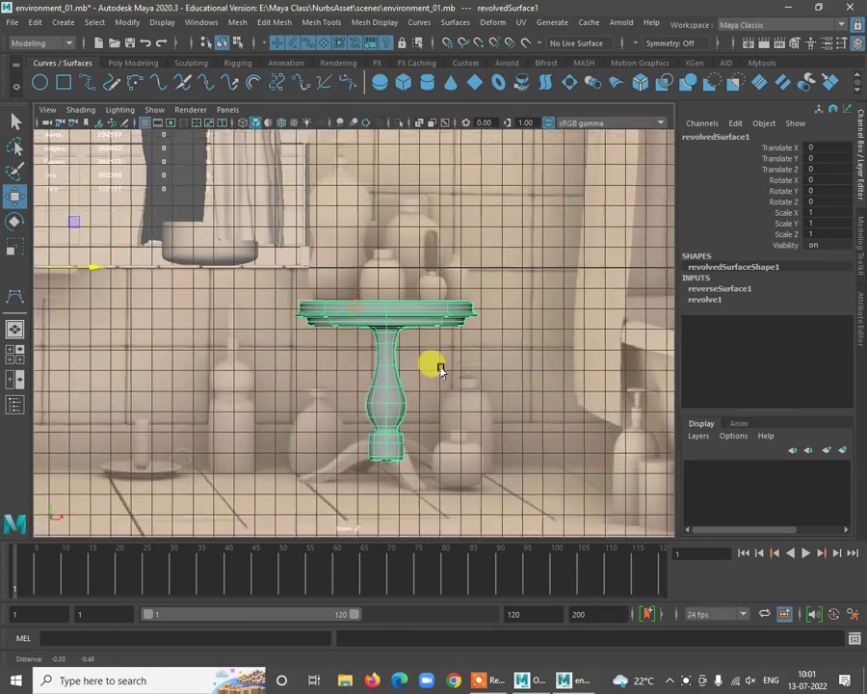
Examine the revolved table and its pedestal against the reference image in the front view
right_click_drag(422, 382, 427, 344, "alt")
middle_click_drag(427, 344, 384, 266, "alt")
right_click_drag(298, 241, 393, 397, "alt")
middle_click_drag(393, 396, 408, 349, "alt")
right_click_drag(313, 251, 384, 336, "alt")
middle_click_drag(385, 336, 443, 340, "alt")
right_click_drag(359, 290, 412, 354, "alt")
middle_click_drag(412, 355, 349, 334, "alt")
right_click_drag(221, 268, 360, 385, "alt")
middle_click_drag(361, 385, 373, 315, "alt")
right_click_drag(345, 349, 345, 128, "alt")
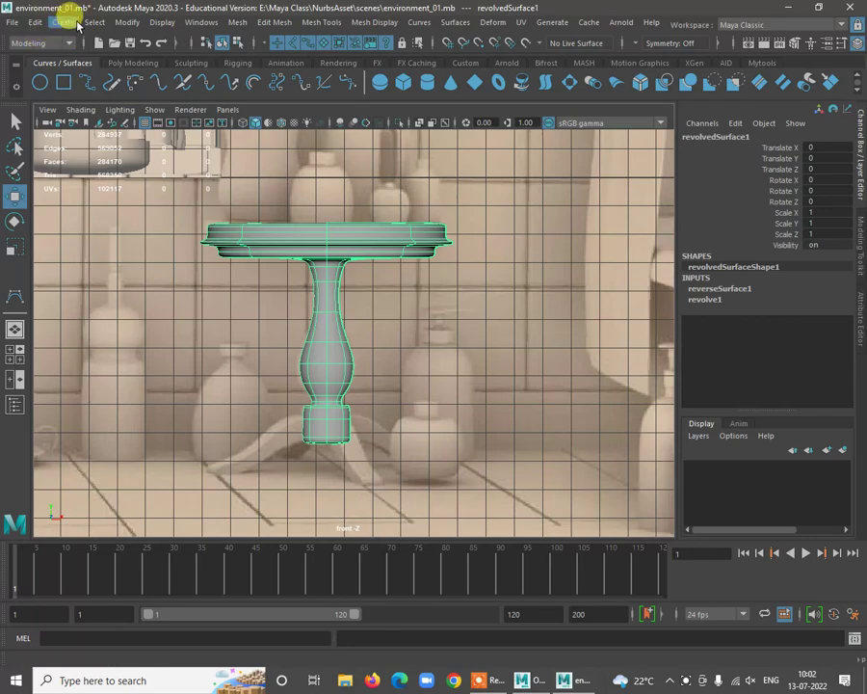
Convert the revolved NURBS table surface to polygons using the Control points tessellation method
left_click(127, 22)
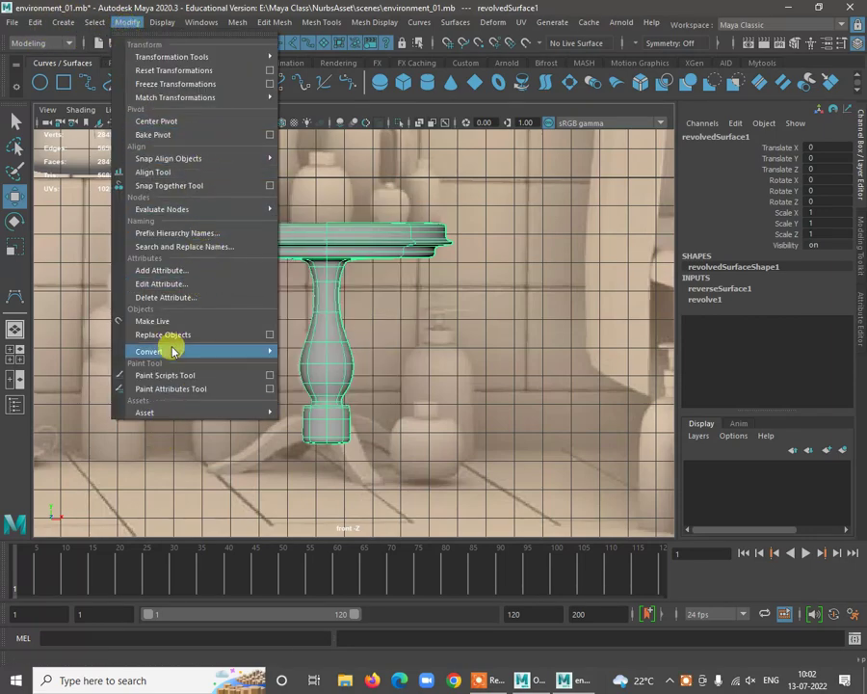
mouse_move(173, 351)
left_click(469, 350)
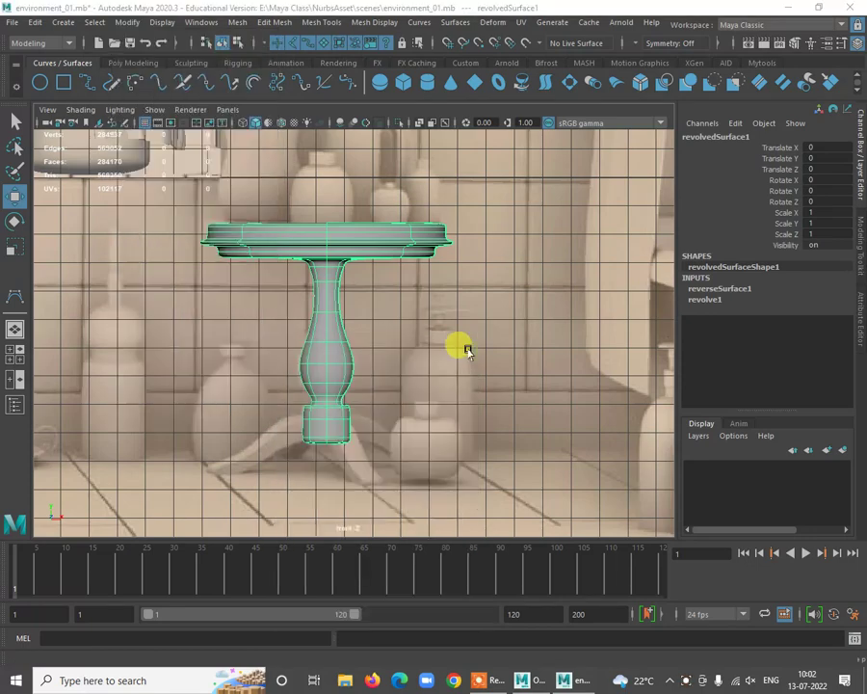
left_click_drag(727, 60, 328, 97)
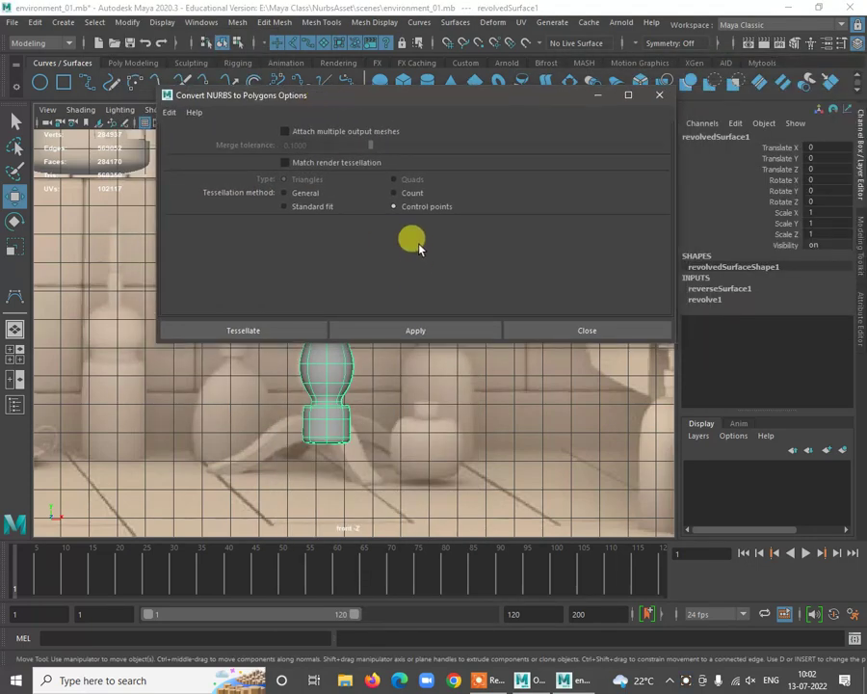
left_click(445, 331)
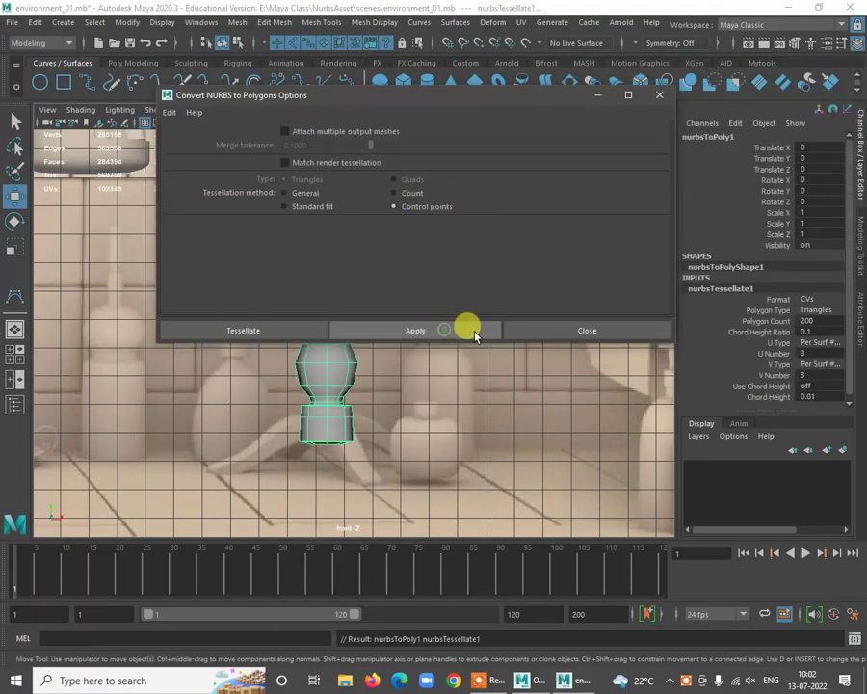
left_click(567, 333)
Turn on the smooth mesh preview for the converted polygon table in the perspective view
key("space")
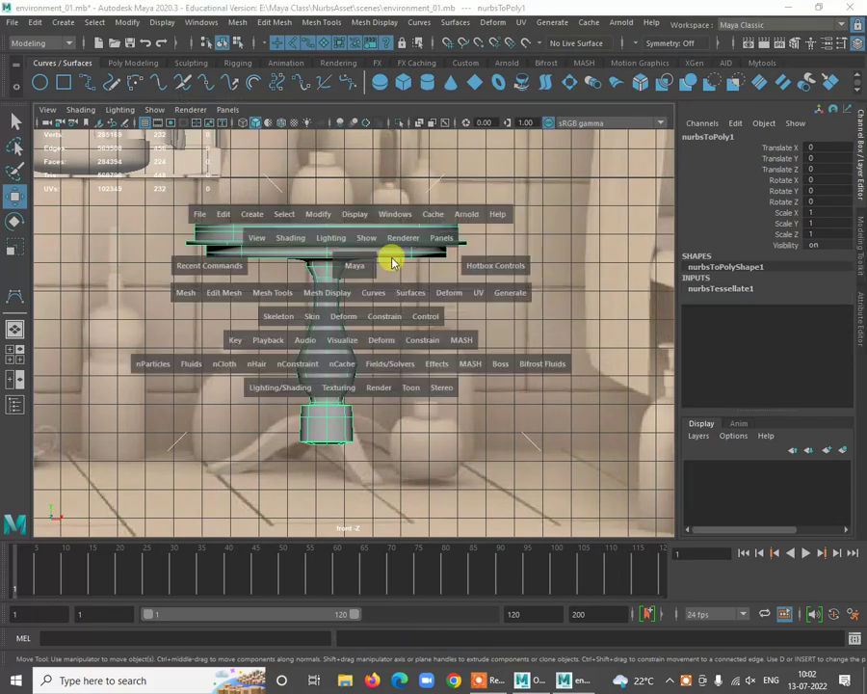
key("space")
left_click_drag(443, 298, 397, 284, "alt")
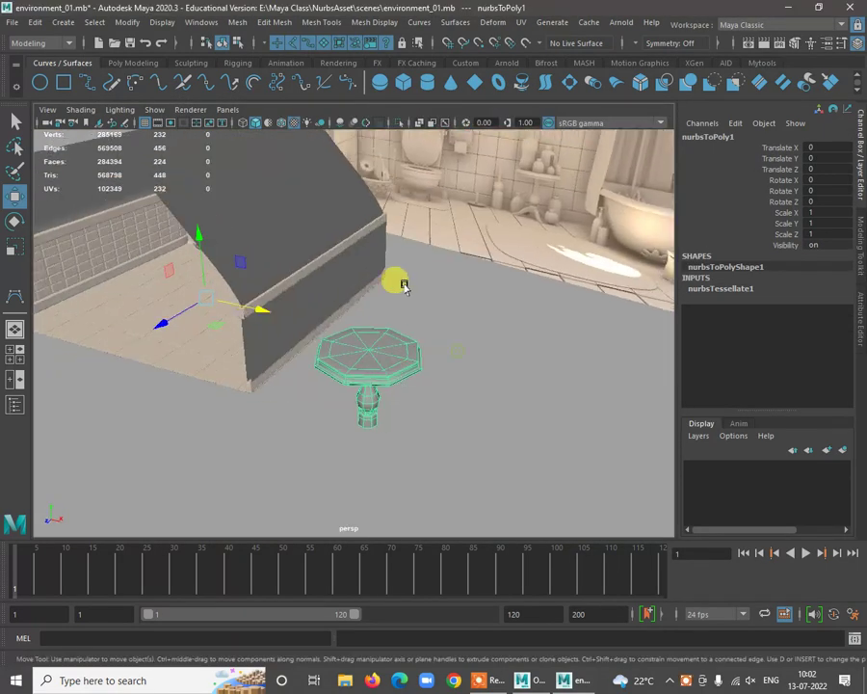
right_click_drag(397, 283, 458, 327, "alt")
right_click_drag(490, 285, 499, 449, "alt")
left_click_drag(501, 417, 499, 447, "alt")
middle_click_drag(499, 447, 509, 425, "alt")
right_click_drag(511, 435, 466, 406, "alt")
left_click_drag(473, 407, 471, 344, "alt")
middle_click_drag(461, 328, 461, 395, "alt")
key("3")
Delete the original revolved NURBS surface and its profile curve, keeping the polygon table selected
left_click(457, 456)
left_click_drag(479, 464, 335, 307, "alt")
left_click(339, 274)
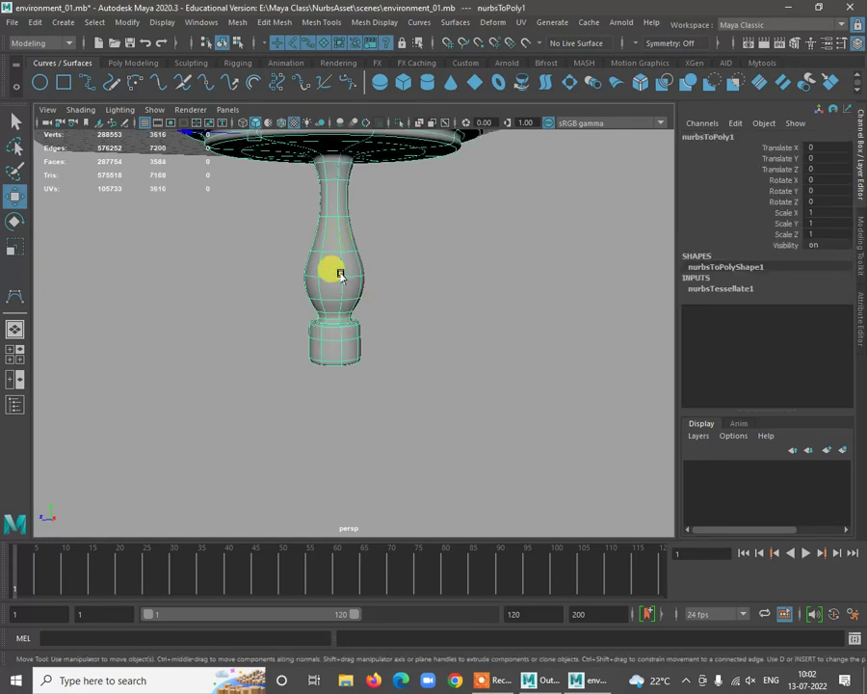
left_click(318, 303)
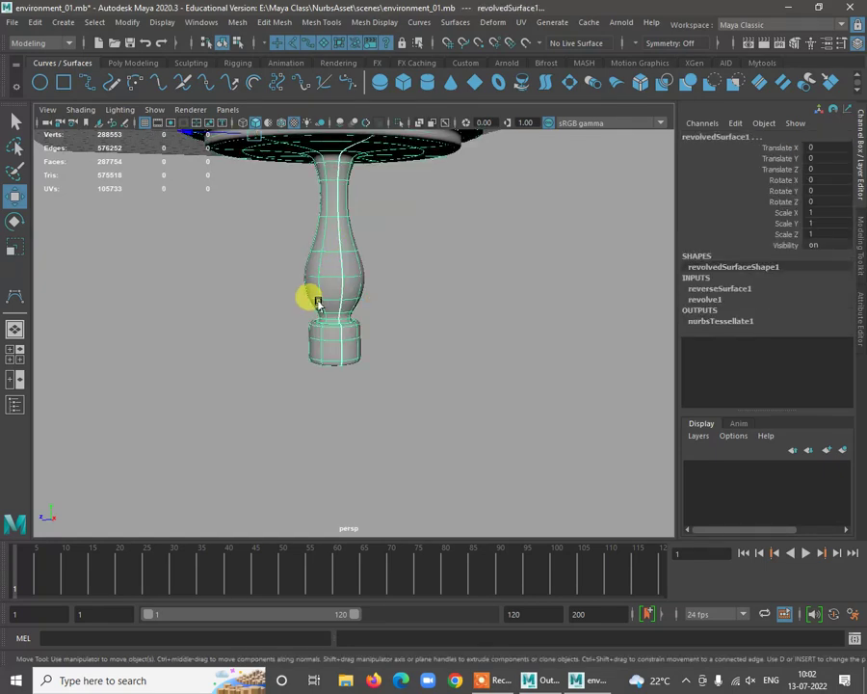
left_click(341, 271)
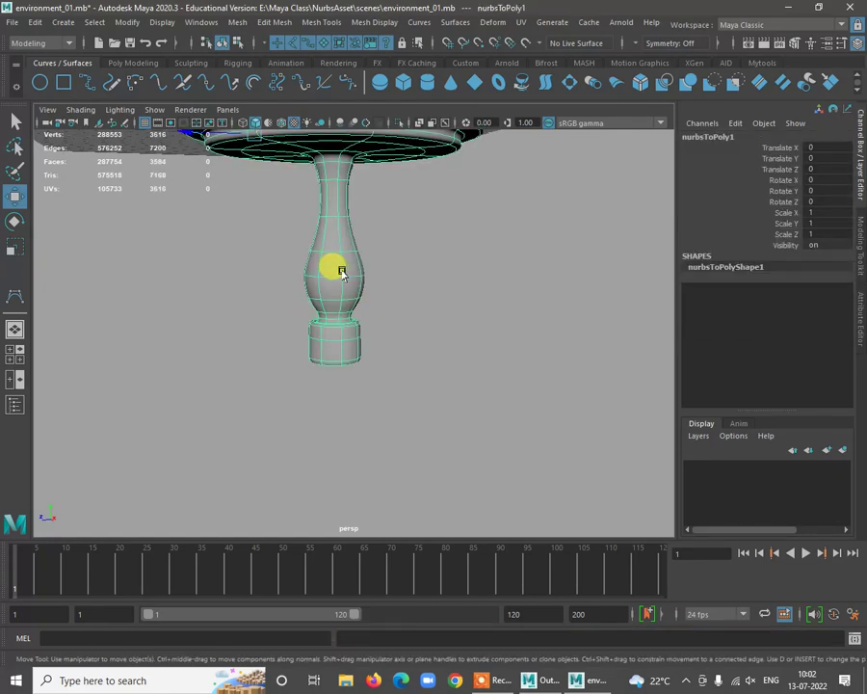
Return the polygon table to object mode and rename it Table_Geo
right_click(343, 257)
right_click_drag(345, 256, 412, 235)
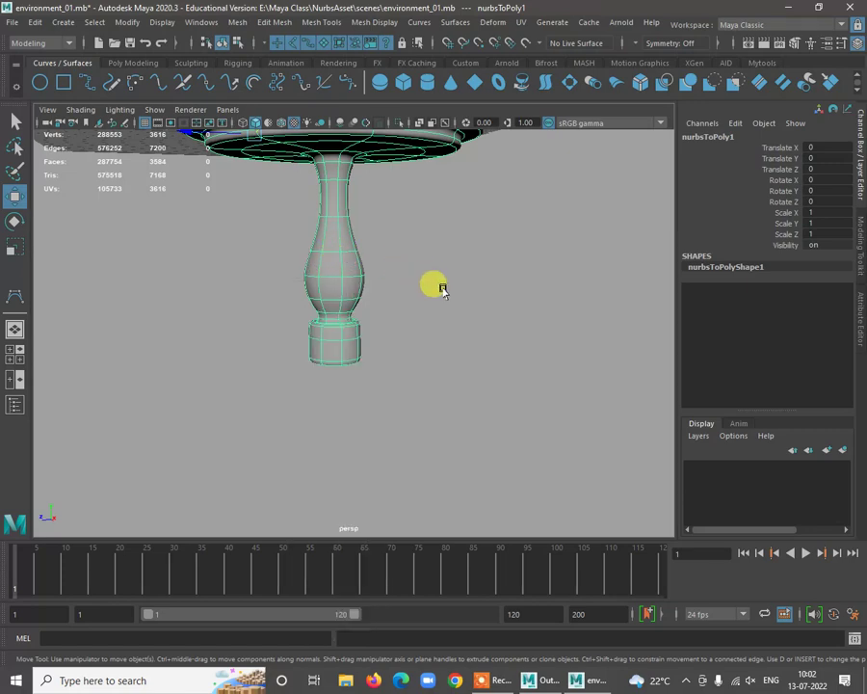
left_click_drag(444, 288, 372, 304, "alt")
scroll(372, 304, "down", 3)
scroll(407, 224, "up", 2)
right_click_drag(418, 223, 481, 197)
left_click(482, 202)
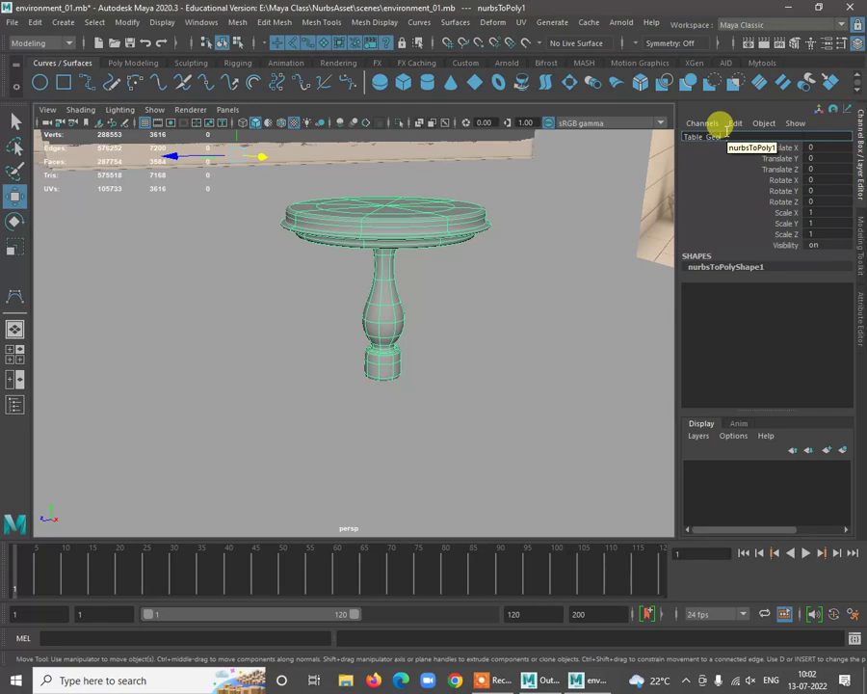
key("Return")
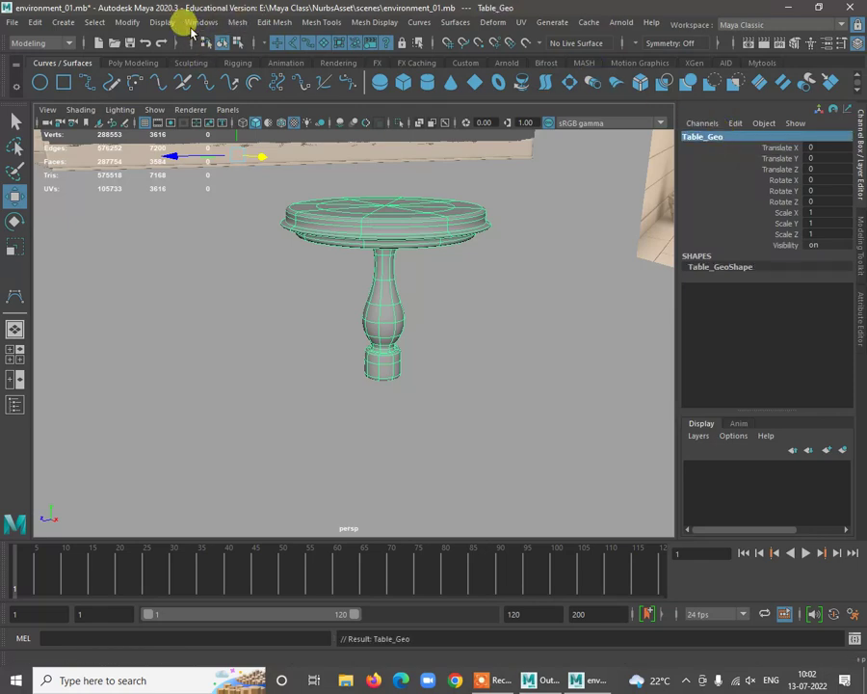
Center the pivot of Table_Geo and freeze its transformations
left_click(129, 22)
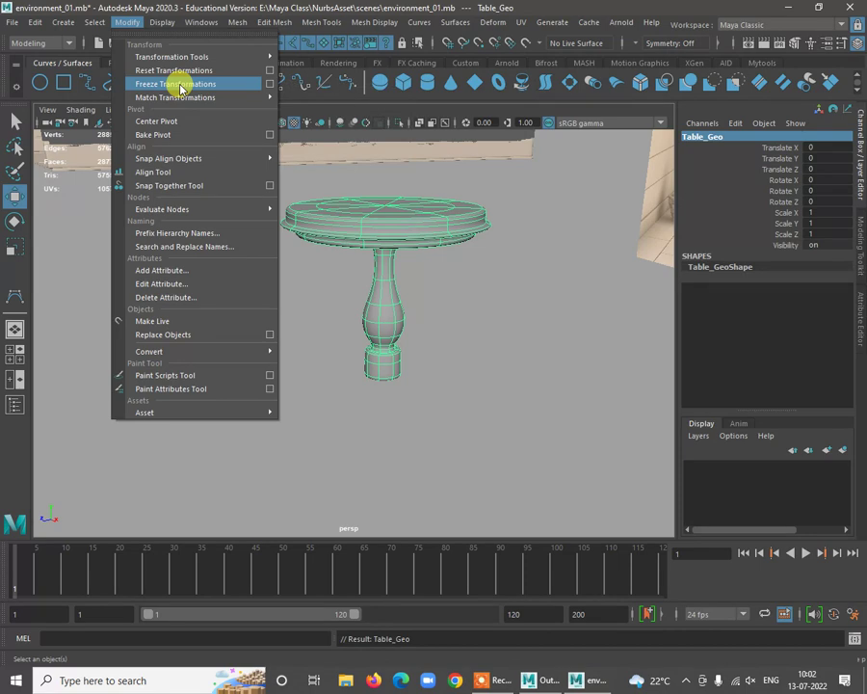
left_click(187, 120)
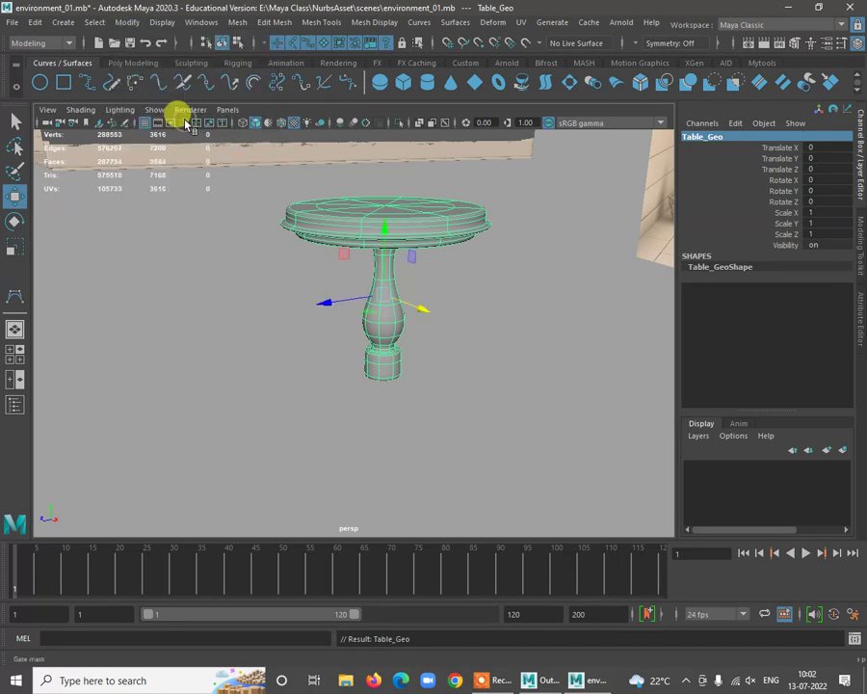
left_click(132, 24)
left_click(173, 83)
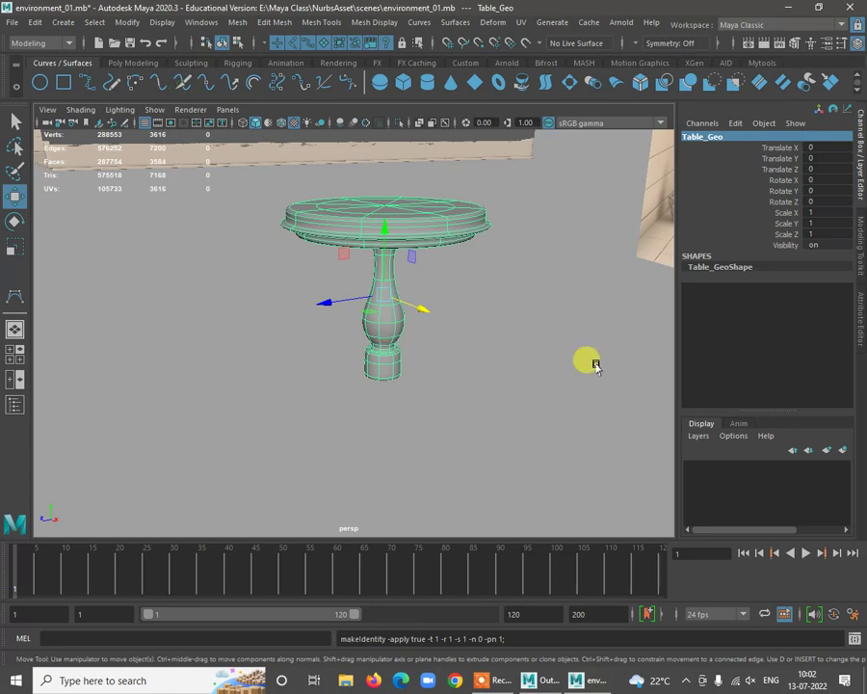
Look through camera1 in the perspective panel of the four-view layout
right_click_drag(595, 366, 414, 349, "alt")
left_click_drag(414, 349, 472, 348, "alt")
right_click_drag(443, 299, 457, 353, "alt")
left_click_drag(457, 353, 468, 333, "alt")
key("space")
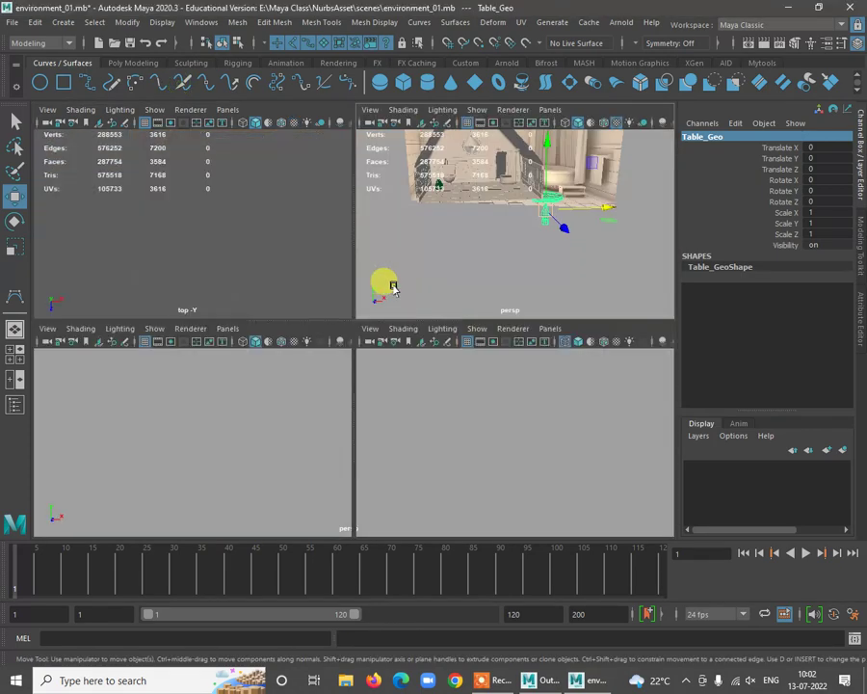
left_click(552, 109)
mouse_move(606, 123)
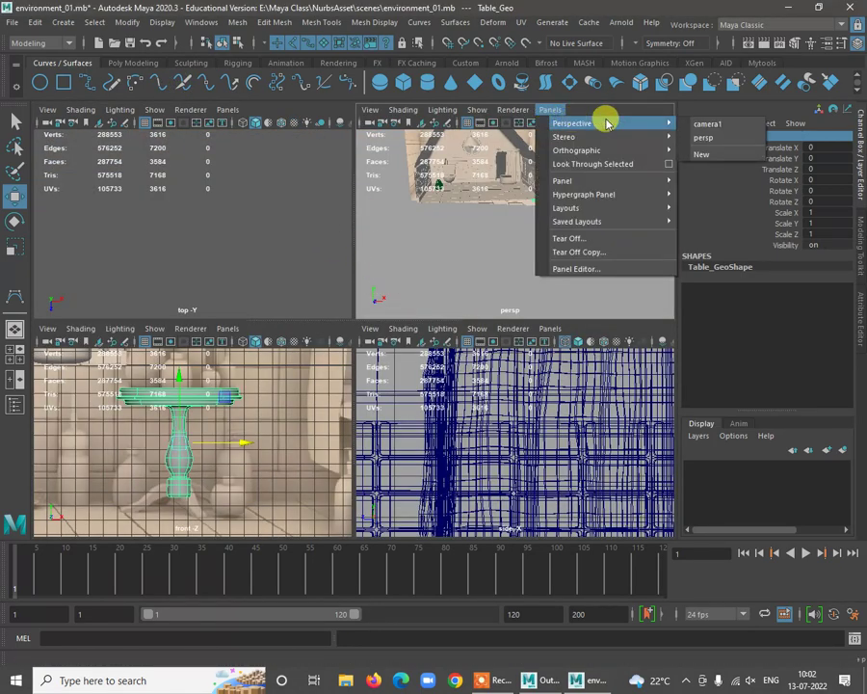
left_click(740, 125)
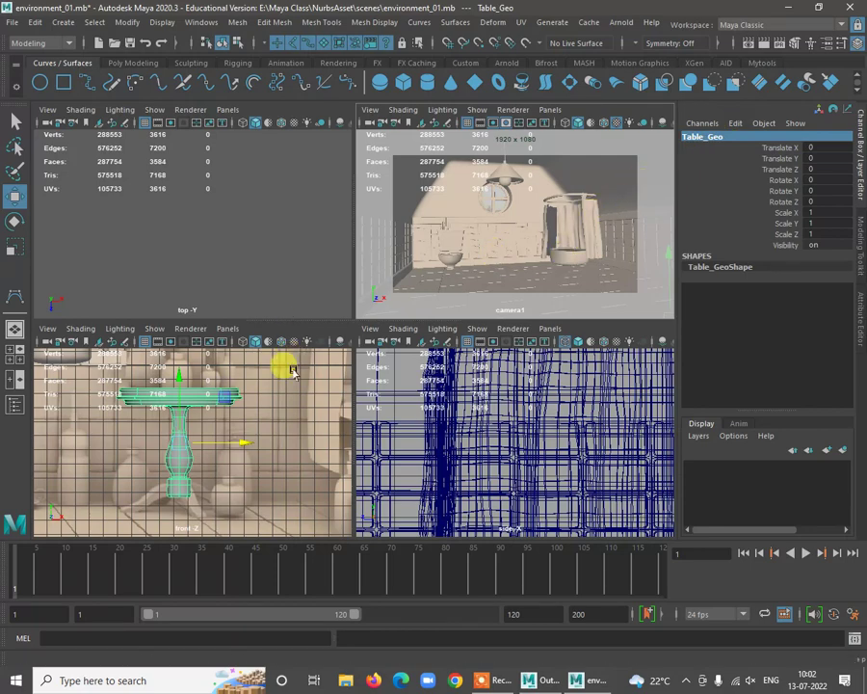
Select two stacked faces on the side of the table's base block in the front view
key("space")
right_click_drag(274, 352, 358, 458, "alt")
middle_click_drag(255, 377, 297, 257, "alt")
right_click_drag(301, 258, 435, 453, "alt")
middle_click_drag(319, 394, 360, 364, "alt")
right_click(392, 276)
right_click_drag(392, 276, 391, 312)
left_click(367, 289)
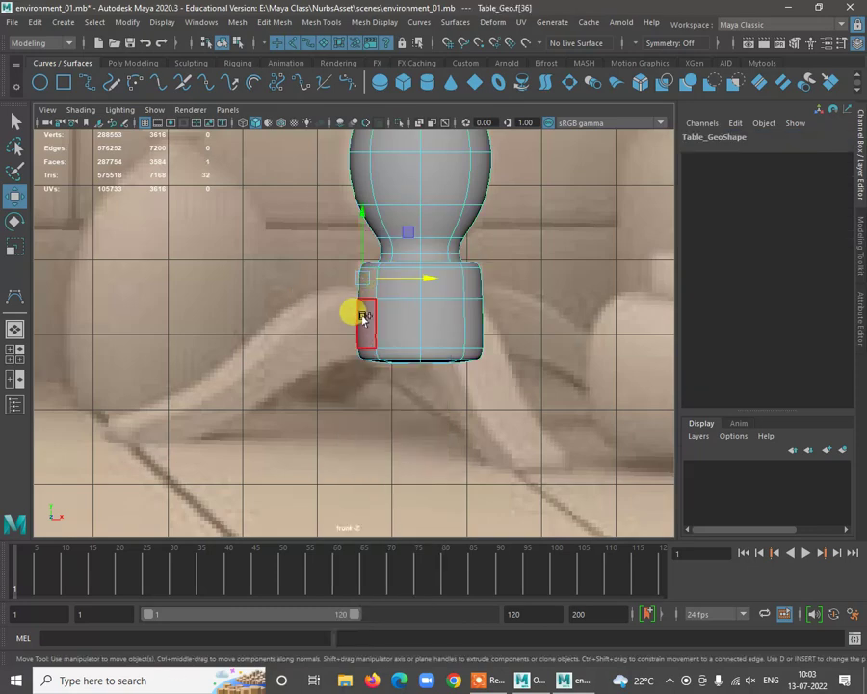
key("space")
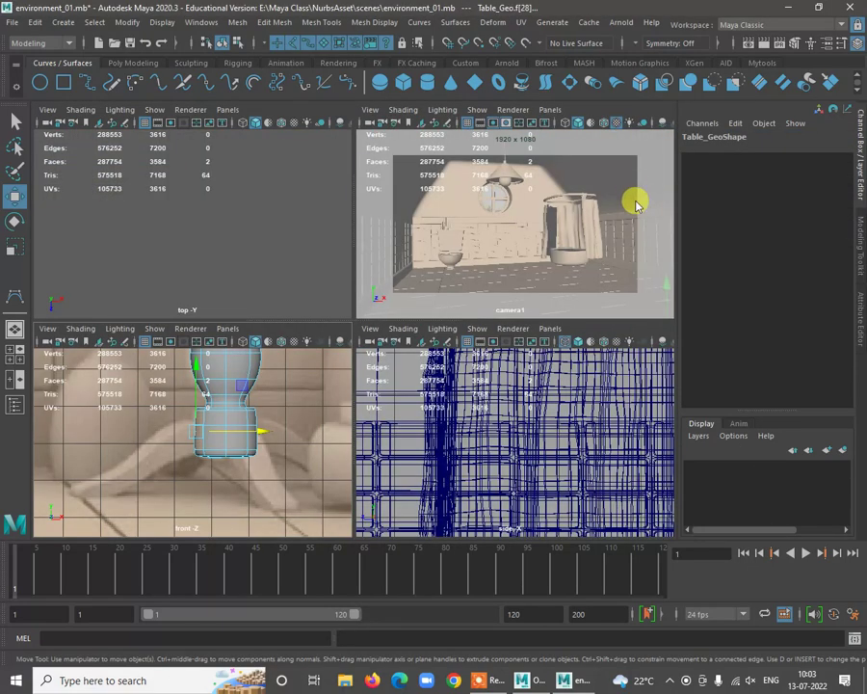
key("space")
key("space")
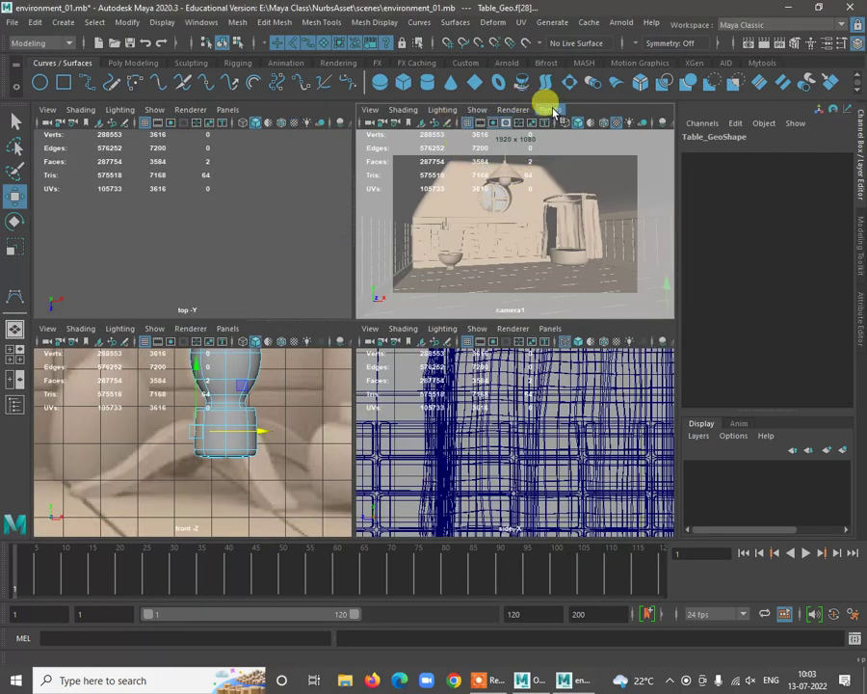
Switch the camera1 panel back to the persp view
left_click(551, 110)
mouse_move(660, 132)
left_click(726, 141)
left_click_drag(567, 299, 585, 314, "alt")
middle_click_drag(586, 314, 536, 260, "alt")
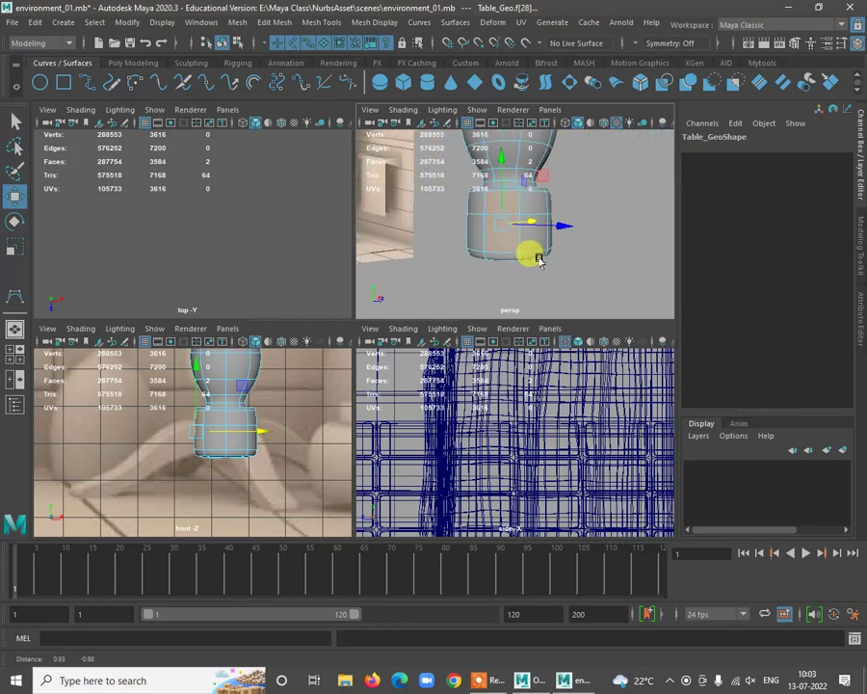
right_click_drag(536, 260, 548, 274, "alt")
Select two stacked faces on the side of the table's base block and duplicate them
left_click_drag(535, 273, 509, 249, "alt")
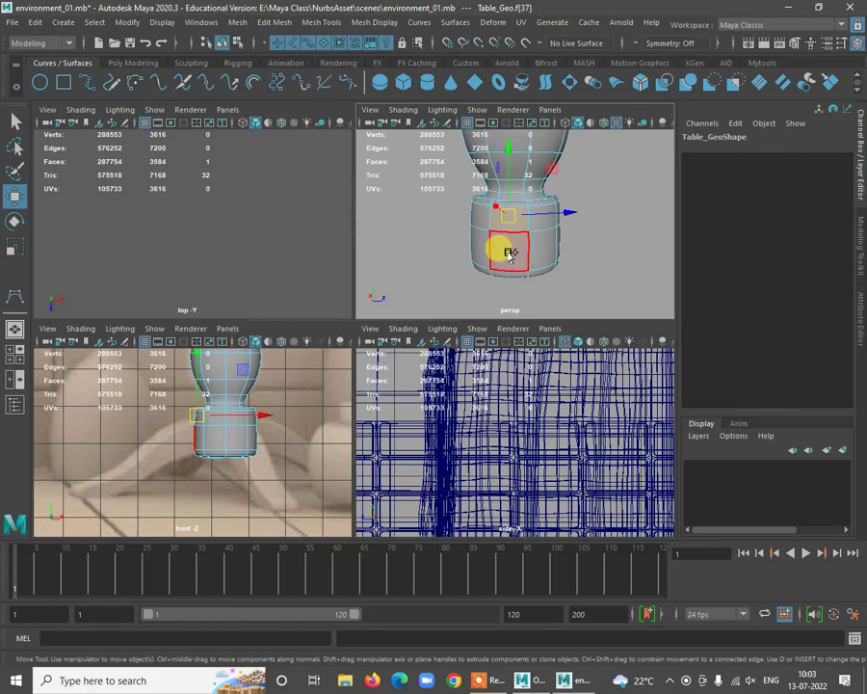
left_click_drag(554, 276, 599, 240, "alt")
right_click(621, 209, "shift")
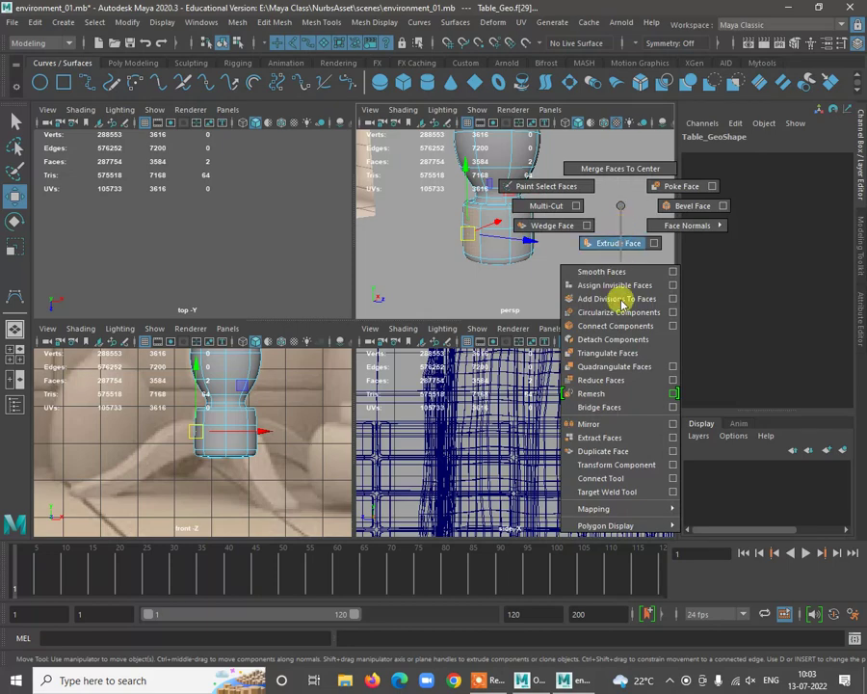
left_click(603, 449)
left_click_drag(549, 247, 541, 262, "alt")
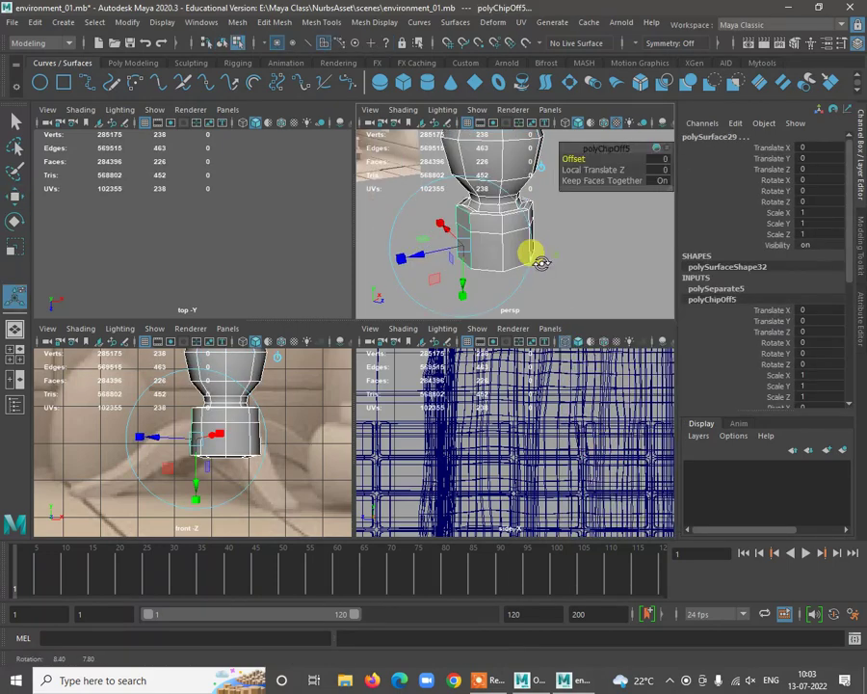
Select the duplicated strip as its own object and select both of its faces in face mode
right_click_drag(501, 223, 576, 205)
left_click(566, 249)
left_click(463, 253)
right_click_drag(467, 270, 513, 220, "alt")
left_click_drag(513, 220, 494, 226, "alt")
key("w")
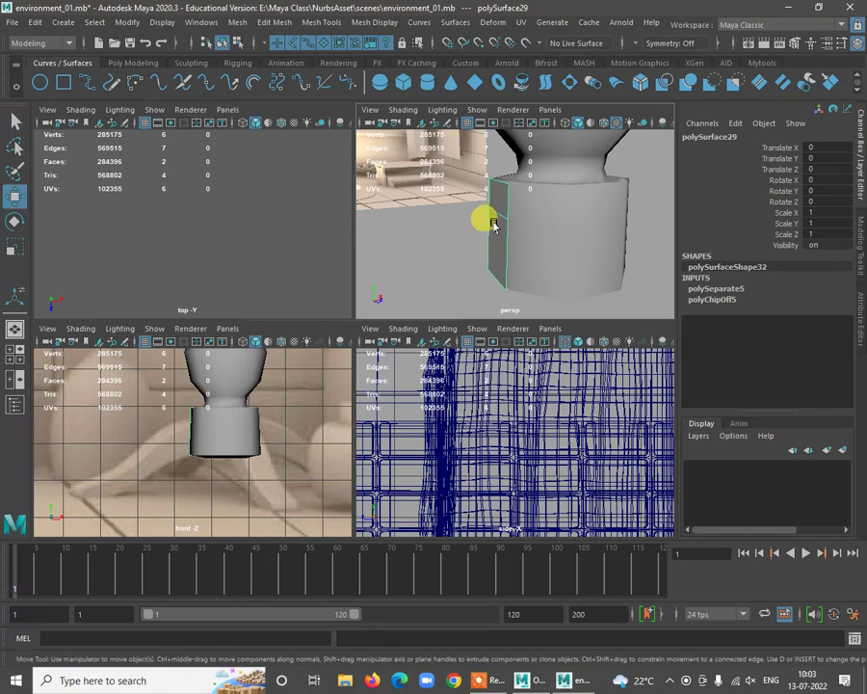
right_click_drag(500, 198, 498, 234)
left_click(494, 207)
left_click(495, 238, "shift")
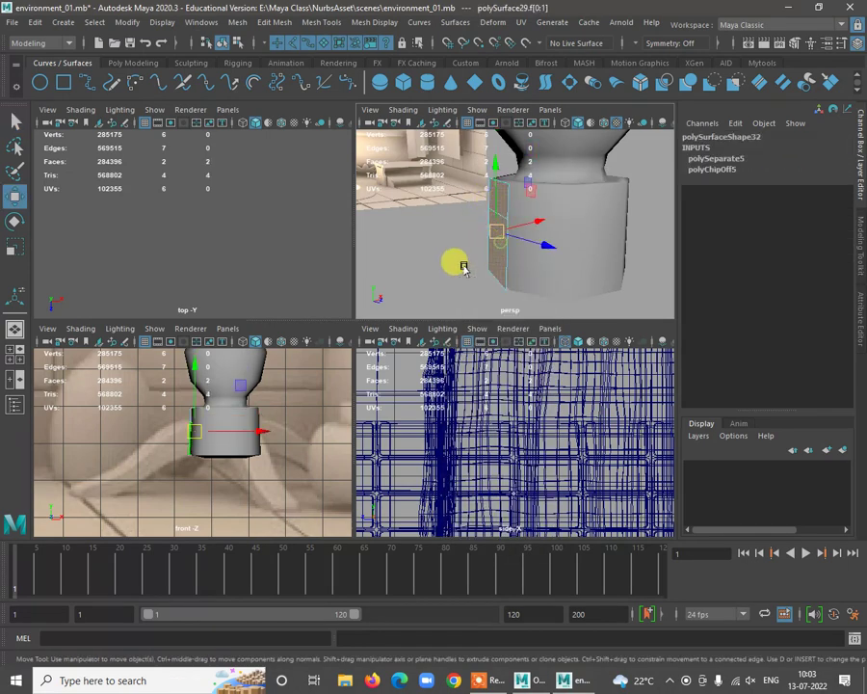
Extrude both duplicated faces outward about 3.36 along the table leg in the reference image
mouse_move(220, 487)
right_mouse_down("alt")
mouse_move(268, 426)
mouse_move(216, 467)
right_mouse_up("alt")
middle_click_drag(217, 466, 184, 456, "alt")
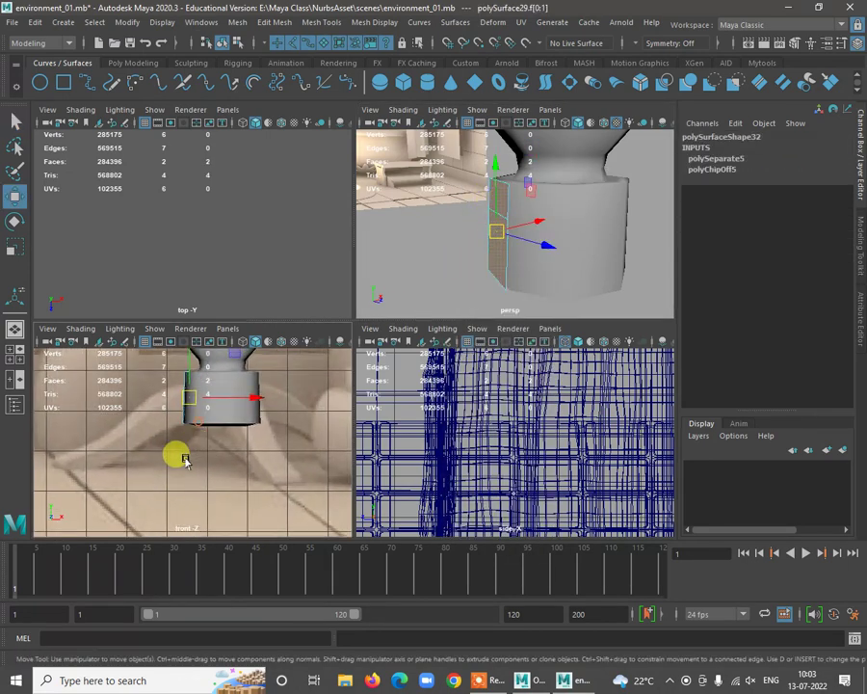
left_click_drag(188, 460, 248, 453, "alt")
right_click_drag(290, 393, 262, 404, "shift")
left_click_drag(151, 413, 100, 417)
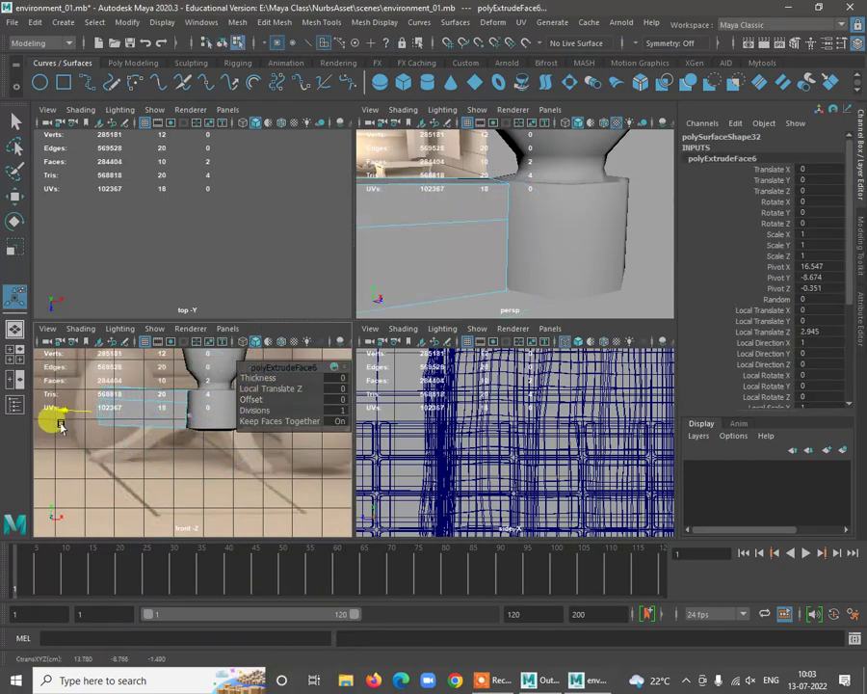
key("w")
Move the extruded end faces down about 1.48 toward the foot of the reference leg
left_click_drag(97, 369, 92, 408)
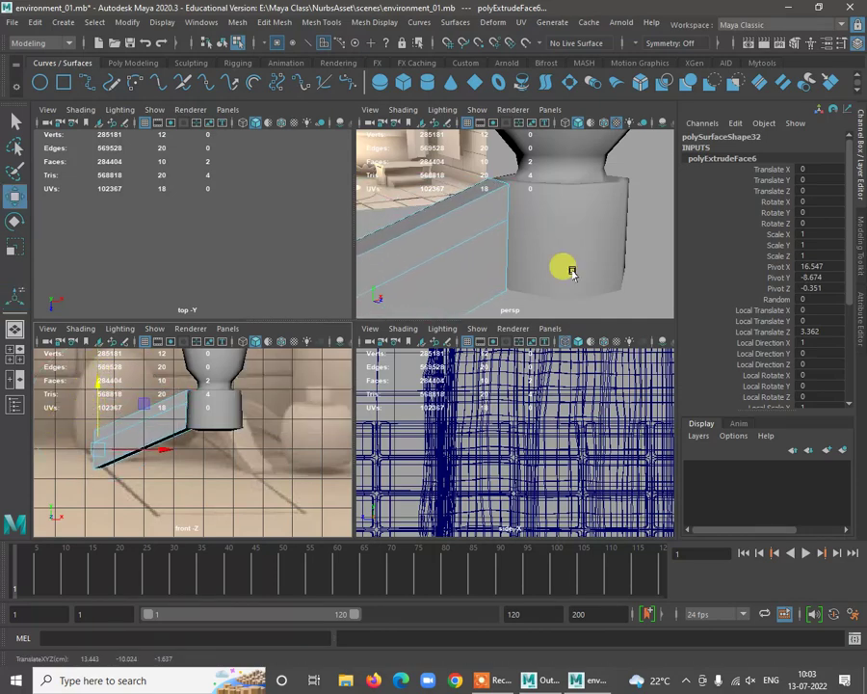
right_click_drag(520, 244, 453, 208, "alt")
left_click_drag(452, 208, 460, 247, "alt")
right_click_drag(135, 415, 156, 446, "alt")
Display the front view in wireframe and enlarge it to a single view around the leg
key("4")
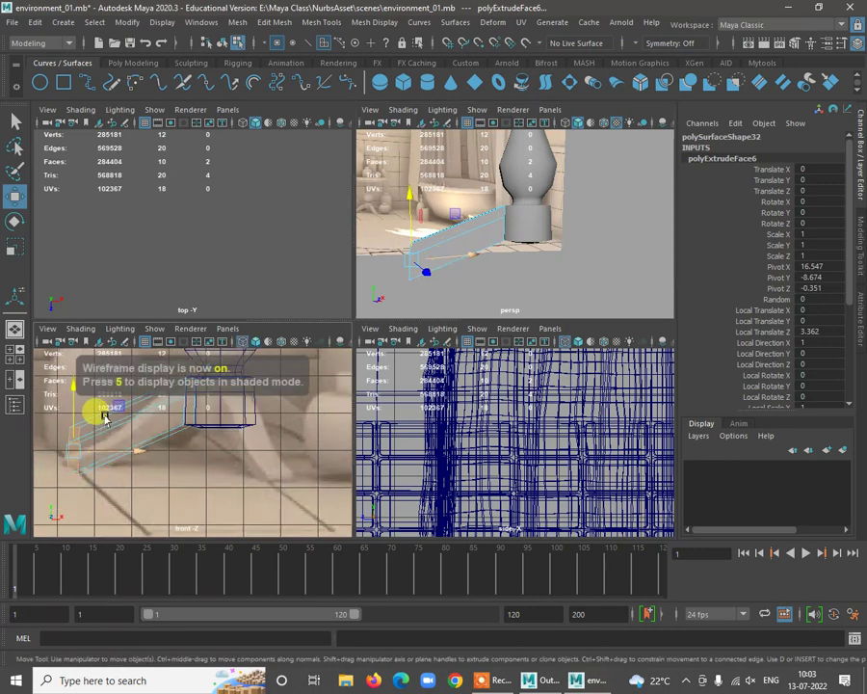
right_click_drag(105, 417, 261, 455, "alt")
middle_click_drag(115, 452, 194, 468, "alt")
key("space")
right_click_drag(335, 363, 302, 360, "alt")
Undo the downward move and the extrusion of the duplicated faces
key("ctrl+z")
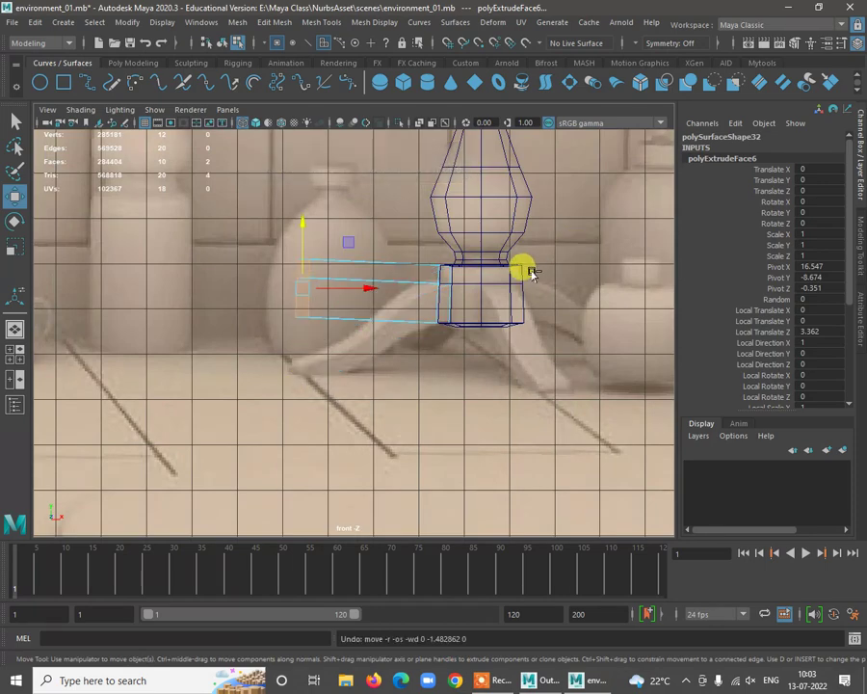
key("ctrl+z")
key("space")
key("space")
key("space")
key("space")
Return to object mode and delete the duplicated face strip from the table's base block
left_click_drag(368, 334, 462, 362, "alt")
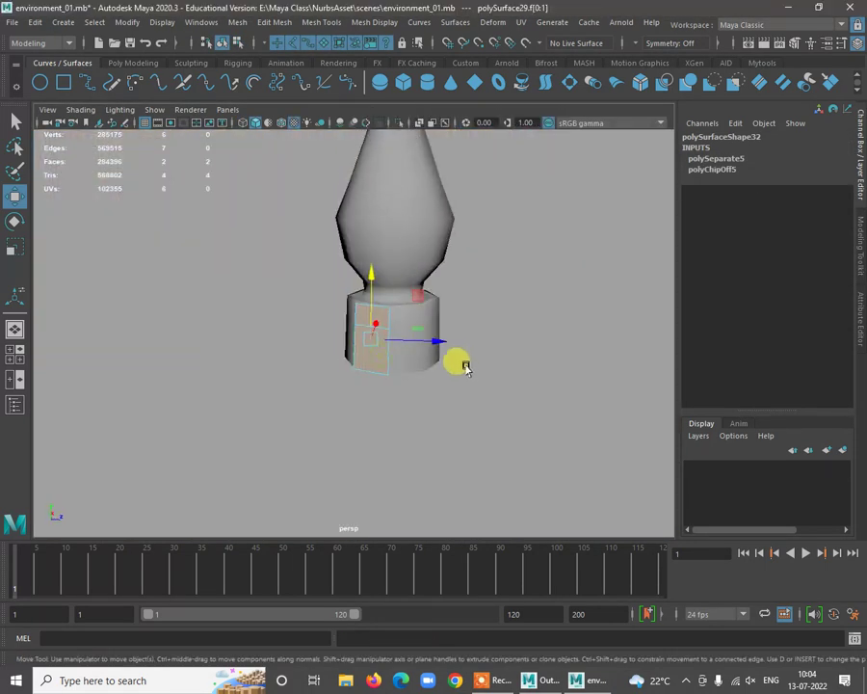
scroll(421, 342, "up", 2)
right_click_drag(385, 321, 535, 285)
left_click(535, 285)
left_click(390, 349)
key("Delete")
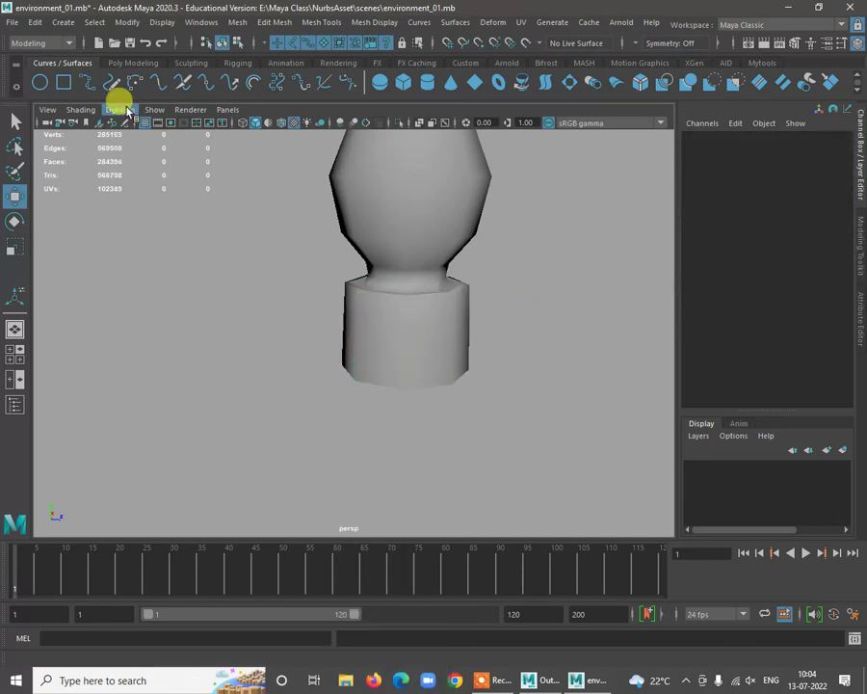
Create a polygon cube and move it toward the table, to about X 19.04 and Z 12.61
left_click(62, 21)
mouse_move(144, 69)
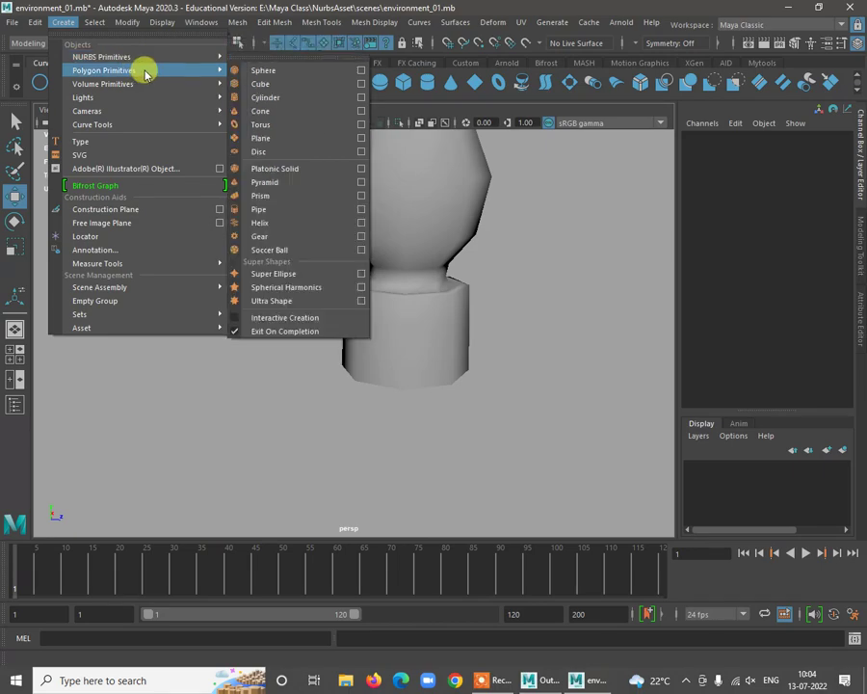
left_click(274, 84)
right_click_drag(507, 374, 182, 324, "alt")
left_click_drag(182, 323, 369, 337, "alt")
left_click_drag(223, 349, 405, 407)
left_click_drag(435, 402, 331, 411, "alt")
left_click_drag(164, 302, 179, 305)
In the shaded top view, move the cube beside the faint table outline, to about X 12.8 and Z 0.07
key("space")
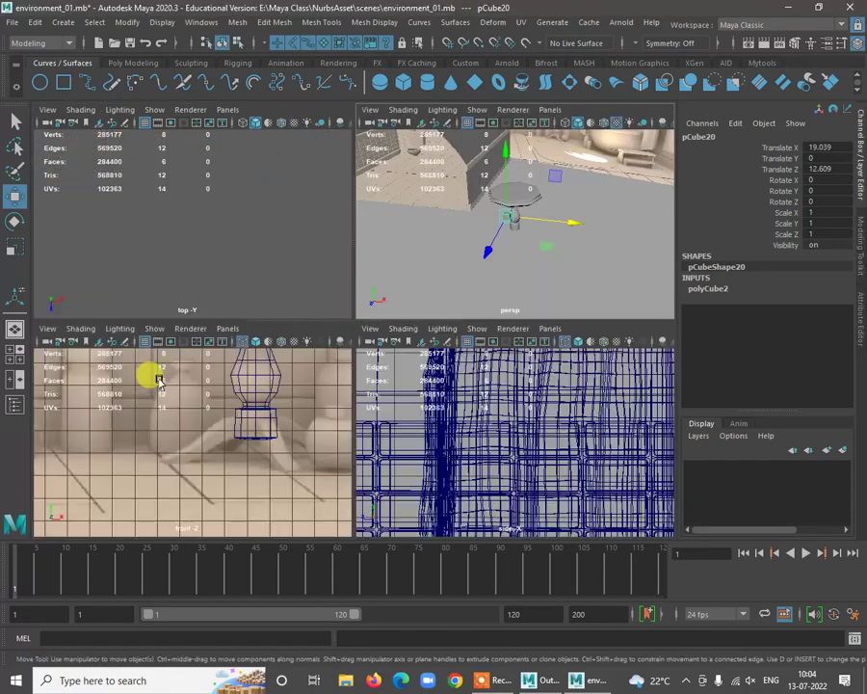
key("space")
key("5")
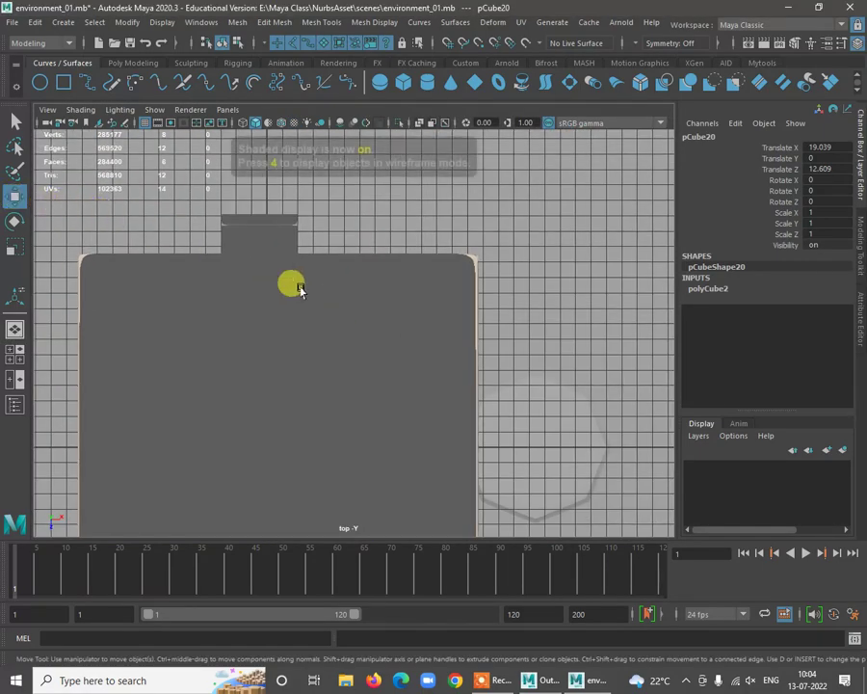
scroll(366, 349, "down", 4)
scroll(383, 356, "up", 4)
middle_click_drag(408, 434, 422, 320, "alt")
left_click_drag(387, 369, 323, 246)
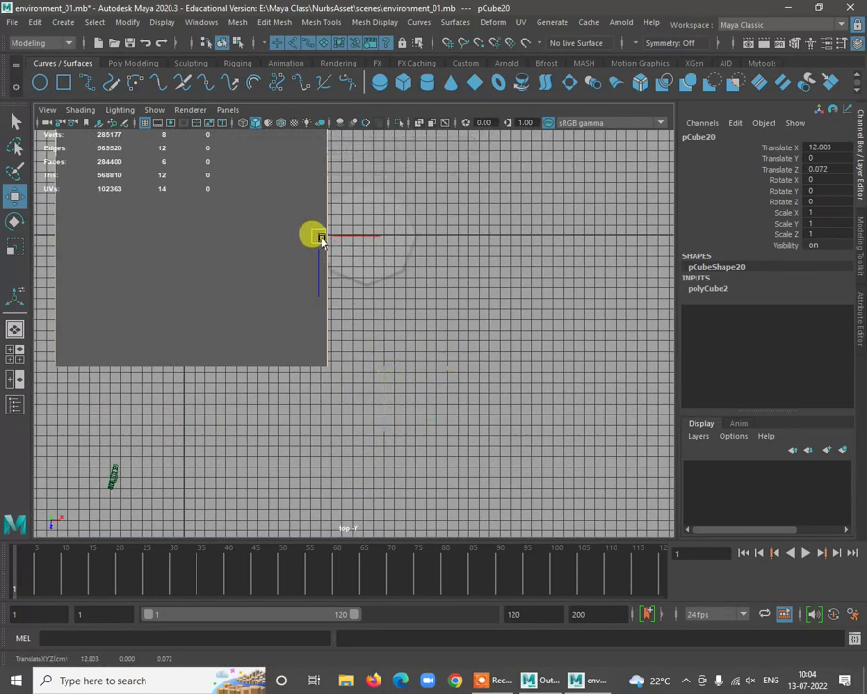
In the perspective view, move the cube forward to about Z 4.46 and lower it to about Y -6.74
key("space")
key("space")
left_click_drag(358, 199, 428, 307, "alt")
left_click_drag(339, 267, 377, 290)
left_click_drag(467, 371, 409, 293, "alt")
left_click_drag(324, 249, 318, 252)
key("ctrl+z")
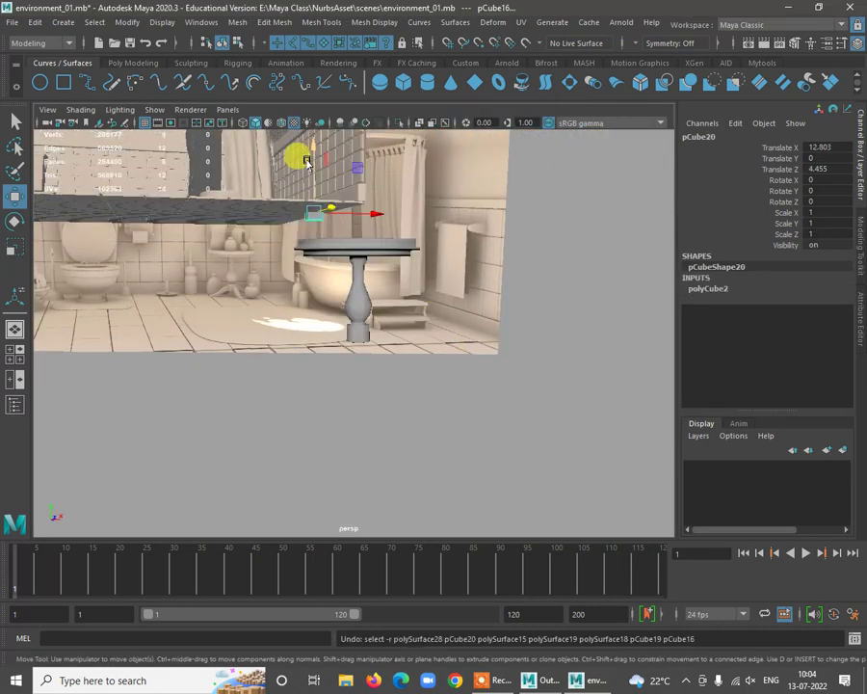
left_click_drag(308, 144, 307, 247)
right_click_drag(307, 248, 352, 408, "alt")
left_click_drag(353, 409, 320, 384, "alt")
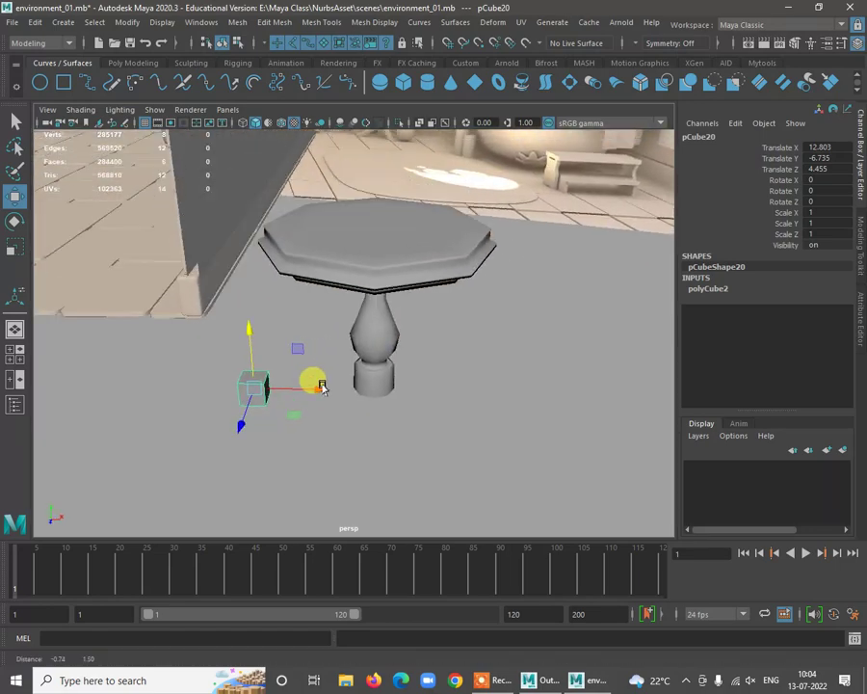
Position the cube against the table's base block at about X 16.5, Y -8.71 and Z 0.12
right_click_drag(336, 330, 337, 445, "alt")
left_click_drag(337, 446, 327, 403, "alt")
left_click_drag(161, 373, 337, 329)
left_click_drag(307, 252, 308, 318)
left_click_drag(305, 378, 331, 452, "alt")
left_click_drag(286, 430, 330, 429)
left_click_drag(342, 424, 428, 346, "alt")
scroll(394, 397, "up", 5)
left_click_drag(377, 413, 373, 408, "alt")
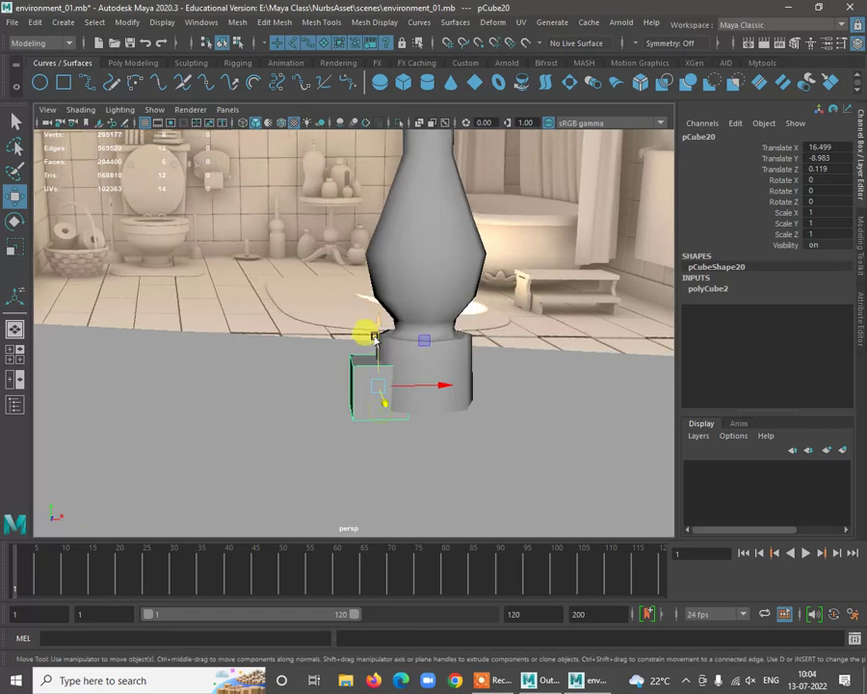
left_click_drag(377, 329, 377, 316)
Narrow the cube to a Z scale of about 0.625 and center it on the base block at about Z 0.006
left_click_drag(383, 369, 537, 393, "alt")
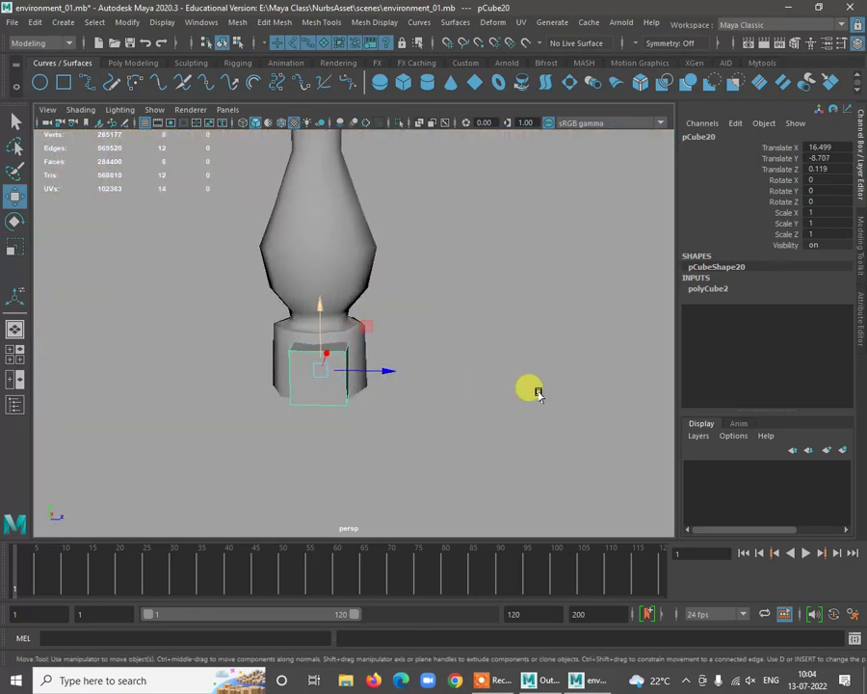
key("r")
left_click_drag(377, 372, 345, 374)
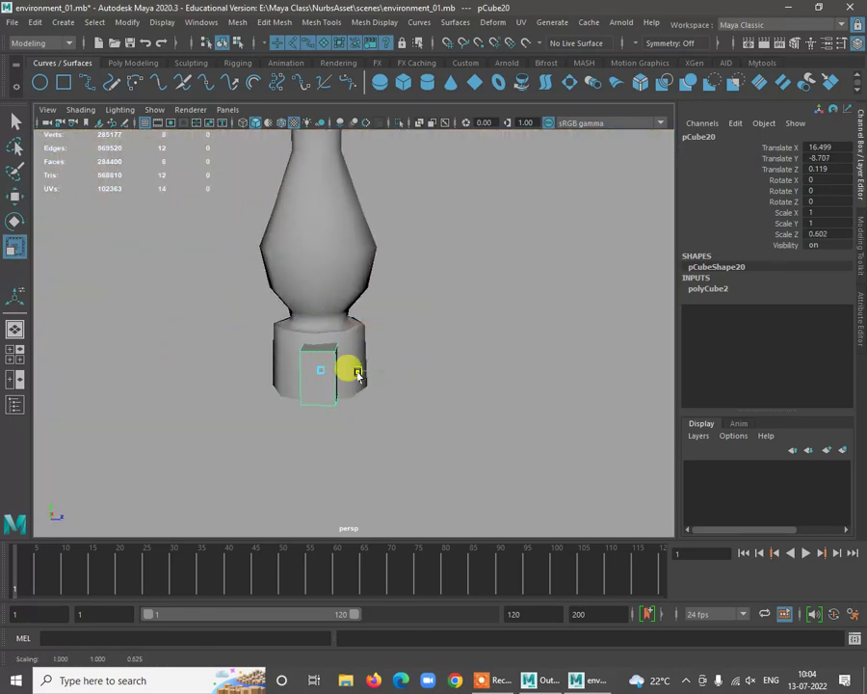
left_click_drag(393, 405, 404, 412, "alt")
key("w")
left_click_drag(366, 366, 294, 393)
In the front view, align the cube's height with the top of the reference leg at about Y -8.715
key("space")
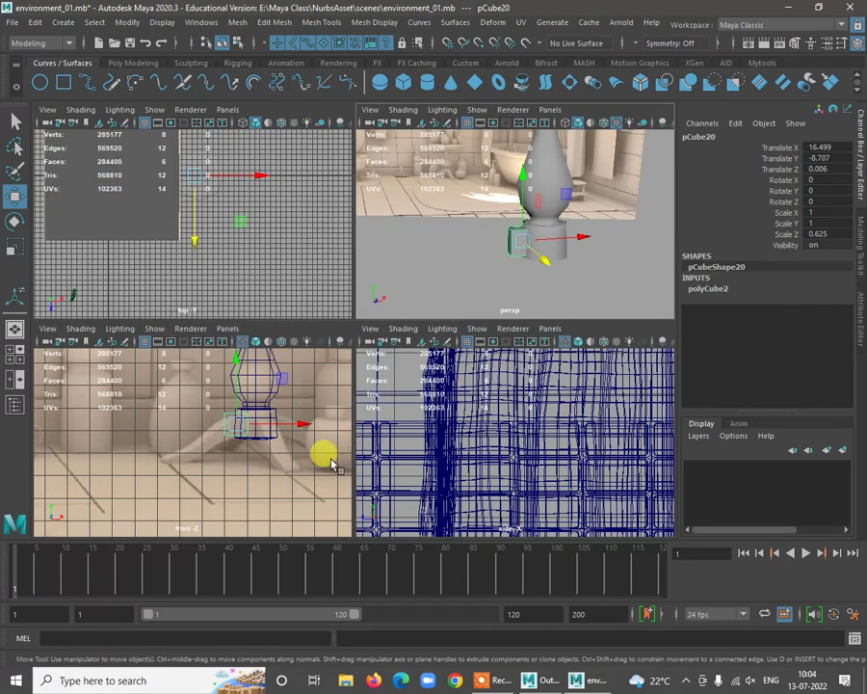
key("space")
right_click_drag(191, 320, 460, 360, "alt")
middle_click_drag(460, 290, 354, 289, "alt")
right_click_drag(354, 290, 391, 377, "alt")
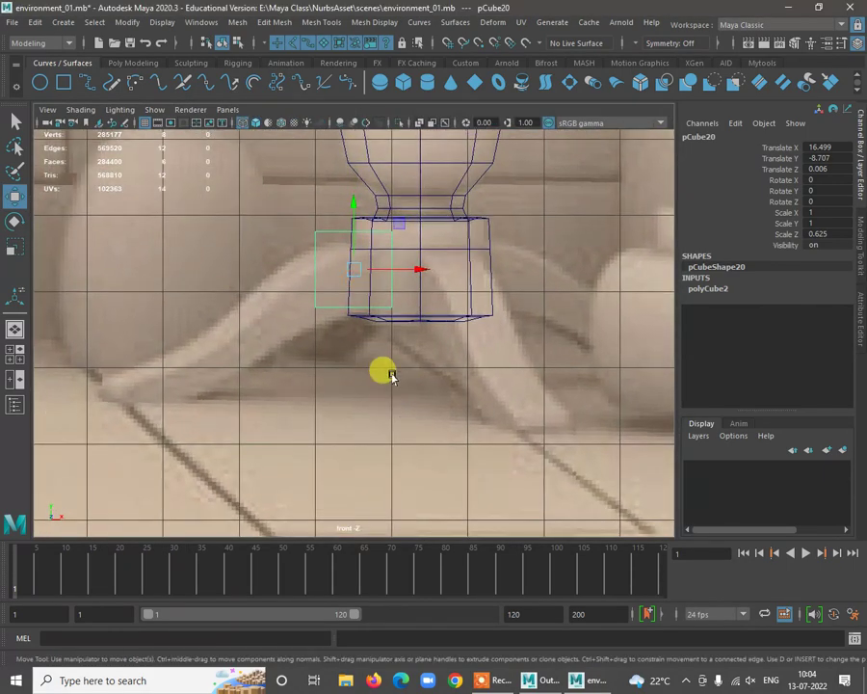
middle_click_drag(370, 313, 374, 333, "alt")
left_click_drag(353, 243, 357, 246)
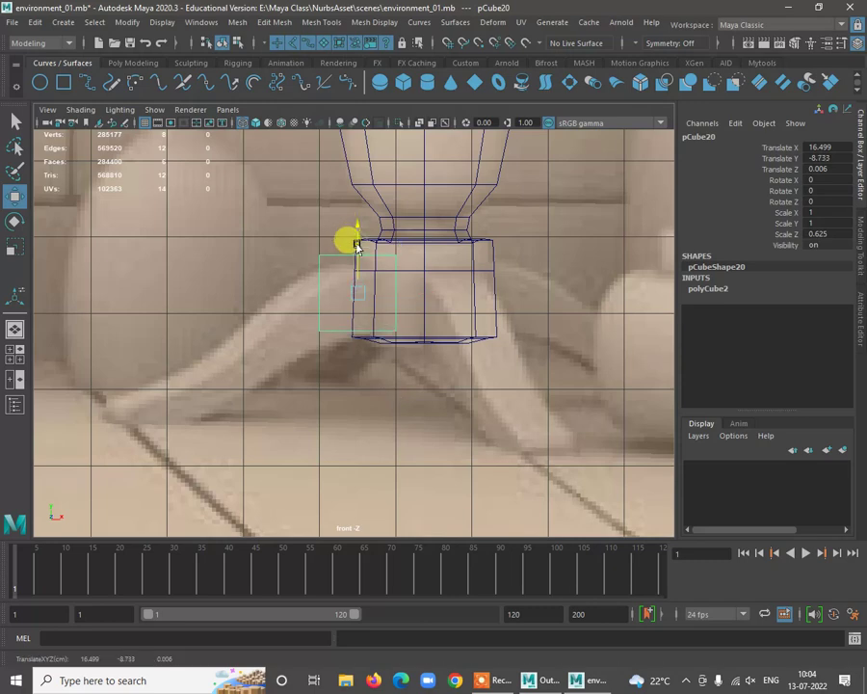
Move the cube's corner vertices to fit the top of the reference leg and return to object mode
right_click_drag(332, 254, 271, 251)
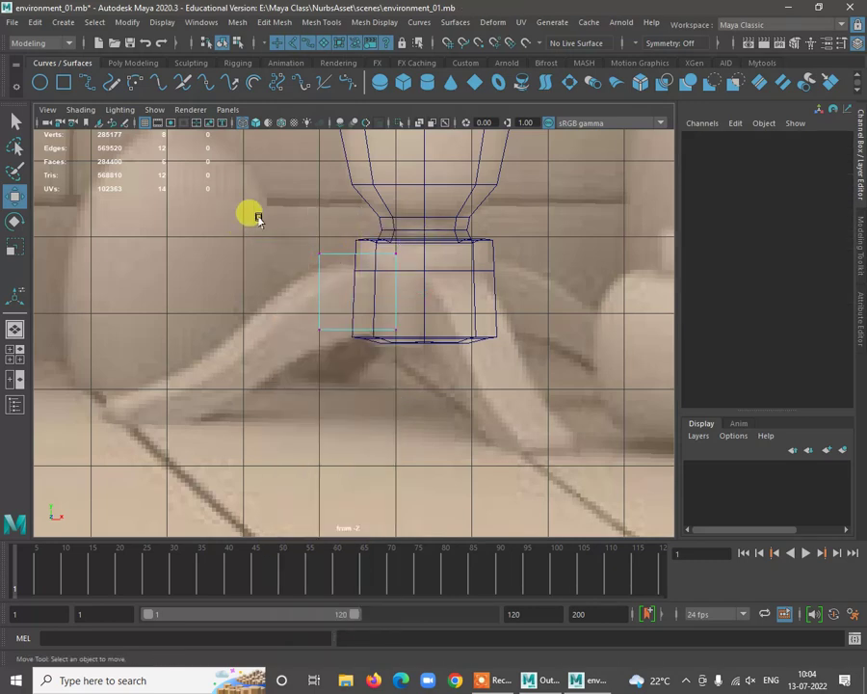
left_click(315, 256)
left_click_drag(300, 318, 330, 348)
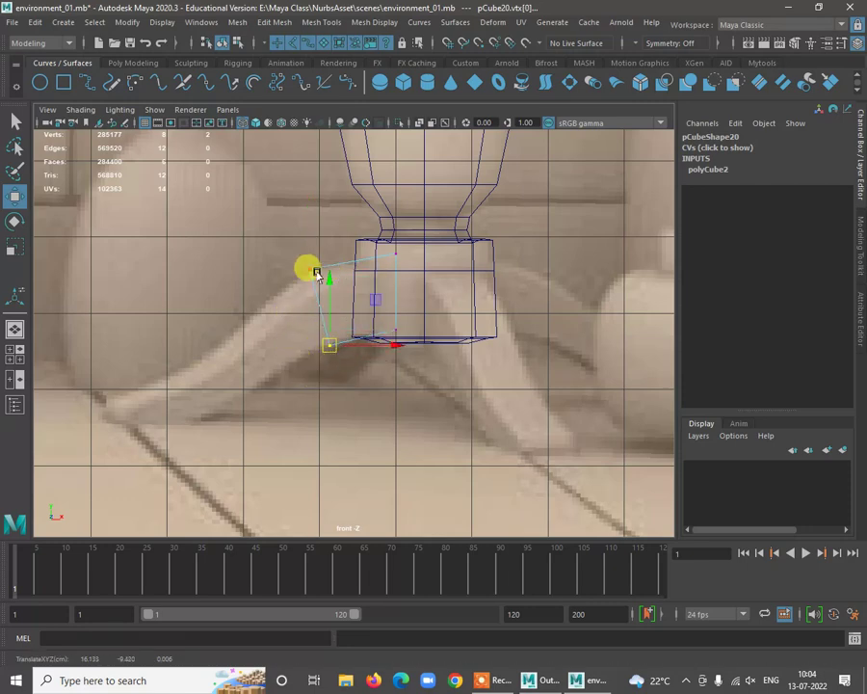
left_click_drag(398, 240, 377, 263)
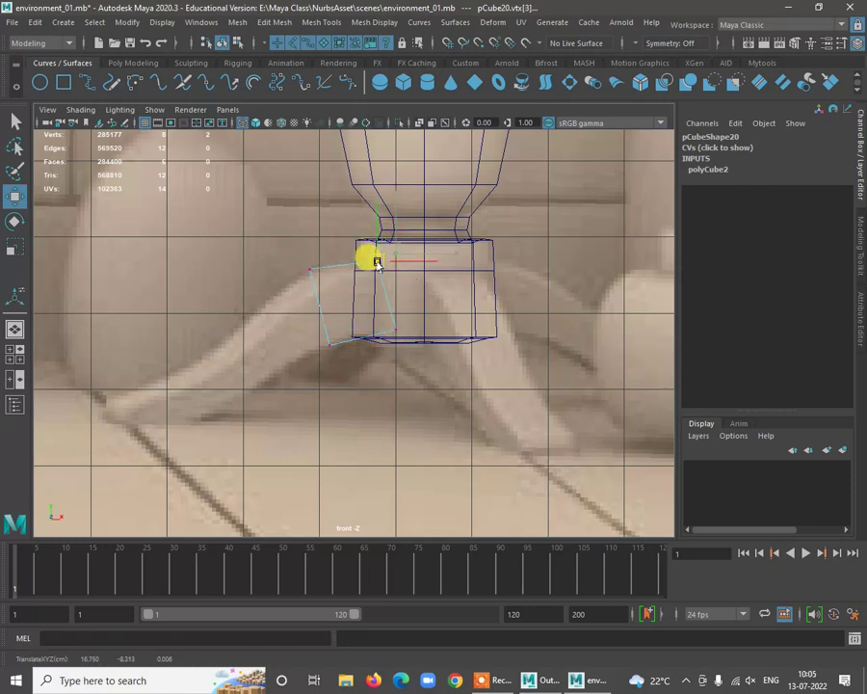
mouse_move(358, 309)
left_mouse_down()
mouse_move(416, 349)
mouse_move(366, 329)
left_mouse_up()
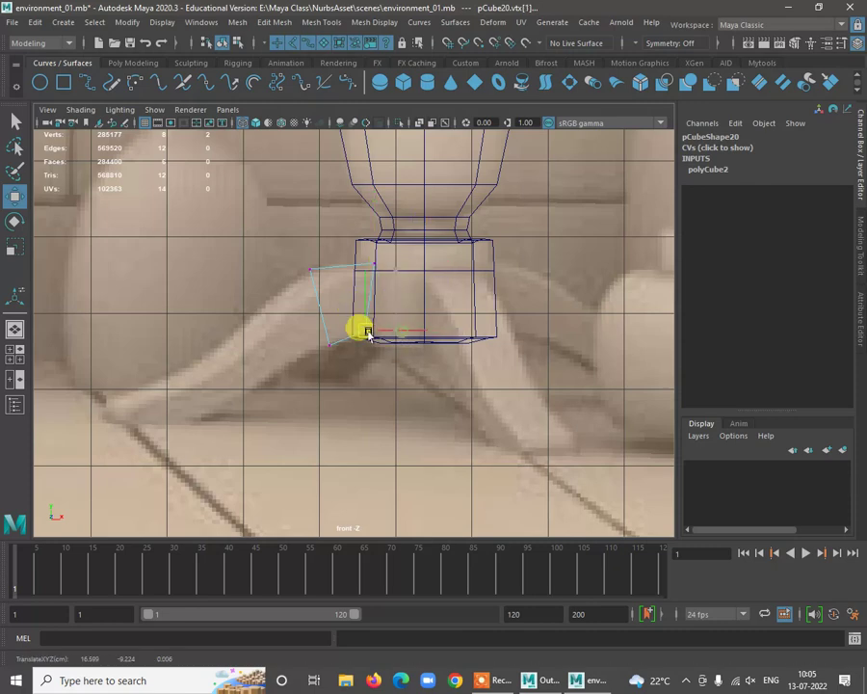
right_click_drag(327, 270, 395, 244)
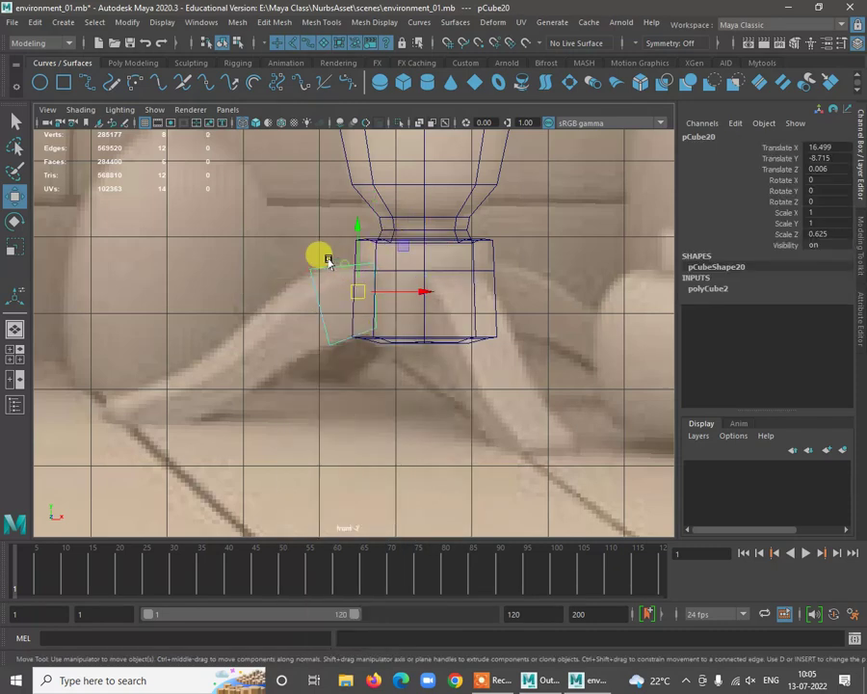
Draw a CV curve from the middle of the cube's outer face along the reference leg to its foot
left_click(63, 21)
mouse_move(112, 72)
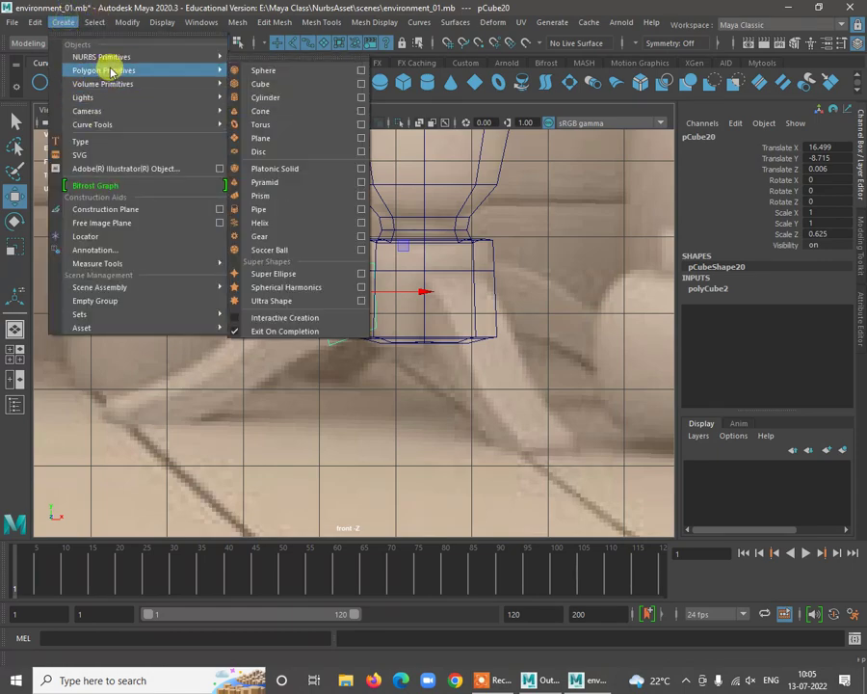
mouse_move(110, 125)
left_click(312, 123)
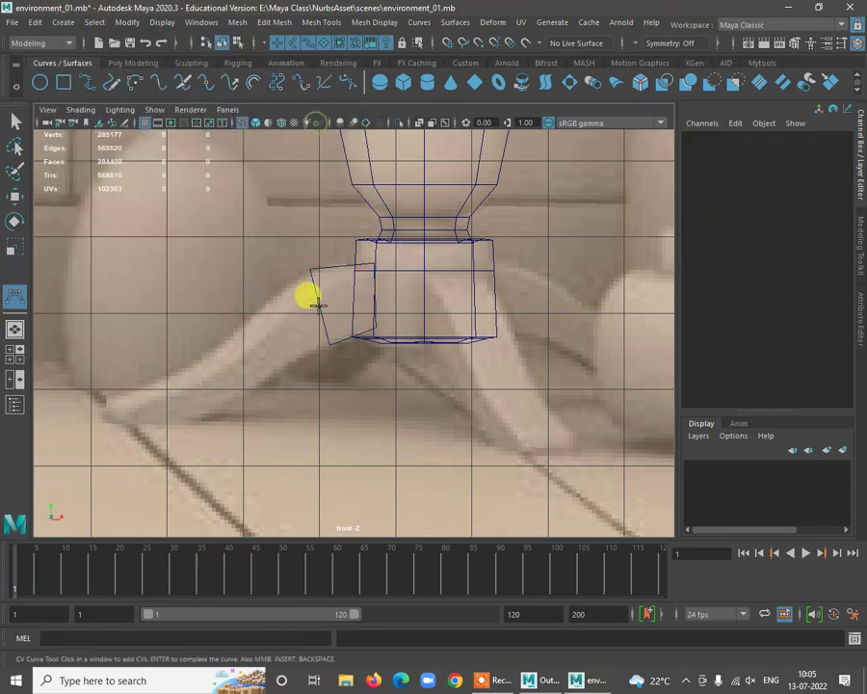
left_click(314, 303)
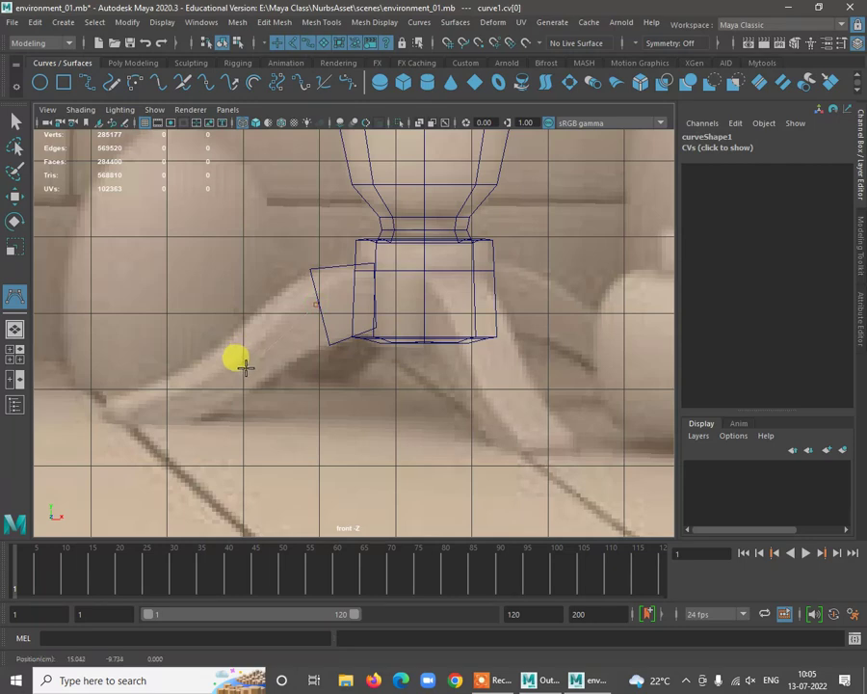
left_click(244, 369)
left_click(205, 406)
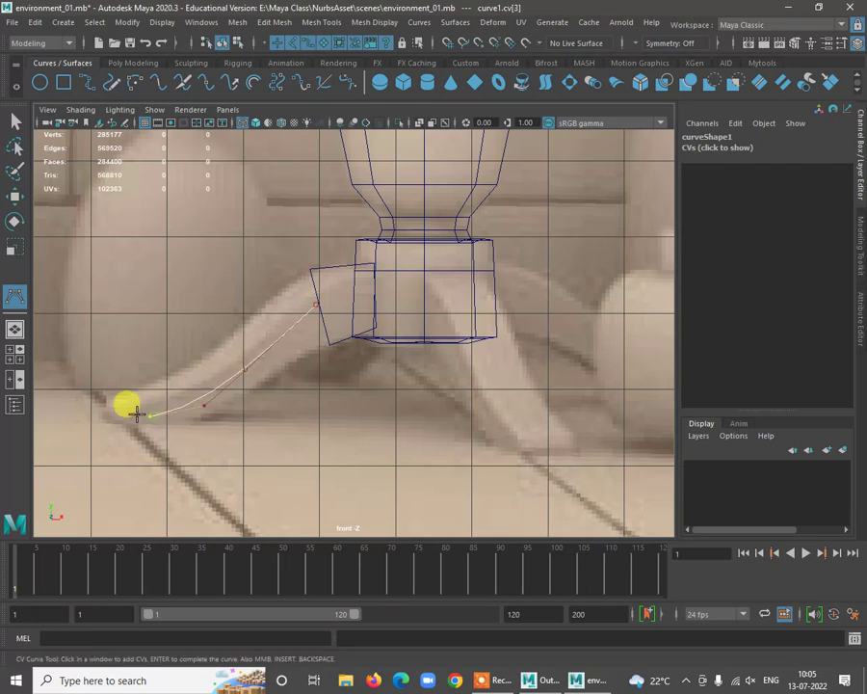
key("w")
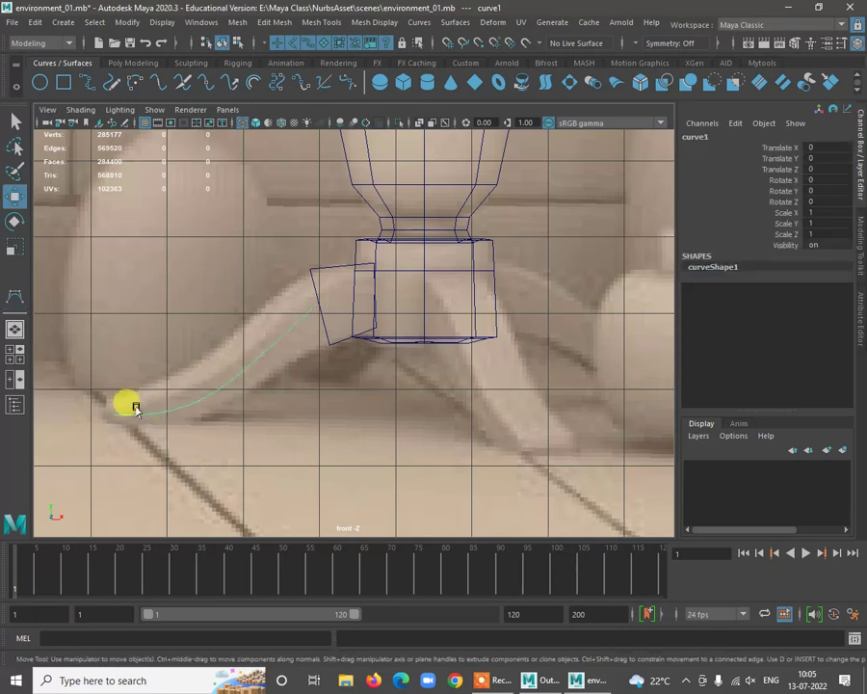
Show the leg block in the perspective view and select its outer end face where the curve starts
key("space")
key("space")
left_click_drag(424, 327, 540, 393, "alt")
left_click_drag(376, 400, 326, 242, "alt")
right_click_drag(330, 243, 332, 279)
left_click(300, 253)
right_click_drag(620, 267, 644, 299, "shift")
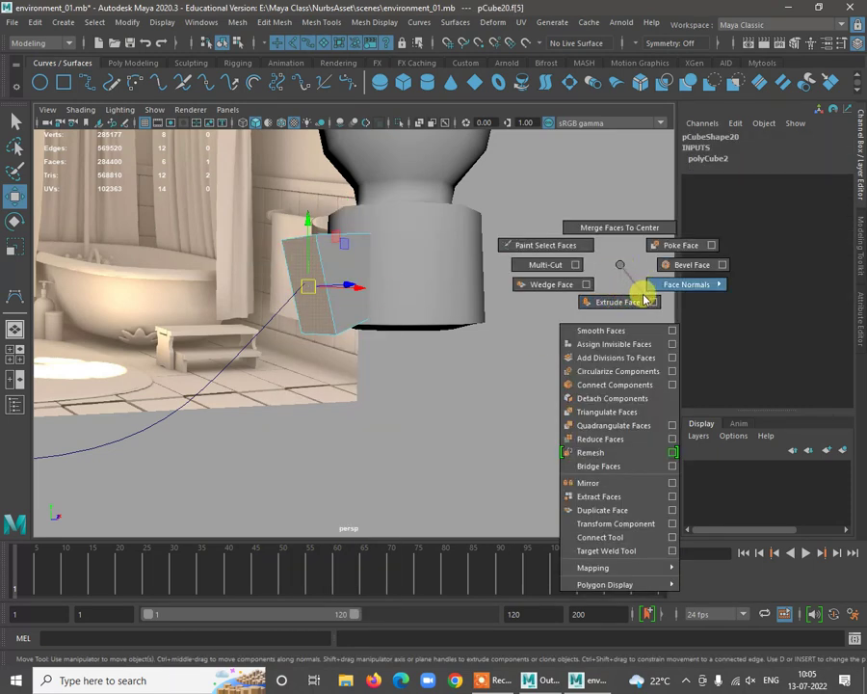
right_click_drag(616, 260, 617, 256, "shift")
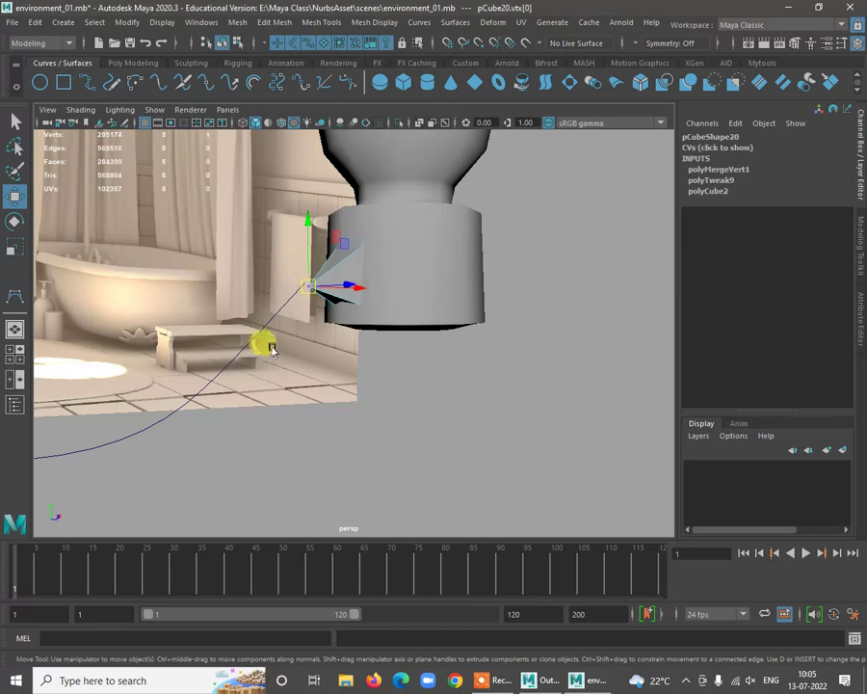
key("ctrl+z")
left_click(264, 328)
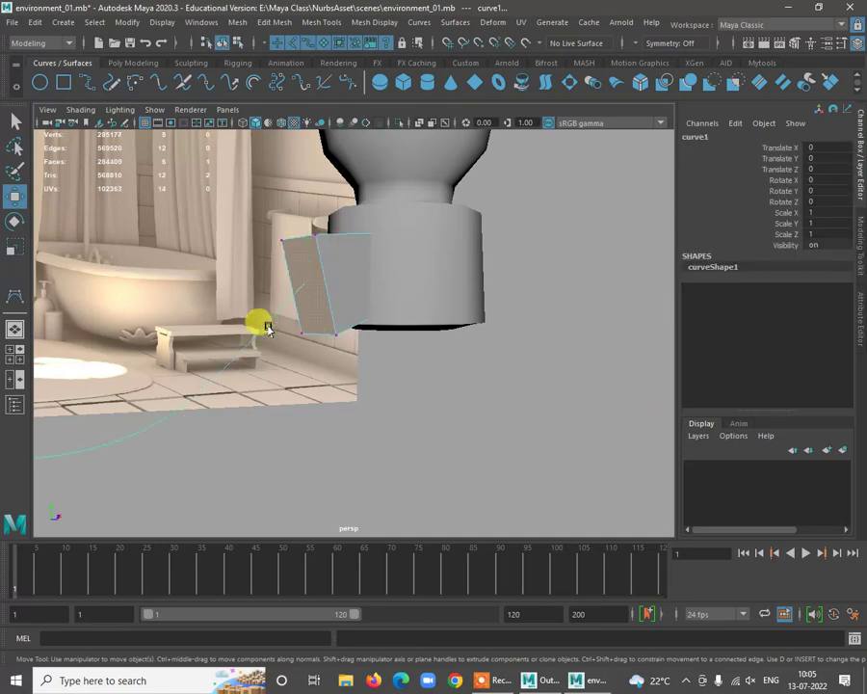
left_click(301, 256, "shift")
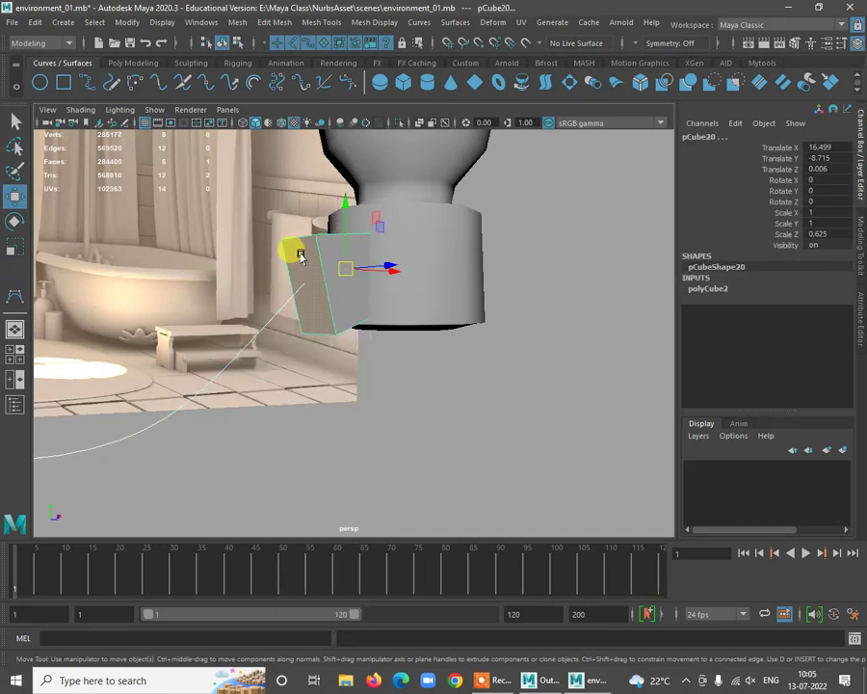
Extrude the cube's outer end face along the curve with 5 divisions
right_click_drag(305, 258, 284, 320)
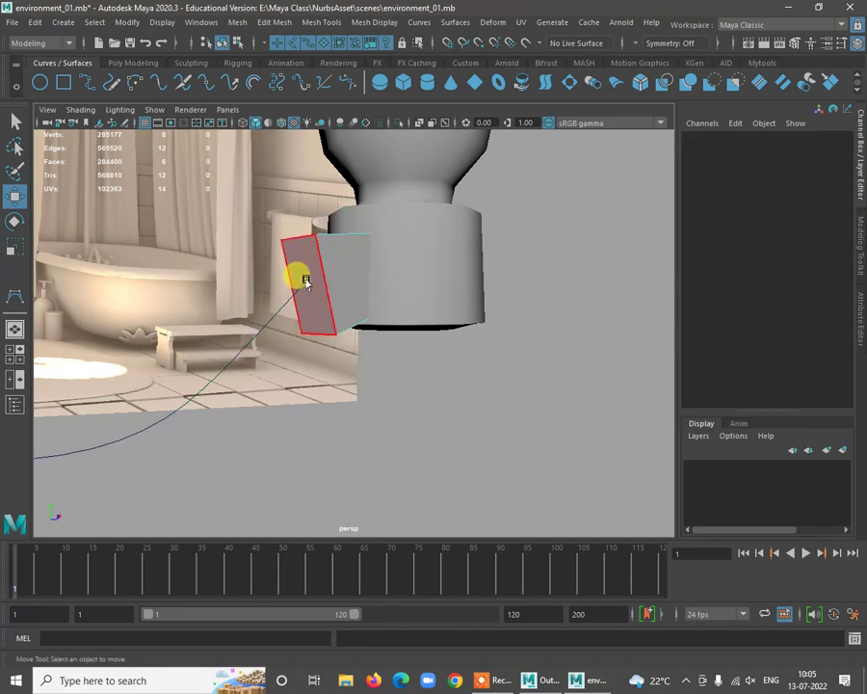
left_click(267, 346, "shift")
right_click_drag(443, 371, 443, 397, "shift")
left_click_drag(441, 395, 478, 393, "alt")
left_click_drag(542, 270, 572, 275)
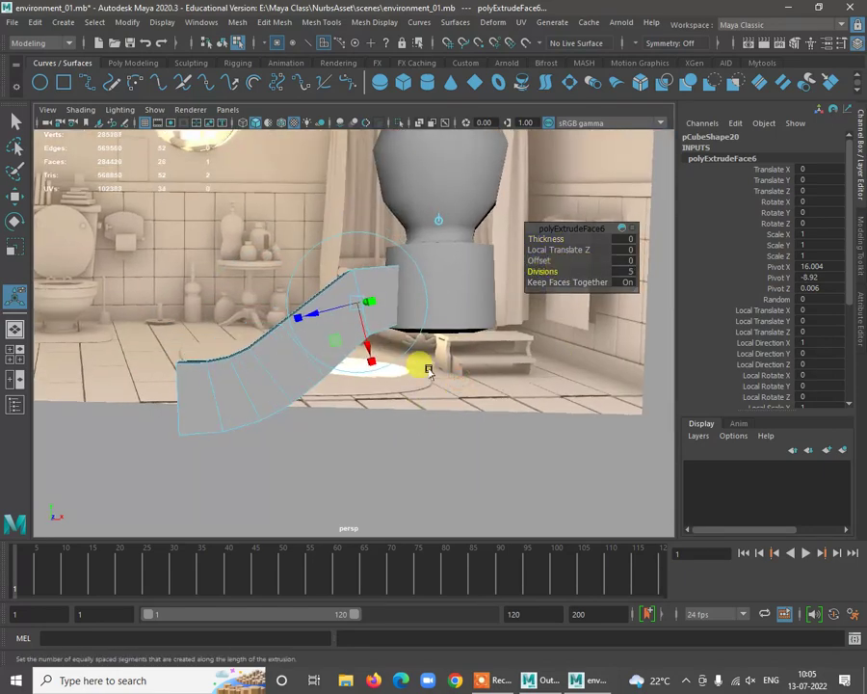
Set the leg extrusion's taper to 0.3 and return to object mode
right_click_drag(530, 383, 487, 402, "alt")
left_click_drag(488, 402, 510, 408, "alt")
right_click_drag(539, 298, 585, 327, "alt")
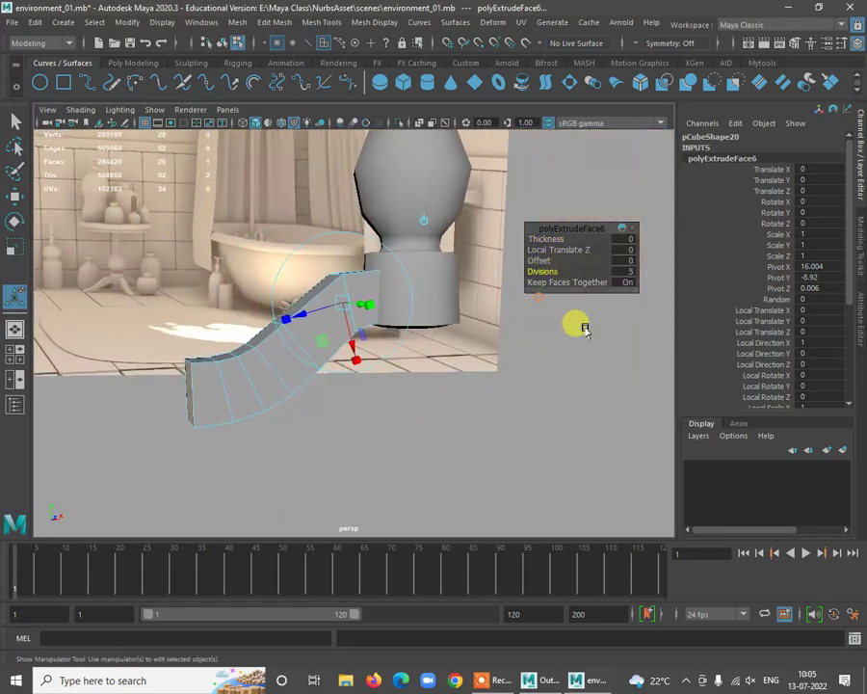
scroll(761, 351, "down", 5)
left_click(780, 337)
middle_click_drag(626, 385, 446, 378)
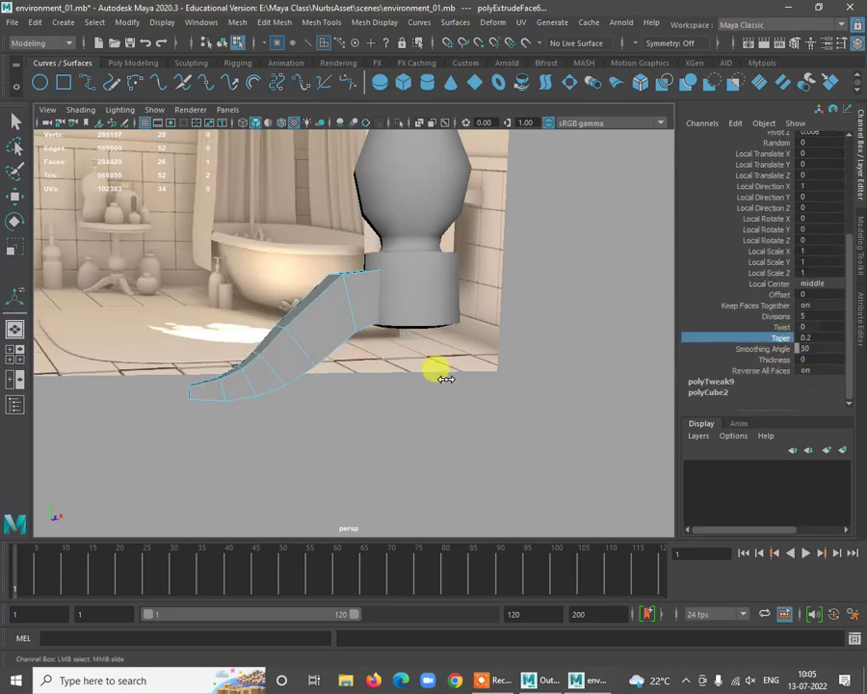
left_click_drag(443, 418, 342, 289, "alt")
key("w")
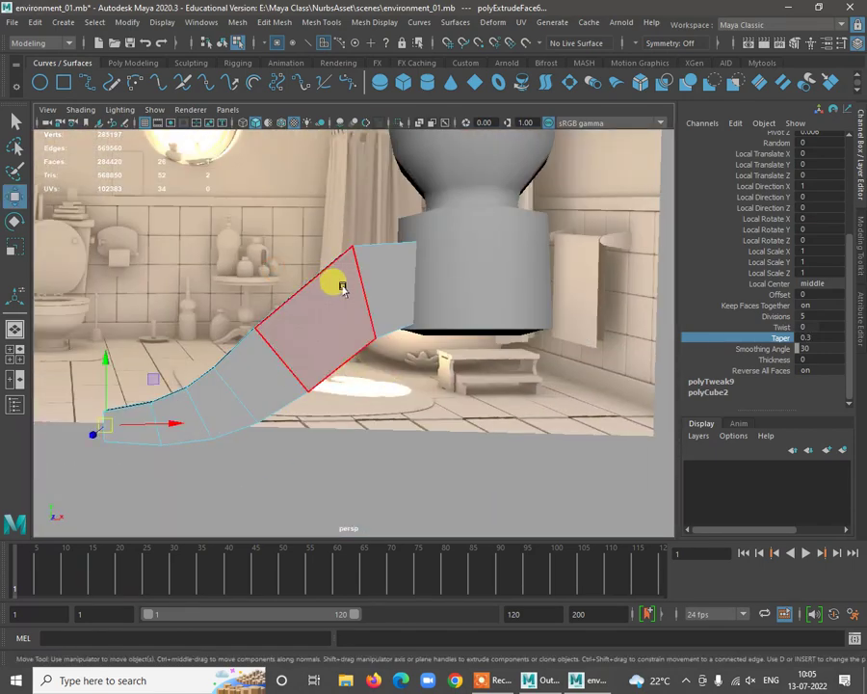
right_click_drag(342, 286, 409, 263)
In the front view, insert an edge loop across the leg's long upper segment, roughly midway along it
key("space")
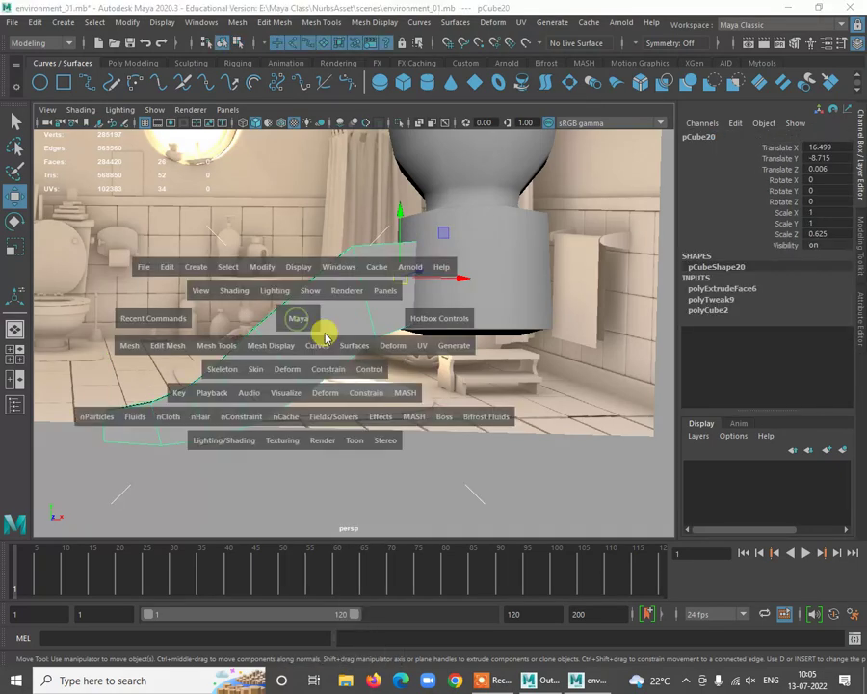
key("space")
scroll(239, 405, "up", 4)
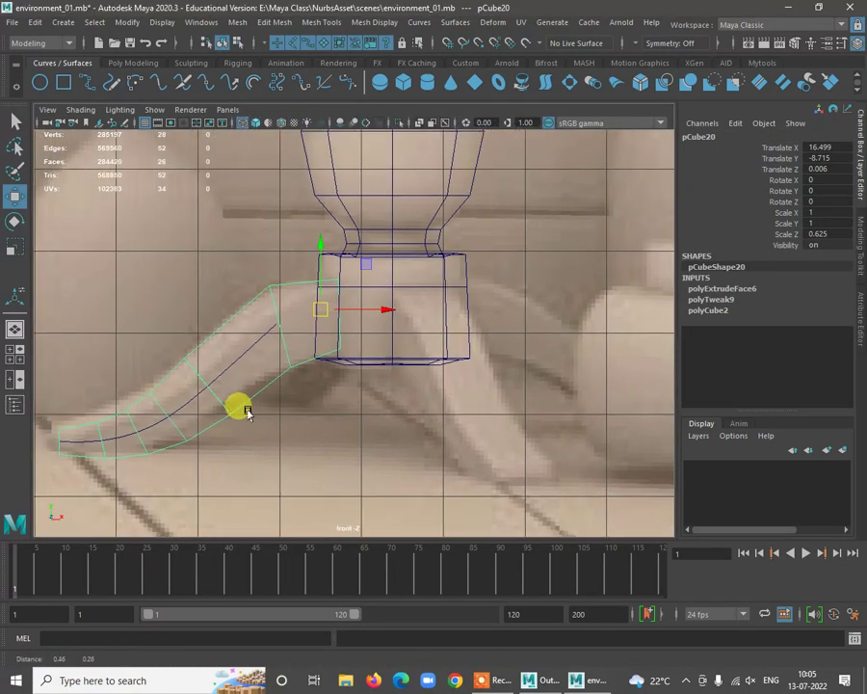
right_click_drag(277, 270, 210, 286, "shift")
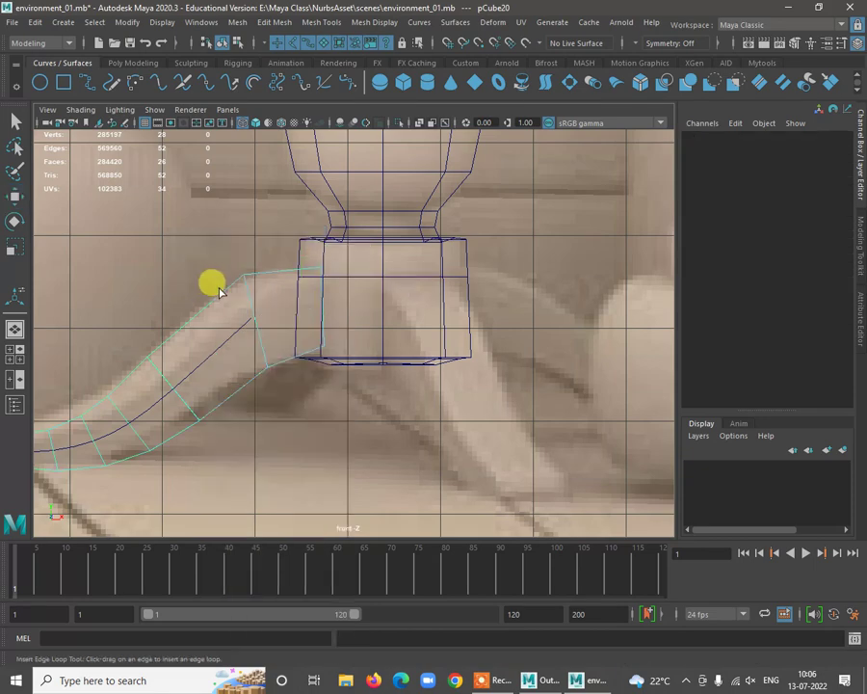
left_click(203, 313)
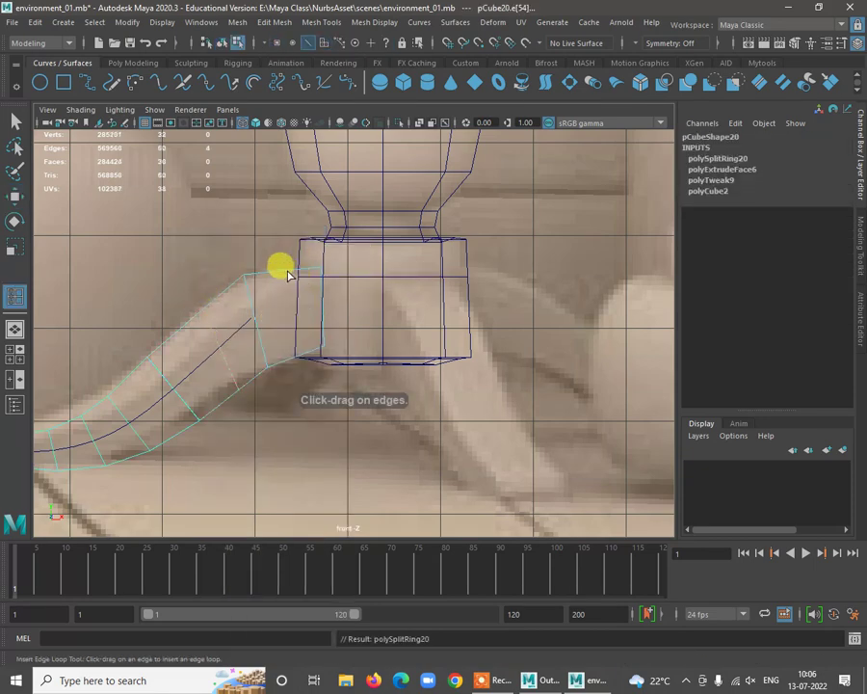
Insert an edge loop in the leg's uppermost segment beside the table base and raise it to round the bend
left_click(283, 273)
key("w")
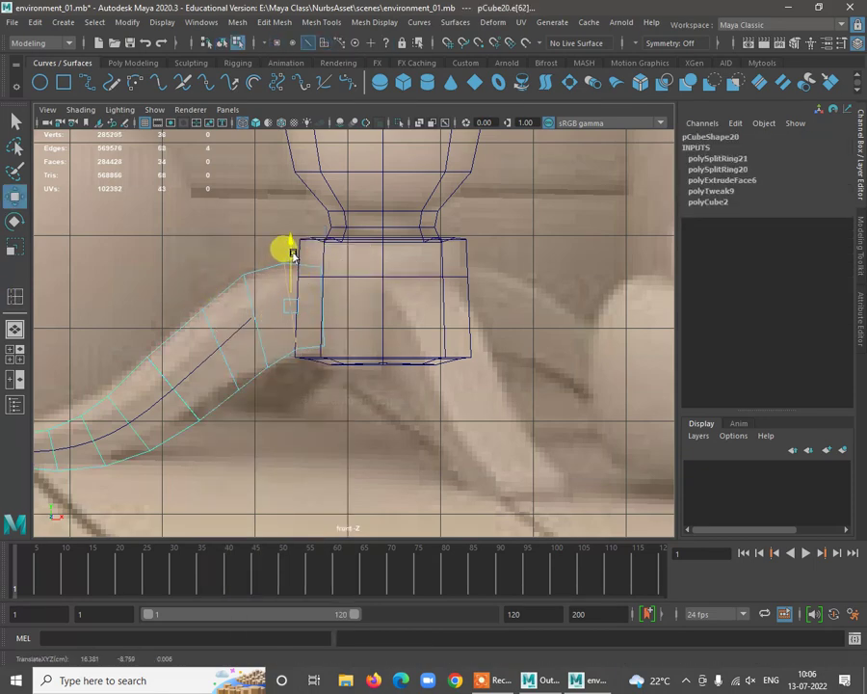
scroll(289, 337, "down", 5)
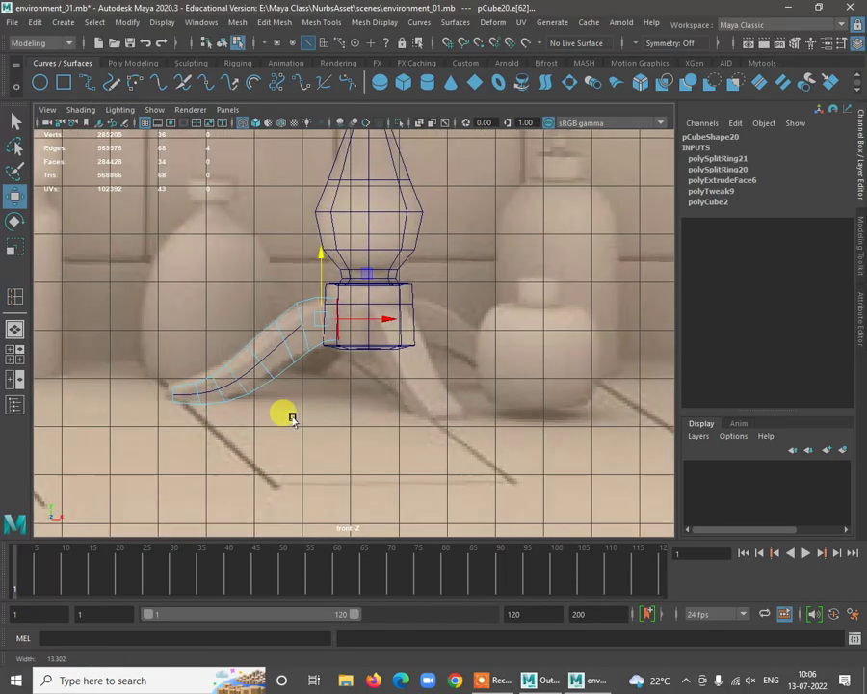
In the perspective view, select the leg's lengthwise corner edges and outer end edges and bevel them
key("space")
scroll(497, 294, "down", 4)
key("space")
left_click_drag(382, 362, 390, 427, "alt")
right_click(262, 316)
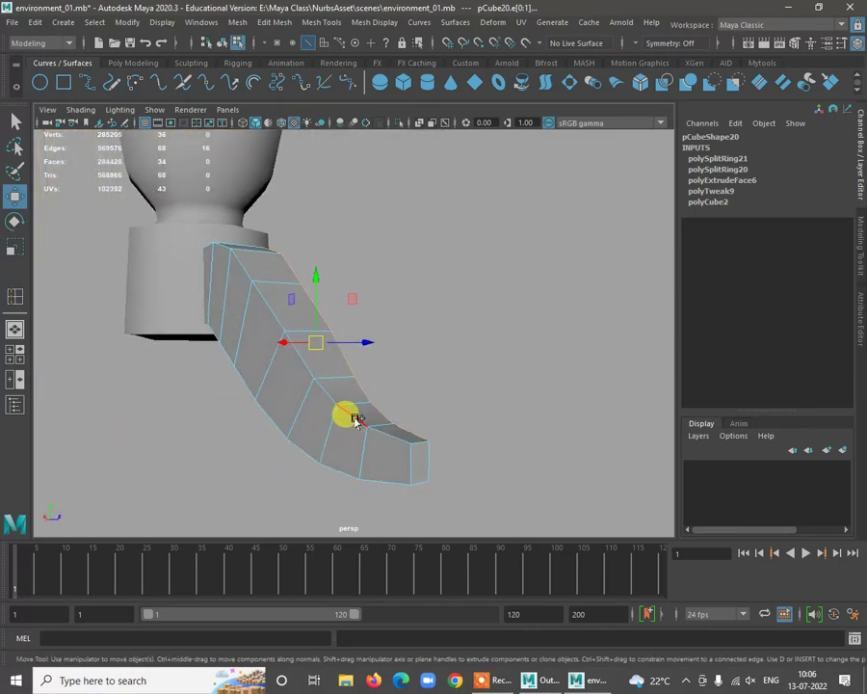
left_click_drag(452, 493, 505, 455, "alt")
left_click_drag(547, 426, 364, 324, "alt")
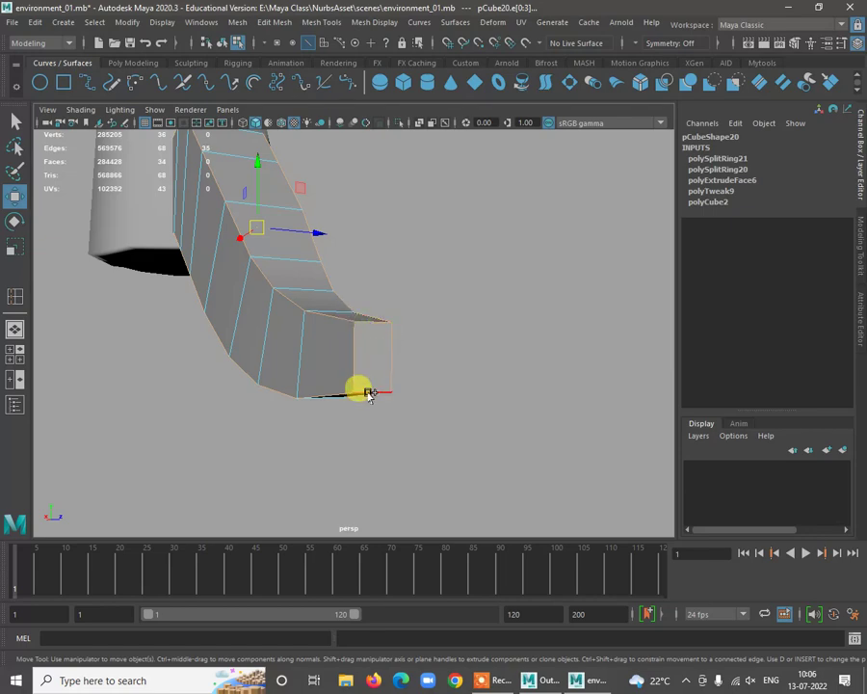
left_click_drag(466, 418, 399, 339, "alt")
right_click_drag(407, 341, 452, 349, "shift")
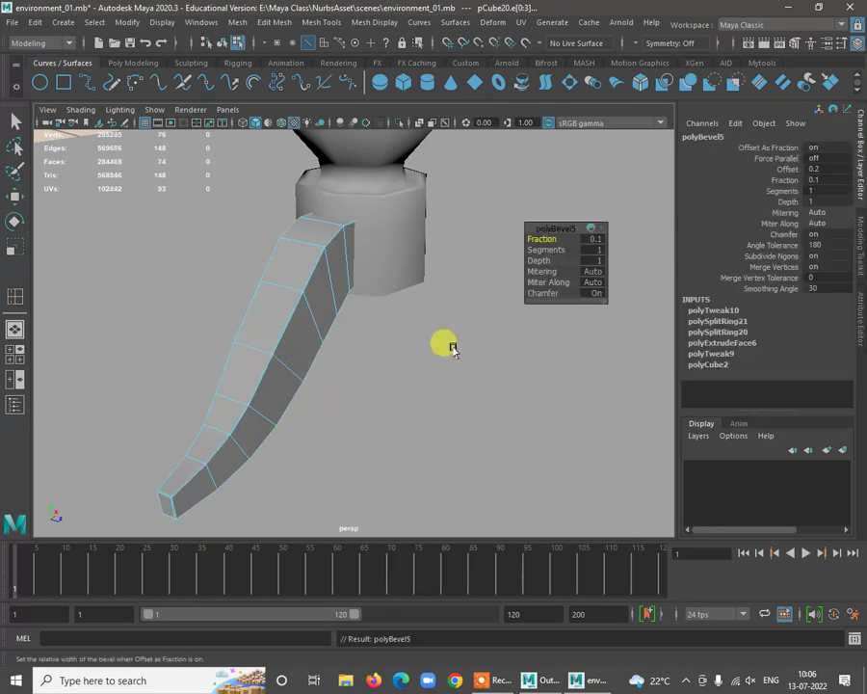
Set the leg bevel's fraction to 0.5, return to object mode and select the leg
right_click_drag(366, 314, 384, 349, "alt")
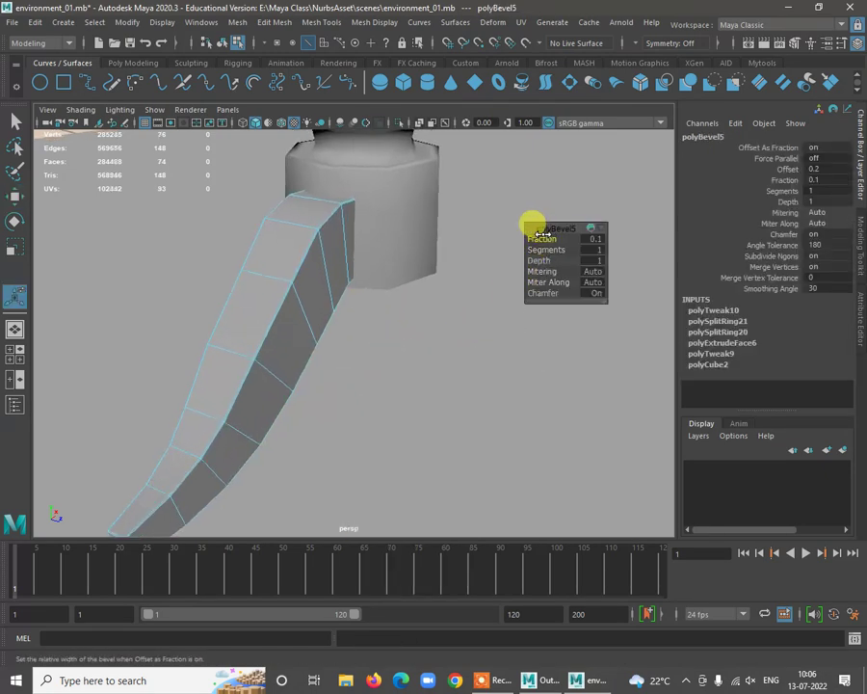
left_click_drag(536, 233, 536, 232)
right_click_drag(342, 369, 303, 372, "alt")
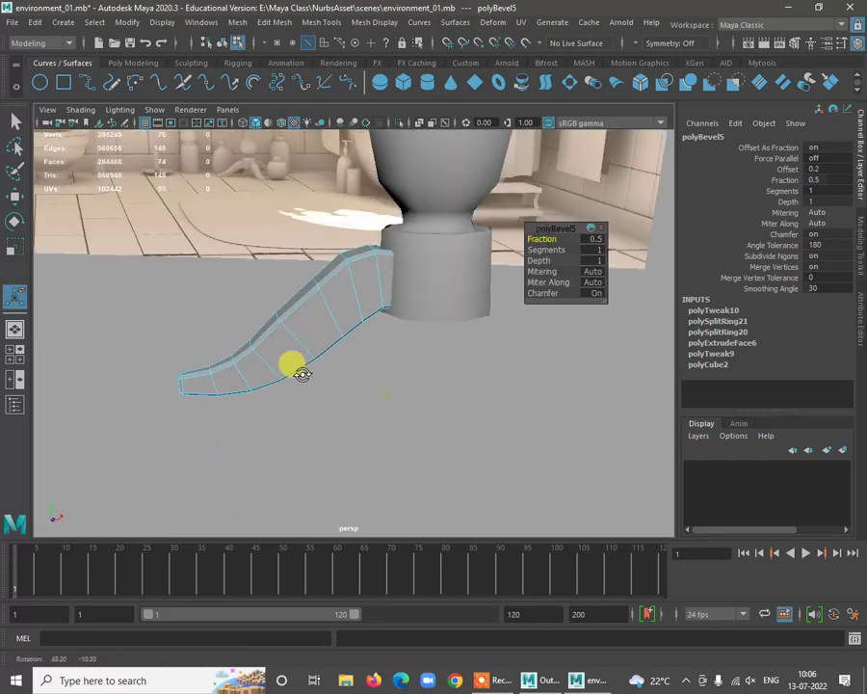
key("w")
right_click_drag(348, 294, 416, 276)
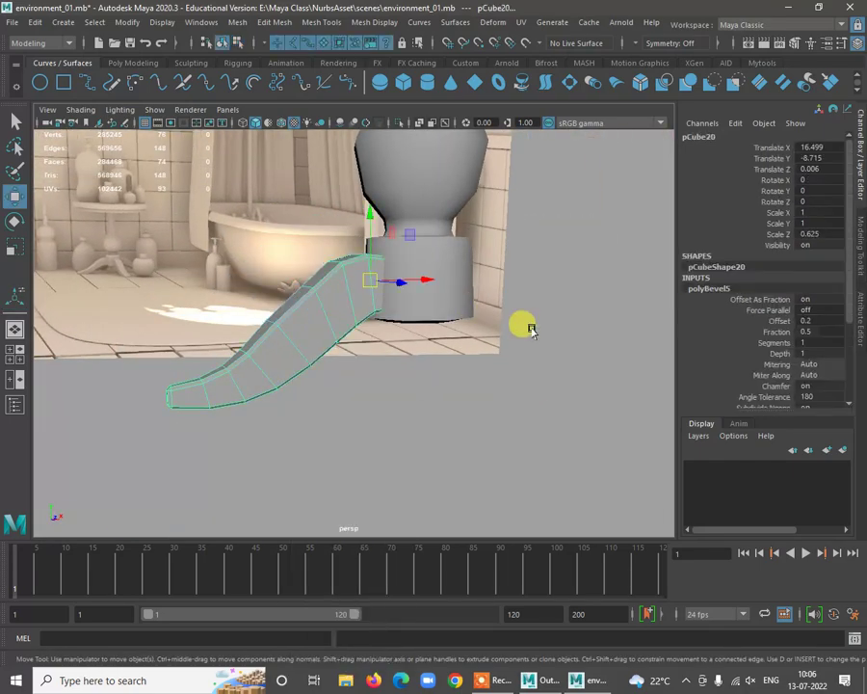
left_click(526, 326)
left_click(324, 344)
In the top view's wireframe display, move the leg's pivot to the centre of the table column
key("space")
key("space")
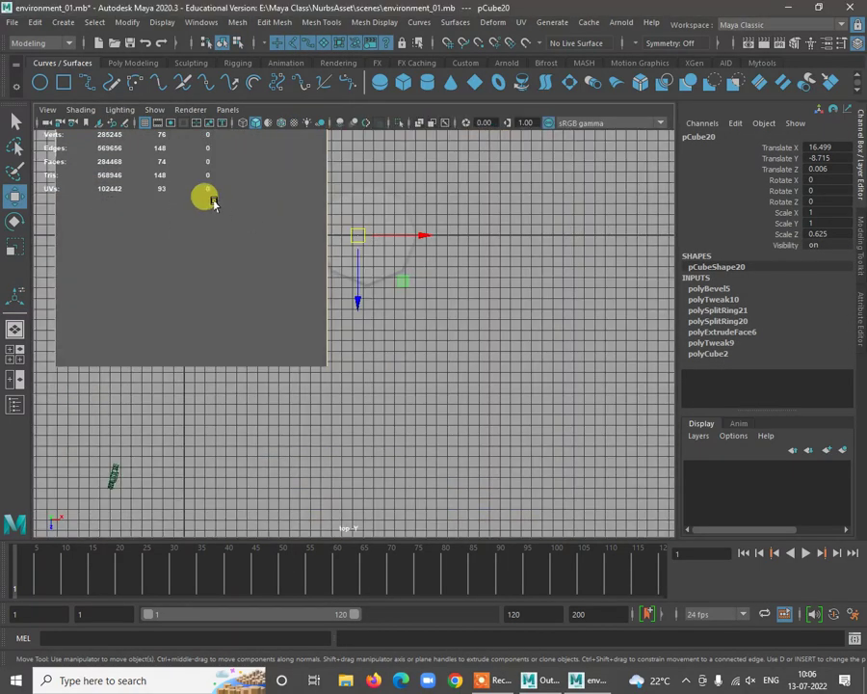
middle_click_drag(416, 261, 438, 357, "alt")
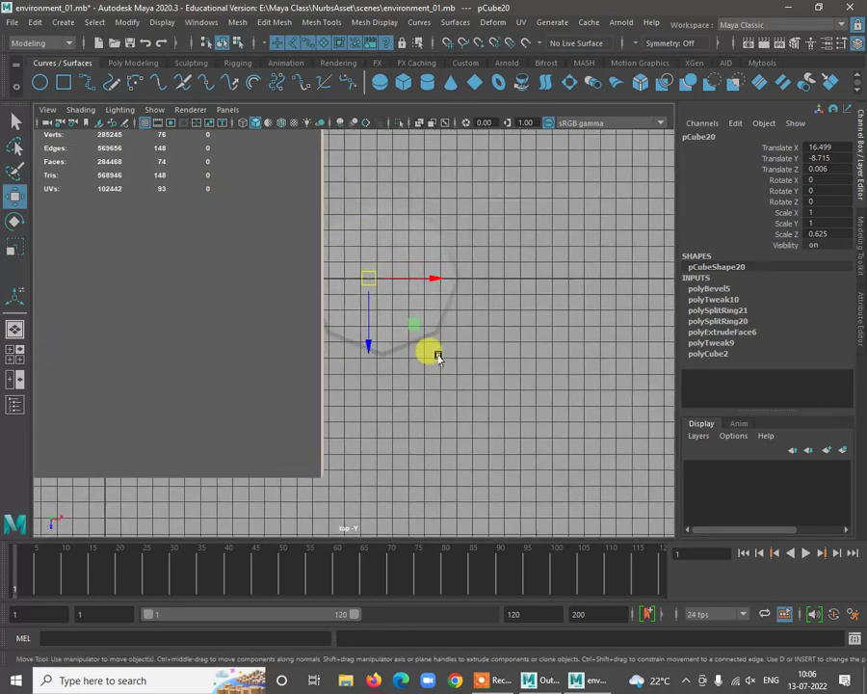
key("4")
right_click_drag(360, 232, 481, 363, "alt")
middle_click_drag(378, 211, 383, 240, "alt")
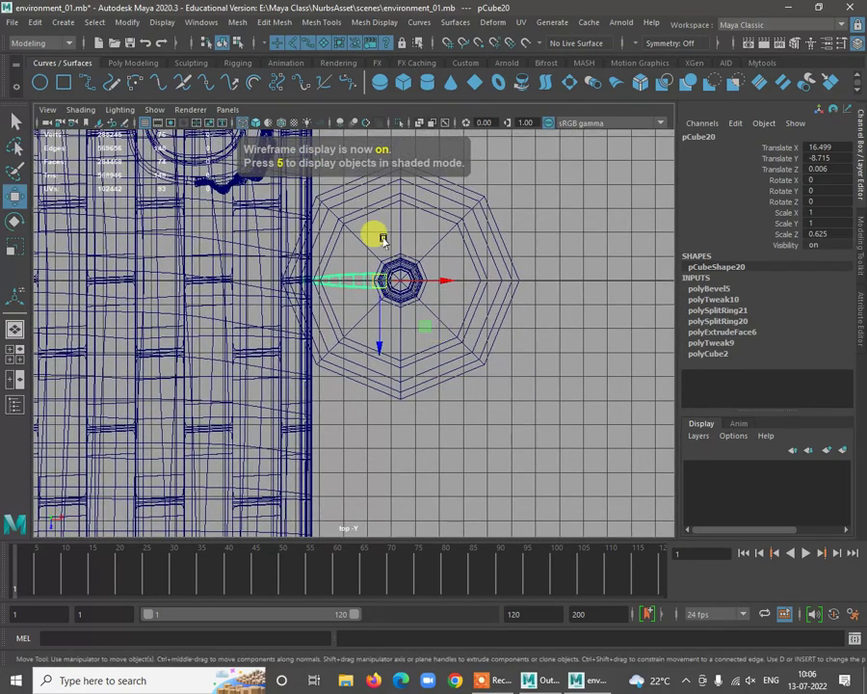
right_click_drag(384, 239, 444, 360, "alt")
middle_click_drag(444, 361, 366, 399, "alt")
right_click_drag(367, 399, 405, 379, "alt")
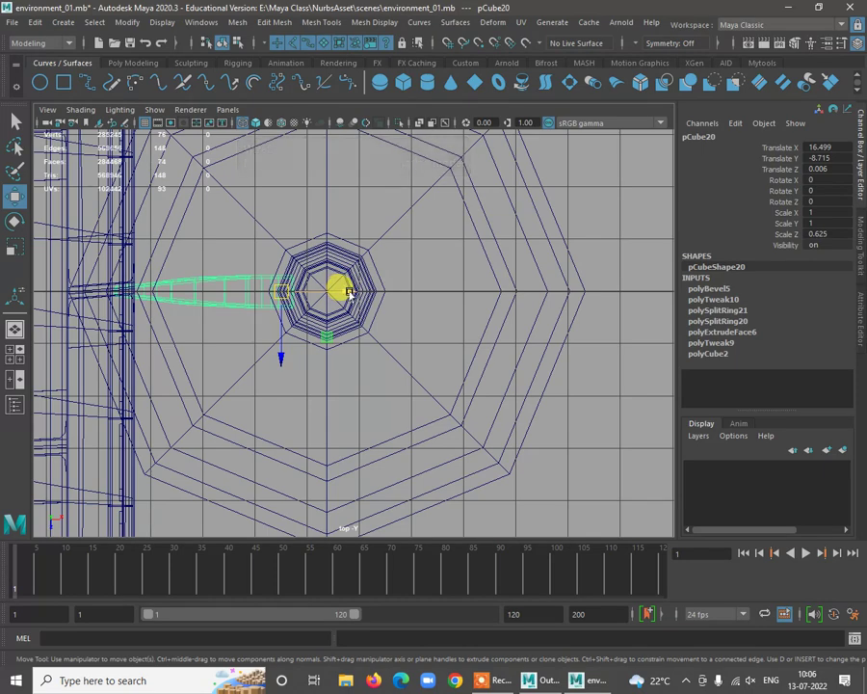
key("d")
left_click_drag(344, 294, 388, 295)
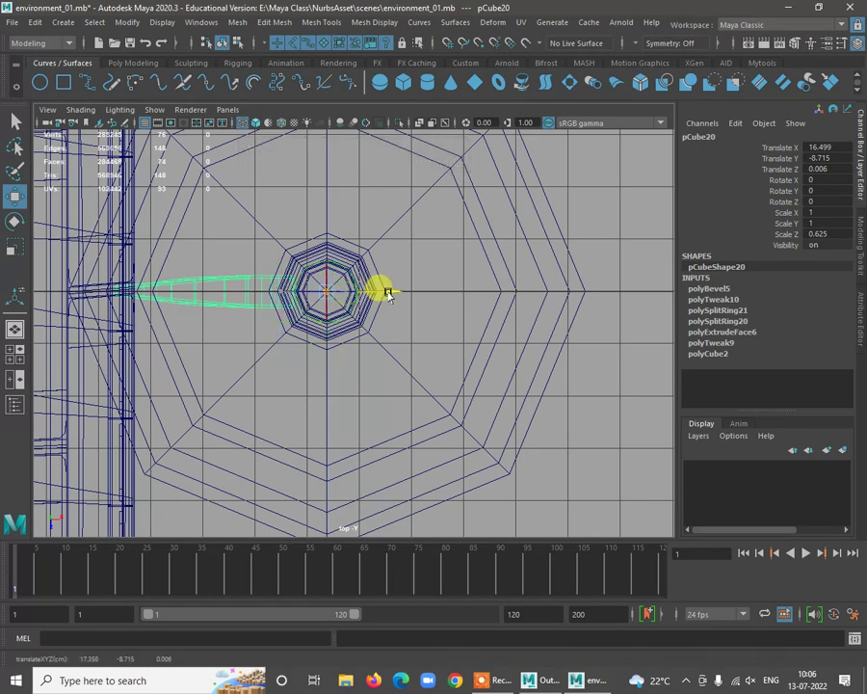
key("d")
Duplicate the leg three times, rotating each copy about 90 degrees further around the table column
scroll(352, 333, "down", 3)
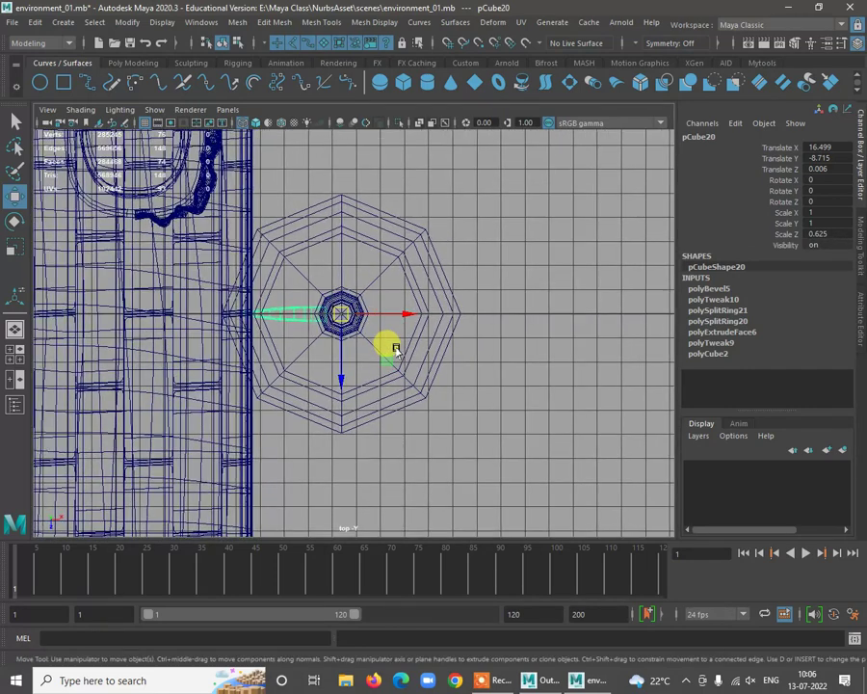
key("e")
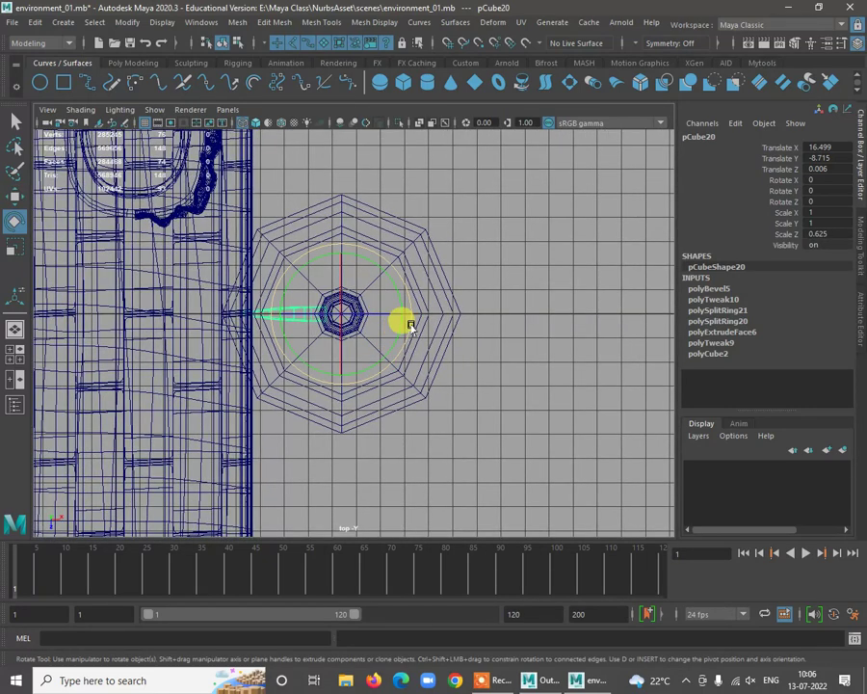
key("ctrl+d")
left_click_drag(408, 313, 410, 302)
left_click_drag(372, 196, 354, 143)
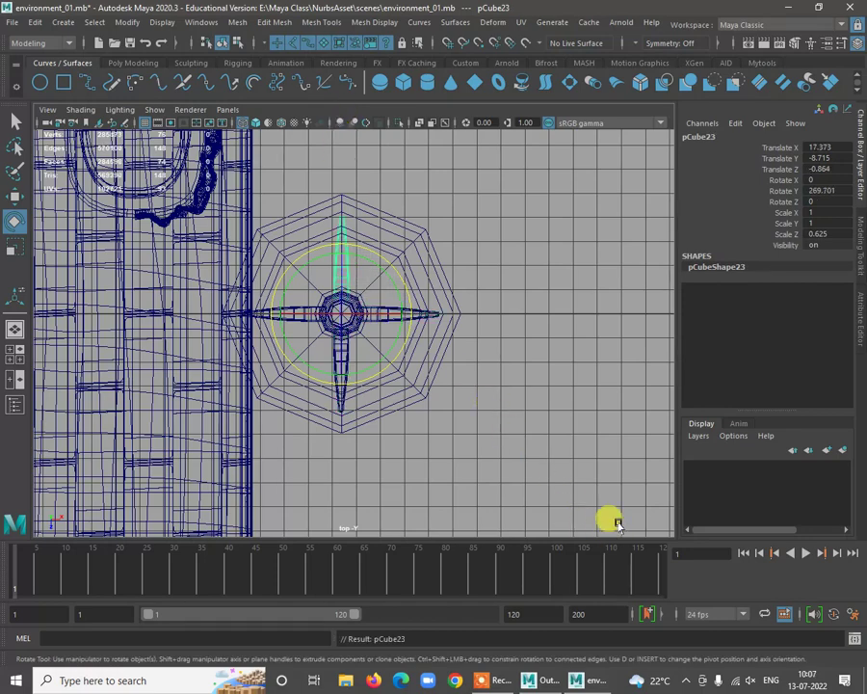
In the perspective view, turn on smooth mesh preview for the table and its four legs
left_click(555, 397)
key("space")
key("space")
right_click_drag(570, 443, 383, 387, "alt")
left_click_drag(397, 400, 407, 354, "alt")
left_click(379, 222)
key("3")
left_click(511, 276)
right_click_drag(545, 375, 471, 328, "alt")
left_click_drag(471, 329, 447, 466, "alt")
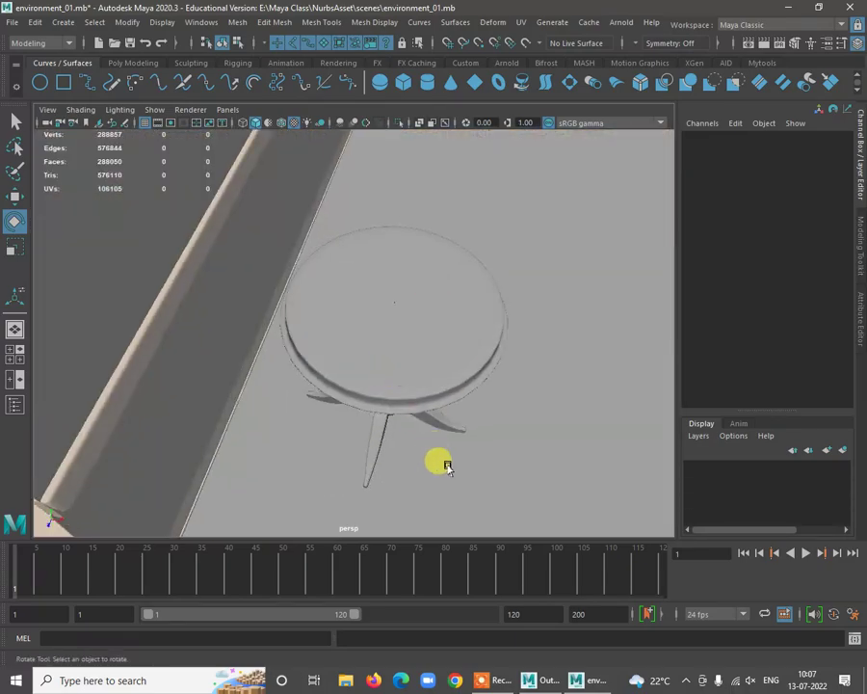
Select the table body together with all four legs and freeze their transformations
left_click_drag(377, 328, 377, 328)
left_click_drag(450, 407, 380, 393, "alt")
key("w")
left_click(441, 452)
left_click(416, 447)
left_click_drag(416, 447, 395, 440, "alt")
left_click_drag(244, 304, 244, 304)
left_click_drag(254, 368, 426, 287, "alt")
left_click(128, 22)
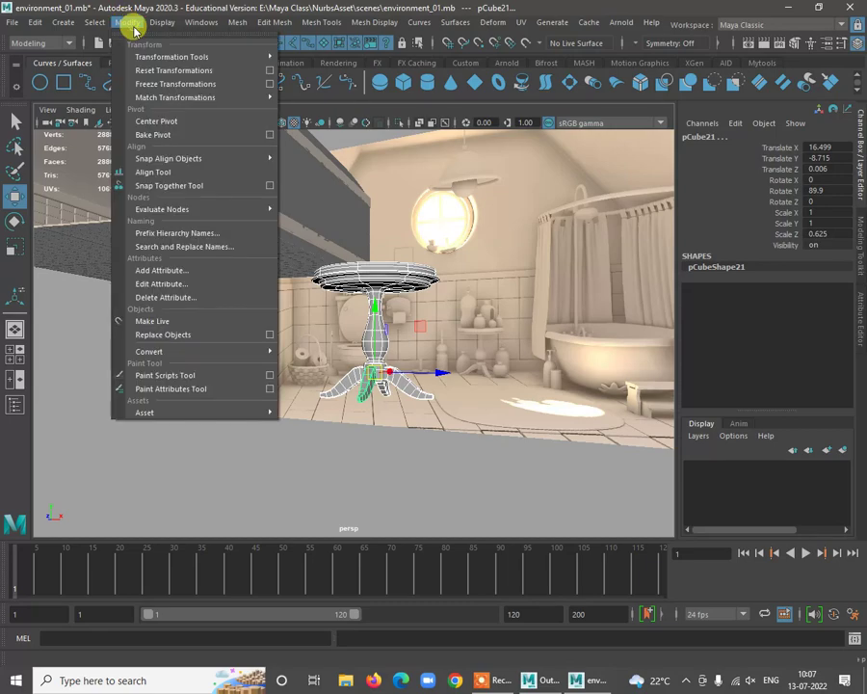
left_click(178, 84)
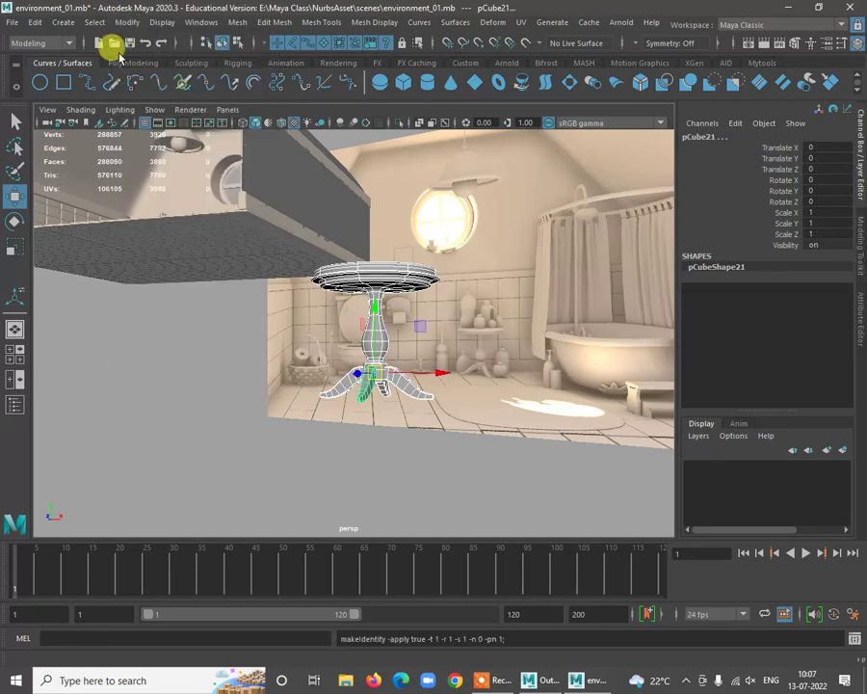
Delete all construction history in the scene and check the table in the perspective view
left_click(39, 23)
mouse_move(106, 190)
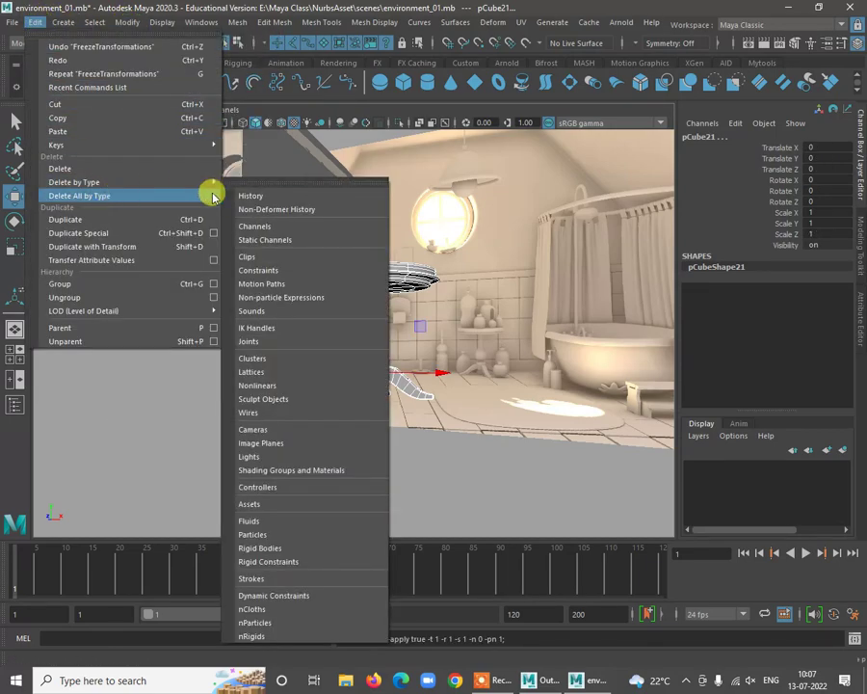
left_click(252, 195)
key("f")
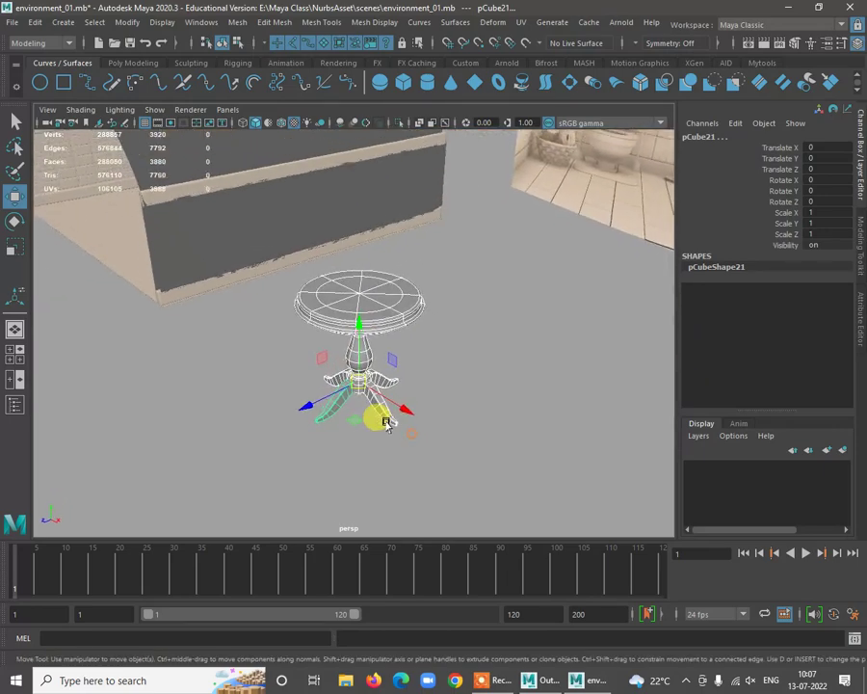
Group the table pieces as Table_GRP and center the group's pivot
key("ctrl+g")
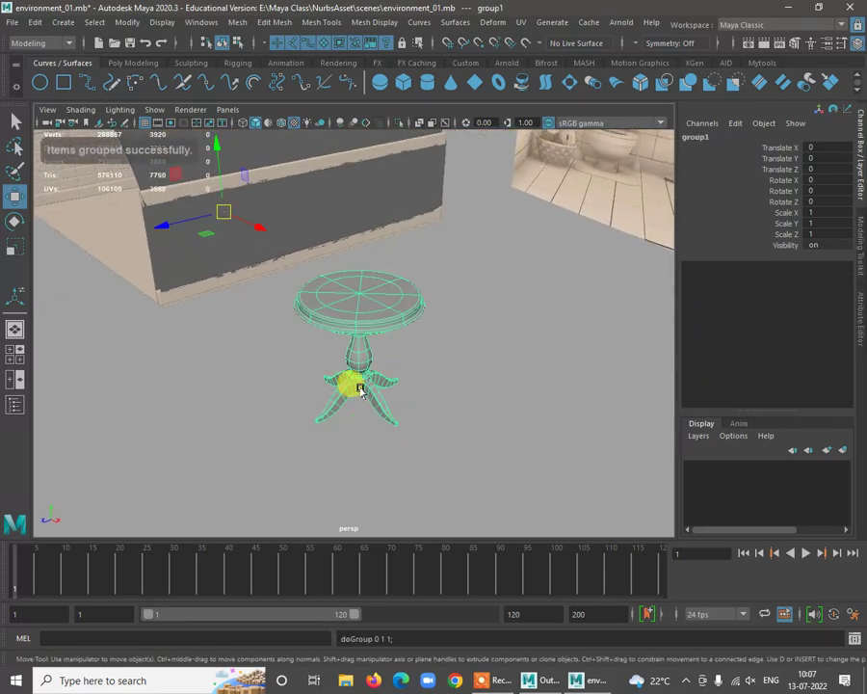
left_click_drag(356, 381, 222, 225, "alt")
left_click(127, 22)
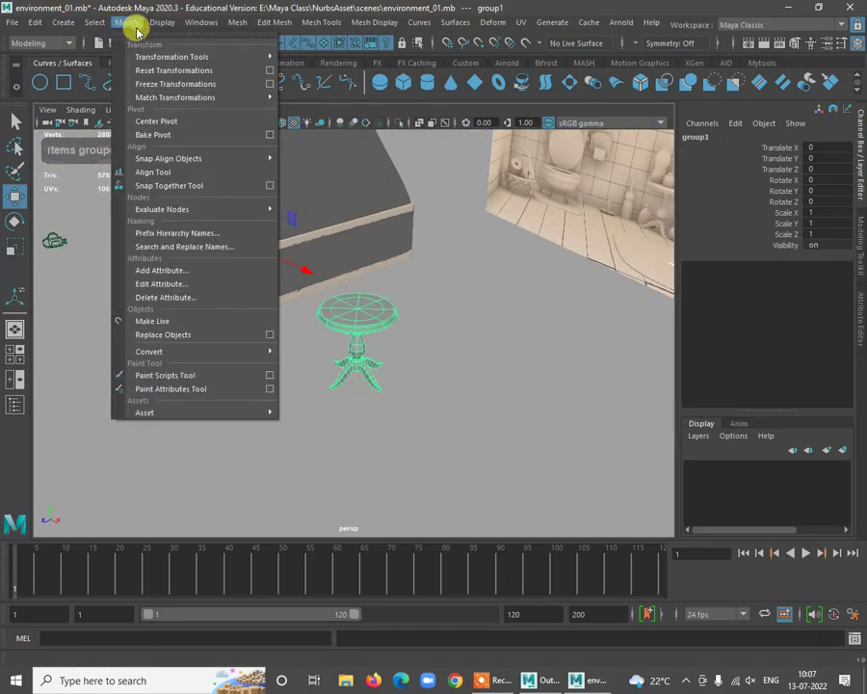
left_click(177, 119)
left_click_drag(393, 349, 520, 386, "alt")
left_click(729, 134)
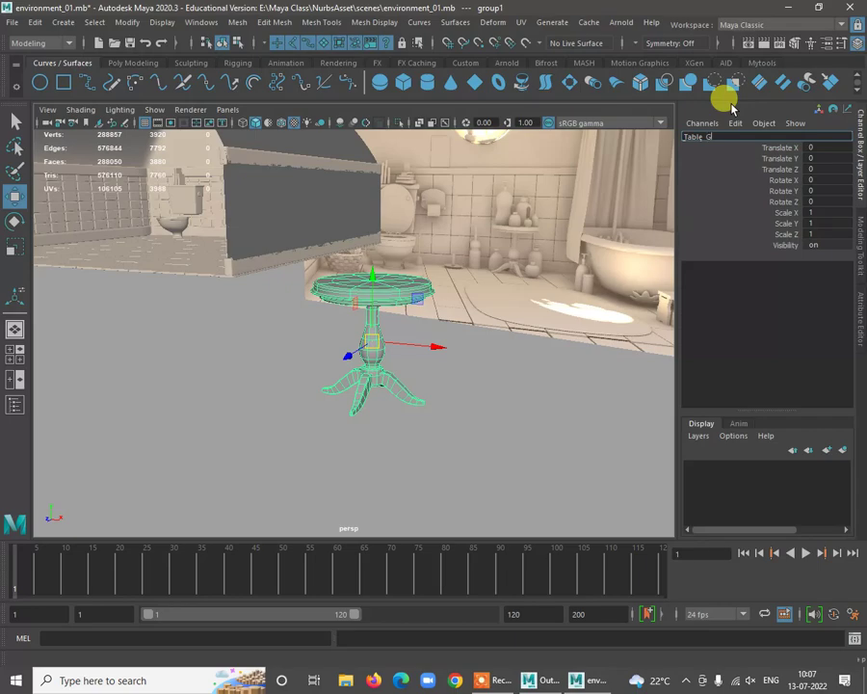
key("Return")
In the front view, lower the table group's pivot to the foot of the legs
left_click_drag(476, 551, 401, 253, "alt")
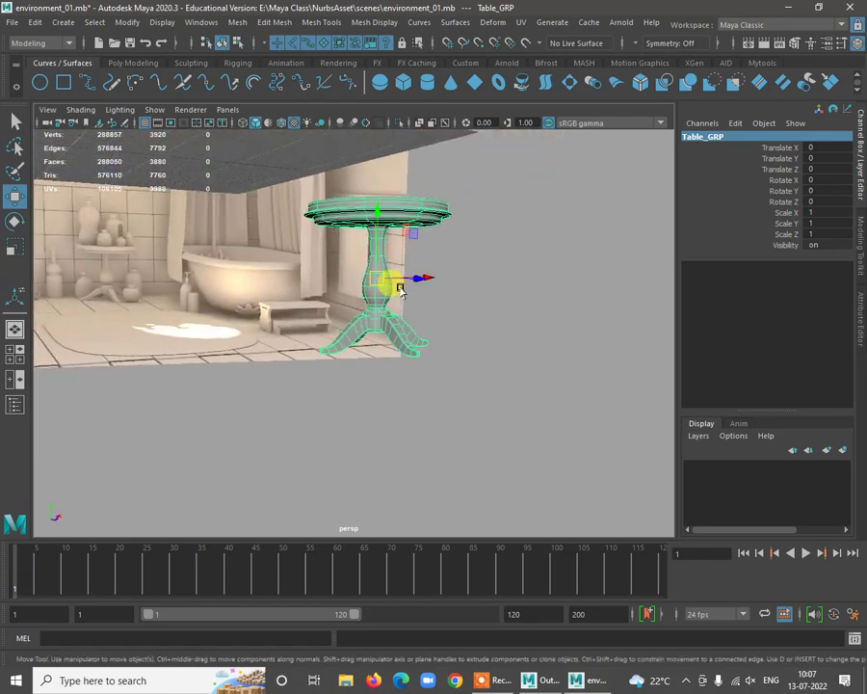
key("space")
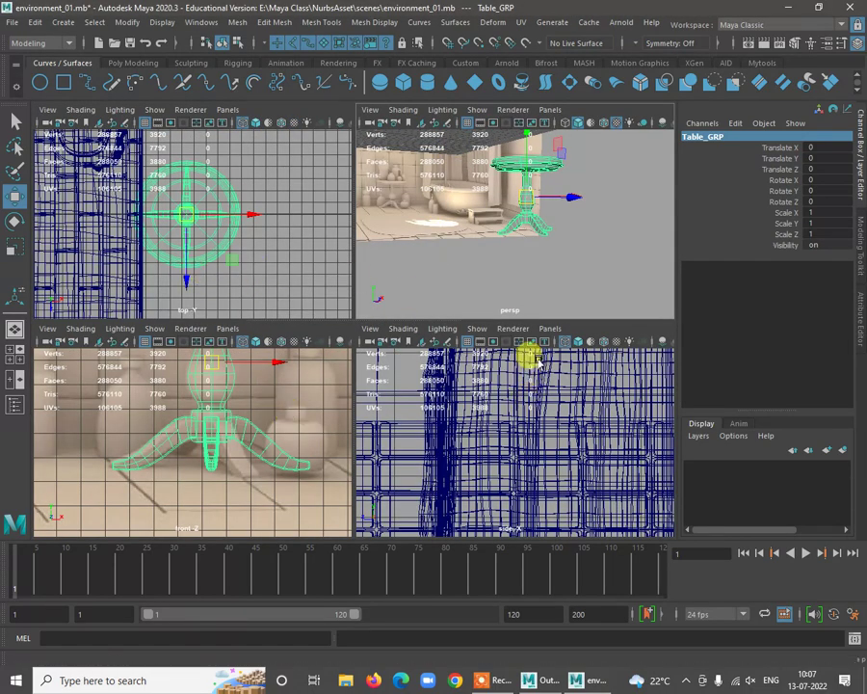
key("space")
left_click_drag(524, 332, 443, 201, "alt")
key("space")
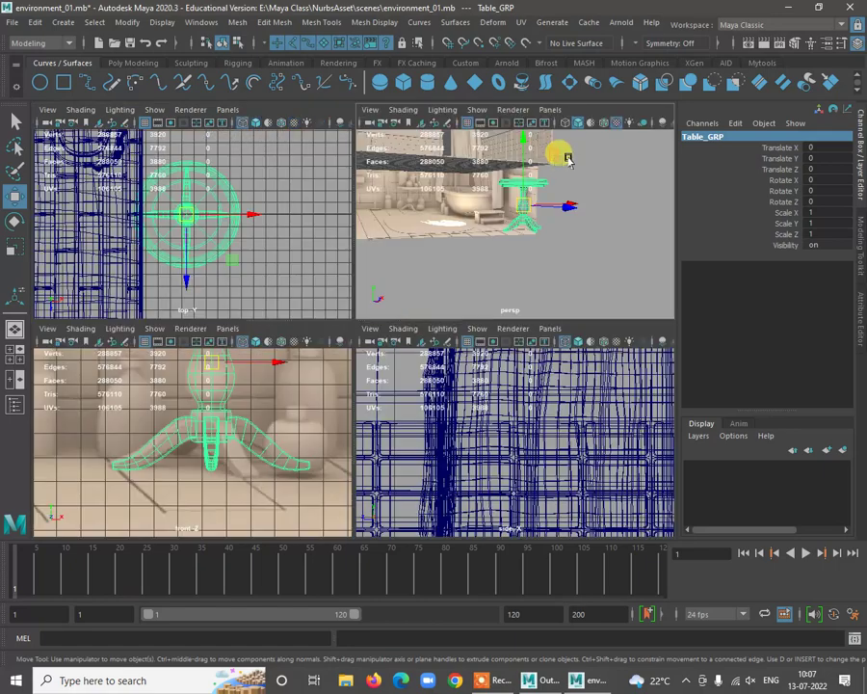
key("space")
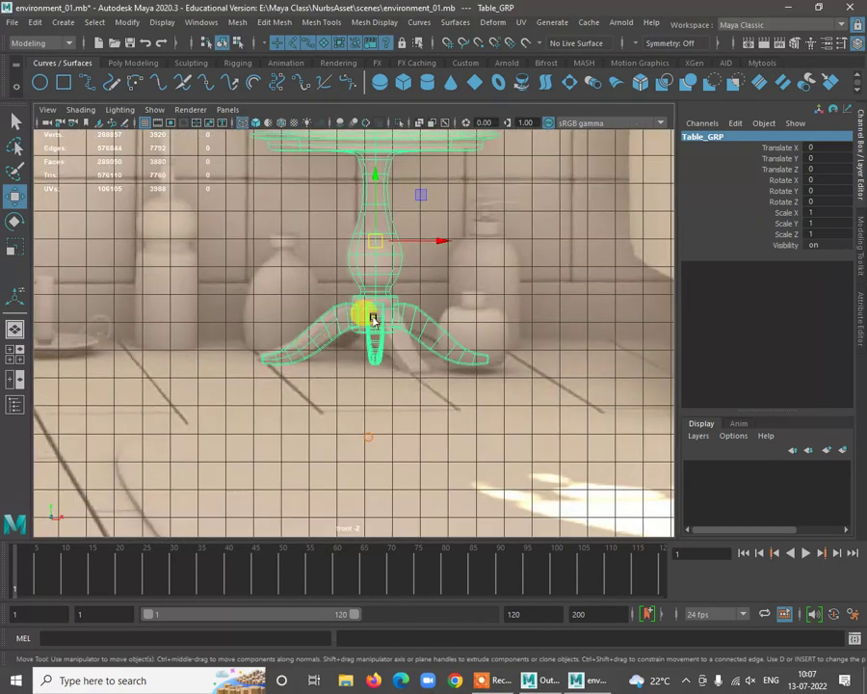
scroll(364, 312, "down", 3)
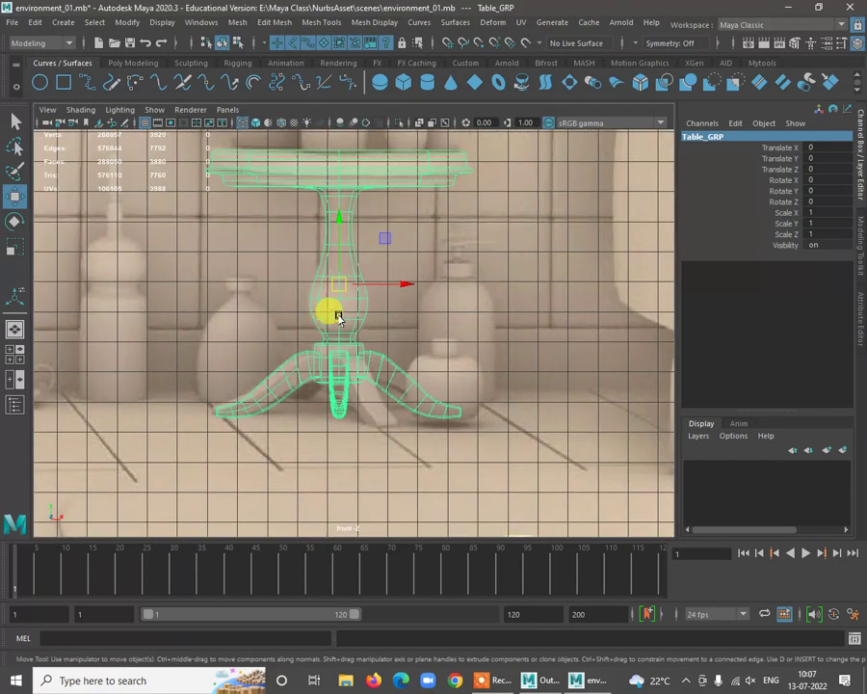
key("d")
middle_click_drag(337, 213, 346, 331)
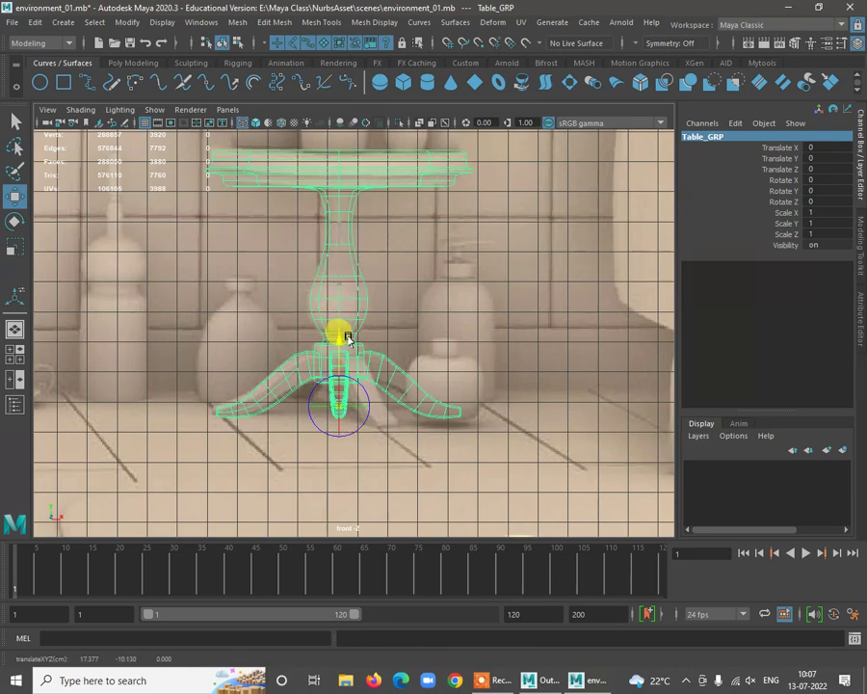
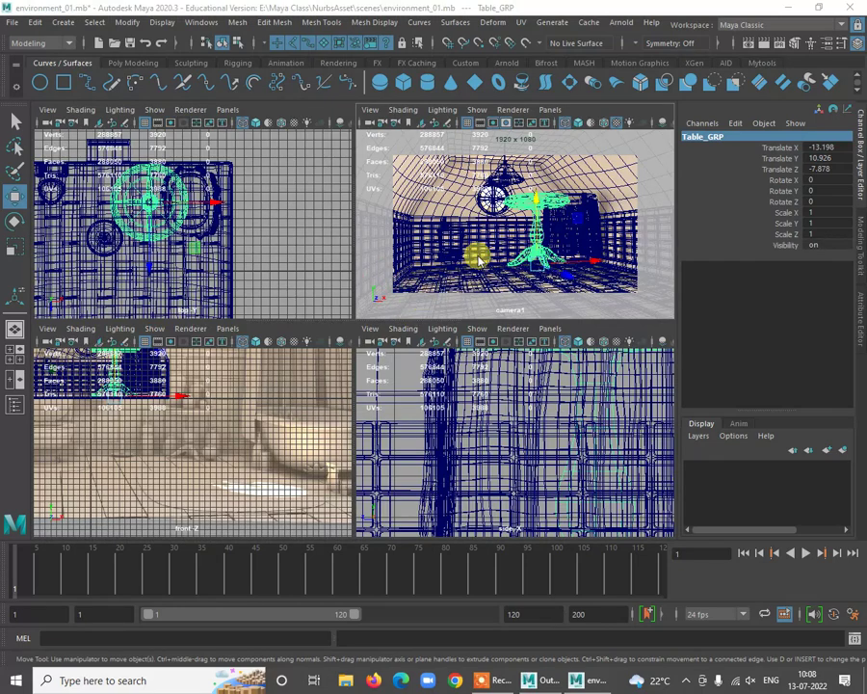
In the camera view, put the tiled wall surface on a new display layer and hide that layer
key("space")
left_click(319, 356)
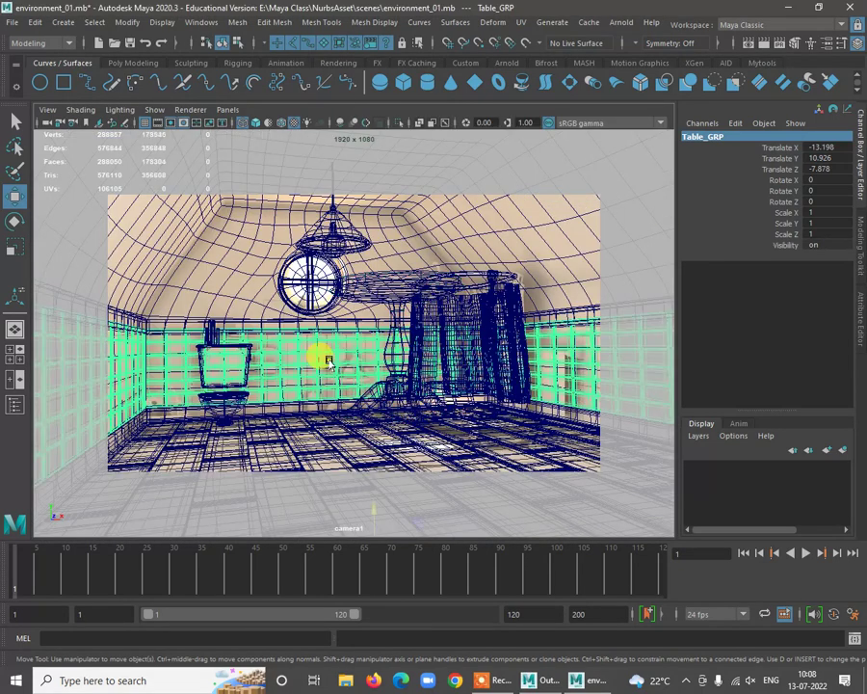
left_click(843, 453)
left_click(690, 468)
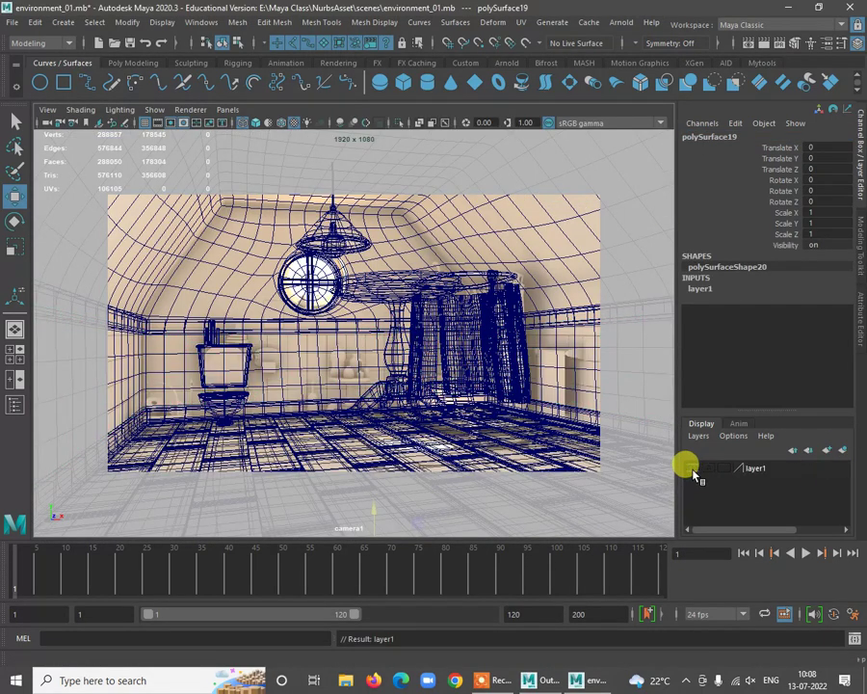
Select the floor planks and the baseboard, put them on a new display layer, and hide that layer
left_click(345, 451)
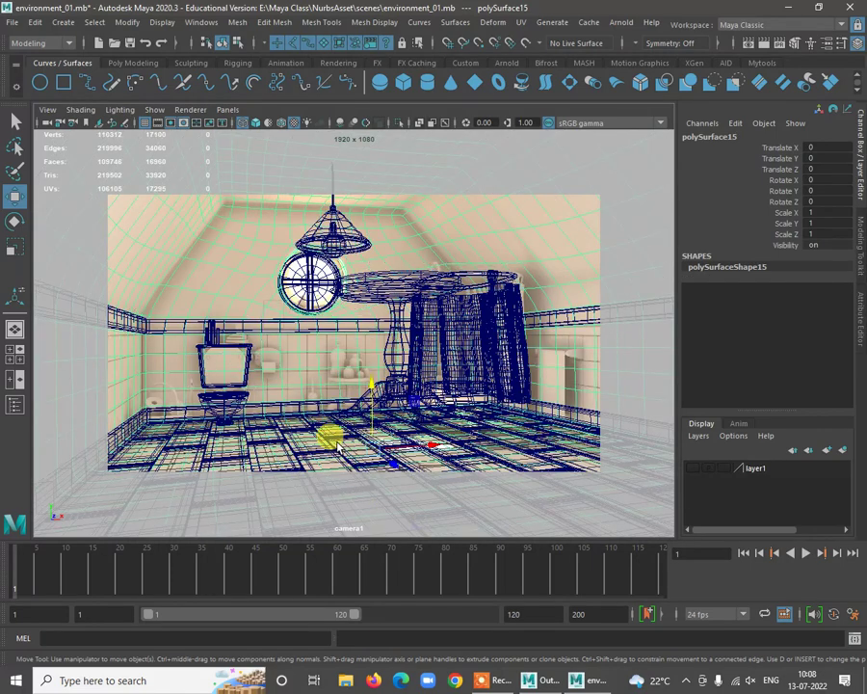
left_click(337, 445)
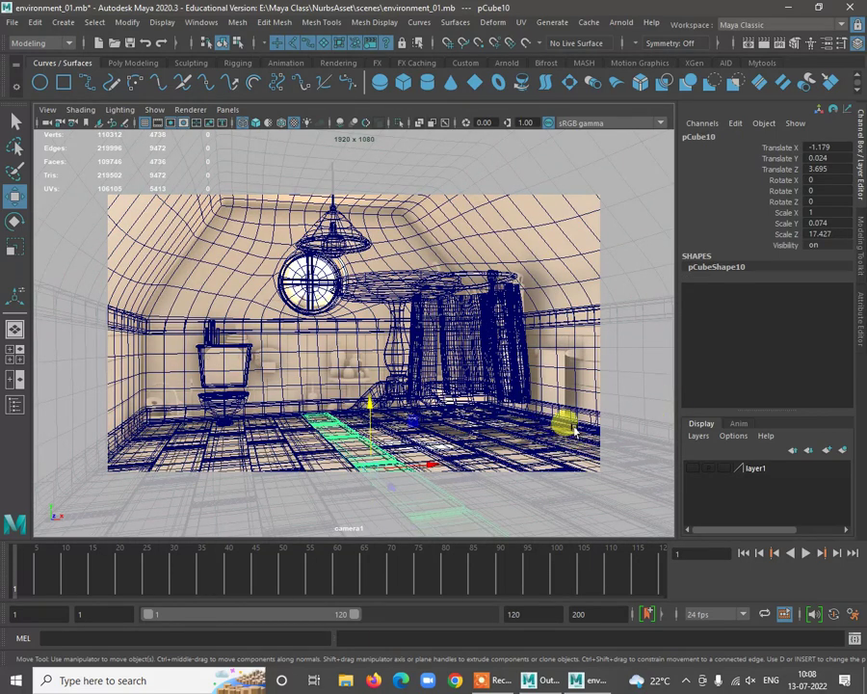
left_click(524, 395)
left_click(455, 455)
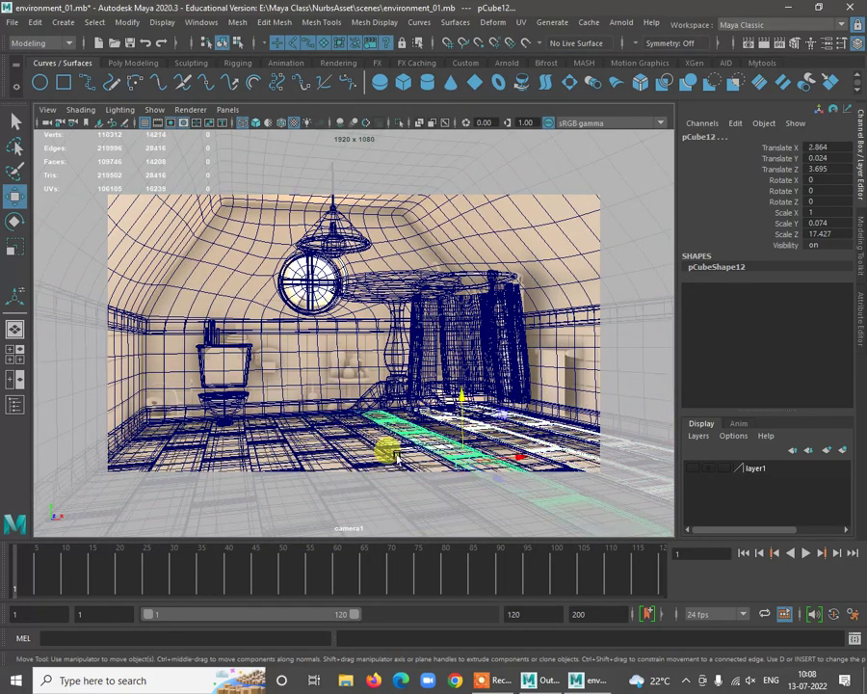
left_click(331, 459)
left_click(312, 458)
left_click(223, 459)
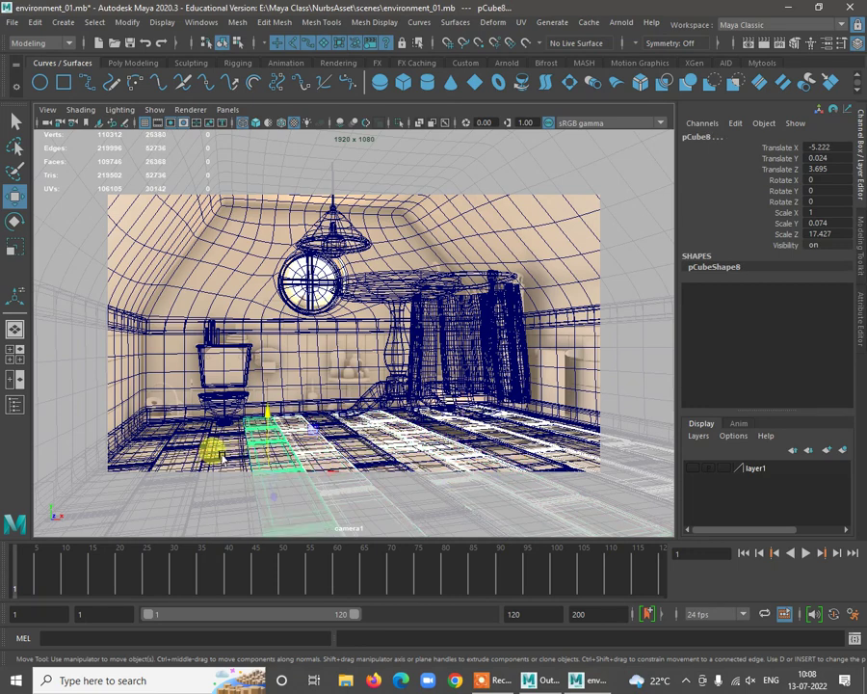
left_click(179, 454)
left_click(143, 449)
left_click(123, 453)
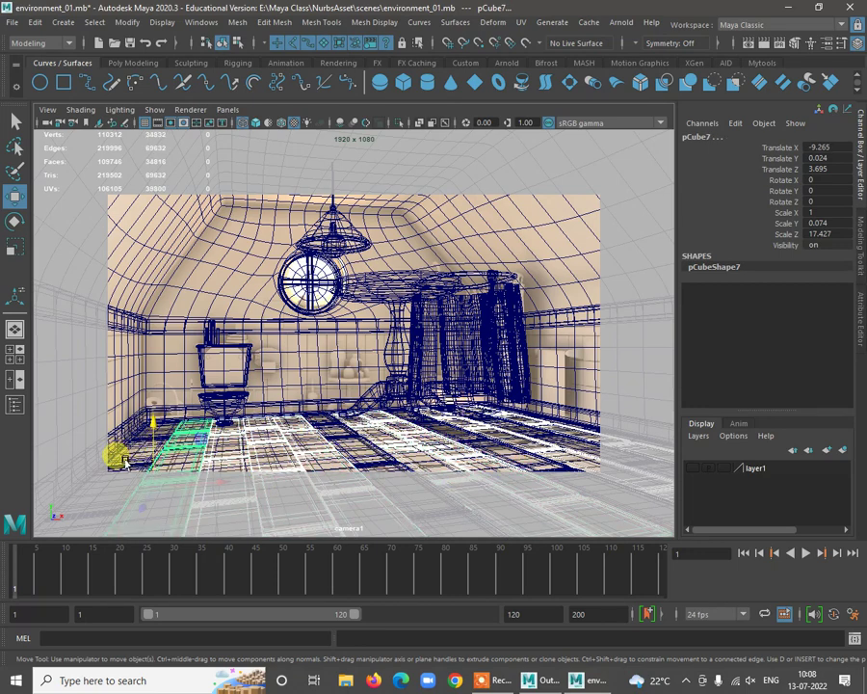
left_click(331, 465)
left_click(128, 456)
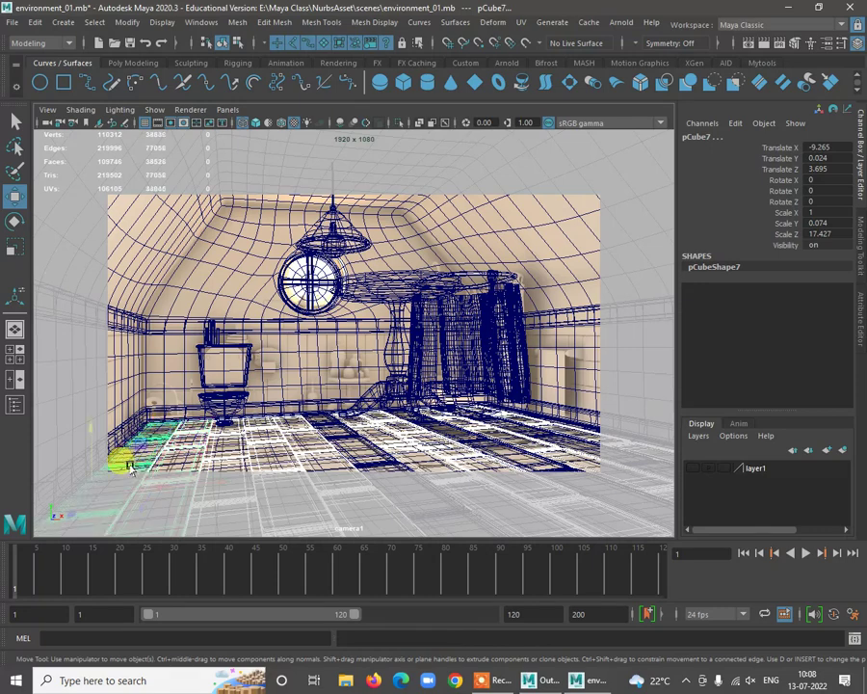
left_click(125, 465)
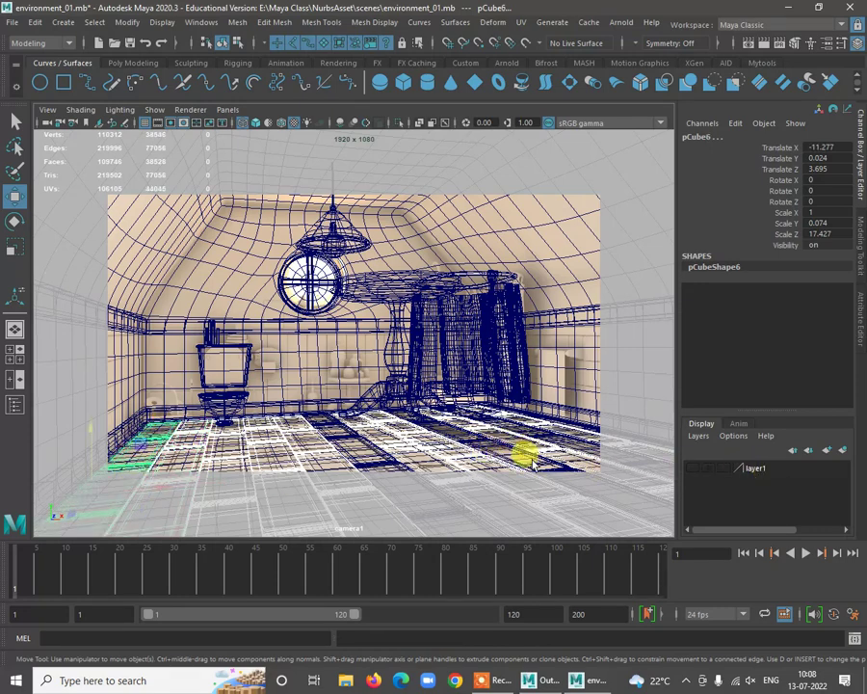
left_click(560, 435)
left_click(581, 429)
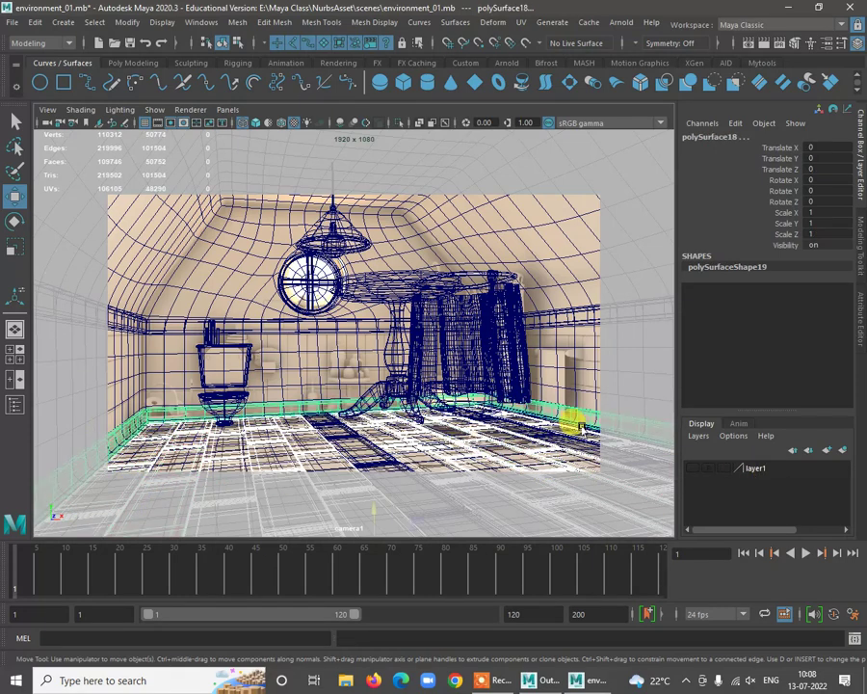
left_click(841, 449)
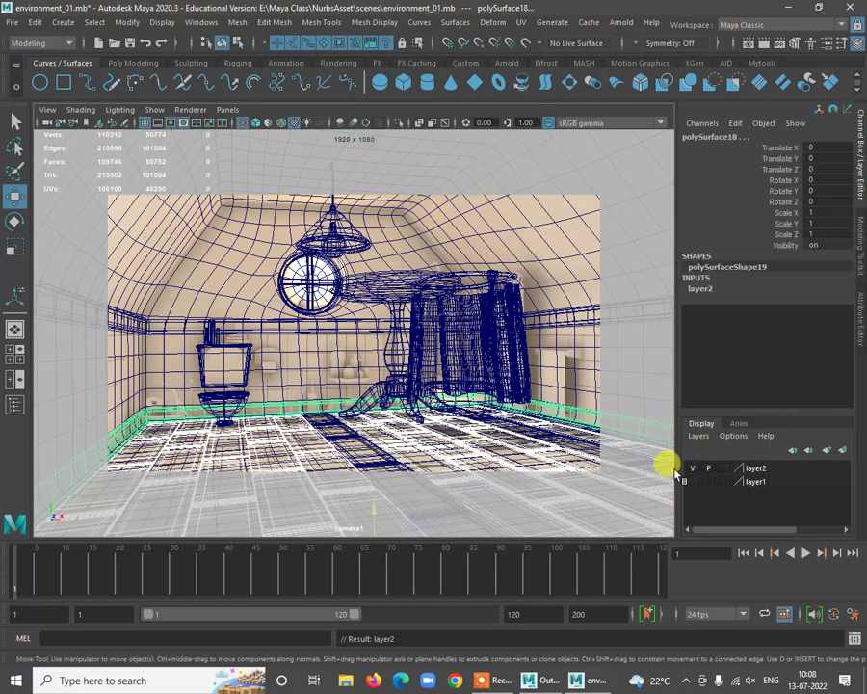
left_click(434, 442)
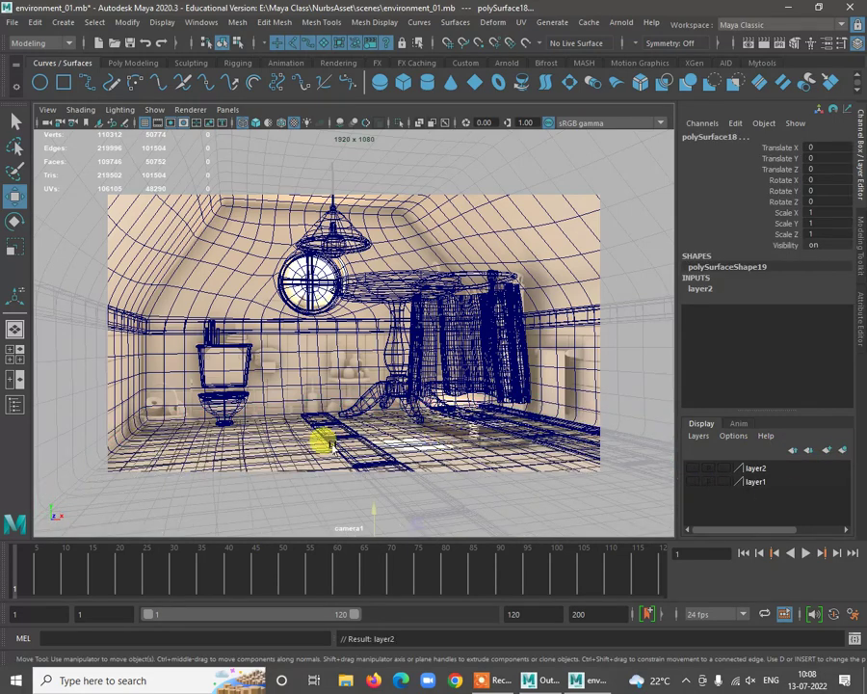
Select Table_GRP, scale it down uniformly to about 0.277, and move it onto the small table in the reference image
left_click(364, 391)
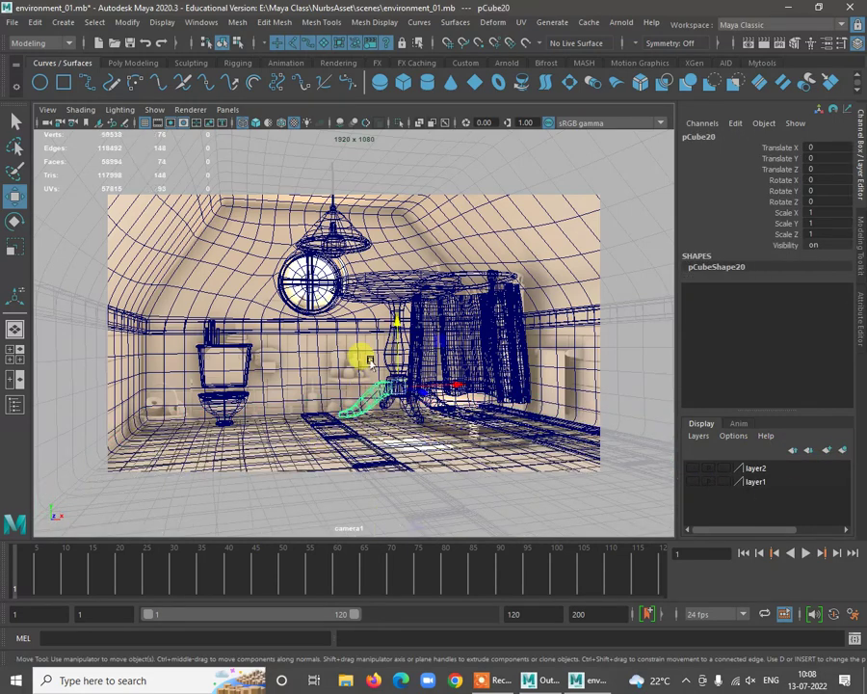
key("Up")
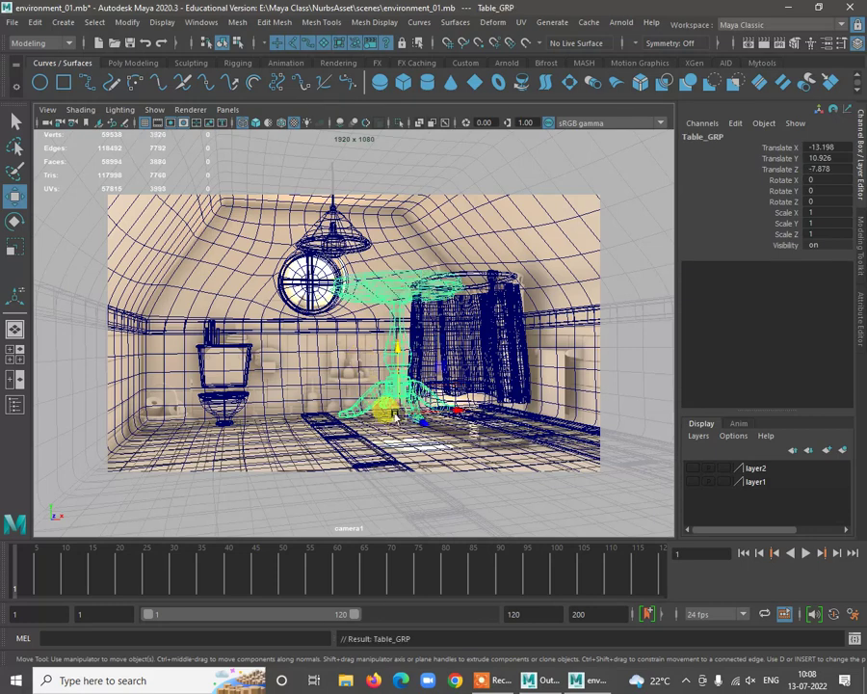
left_click_drag(396, 416, 238, 590)
key("r")
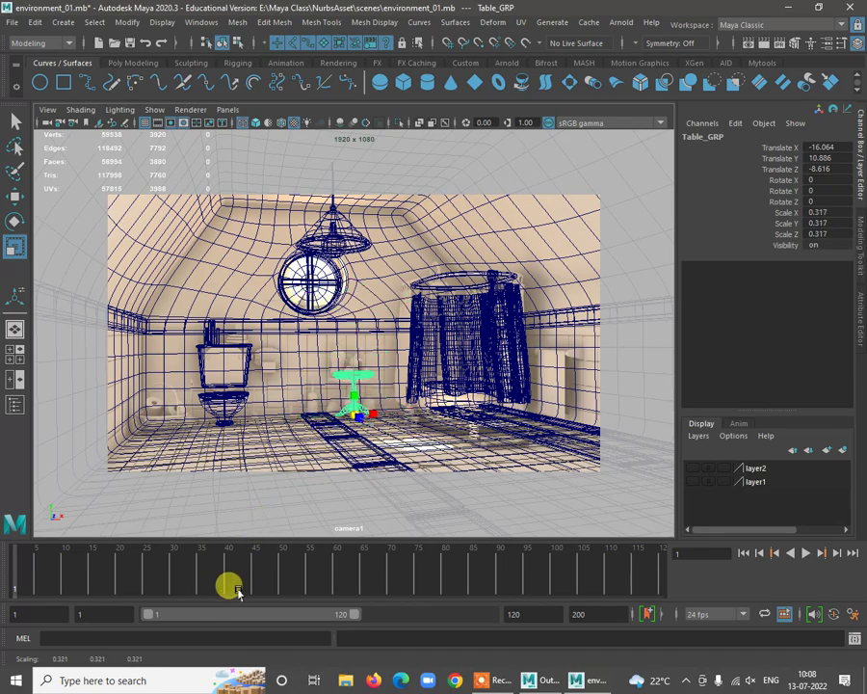
key("w")
In the top view, move the table group closer to the back wall, to about X -14.564 and Z -10.722
key("space")
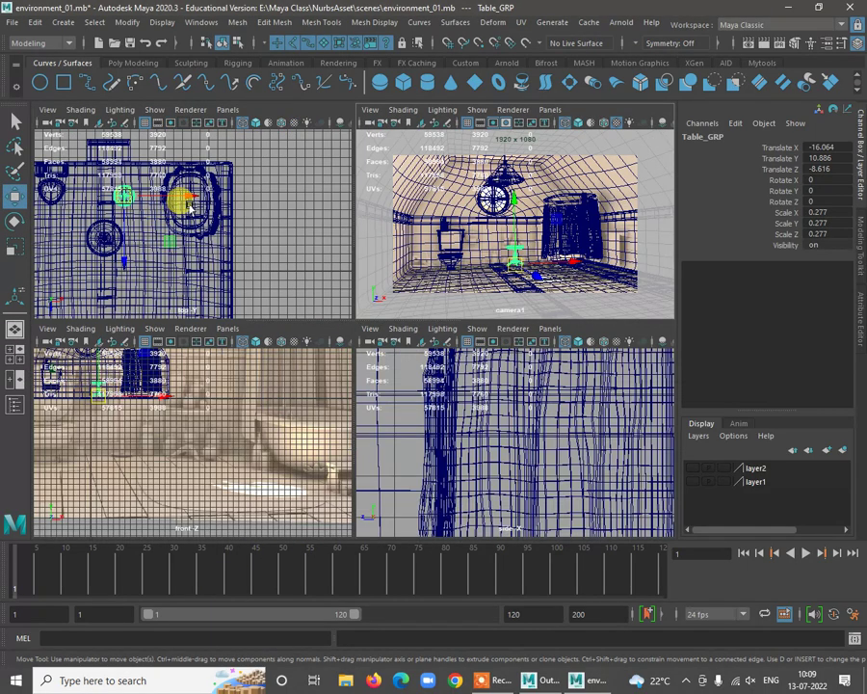
key("space")
right_click_drag(156, 253, 257, 309, "alt")
middle_click_drag(163, 270, 236, 341, "alt")
key("e")
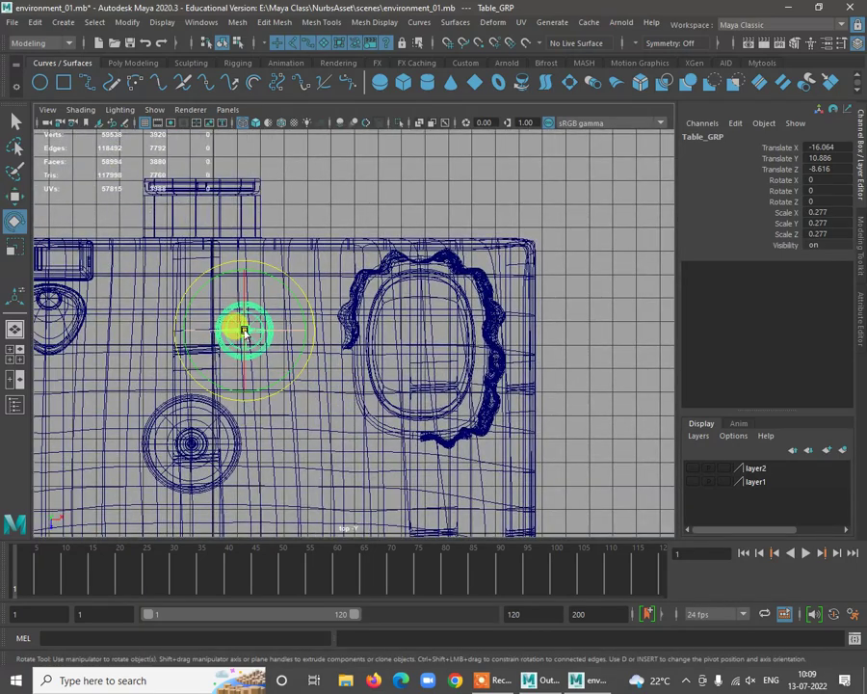
key("w")
left_click_drag(248, 330, 282, 279)
key("space")
In the camera view, scale the table group to 0.32 and position it at about X -15.446, Y 10.491, checking it shaded
key("space")
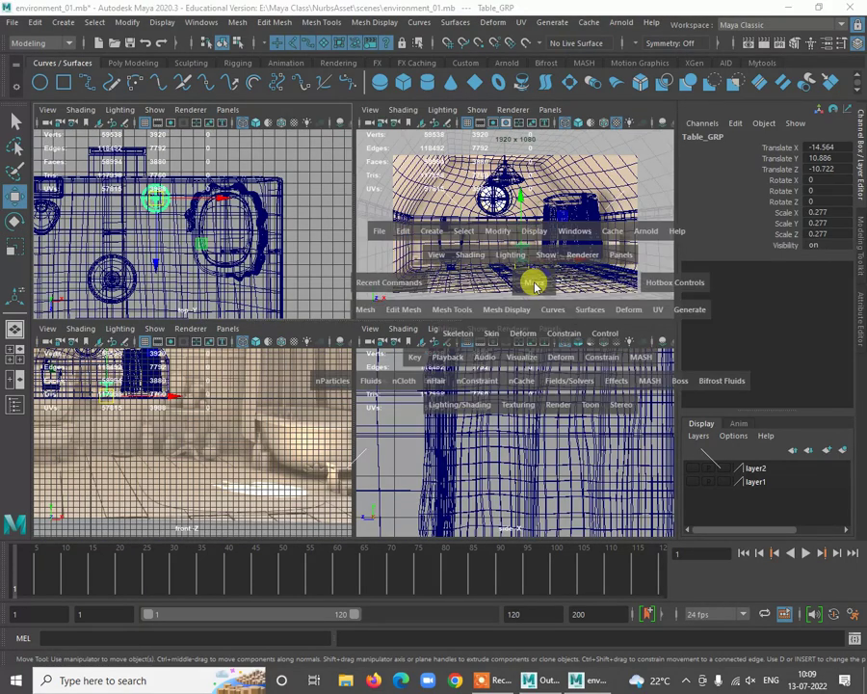
middle_click_drag(422, 404, 409, 408)
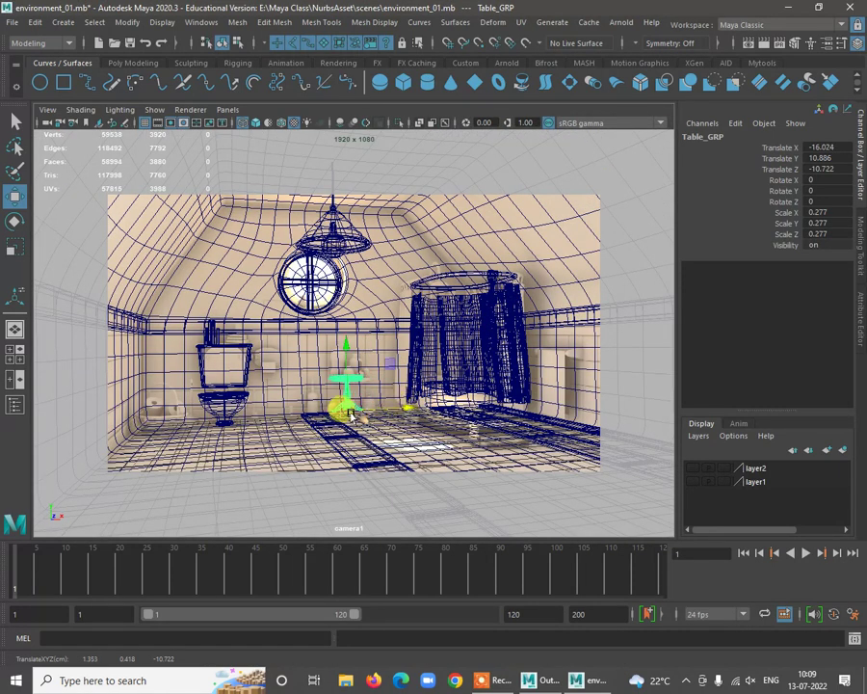
key("r")
middle_click_drag(362, 419, 347, 364)
key("w")
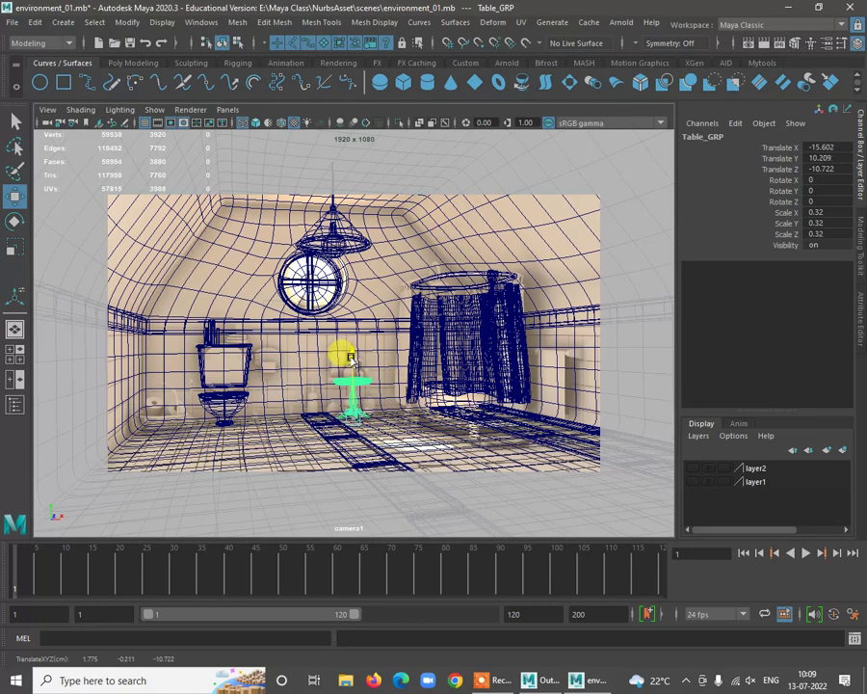
key("5")
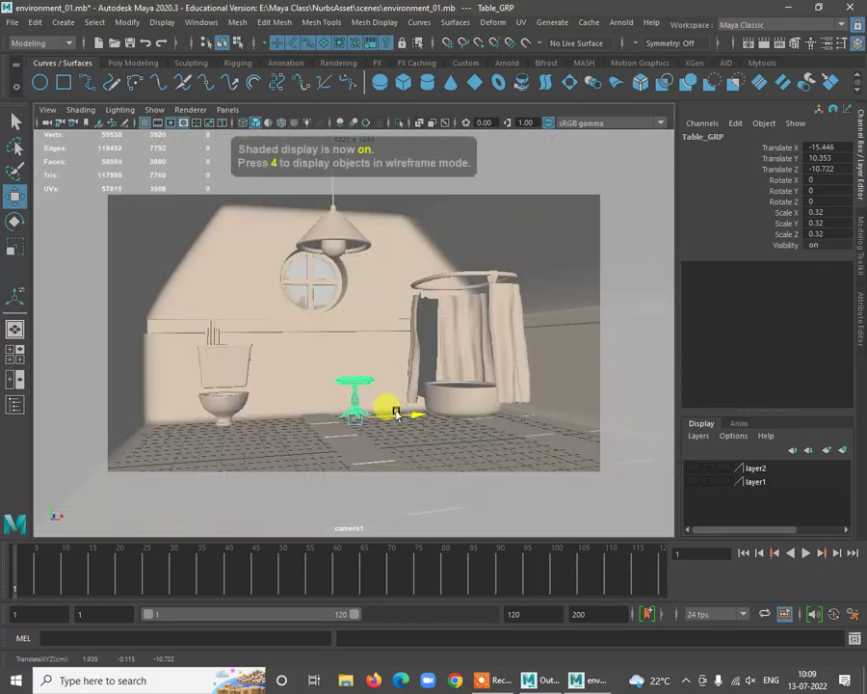
mouse_move(396, 412)
middle_mouse_down()
mouse_move(349, 360)
mouse_move(357, 356)
middle_mouse_up()
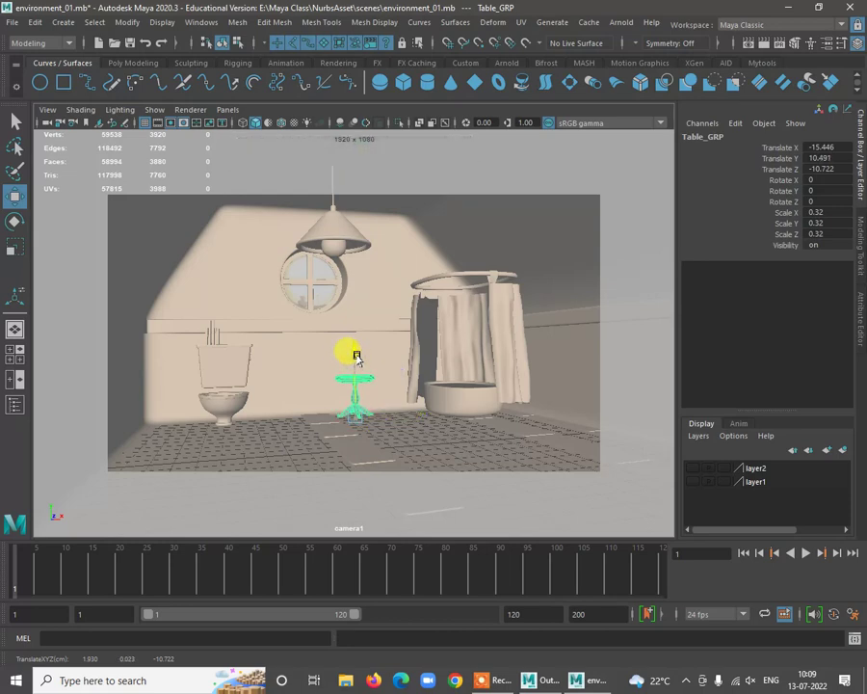
left_click(429, 546)
left_click(418, 555)
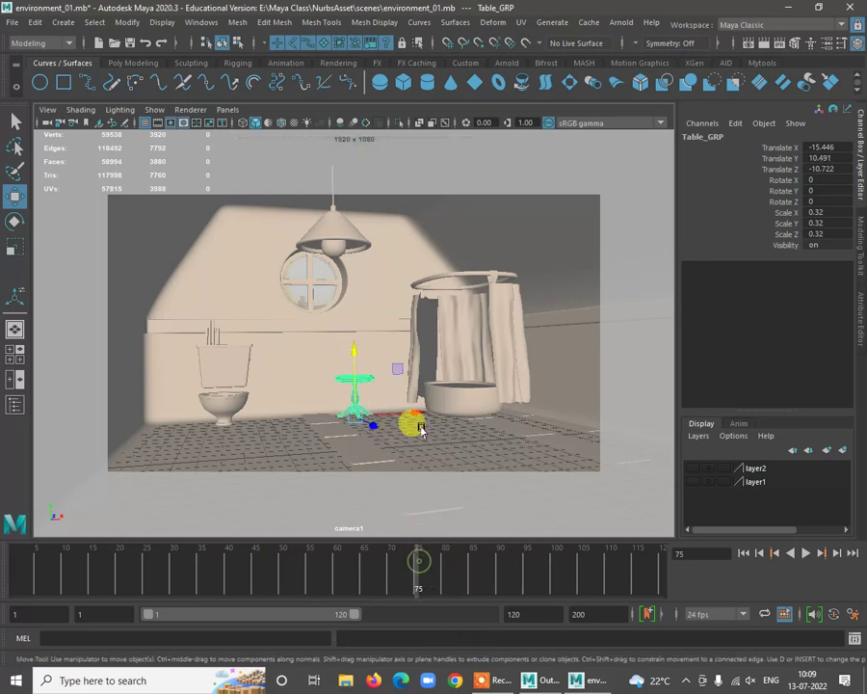
left_click(413, 413)
left_click(161, 564)
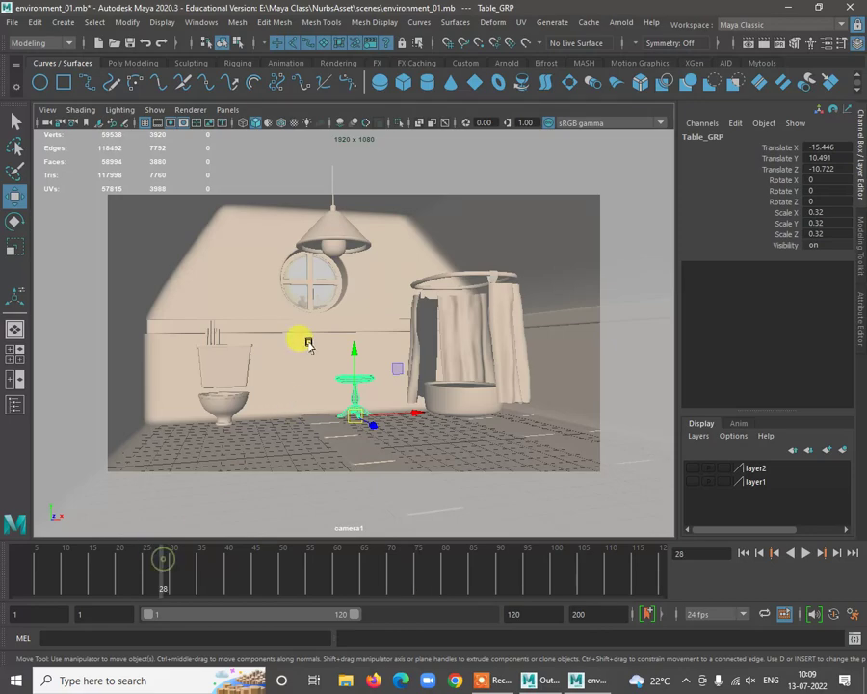
left_click(385, 290)
left_click(571, 320)
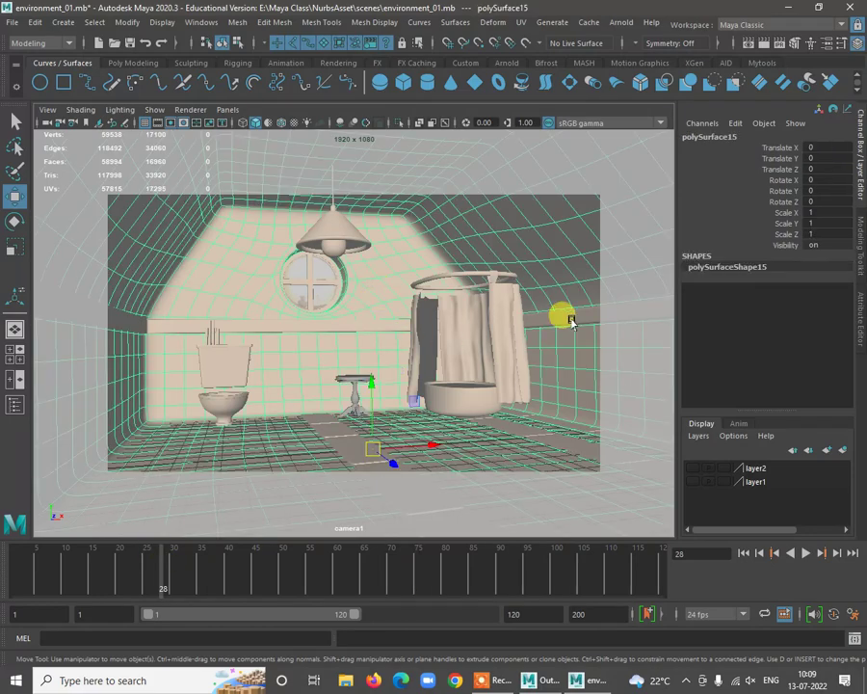
key("ctrl+z")
Assign the existing lambert3 material to the table group
right_click(362, 386)
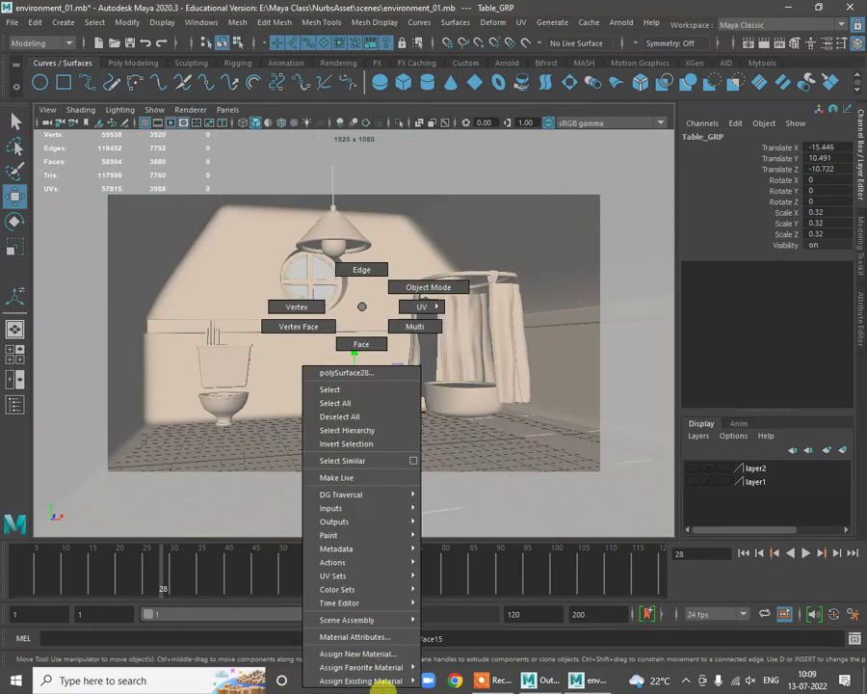
mouse_move(393, 669)
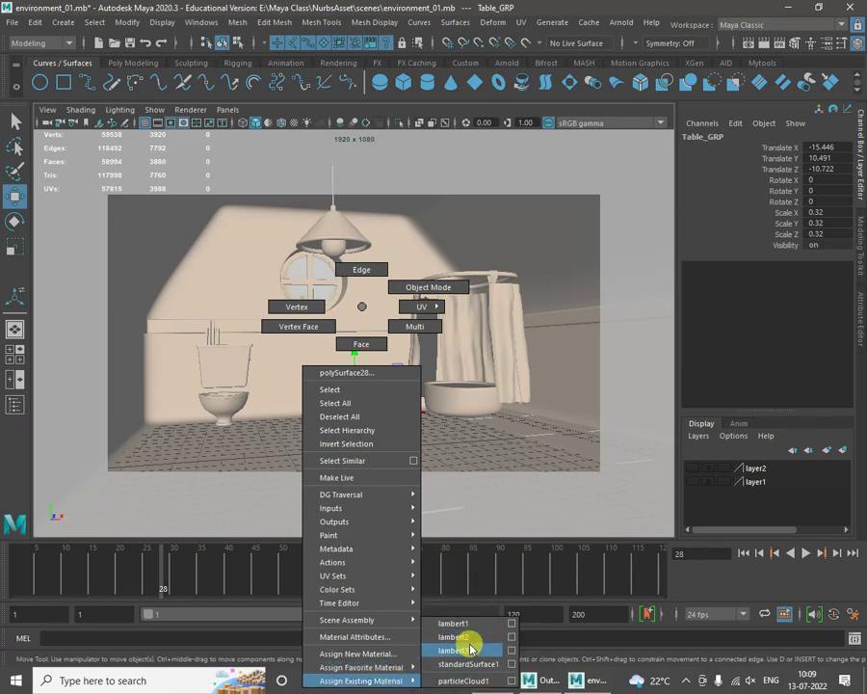
left_click(484, 652)
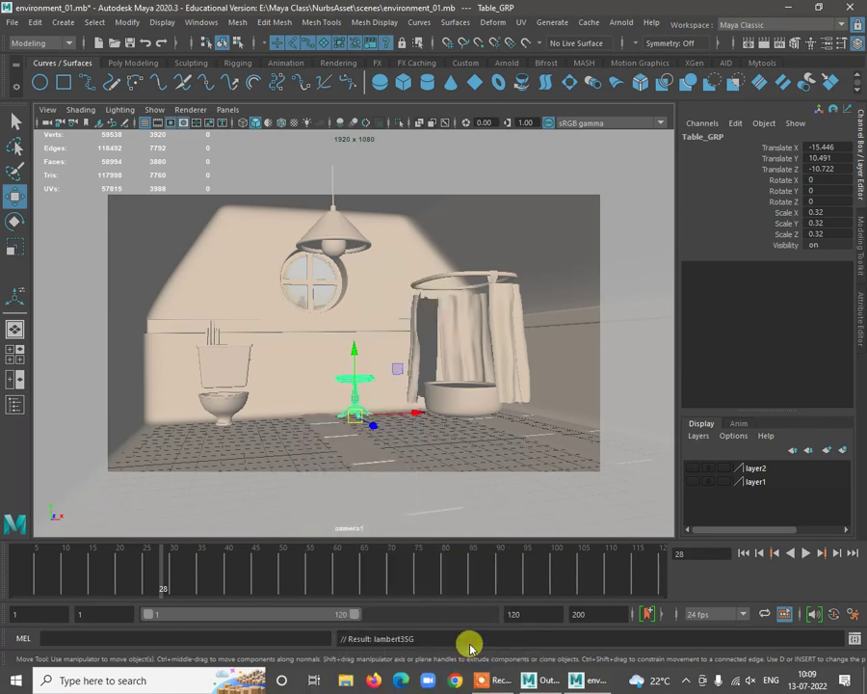
Assign the existing lambert2 material to the table group and deselect the table to check its shading
right_click(354, 386)
mouse_move(393, 680)
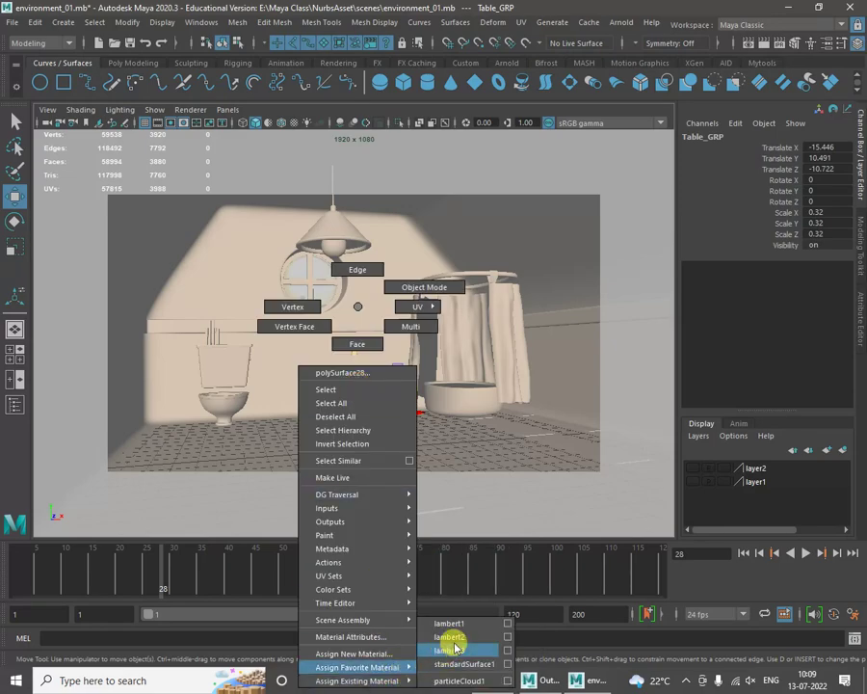
left_click(451, 637)
left_click(438, 514)
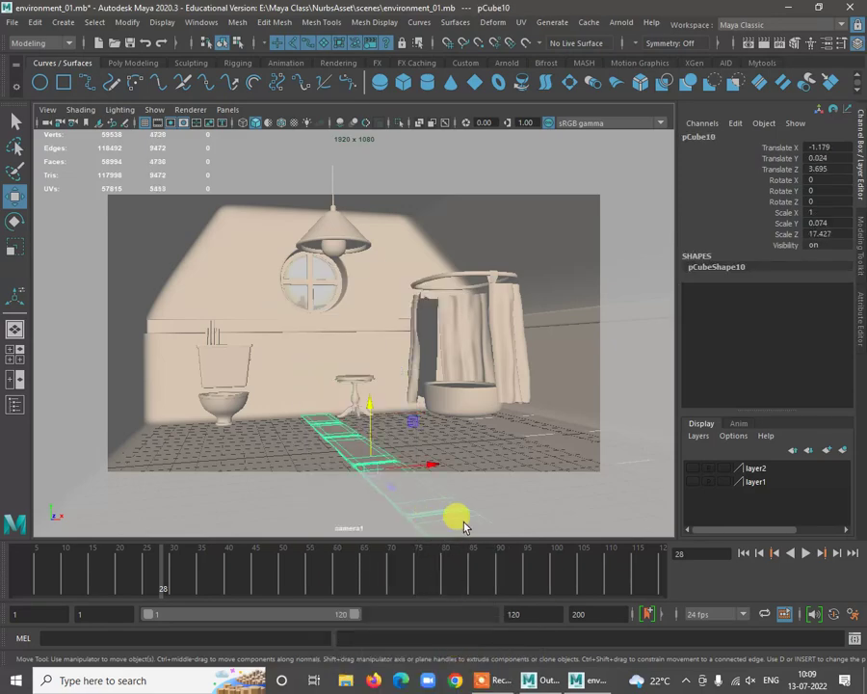
Save the scene and make both hidden display layers, layer1 and layer2, visible again
key("ctrl+s")
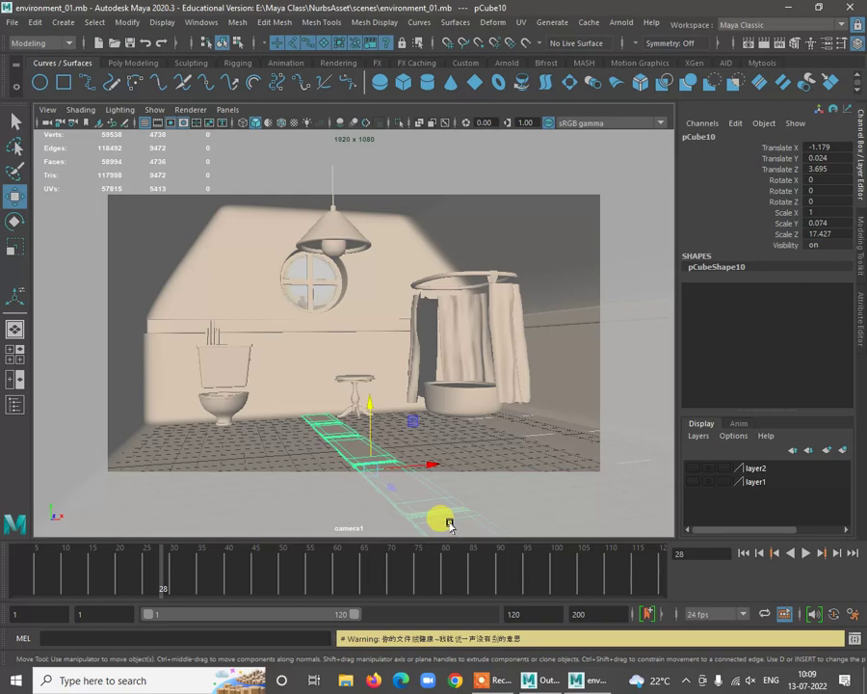
left_click(691, 467)
left_click(691, 480)
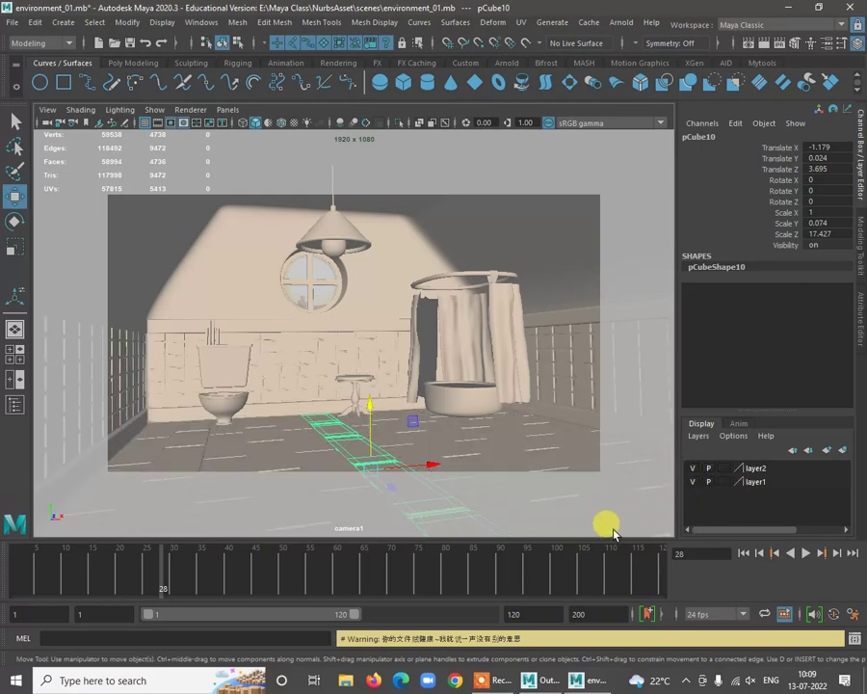
left_click(390, 558)
In the front view, examine the reference image around the toilet, the toilet brush and the candle holder
key("space")
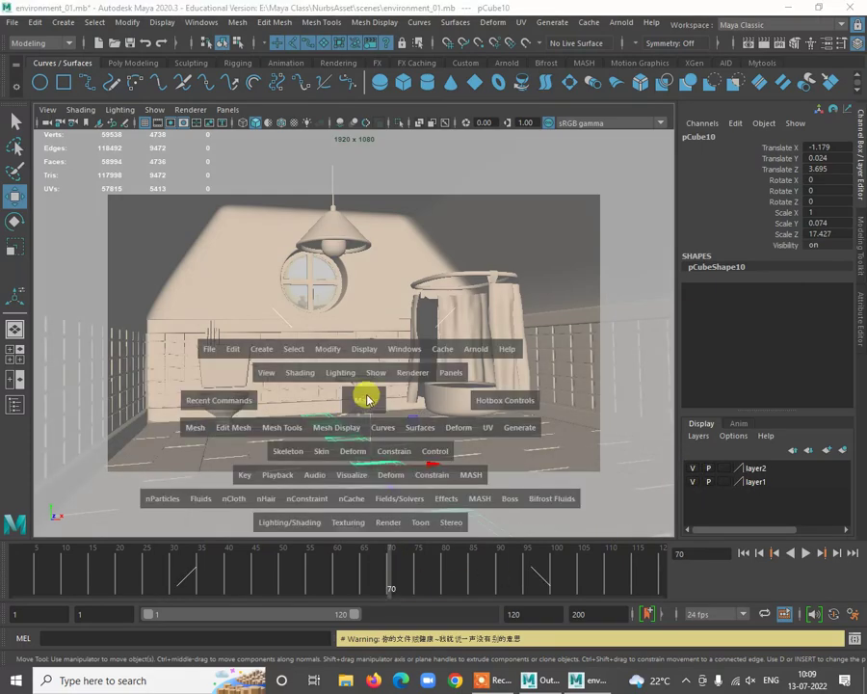
key("space")
right_click_drag(311, 343, 422, 481, "alt")
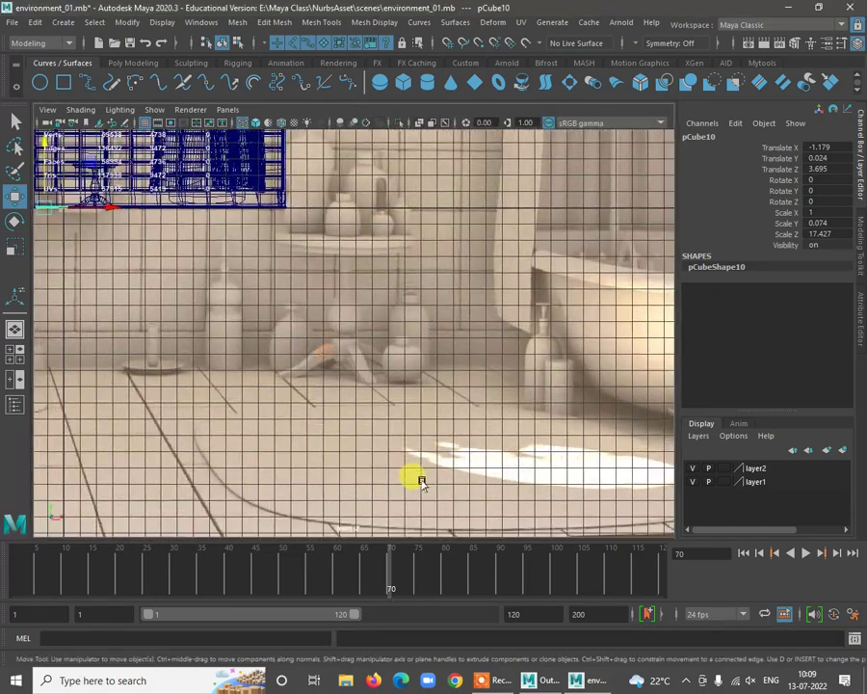
right_click_drag(89, 289, 211, 383, "alt")
middle_click_drag(308, 405, 664, 420, "alt")
right_click_drag(337, 391, 136, 324, "alt")
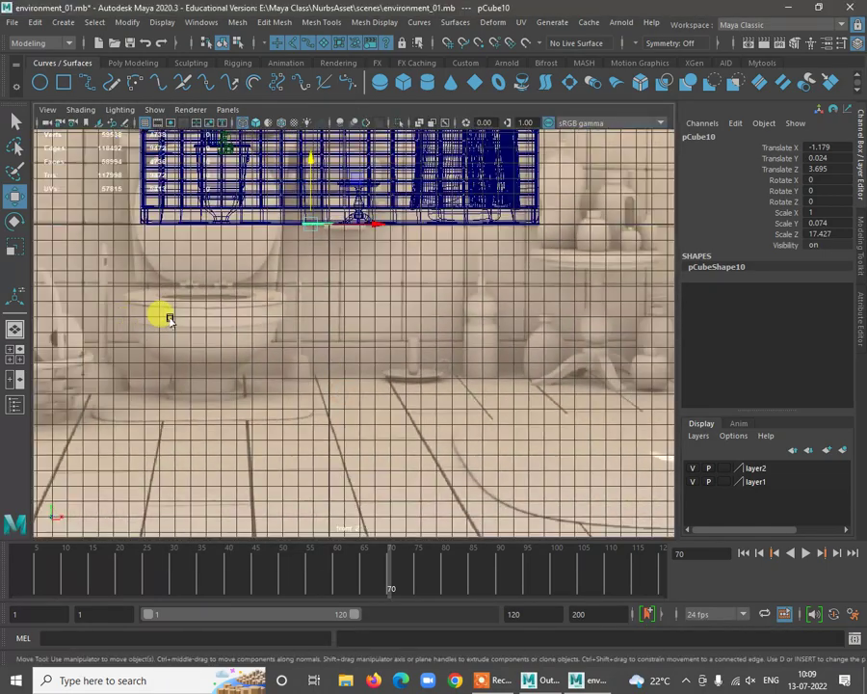
right_click_drag(192, 334, 261, 344, "alt")
right_click_drag(220, 303, 234, 384, "alt")
scroll(231, 383, "up", 5)
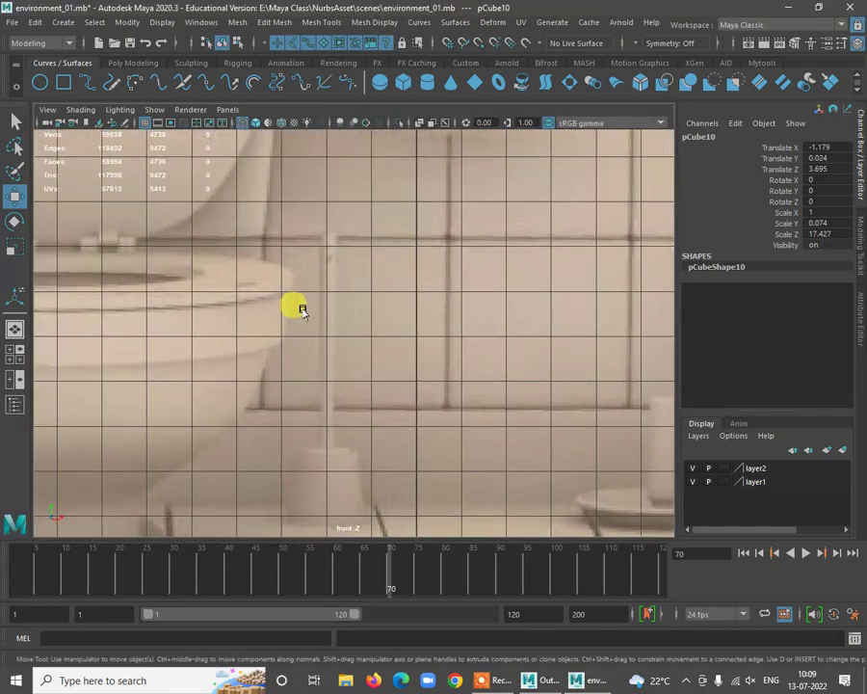
scroll(345, 318, "down", 8)
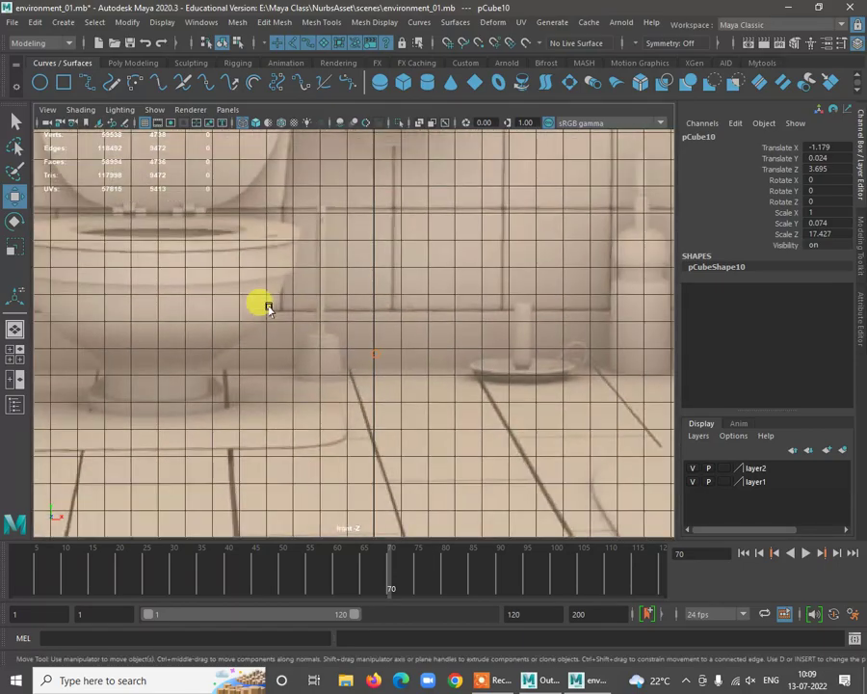
In the front view, examine the reference image across the basket, toilet, shower curtain and the curved shower pipe above the curtain rail
scroll(233, 349, "up", 5)
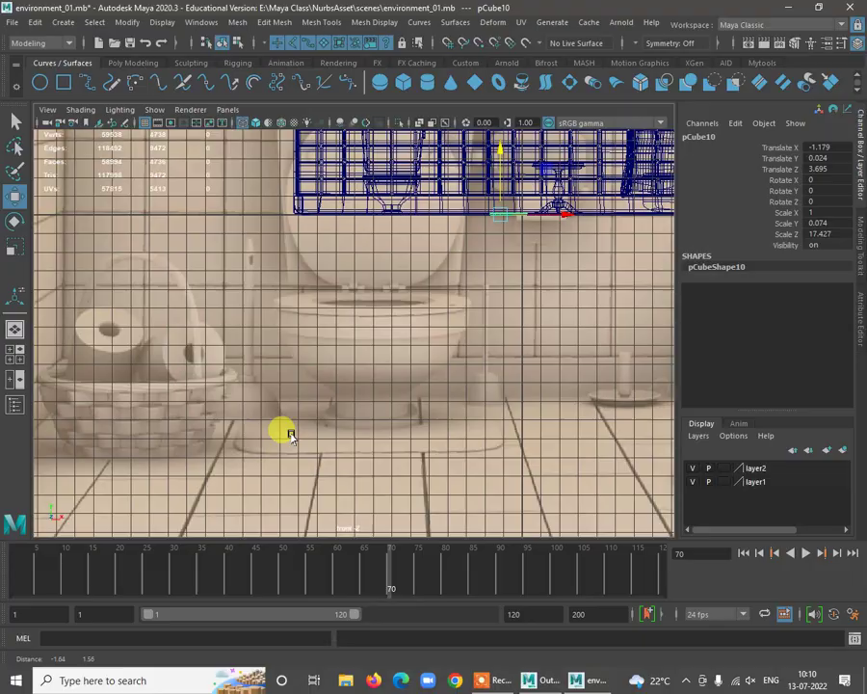
right_click_drag(291, 433, 104, 293, "alt")
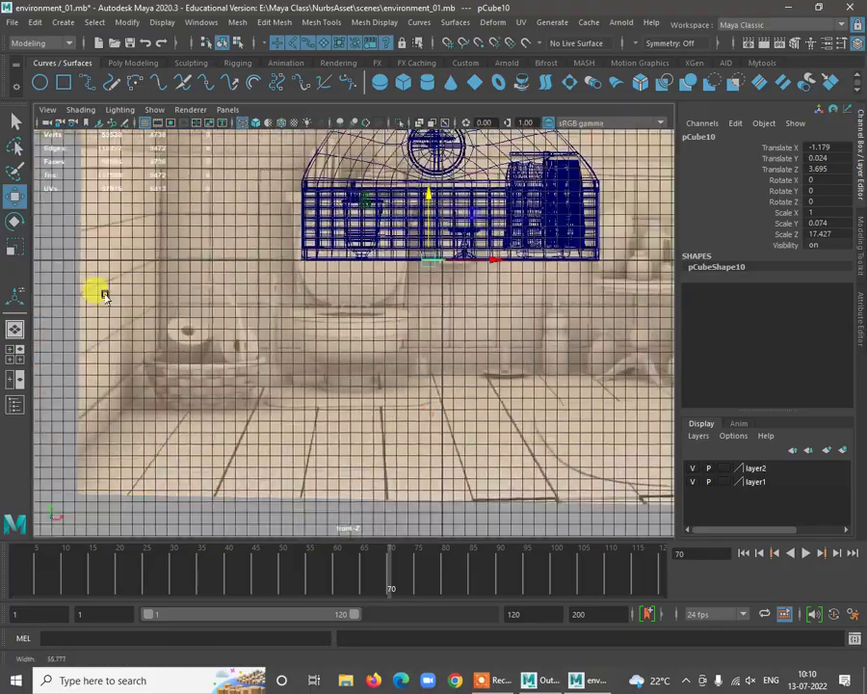
middle_click_drag(317, 291, 145, 383, "alt")
right_click_drag(146, 384, 192, 420, "alt")
middle_click_drag(376, 420, 284, 419, "alt")
middle_click_drag(578, 386, 218, 320, "alt")
right_click_drag(217, 320, 315, 362, "alt")
middle_click_drag(308, 325, 361, 557, "alt")
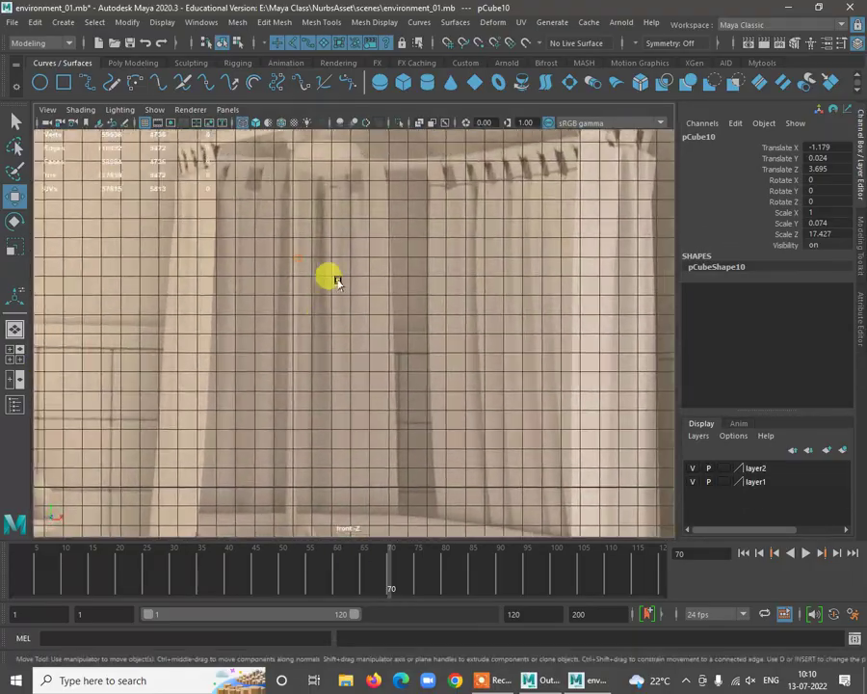
middle_click_drag(318, 150, 308, 277, "alt")
right_click_drag(313, 277, 404, 308, "alt")
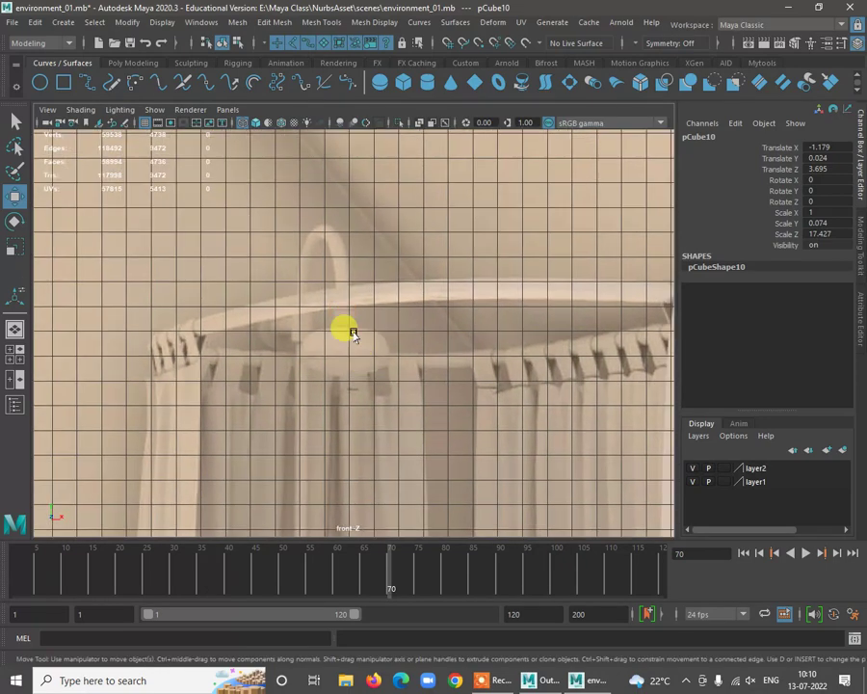
right_click_drag(125, 217, 274, 260, "alt")
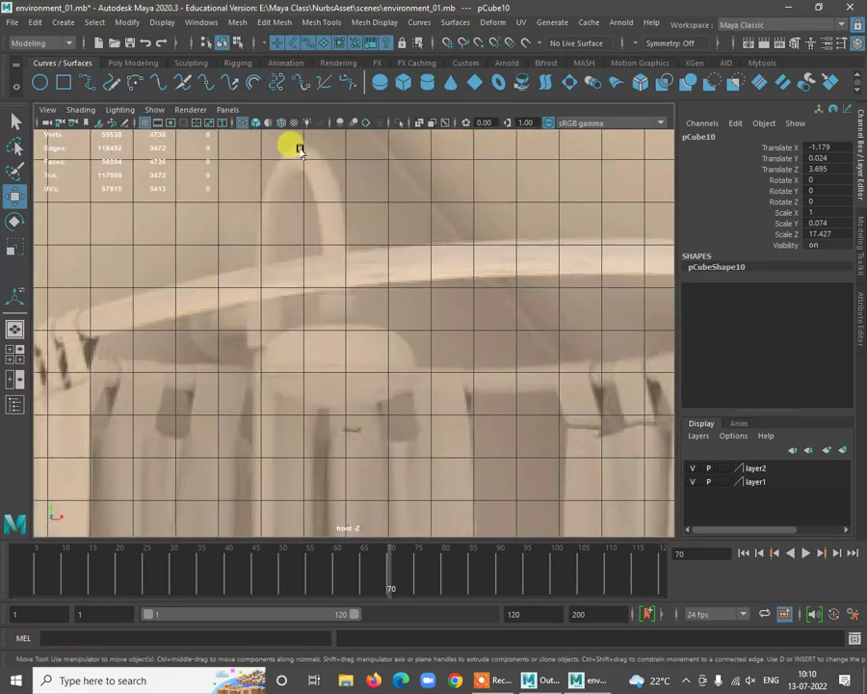
right_click_drag(433, 407, 219, 345, "alt")
middle_click_drag(379, 387, 332, 311, "alt")
right_click_drag(340, 294, 401, 387, "alt")
scroll(400, 388, "down", 3)
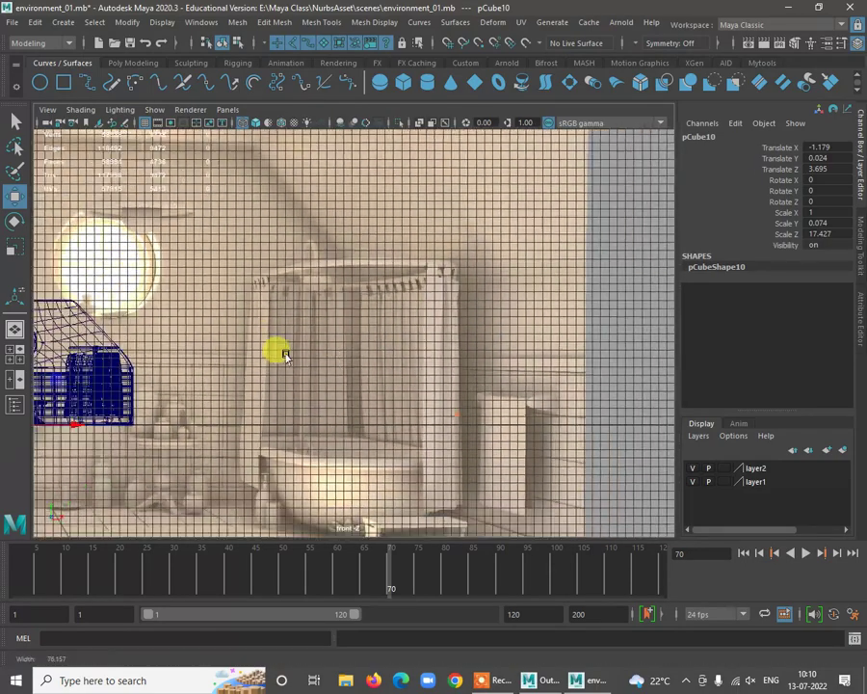
Change the camera1 viewport to a wireframe side view focused on the shower curtain rail near the back wall
key("space")
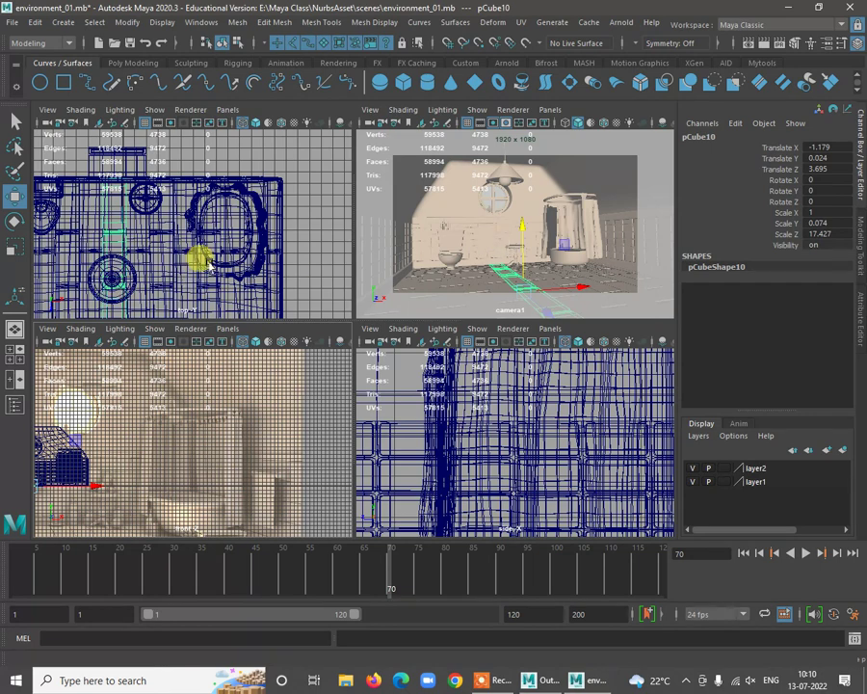
left_click(550, 109)
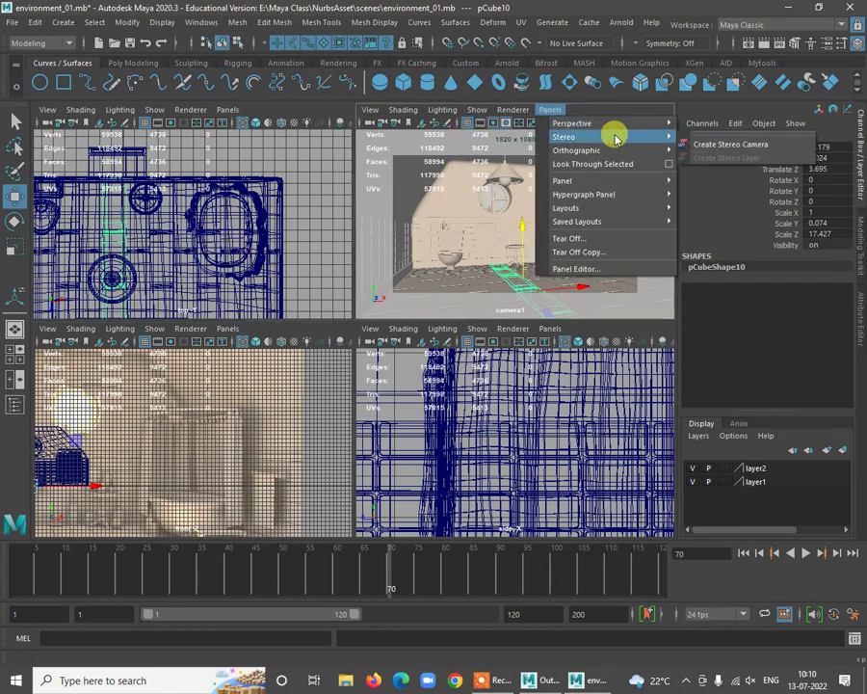
mouse_move(615, 149)
left_click(704, 166)
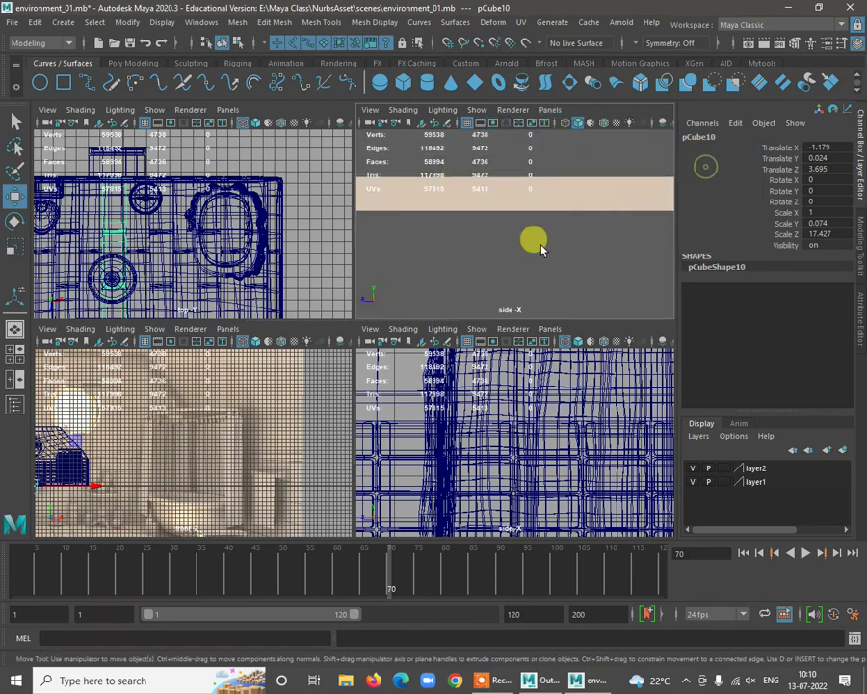
key("f")
mouse_move(429, 193)
right_mouse_down("alt")
mouse_move(449, 253)
mouse_move(484, 261)
right_mouse_up("alt")
key("4")
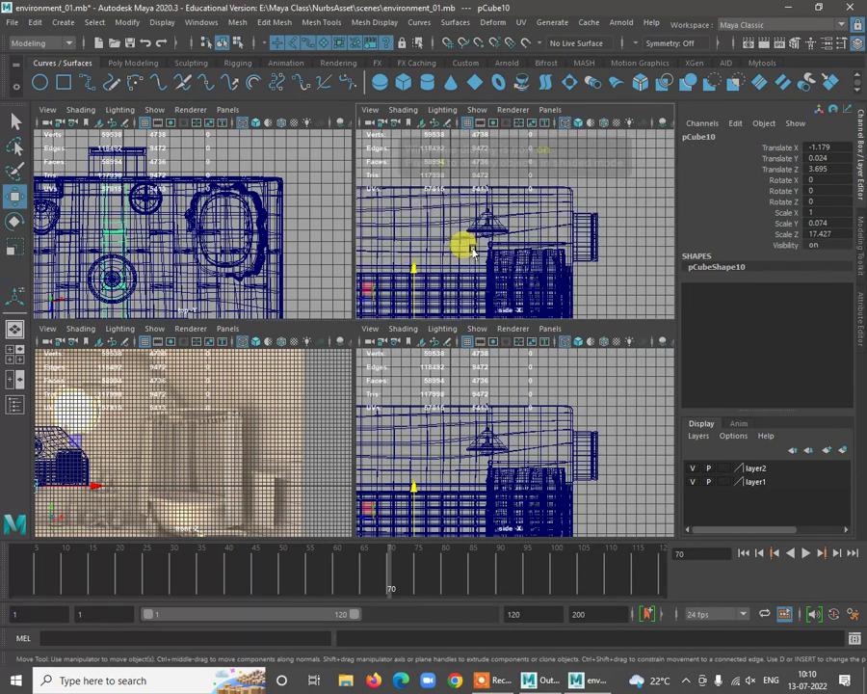
right_click_drag(565, 268, 519, 237, "alt")
middle_click_drag(519, 237, 509, 215, "alt")
right_click_drag(509, 215, 543, 241, "alt")
scroll(542, 244, "up", 5)
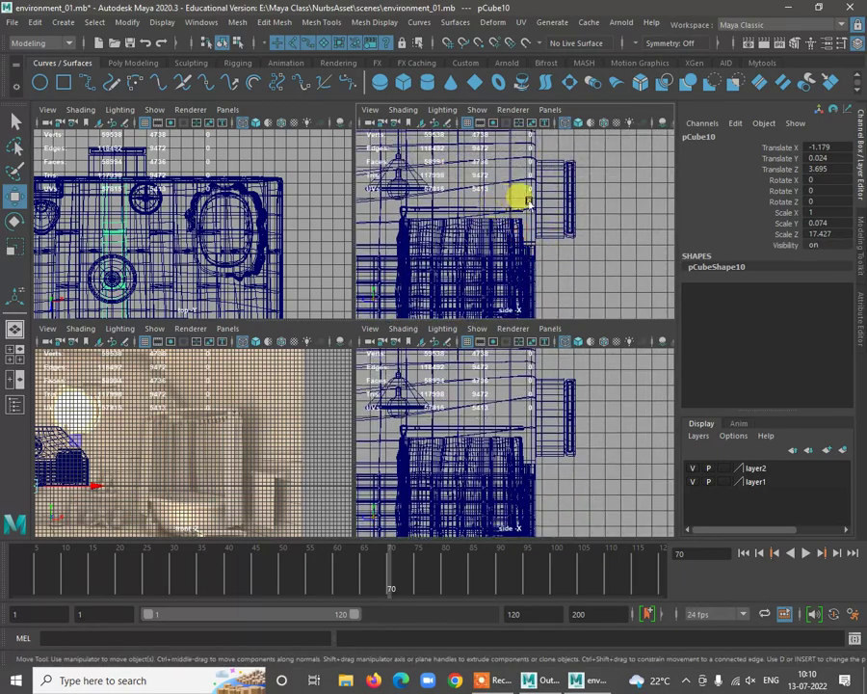
scroll(527, 200, "up", 2)
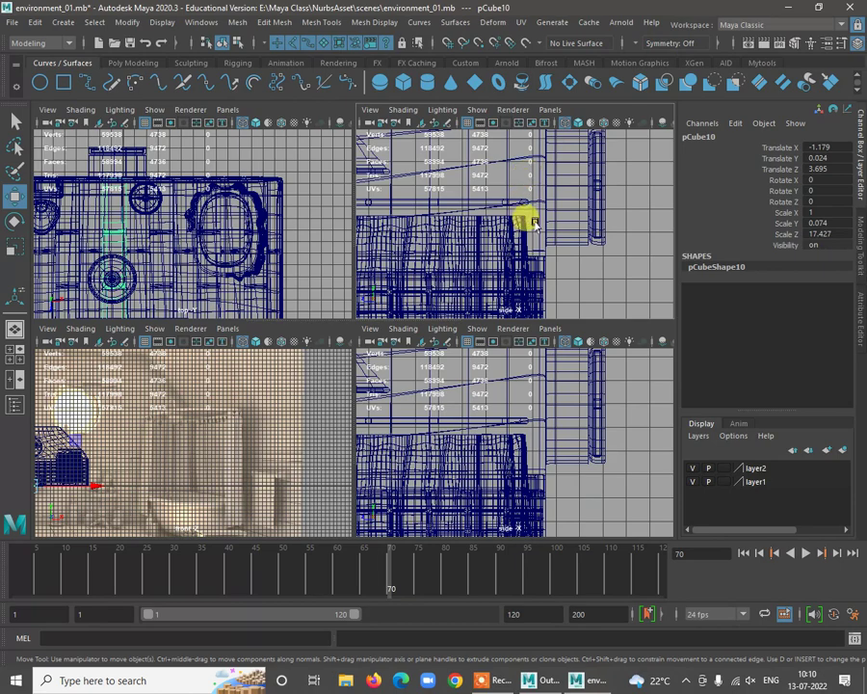
right_click_drag(535, 223, 539, 247, "alt")
middle_click_drag(543, 241, 545, 261, "alt")
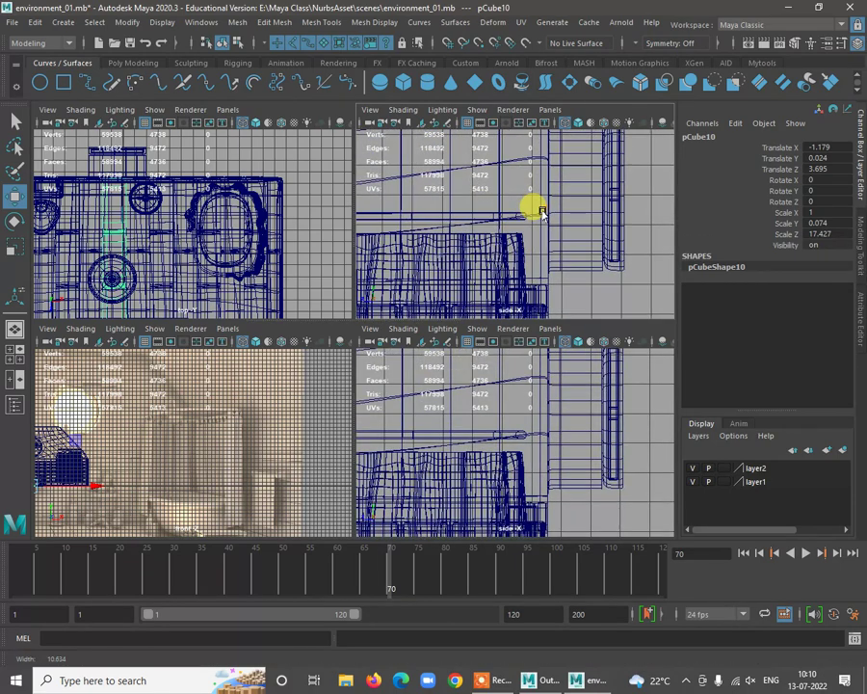
Change the duplicate side viewport to look through camera1
left_click(548, 327)
mouse_move(655, 339)
left_click(711, 343)
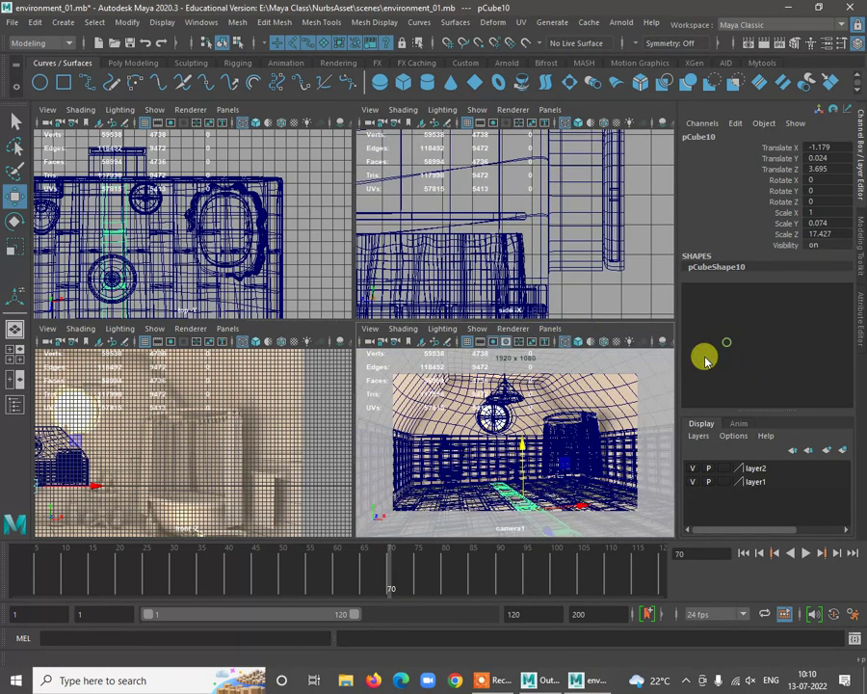
Deselect the floor strip and examine the gap between the shower curtain rail and the back wall in the side view
right_click_drag(572, 228, 531, 236, "alt")
left_click(621, 250)
middle_click_drag(530, 235, 581, 225, "alt")
right_click_drag(560, 209, 595, 226, "alt")
middle_click_drag(607, 231, 615, 233, "alt")
scroll(543, 218, "down", 3)
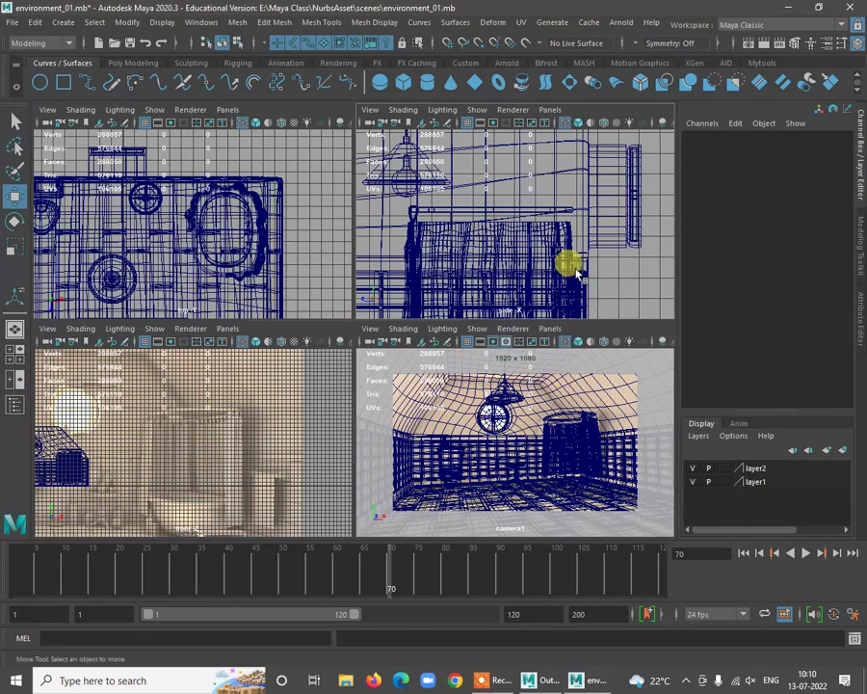
right_click_drag(582, 244, 601, 236, "alt")
middle_click_drag(601, 236, 604, 231, "alt")
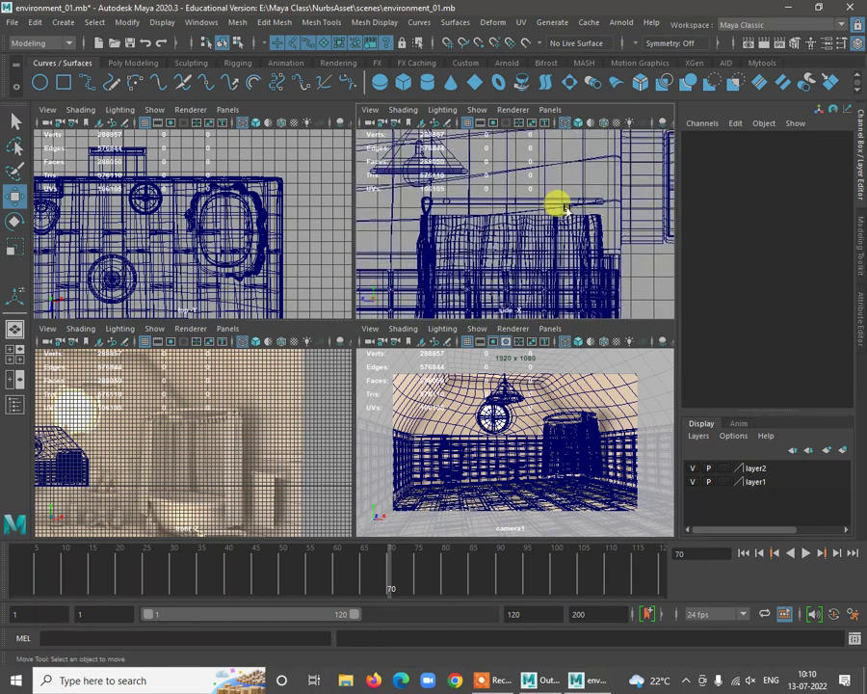
scroll(567, 209, "down", 2)
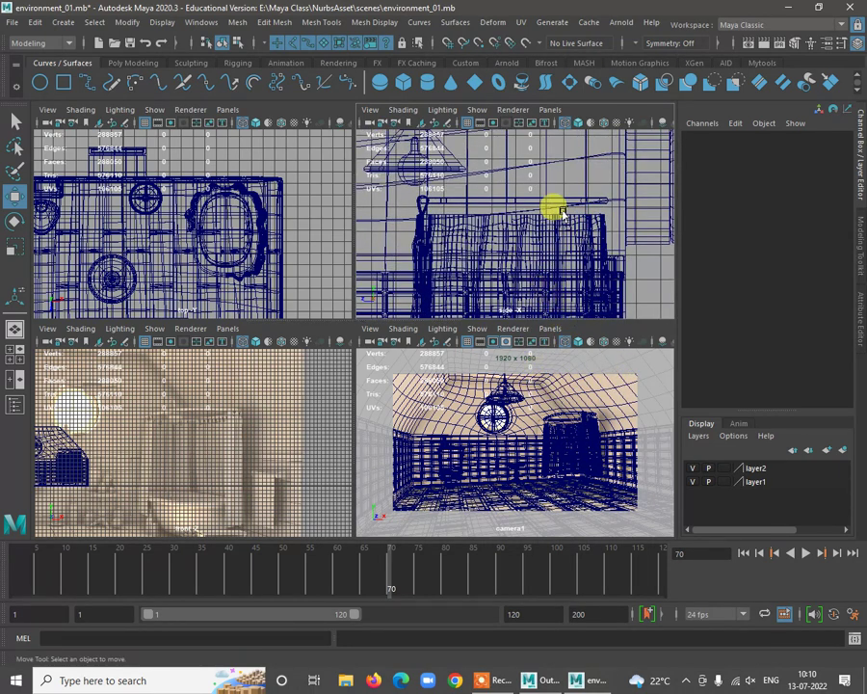
scroll(562, 211, "up", 4)
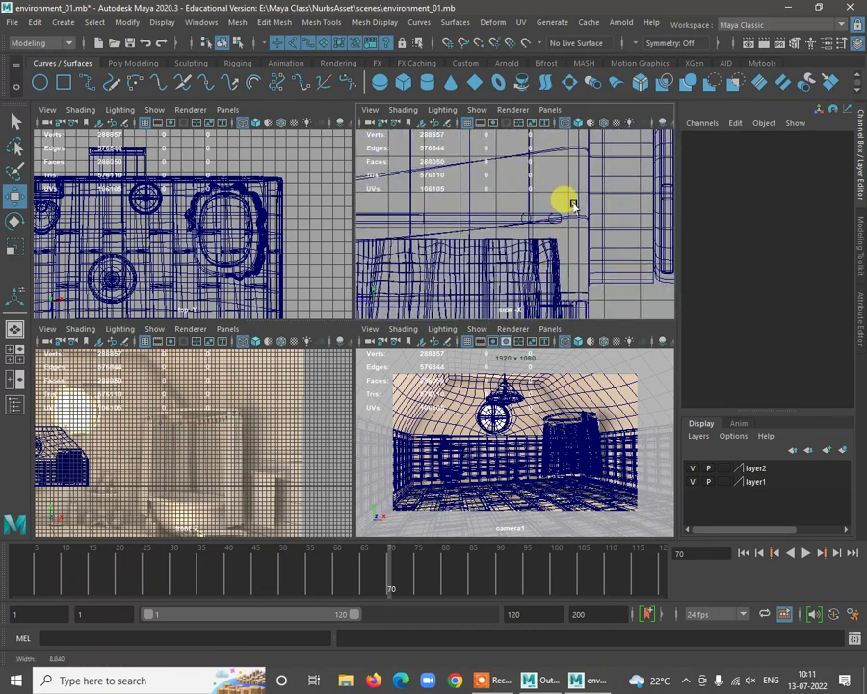
scroll(576, 226, "up", 3)
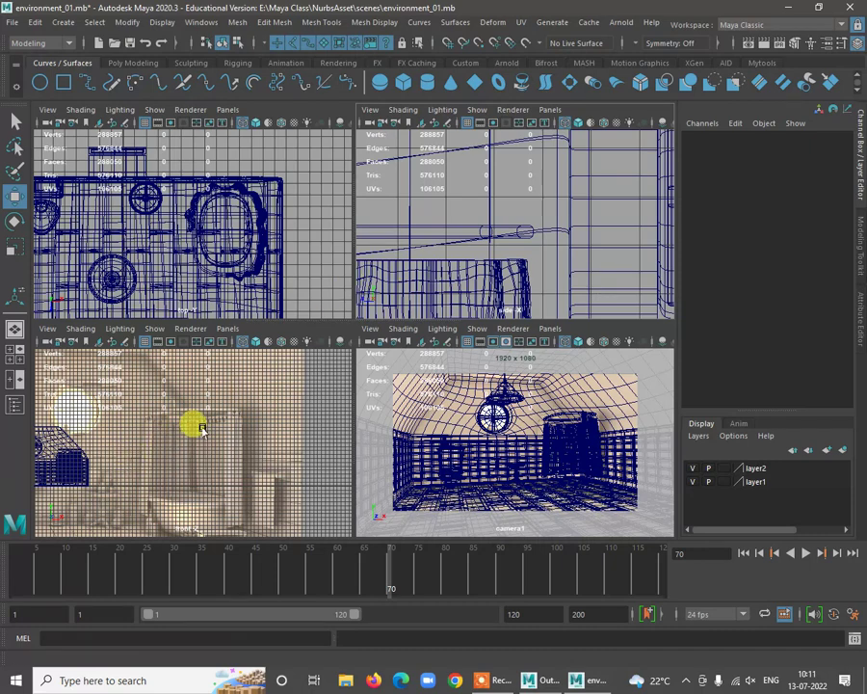
Switch the front viewport to the persp camera and inspect the shower pipe and shower head in the reference image up close
left_click(227, 329)
mouse_move(311, 344)
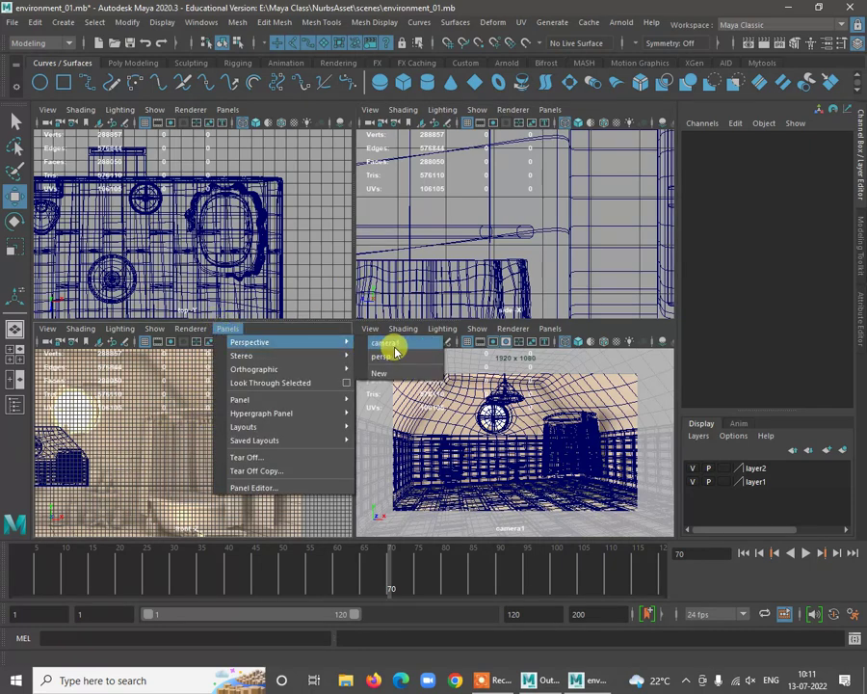
left_click(390, 349)
left_click_drag(198, 466, 180, 531, "alt")
right_click_drag(274, 435, 364, 456, "alt")
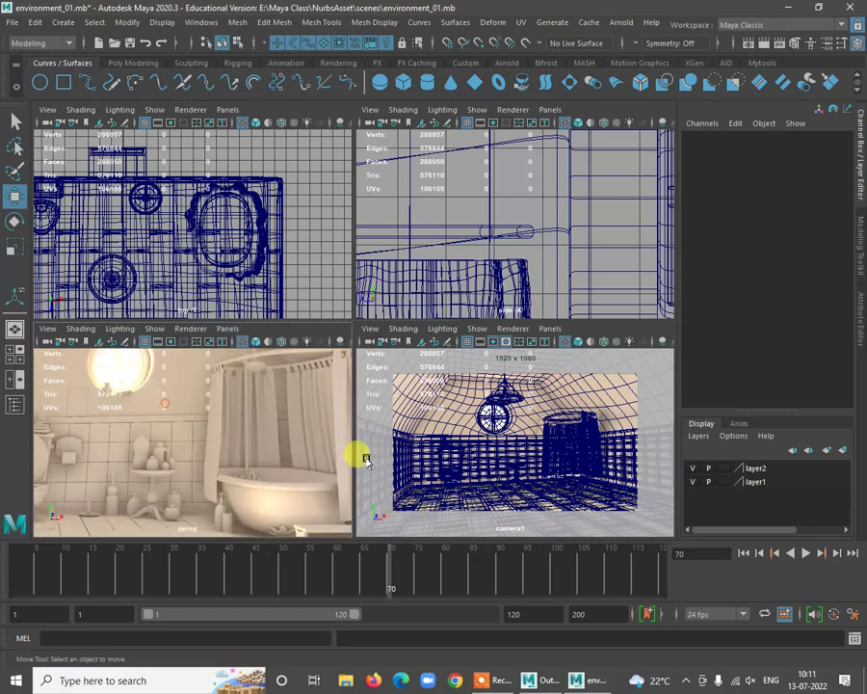
right_click_drag(201, 433, 220, 439, "alt")
left_click_drag(220, 440, 256, 433, "alt")
middle_click_drag(256, 434, 816, 600, "alt")
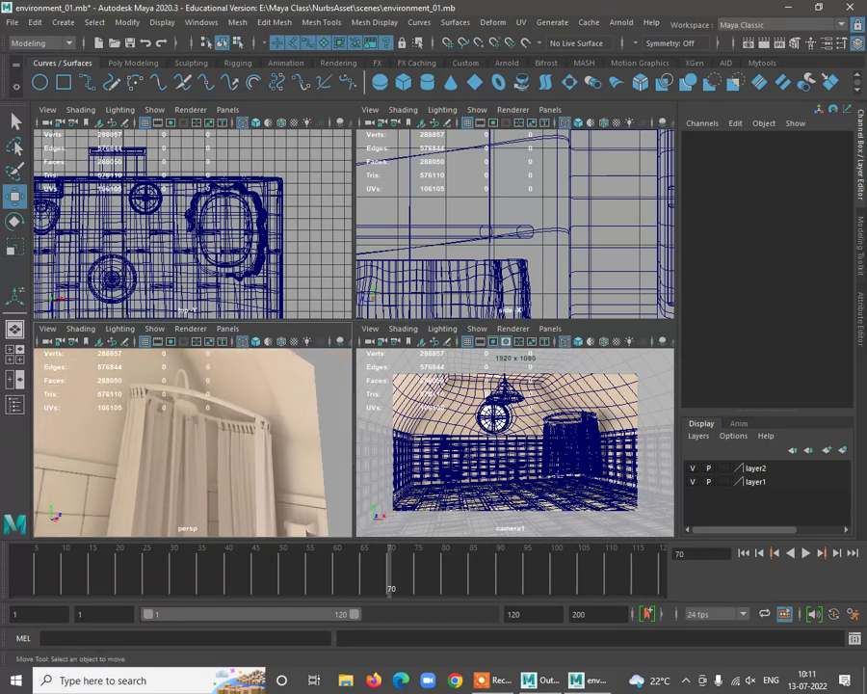
right_click_drag(151, 399, 132, 402, "alt")
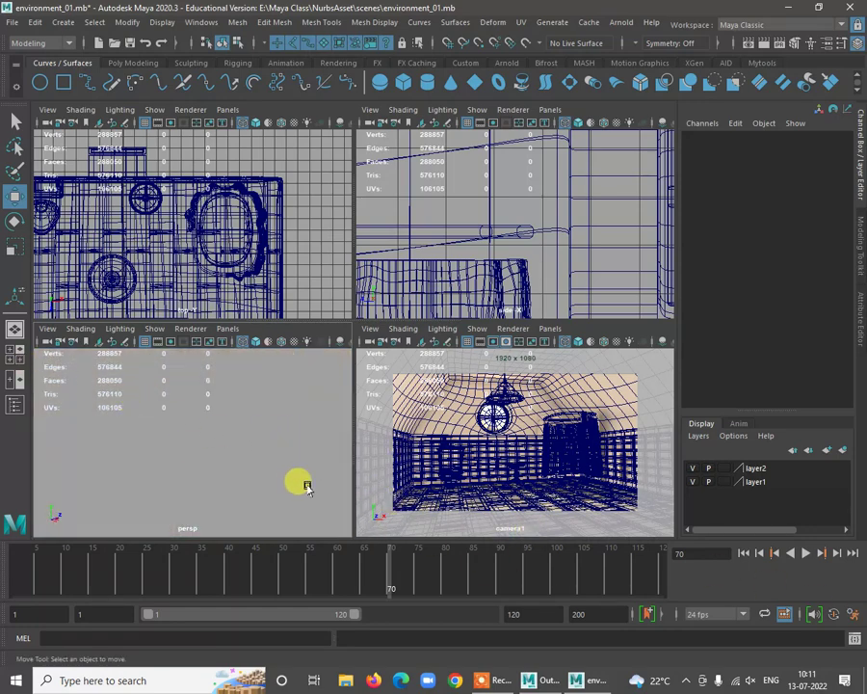
right_click_drag(306, 486, 209, 446, "alt")
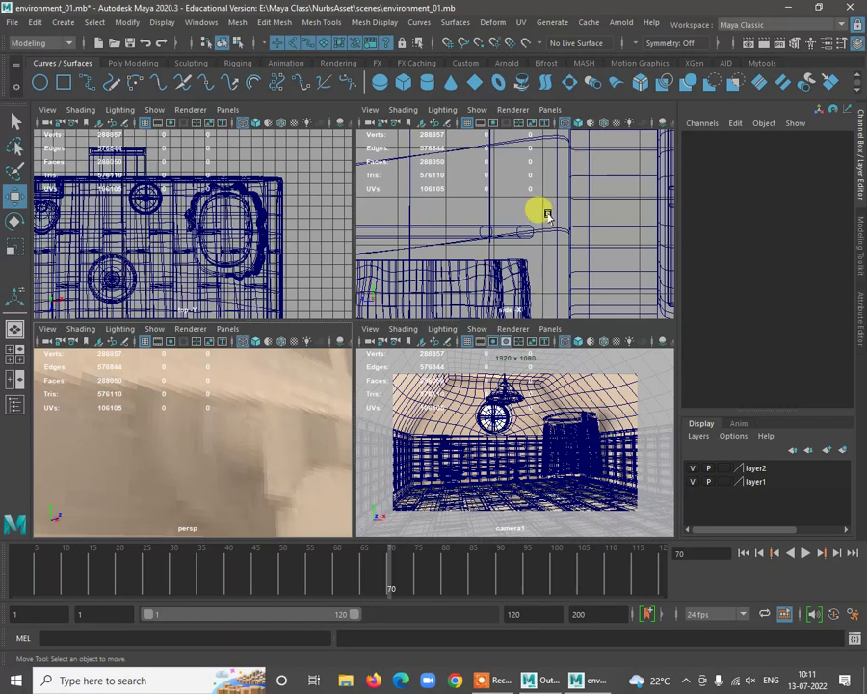
Create a polygon cylinder as the base shape for the shower head
middle_click_drag(530, 224, 524, 234, "alt")
right_click_drag(511, 241, 549, 252, "alt")
middle_click_drag(549, 252, 518, 258, "alt")
right_click_drag(532, 228, 499, 254, "alt")
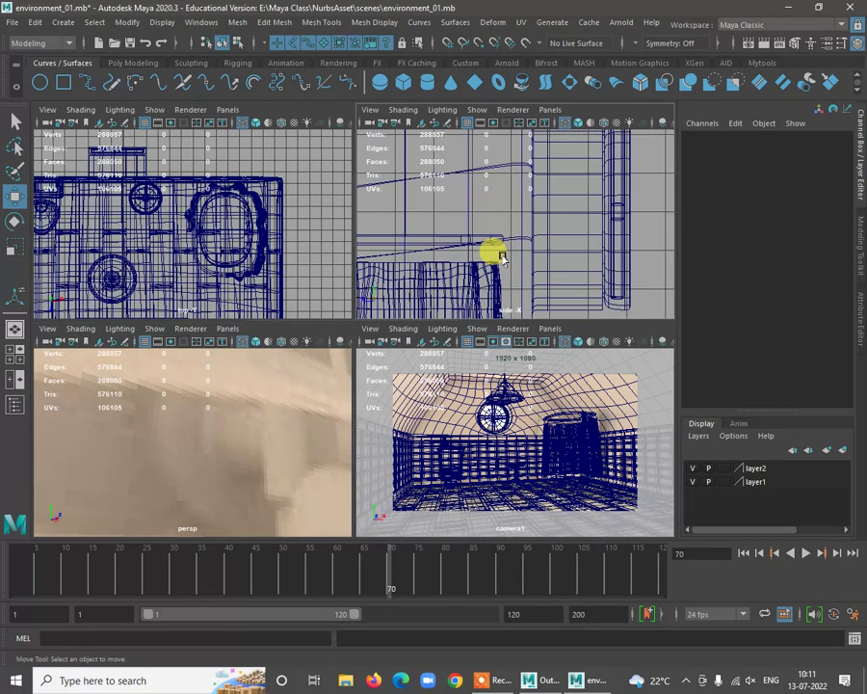
left_click(63, 21)
mouse_move(84, 95)
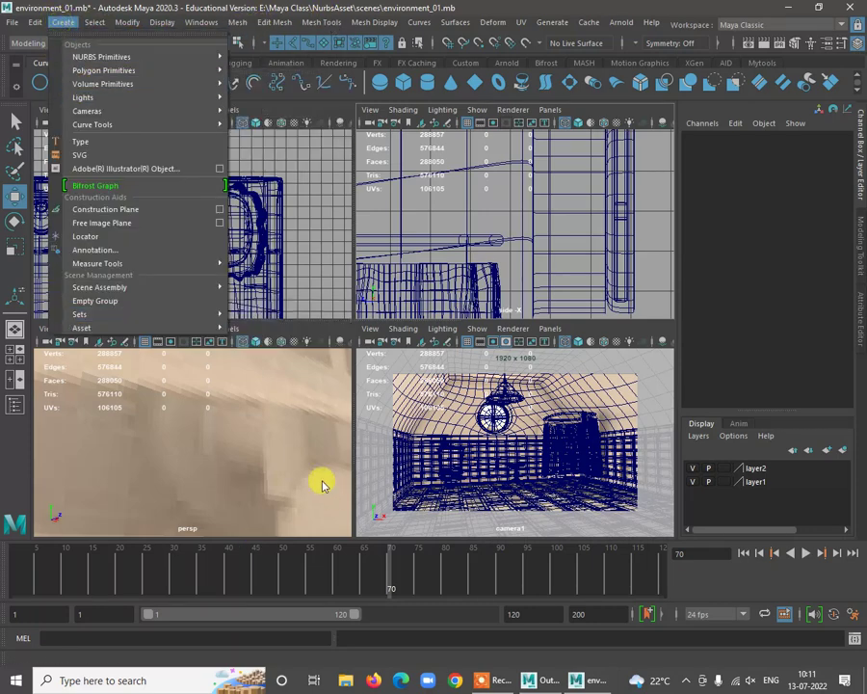
right_click_drag(320, 480, 188, 443, "alt")
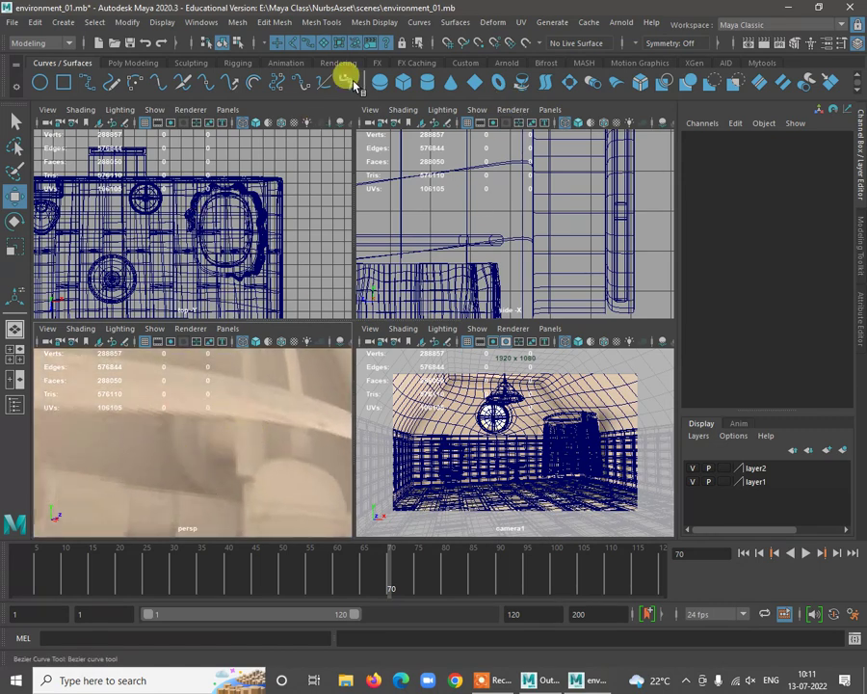
left_click(123, 62)
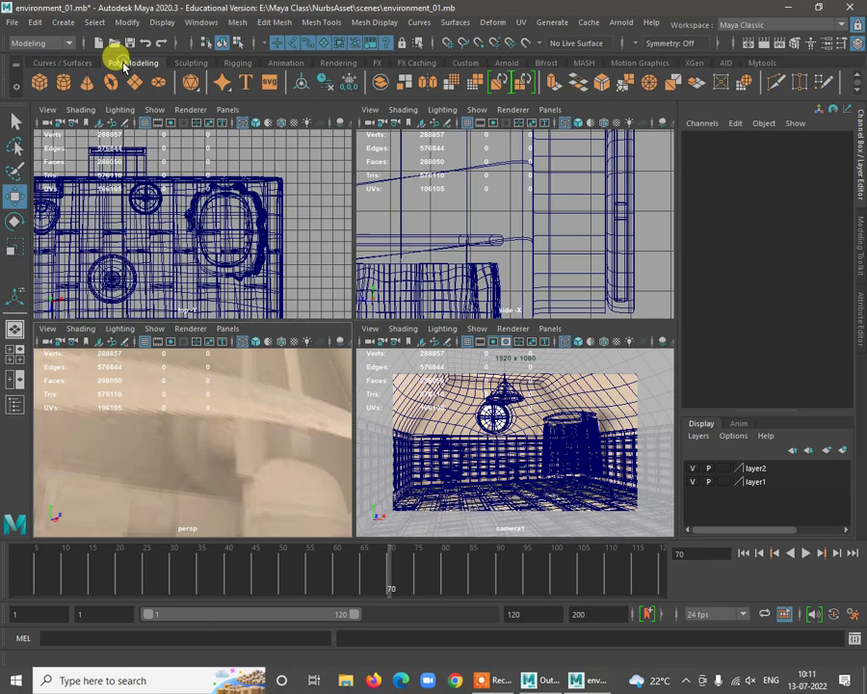
left_click(65, 86)
Move the cylinder in the side view to the back wall above the shower curtain, at about Y 9.943 and Z -11.831
right_click_drag(544, 255, 408, 200, "alt")
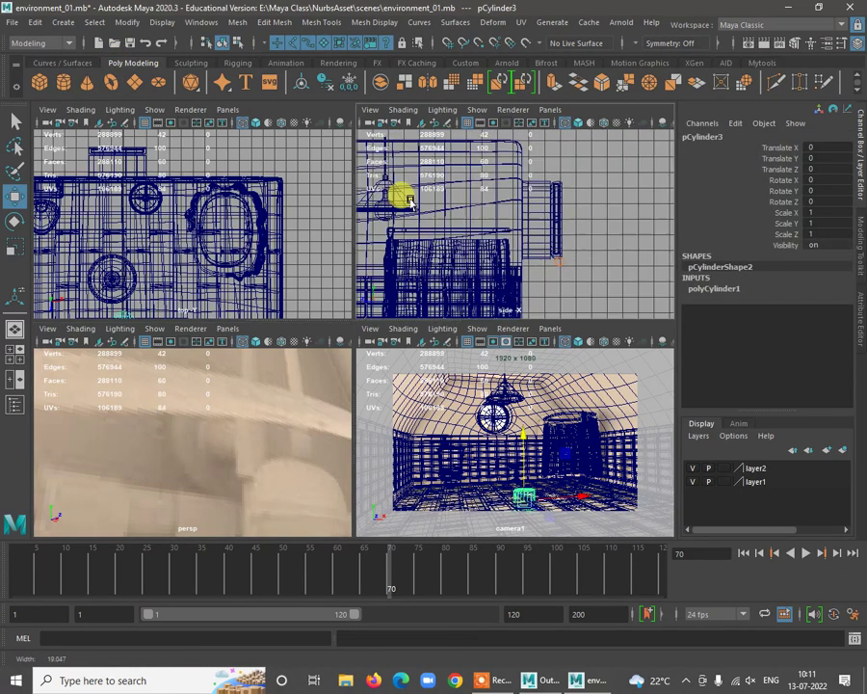
right_click_drag(520, 231, 441, 199, "alt")
middle_click_drag(401, 244, 454, 208, "alt")
right_click_drag(454, 208, 452, 272, "alt")
left_click_drag(448, 279, 575, 169)
right_click_drag(541, 156, 578, 211, "alt")
middle_click_drag(578, 212, 501, 274, "alt")
right_click_drag(500, 278, 525, 260, "alt")
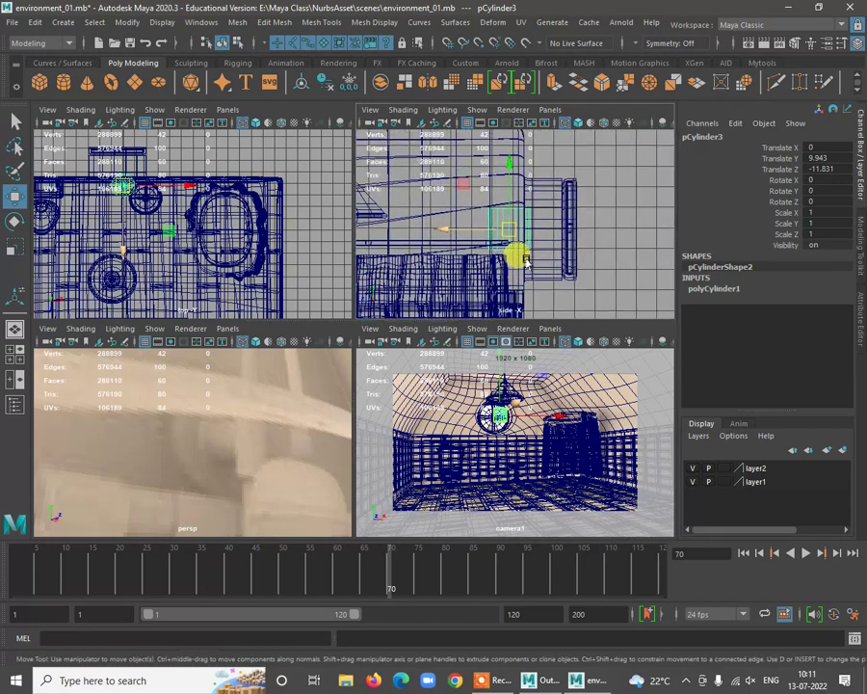
Rotate the cylinder 90 degrees in X, scale it uniformly to about 0.317 and move it to about Y 10.699, Z -11.306
key("e")
left_click_drag(557, 216, 505, 154)
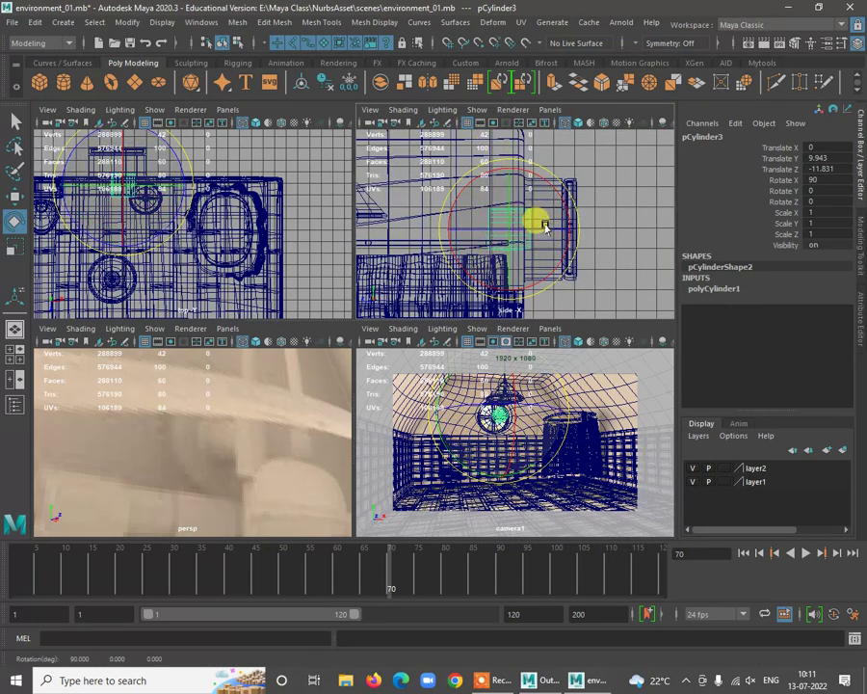
key("w")
left_click_drag(513, 234, 478, 259)
key("r")
key("w")
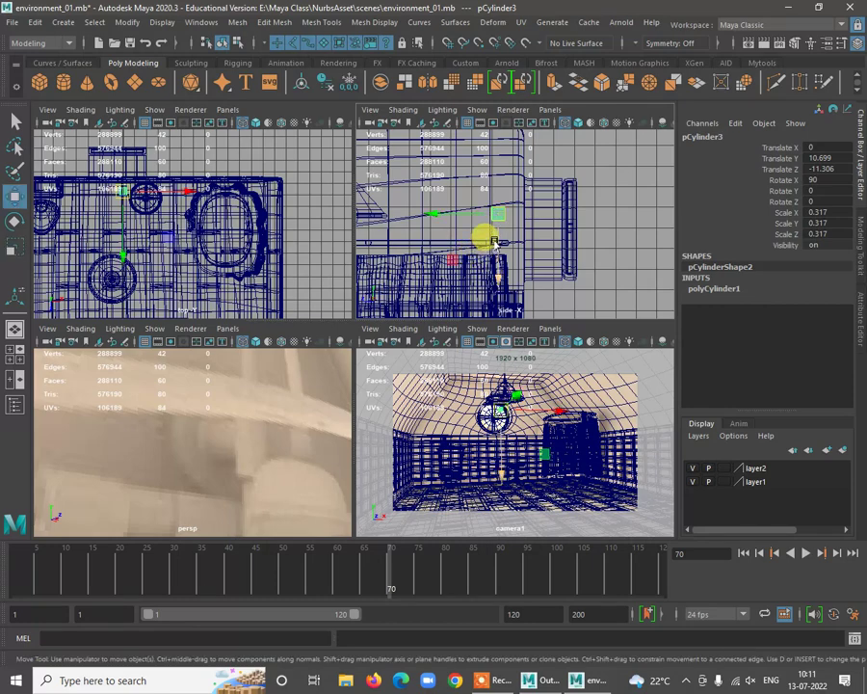
Move the cylinder along X to about 7.77 so it sits by the shower curtain rail in the camera1 view
left_click_drag(176, 194, 187, 190)
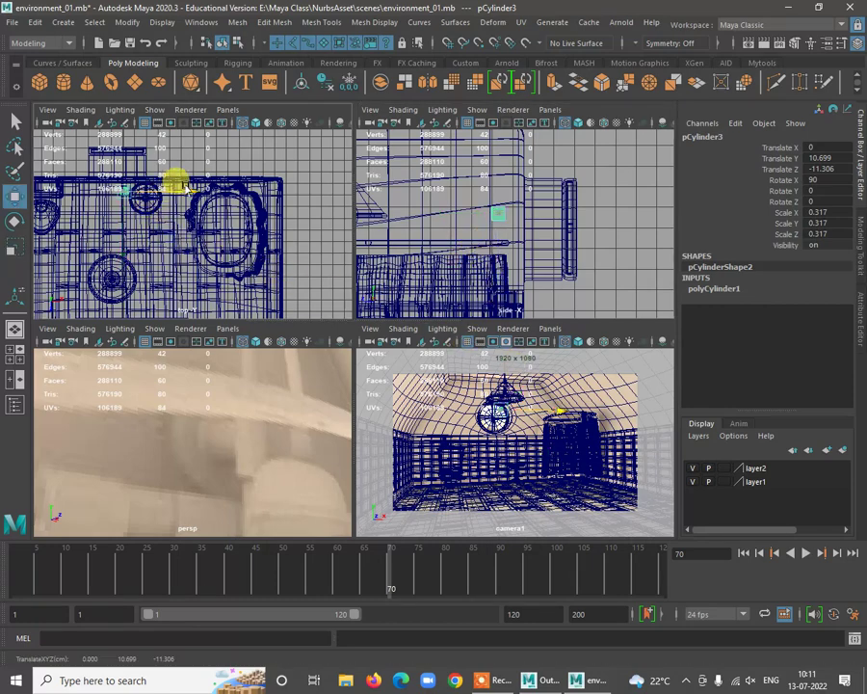
key("space")
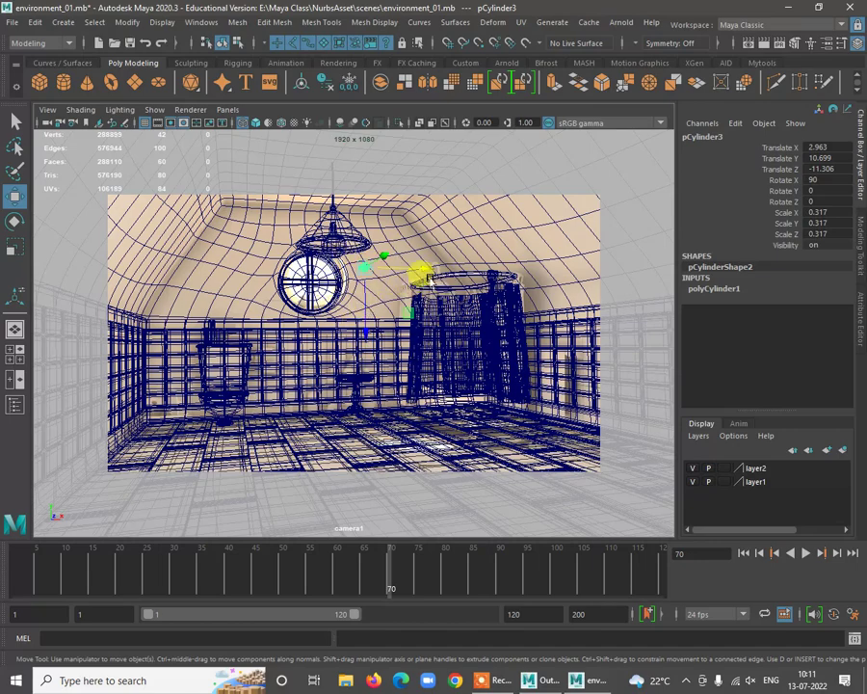
left_click_drag(421, 270, 479, 271)
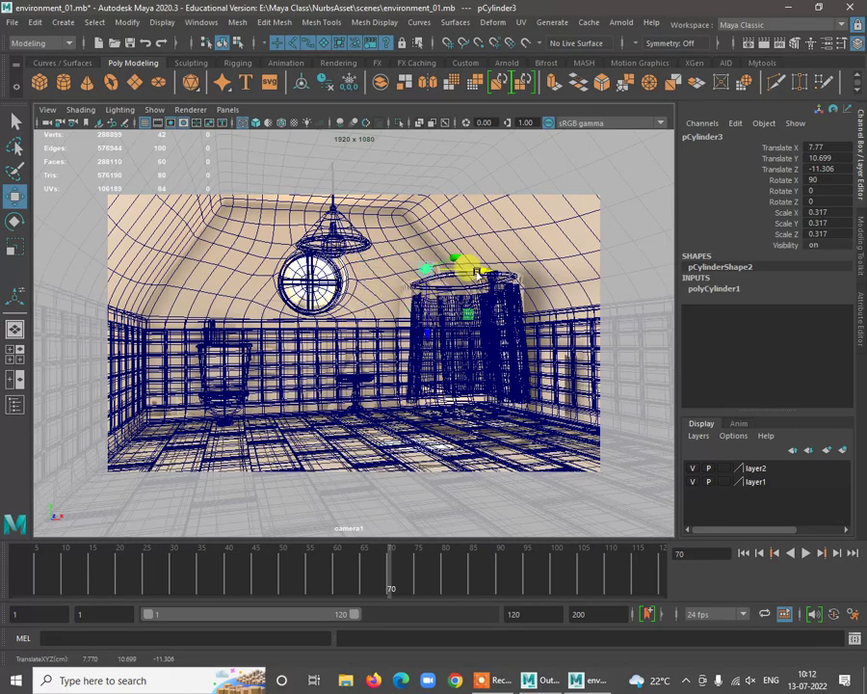
Move the cylinder along Z in the side view to about -12.039, against the back wall
key("space")
key("space")
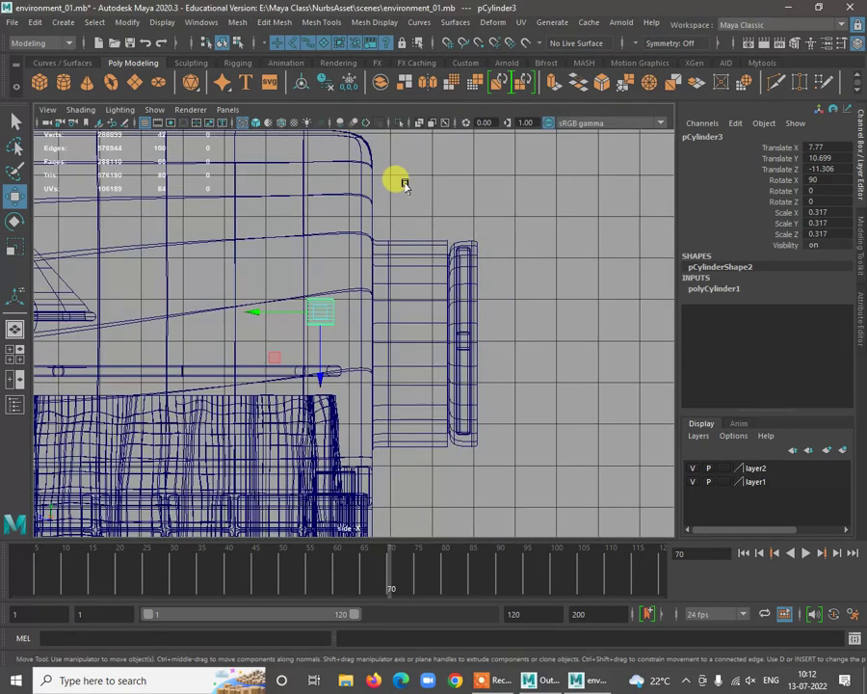
left_click_drag(278, 313, 299, 316)
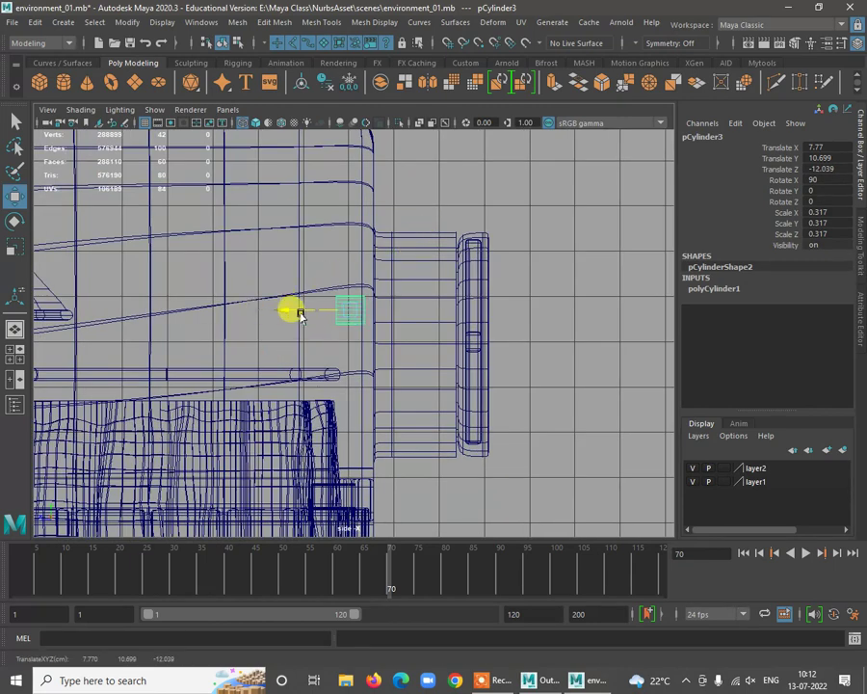
Move the cylinder along X to about 8.251 in the perspective view and turn on shaded display
key("space")
key("space")
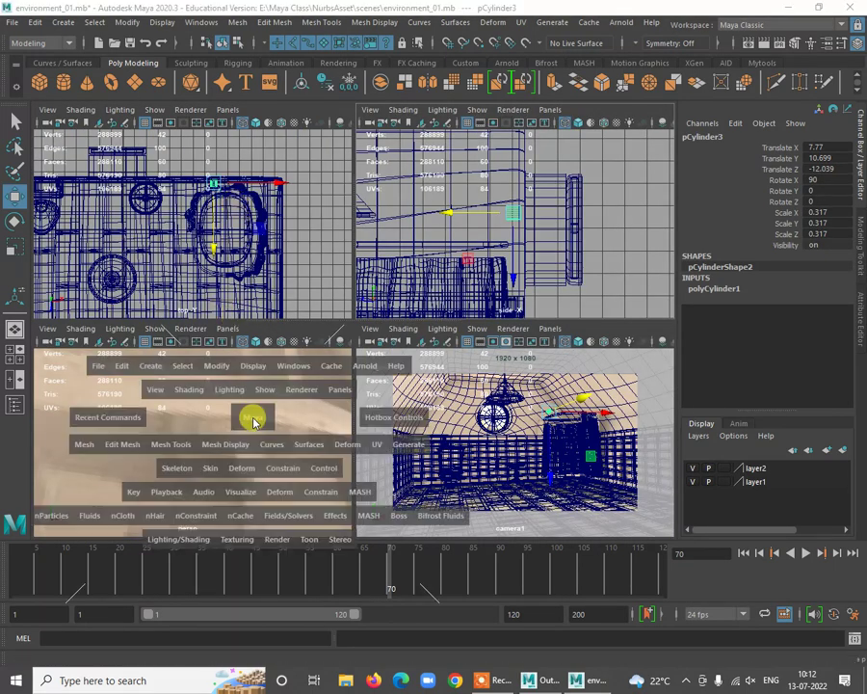
right_click_drag(253, 418, 48, 188, "alt")
left_click_drag(397, 341, 295, 289, "alt")
right_click_drag(294, 289, 353, 337, "alt")
middle_click_drag(353, 337, 466, 257, "alt")
right_click_drag(270, 280, 404, 376, "alt")
left_click_drag(290, 360, 318, 362, "alt")
left_click_drag(501, 347, 382, 297, "alt")
right_click_drag(381, 297, 543, 200, "alt")
middle_click_drag(216, 342, 400, 344, "alt")
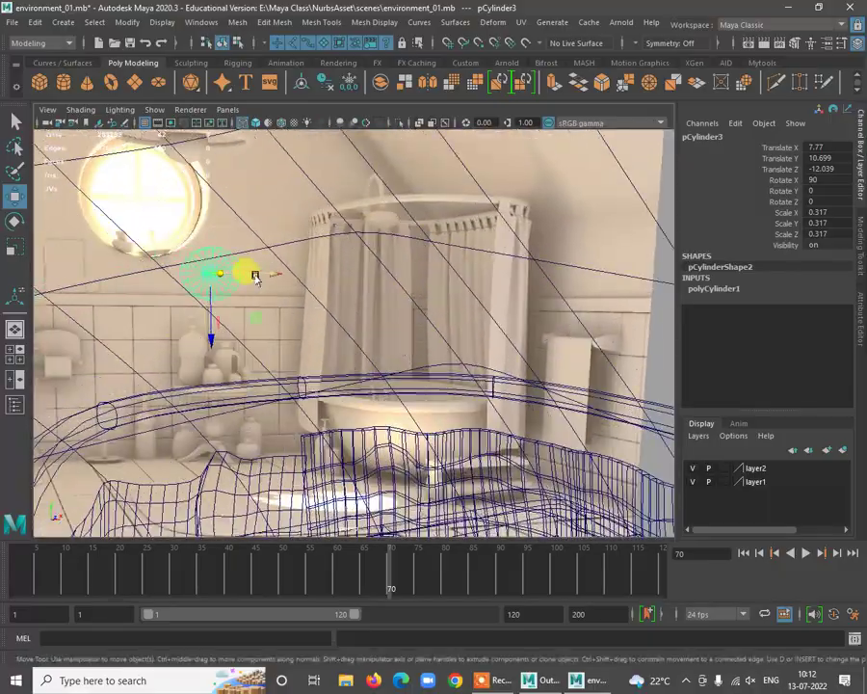
left_click_drag(273, 274, 282, 276)
key("5")
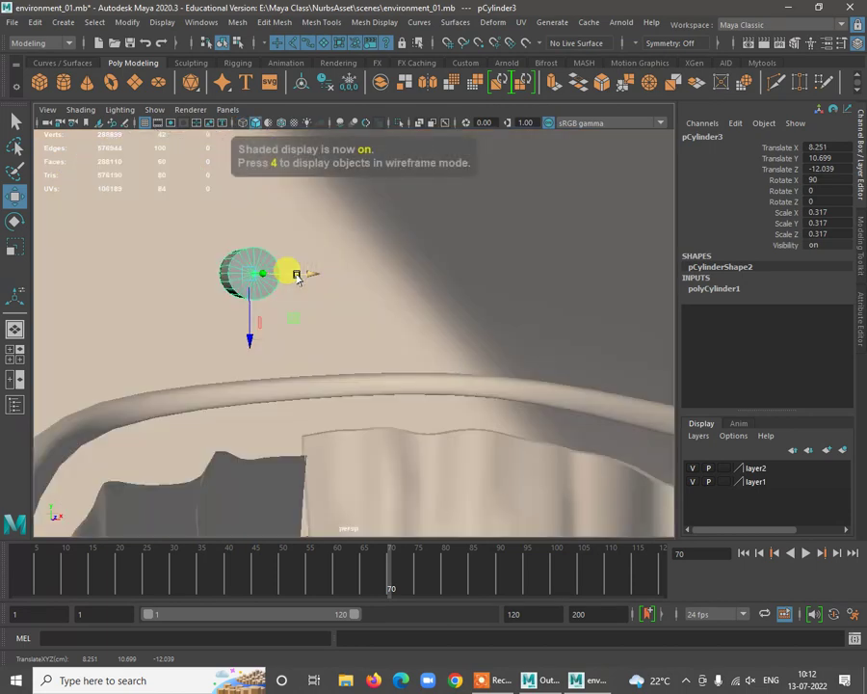
Push the cylinder further into the back wall by moving it along Z to about -12.294
right_click_drag(341, 321, 316, 325, "alt")
middle_click_drag(316, 326, 354, 327, "alt")
mouse_move(354, 328)
left_mouse_down("alt")
mouse_move(457, 376)
mouse_move(458, 362)
left_mouse_up("alt")
left_click_drag(617, 404, 617, 431)
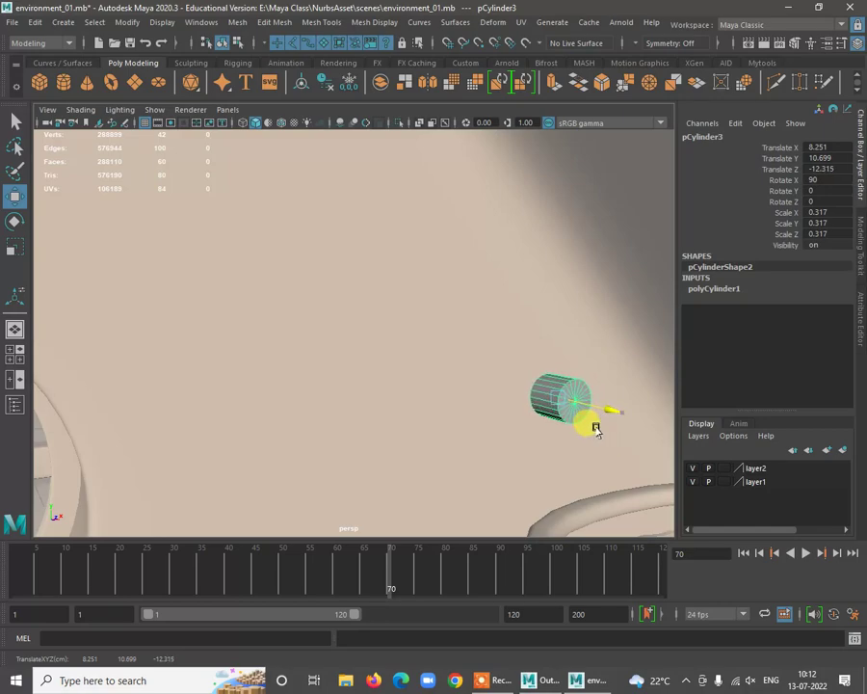
Shift the cylinder along X to about 8.366 above the shower curtain rail
right_click_drag(604, 427, 495, 393, "alt")
left_click_drag(495, 393, 463, 393, "alt")
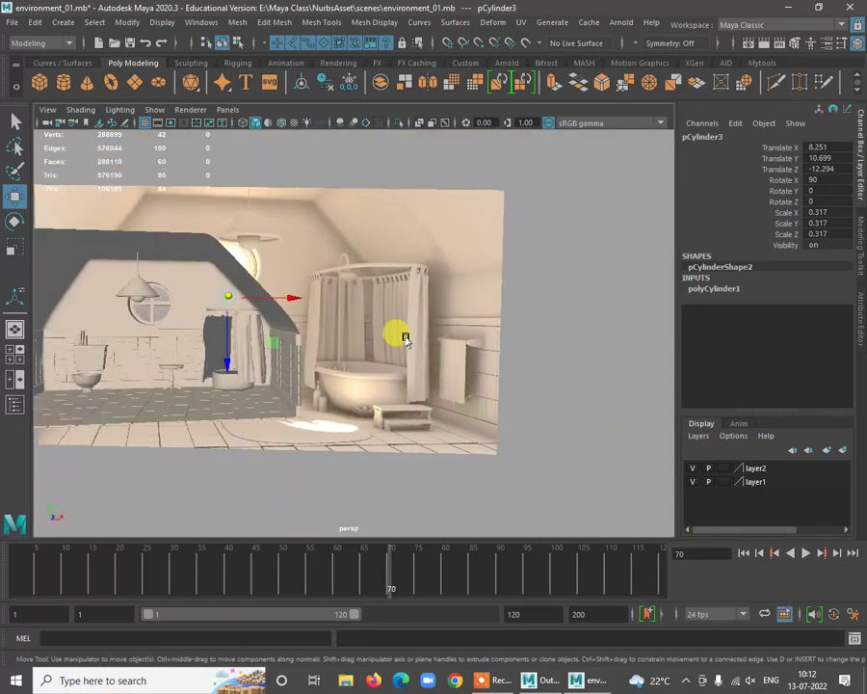
right_click_drag(379, 300, 378, 332, "alt")
left_click_drag(381, 336, 391, 330, "alt")
right_click_drag(265, 234, 285, 259, "alt")
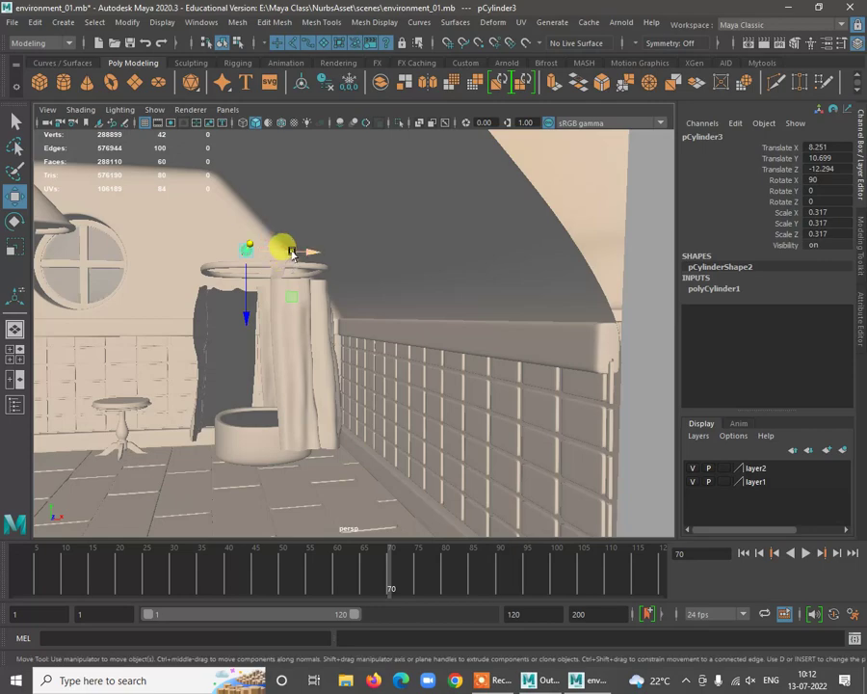
left_click_drag(290, 250, 295, 251)
Set the cylinder's axis subdivisions to 8
right_click_drag(327, 301, 296, 295, "alt")
right_click_drag(317, 247, 337, 286, "alt")
left_click_drag(337, 286, 389, 296, "alt")
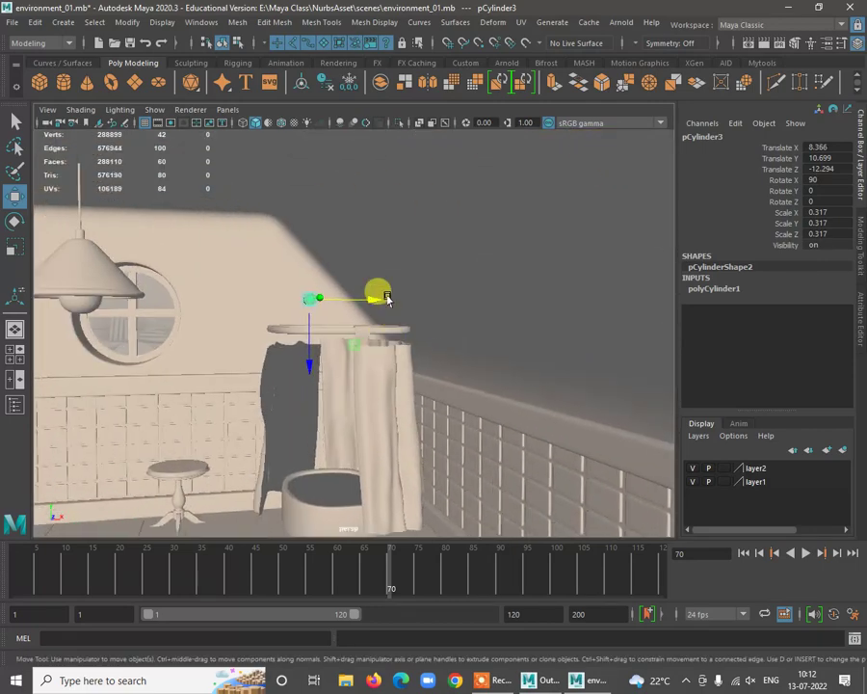
right_click_drag(337, 279, 385, 324, "alt")
left_click(721, 288)
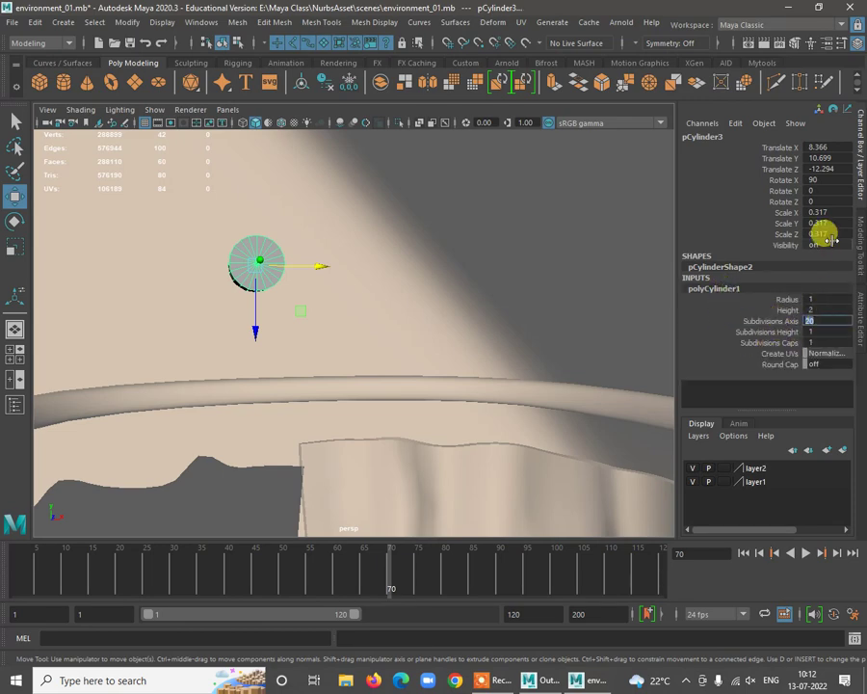
Select the eight triangular faces of the cylinder's front cap
left_click_drag(540, 301, 436, 262, "alt")
right_click_drag(435, 262, 520, 291, "alt")
right_click_drag(376, 256, 413, 261, "alt")
scroll(405, 289, "down", 10)
right_click_drag(518, 311, 459, 351, "alt")
key("r")
key("w")
right_click_drag(420, 383, 420, 341)
left_click(417, 380)
key("q")
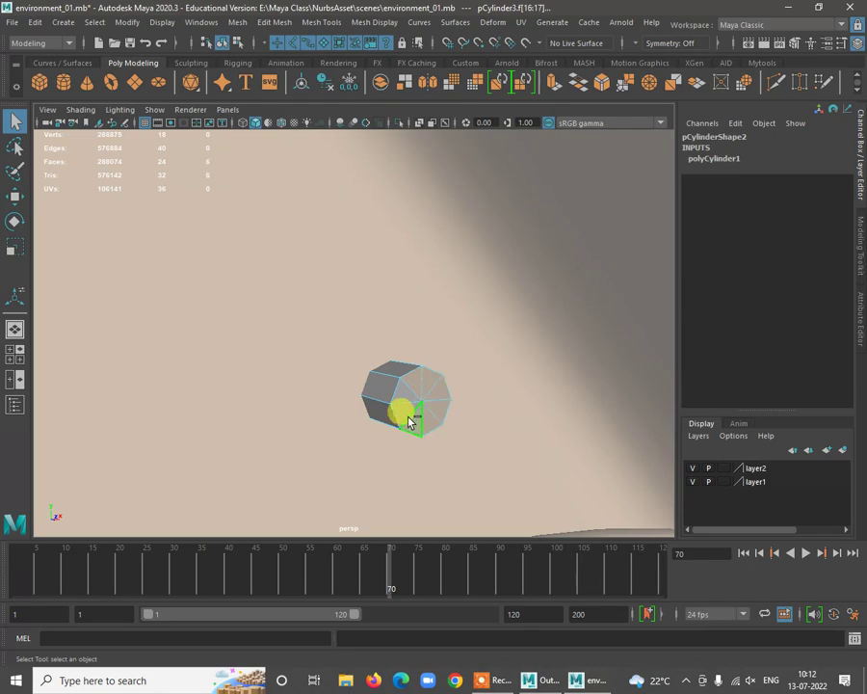
right_click_drag(431, 424, 378, 362, "alt")
middle_click_drag(377, 362, 445, 414, "alt")
right_click_drag(445, 414, 472, 368, "alt")
middle_click_drag(472, 367, 432, 361, "alt")
right_click_drag(432, 361, 389, 252, "alt")
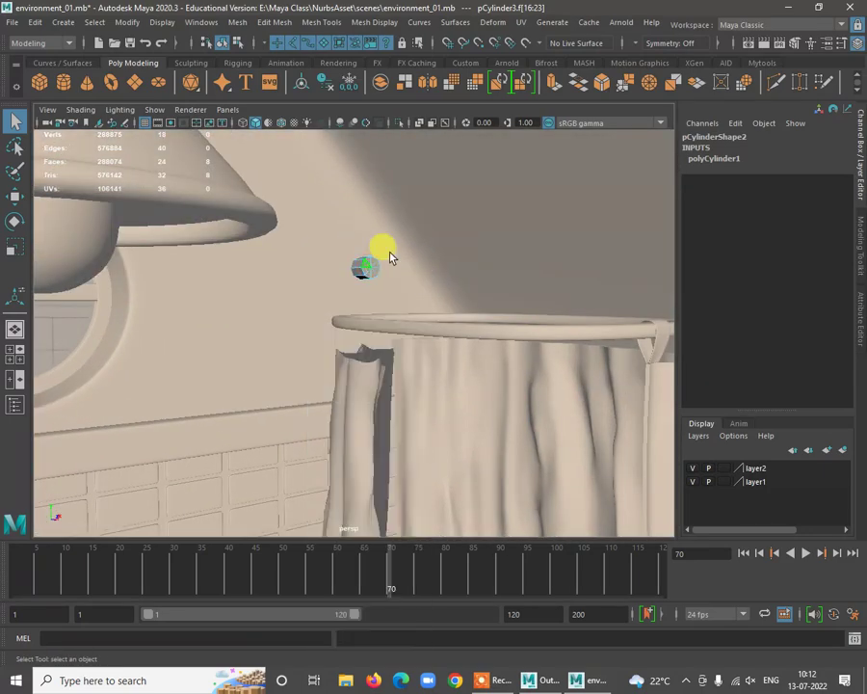
Isolate the cylinder in the perspective view and frame it
left_click(398, 123)
right_click_drag(392, 311, 451, 333, "alt")
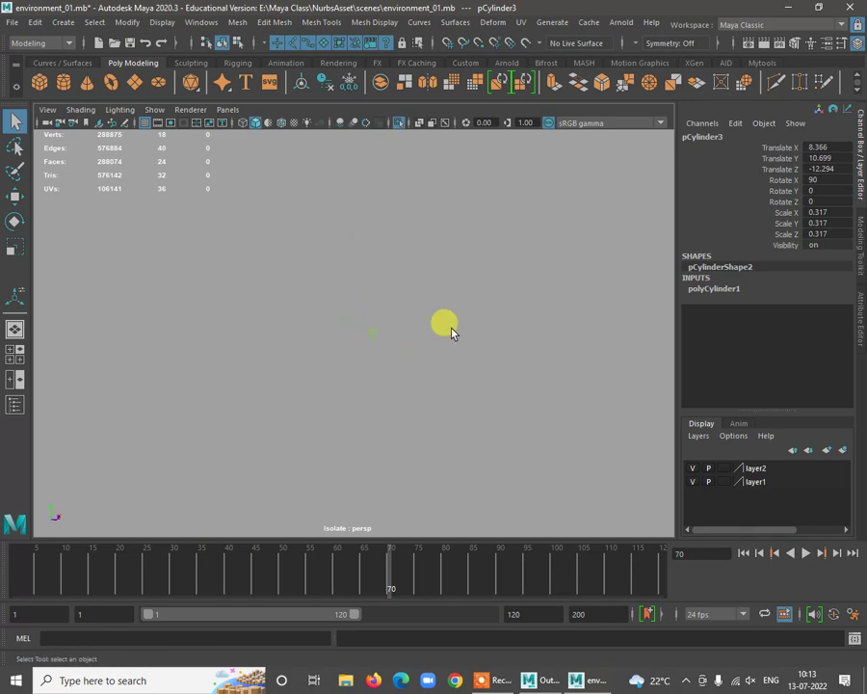
key("f")
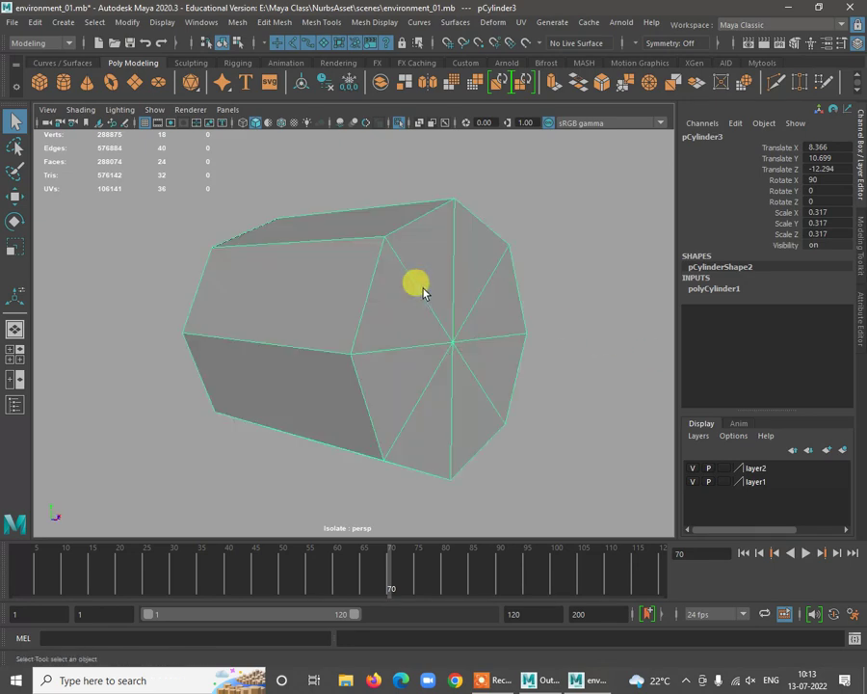
Shorten the cylinder by moving the vertices of its front end back toward the wall
right_click_drag(440, 281, 358, 260)
left_click_drag(358, 260, 568, 579, "alt")
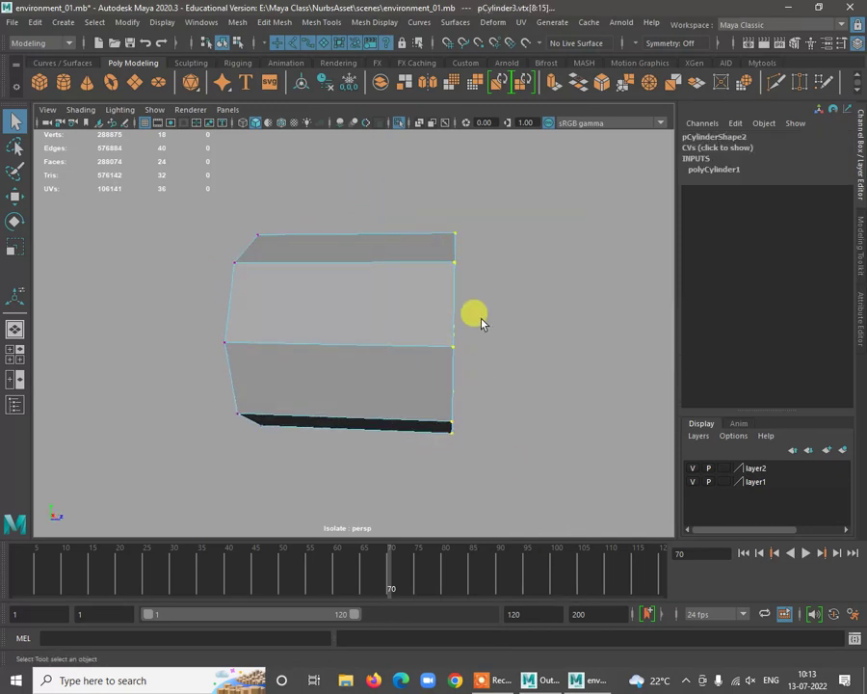
right_click_drag(482, 322, 487, 342, "alt")
key("w")
left_click_drag(508, 336, 361, 213)
Select all eight triangular faces of the shortened cylinder's front cap
right_click_drag(368, 216, 370, 246)
left_click(362, 226)
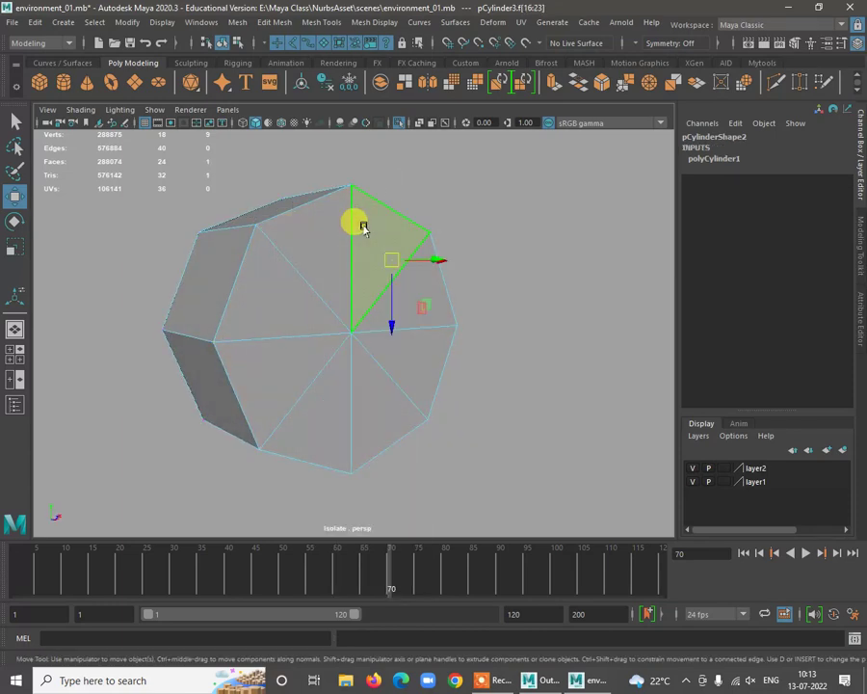
left_click(317, 242)
left_click(305, 304)
left_click(386, 253, "shift")
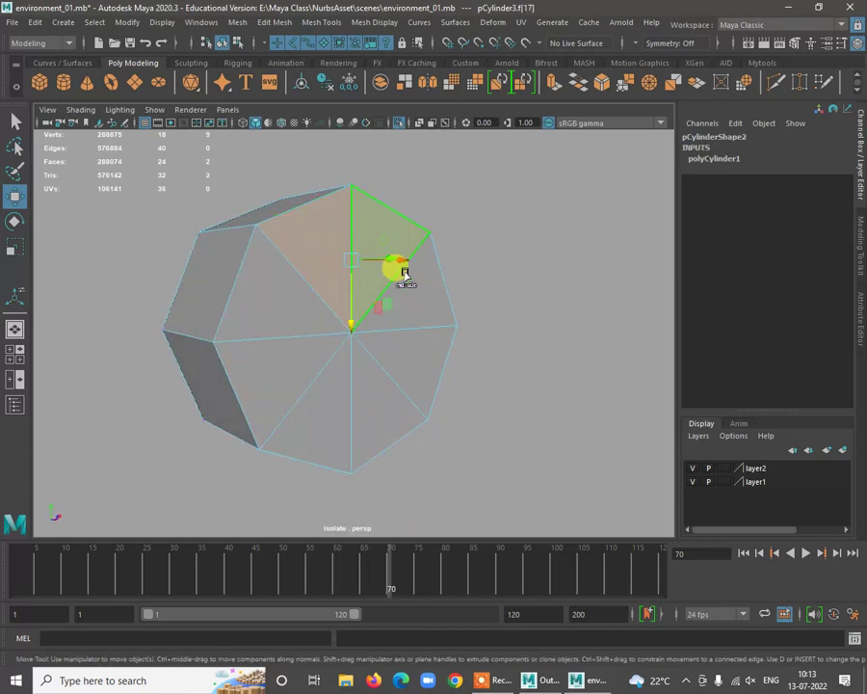
left_click(422, 291, "shift")
left_click(402, 362, "shift")
left_click(385, 395, "shift")
left_click(330, 424, "shift")
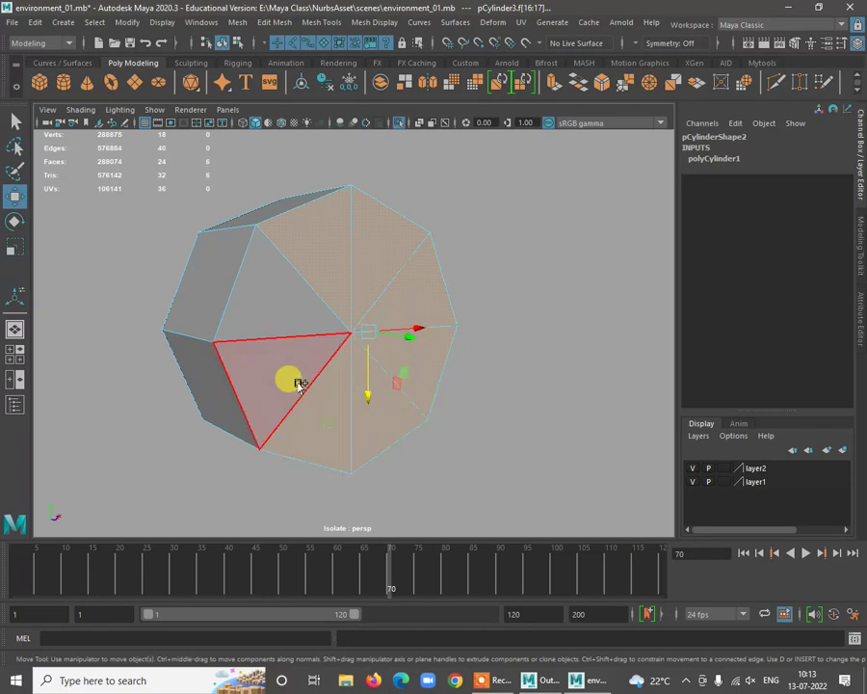
left_click(298, 381, "shift")
left_click(276, 309, "shift")
Extrude the selected cap faces and scale them uniformly inward to form an inset
right_click(379, 242, "shift")
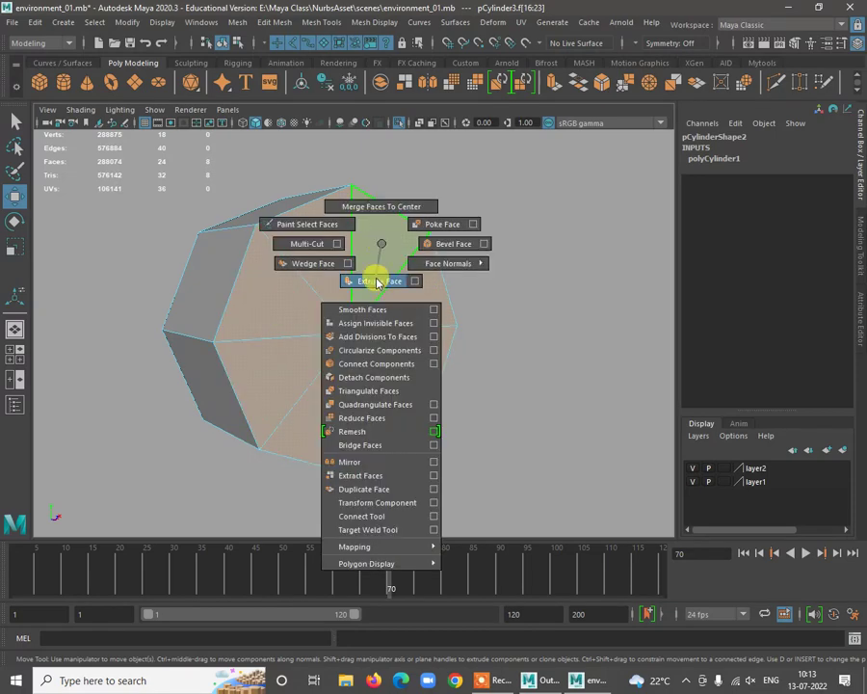
left_click(376, 282)
key("r")
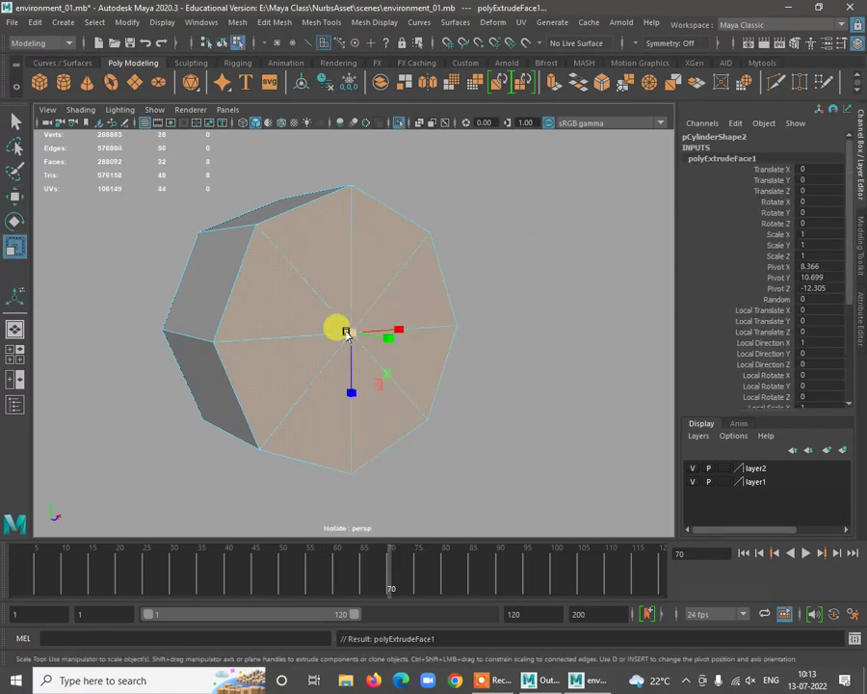
left_click_drag(347, 332, 299, 397)
Extrude the inset cap faces outward into a narrower cylindrical neck
left_click_drag(388, 391, 381, 344, "alt")
key("ctrl+e")
key("w")
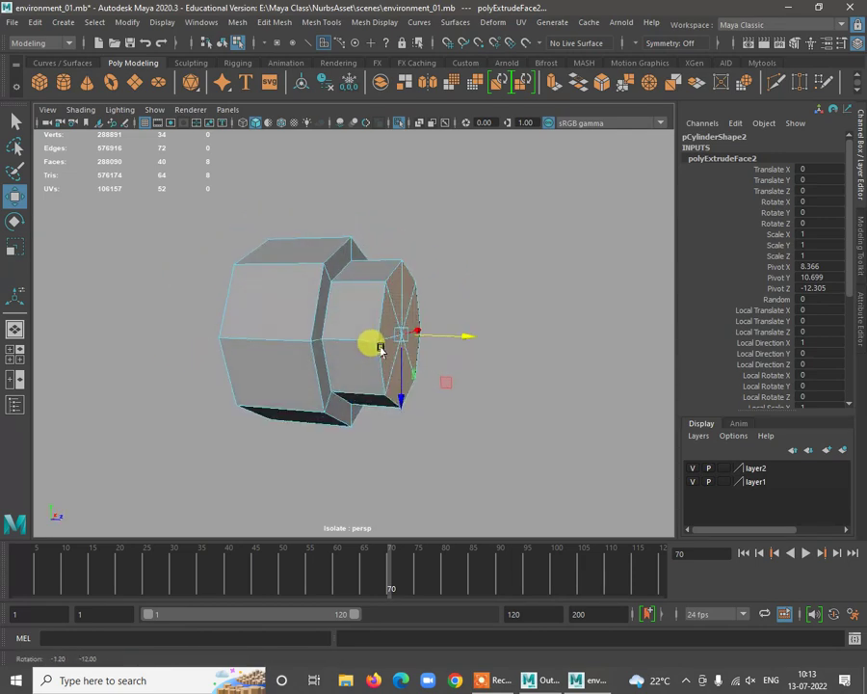
Switch to the bathroom reference image and examine the shower head, its curved pipe and wall mount up close
left_click(796, 10)
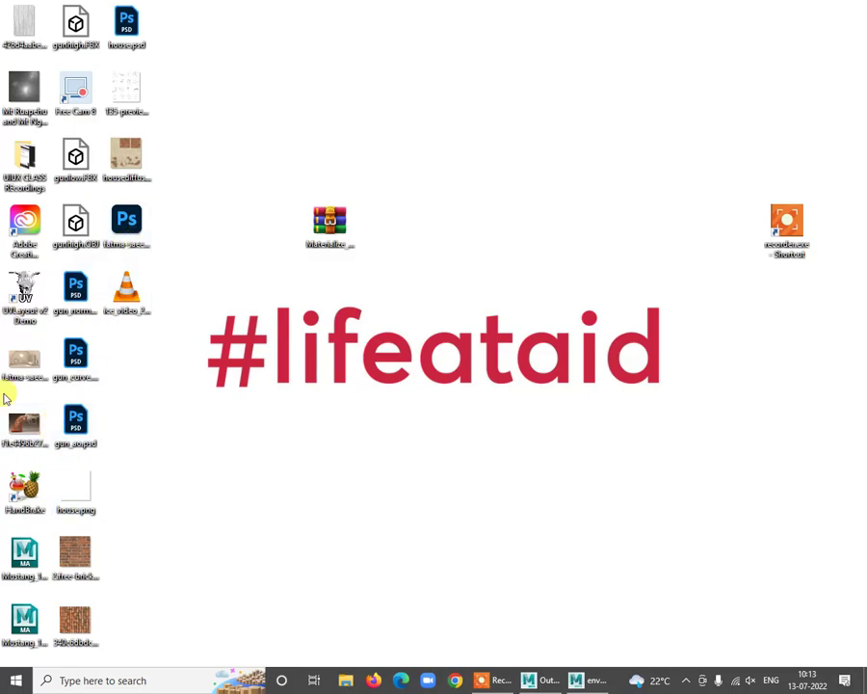
double_click(24, 362)
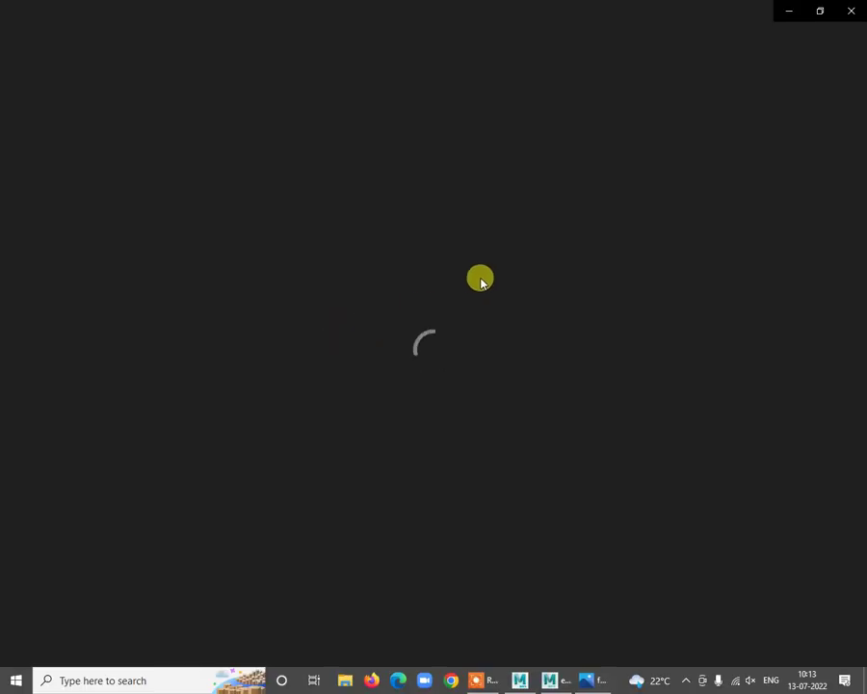
scroll(567, 280, "up", 5)
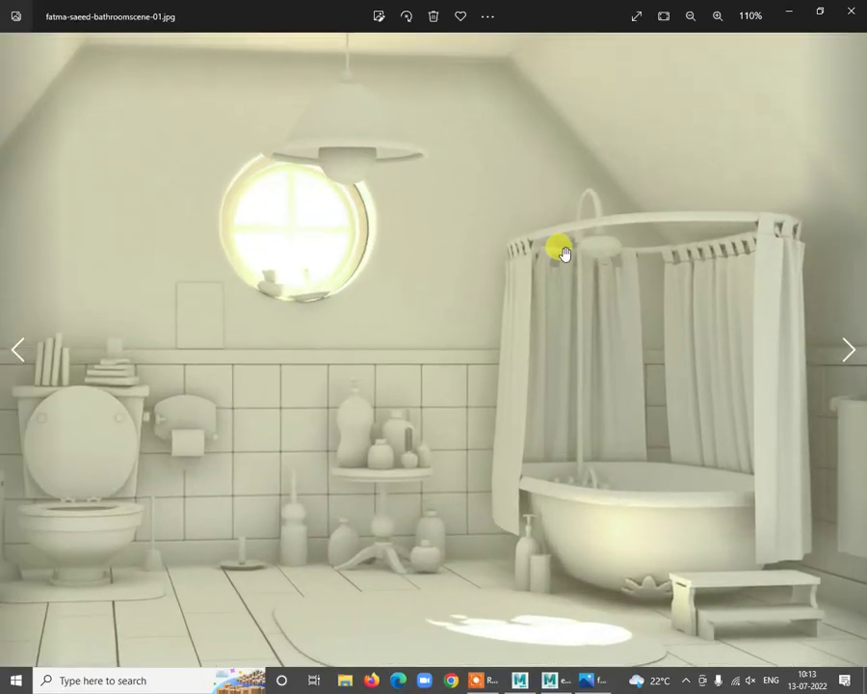
scroll(591, 249, "up", 5)
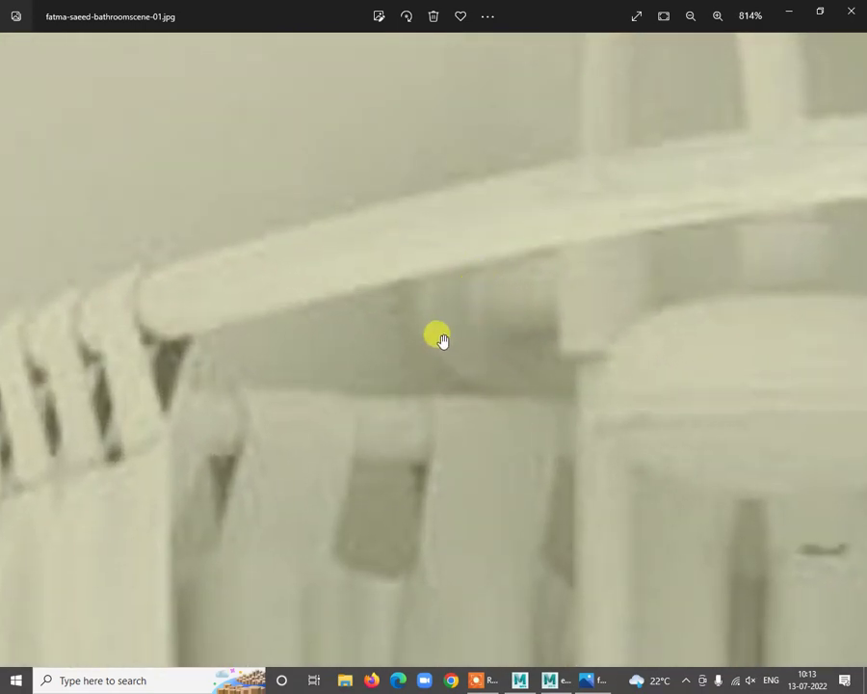
scroll(439, 338, "down", 3)
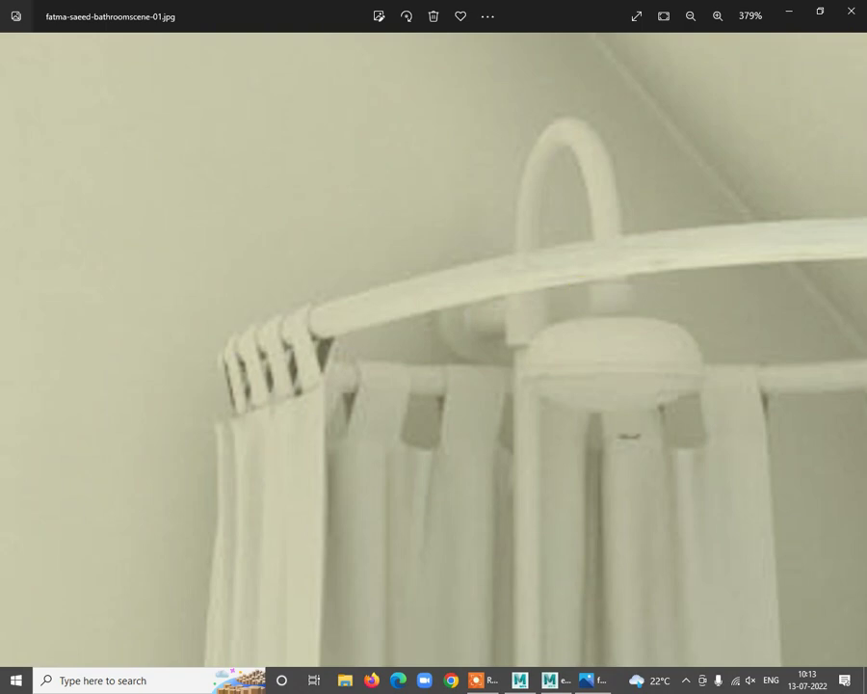
left_click(790, 8)
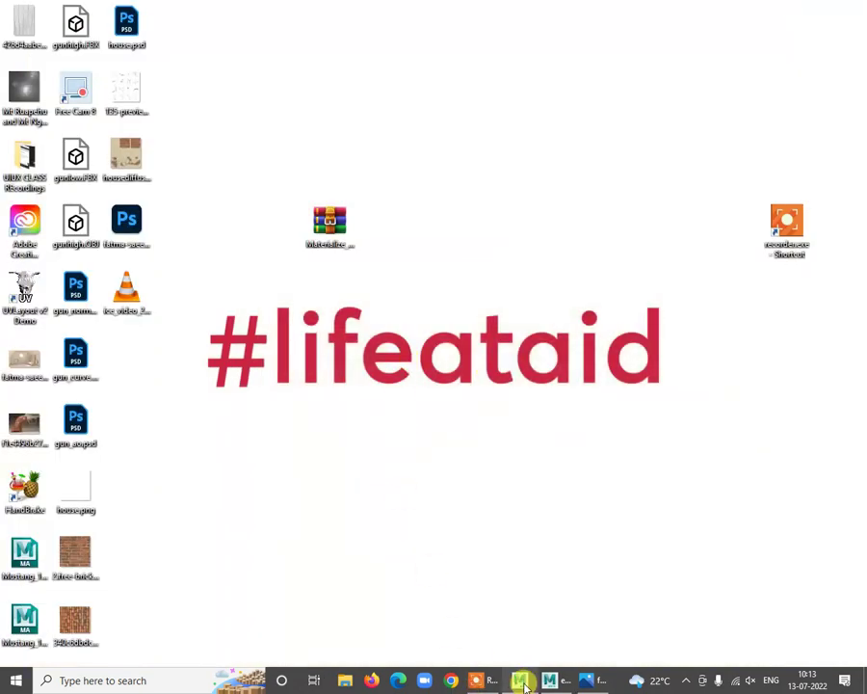
Return to the Maya scene and undo the outward extrusion of the inset cap faces
left_click(555, 681)
mouse_move(420, 367)
left_mouse_down("alt")
mouse_move(450, 343)
mouse_move(405, 358)
mouse_move(415, 356)
mouse_move(421, 378)
left_mouse_up("alt")
key("ctrl+z")
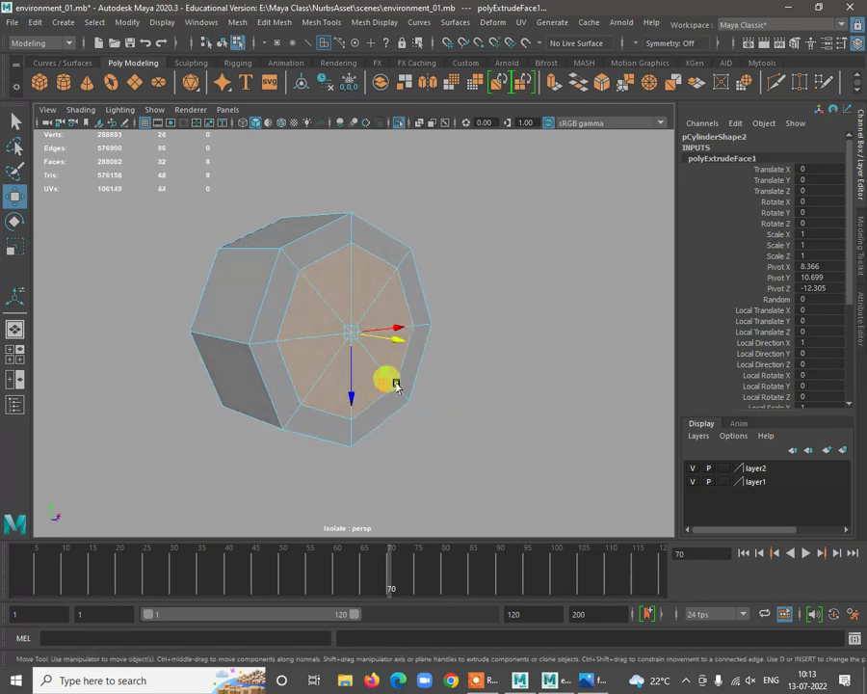
Scale the inset cap faces down further and extrude them slightly outward by about 0.009
key("r")
left_click_drag(350, 331, 400, 357)
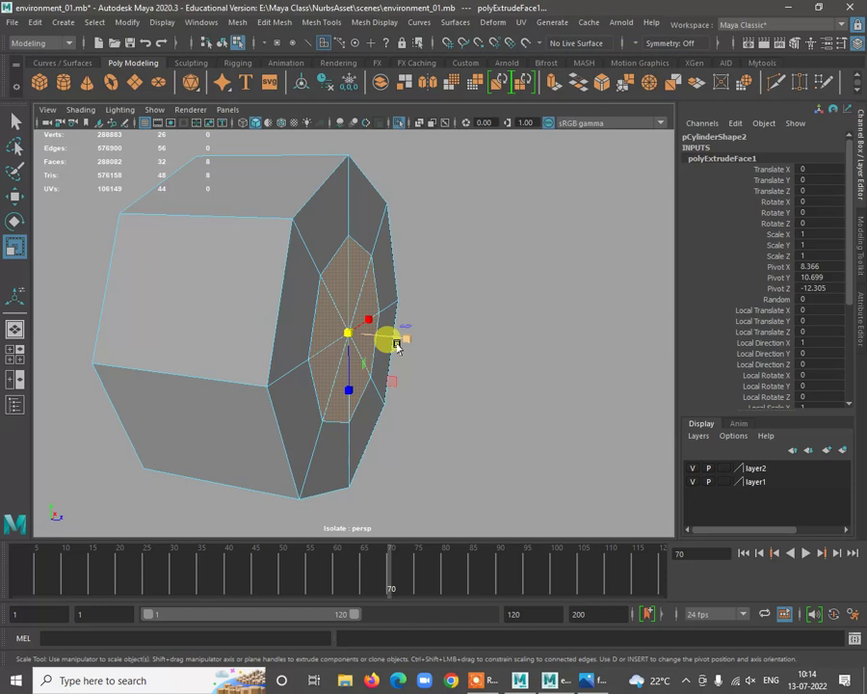
right_click_drag(360, 294, 381, 333, "shift")
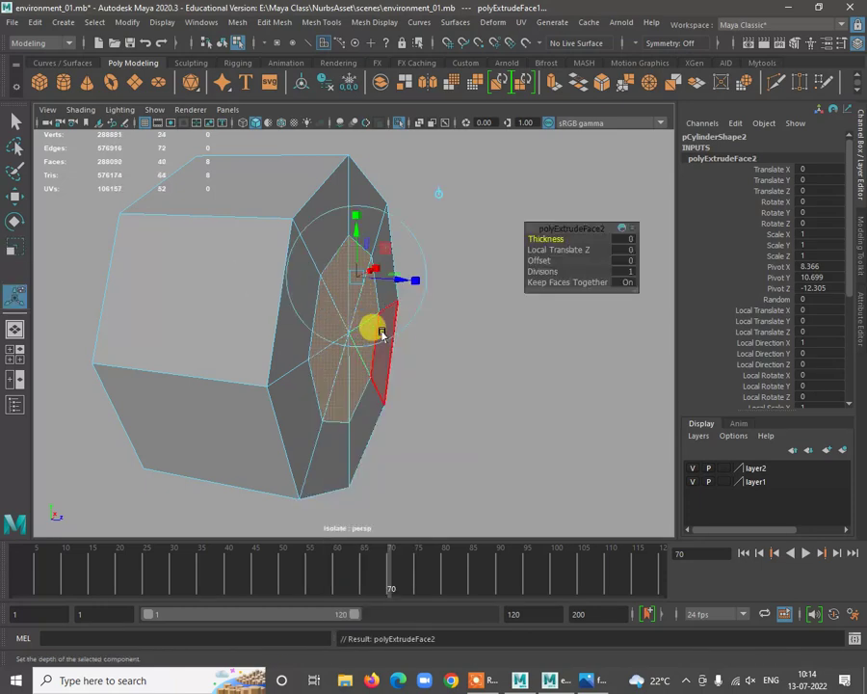
right_click_drag(398, 285, 395, 309, "alt")
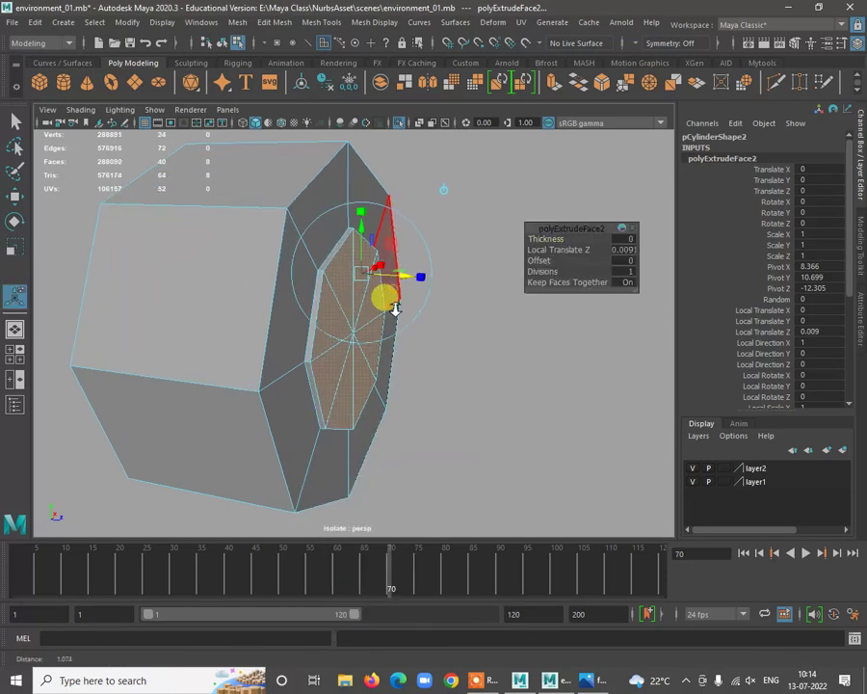
Extrude the cap faces with a slight inward scale, and extrude them again outward by about 0.231 as a neck
key("r")
left_click_drag(354, 321, 343, 339)
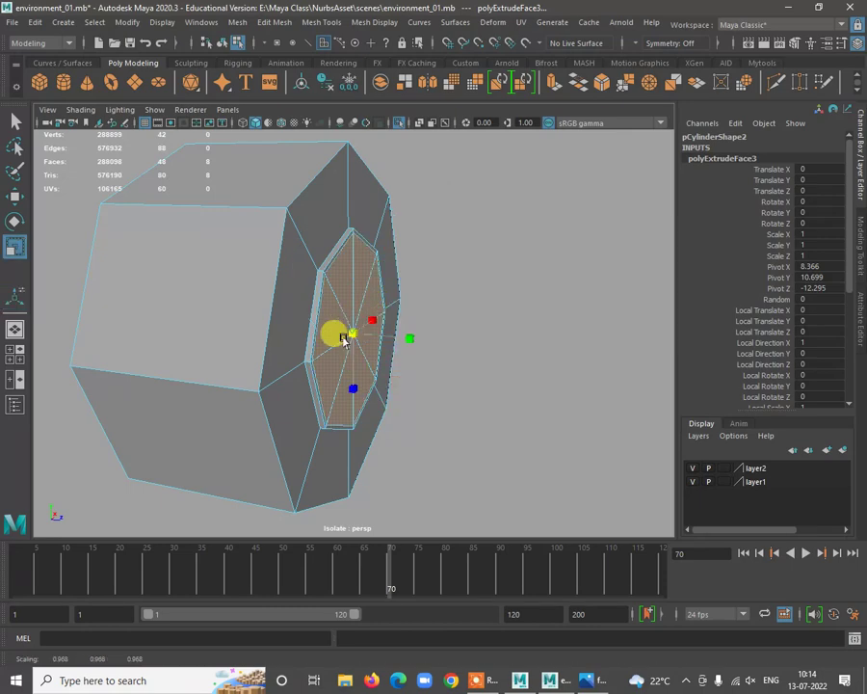
left_click_drag(390, 377, 418, 375, "alt")
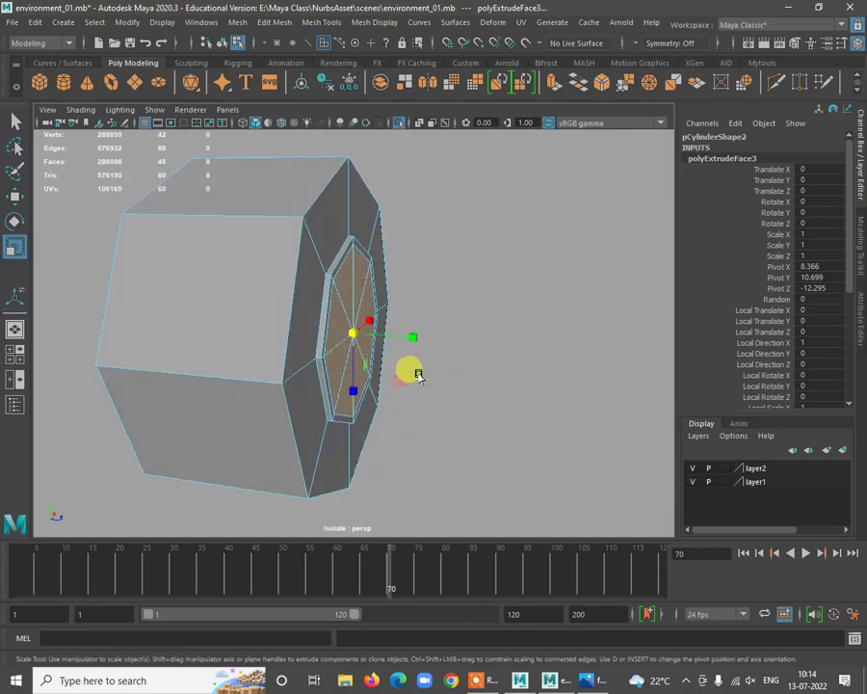
key("ctrl+e")
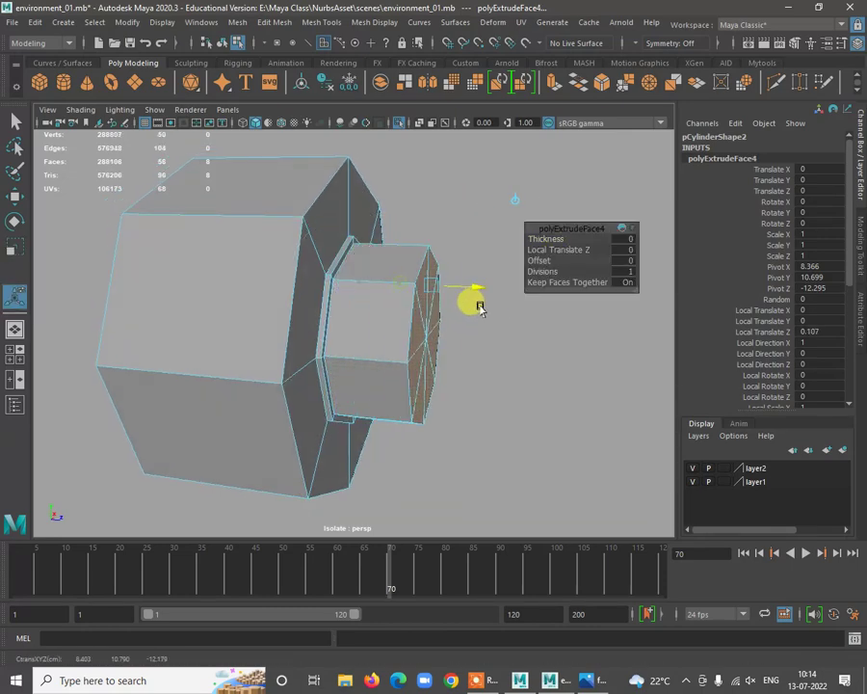
left_click_drag(479, 307, 516, 312)
left_click_drag(461, 412, 406, 322, "alt")
right_click_drag(406, 323, 380, 373, "alt")
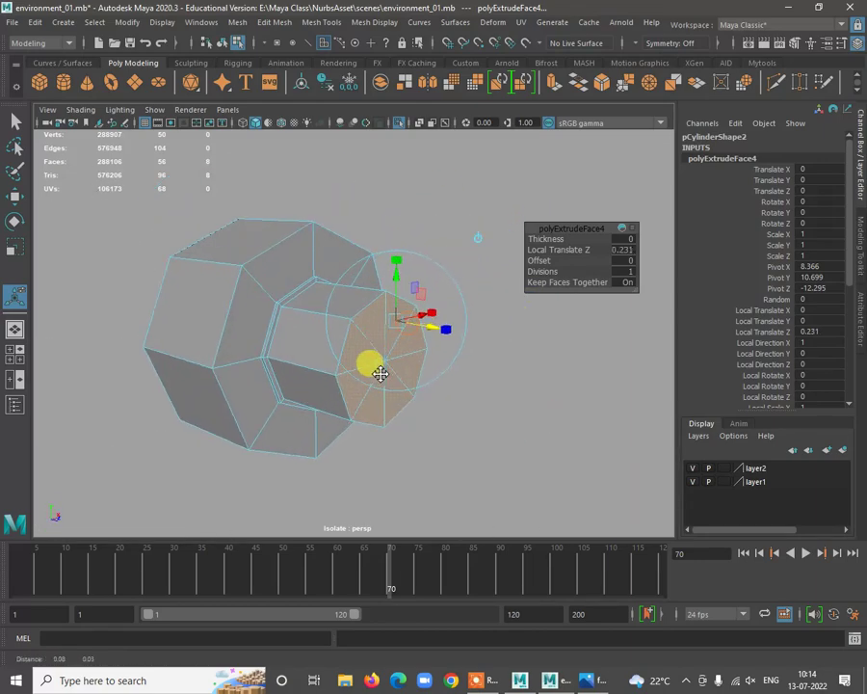
Preview the wall mount smoothed and insert two supporting edge loops around its wide body
left_click_drag(380, 374, 304, 296, "alt")
key("w")
right_click_drag(316, 297, 383, 268)
left_click_drag(383, 268, 375, 343, "alt")
key("3")
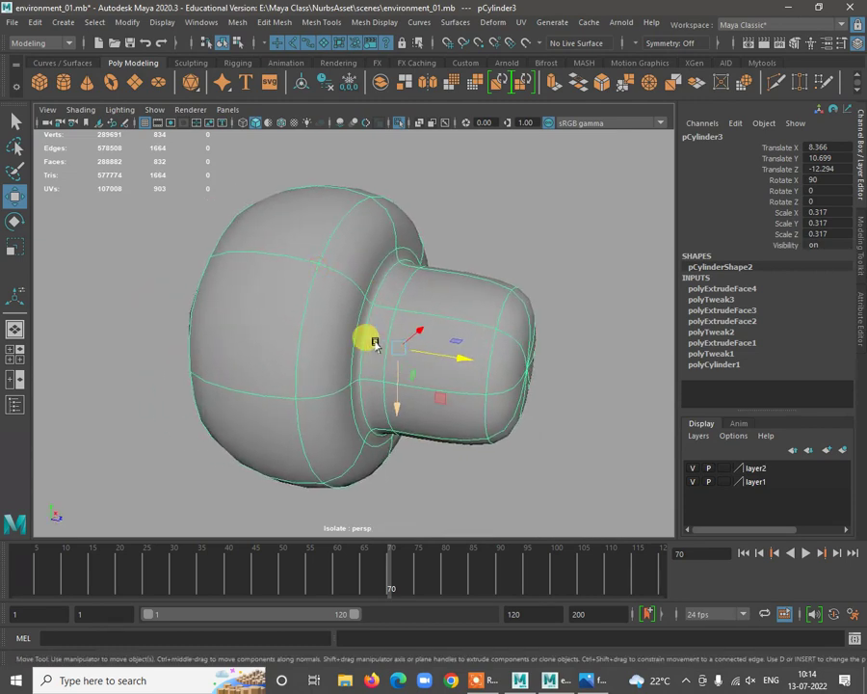
right_click_drag(331, 248, 228, 265, "shift")
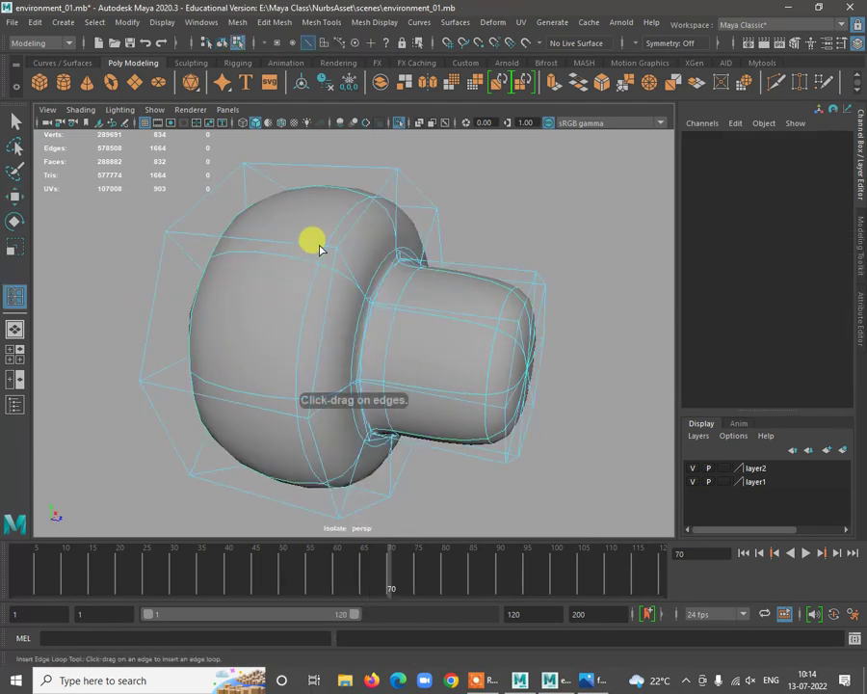
left_click(328, 249)
left_click_drag(327, 249, 390, 294, "alt")
left_click(228, 279)
Insert supporting edge loops into the groove where the neck meets the body and return the mount to object mode in smooth preview
scroll(390, 294, "up", 10)
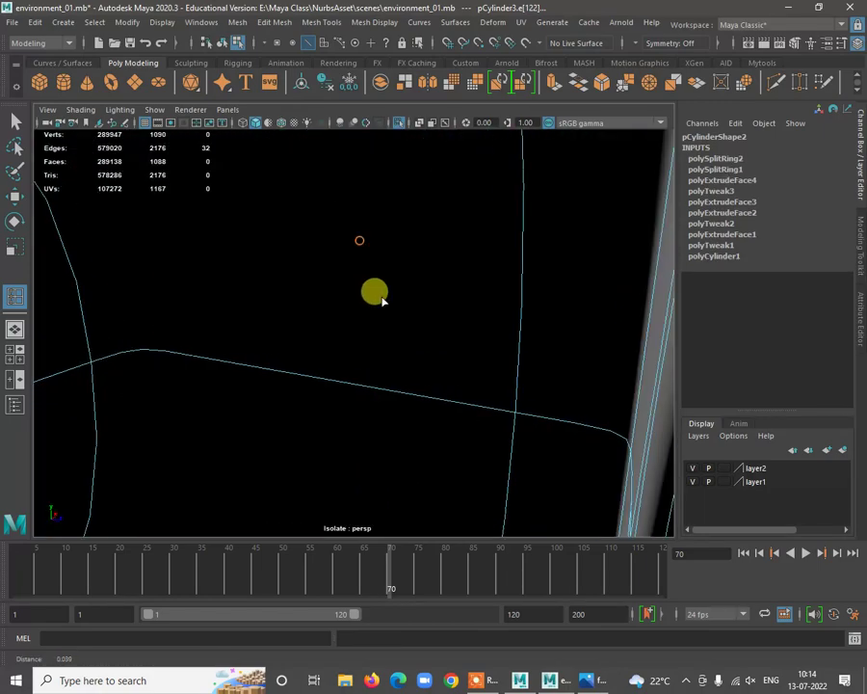
scroll(381, 300, "down", 5)
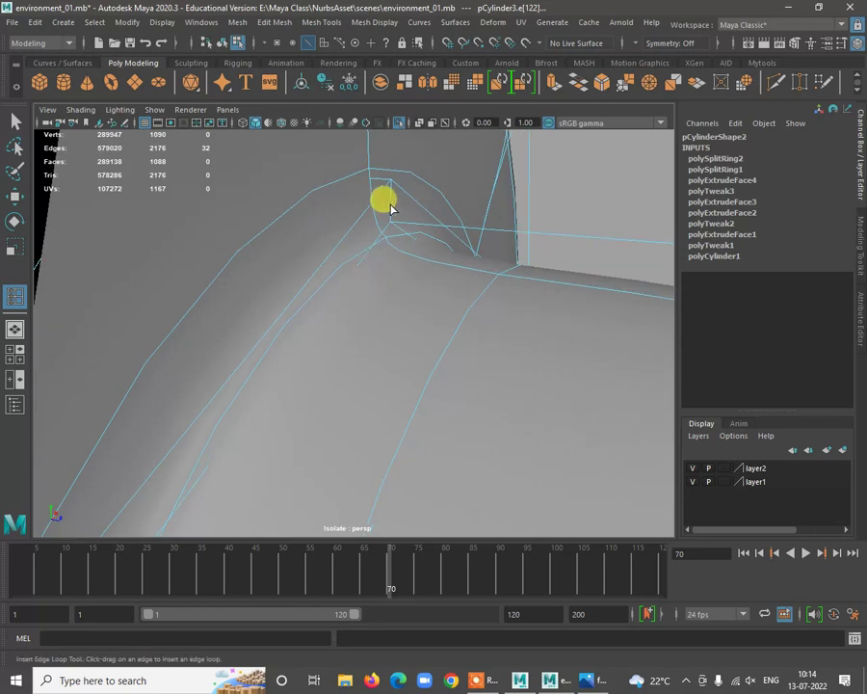
left_click_drag(395, 186, 391, 212)
key("w")
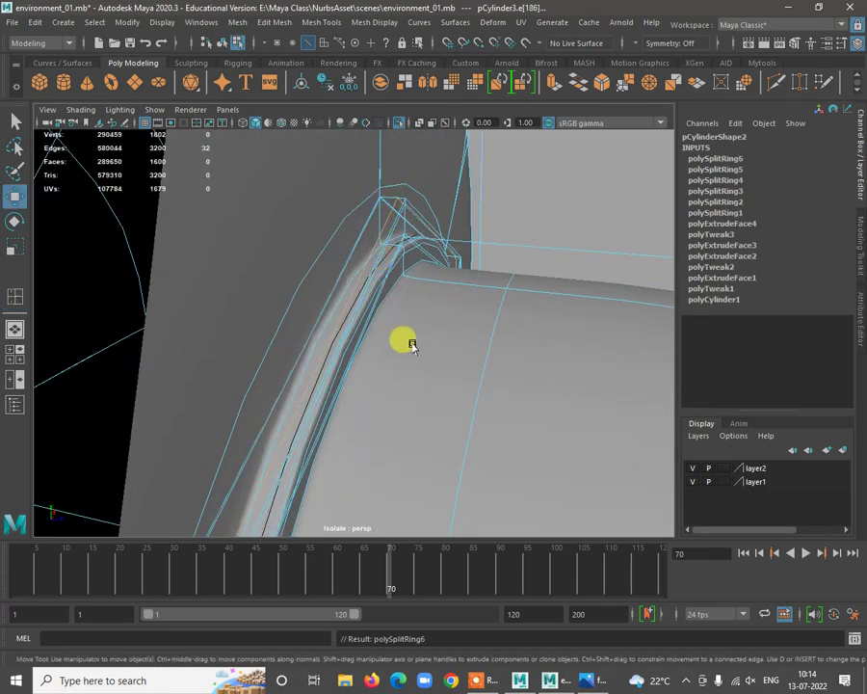
key("3")
right_click_drag(508, 414, 470, 260, "alt")
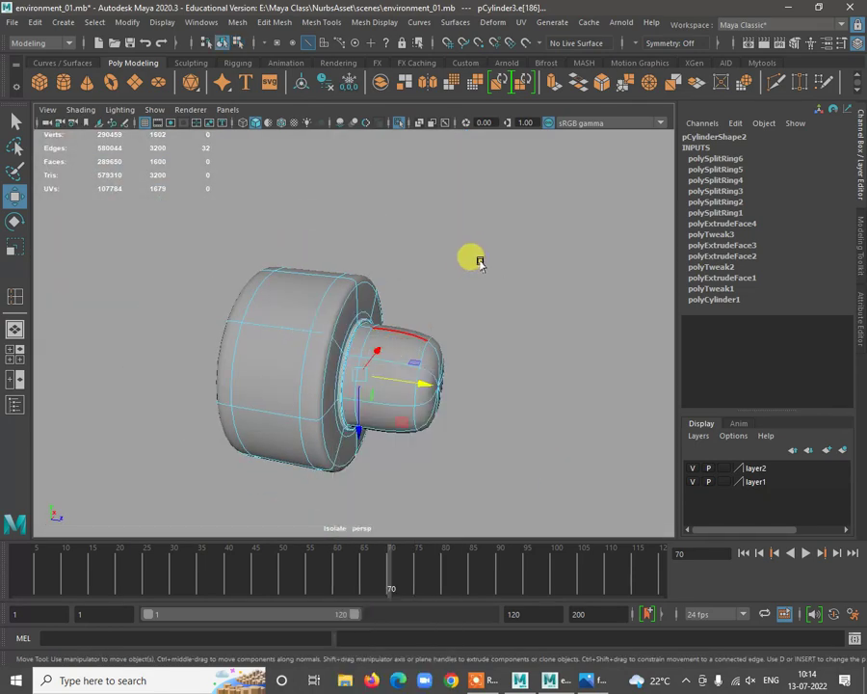
left_click(487, 258)
right_click_drag(439, 441, 455, 417, "alt")
left_click_drag(454, 417, 443, 387, "alt")
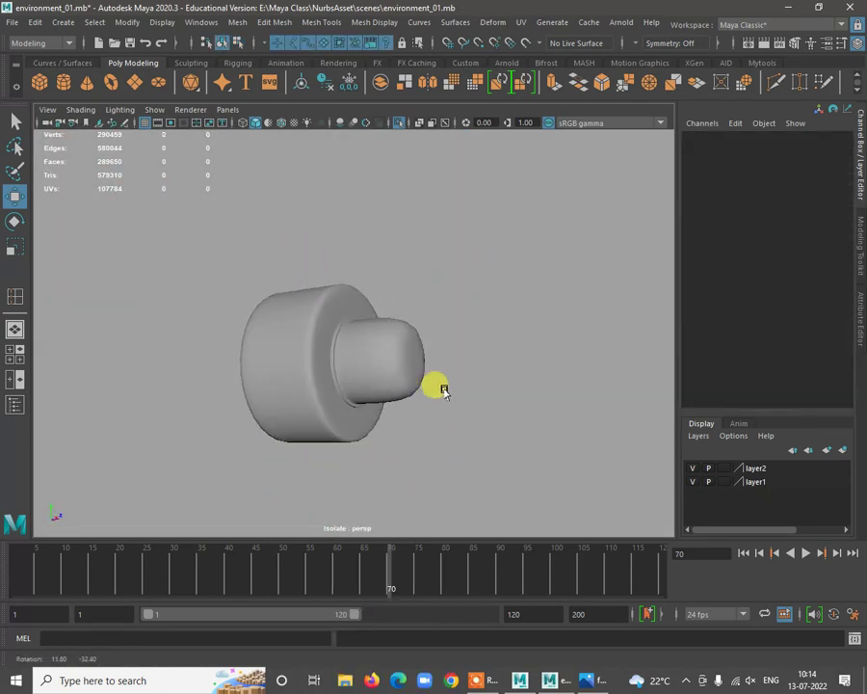
scroll(400, 398, "up", 3)
left_click(439, 418)
scroll(418, 432, "up", 2)
left_click_drag(417, 432, 385, 286, "alt")
right_click(385, 287, "shift")
left_click(306, 306)
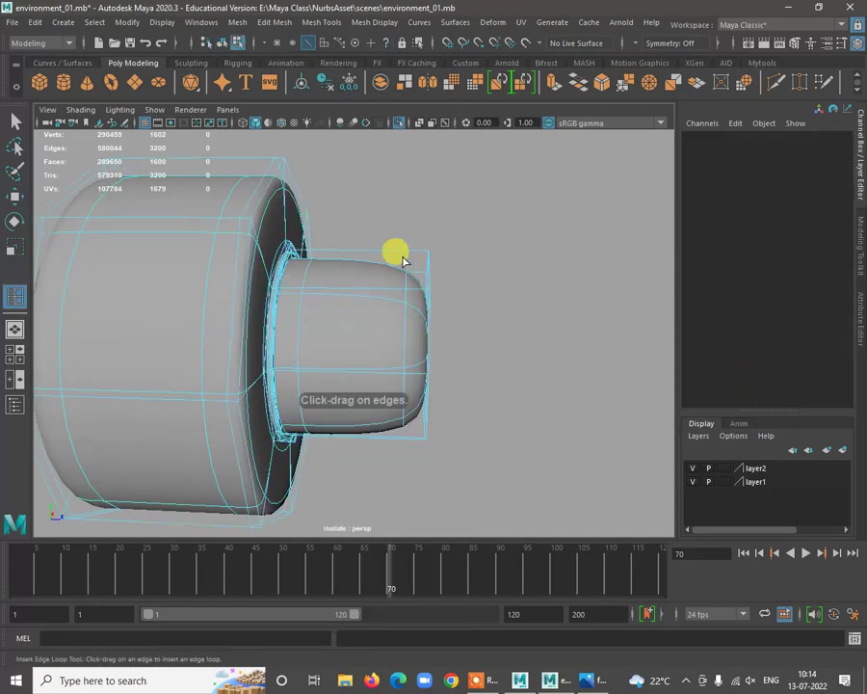
left_click_drag(406, 256, 380, 324, "alt")
left_click(380, 311)
key("w")
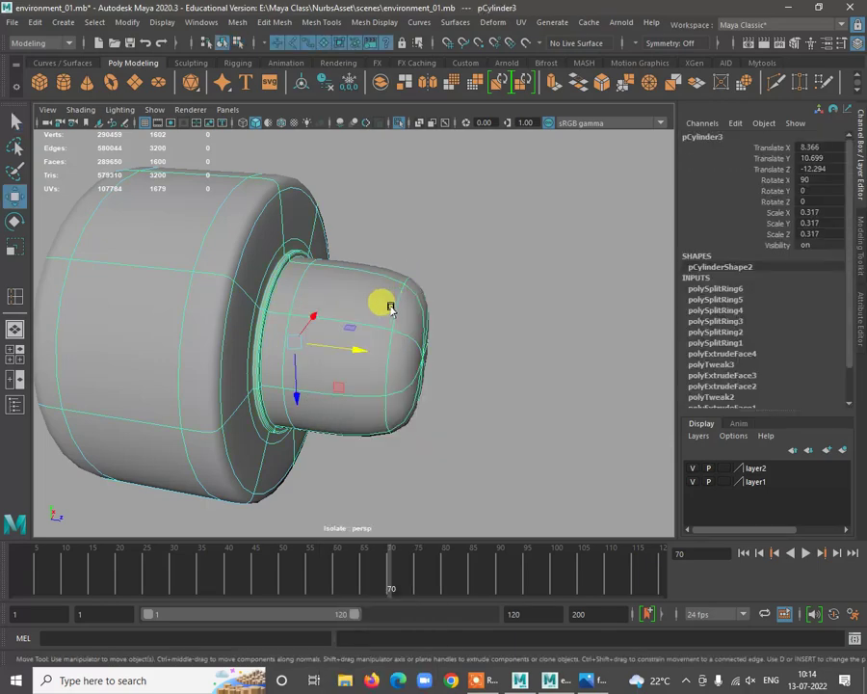
right_click_drag(398, 296, 348, 325, "shift")
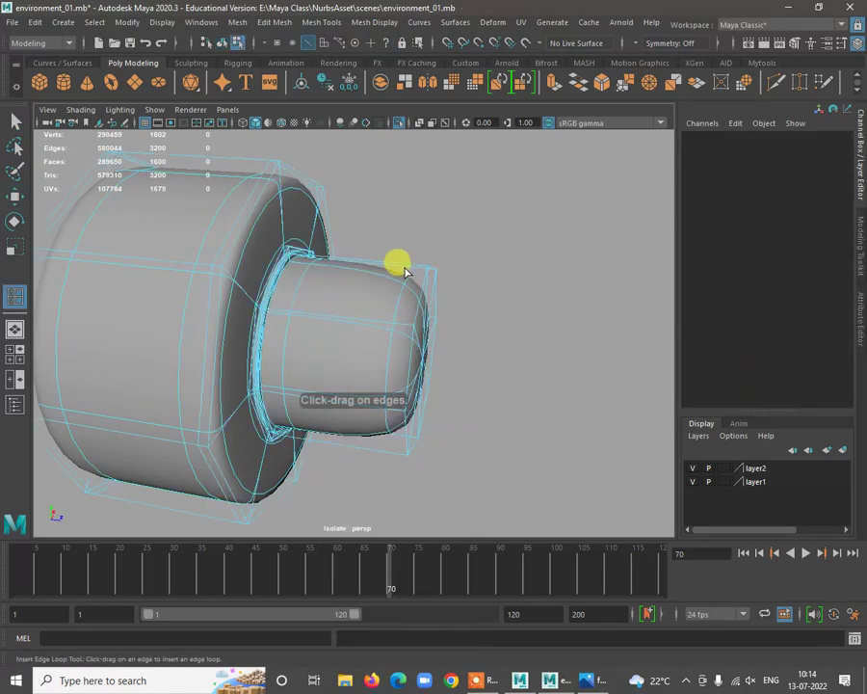
left_click(414, 296)
key("w")
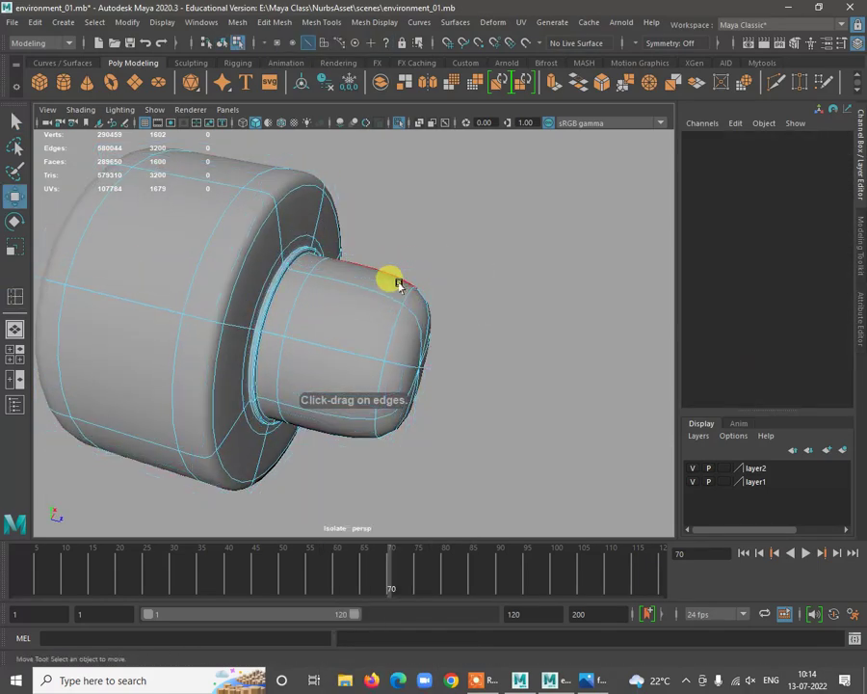
left_click(393, 294)
key("w")
Turn off the smooth preview and insert edge loops near the neck's free end and around the middle of its length
key("1")
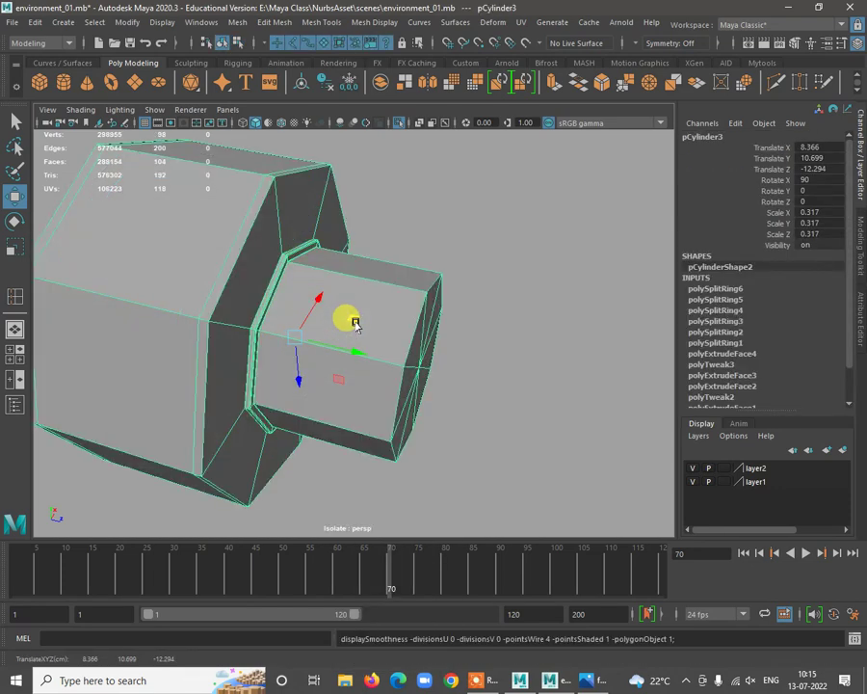
right_click_drag(385, 280, 391, 282, "shift")
right_click_drag(325, 305, 324, 305, "shift")
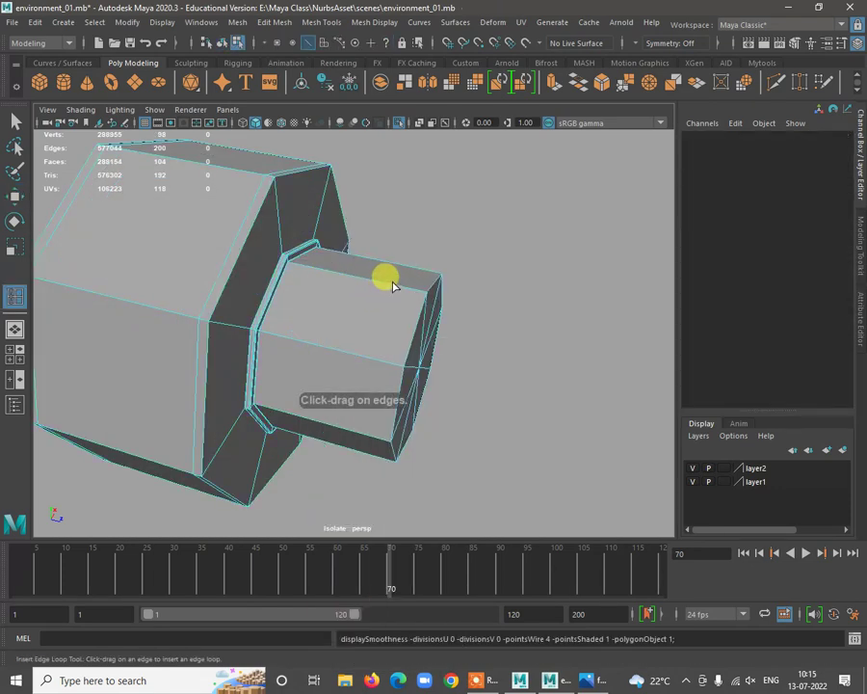
left_click(420, 297)
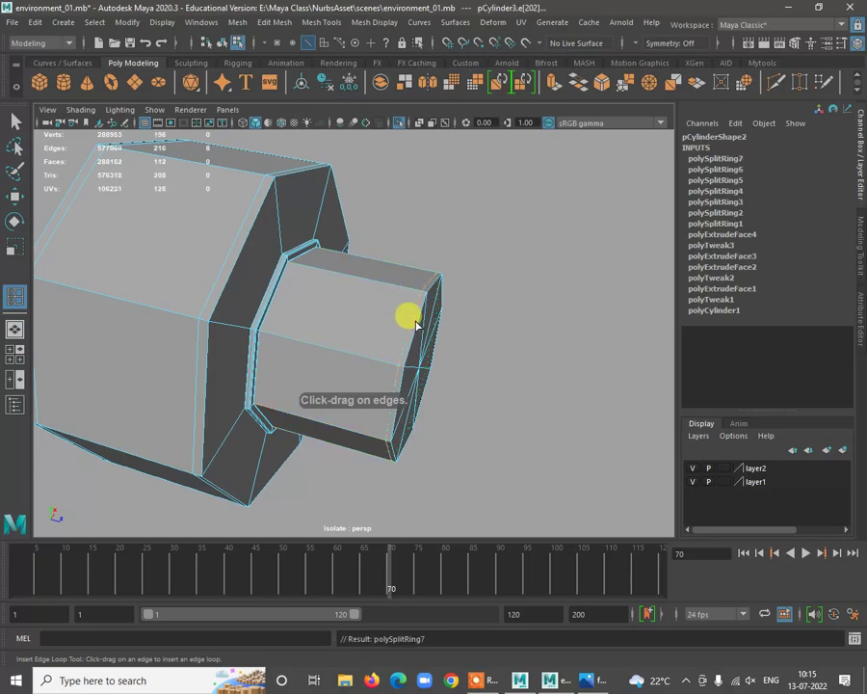
left_click_drag(406, 315, 329, 253, "alt")
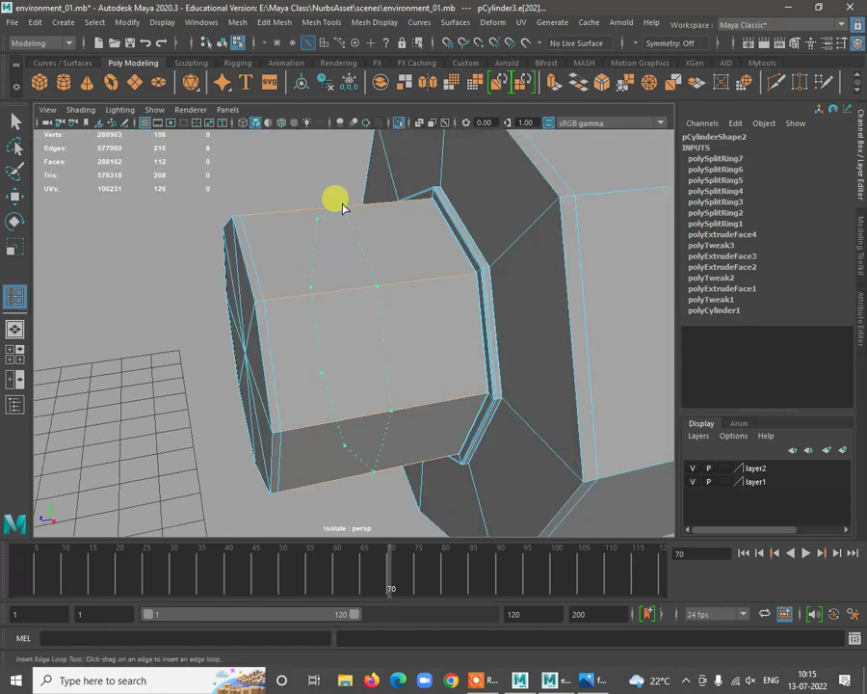
left_click(347, 209)
scroll(134, 333, "down", 5)
Extrude the four faces on the upper side of the neck and scale them inward as an inset
left_click_drag(134, 333, 158, 352, "alt")
right_click_drag(159, 352, 357, 346, "alt")
left_click_drag(357, 347, 358, 221, "alt")
key("w")
right_click(368, 226)
left_click(367, 260)
left_click(310, 262)
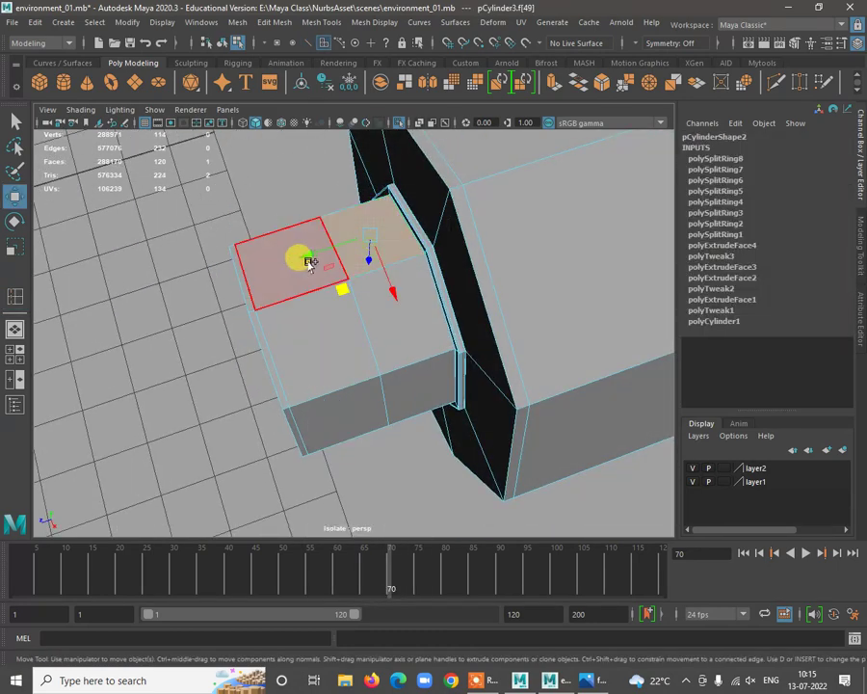
left_click_drag(400, 341, 468, 289, "alt")
right_click(508, 237, "shift")
left_click(509, 271)
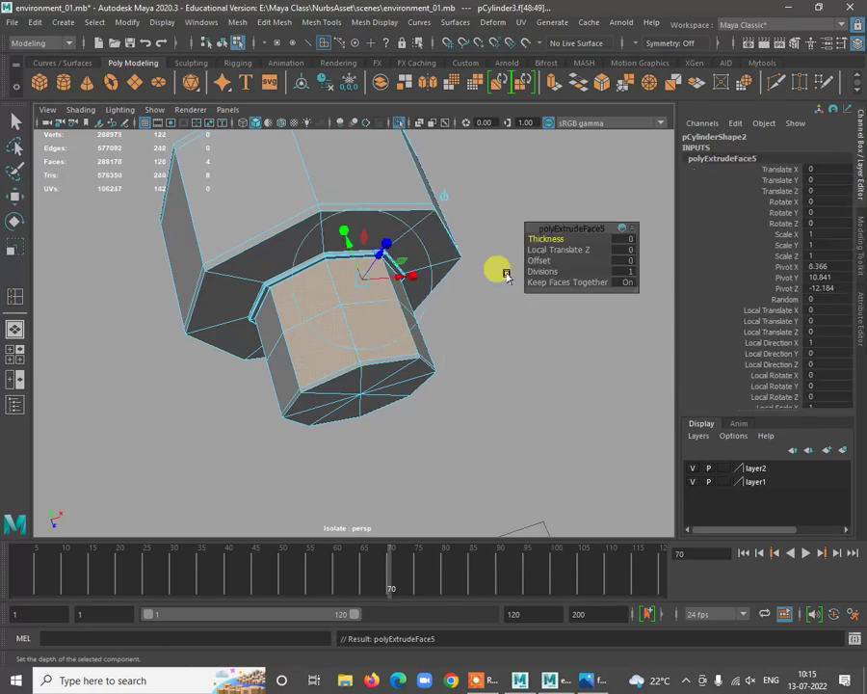
left_click_drag(337, 312, 357, 295)
Circularize the four inset faces on top of the neck
key("w")
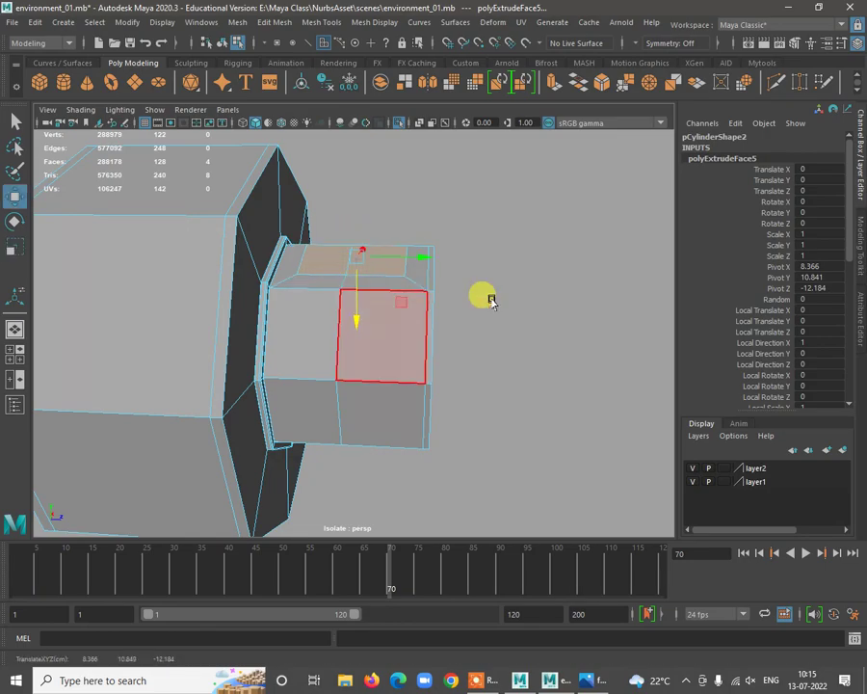
left_click_drag(491, 302, 414, 378, "alt")
left_click_drag(405, 287, 374, 257, "alt")
right_click(383, 262, "shift")
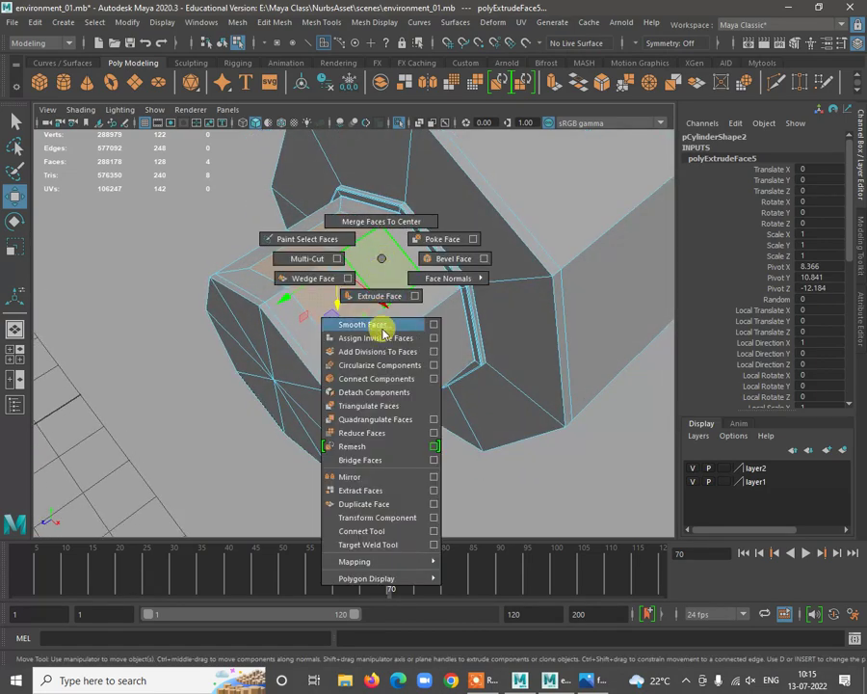
left_click(385, 366)
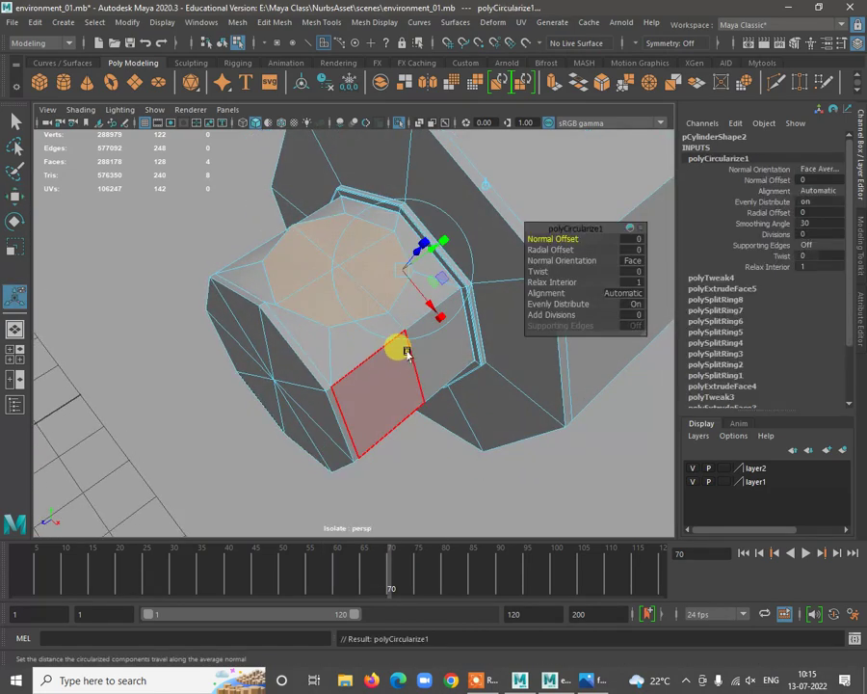
Adjust the scale and height of the circular faces on top of the neck
left_click_drag(397, 349, 493, 337, "alt")
key("r")
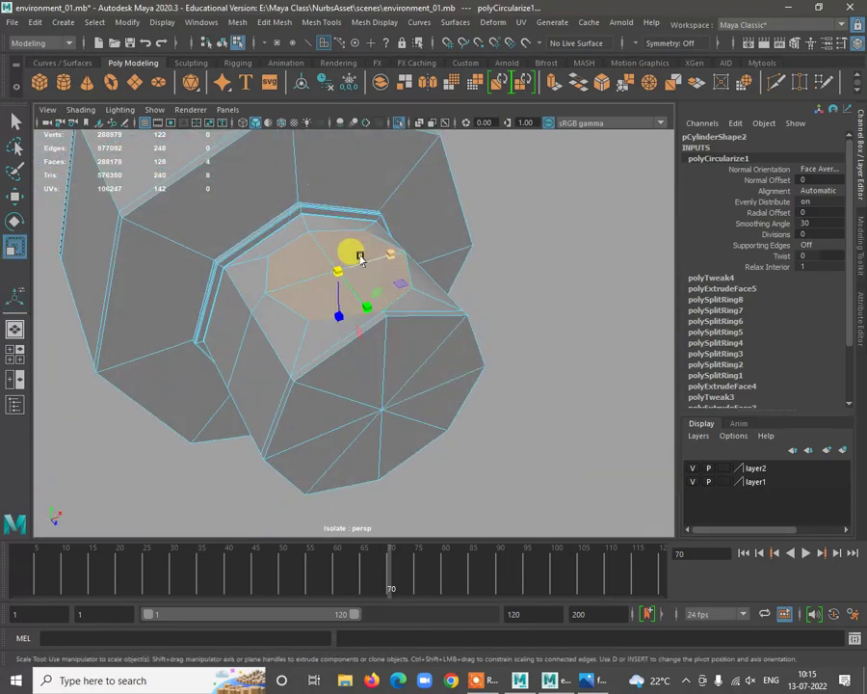
left_click_drag(338, 271, 449, 253)
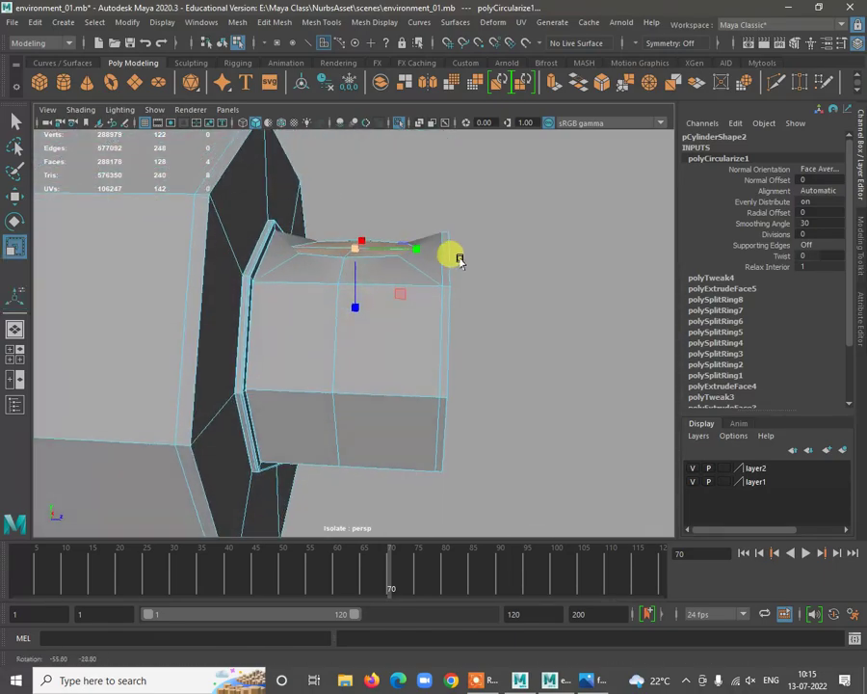
key("w")
left_click_drag(364, 293, 368, 414)
Extrude the circular faces again and scale the new faces to form the pipe's connection
right_click_drag(368, 414, 354, 291, "alt")
left_click_drag(356, 291, 368, 270, "alt")
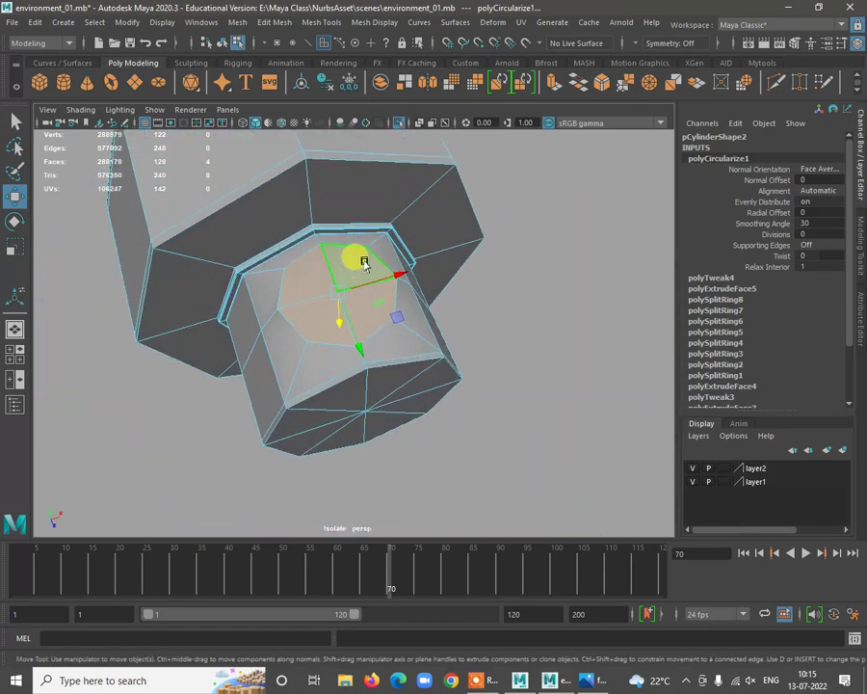
right_click(362, 258, "shift")
left_click(362, 289)
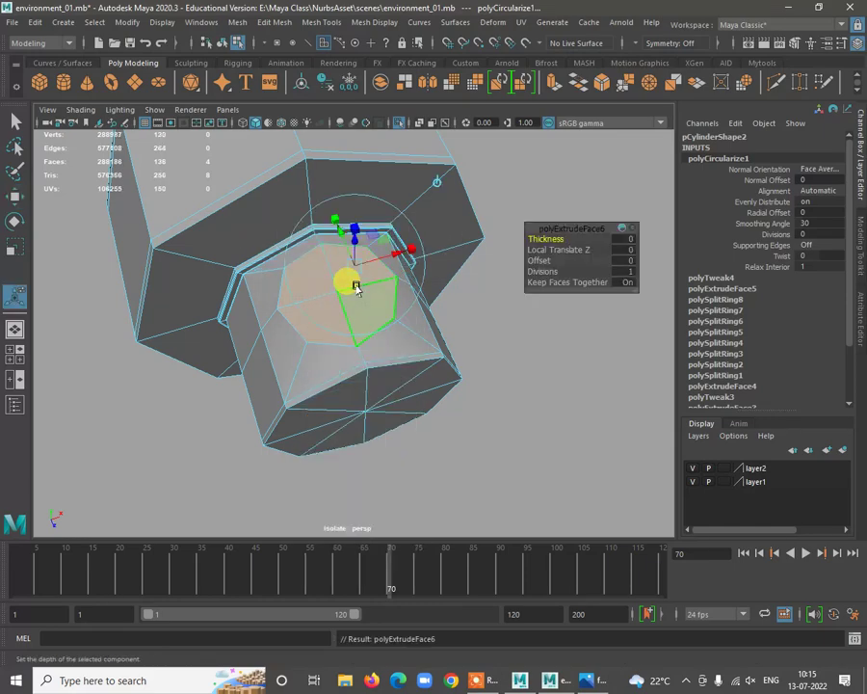
left_click_drag(340, 303, 363, 214)
Draw a CV curve in the side view from the neck's top, arching up and away from the wall and running straight down
key("space")
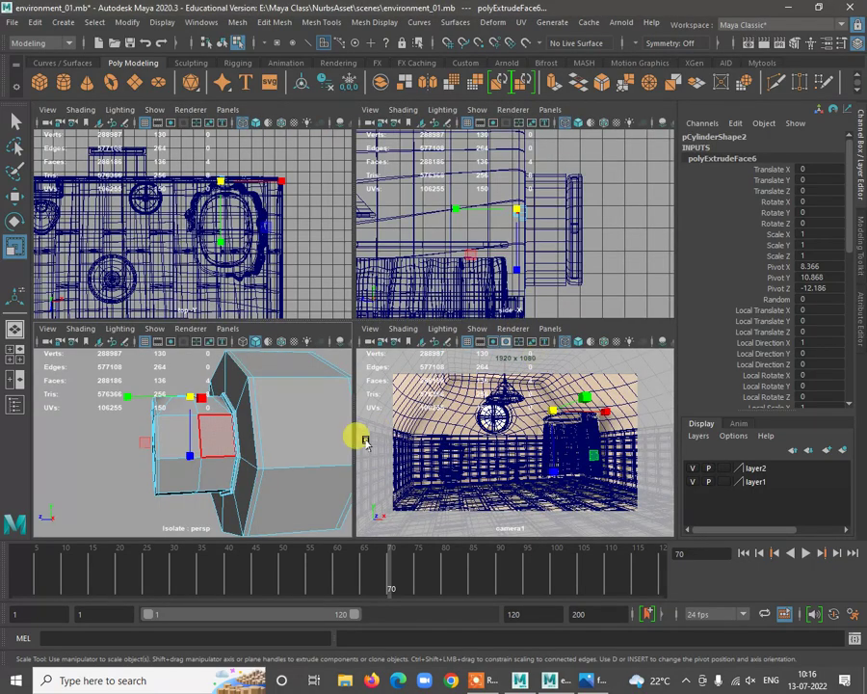
key("space")
right_click_drag(422, 207, 505, 329, "alt")
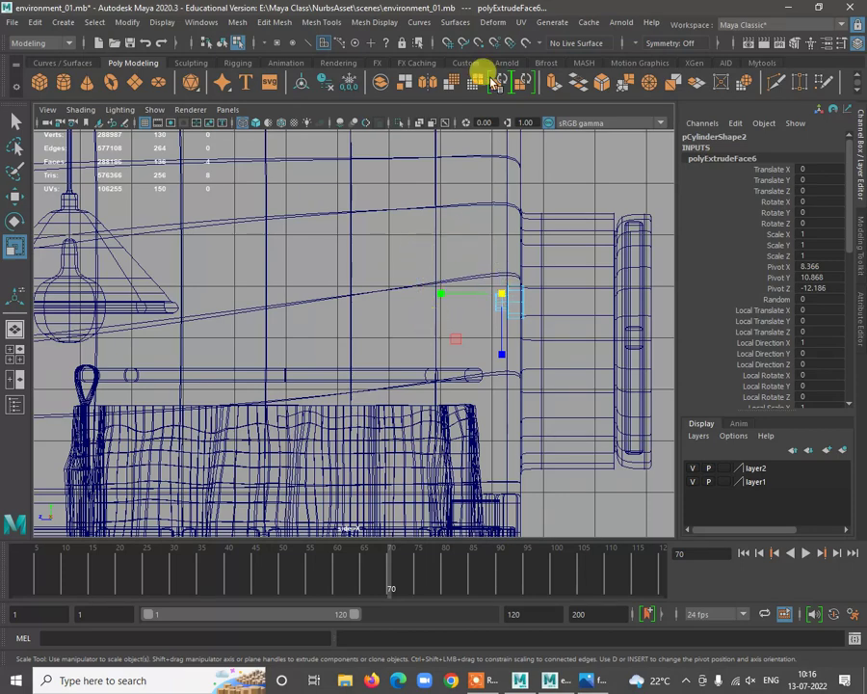
left_click(46, 62)
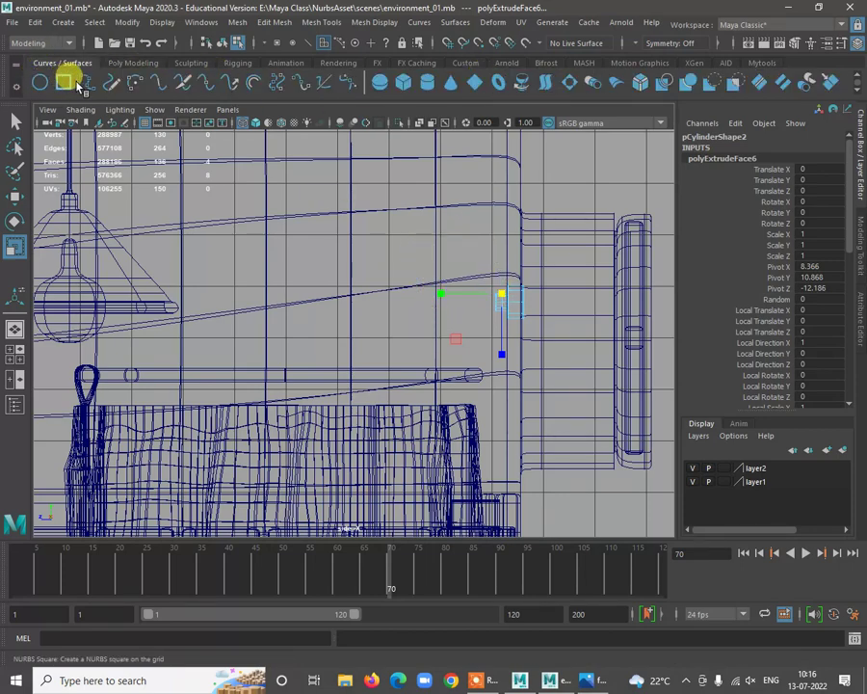
left_click(64, 22)
mouse_move(116, 123)
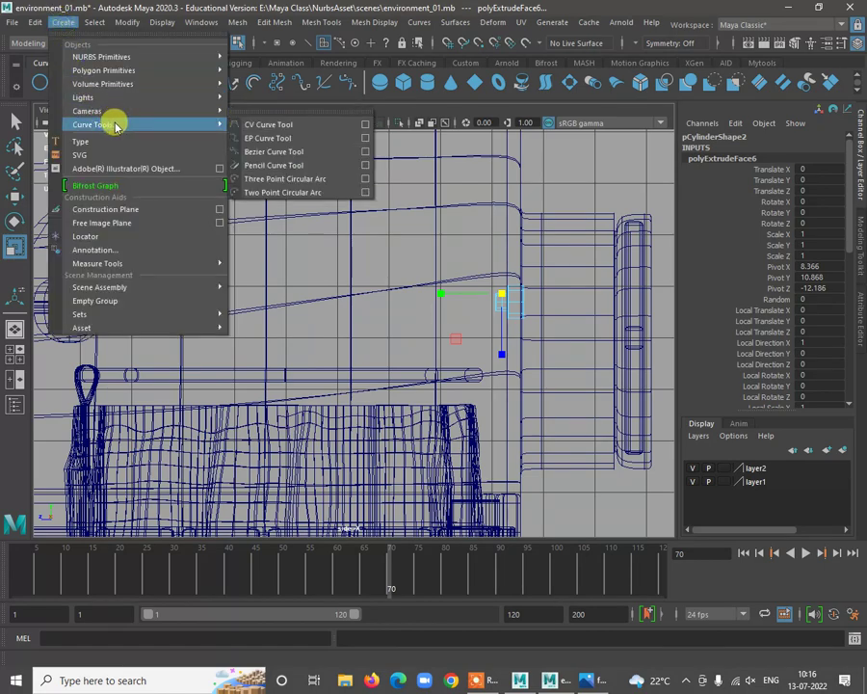
left_click(247, 125)
scroll(510, 352, "up", 6)
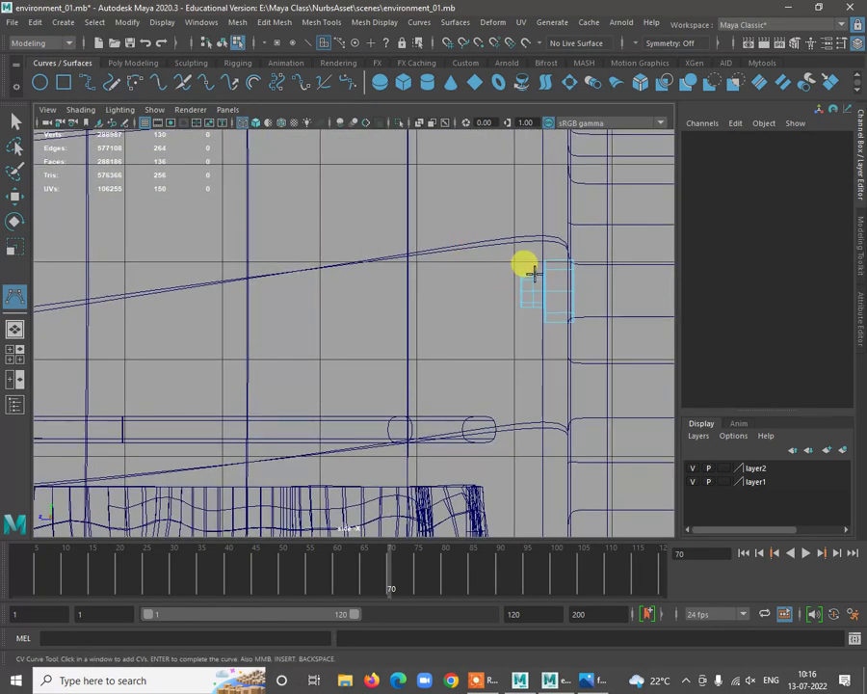
left_click(532, 272)
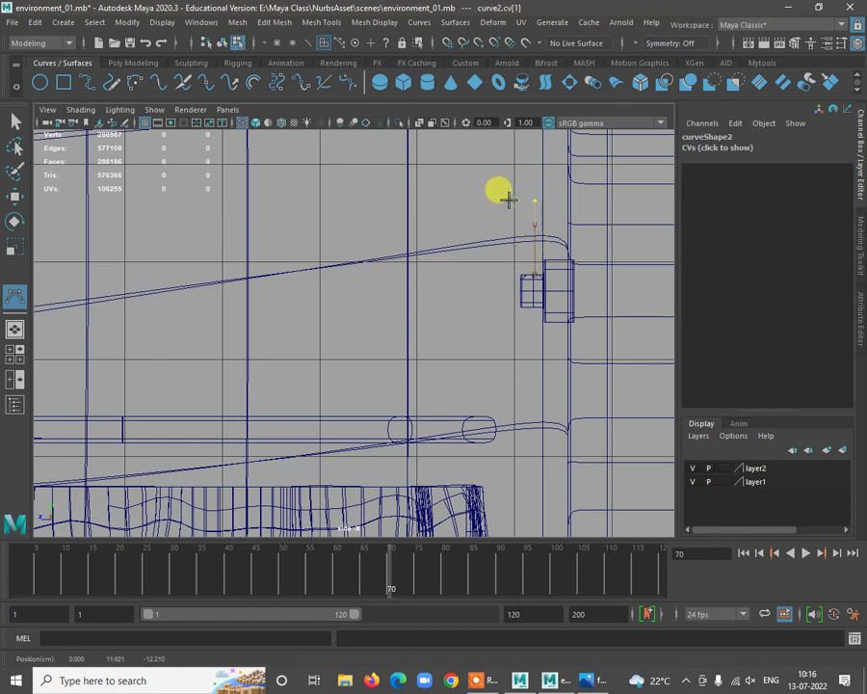
left_click(470, 196)
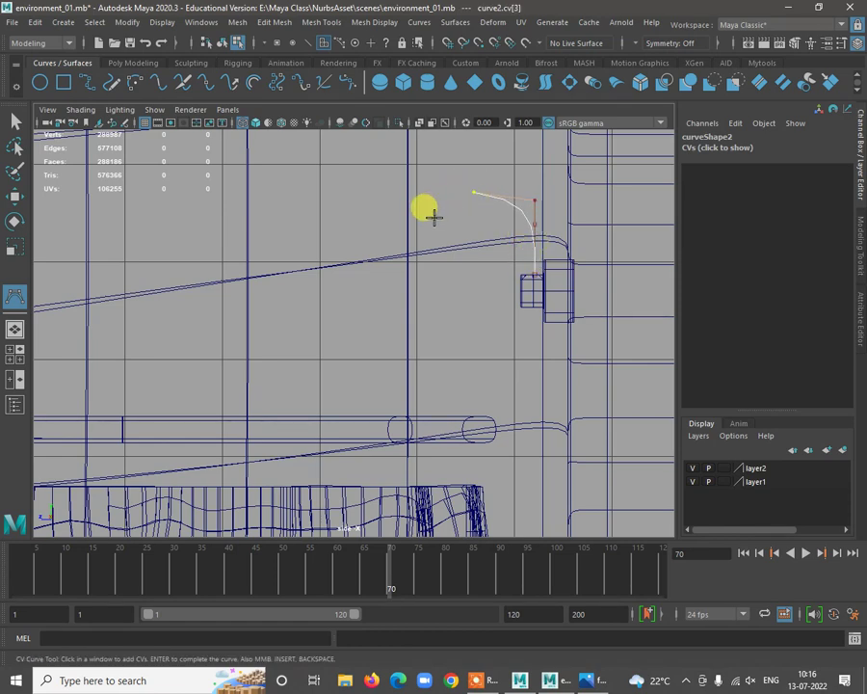
left_click(429, 202)
mouse_move(397, 243)
left_mouse_down()
mouse_move(409, 254)
mouse_move(407, 228)
left_mouse_up()
left_click_drag(411, 302, 413, 324)
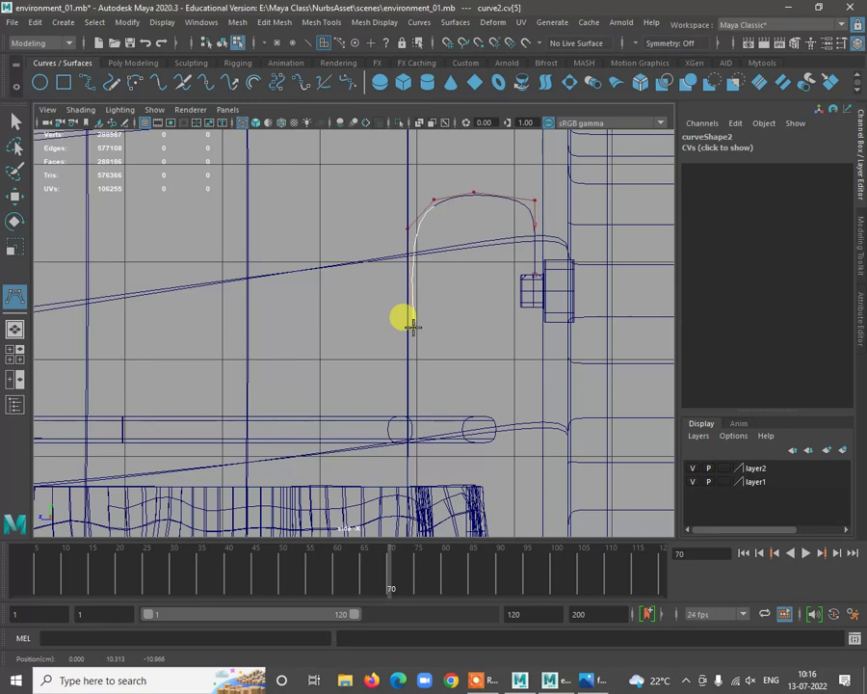
left_click_drag(411, 325, 412, 327)
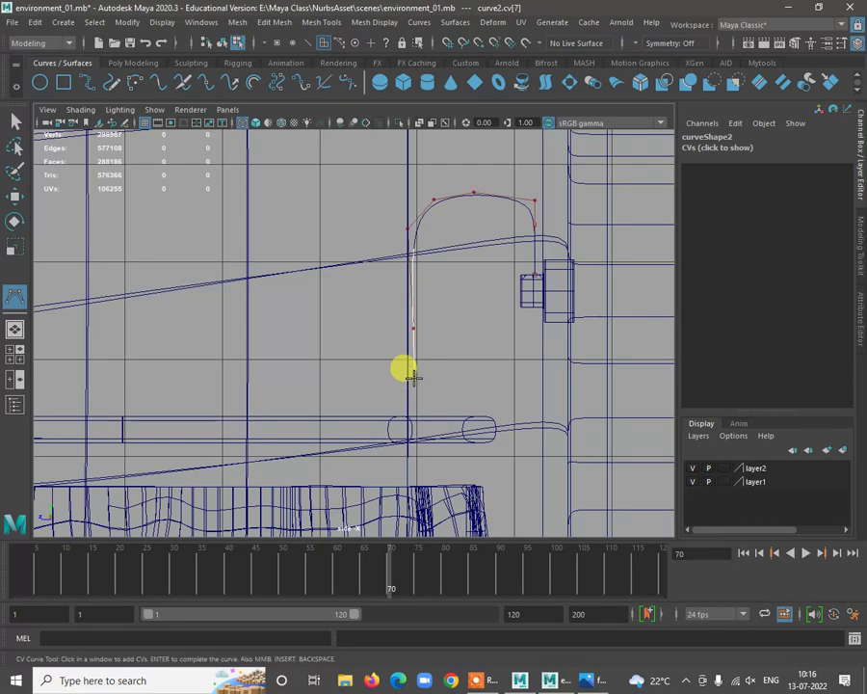
key("r")
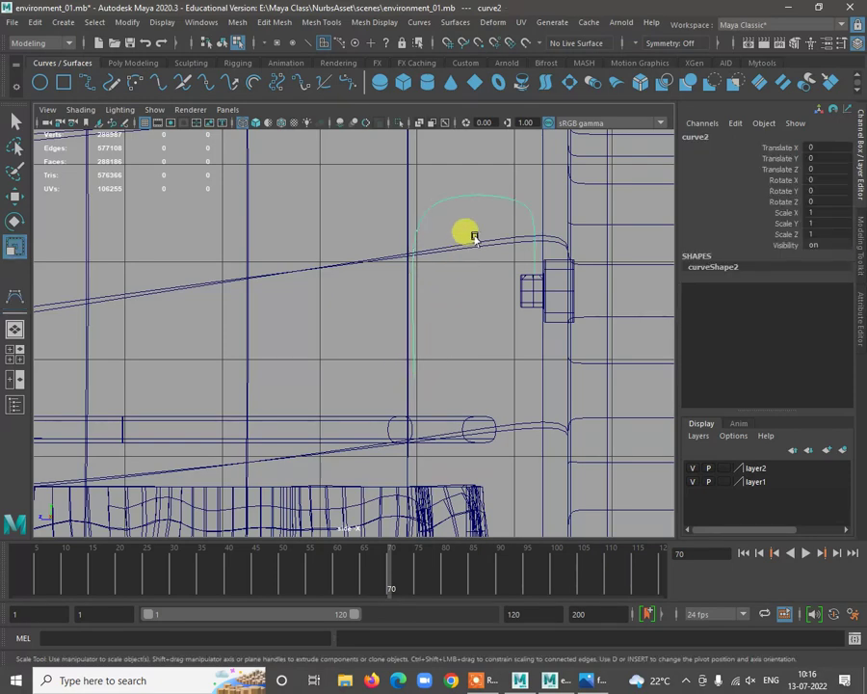
Move the curve's upper corner CV nearest the wall slightly away from the wall to soften the bend above the neck
right_click_drag(506, 198, 402, 192)
scroll(469, 200, "up", 2)
middle_click_drag(512, 262, 462, 287, "alt")
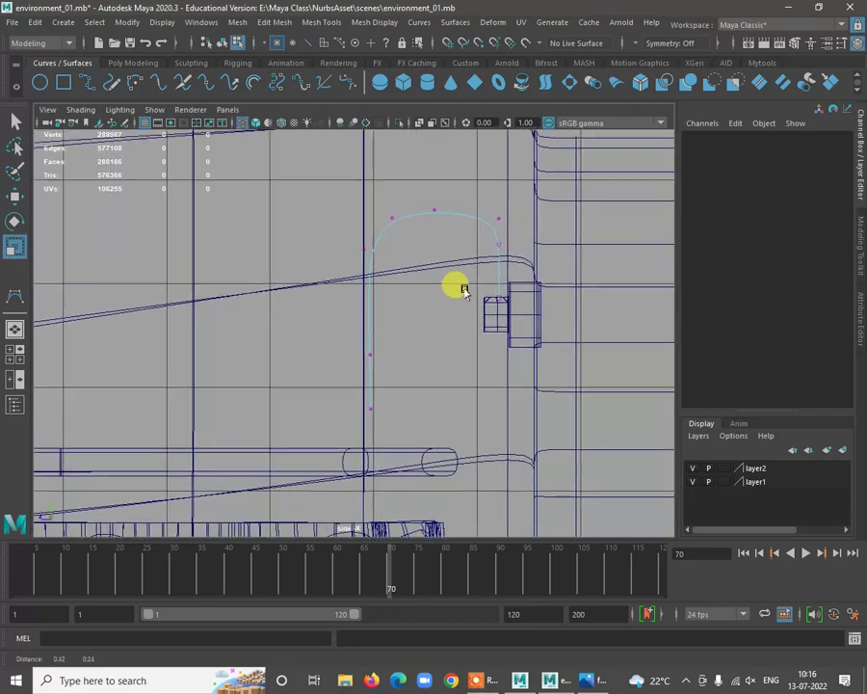
middle_click_drag(440, 165, 420, 192, "alt")
left_click(465, 241)
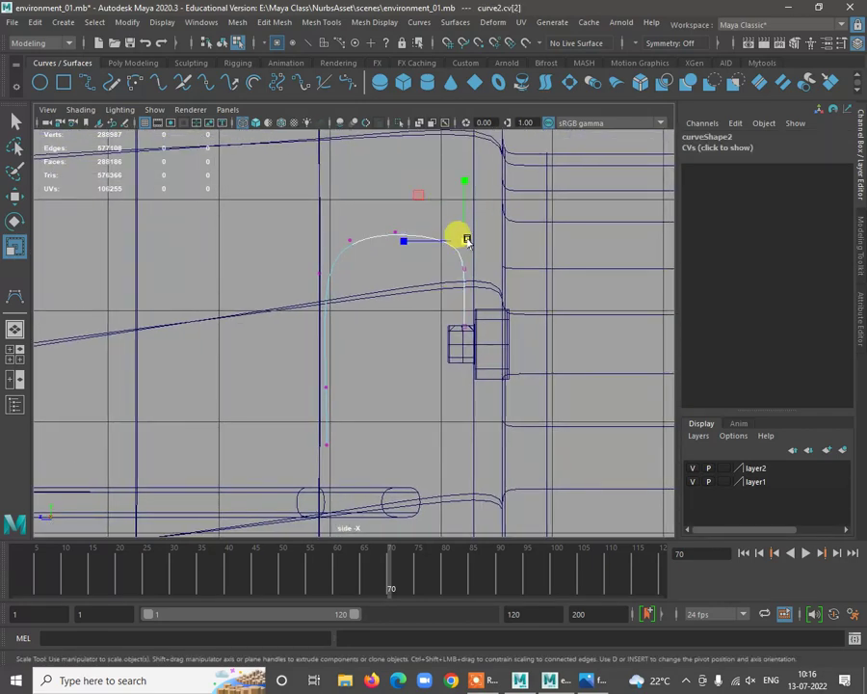
key("w")
left_click_drag(465, 239, 450, 241)
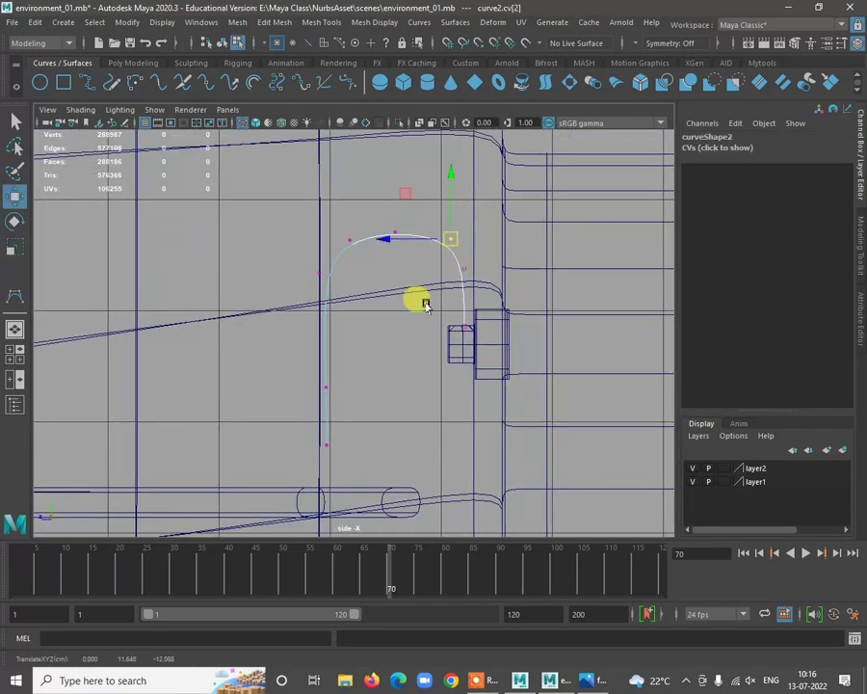
Raise the second-to-last CV on the curve's straight outer leg
left_click_drag(304, 430, 357, 461)
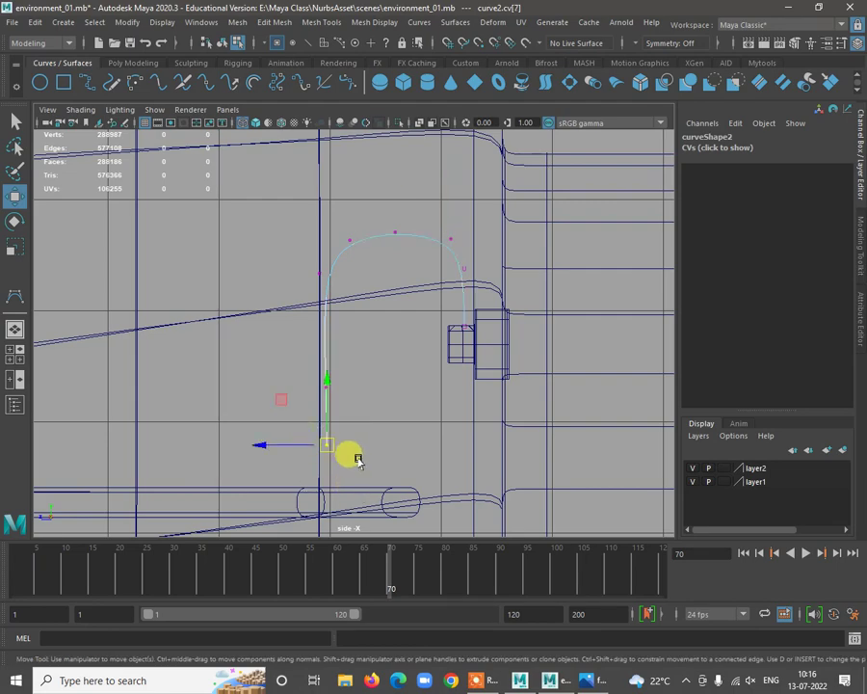
left_click(322, 398)
left_click_drag(338, 416, 337, 417)
left_click_drag(313, 333, 324, 320)
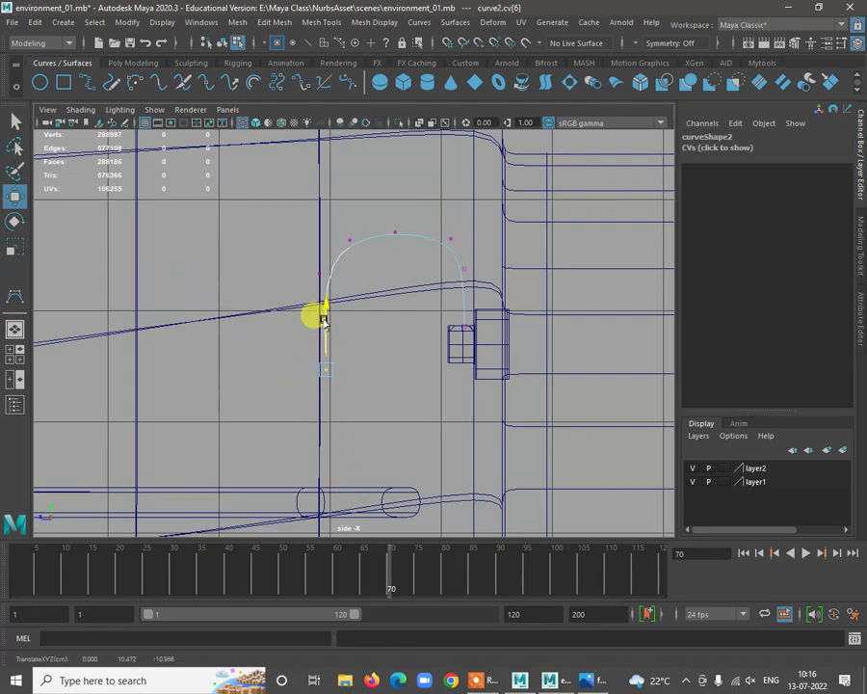
Return to the perspective view and turn off isolation to show the whole bathroom scene
key("space")
key("space")
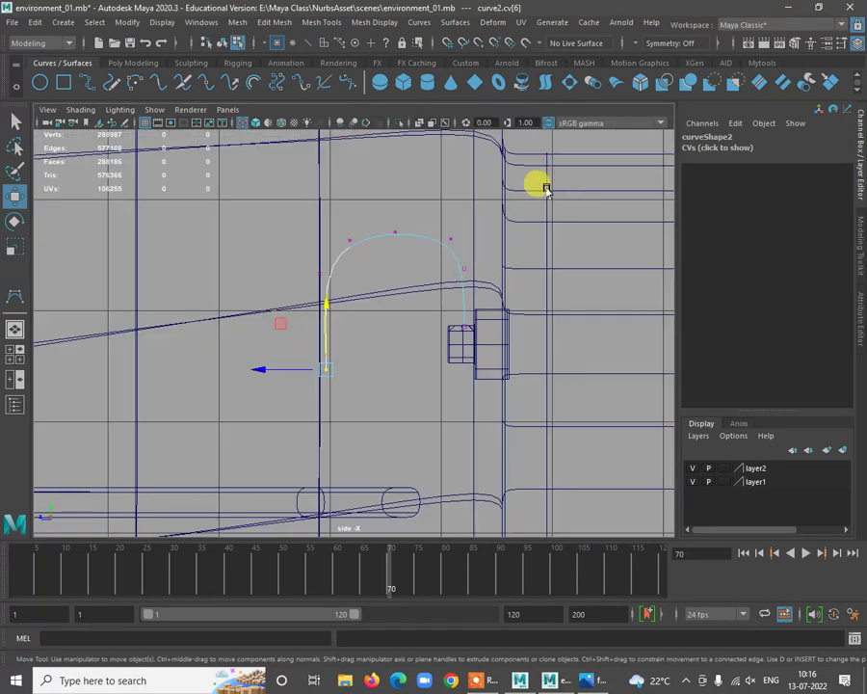
key("space")
key("space")
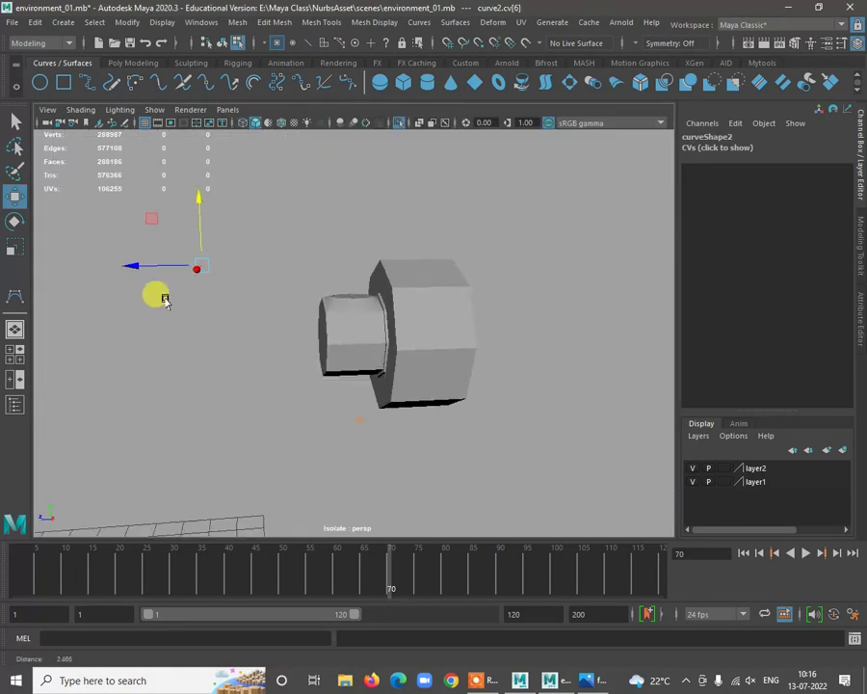
left_click_drag(161, 293, 260, 336, "alt")
left_click_drag(270, 277, 385, 349, "alt")
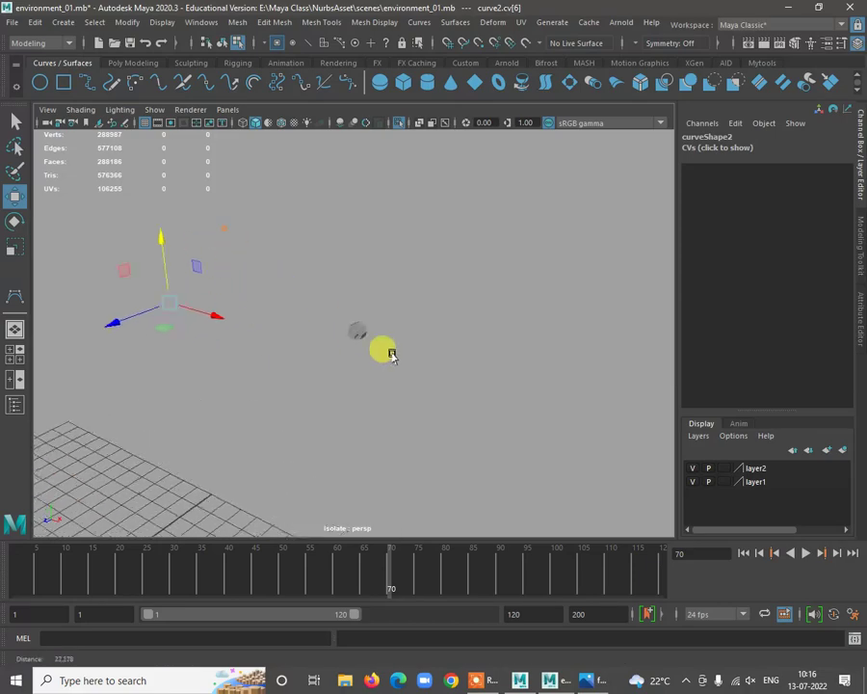
left_click(399, 123)
left_click_drag(358, 296, 248, 291, "alt")
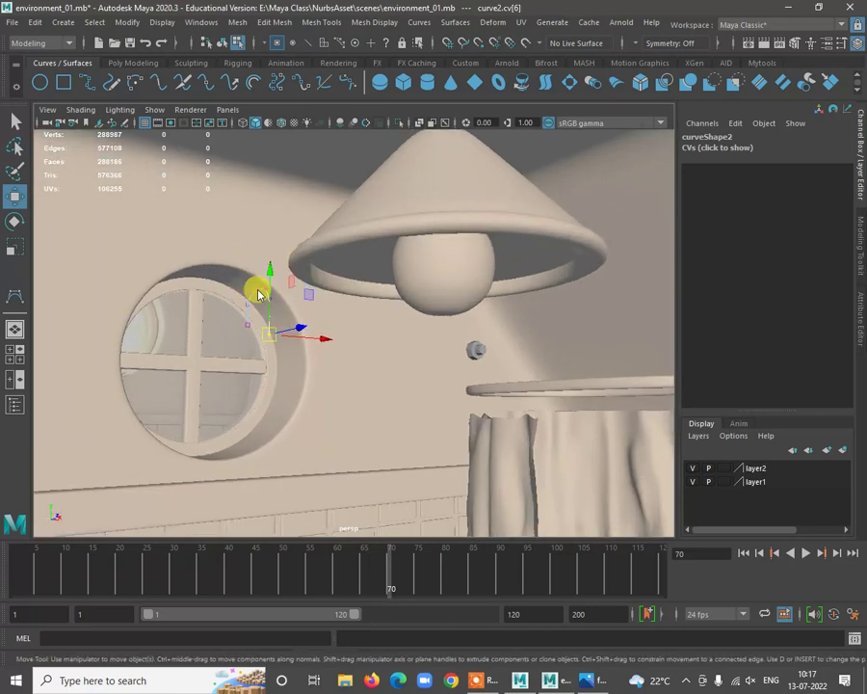
Center the pivot of the whole curve and move it along X to about 8.369, in line with the wall mount
key("F8")
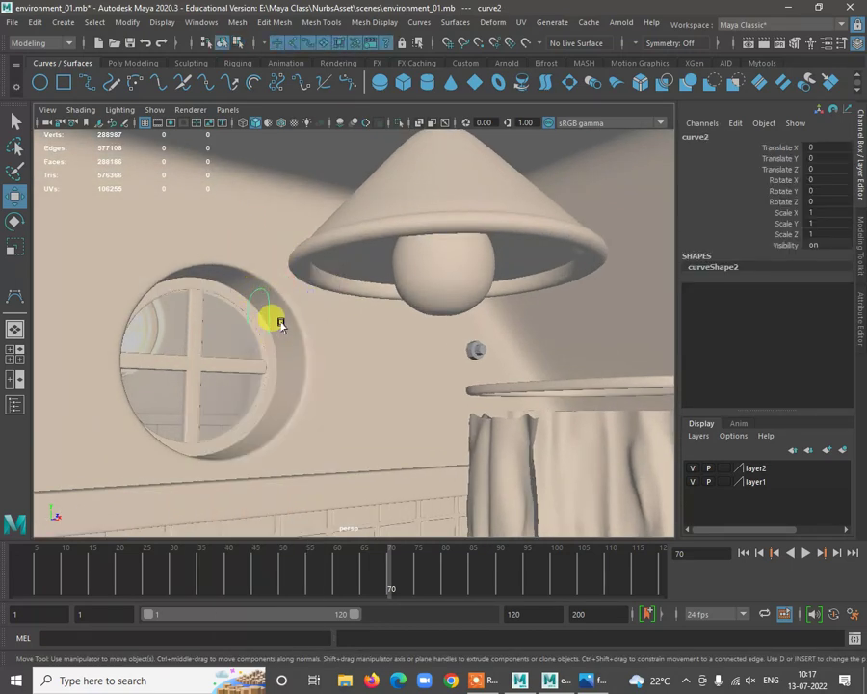
scroll(269, 318, "down", 3)
left_click(127, 22)
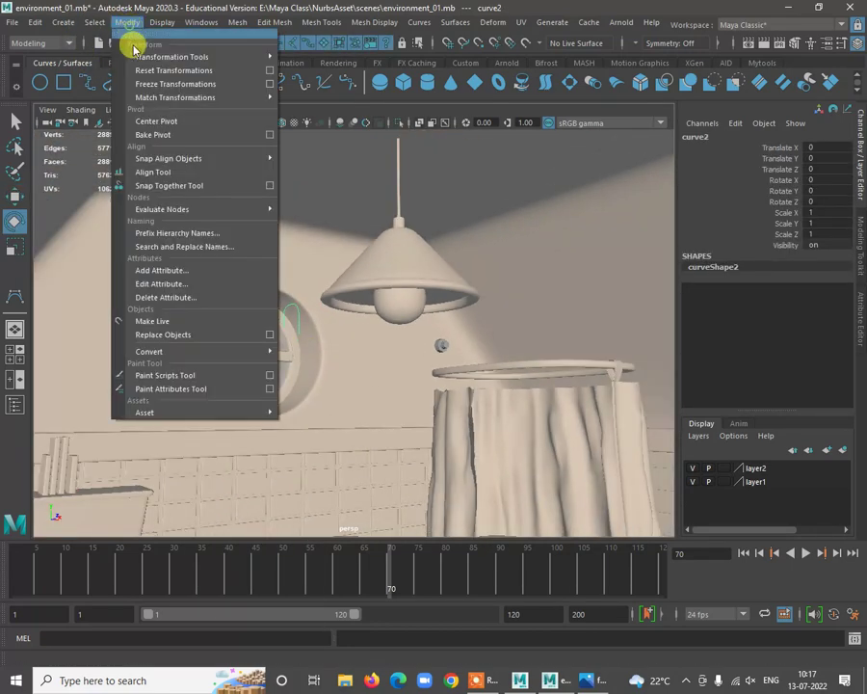
left_click(234, 121)
key("w")
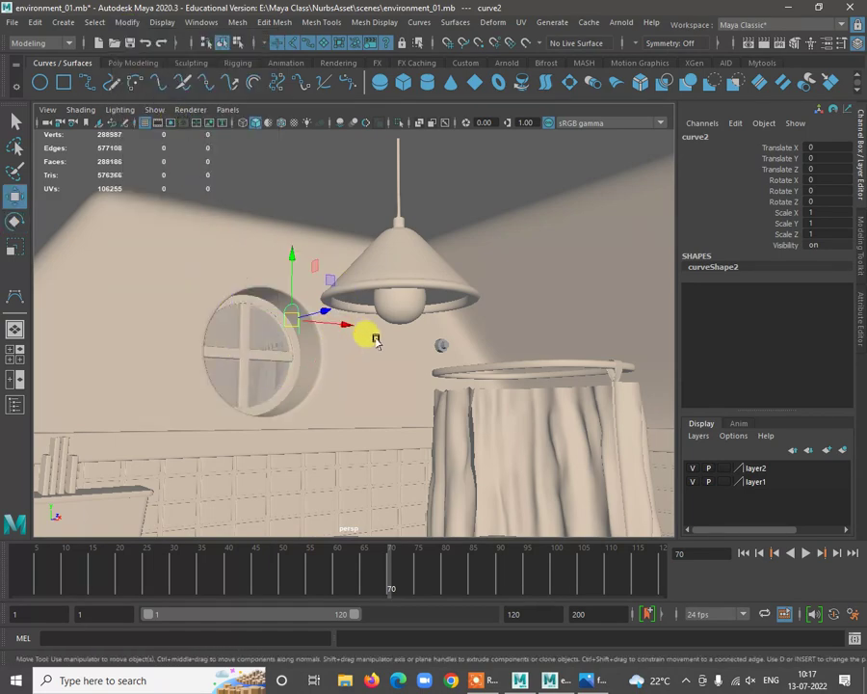
left_click_drag(375, 341, 414, 335)
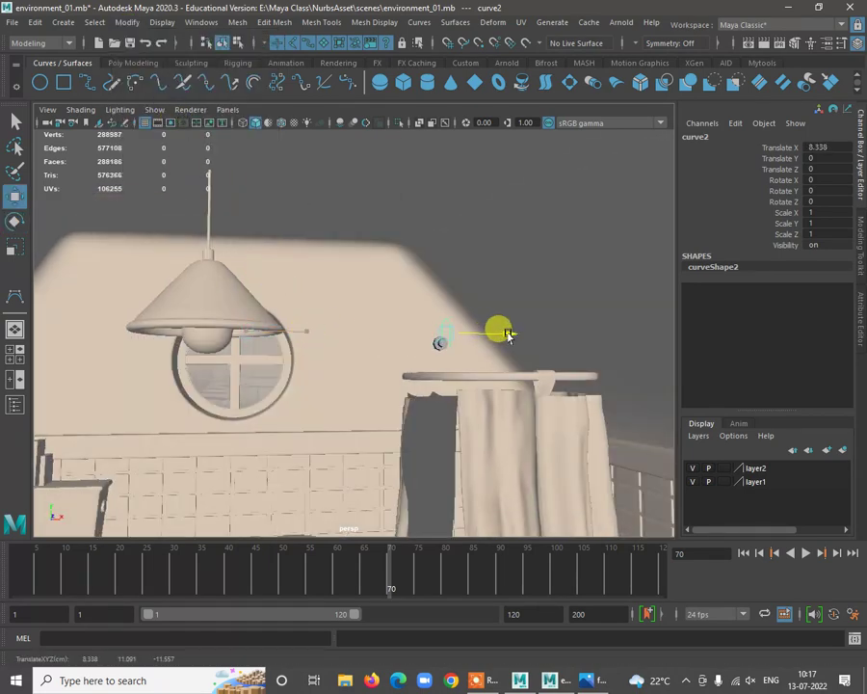
left_click_drag(507, 334, 377, 361, "alt")
right_click_drag(378, 360, 474, 453, "alt")
Isolate the pipe curve together with the shower's wall mount
key("q")
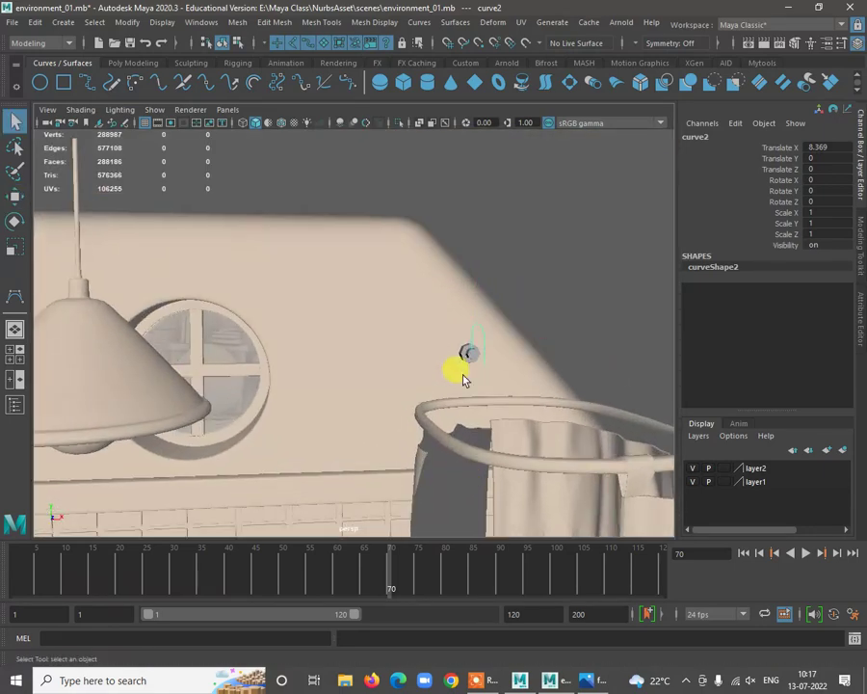
left_click(471, 356)
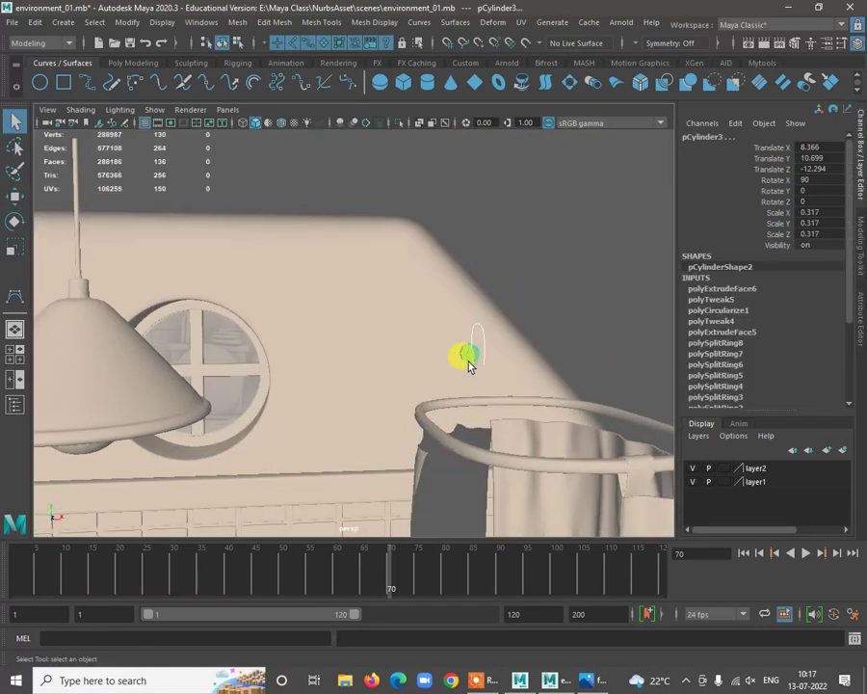
left_click(397, 124)
left_click_drag(506, 393, 358, 484, "alt")
middle_click_drag(360, 480, 425, 433, "alt")
right_click_drag(310, 306, 414, 501, "alt")
middle_click_drag(361, 511, 399, 391, "alt")
Shift the curve 0.025 along Z to align its start with the neck's top opening
left_click(373, 279)
right_click_drag(376, 337, 338, 323, "alt")
left_click_drag(371, 325, 366, 366, "alt")
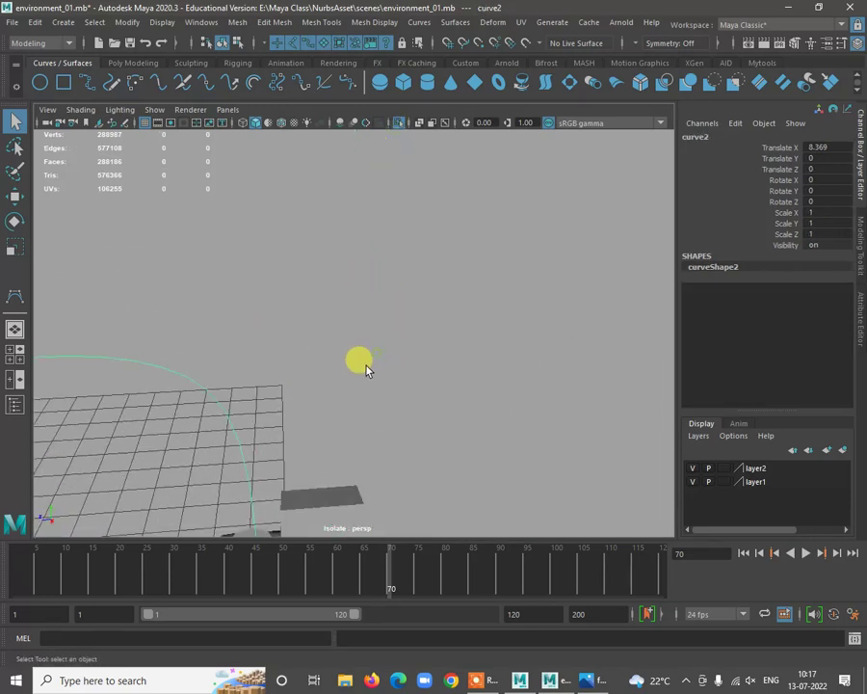
right_click_drag(366, 368, 340, 347, "alt")
left_click_drag(339, 351, 397, 305, "alt")
key("w")
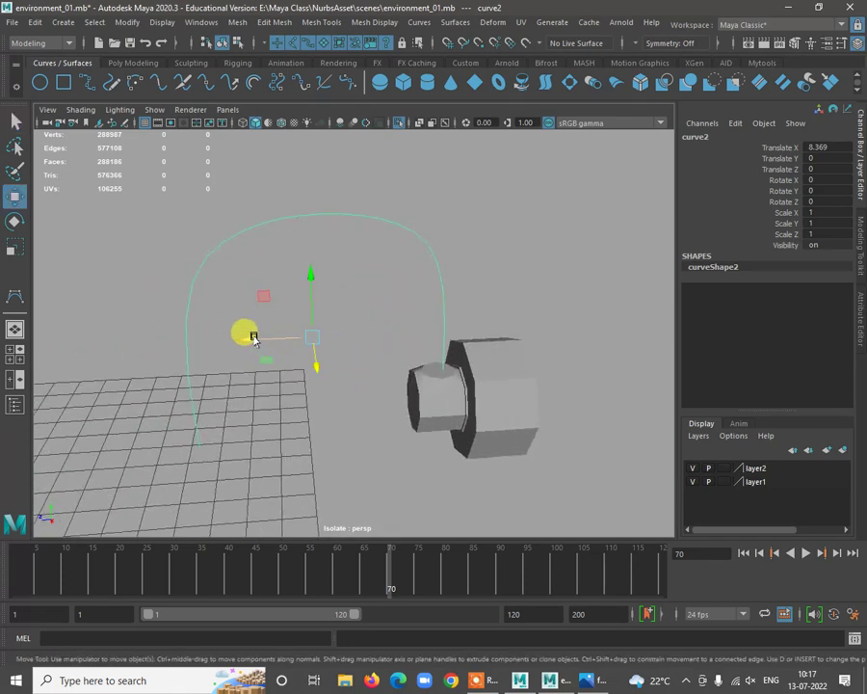
left_click_drag(254, 337, 247, 337)
Extrude the four circular faces on top of the neck along the curve with 14 divisions to form the bent pipe
left_click(446, 390)
right_click_drag(442, 370, 475, 397)
left_click_drag(474, 398, 318, 332, "alt")
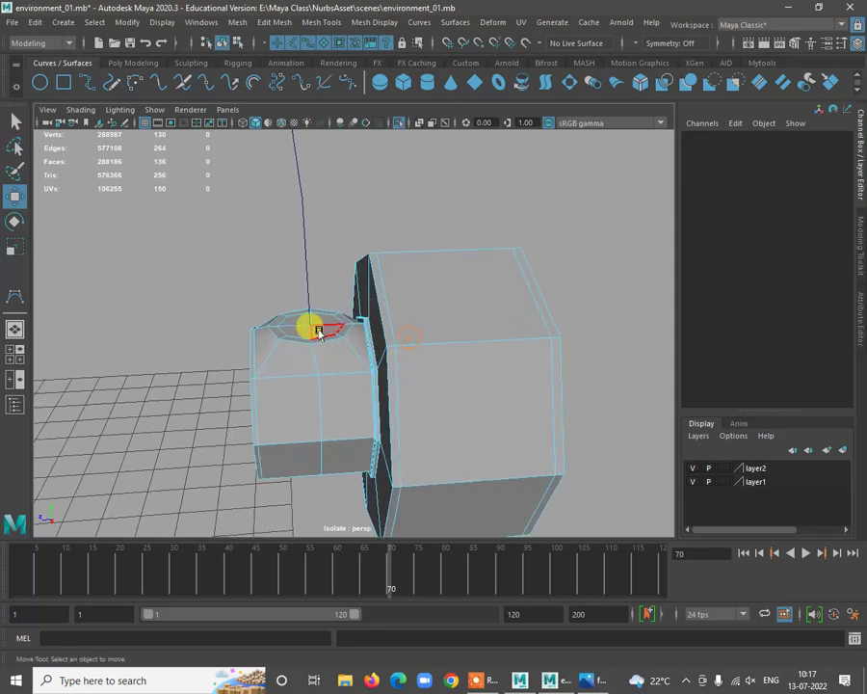
left_click(298, 331)
key("q")
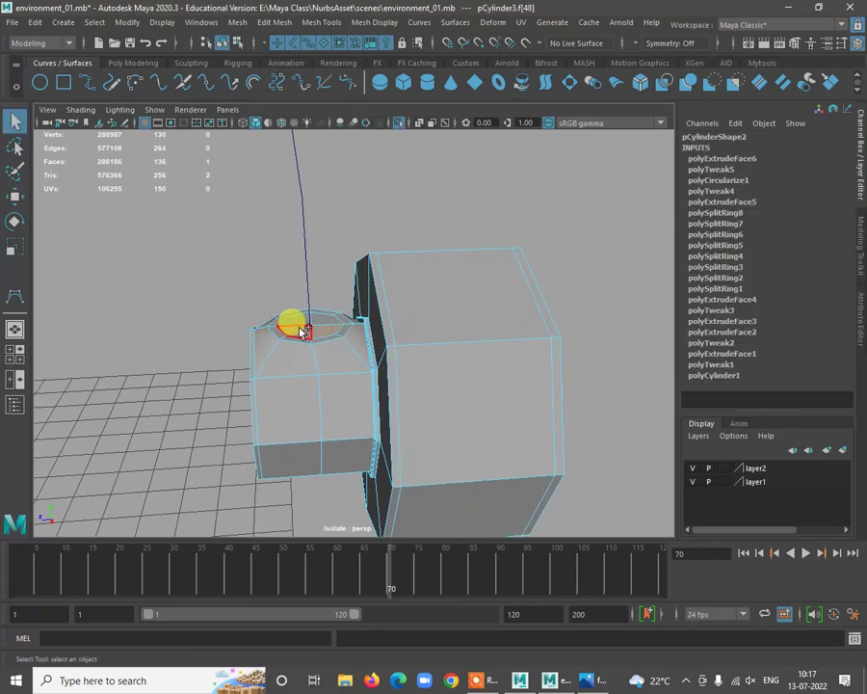
left_click(307, 252, "shift")
right_click_drag(342, 281, 290, 279, "alt")
left_click_drag(290, 278, 313, 272, "alt")
right_click_drag(436, 204, 436, 206, "shift")
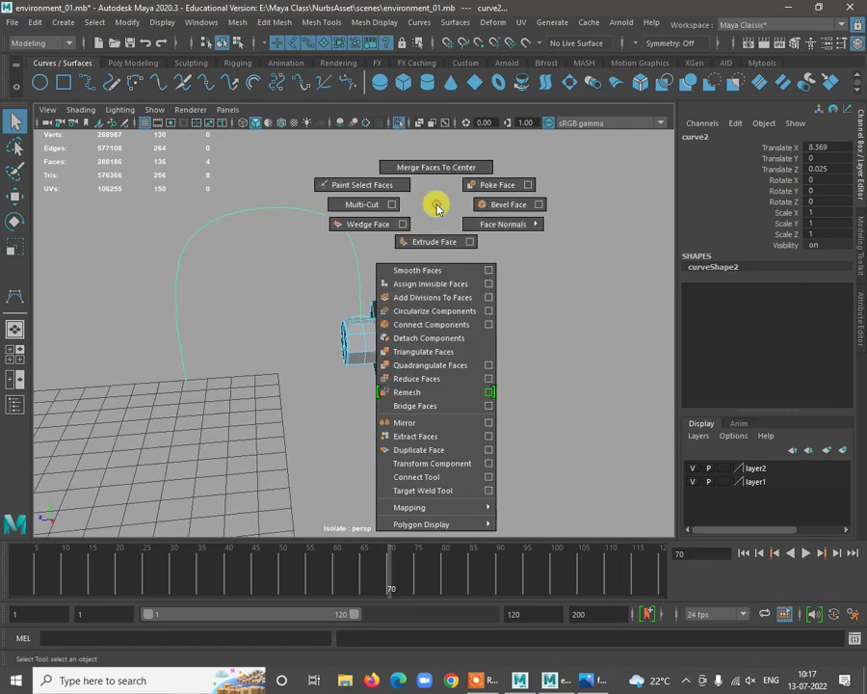
left_click(431, 241)
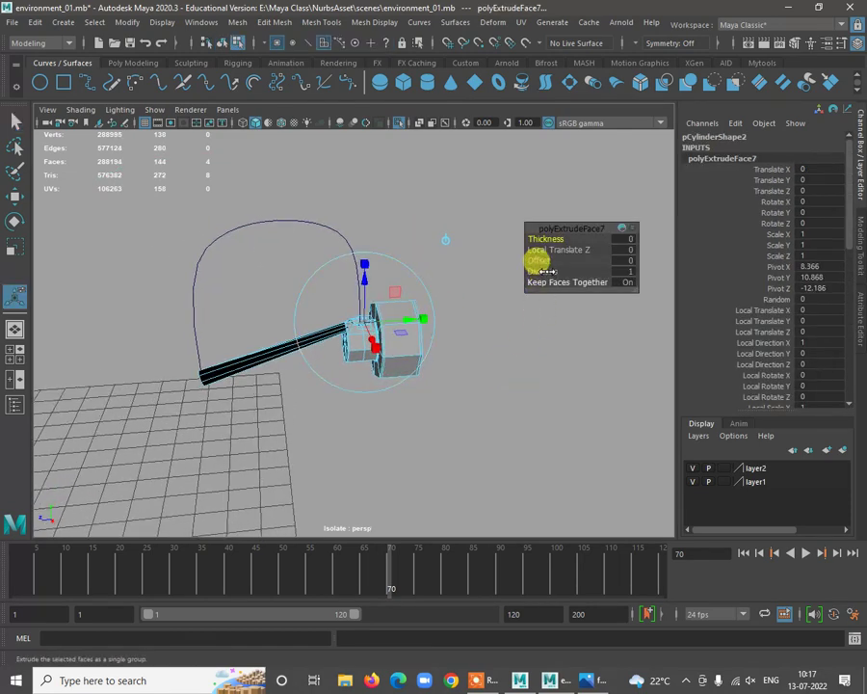
left_click_drag(539, 270, 621, 269)
left_click_drag(293, 290, 308, 204, "alt")
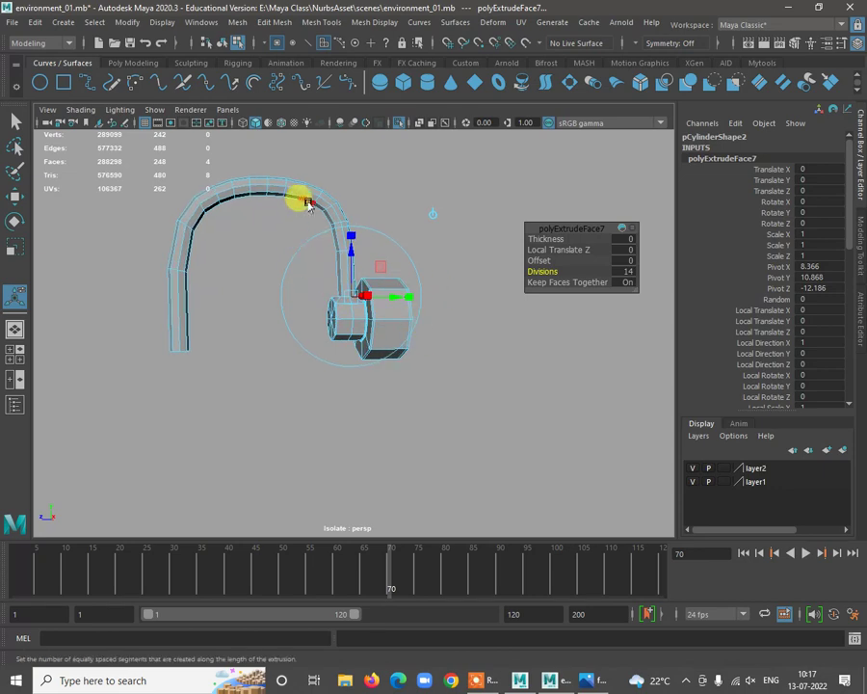
Leave face editing, show the model in wireframe, and select the curve inside the pipe
right_click_drag(308, 204, 380, 176)
left_click(295, 196)
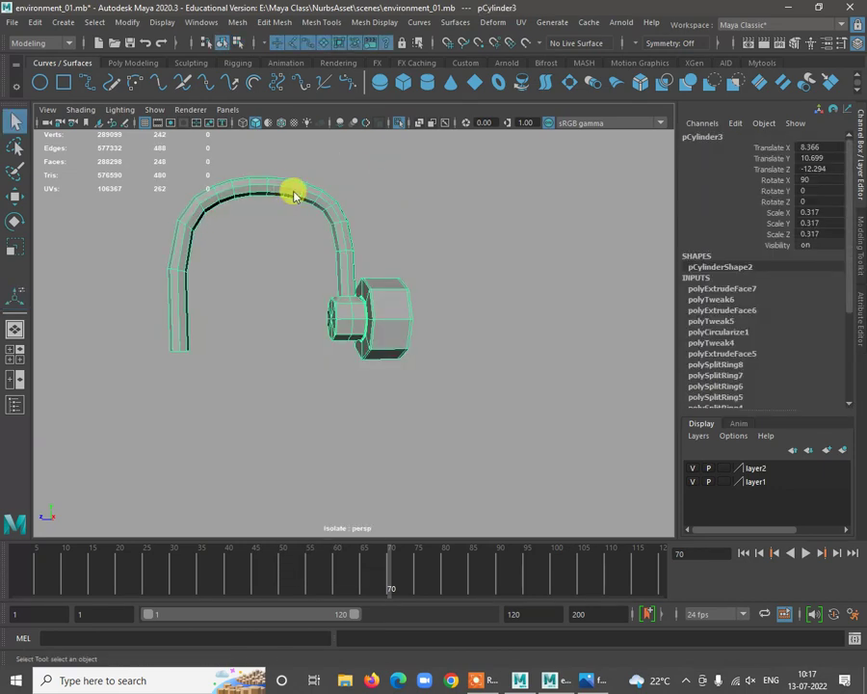
right_click_drag(295, 196, 361, 172)
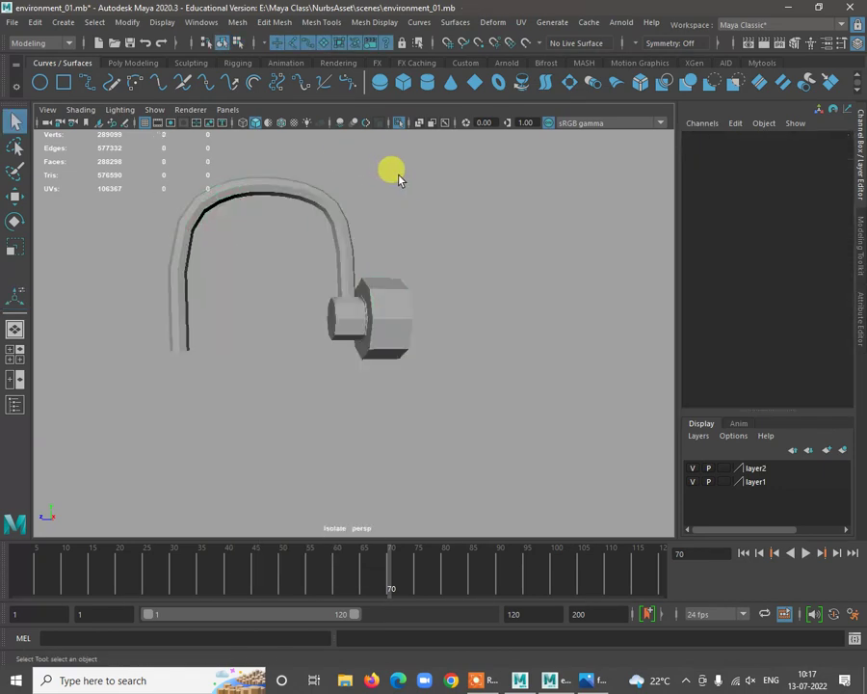
key("4")
left_click_drag(333, 228, 408, 310, "alt")
left_click(354, 289)
left_click(359, 293)
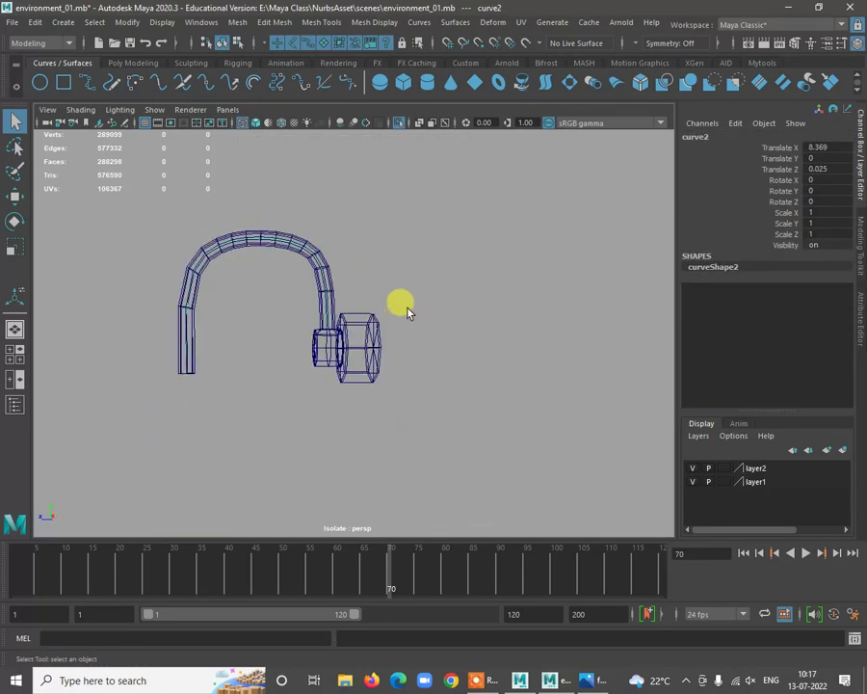
Raise the CV at the top of the curve to give the pipe a rounder arch
right_click_drag(431, 230, 320, 226)
scroll(294, 219, "up", 2)
middle_click_drag(316, 246, 403, 276, "alt")
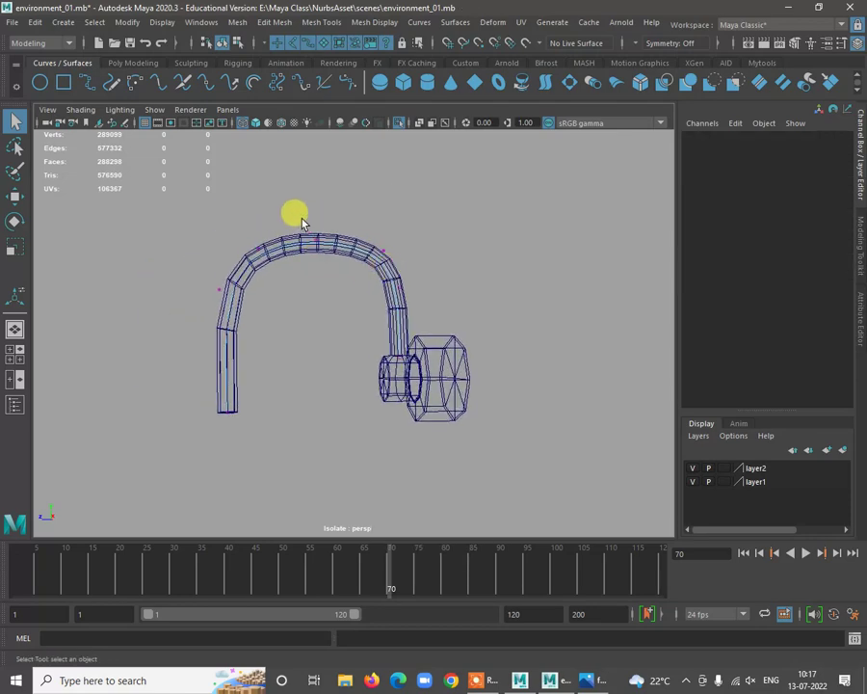
left_click_drag(302, 220, 343, 272)
key("w")
left_click_drag(314, 207, 316, 187)
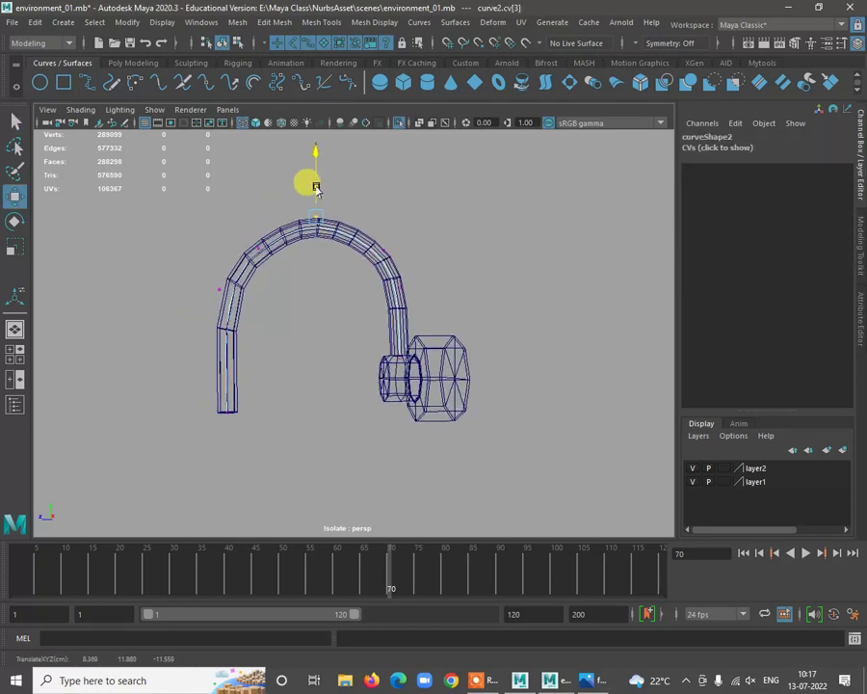
Move the CV on the arch's outer shoulder up and outward, and lower the CV above the neck
left_click_drag(242, 234, 214, 253)
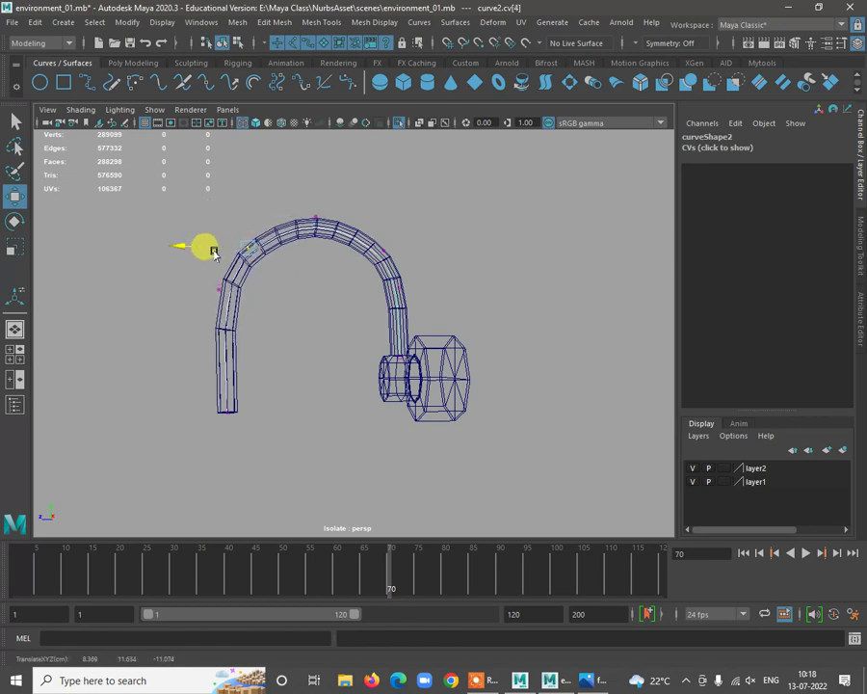
left_click_drag(246, 212, 249, 199)
left_click_drag(220, 250, 195, 244)
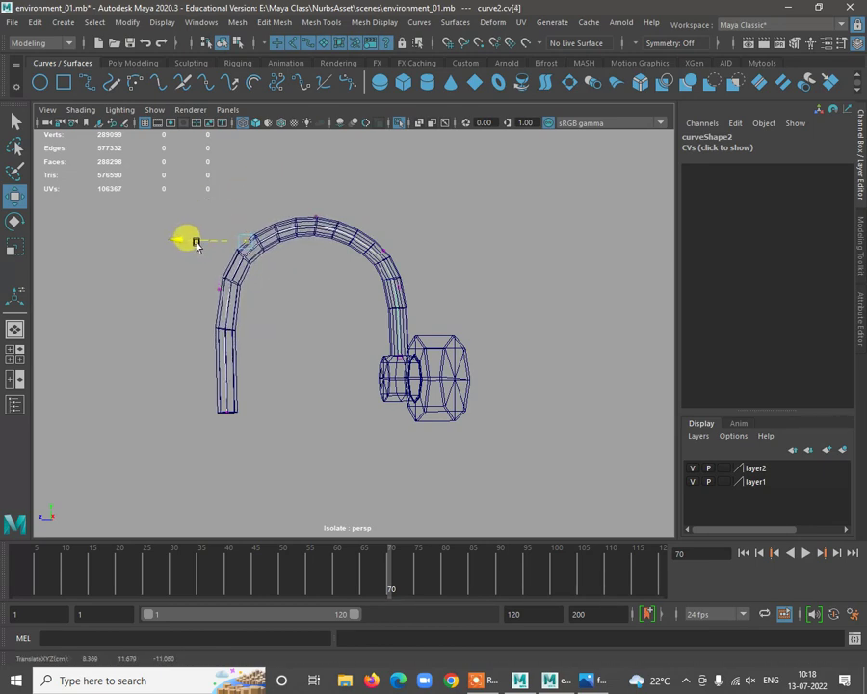
left_click_drag(251, 289, 321, 286, "alt")
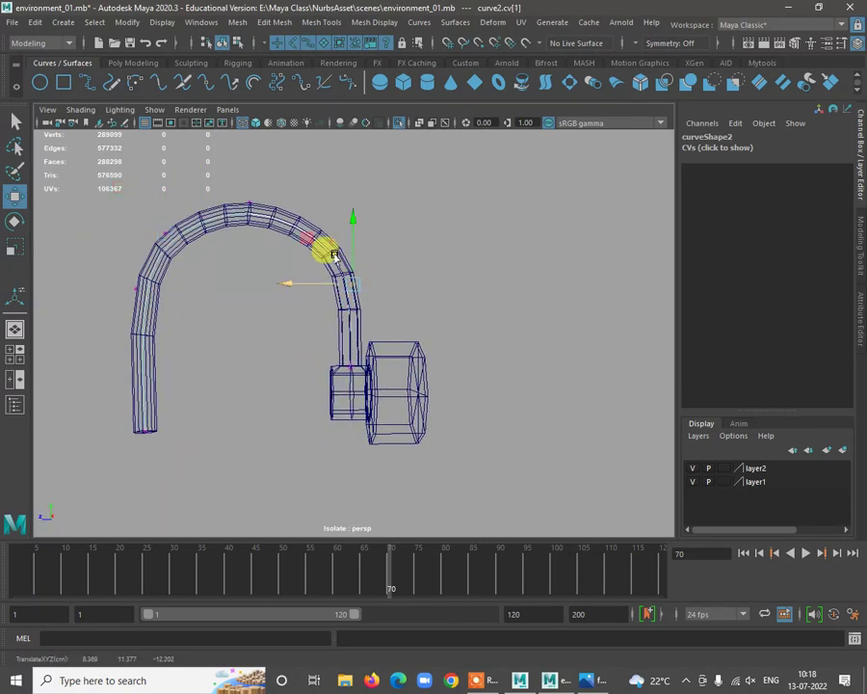
left_click_drag(350, 218, 347, 252)
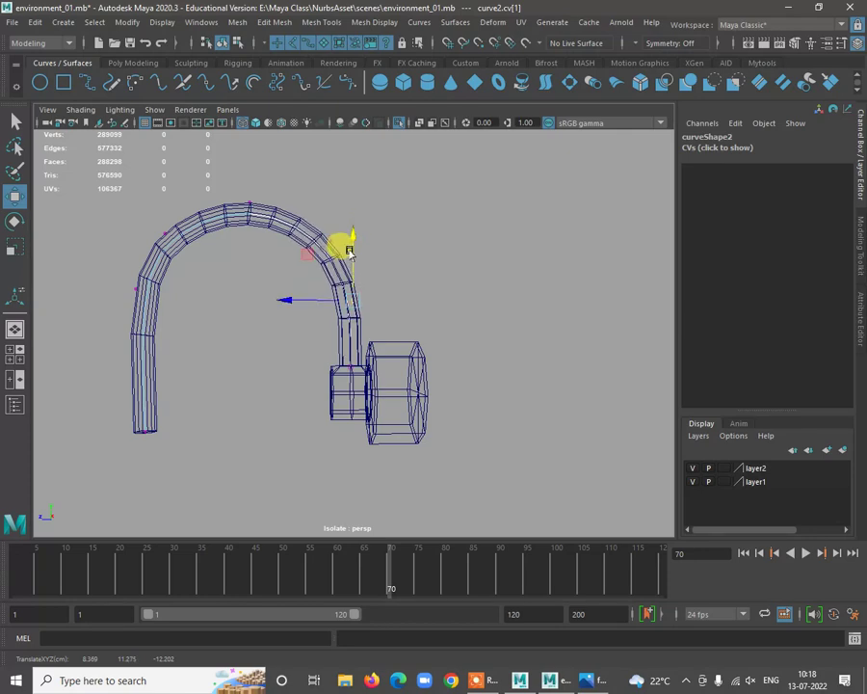
Select the wall mount and pipe mesh as an object and turn on its smooth preview
right_click_drag(316, 240, 387, 219)
left_click(410, 400)
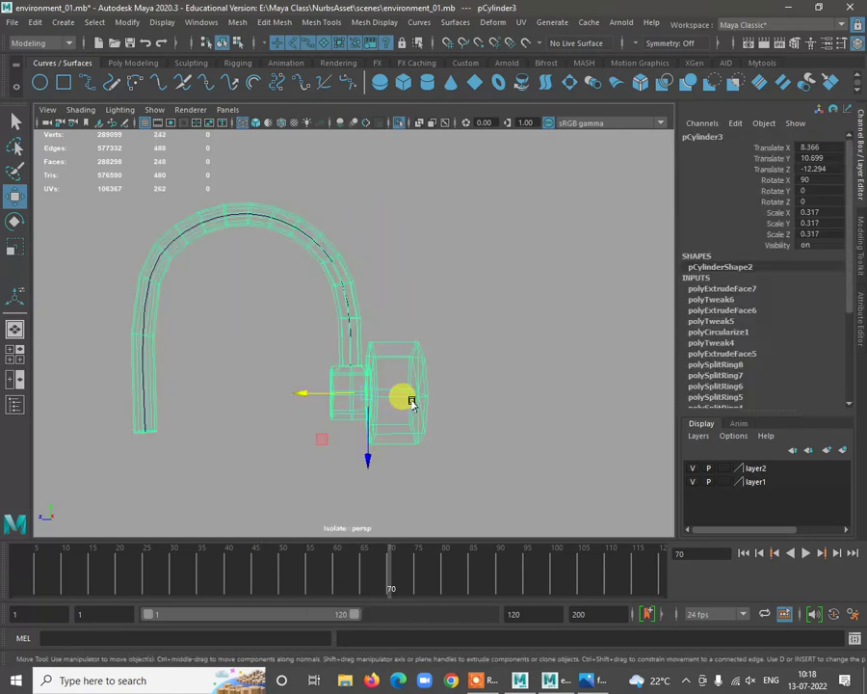
key("3")
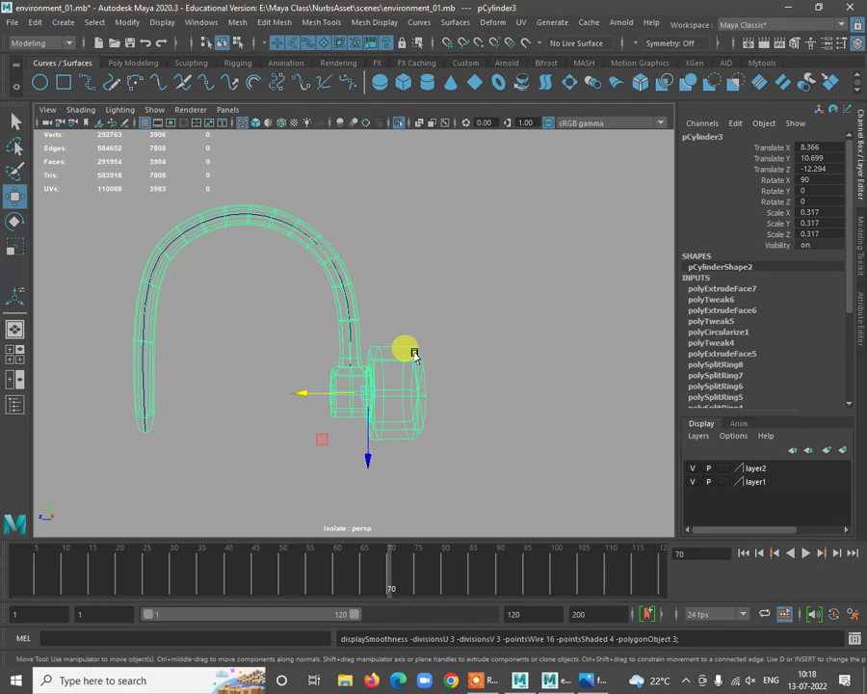
Examine the smoothed shower pipe and its wall mount in shaded display from several angles
key("5")
left_click(447, 343)
right_click_drag(446, 343, 281, 416, "alt")
left_click_drag(281, 416, 498, 440, "alt")
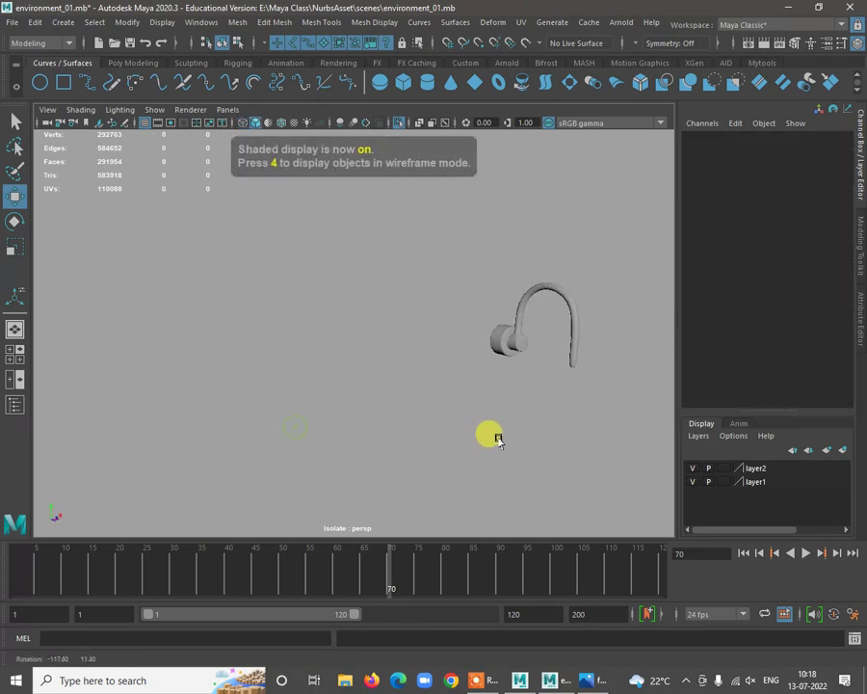
middle_click_drag(498, 411, 388, 424, "alt")
right_click_drag(349, 314, 383, 427, "alt")
left_click_drag(318, 424, 427, 417, "alt")
right_click_drag(307, 329, 395, 461, "alt")
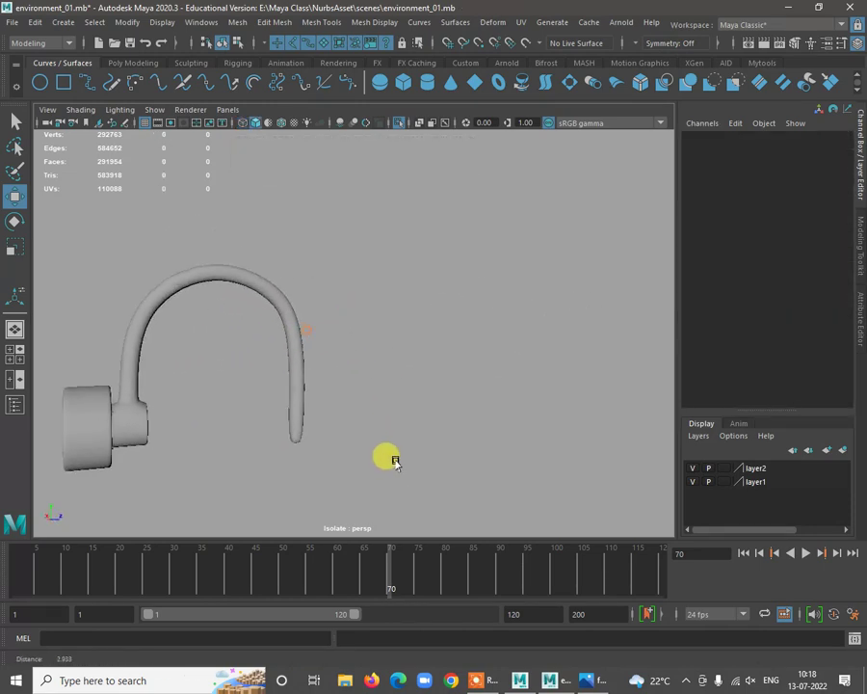
middle_click_drag(389, 391, 480, 329, "alt")
right_click_drag(377, 295, 428, 429, "alt")
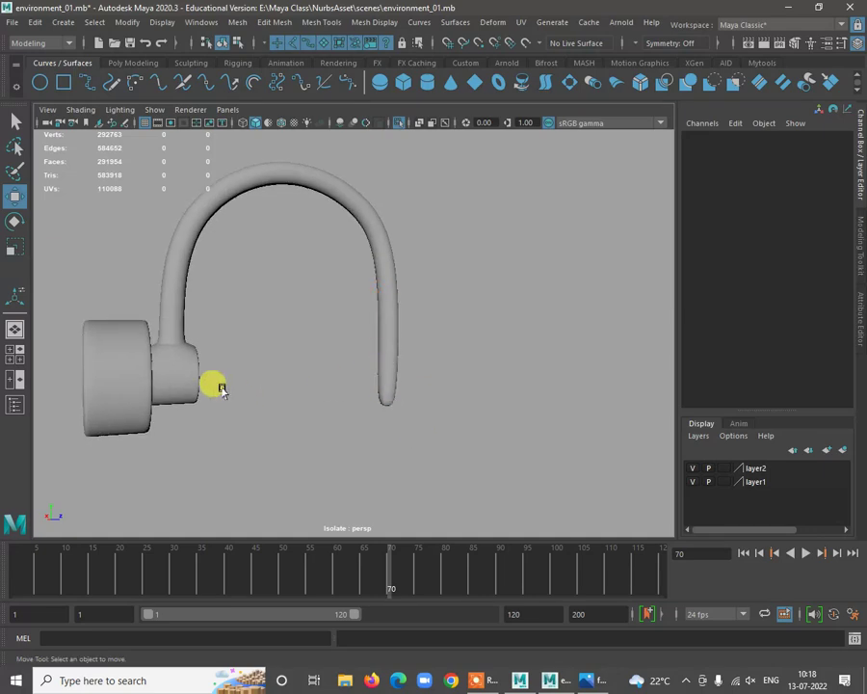
right_click_drag(221, 388, 310, 373, "alt")
left_click_drag(317, 395, 231, 404, "alt")
Turn off smooth preview on the shower pipe and insert an edge loop close to the connector's outer rim
left_click(269, 361)
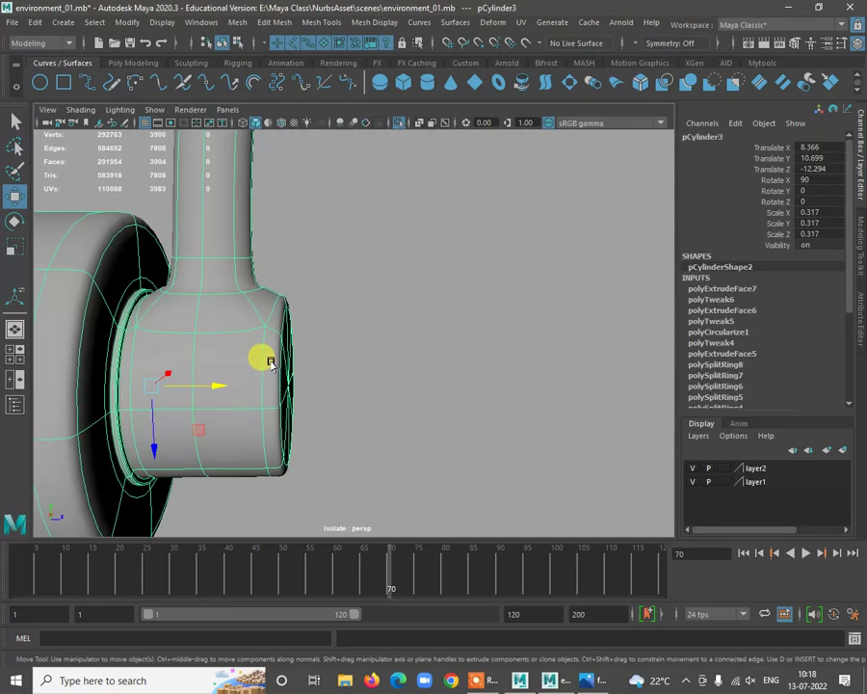
key("1")
right_click_drag(260, 299, 313, 436, "alt")
left_click_drag(281, 373, 279, 310, "alt")
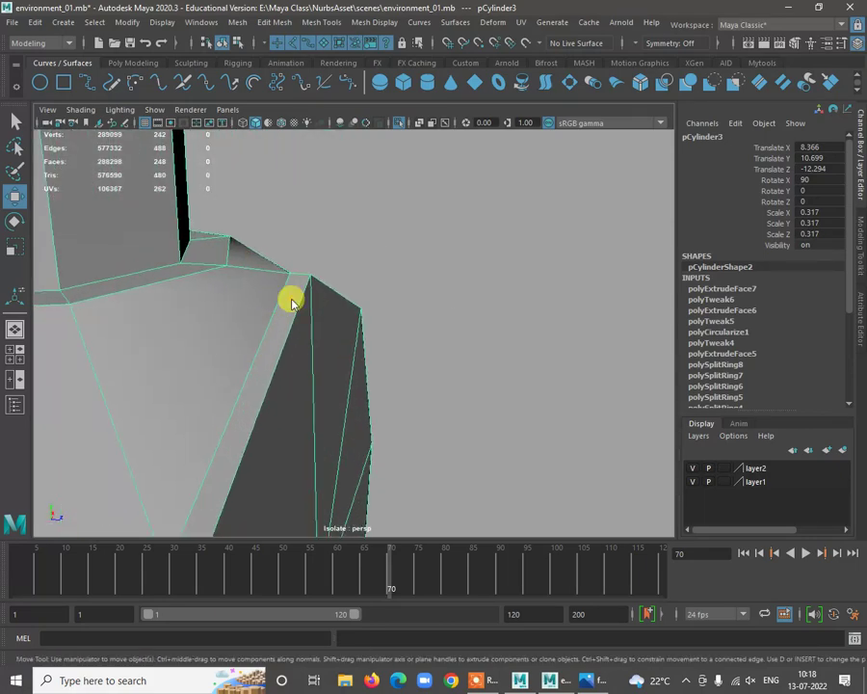
right_click_drag(292, 302, 241, 306, "shift")
left_click_drag(299, 273, 301, 274)
Insert an edge loop around the upright pipe just above its junction with the connector
right_click_drag(347, 338, 257, 318, "alt")
middle_click_drag(303, 330, 349, 276, "alt")
left_click_drag(350, 277, 229, 385, "alt")
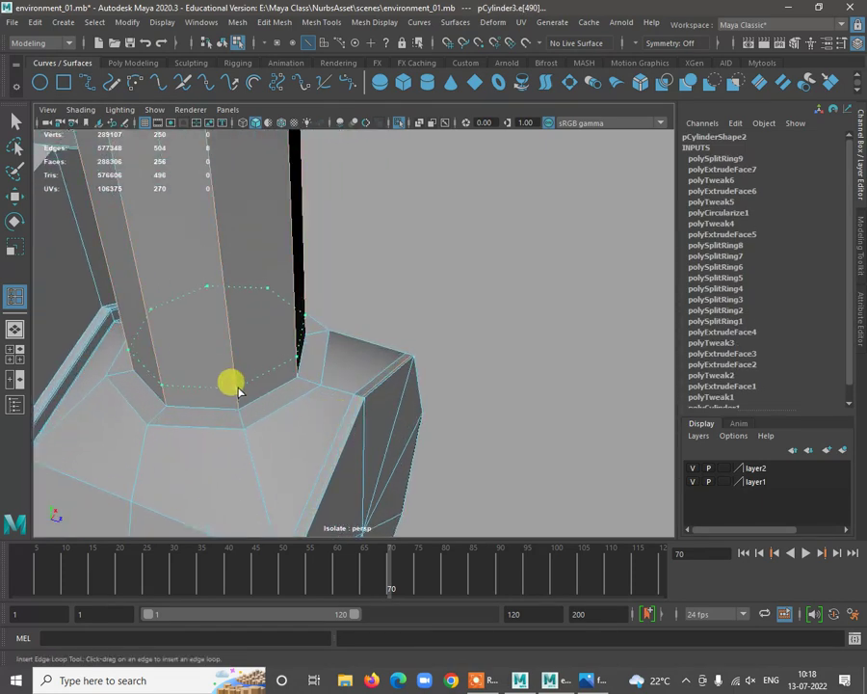
left_click(240, 399)
Insert an edge loop close to the pipe's free end, then return to object mode with smooth preview on
right_click_drag(408, 468, 168, 329, "alt")
left_click_drag(168, 330, 376, 325, "alt")
middle_click_drag(375, 325, 284, 265, "alt")
right_click_drag(326, 252, 454, 335, "alt")
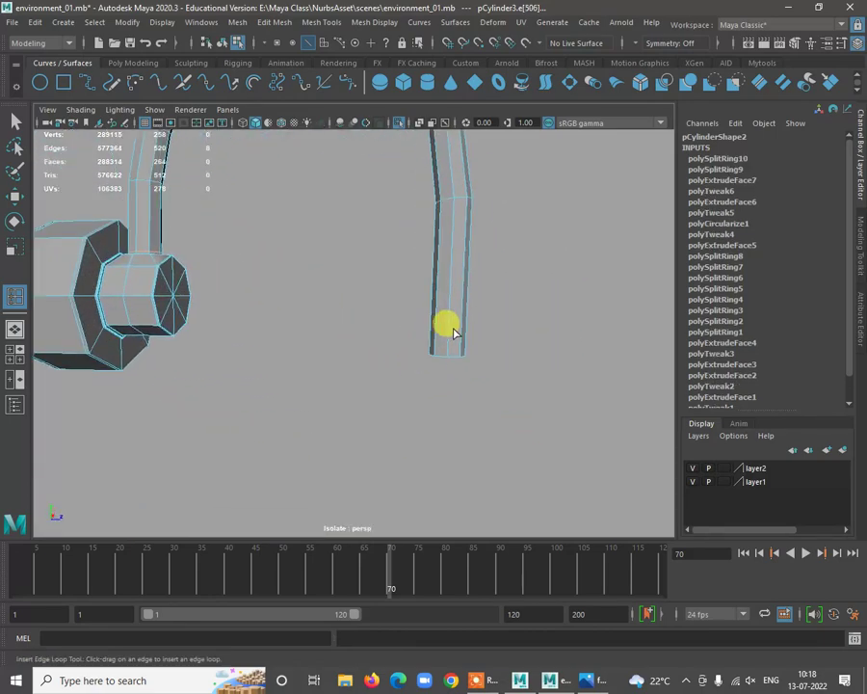
left_click(448, 347)
key("w")
right_click_drag(449, 245, 503, 227)
key("3")
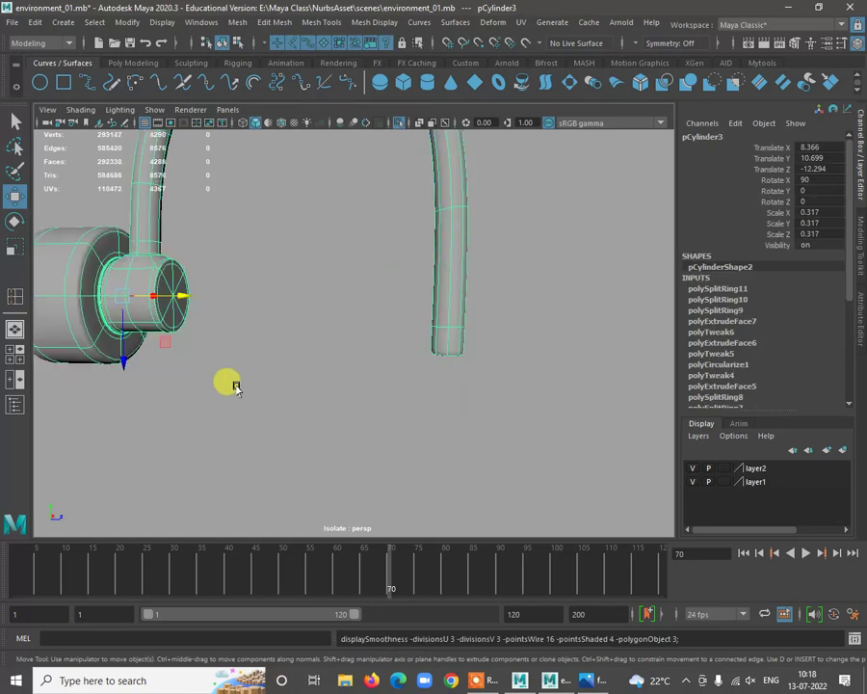
Examine the smoothed connector, wall mount and curved pipe from several angles
left_click(236, 395)
left_click_drag(324, 426, 219, 300, "alt")
right_click_drag(219, 301, 336, 425, "alt")
left_click_drag(336, 425, 459, 371, "alt")
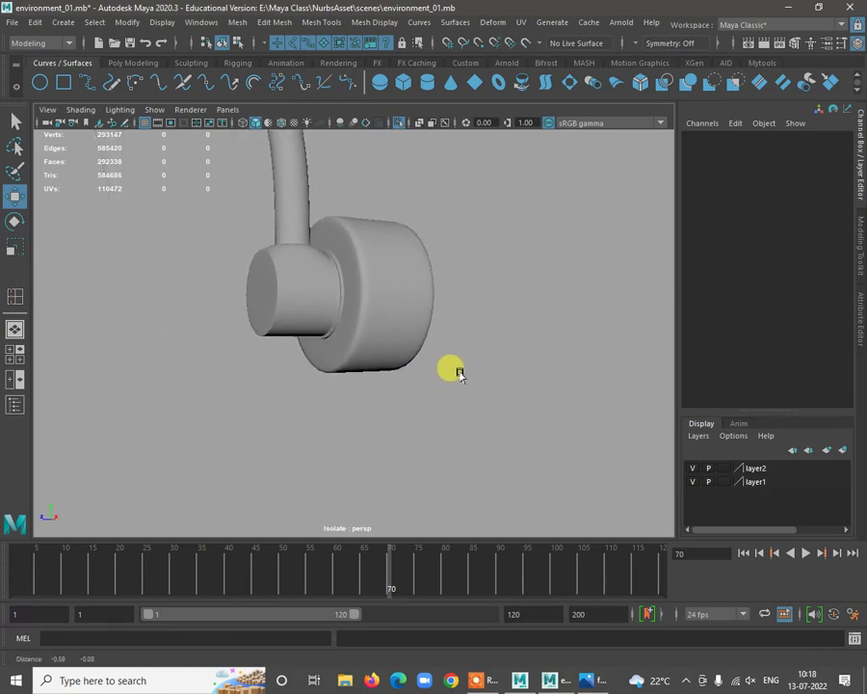
left_click_drag(294, 286, 476, 306, "alt")
left_click(476, 306)
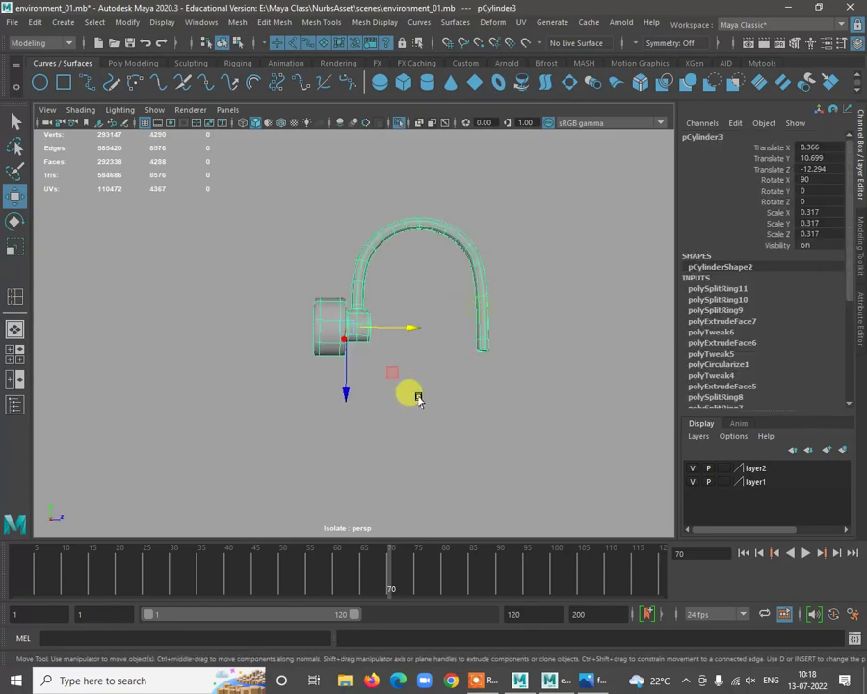
key("space")
key("space")
left_click_drag(343, 341, 459, 395, "alt")
Switch to the bathroom reference photo and study the shower head's shape where it joins the pipe
key("space")
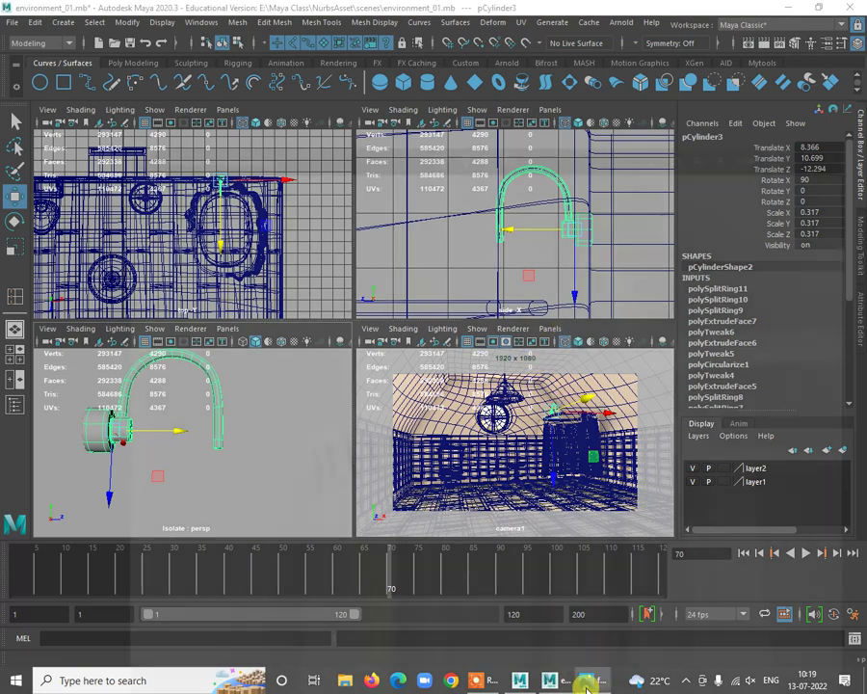
left_click(586, 678)
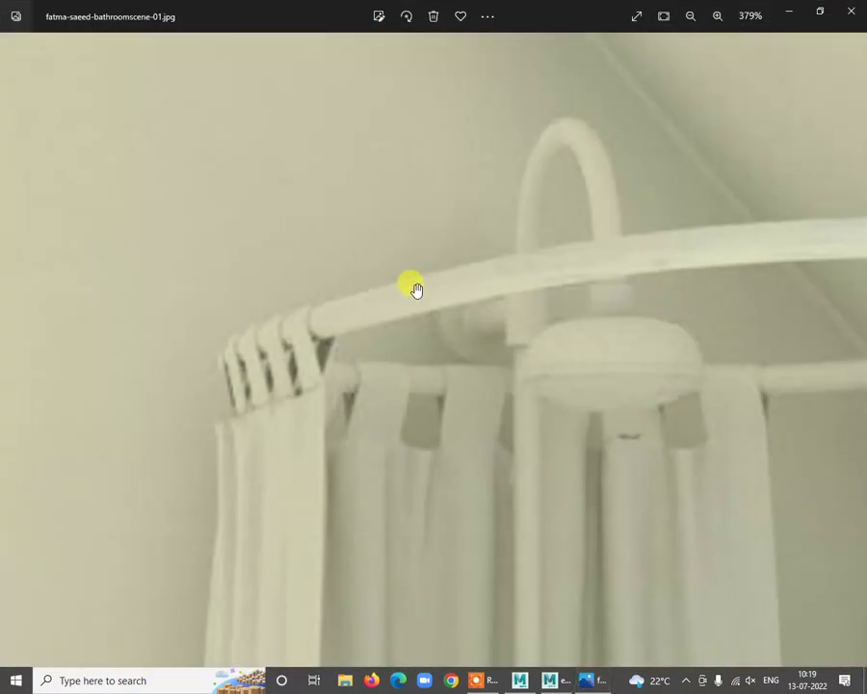
scroll(510, 352, "up", 1)
left_click_drag(664, 413, 505, 381)
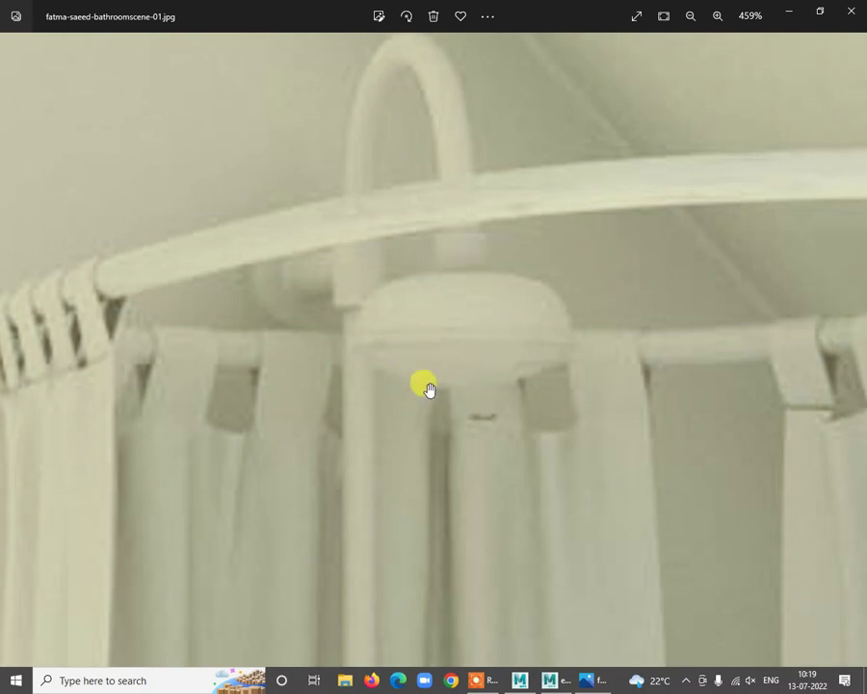
left_click(787, 14)
Turn off smooth preview on the shower pipe in the side view, framed on its free end
key("space")
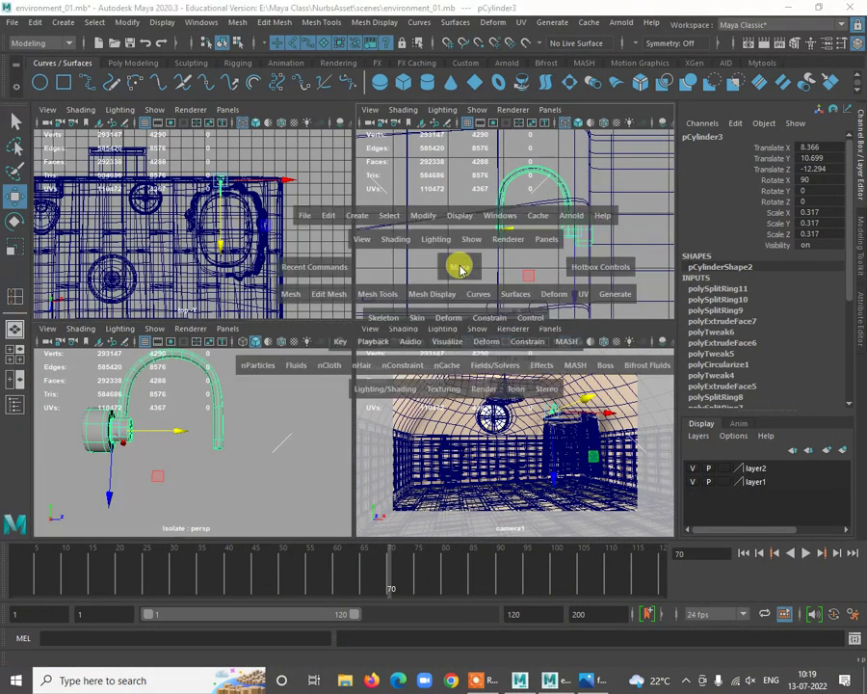
scroll(403, 409, "up", 6)
scroll(433, 403, "up", 4)
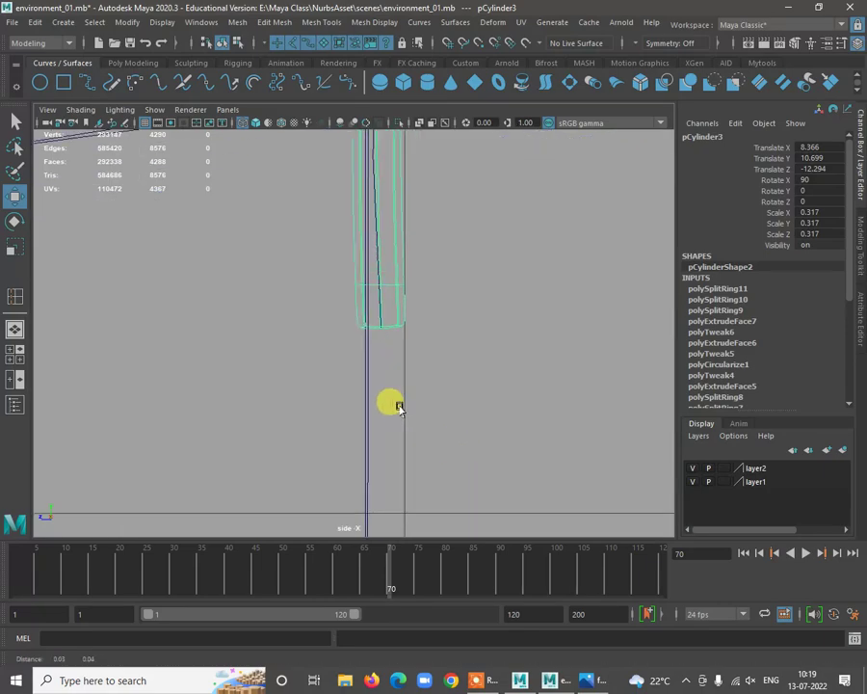
left_click(382, 319)
scroll(370, 323, "up", 1)
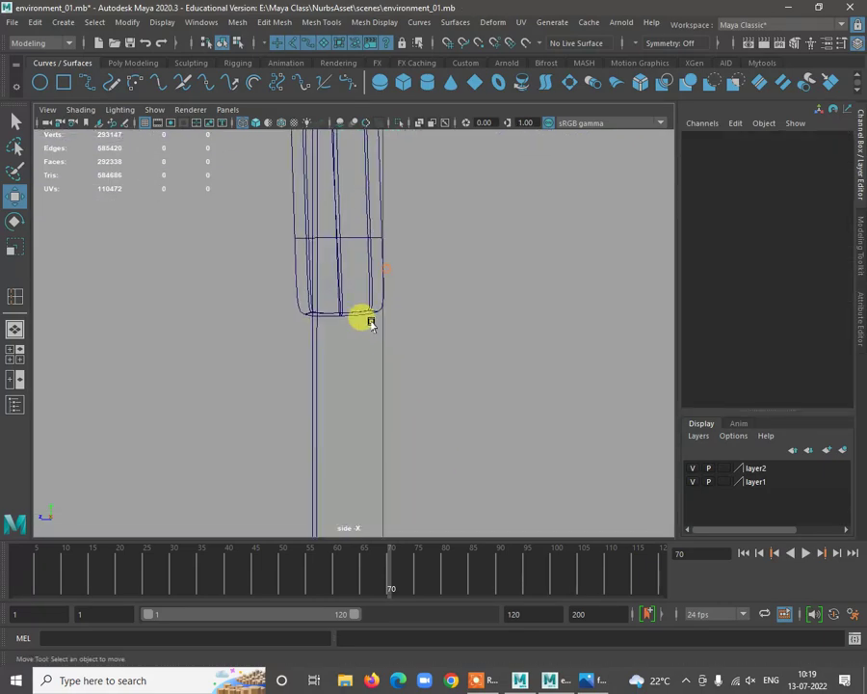
left_click(370, 263)
scroll(381, 287, "down", 8)
scroll(445, 499, "up", 5)
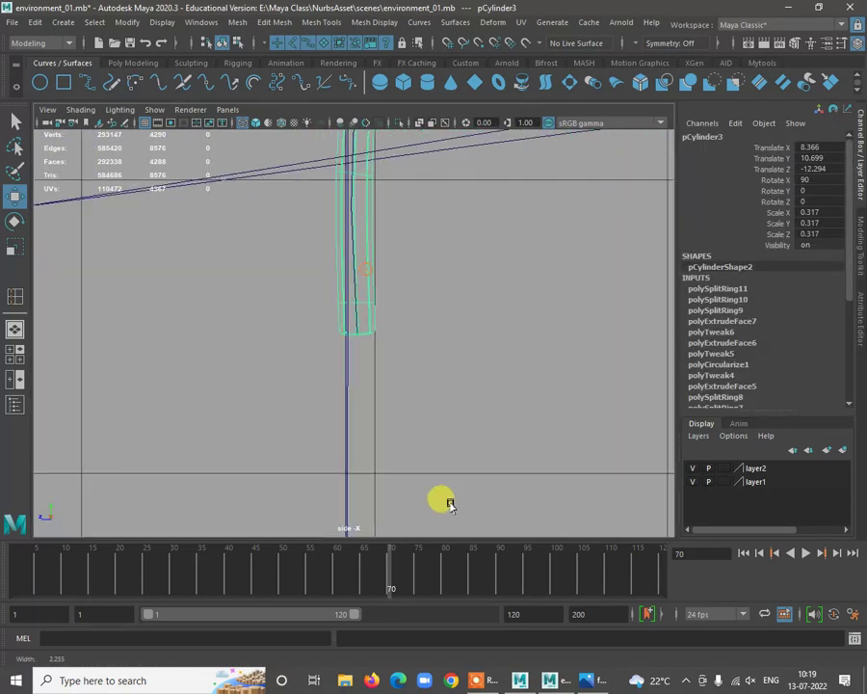
key("1")
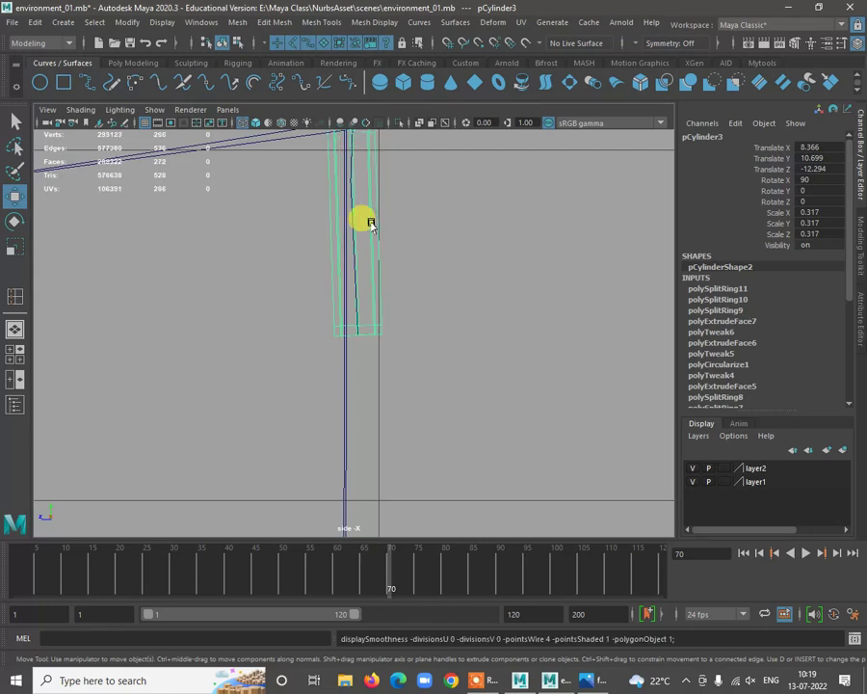
right_click_drag(374, 219, 370, 253)
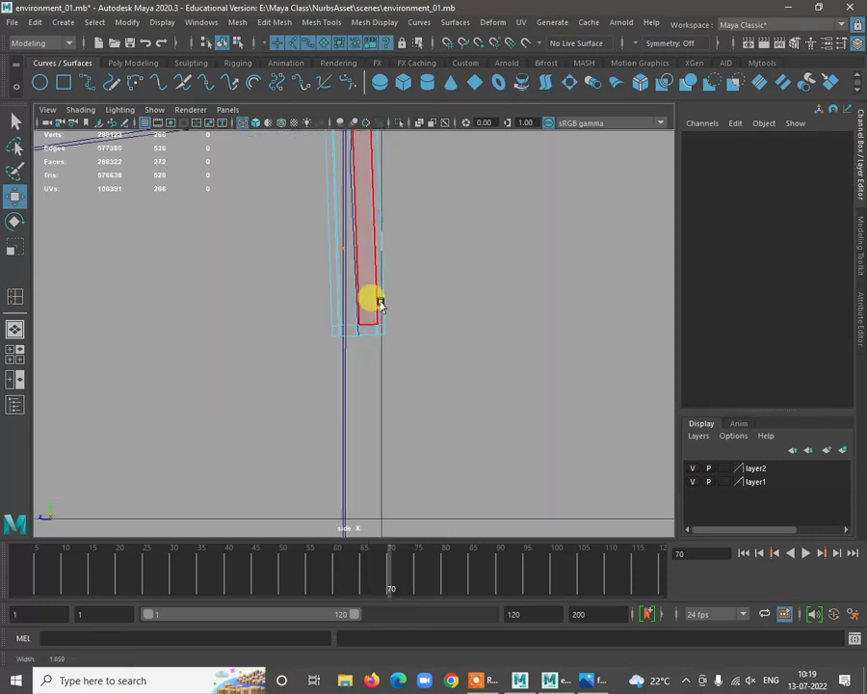
left_click_drag(465, 380, 238, 321)
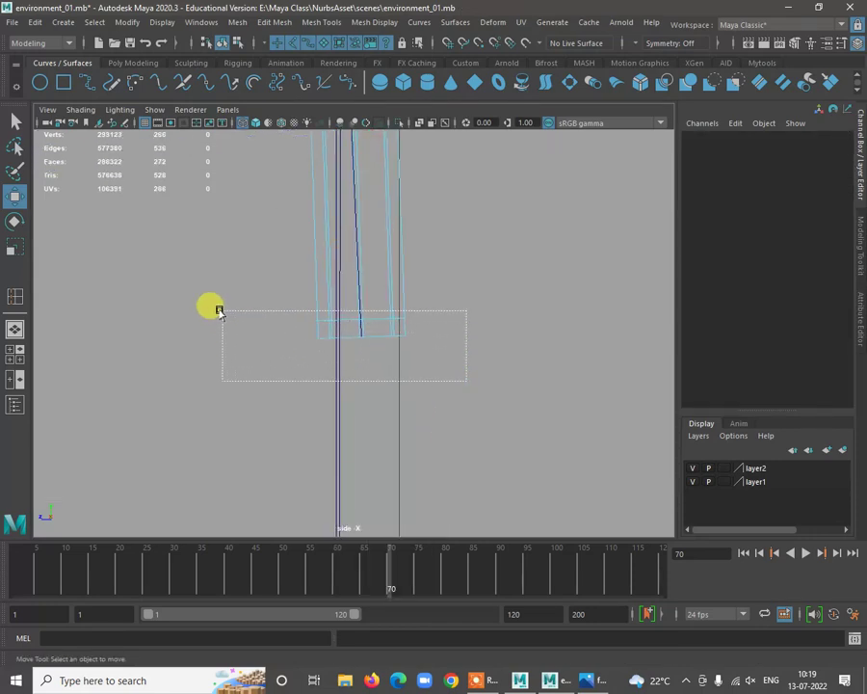
left_click(378, 296)
key("q")
left_click(450, 266)
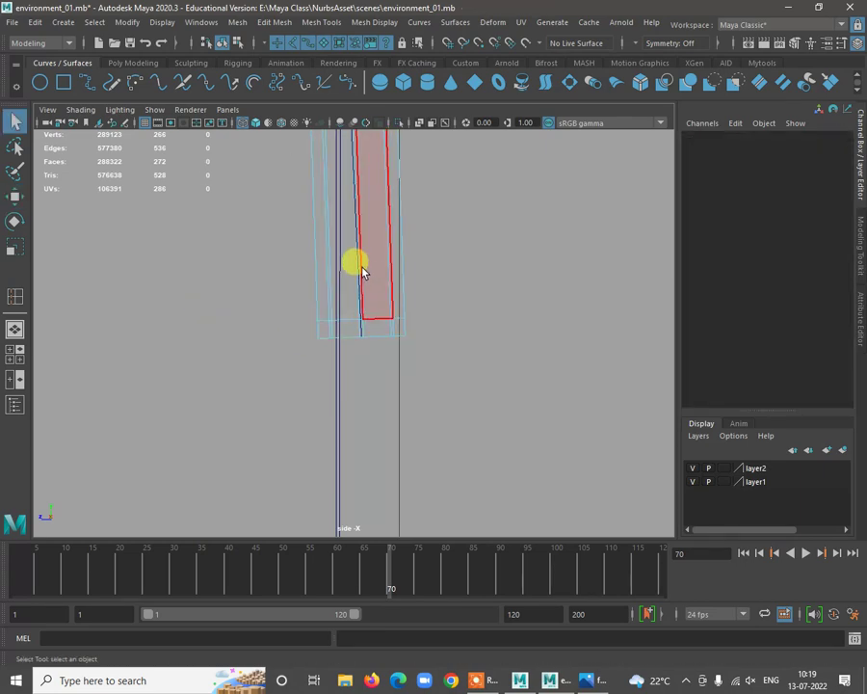
Move the last control vertex of the pipe's path curve sideways so the pipe's free end runs straight down
right_click_drag(358, 264, 410, 228)
left_click(451, 238)
left_click(356, 238)
left_click_drag(309, 301, 410, 364)
key("w")
left_click_drag(345, 343, 334, 345)
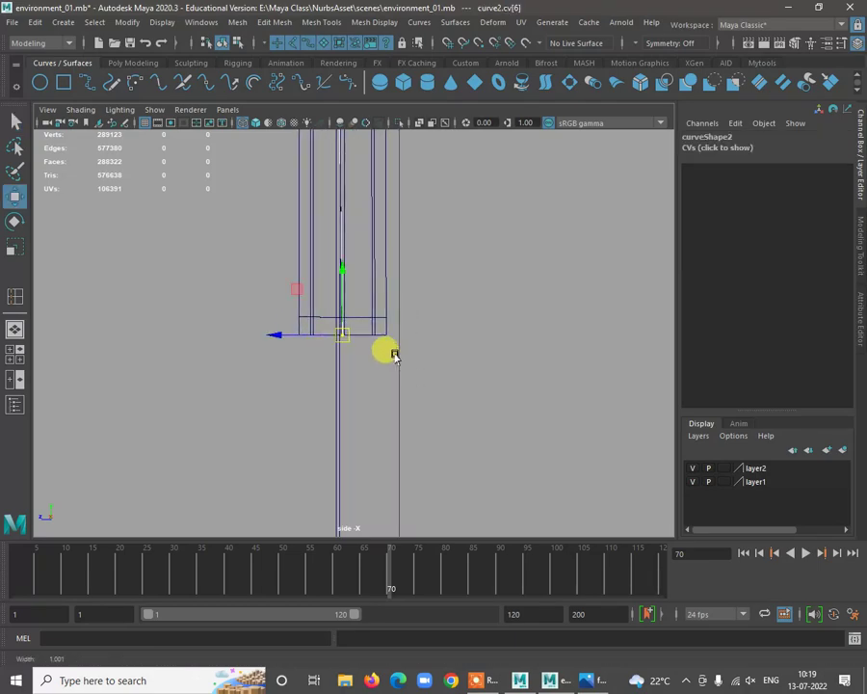
scroll(371, 342, "down", 5)
scroll(359, 344, "up", 4)
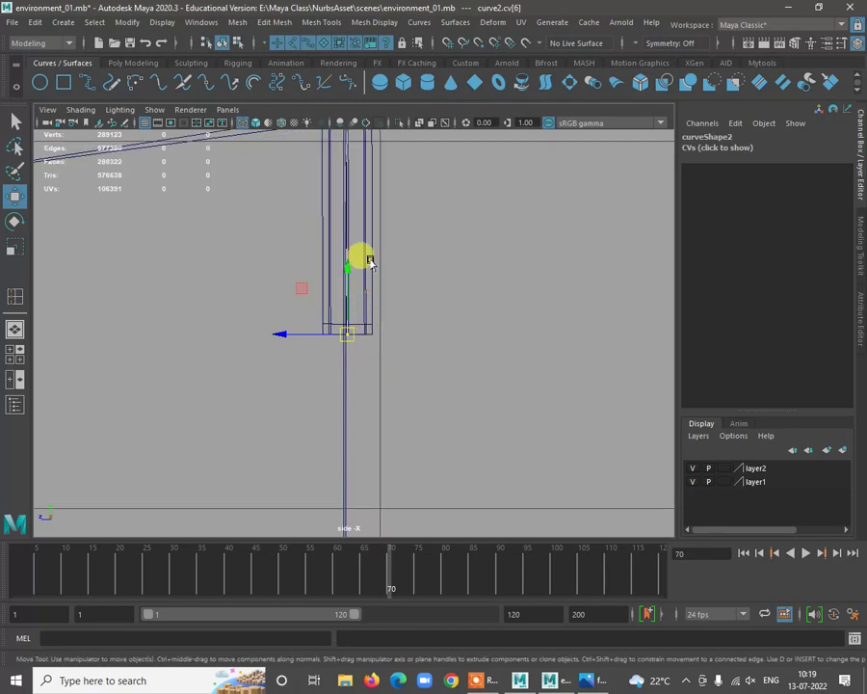
Extrude the cap faces at the pipe's free end and scale them outward into a small flange
left_click_drag(370, 262, 387, 289)
right_click_drag(456, 277, 457, 309)
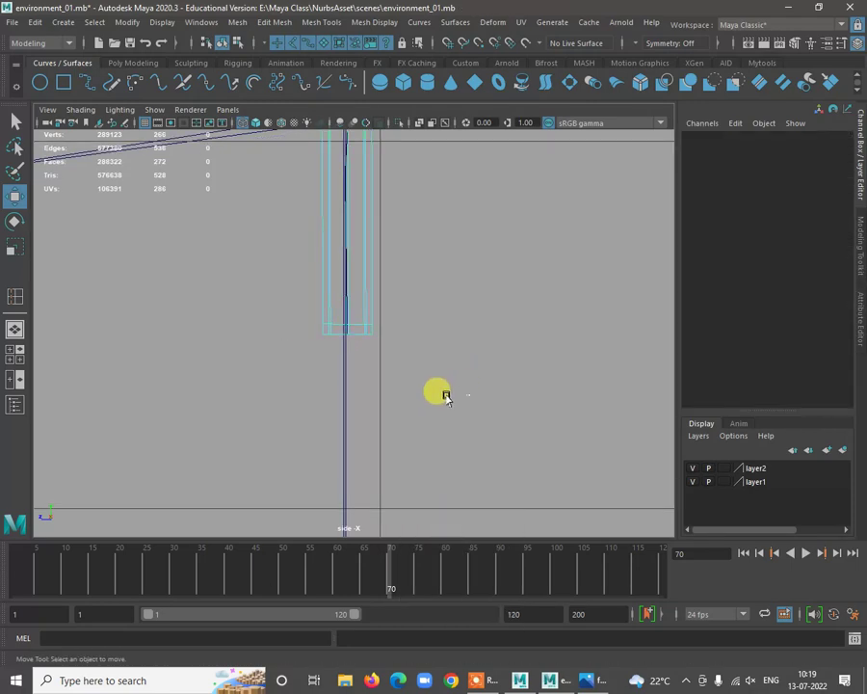
left_click_drag(467, 393, 310, 333)
left_click_drag(459, 265, 276, 327)
scroll(474, 430, "up", 1)
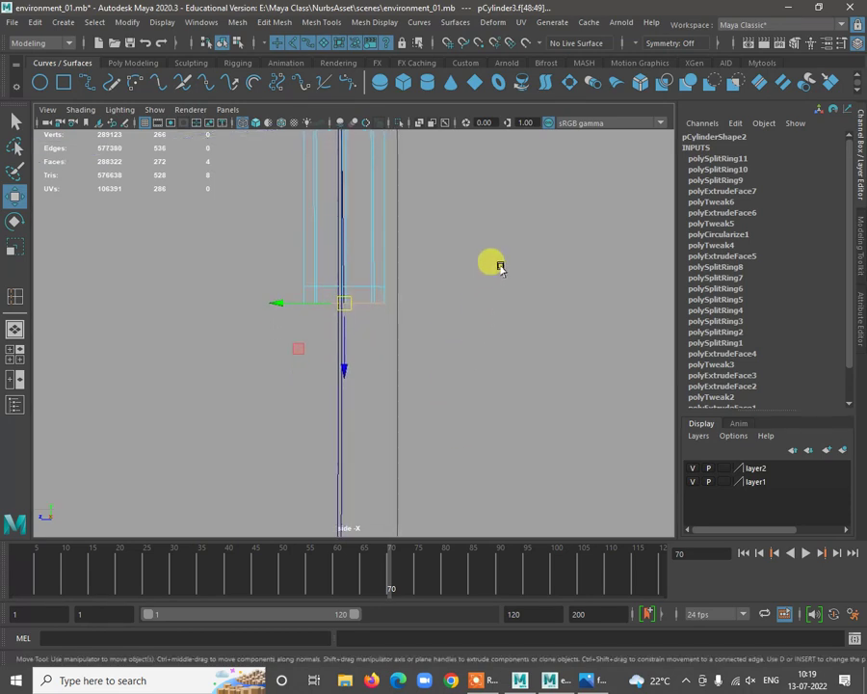
right_click_drag(504, 262, 503, 298, "shift")
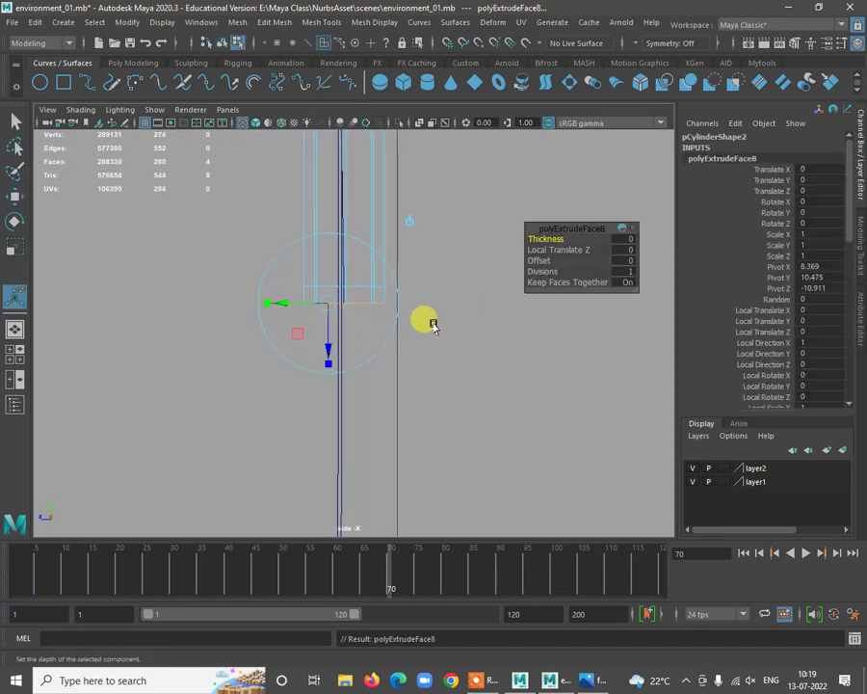
key("r")
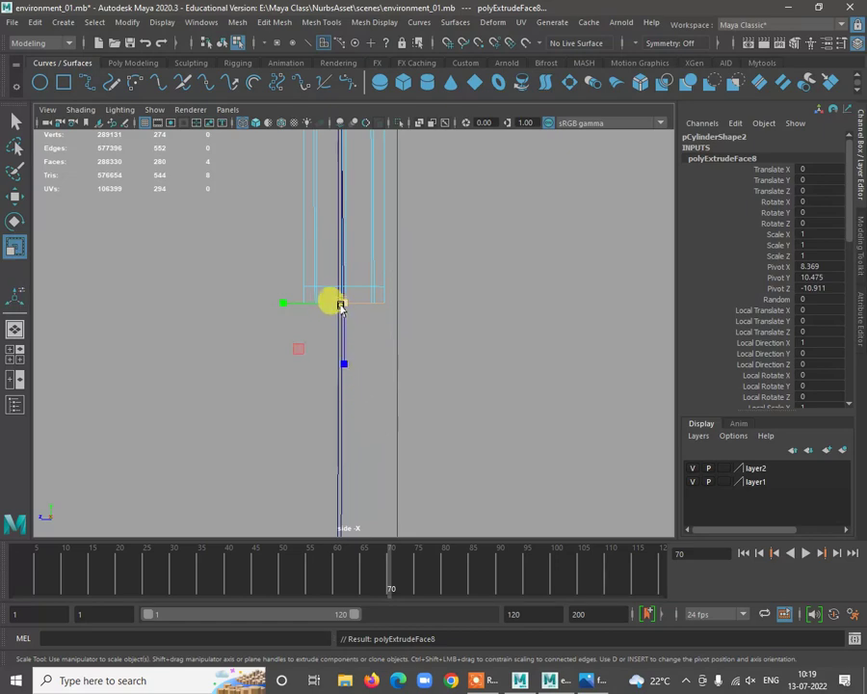
left_click_drag(341, 302, 364, 308)
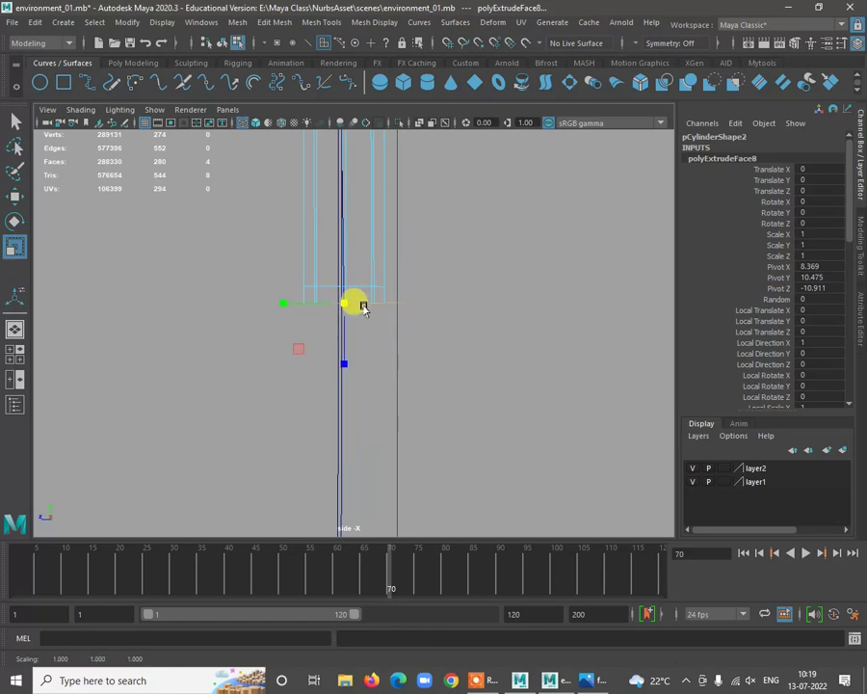
Extrude the flange faces down into a short collar, then extrude again and scale outward to about 1.49
key("g")
key("w")
left_click_drag(343, 353, 344, 380)
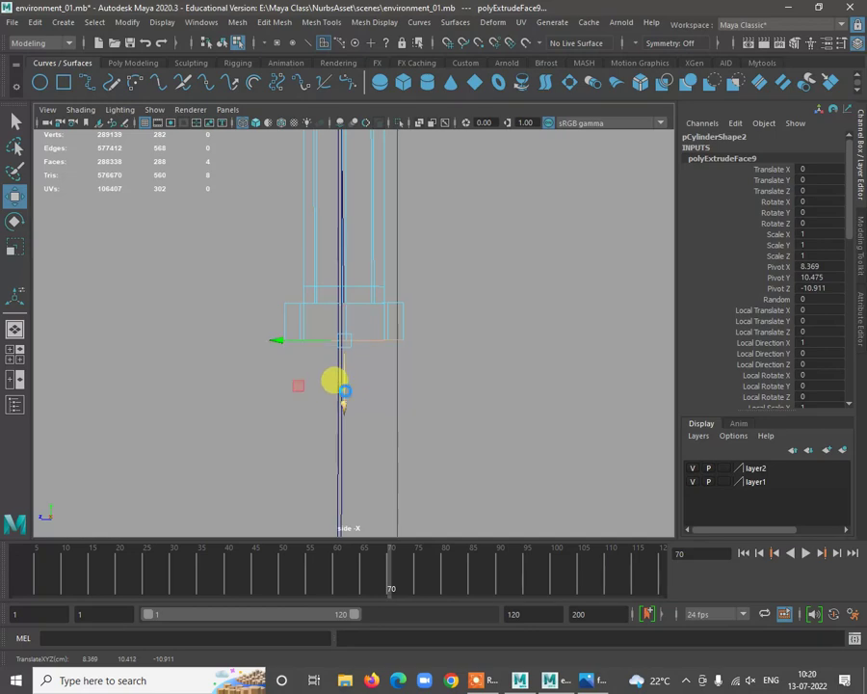
key("ctrl+e")
key("r")
left_click_drag(338, 339, 334, 347)
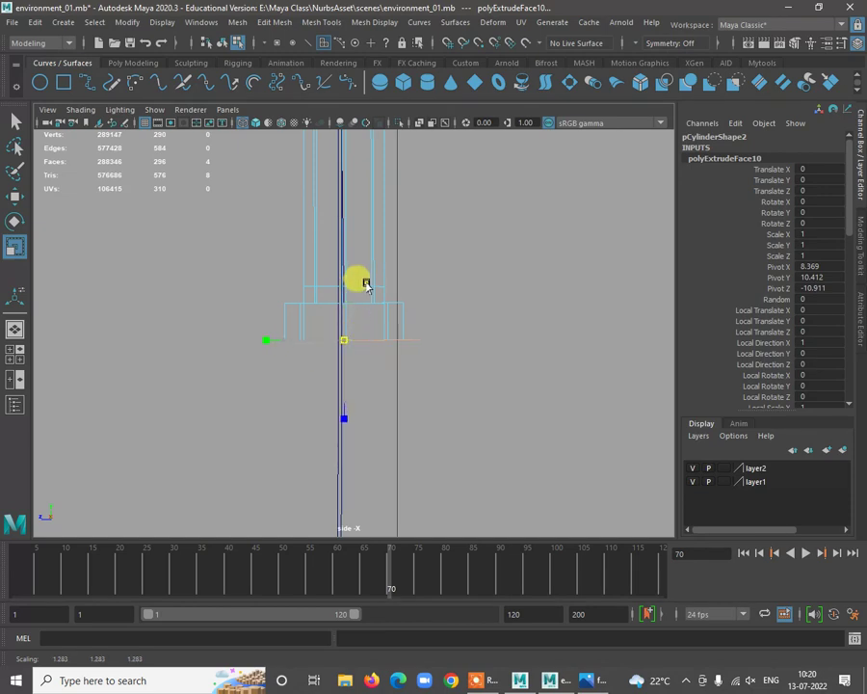
left_click_drag(367, 275, 383, 221)
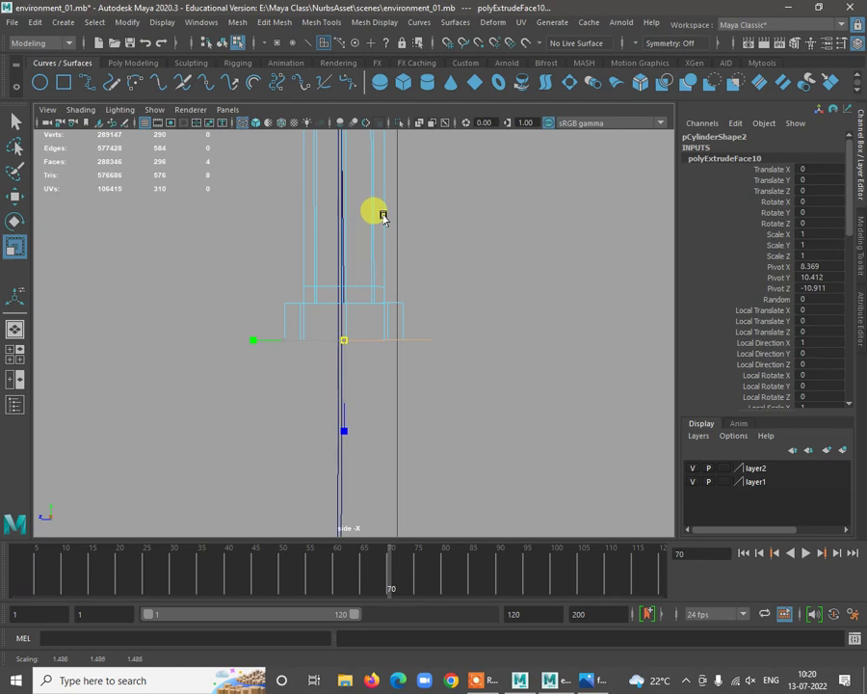
Extrude the widened end faces downward and scale them outward to form the shower head's sloped shoulder
key("ctrl+e")
key("w")
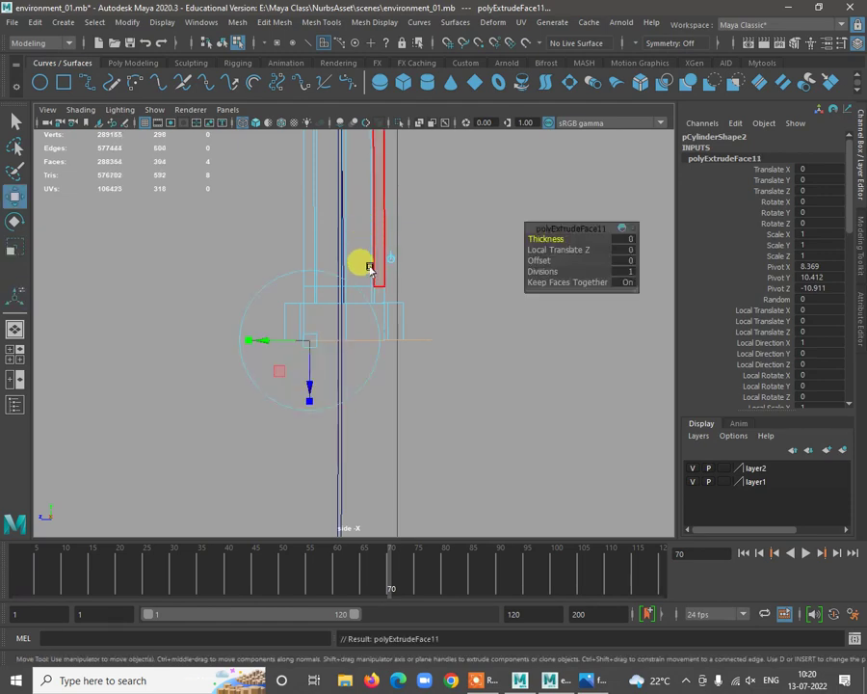
left_click_drag(339, 388, 415, 376)
key("r")
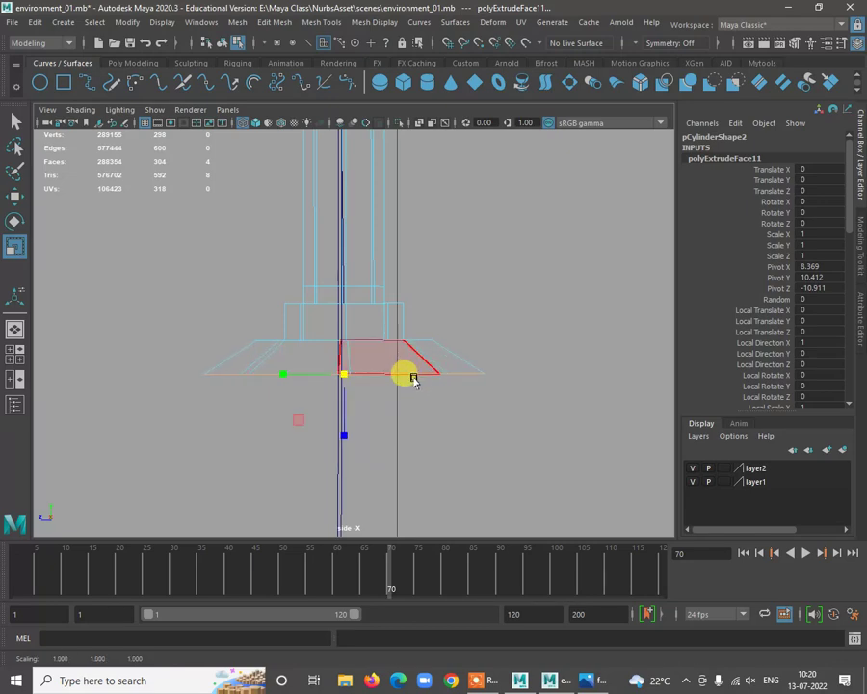
Extrude the shower head's bottom faces straight down to form its vertical side wall
key("ctrl+e")
key("w")
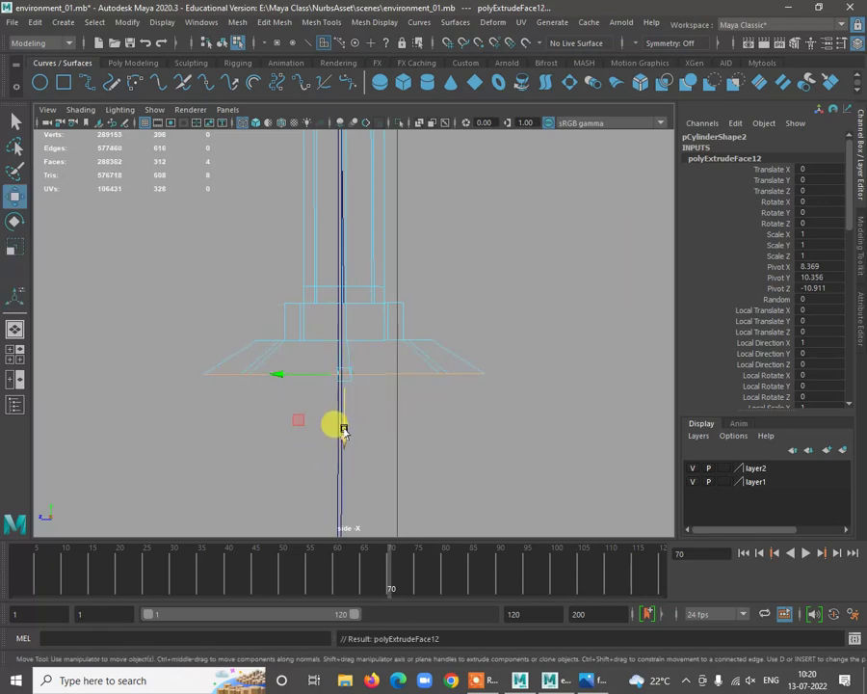
left_click_drag(343, 431, 344, 469)
key("q")
left_click(340, 419)
Extrude the bottom faces downward again and scale them inward into a tapered underside, raising them slightly to shorten the taper
key("ctrl+e")
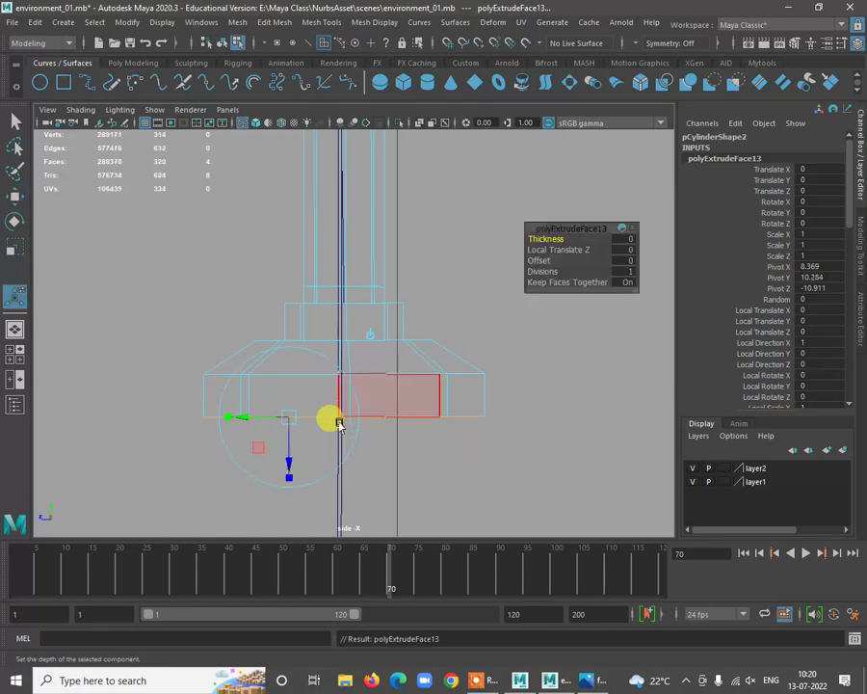
key("r")
left_click_drag(321, 420, 342, 478)
key("w")
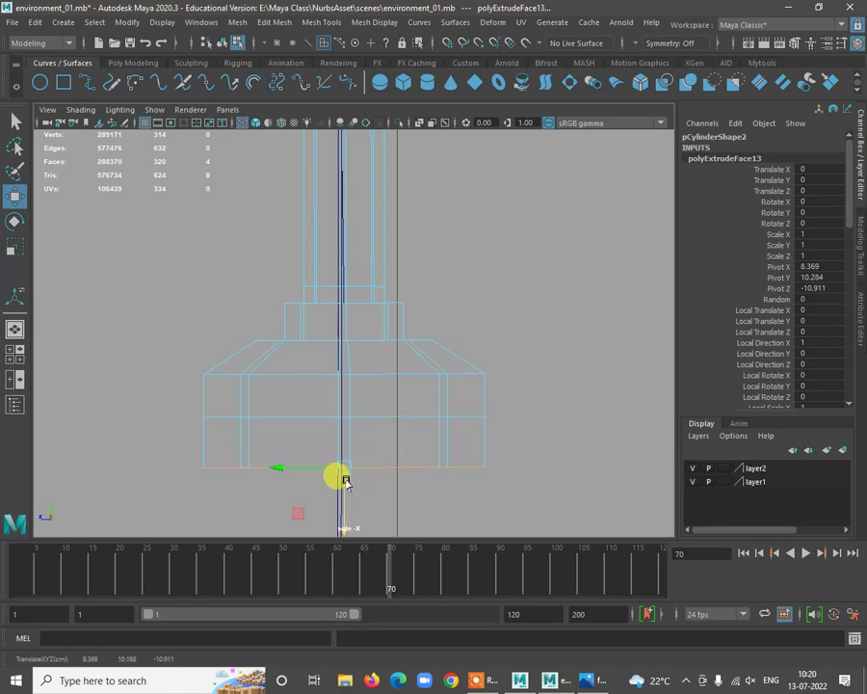
key("r")
left_click_drag(342, 469, 318, 493)
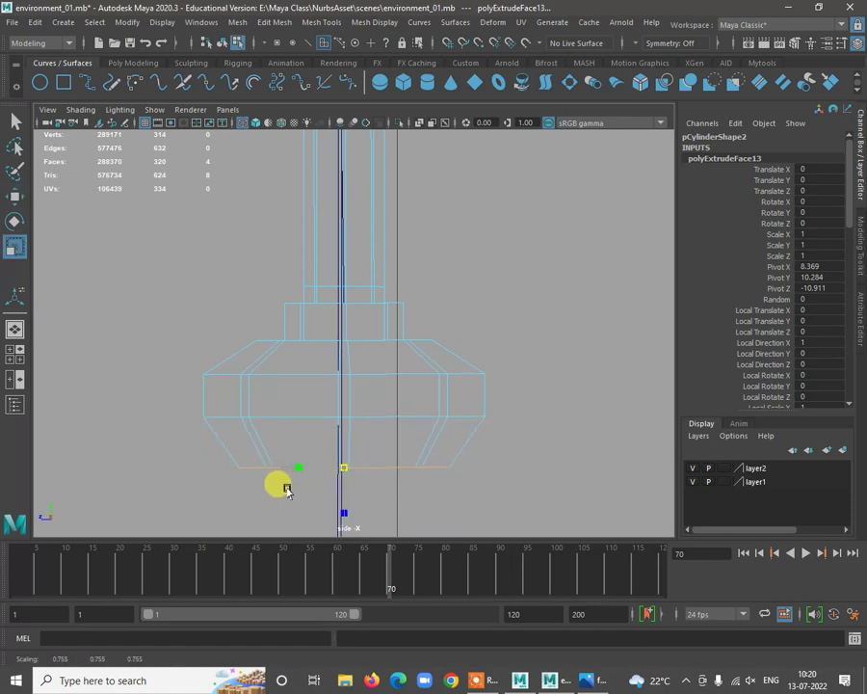
key("w")
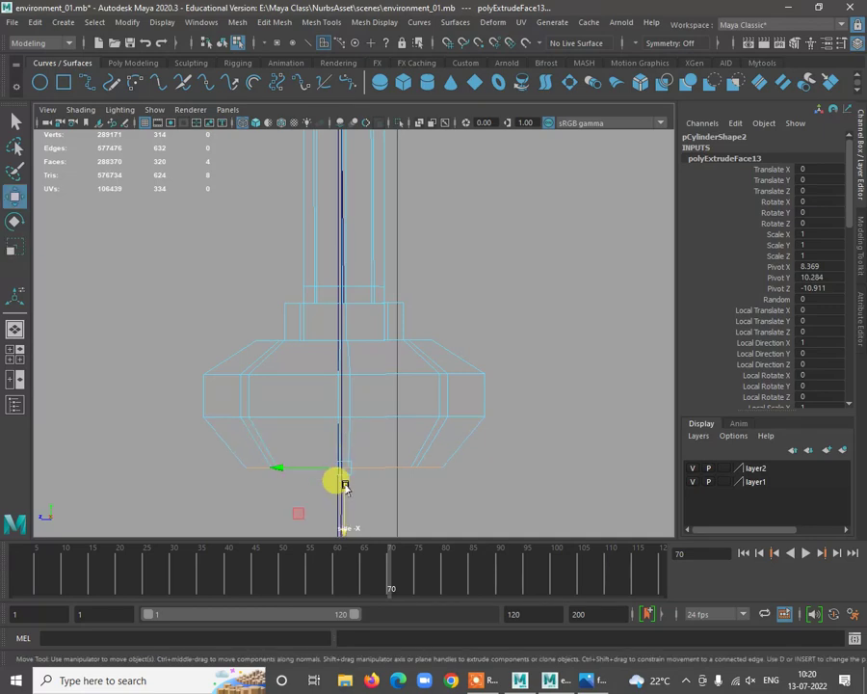
left_click_drag(341, 489, 343, 493)
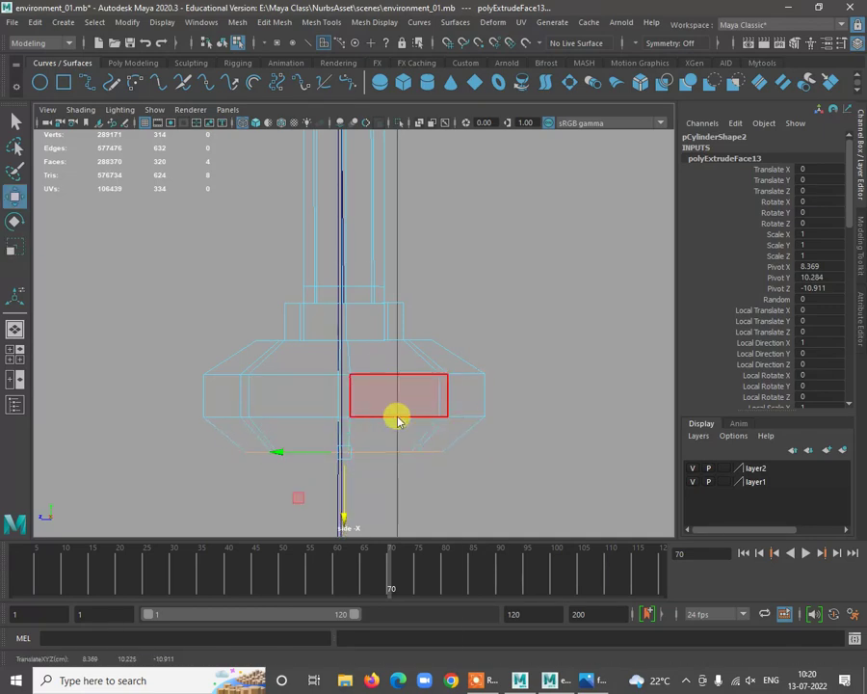
Scale the edge loops bounding the shower head's vertical side wall slightly outward
right_click_drag(396, 304, 395, 267)
left_click(390, 416)
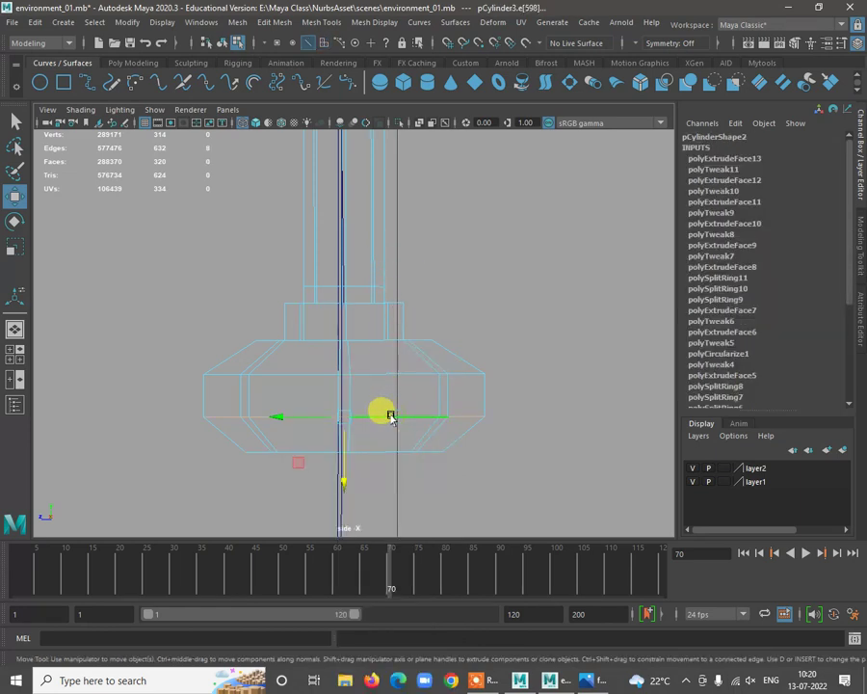
key("r")
left_click_drag(344, 415, 350, 376)
double_click(358, 375)
Examine the shower head's underside and side wall from several angles in the perspective view
key("space")
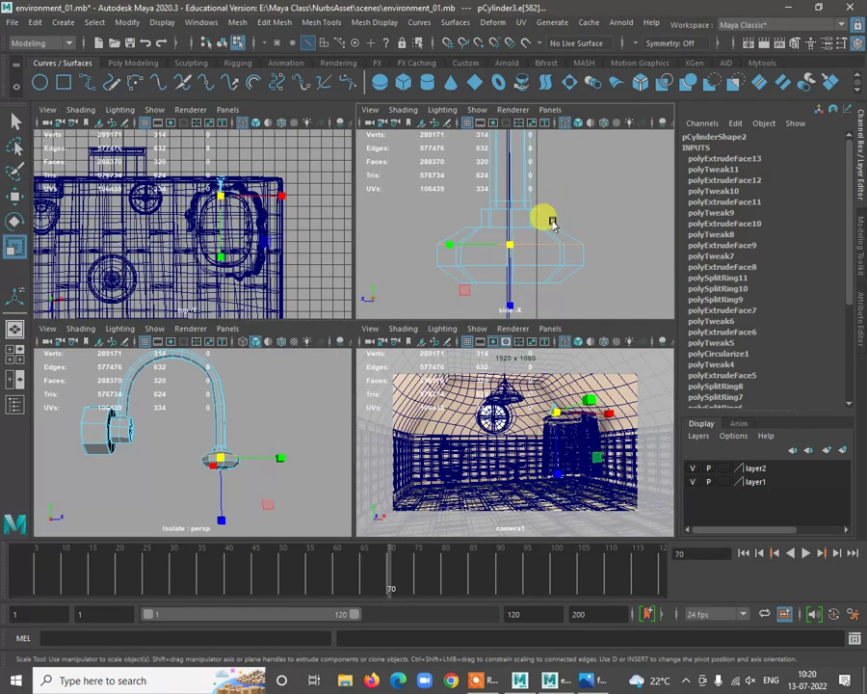
key("space")
left_click_drag(360, 393, 386, 295, "alt")
middle_click_drag(388, 295, 385, 352, "alt")
right_click_drag(384, 255, 375, 309, "alt")
left_click_drag(376, 309, 435, 276, "alt")
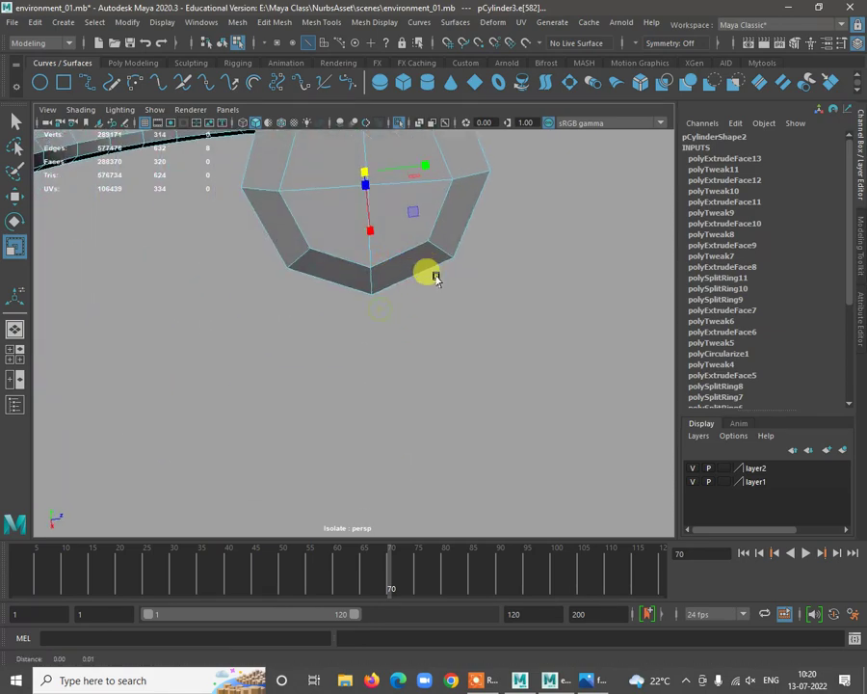
middle_click_drag(435, 277, 390, 332, "alt")
right_click_drag(370, 260, 388, 276, "alt")
left_click_drag(388, 277, 279, 327, "alt")
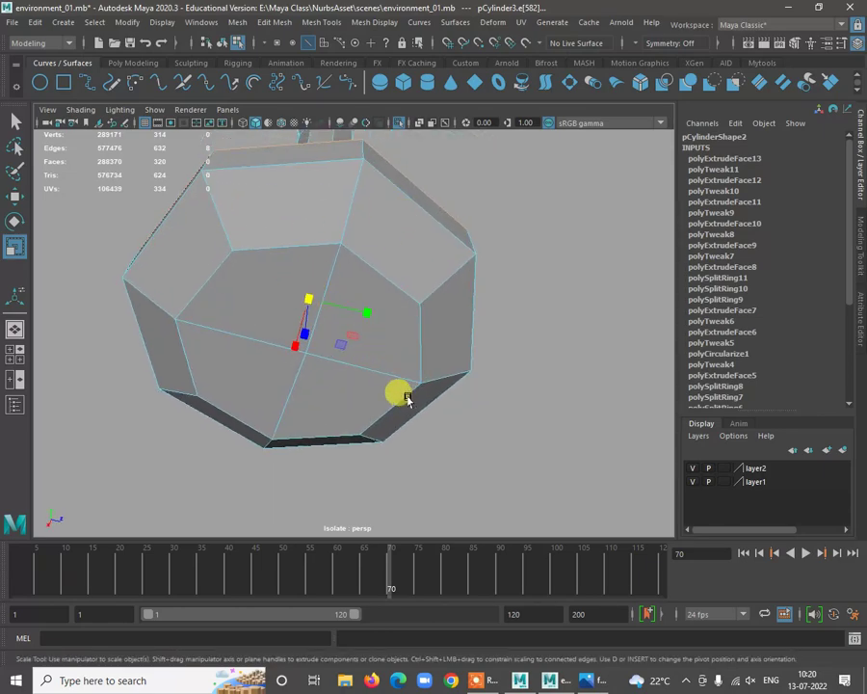
left_click_drag(408, 398, 270, 426, "alt")
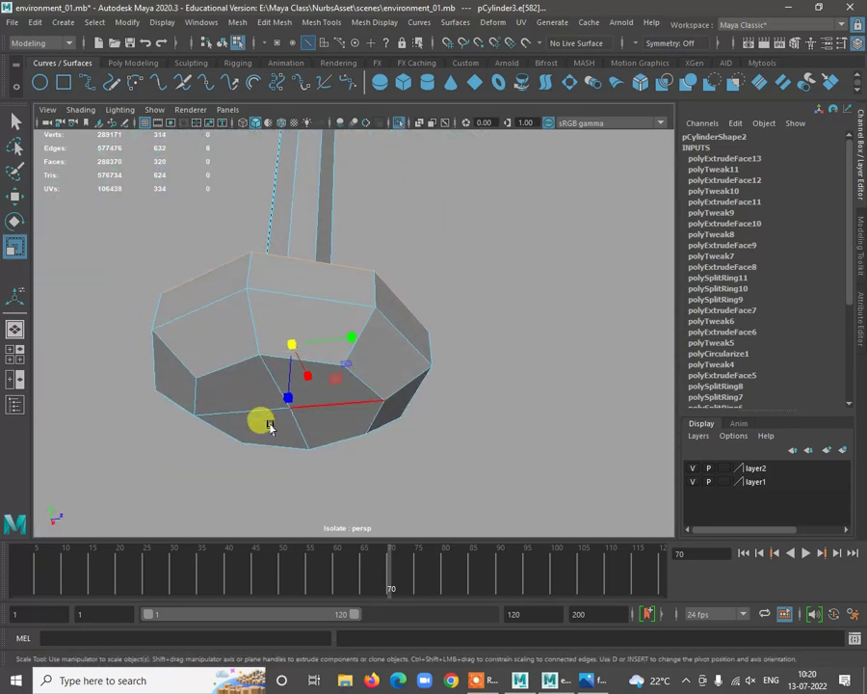
left_click(372, 332)
left_click_drag(309, 381, 348, 434, "alt")
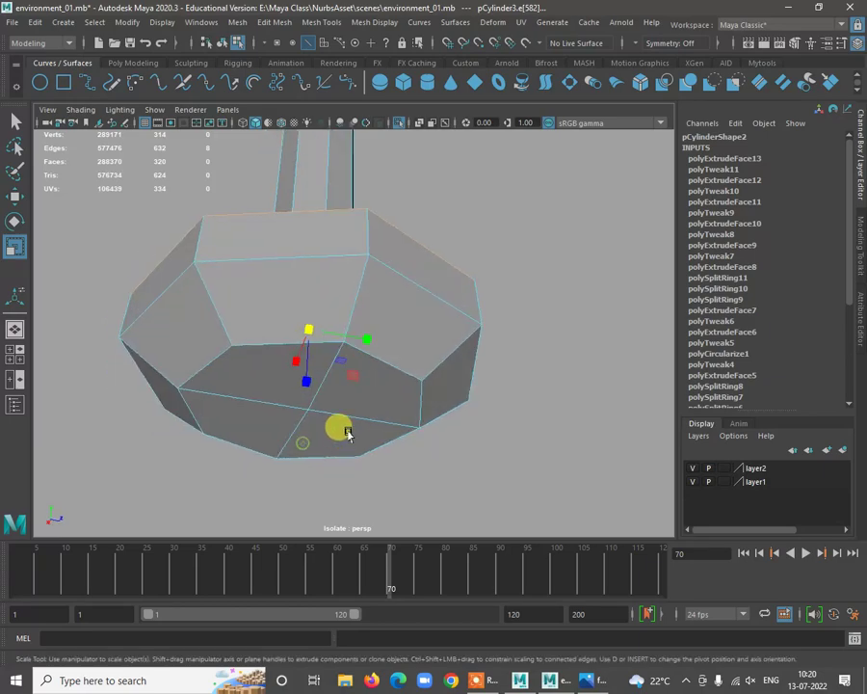
left_click_drag(403, 417, 400, 301, "alt")
Return to object selection and turn on smooth mesh preview for the pipe and shower head
right_click_drag(399, 301, 495, 216)
key("3")
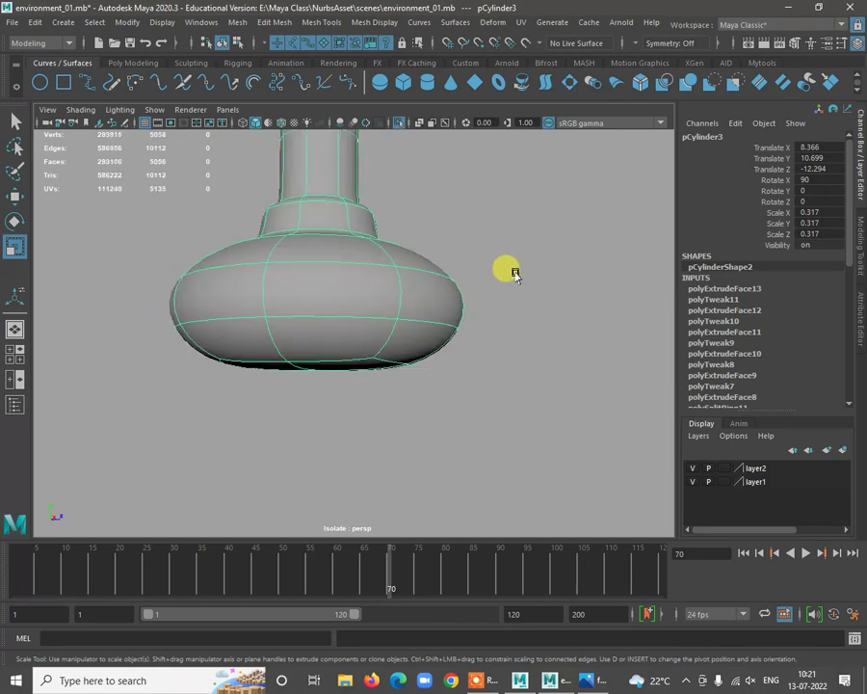
left_click(534, 357)
scroll(403, 337, "down", 5)
left_click_drag(468, 363, 518, 368, "alt")
right_click_drag(518, 368, 376, 379, "alt")
left_click(376, 379)
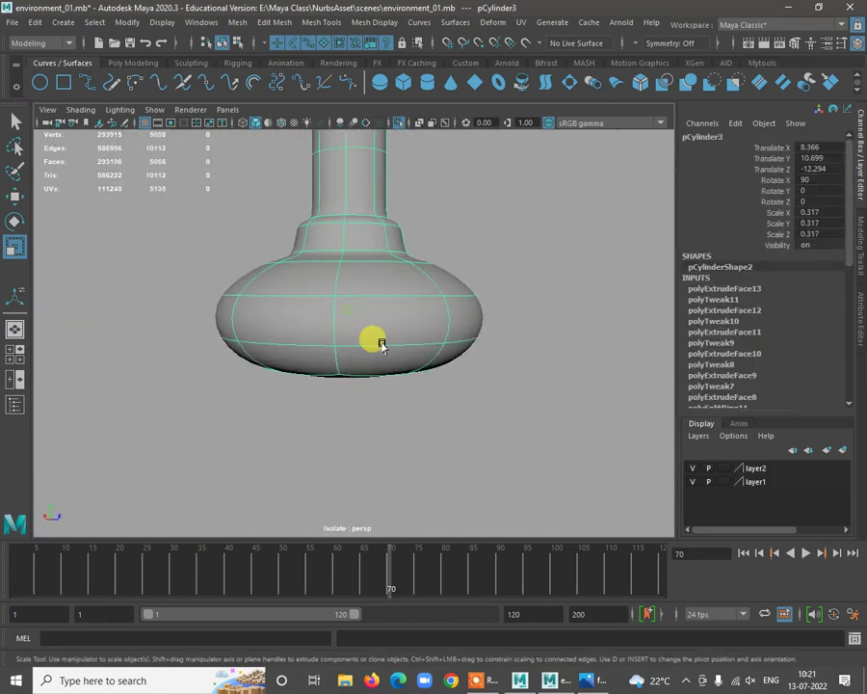
Move the faces on the shower head's flat underside down slightly to deepen the head
left_click_drag(378, 342, 354, 243, "alt")
key("w")
right_click_drag(353, 242, 353, 282)
left_click(378, 305)
left_click(297, 345, "shift")
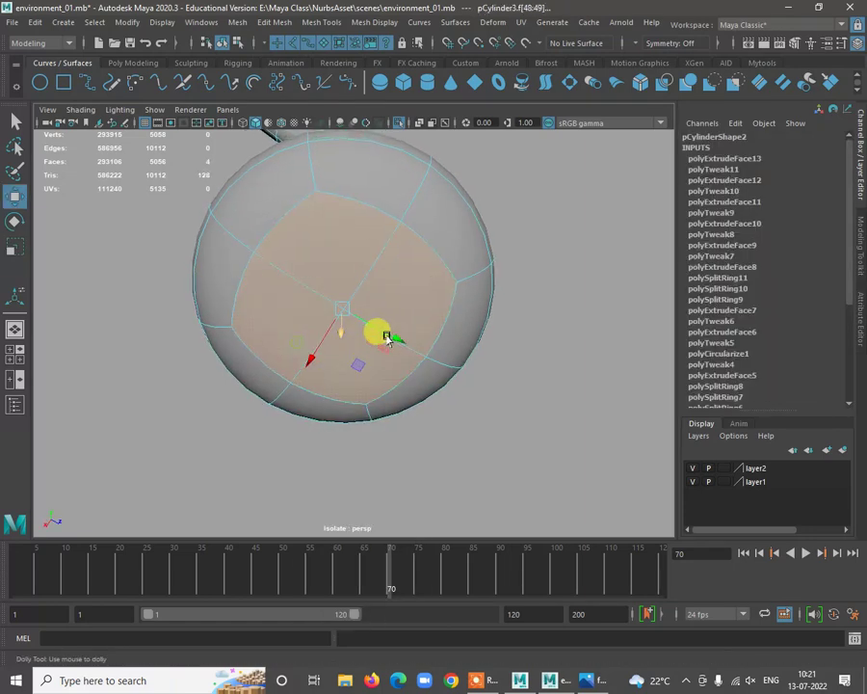
left_click_drag(374, 328, 332, 391, "alt")
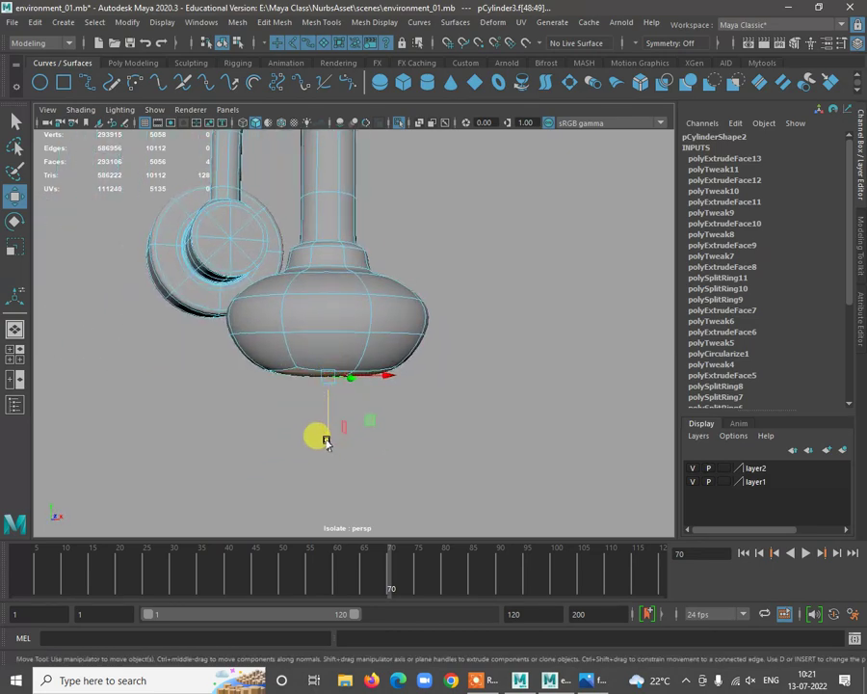
left_click_drag(326, 442, 387, 387, "alt")
right_click_drag(355, 286, 433, 255)
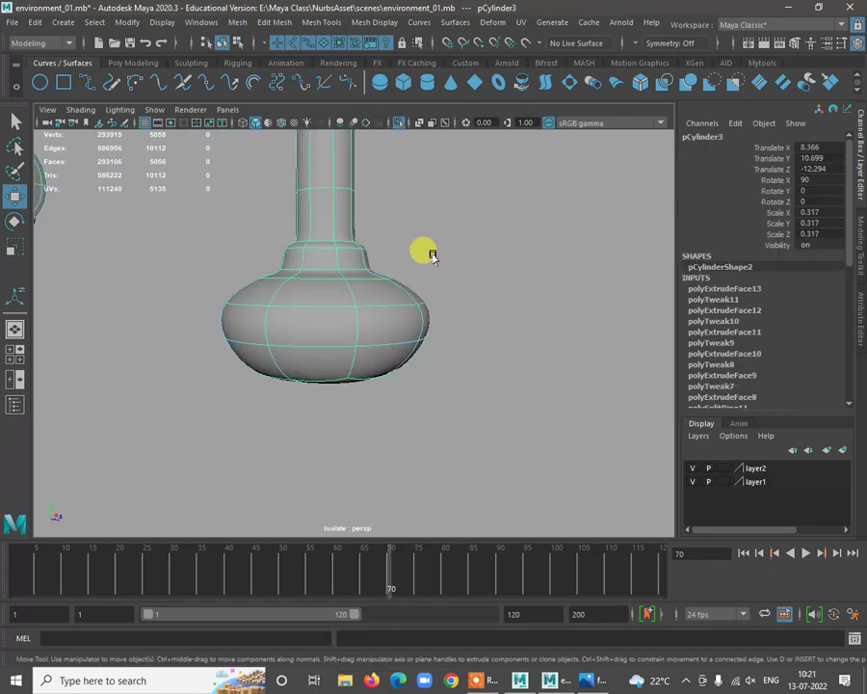
left_click(433, 255)
Move the edge loop around the lower part of the shower head down to about Y 10.258 and deselect the fixture
left_click_drag(431, 329, 341, 328, "alt")
left_click(383, 280)
scroll(393, 318, "up", 2)
left_click_drag(399, 341, 374, 325, "alt")
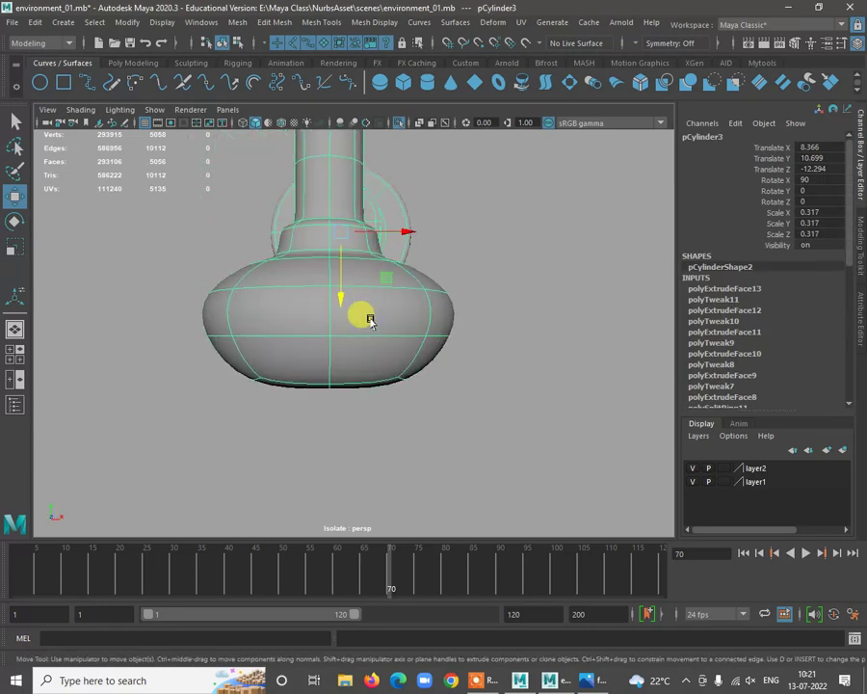
right_click_drag(374, 322, 349, 309)
double_click(348, 335)
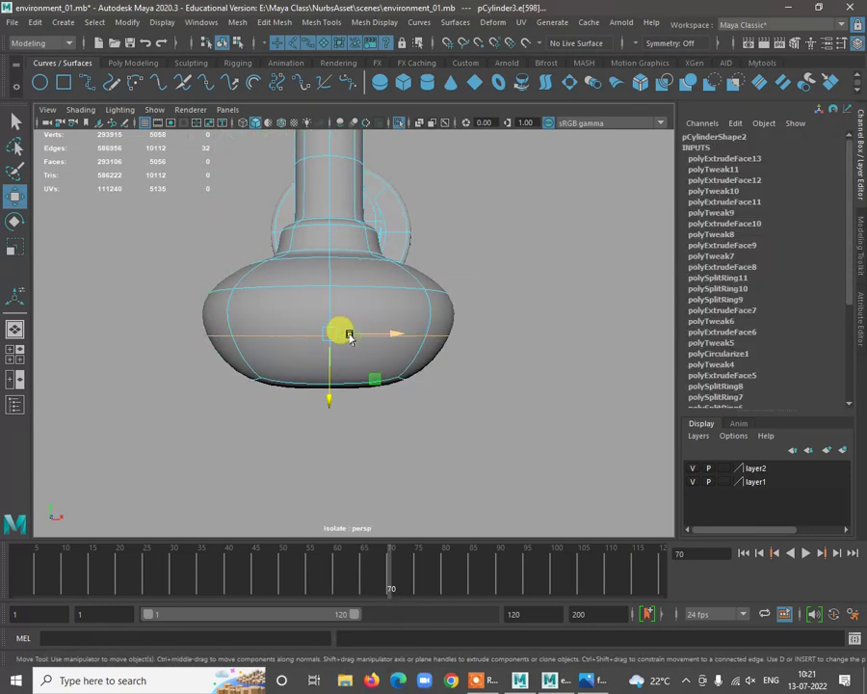
left_click_drag(319, 399, 326, 410)
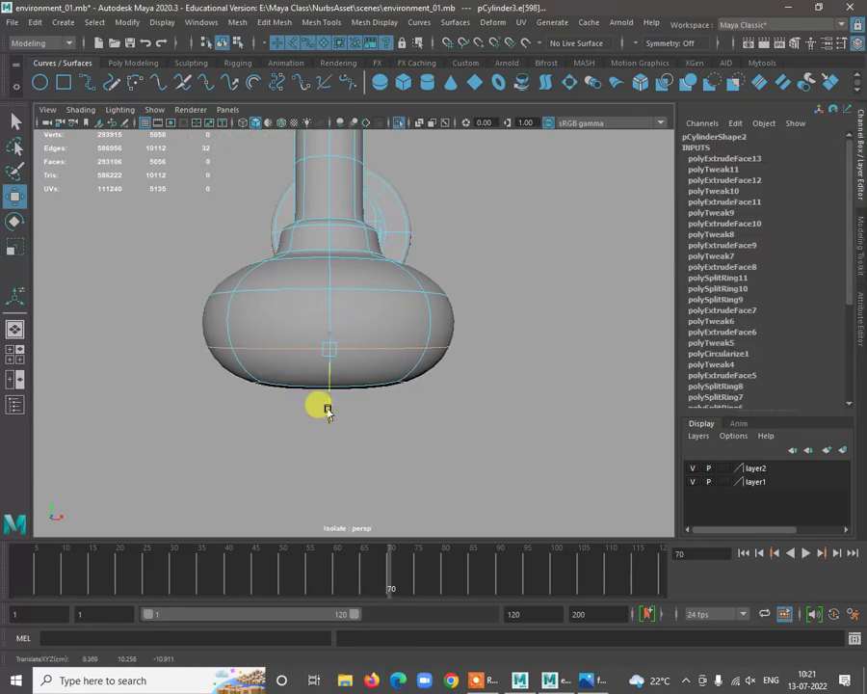
left_click_drag(407, 411, 348, 255, "alt")
right_click_drag(348, 255, 420, 233)
left_click(446, 220)
right_click_drag(451, 315, 443, 281, "alt")
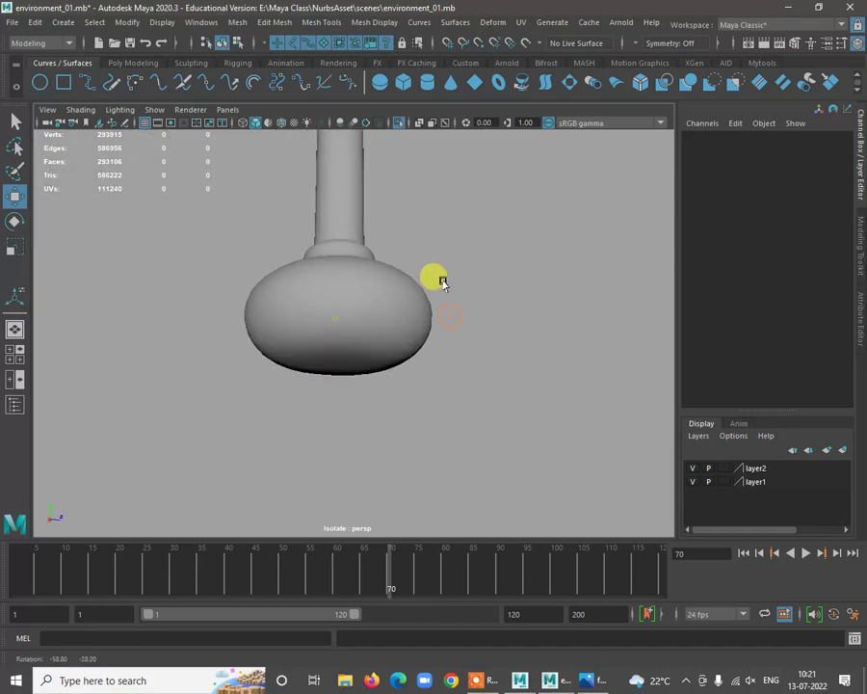
Select the shower fixture and check its size and position in the room through the camera view
left_click(373, 308)
left_click_drag(443, 280, 396, 323, "alt")
key("space")
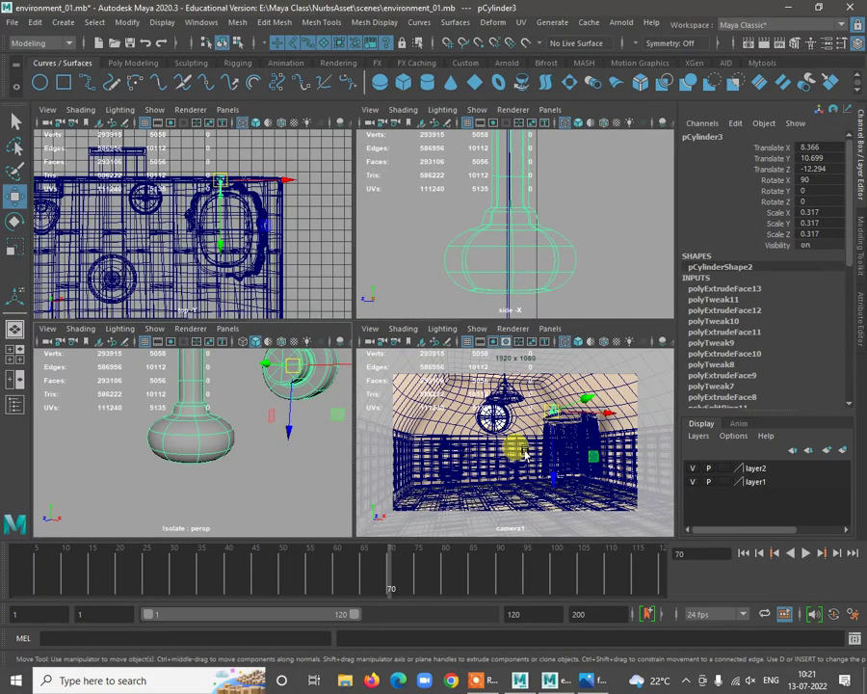
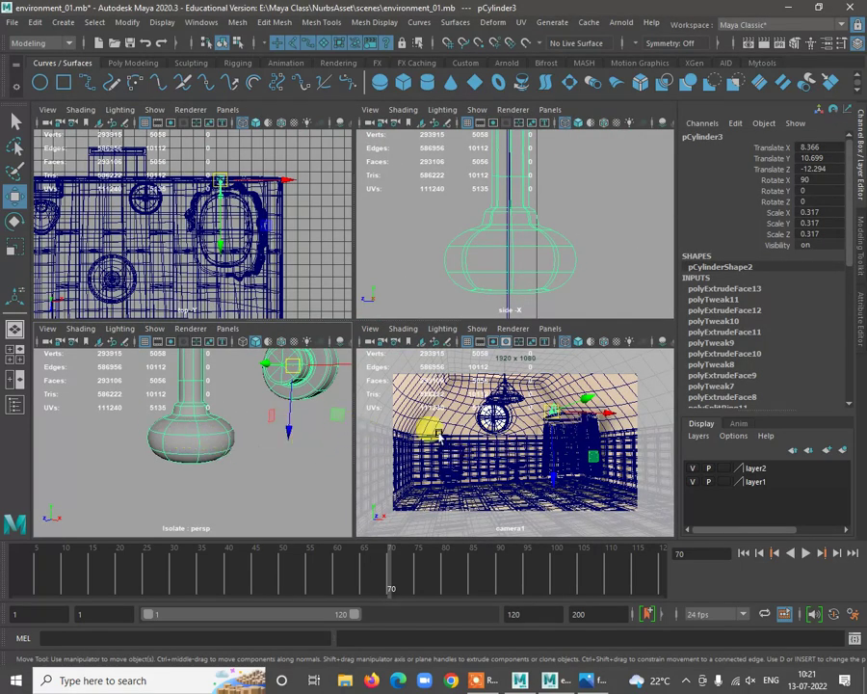
key("space")
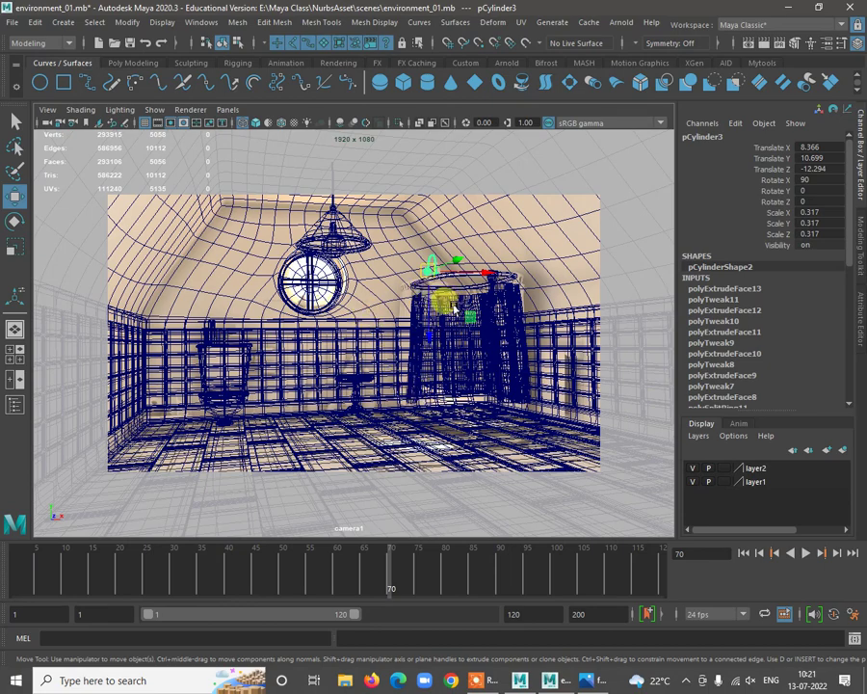
key("space")
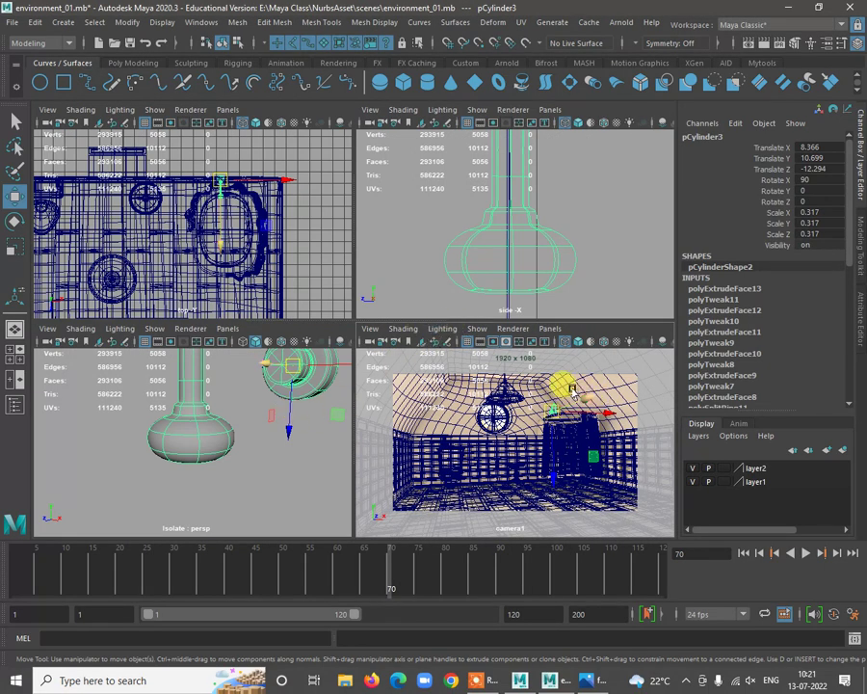
key("space")
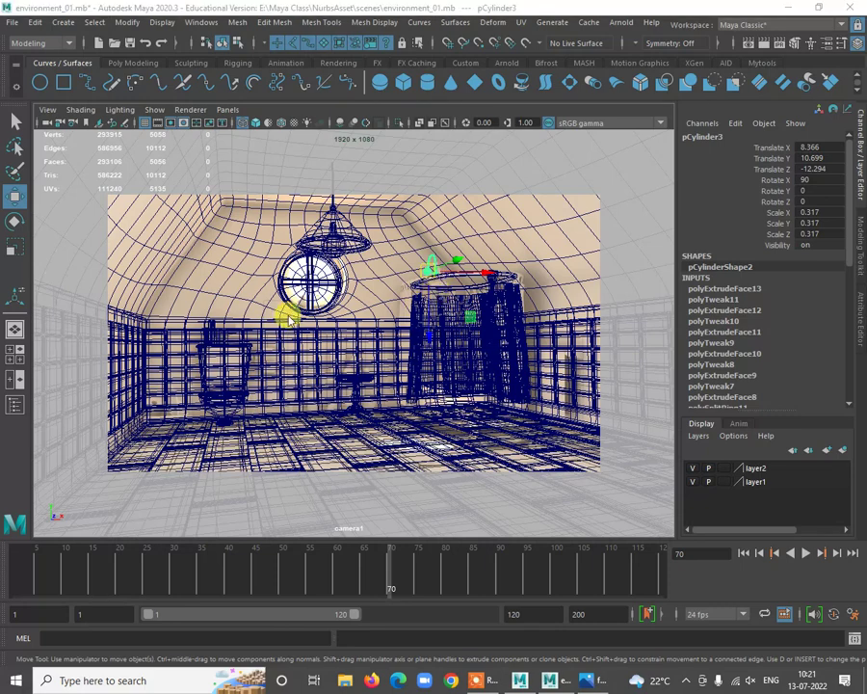
key("space")
Select the vertices of the shower head and lower pipe end and move them down to about Y 10.038 to lengthen the pipe
key("space")
left_click_drag(328, 352, 366, 294, "alt")
right_click_drag(374, 279, 289, 270)
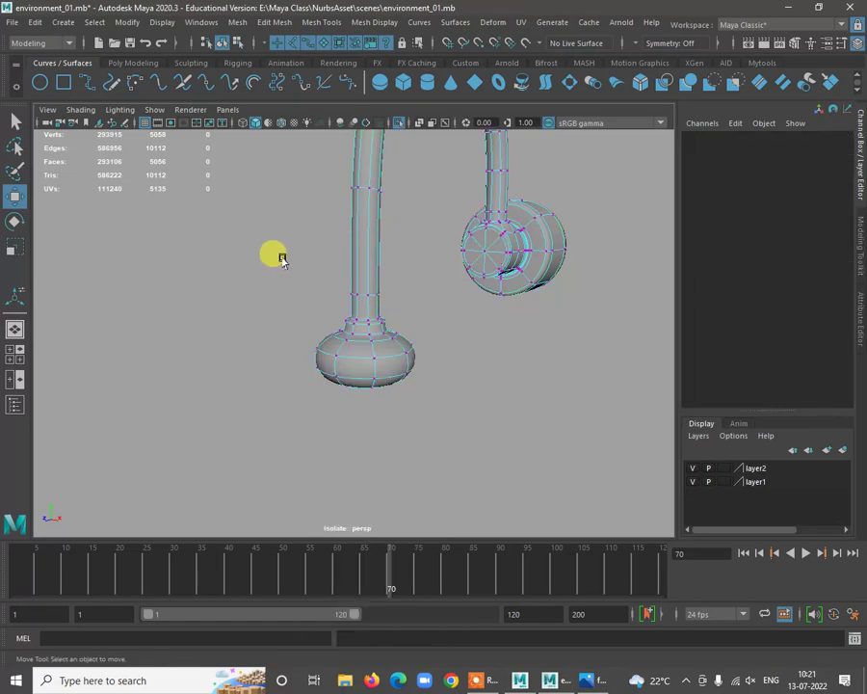
left_click_drag(279, 254, 423, 424)
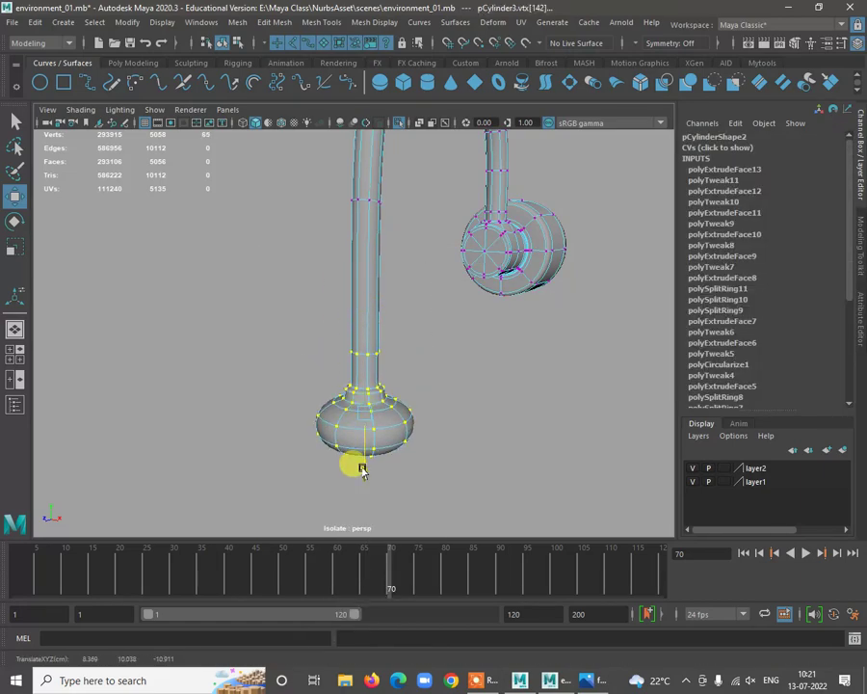
Try moving the shower head vertices further down to about Y 9.576 in the camera view, and undo that move
key("space")
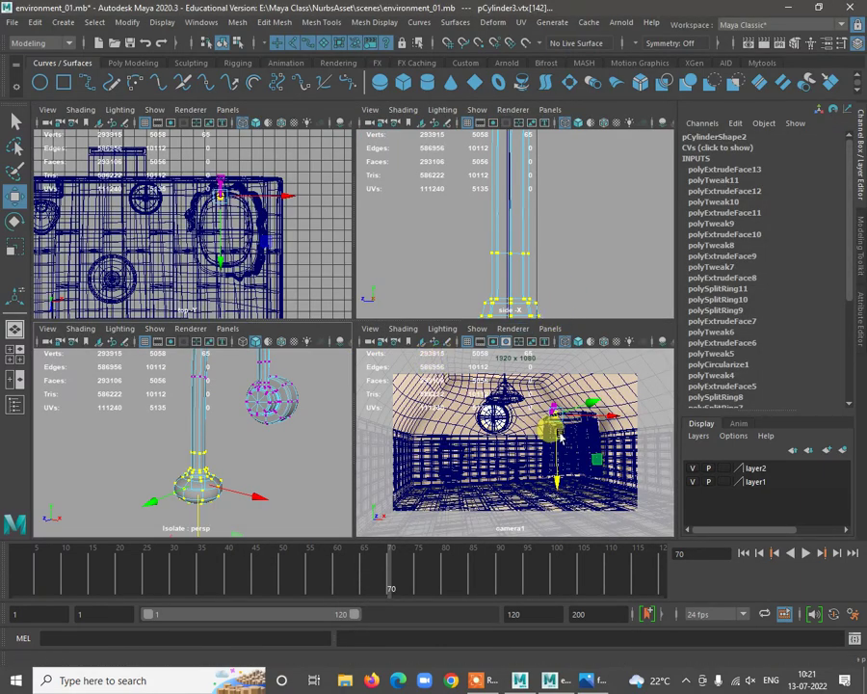
key("space")
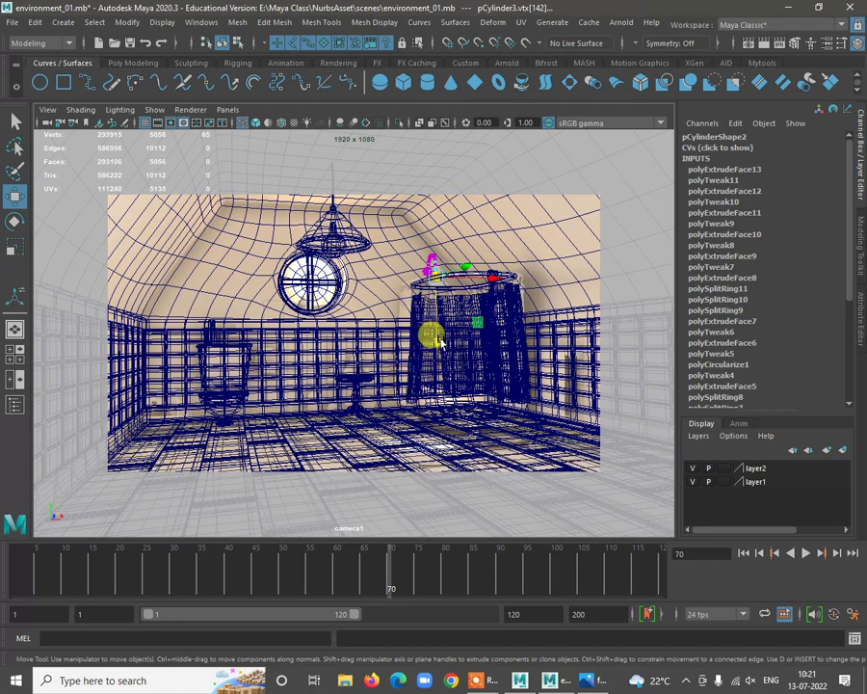
middle_click_drag(434, 347, 435, 355)
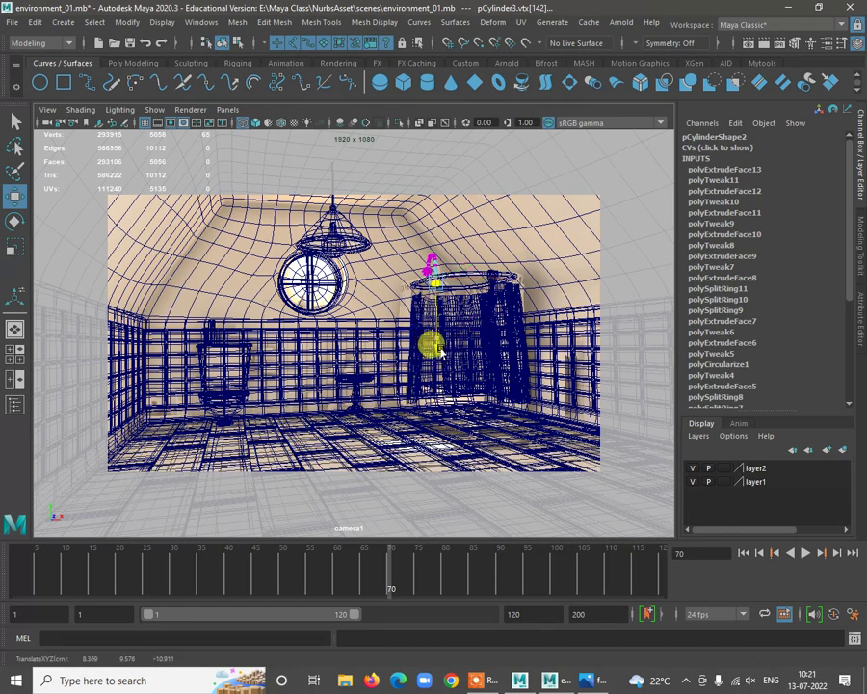
key("space")
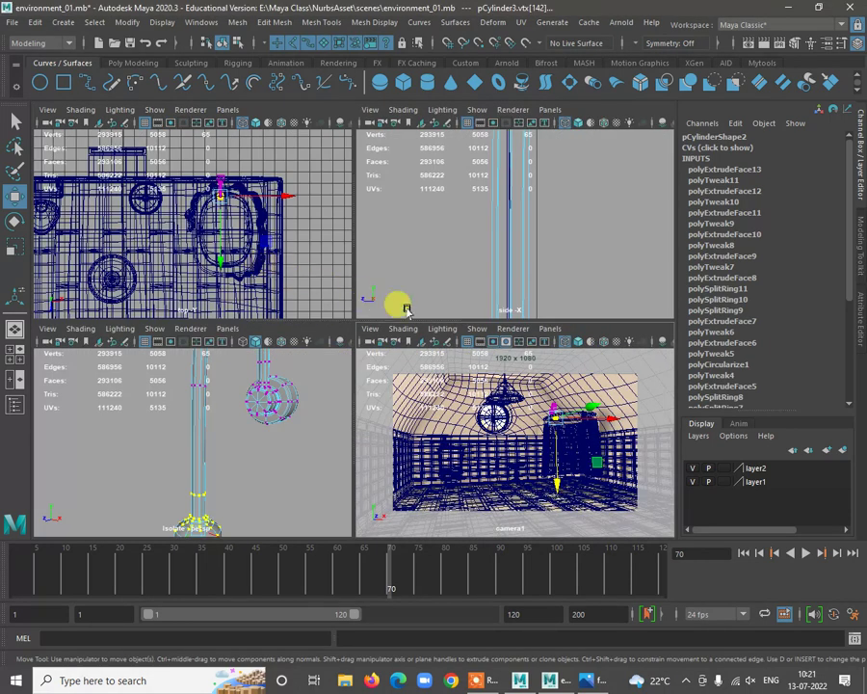
key("ctrl+z")
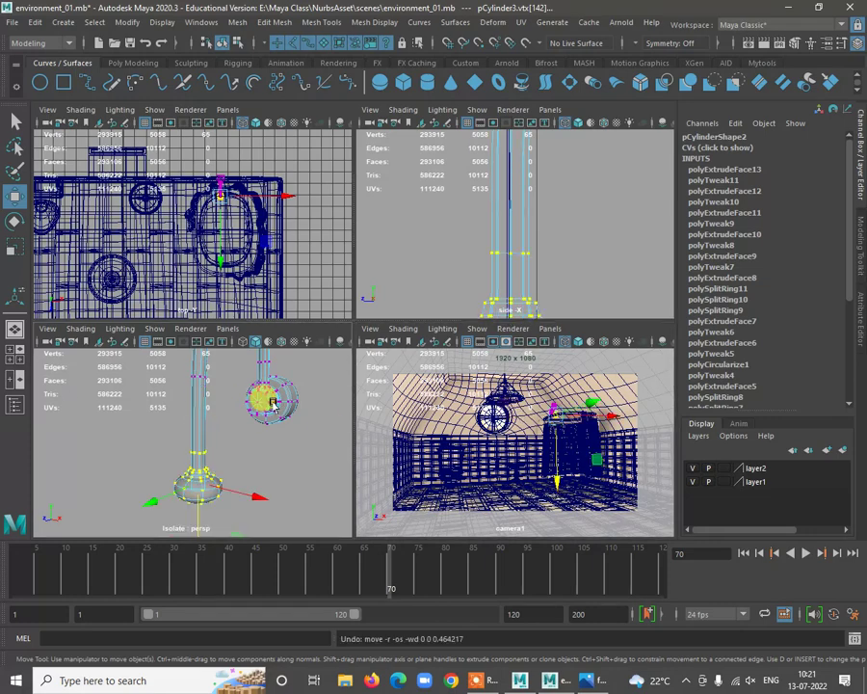
Select the whole shower fixture as an object and lower it to about Y 10.483
right_click_drag(273, 404, 318, 298)
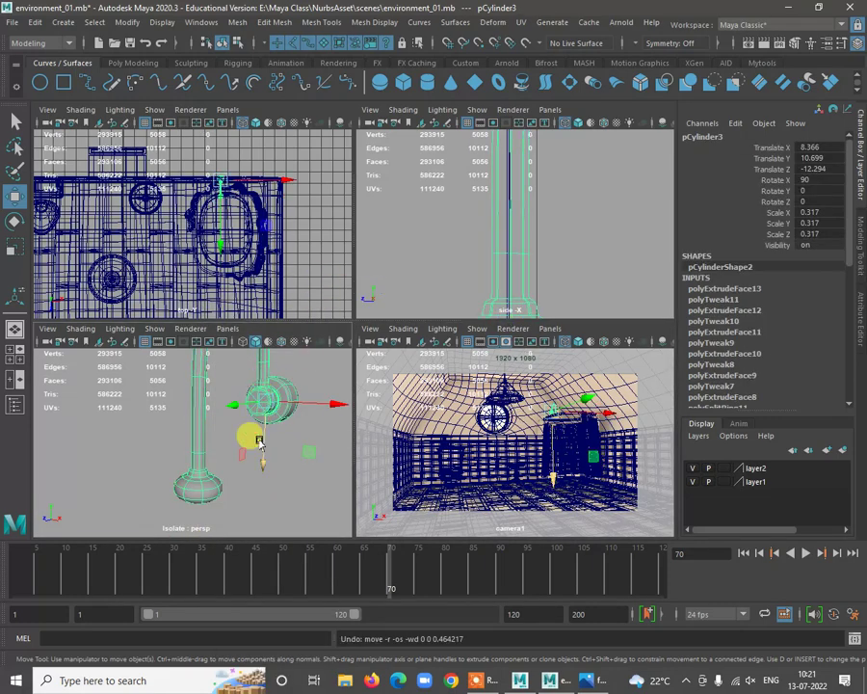
left_click_drag(259, 440, 273, 462)
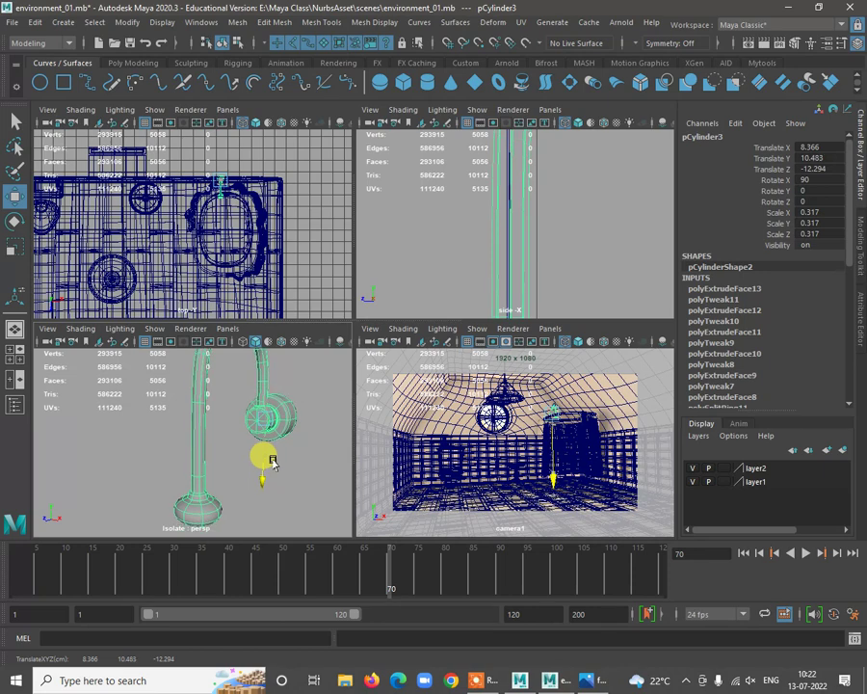
Move the shower fixture to about X 8.419, Y 10.492, and select the shower head vertices at the pipe's lower end
left_click_drag(306, 414, 321, 427)
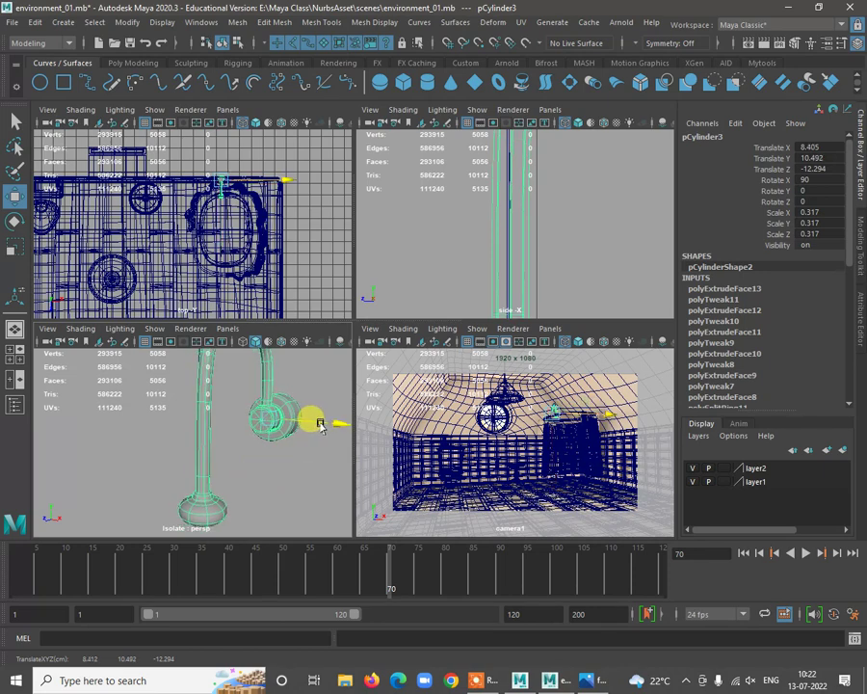
right_click_drag(204, 484, 206, 396)
right_click_drag(202, 465, 119, 294)
key("f")
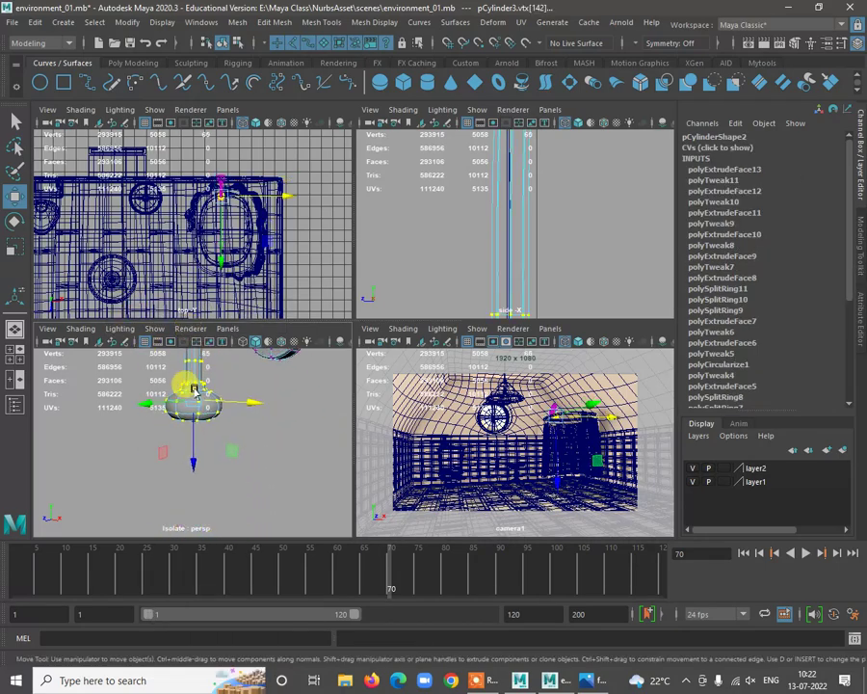
Select only the shower head's vertices in the side view, scale them up uniformly and lower them to about Y 9.755
key("space")
middle_click_drag(255, 345, 295, 285, "alt")
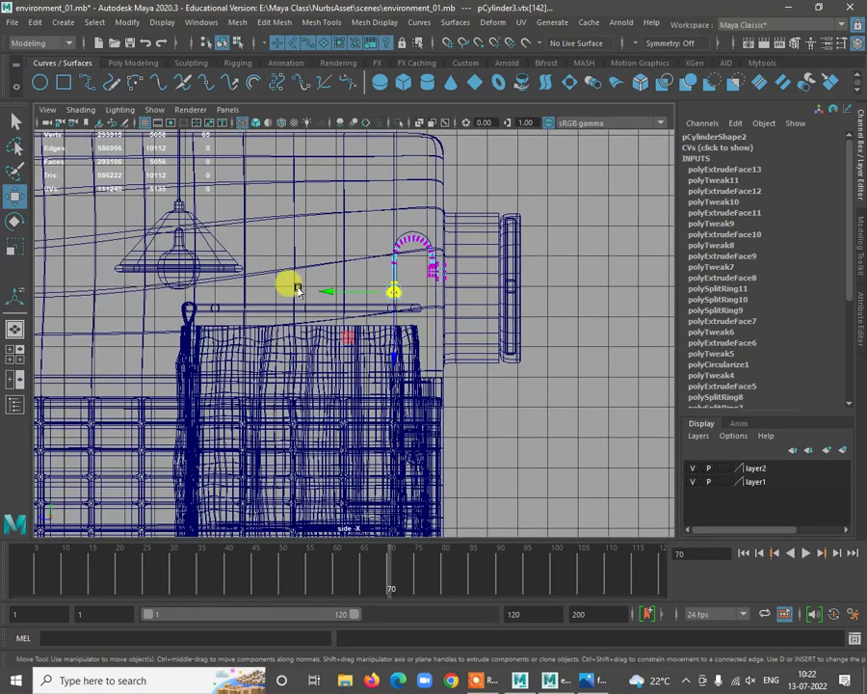
right_click_drag(295, 285, 462, 535, "alt")
middle_click_drag(294, 368, 384, 350, "alt")
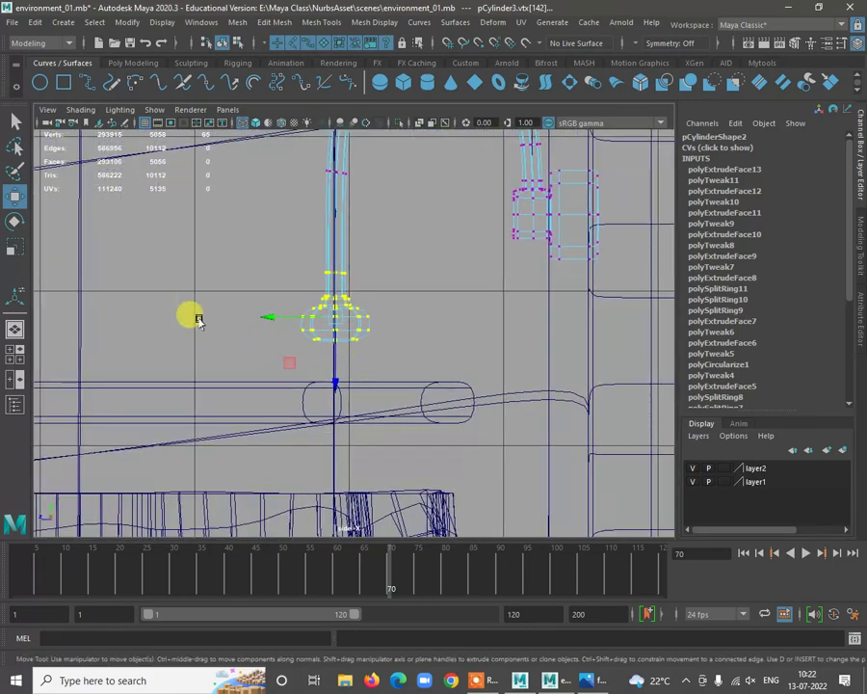
left_click_drag(199, 310, 455, 374)
left_click_drag(219, 306, 432, 364)
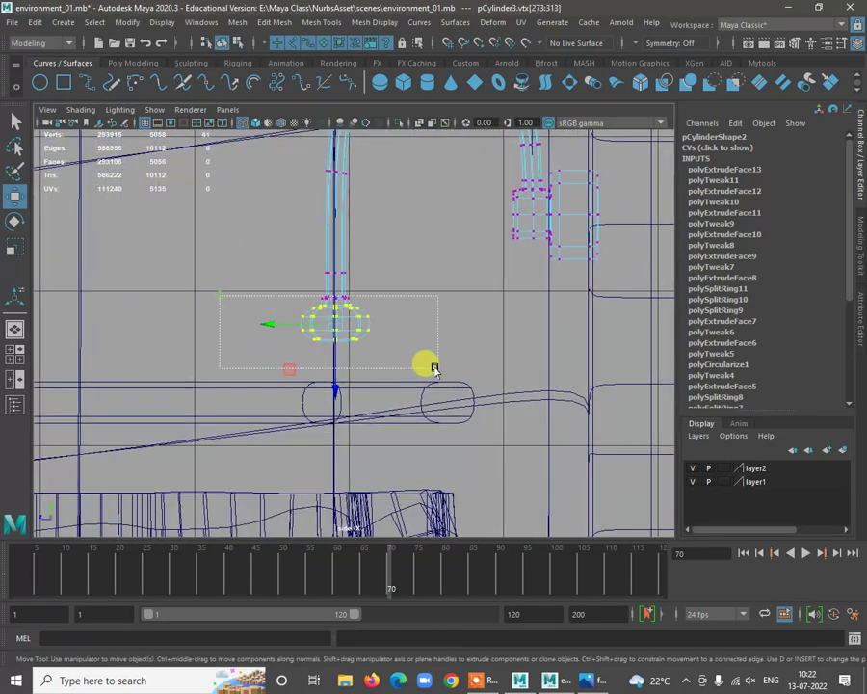
key("r")
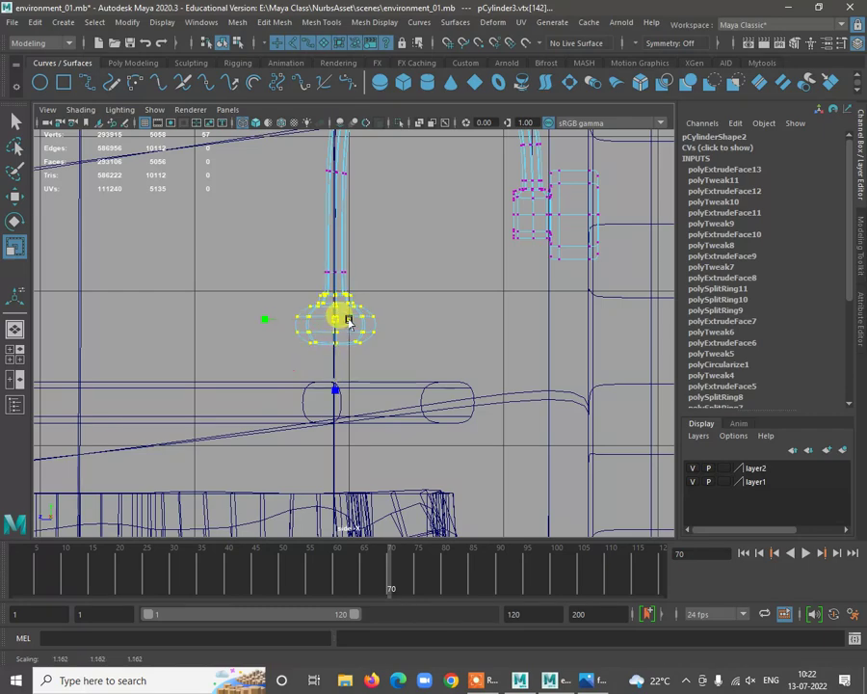
left_click_drag(340, 312, 331, 377)
key("w")
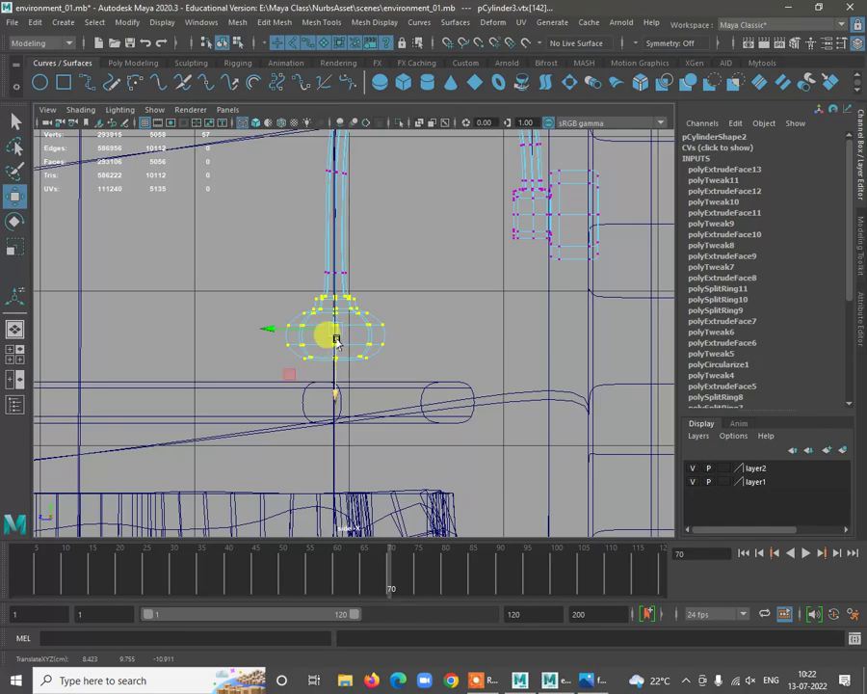
key("r")
left_click_drag(335, 333, 360, 334)
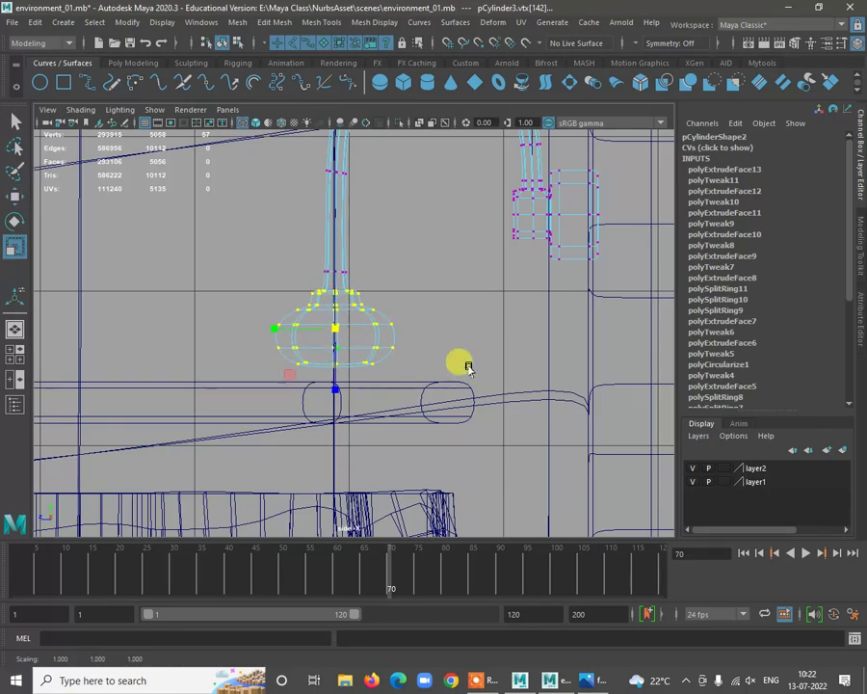
Move the pipe curve's control vertices on the shower head side away from the wall and adjust the upper control vertex near the wall
right_click_drag(468, 366, 410, 412, "alt")
middle_click_drag(410, 412, 425, 413, "alt")
right_click_drag(380, 371, 415, 385, "alt")
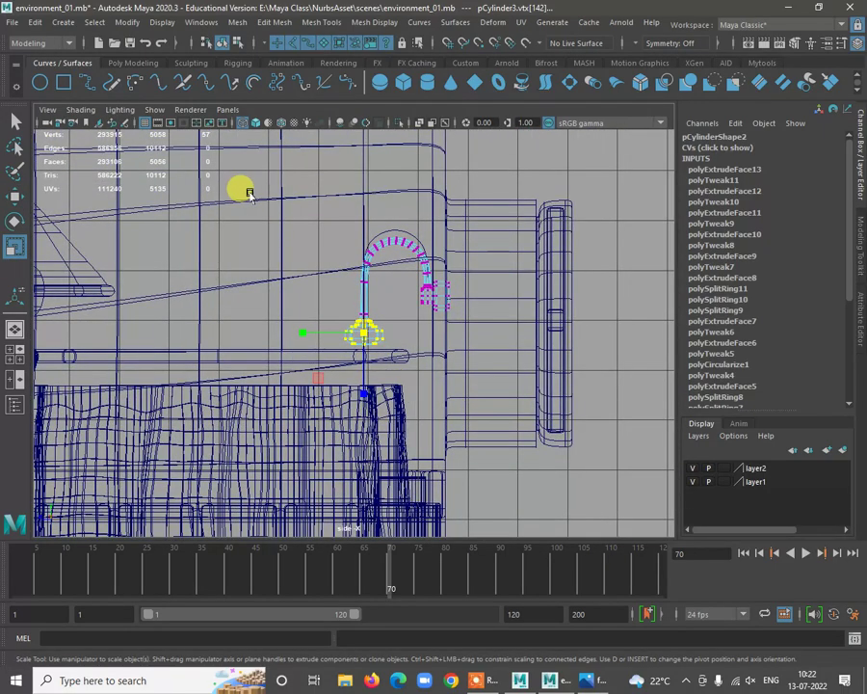
scroll(308, 254, "up", 4)
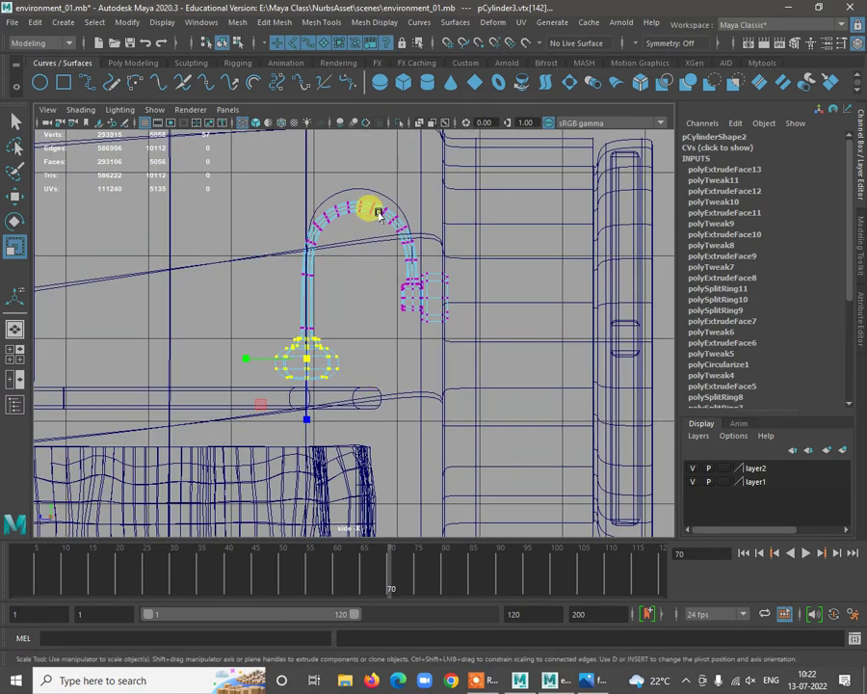
key("w")
left_click(377, 189)
left_click(375, 191)
right_click_drag(381, 194, 381, 194)
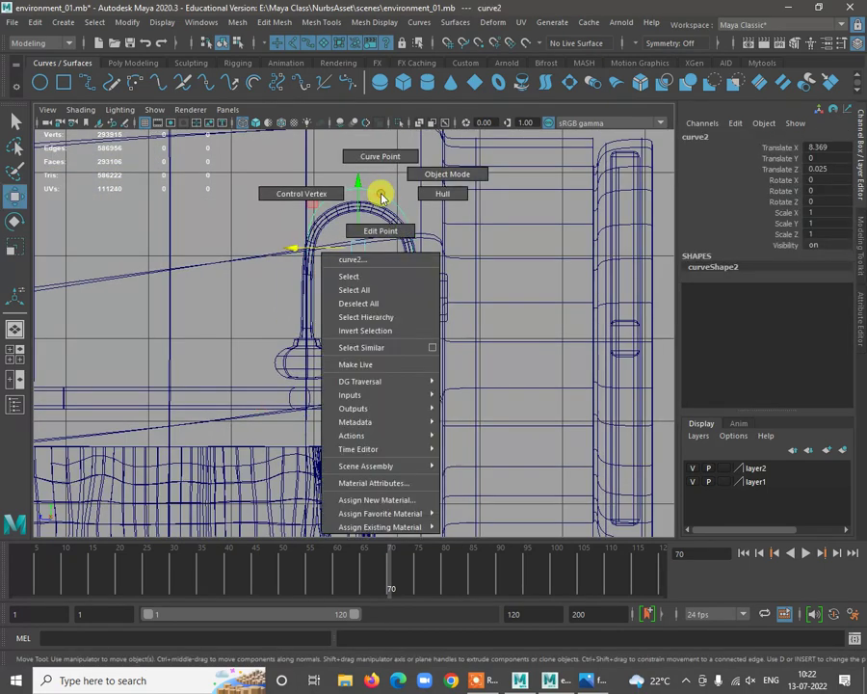
left_click(302, 193)
left_click_drag(364, 409, 366, 409)
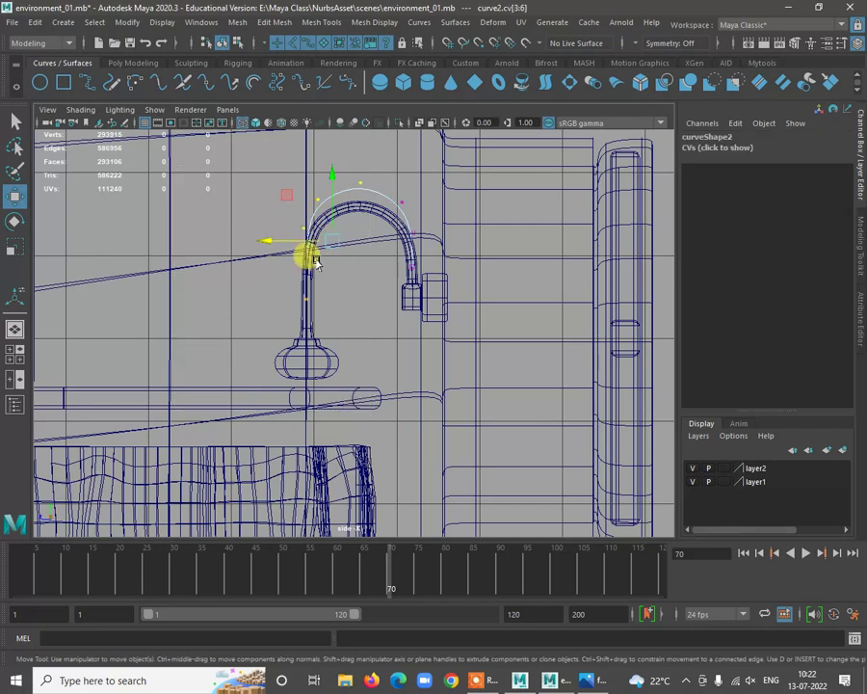
mouse_move(307, 253)
left_mouse_down()
mouse_move(283, 235)
mouse_move(306, 249)
mouse_move(296, 254)
left_mouse_up()
left_click(399, 200)
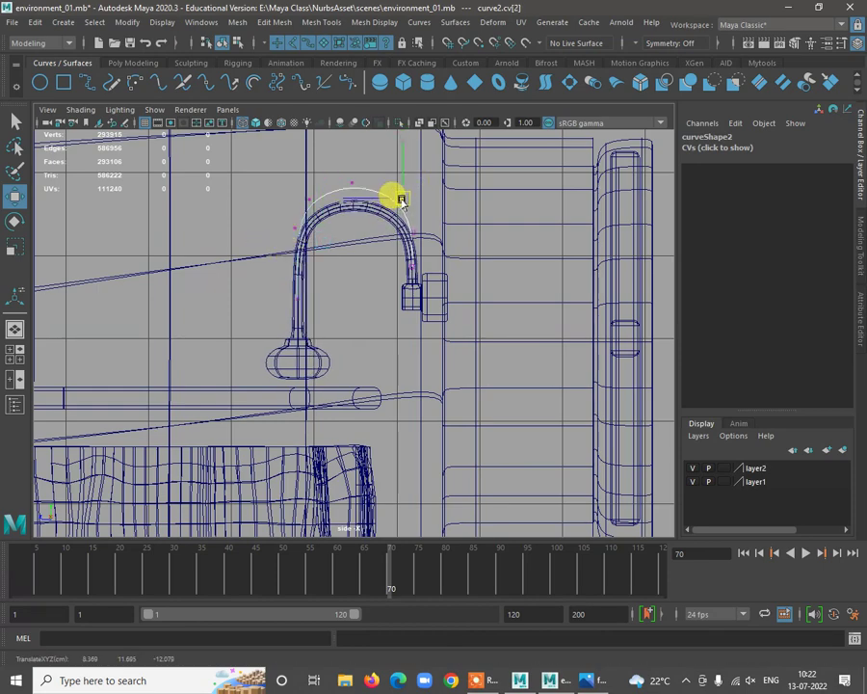
Select the shower fixture as an object, close in on the shower head collar, and turn off its smooth mesh preview
left_click(321, 374)
right_click_drag(320, 307, 253, 304)
right_click_drag(257, 349, 381, 489, "alt")
middle_click_drag(198, 310, 294, 301, "alt")
scroll(295, 305, "up", 5)
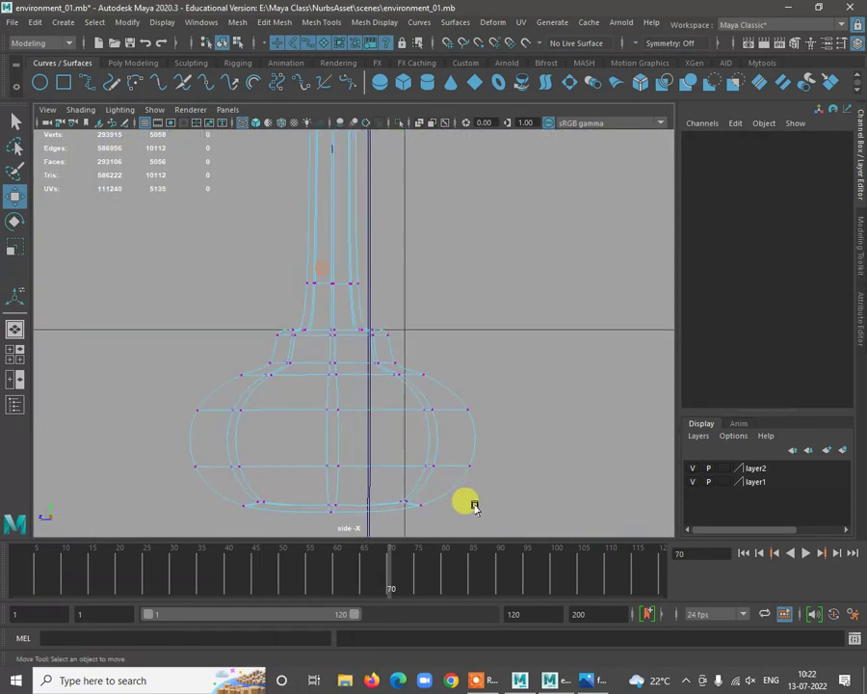
scroll(367, 366, "up", 2)
right_click_drag(351, 252, 416, 228)
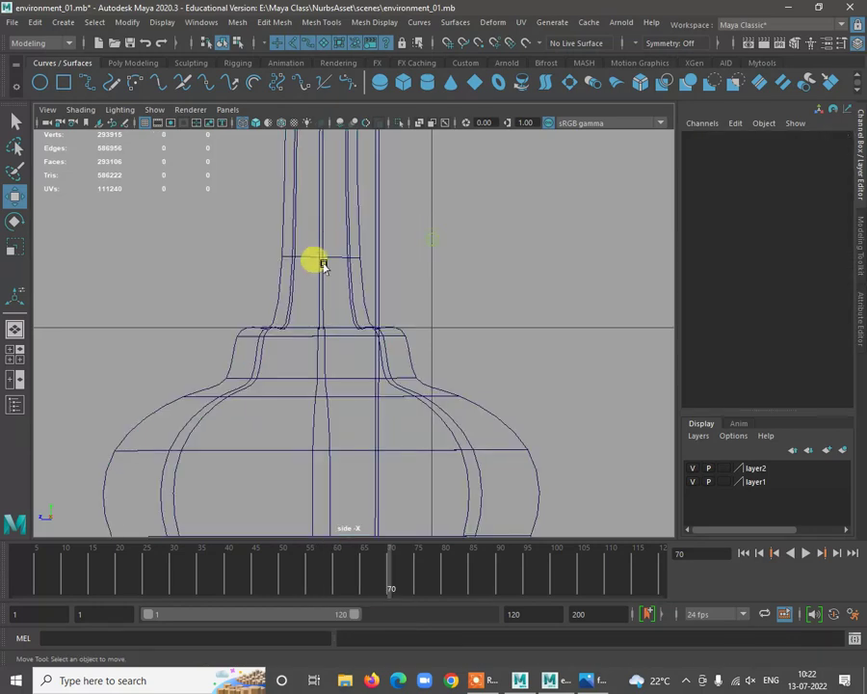
left_click(350, 253)
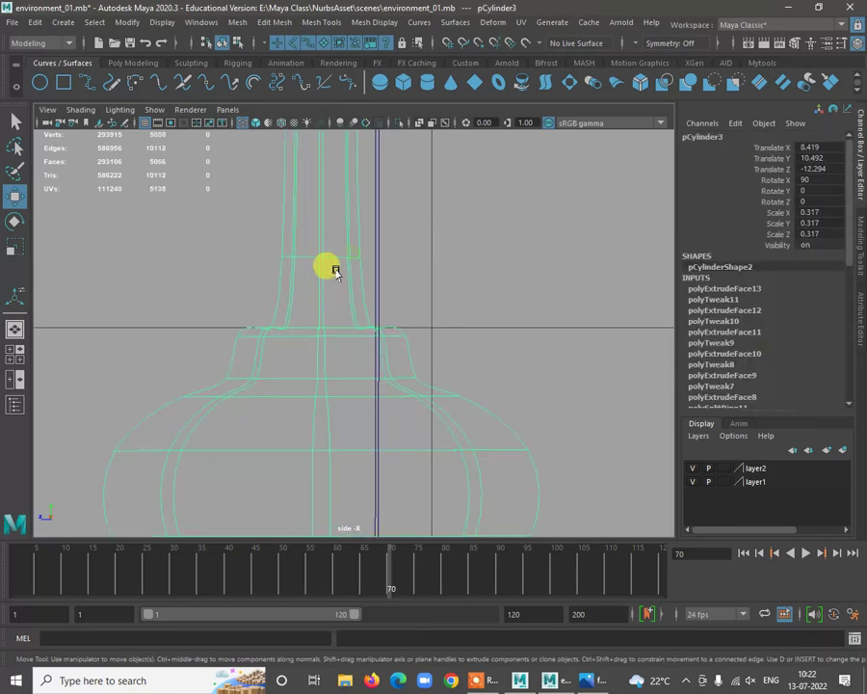
key("1")
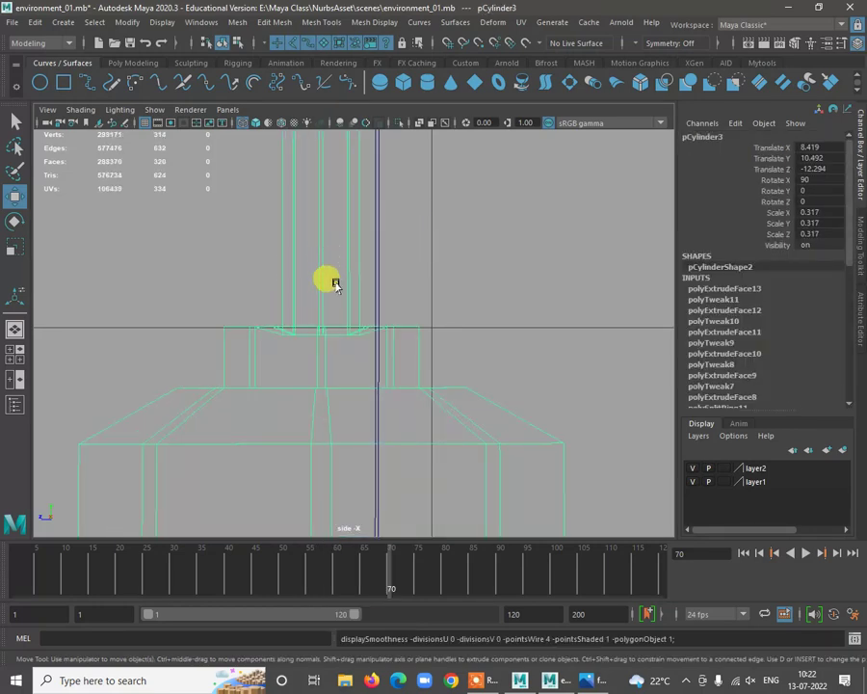
Select the vertices along the collar's upper rim and flatten them vertically into one level
right_click_drag(355, 256, 265, 318)
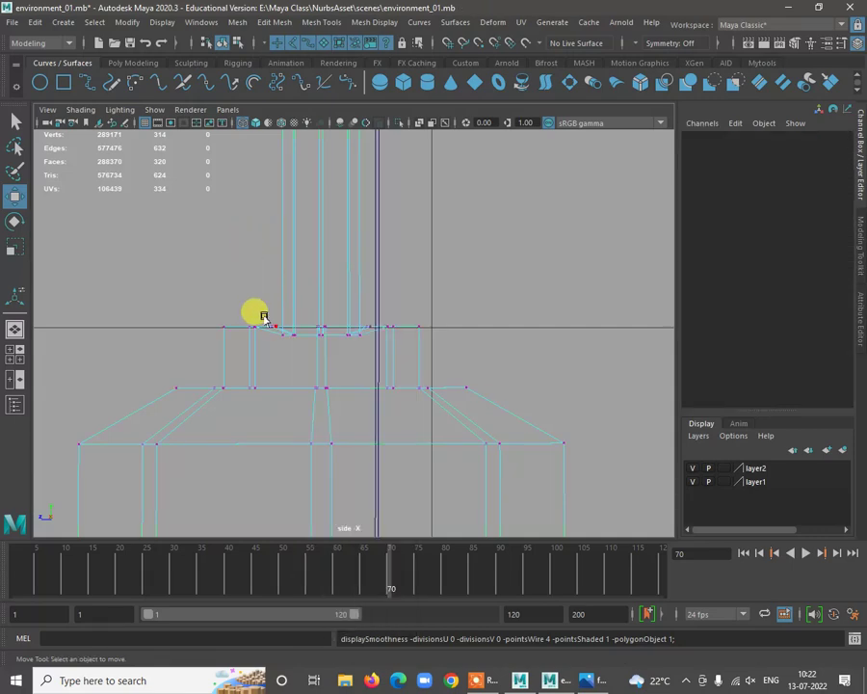
left_click_drag(249, 302, 420, 349)
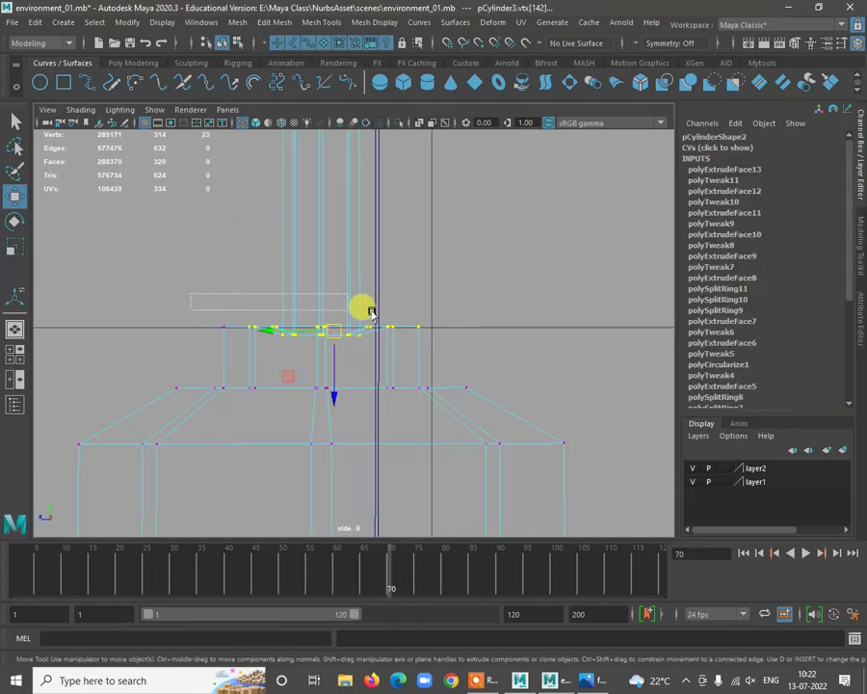
key("r")
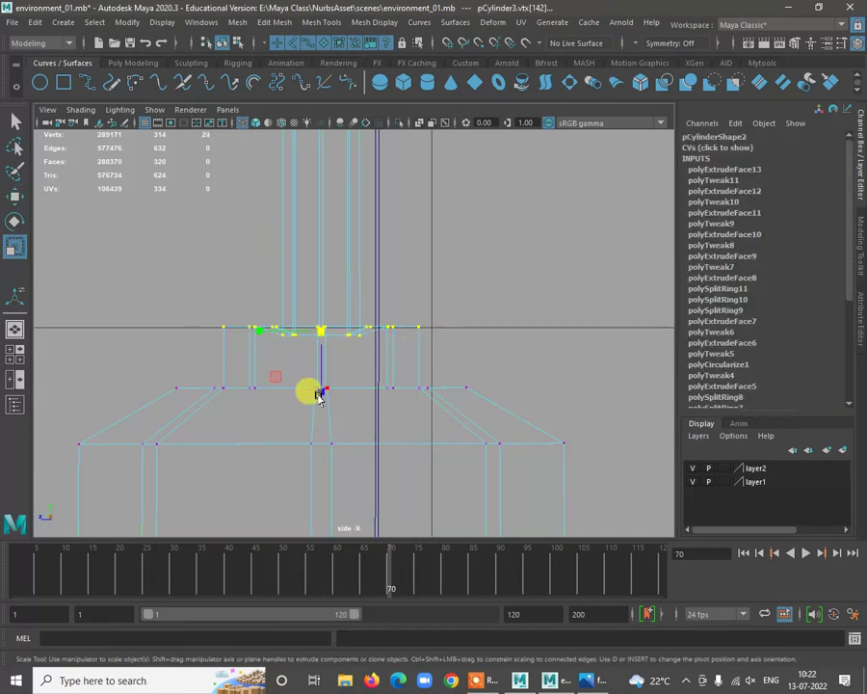
left_click_drag(321, 392, 327, 322)
key("w")
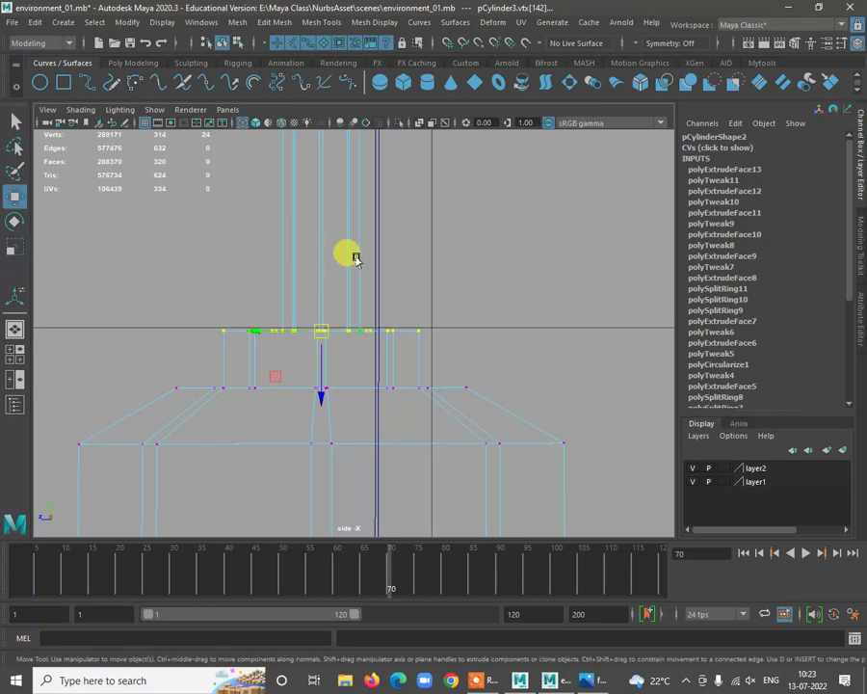
Insert edge loops near the collar's upper and lower edges and around the pipe just above the collar
right_click_drag(355, 254, 415, 234)
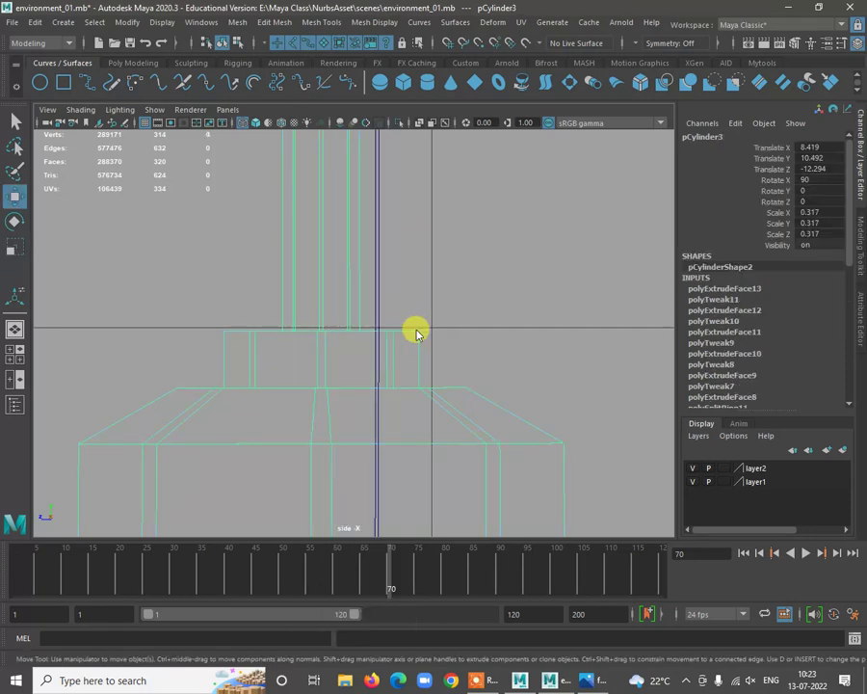
right_click_drag(416, 333, 378, 345, "shift")
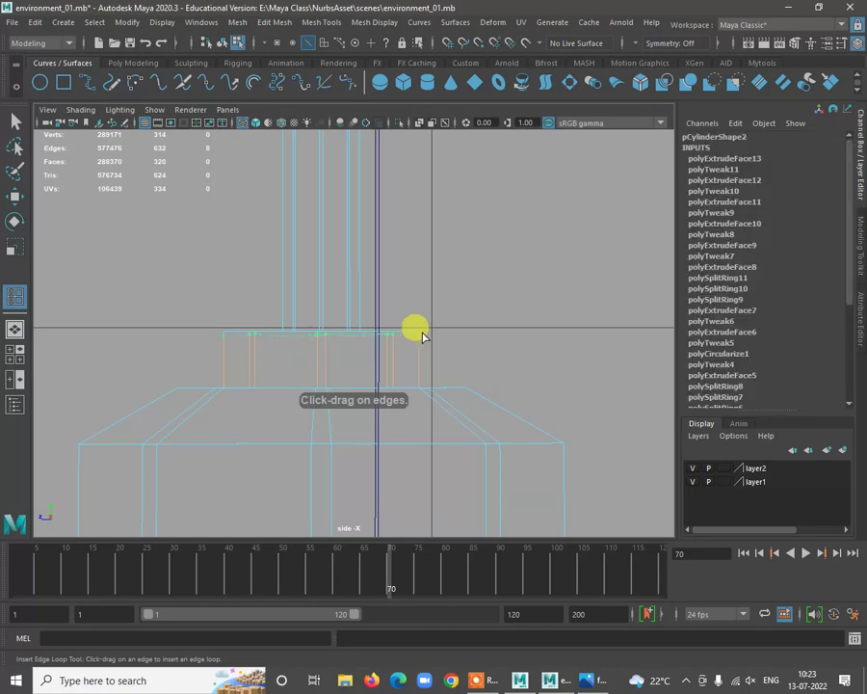
left_click(425, 336)
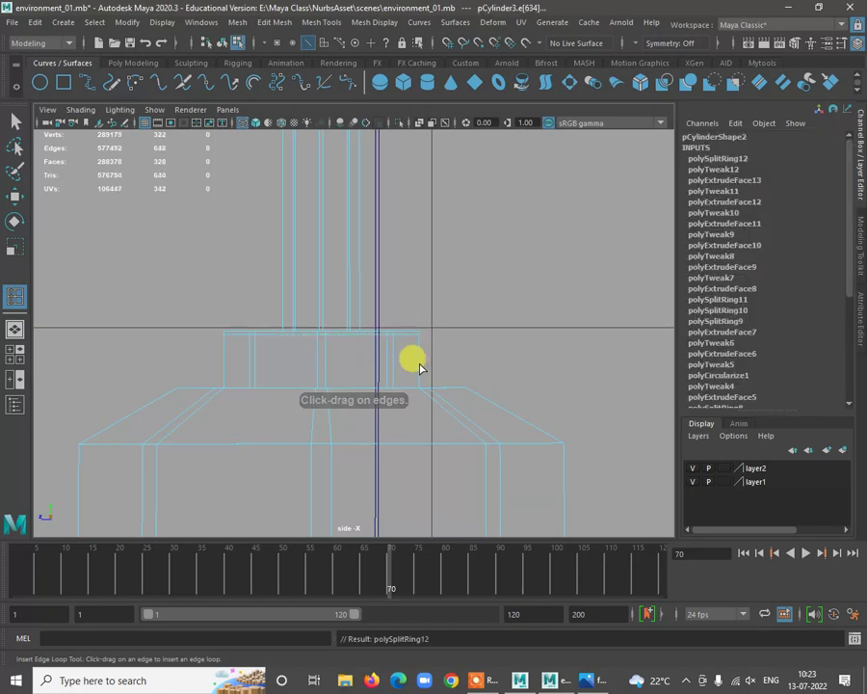
left_click(421, 380)
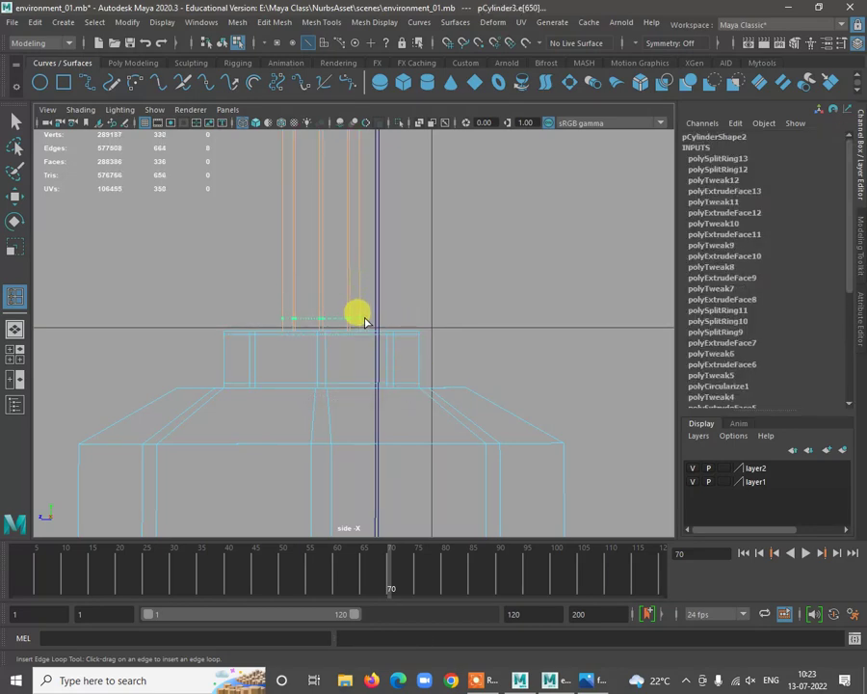
left_click(366, 329)
key("w")
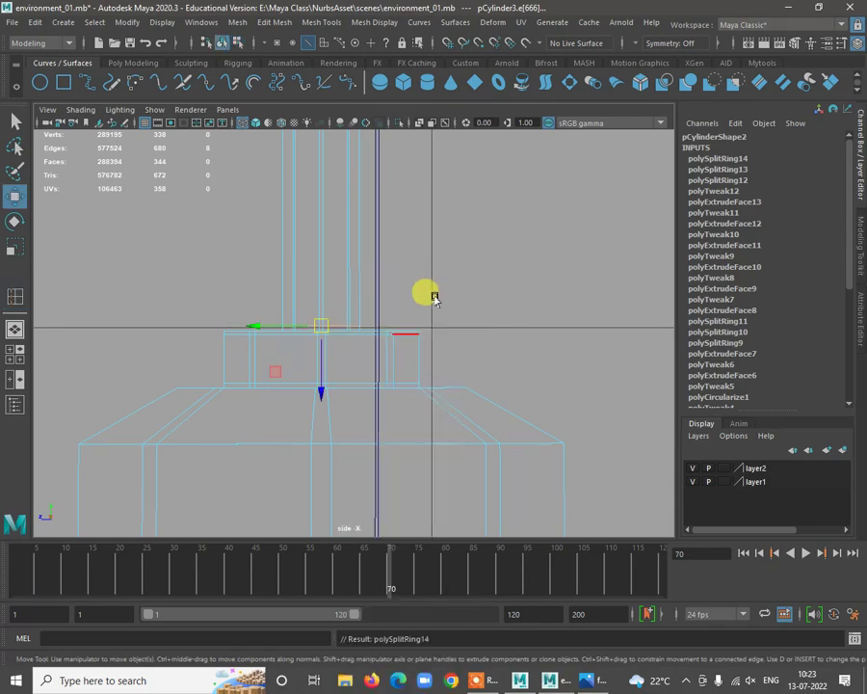
Return the shower fixture to object mode, turn its smooth mesh preview back on and deselect it
key("F8")
left_click(395, 342)
left_click(404, 334)
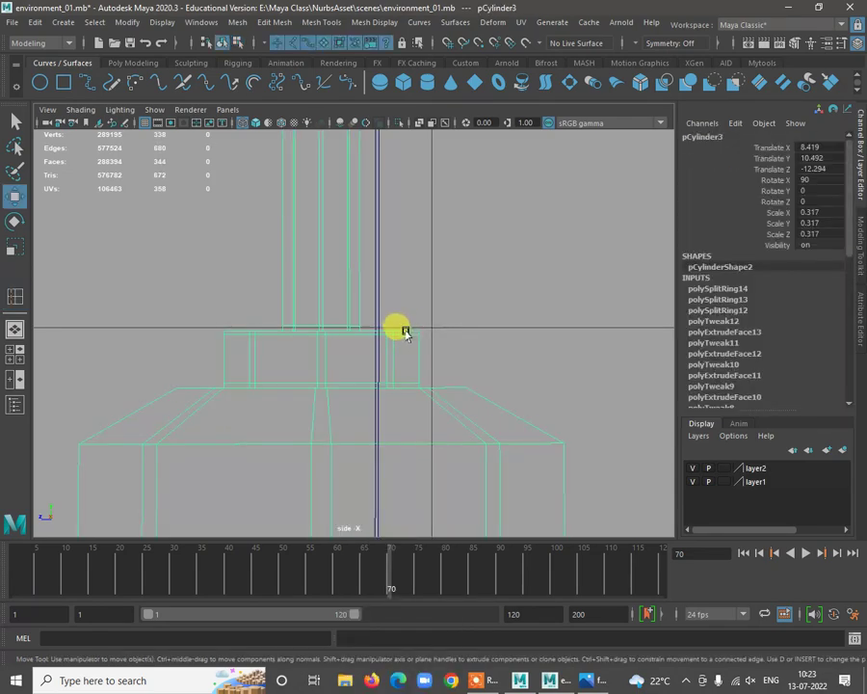
key("3")
left_click(472, 261)
Move the whole shower fixture in the camera view to about X 8.903, Y 10.113, and check its placement from the side
right_click_drag(474, 397, 402, 416, "alt")
right_click_drag(344, 320, 355, 336, "alt")
middle_click_drag(399, 355, 370, 297, "alt")
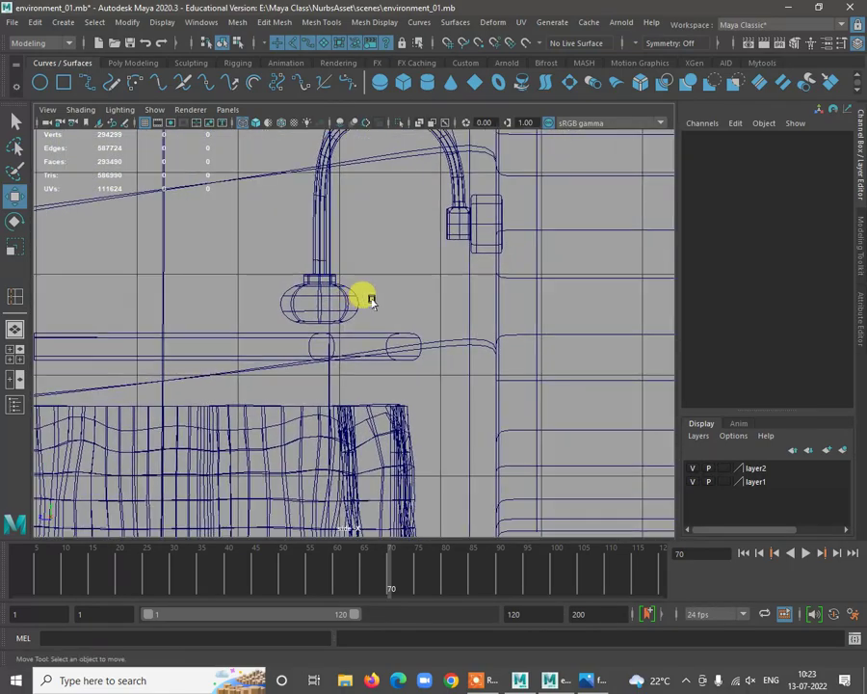
right_click_drag(396, 329, 308, 304, "alt")
key("space")
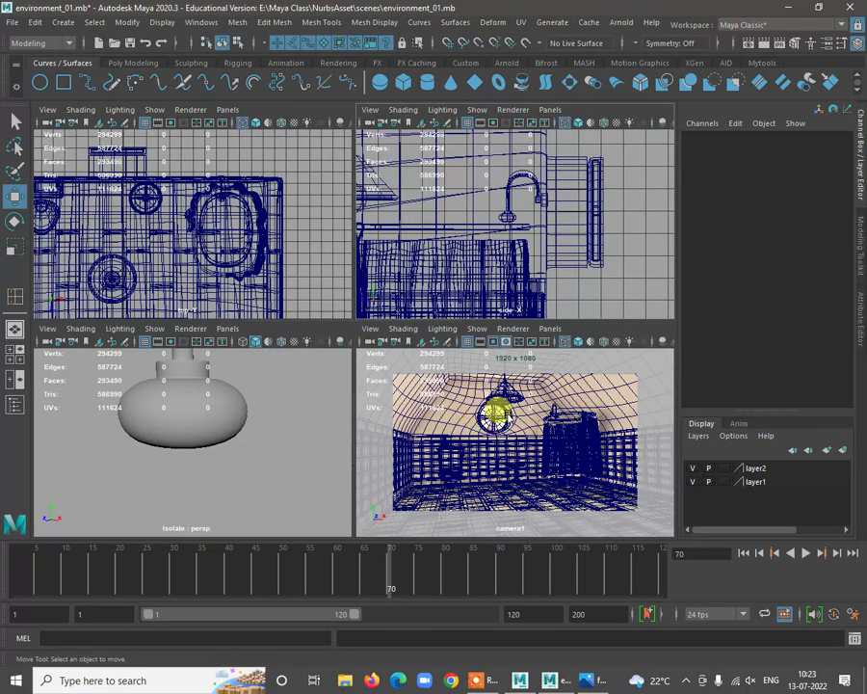
key("space")
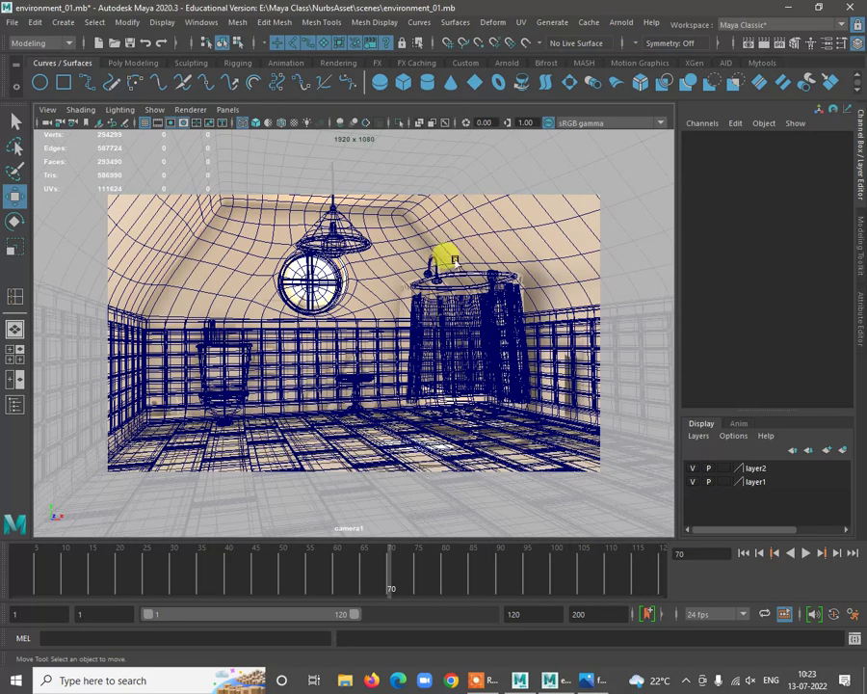
left_click(433, 261)
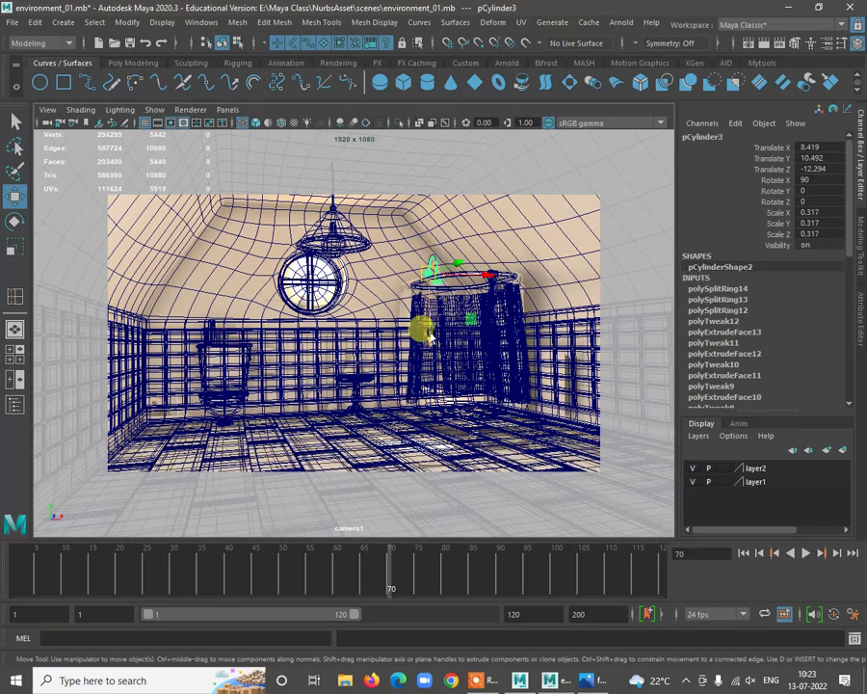
middle_click_drag(428, 335, 431, 339)
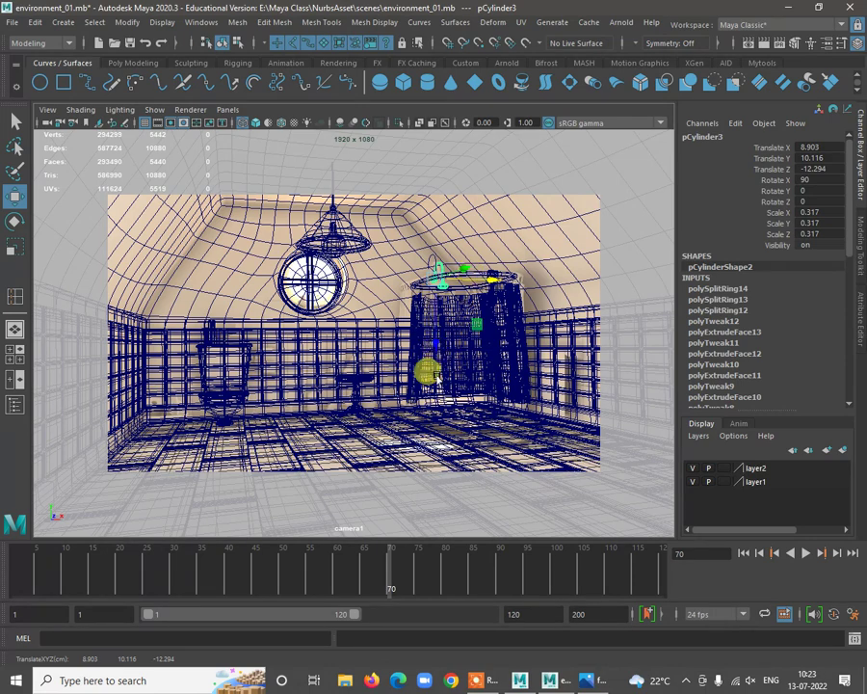
key("w")
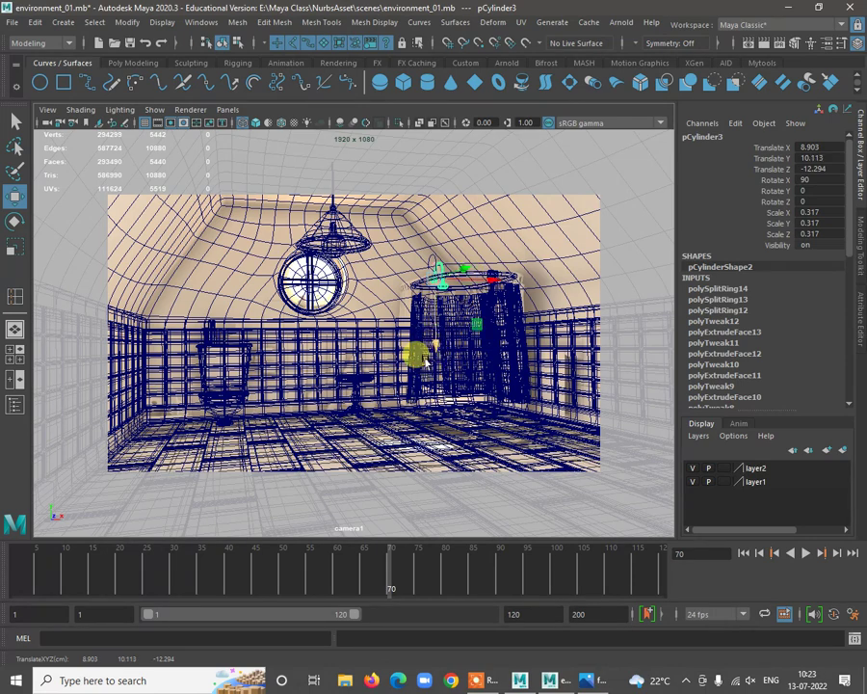
key("space")
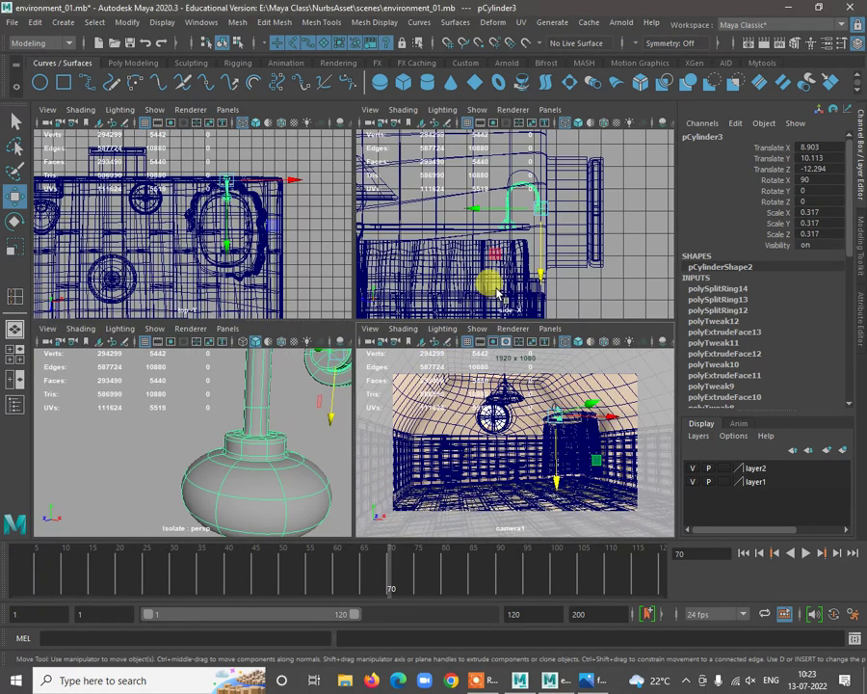
key("space")
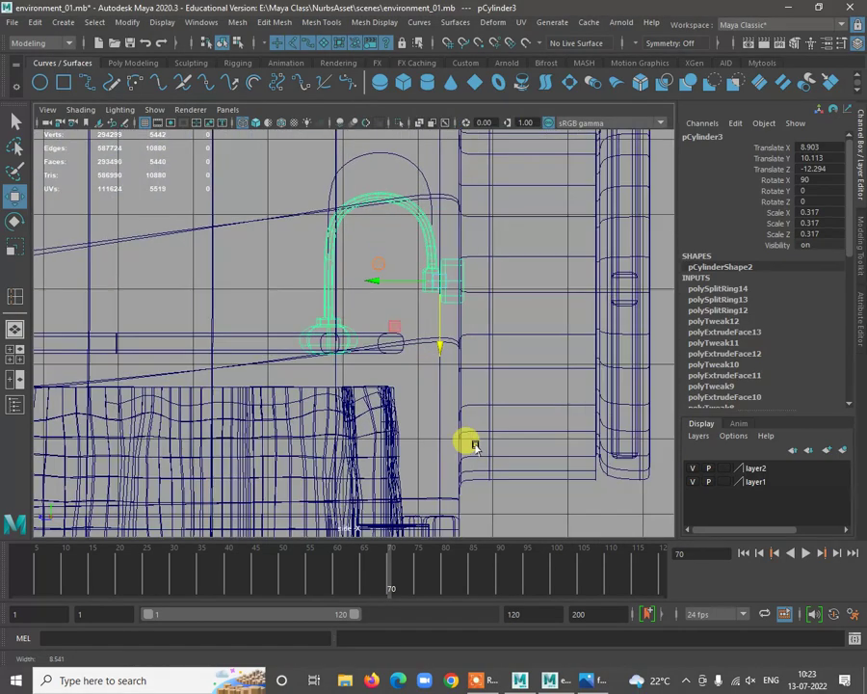
Turn off the shower fixture's smooth preview and insert a horizontal edge loop around the middle of the shower head
scroll(473, 443, "up", 3)
middle_click_drag(355, 388, 386, 358, "alt")
scroll(376, 389, "up", 2)
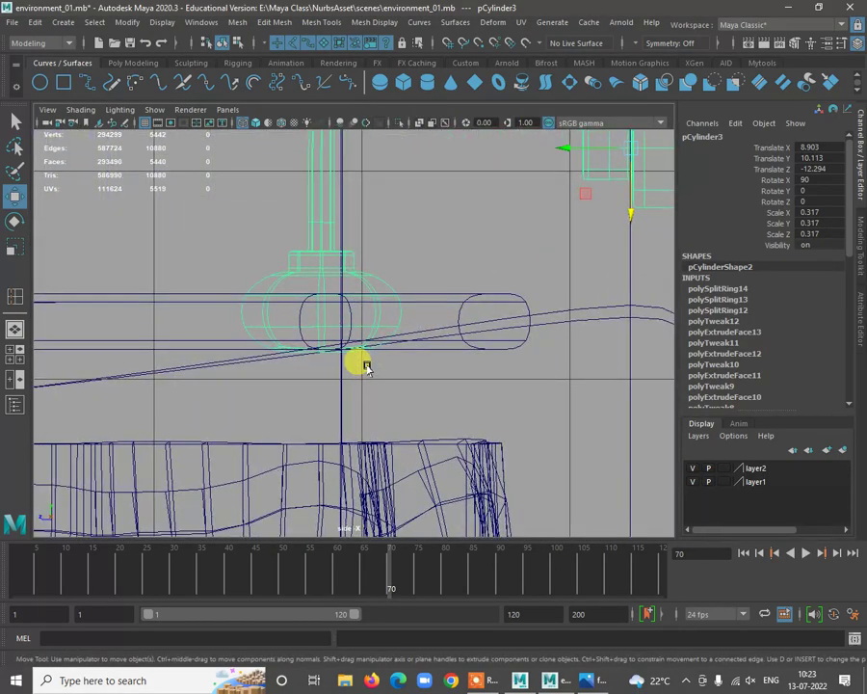
key("1")
right_click(388, 290, "shift")
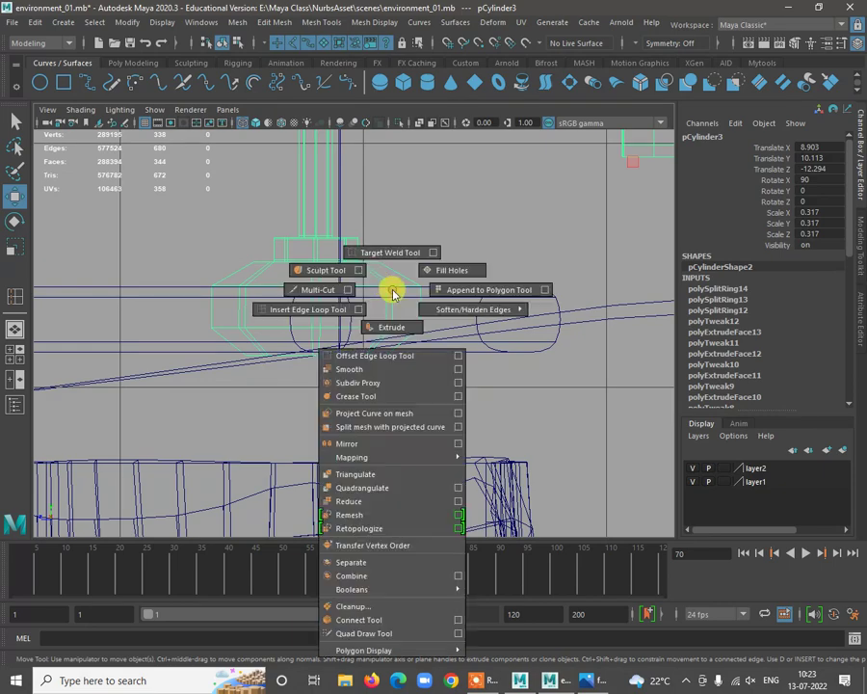
right_click_drag(388, 290, 328, 306, "shift")
left_click(390, 304)
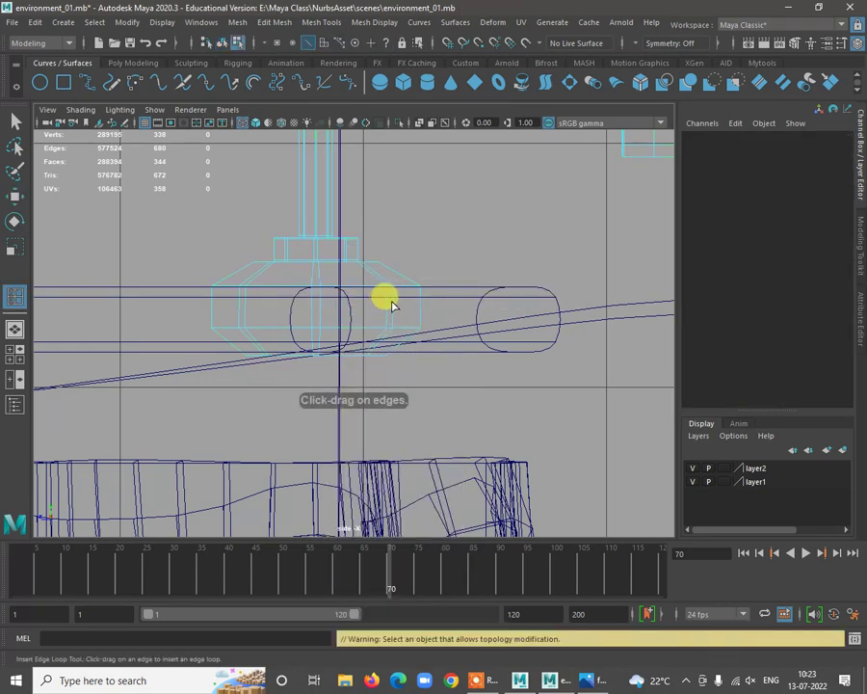
left_click(393, 307)
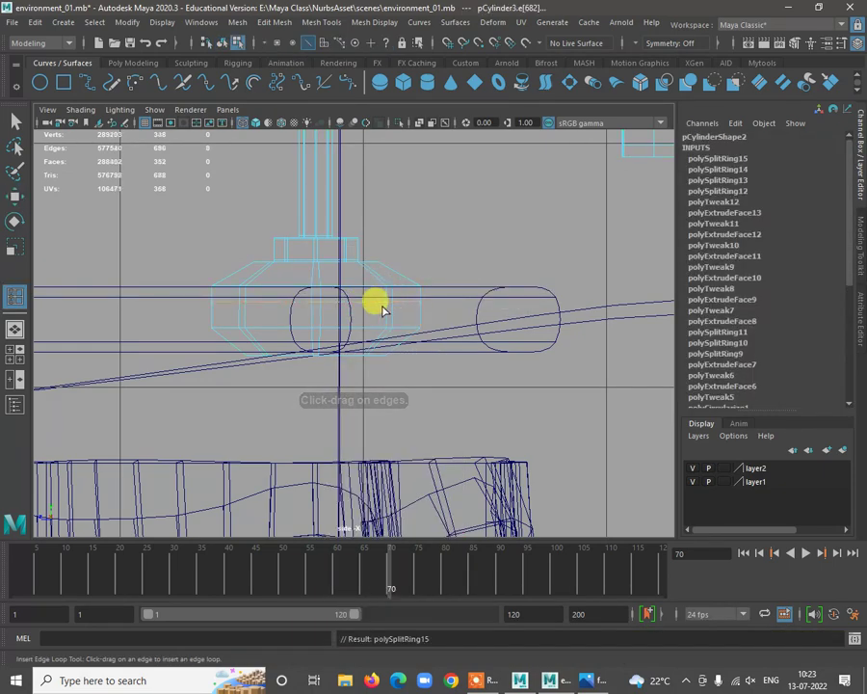
Scale the shower head's middle and lower edge loops outward to round its profile, and return to object mode
key("w")
left_click_drag(319, 333, 314, 350)
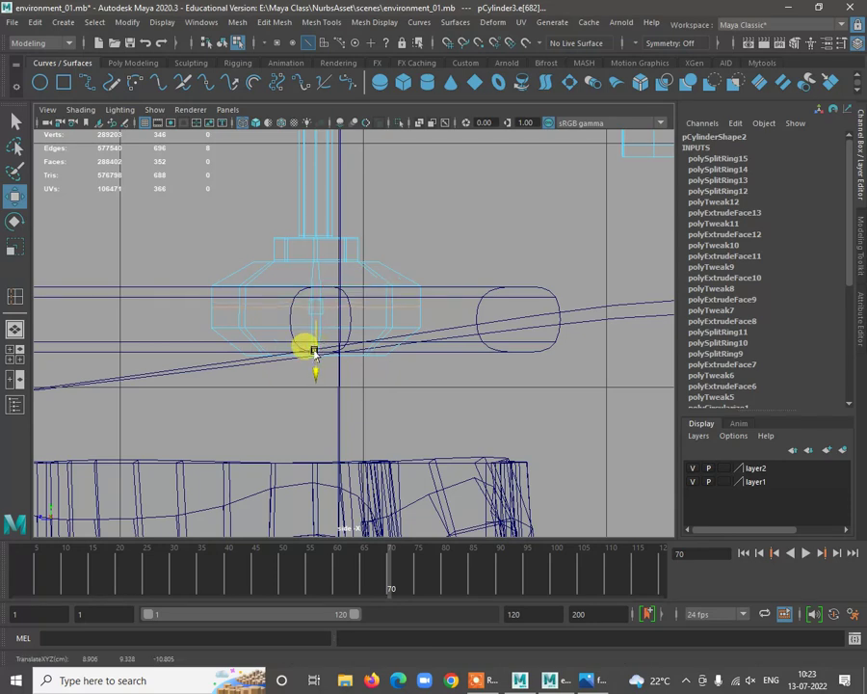
key("r")
left_click_drag(315, 306, 331, 288)
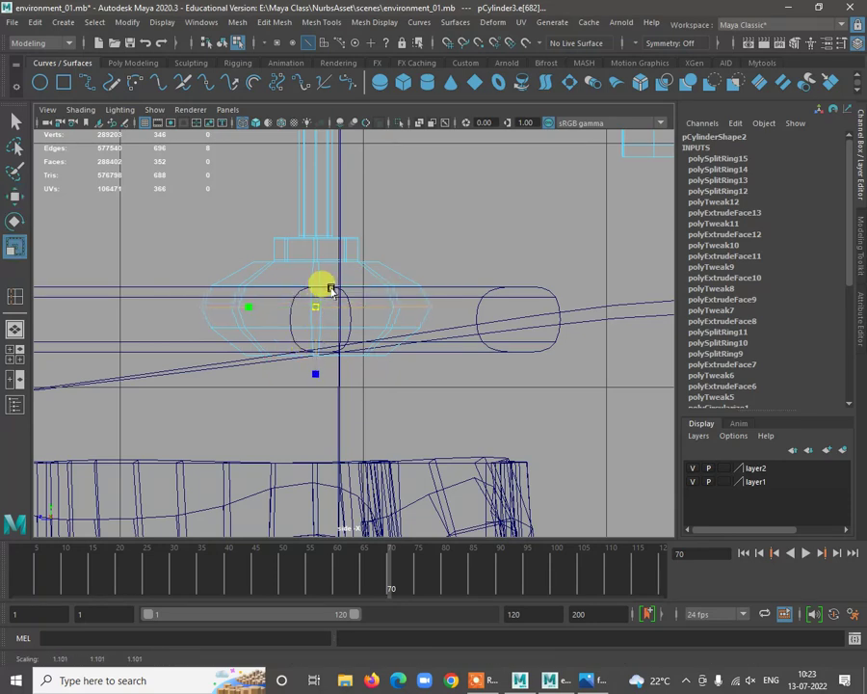
left_click(312, 313)
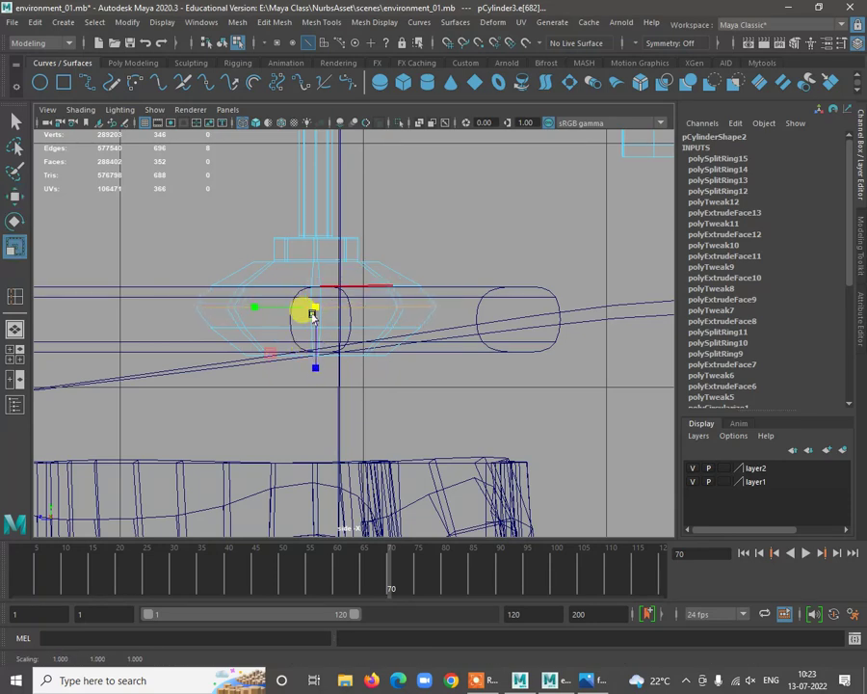
left_click_drag(279, 331, 319, 330)
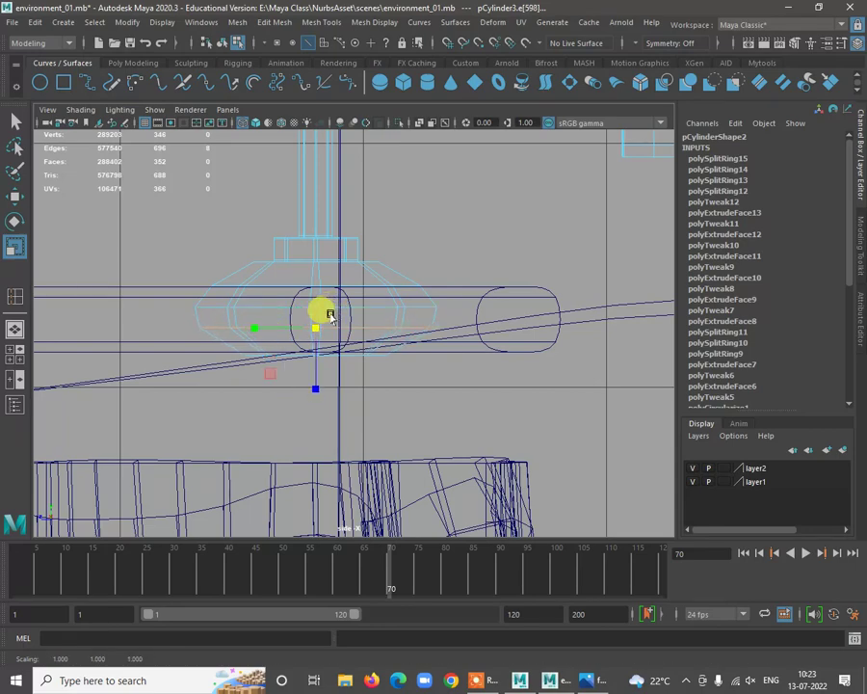
key("w")
right_click_drag(388, 275, 449, 253)
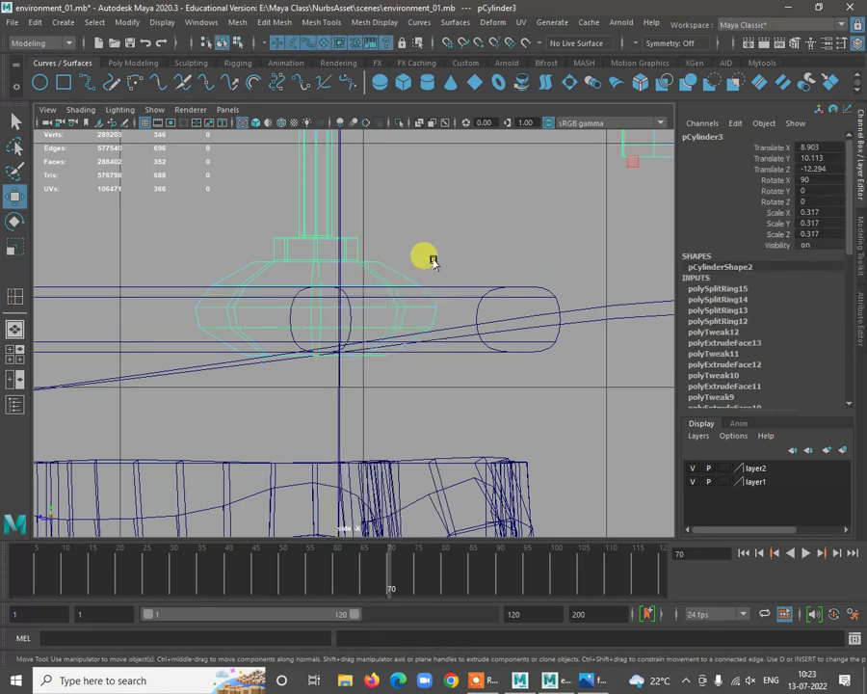
Reselect the shower fixture and turn off isolation in the perspective view to show it within the whole bathroom
left_click(430, 257)
left_click(377, 315)
left_click(370, 268)
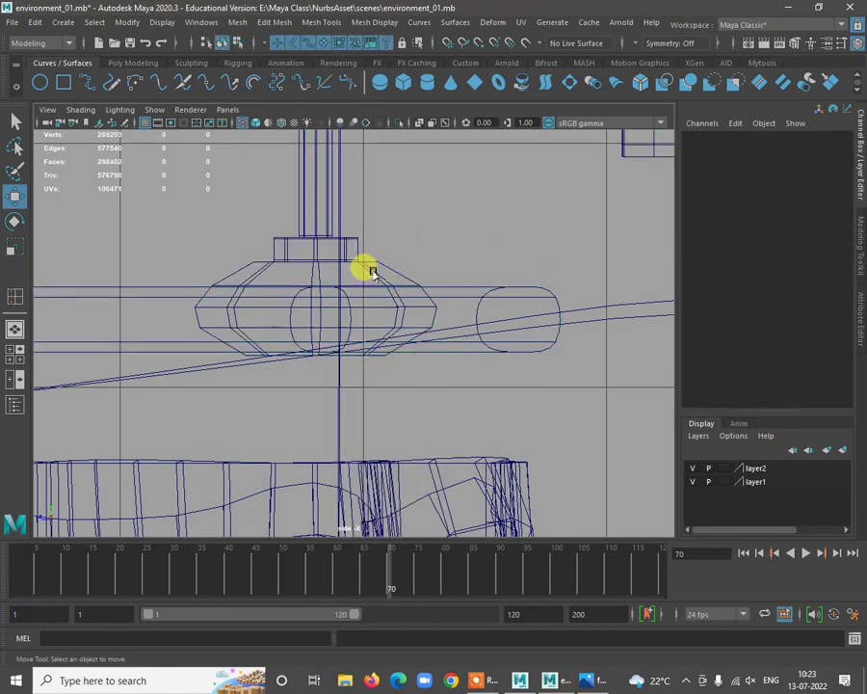
left_click(374, 281)
key("space")
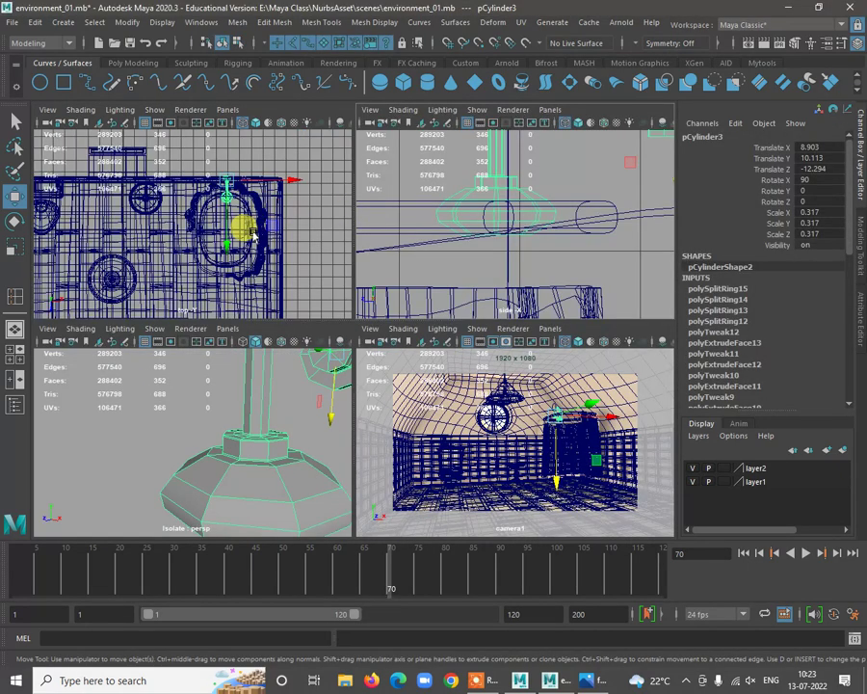
key("space")
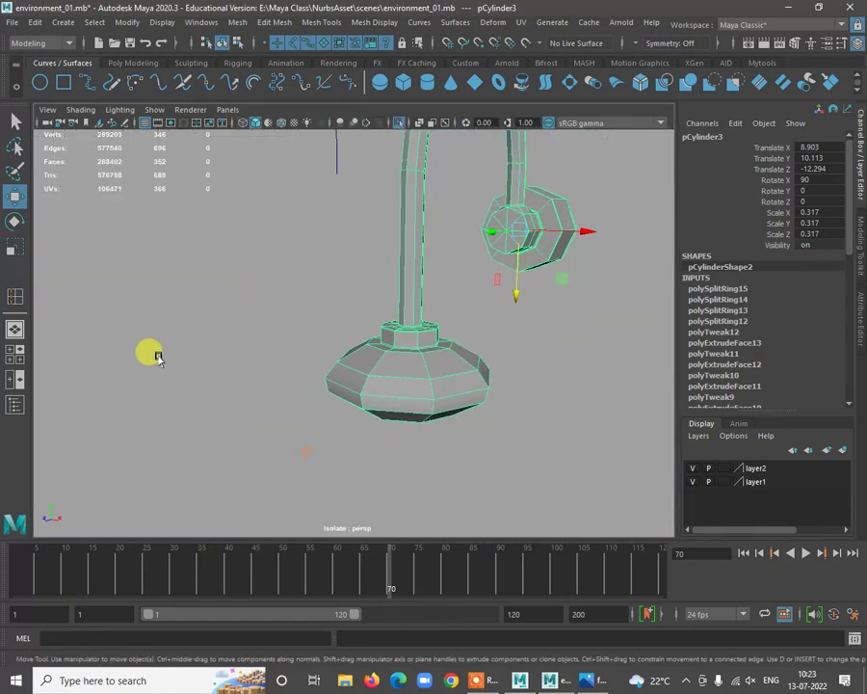
scroll(433, 421, "up", 1)
right_click_drag(434, 421, 336, 383, "alt")
left_click_drag(336, 384, 261, 377, "alt")
right_click_drag(261, 378, 207, 357, "alt")
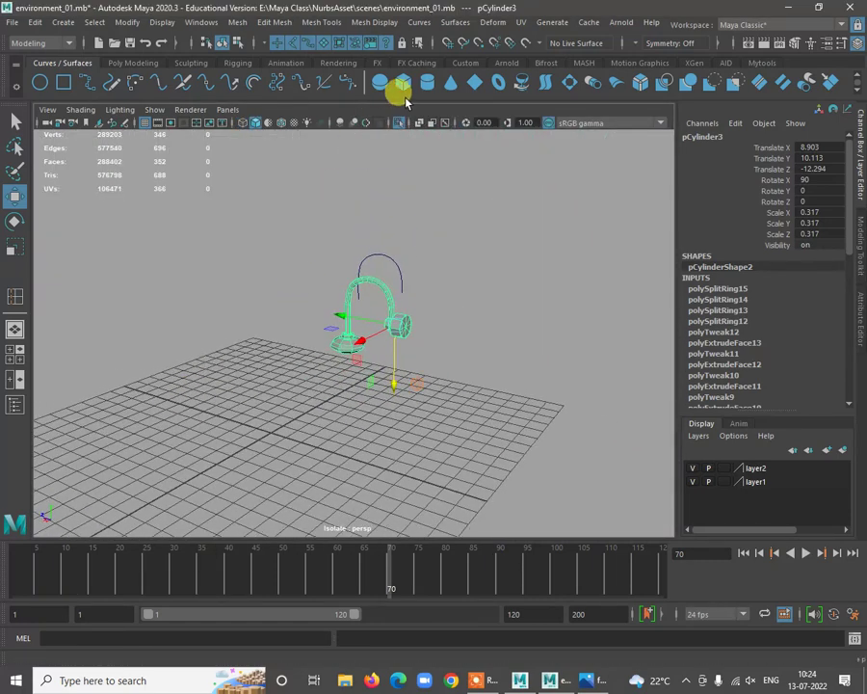
left_click(397, 123)
Move the shower fixture along Z to about -12.251 and turn its smooth mesh preview back on
left_click_drag(318, 273, 355, 379, "alt")
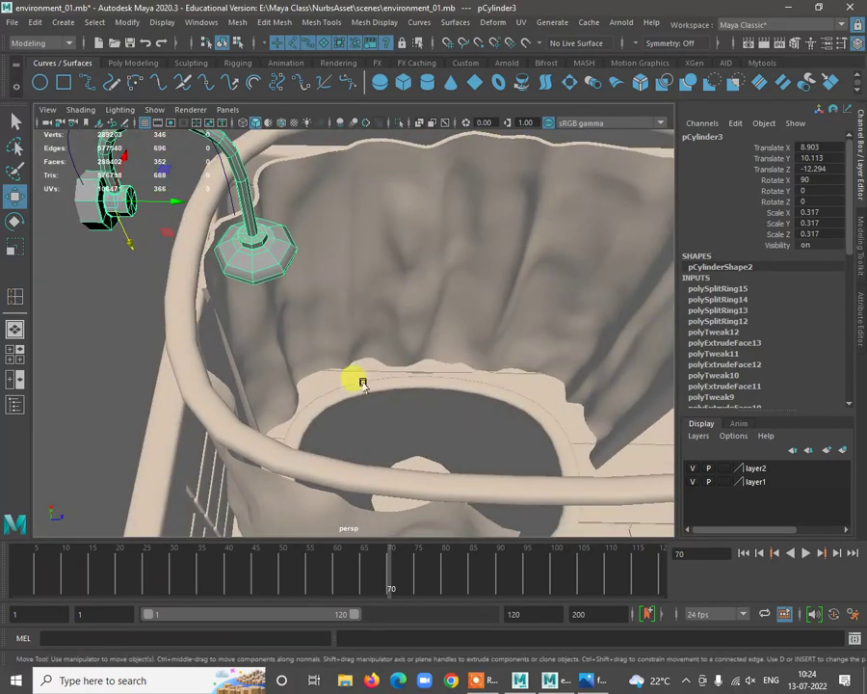
right_click_drag(355, 379, 348, 345, "alt")
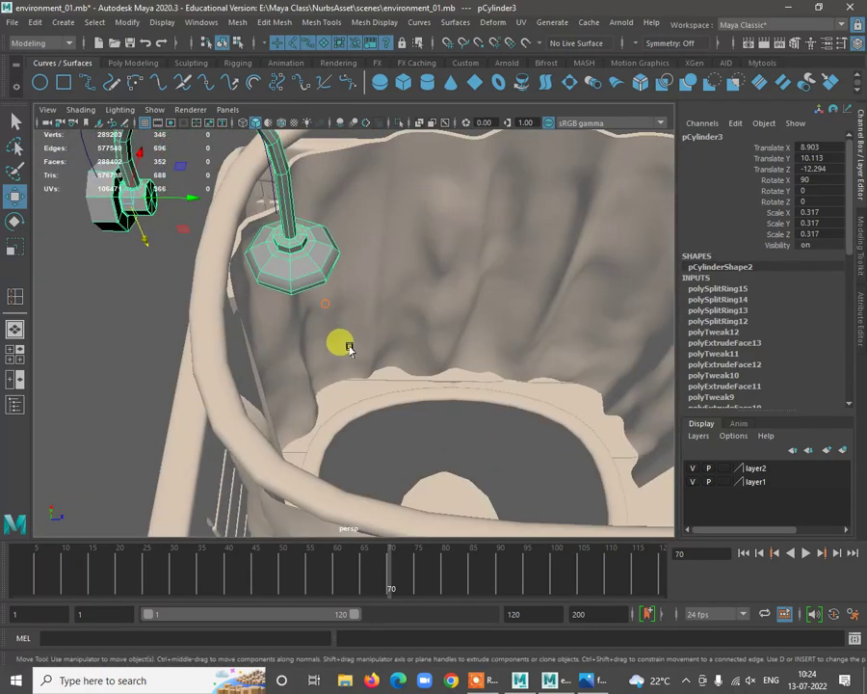
left_click_drag(355, 339, 337, 326, "alt")
left_click_drag(188, 198, 441, 383)
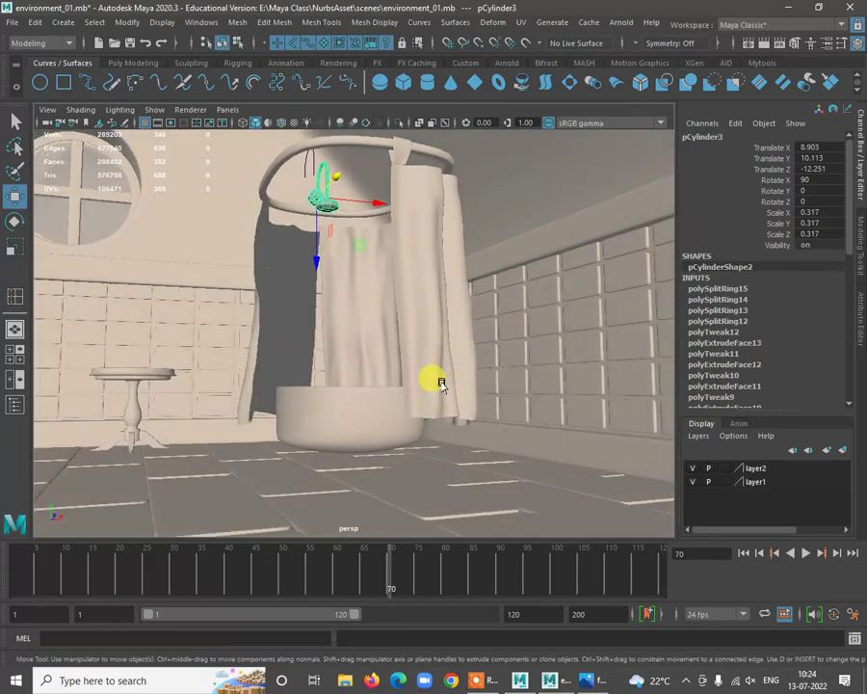
key("3")
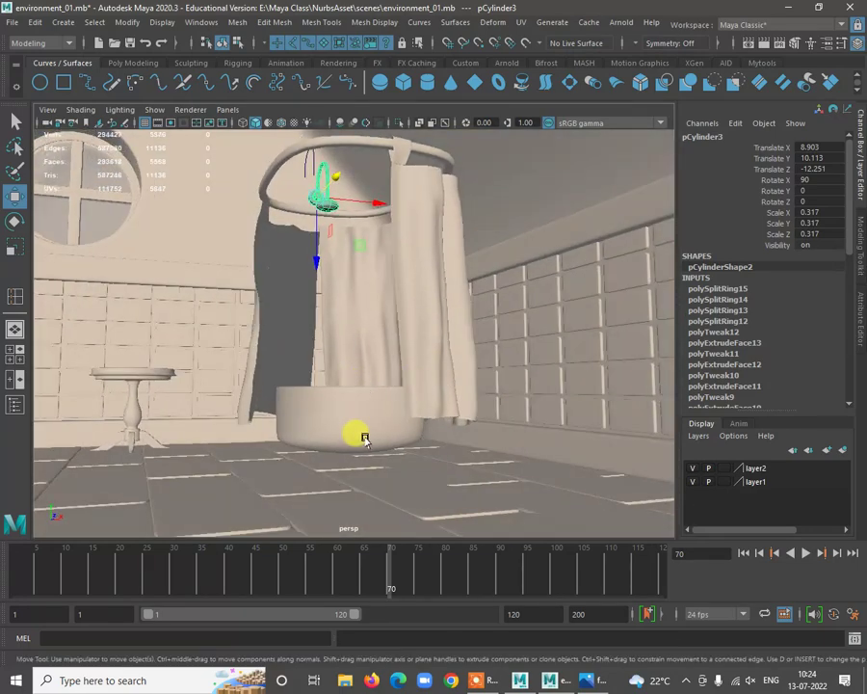
Check the shower fixture above the tub from several angles, deselect it and save the scene
left_click(390, 399)
left_click_drag(397, 385, 350, 256, "alt")
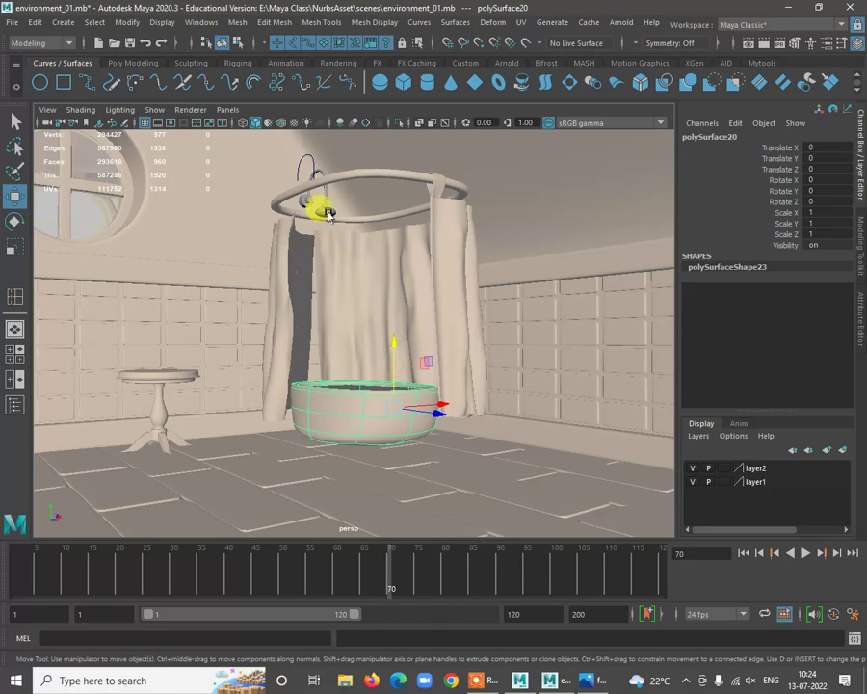
left_click(328, 214)
right_click_drag(328, 213, 458, 599)
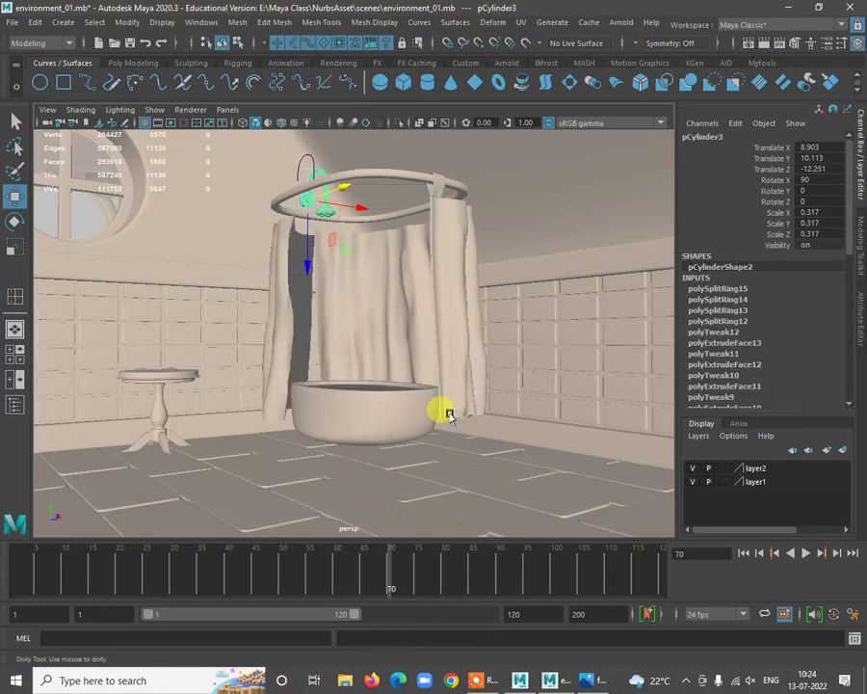
left_click_drag(449, 416, 472, 397, "alt")
left_click_drag(339, 431, 311, 513, "alt")
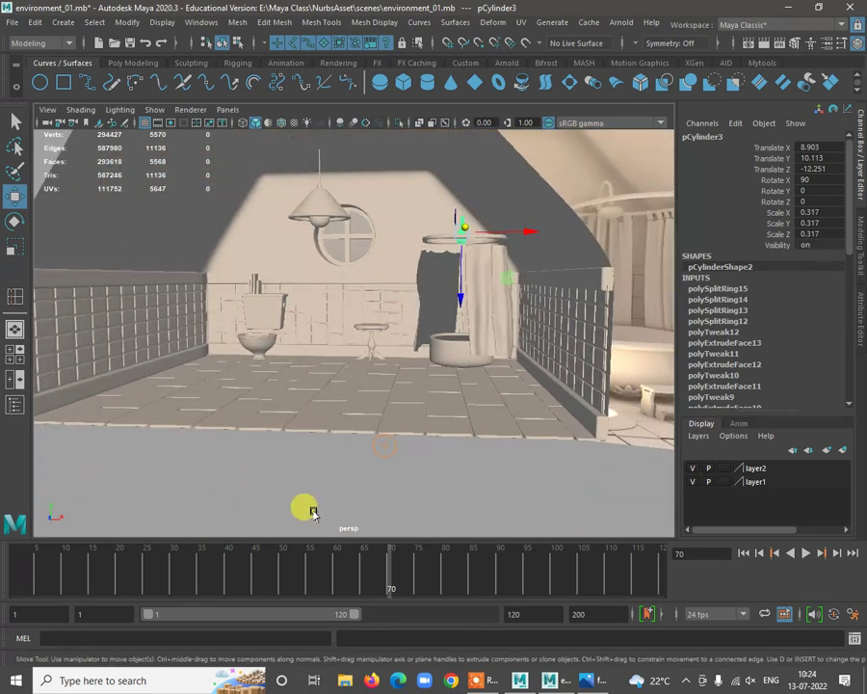
left_click(311, 512)
left_click_drag(362, 430, 389, 393, "alt")
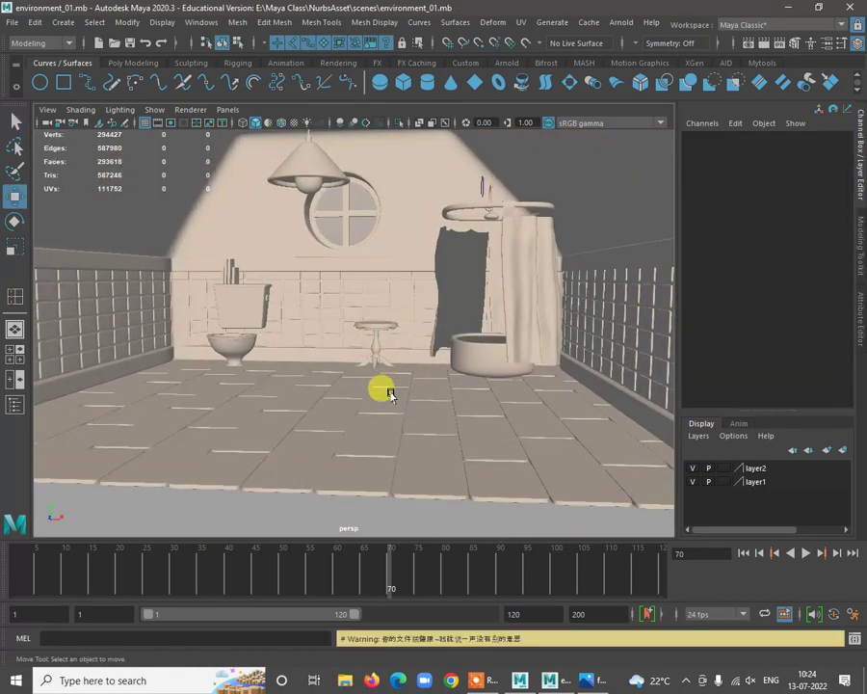
Show all four views and switch the perspective view to the orthographic front view with the reference image
key("space")
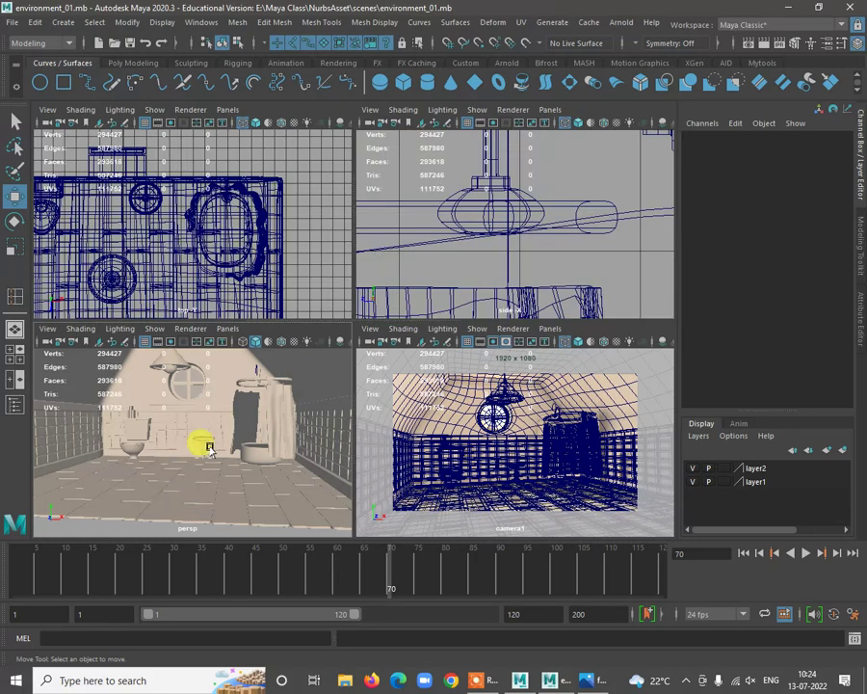
key("a")
mouse_move(225, 474)
left_mouse_down("alt")
mouse_move(213, 452)
mouse_move(230, 478)
left_mouse_up("alt")
left_click(230, 328)
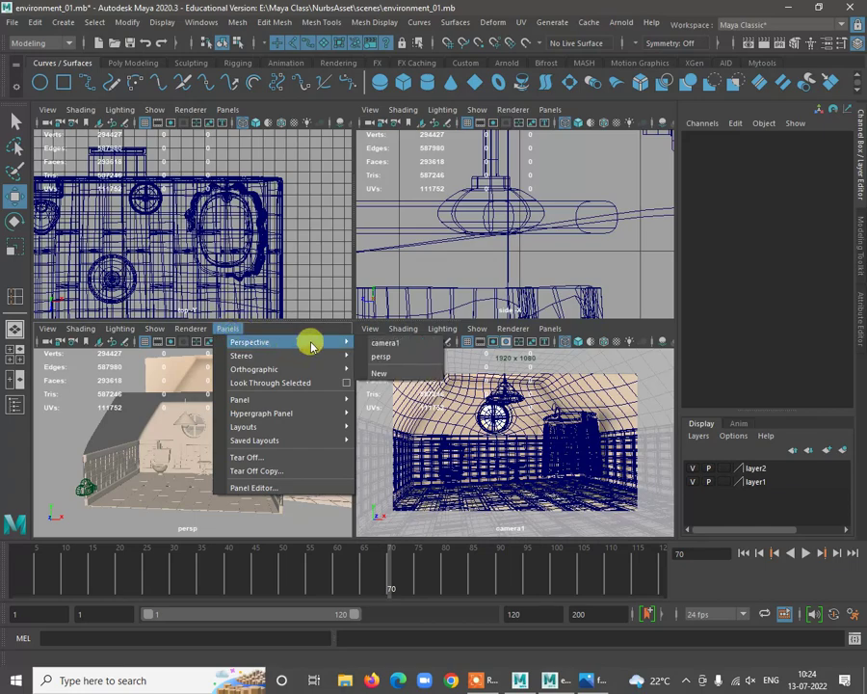
mouse_move(294, 367)
left_click(384, 372)
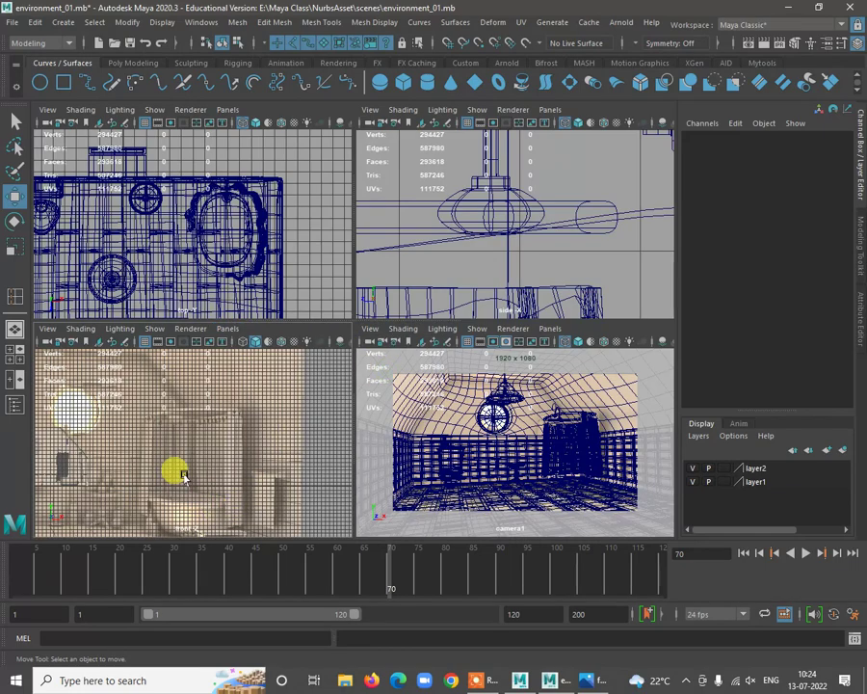
Examine the shape of the rounded object beside the bathtub in the front view's reference image
middle_click_drag(232, 447, 198, 339, "alt")
right_click_drag(149, 408, 224, 474, "alt")
middle_click_drag(186, 448, 65, 484, "alt")
right_click_drag(65, 486, 201, 498, "alt")
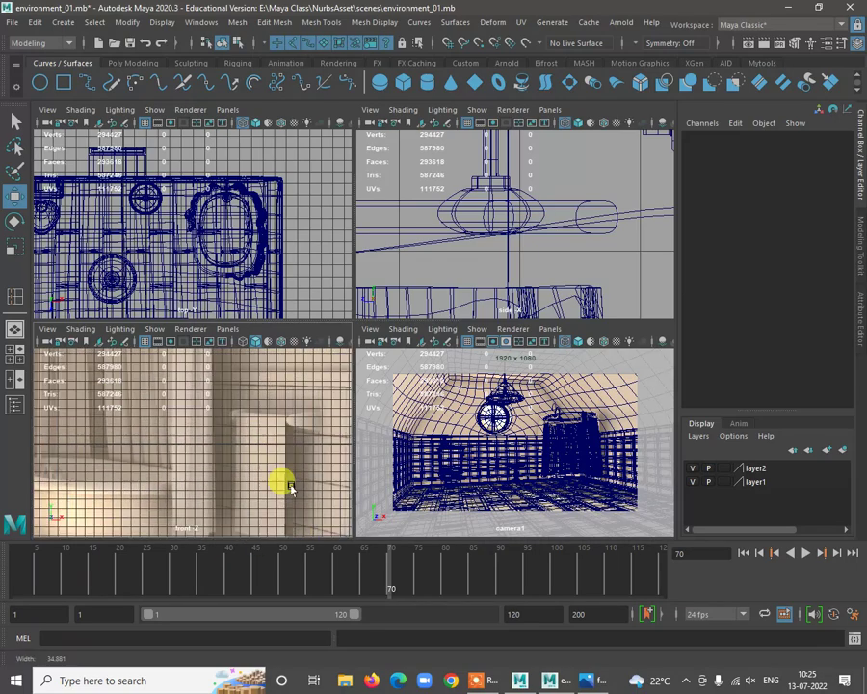
right_click_drag(195, 502, 178, 383, "alt")
middle_click_drag(195, 445, 268, 426, "alt")
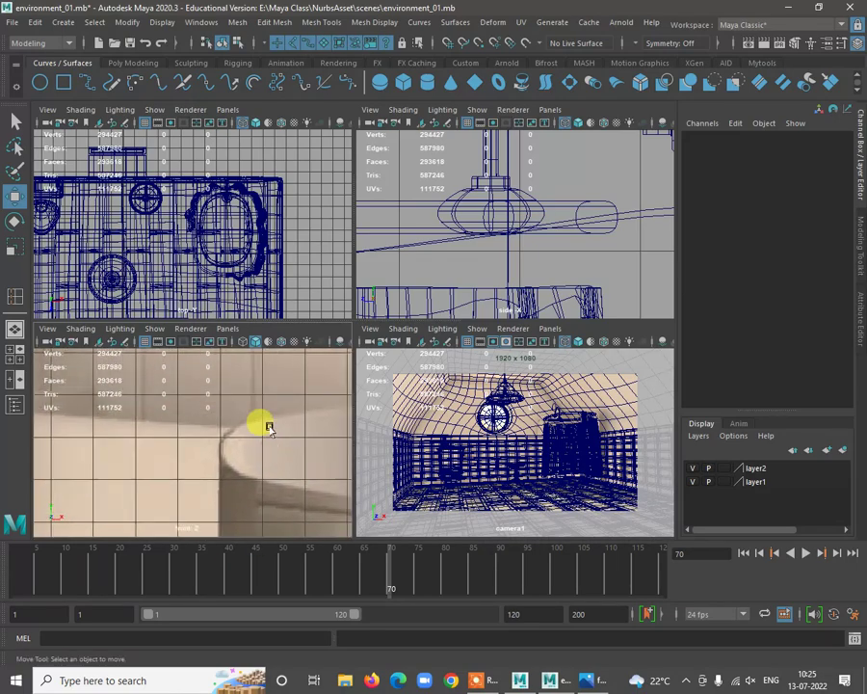
middle_click_drag(194, 463, 161, 440, "alt")
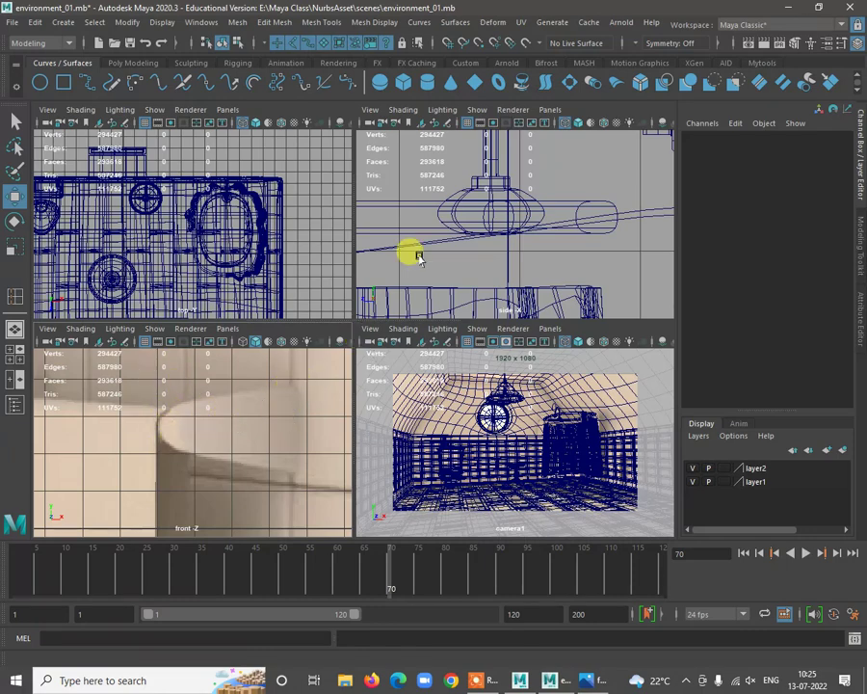
Create a polygon cylinder and move it in the front view to about X 61.476, Y 0.834 beside the reference object
left_click(130, 62)
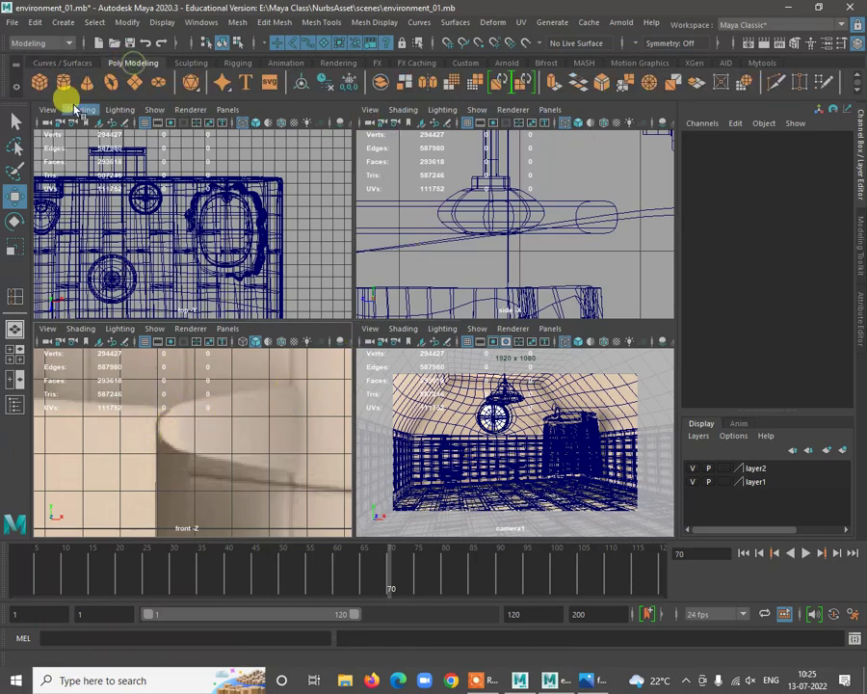
left_click(62, 82)
left_click_drag(260, 481, 179, 460)
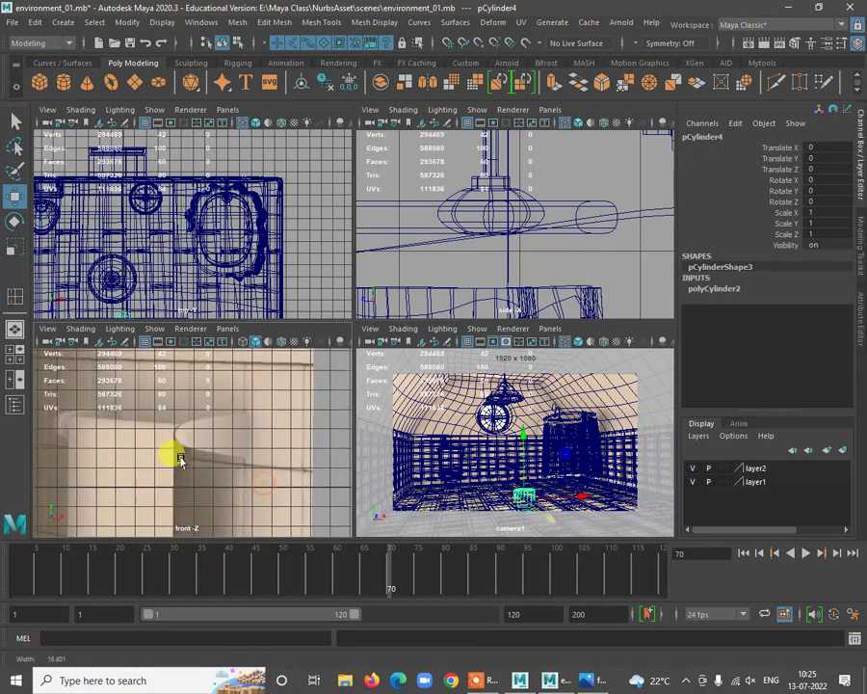
right_click_drag(179, 459, 145, 453, "alt")
right_click_drag(313, 465, 68, 423, "alt")
middle_click_drag(162, 466, 174, 482, "alt")
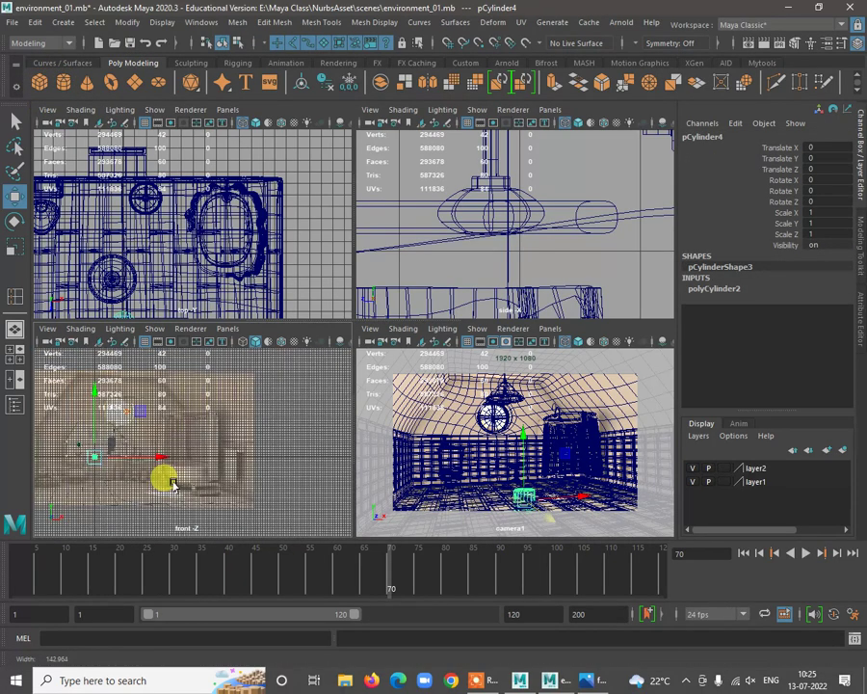
right_click_drag(173, 482, 202, 490, "alt")
left_click_drag(60, 461, 261, 456)
Rotate the new cylinder 90 degrees about X and move it to about X 59.752, Y 2.527 over the reference object
right_click_drag(240, 433, 298, 566, "alt")
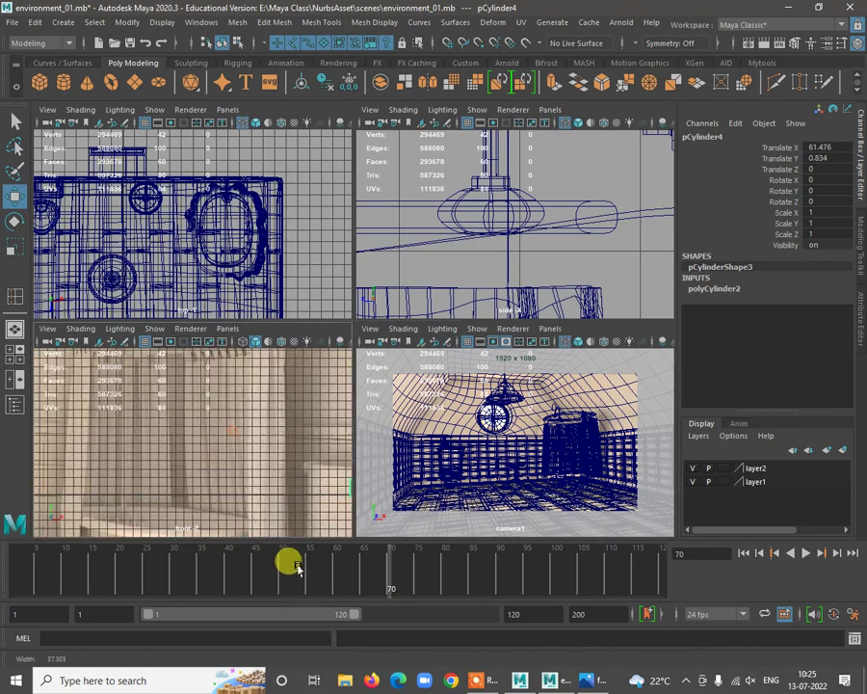
middle_click_drag(279, 505, 140, 461, "alt")
right_click_drag(140, 461, 265, 470, "alt")
middle_click_drag(265, 453, 207, 469, "alt")
right_click_drag(207, 469, 224, 470, "alt")
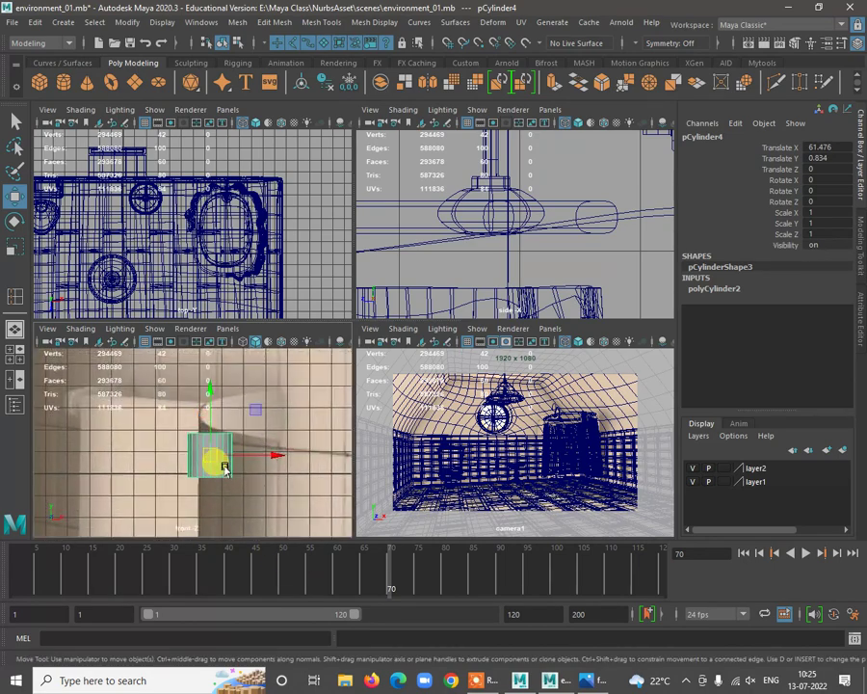
key("e")
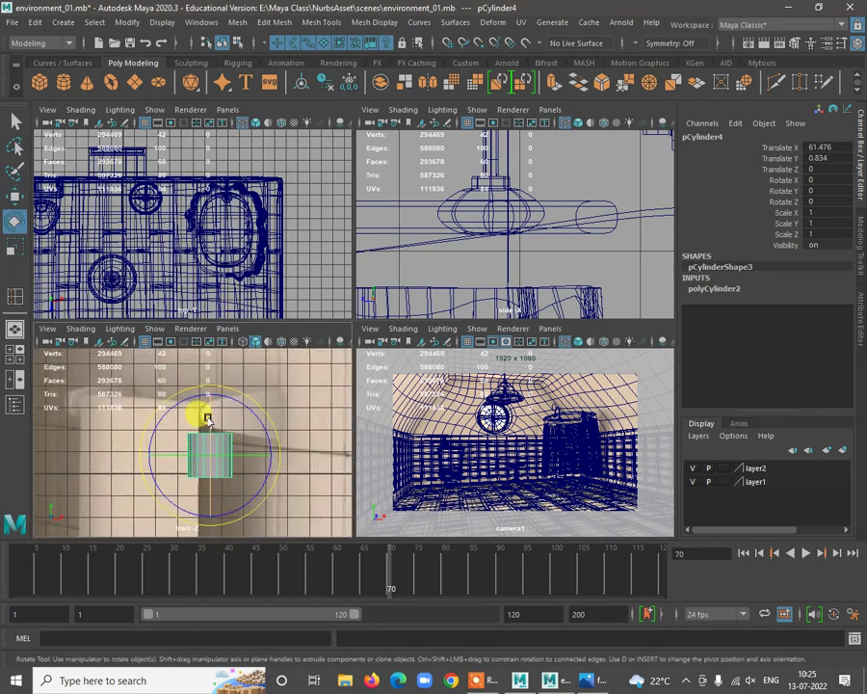
left_click_drag(209, 415, 231, 500)
key("w")
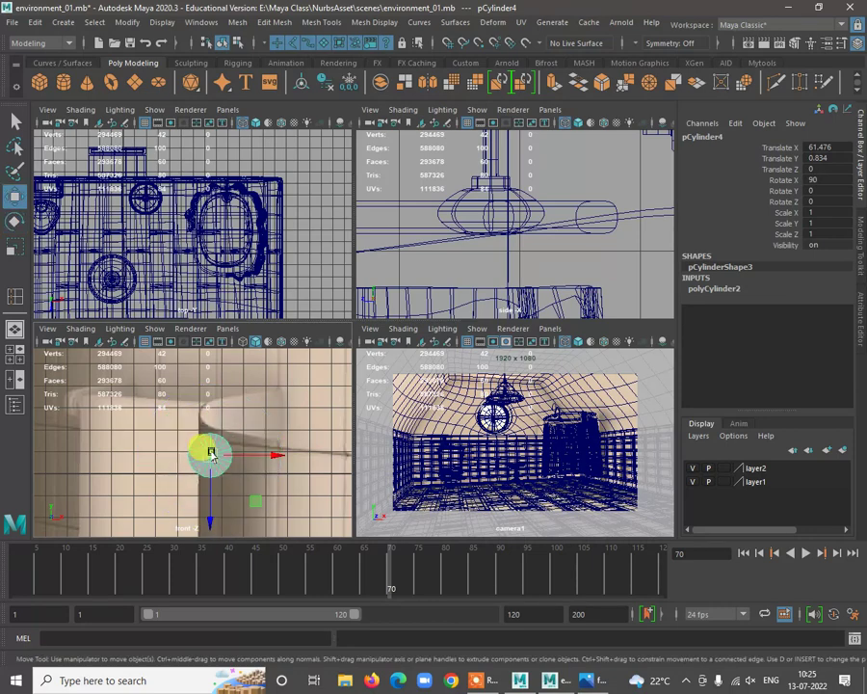
left_click_drag(201, 451, 168, 414)
right_click_drag(153, 397, 209, 451, "alt")
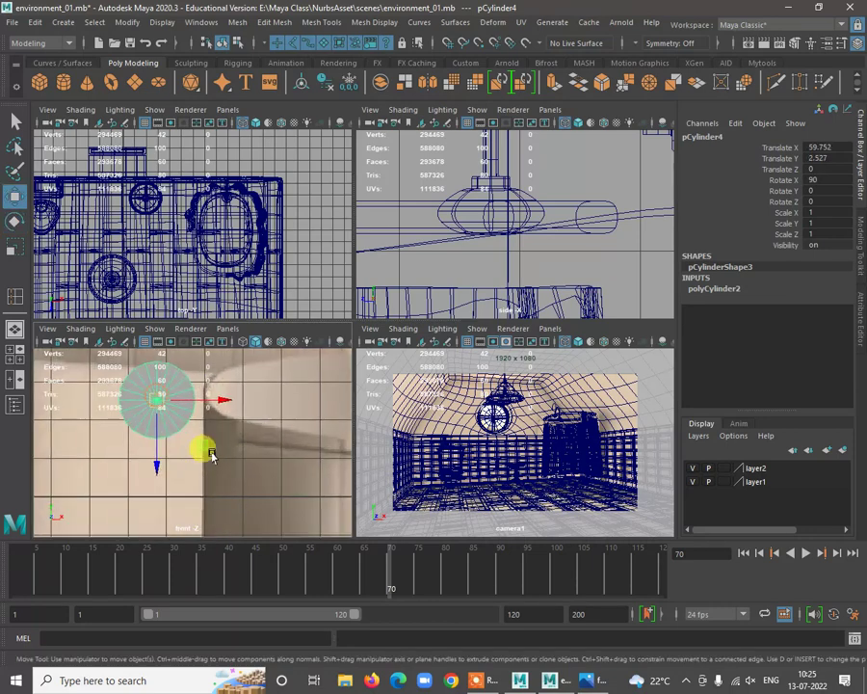
Activate the Scale tool for the cylinder and change the top view panel to the perspective view
middle_click_drag(178, 381, 168, 415, "alt")
right_click_drag(169, 414, 183, 439, "alt")
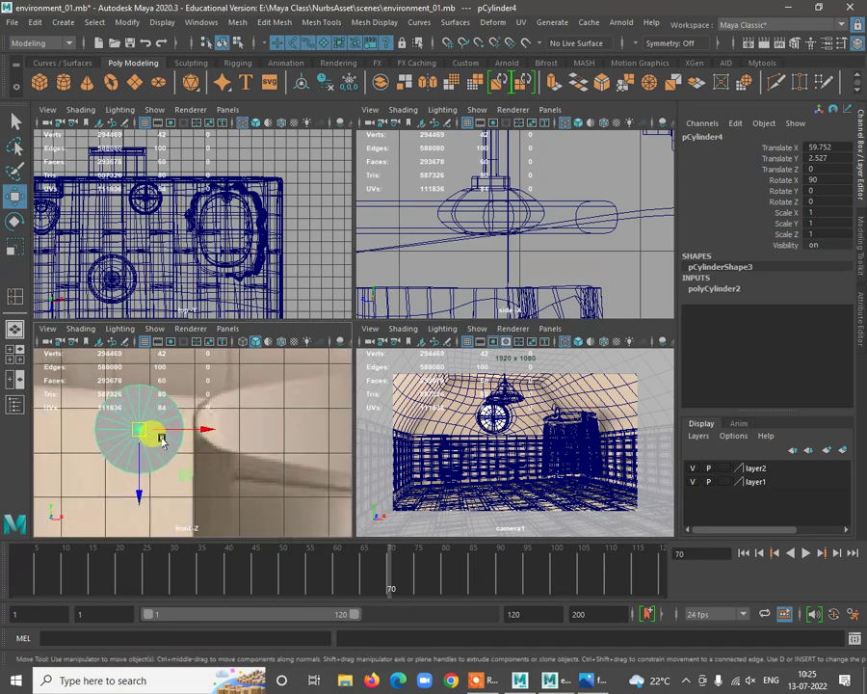
key("r")
key("space")
key("space")
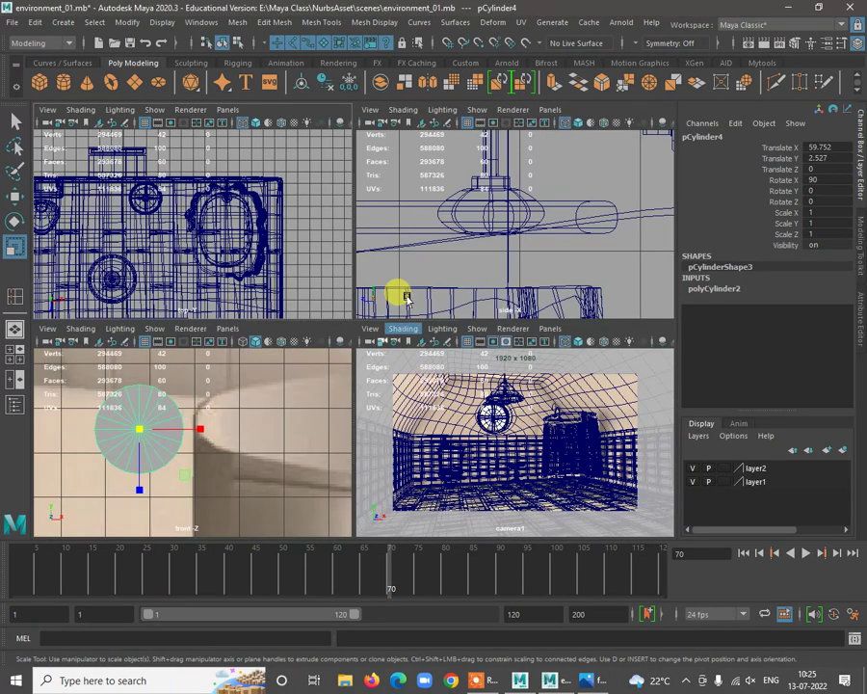
key("space")
left_click_drag(259, 234, 261, 198)
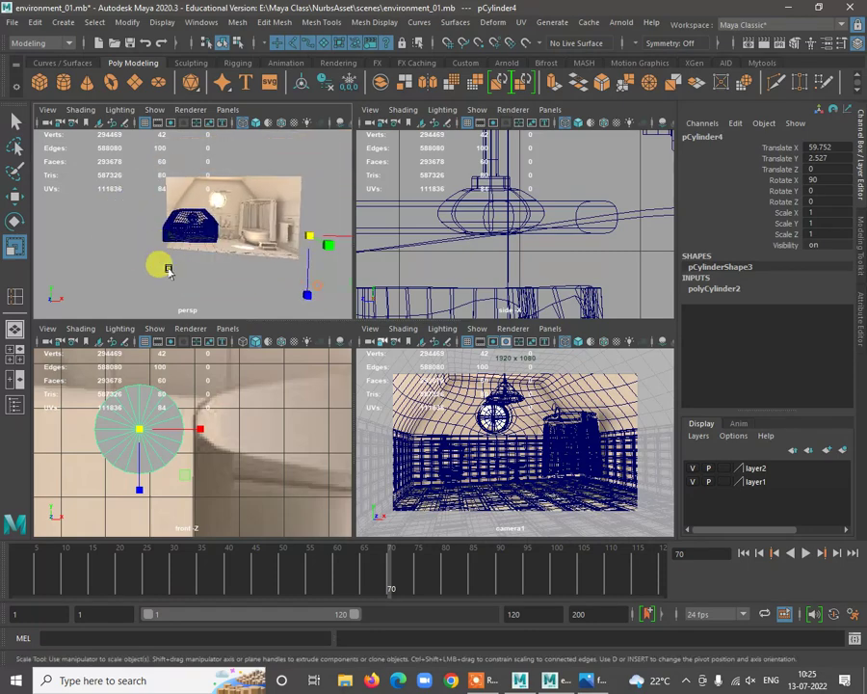
Flatten the cylinder along its own axis in the perspective view to Scale Y 0.463
left_click_drag(169, 270, 306, 229, "alt")
middle_click_drag(306, 230, 241, 292, "alt")
right_click_drag(169, 214, 239, 329, "alt")
middle_click_drag(221, 253, 245, 127, "alt")
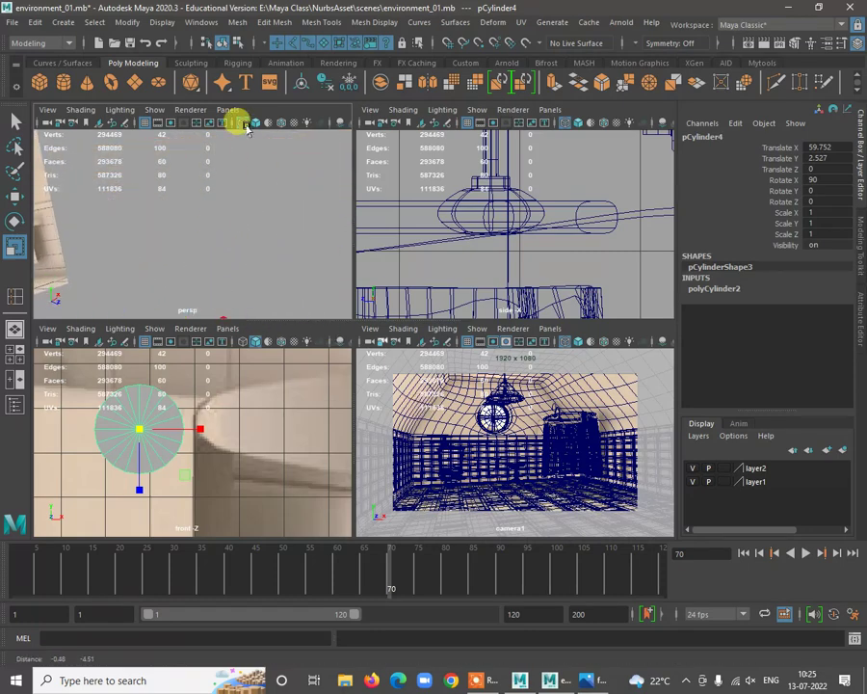
left_click_drag(247, 128, 210, 234, "alt")
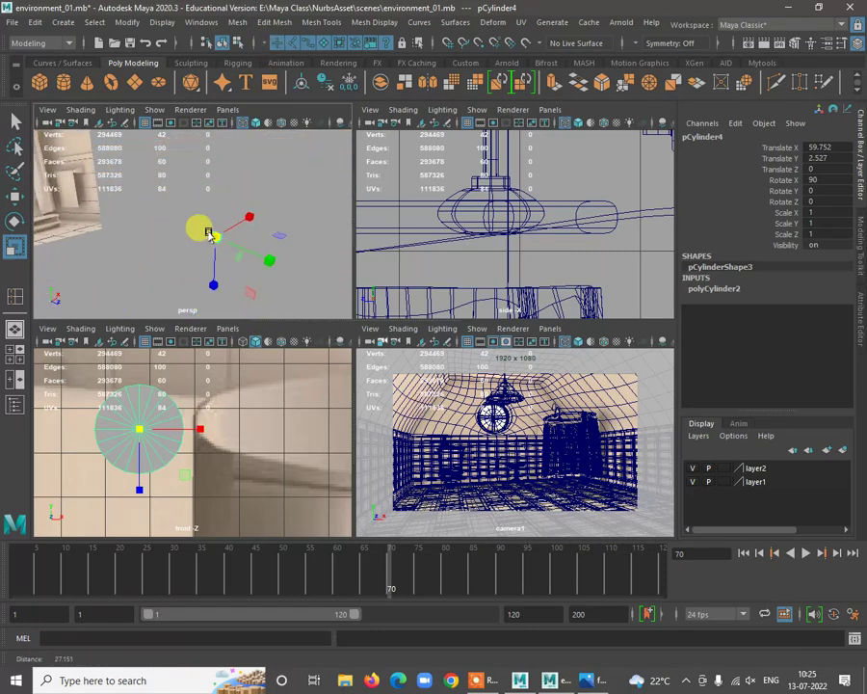
right_click_drag(208, 233, 232, 220, "alt")
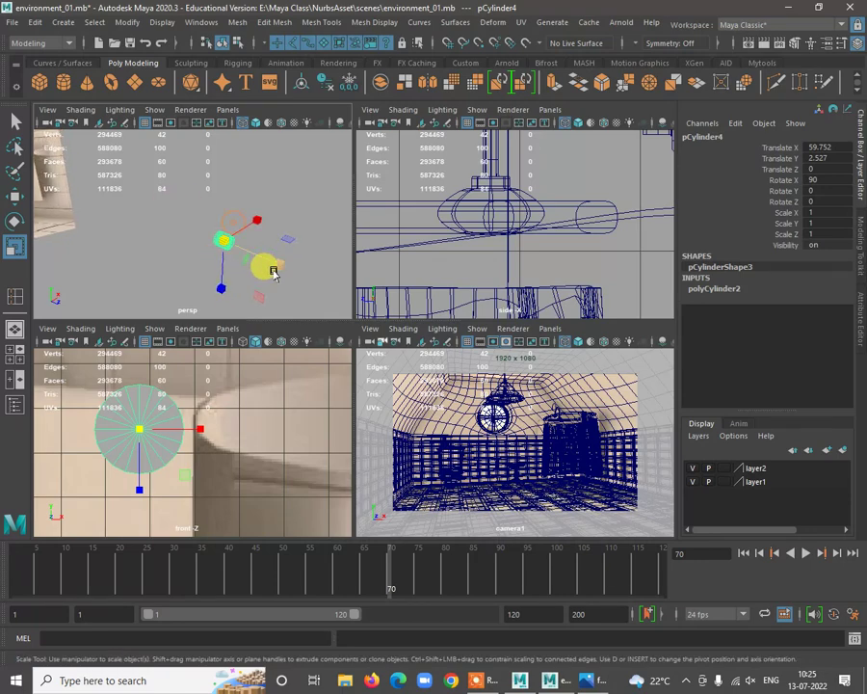
left_click_drag(273, 273, 244, 254)
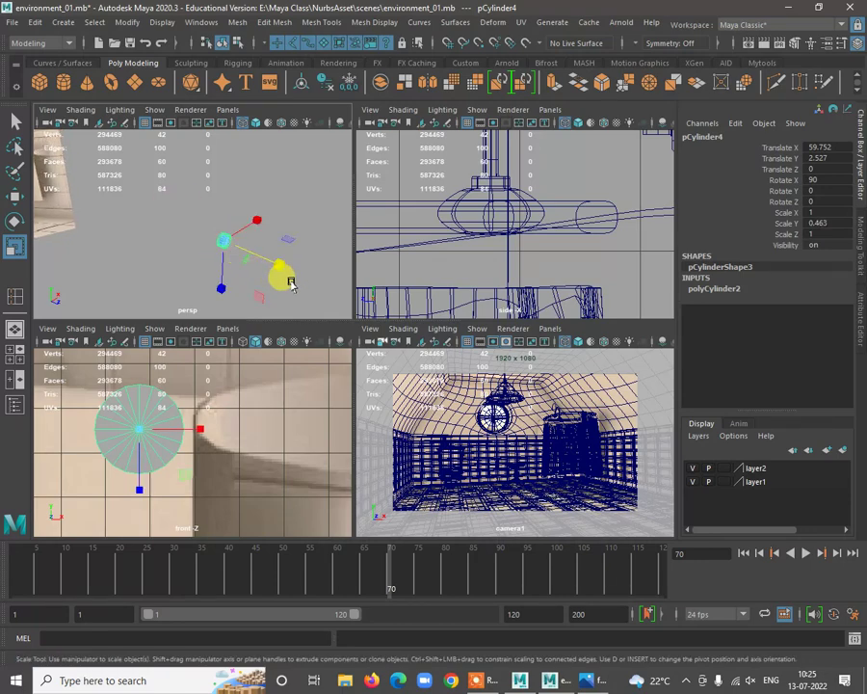
left_click(214, 273)
left_click(224, 240)
Maximize the perspective view, frame the flattened cylinder and switch it to face selection
key("space")
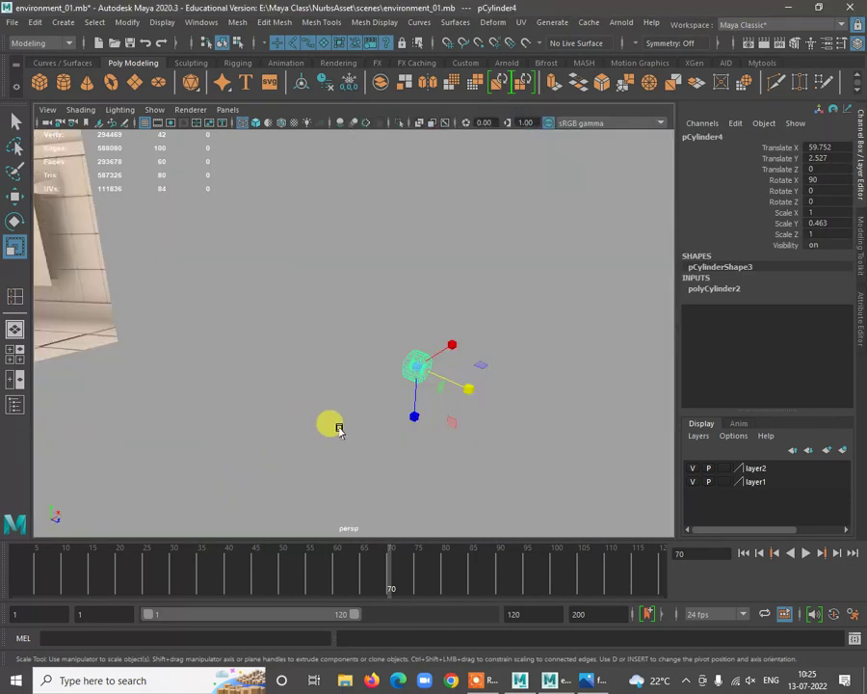
left_click_drag(452, 358, 507, 439, "alt")
scroll(305, 421, "down", 3)
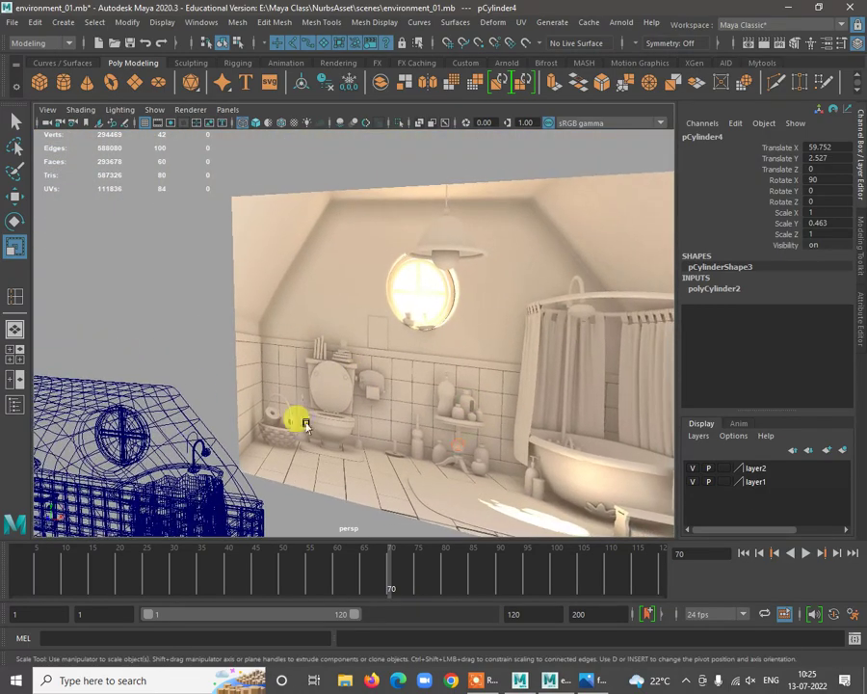
scroll(426, 431, "down", 3)
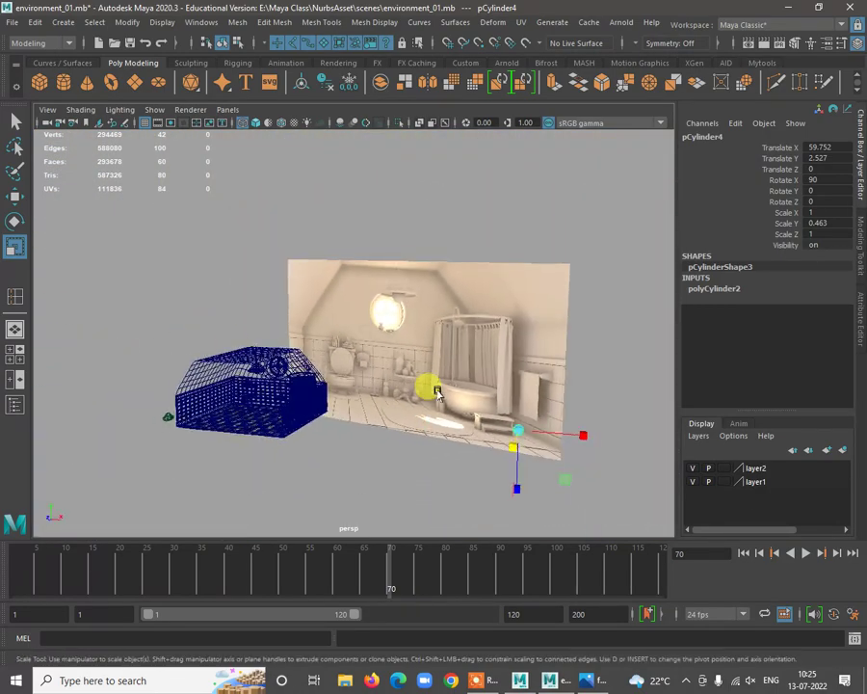
key("f")
left_click_drag(500, 385, 370, 244, "alt")
scroll(391, 398, "down", 2)
right_click(370, 228)
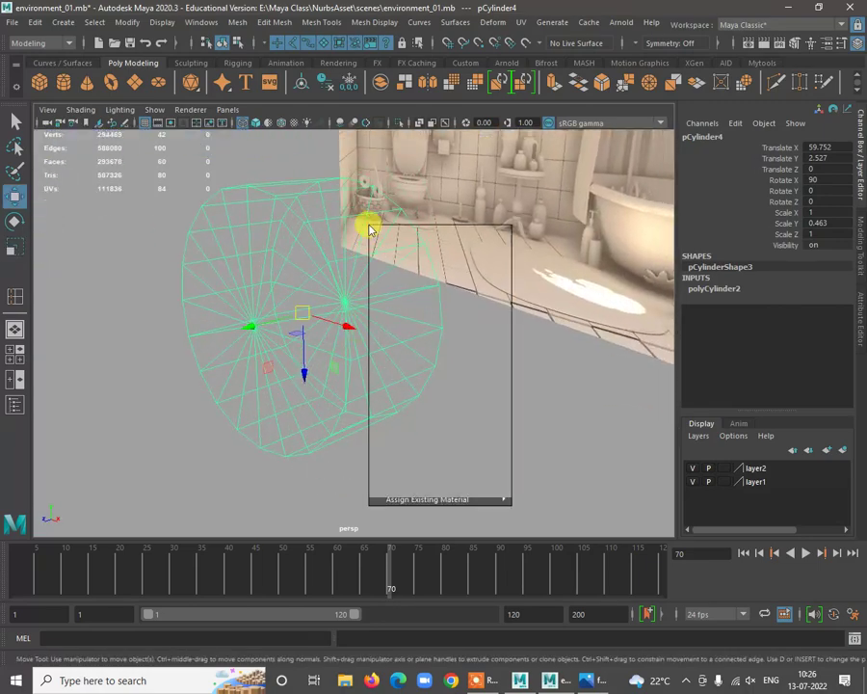
right_click_drag(369, 229, 388, 248)
right_click_drag(374, 203, 380, 211)
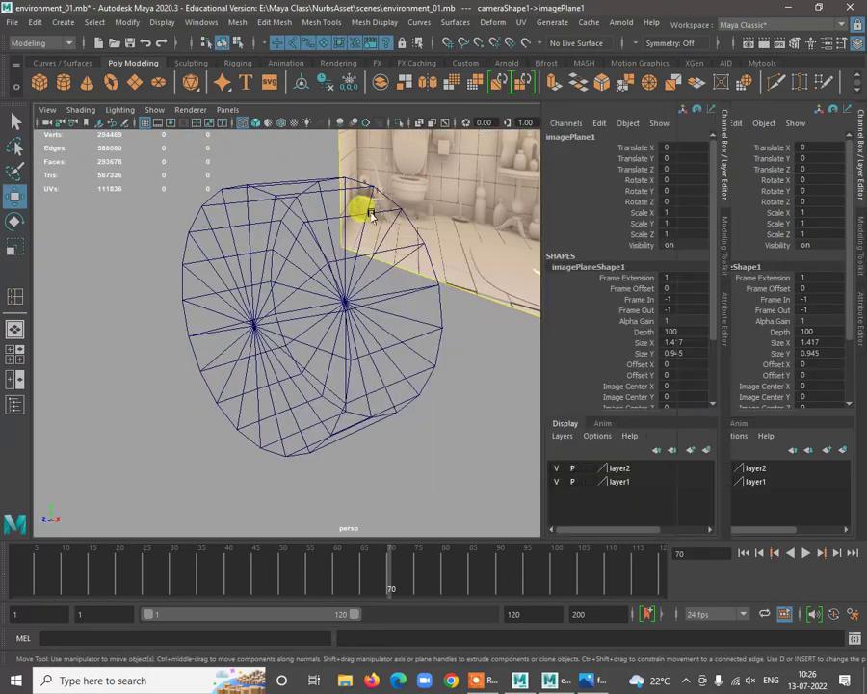
left_click(262, 233)
left_click(238, 261)
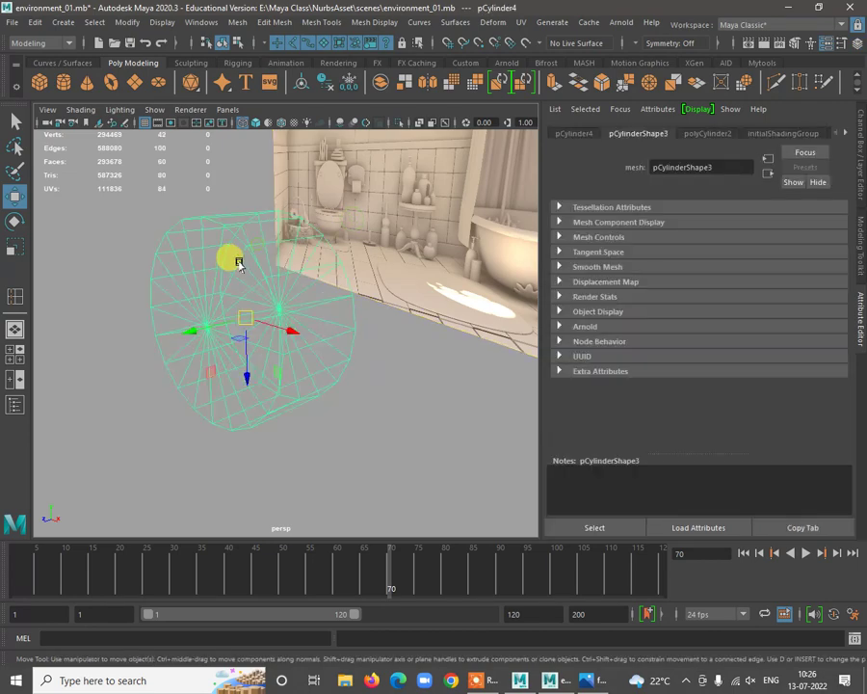
right_click_drag(270, 258, 268, 286)
Select six neighbouring side faces on the cylinder's positive X side
left_click_drag(309, 304, 322, 364, "alt")
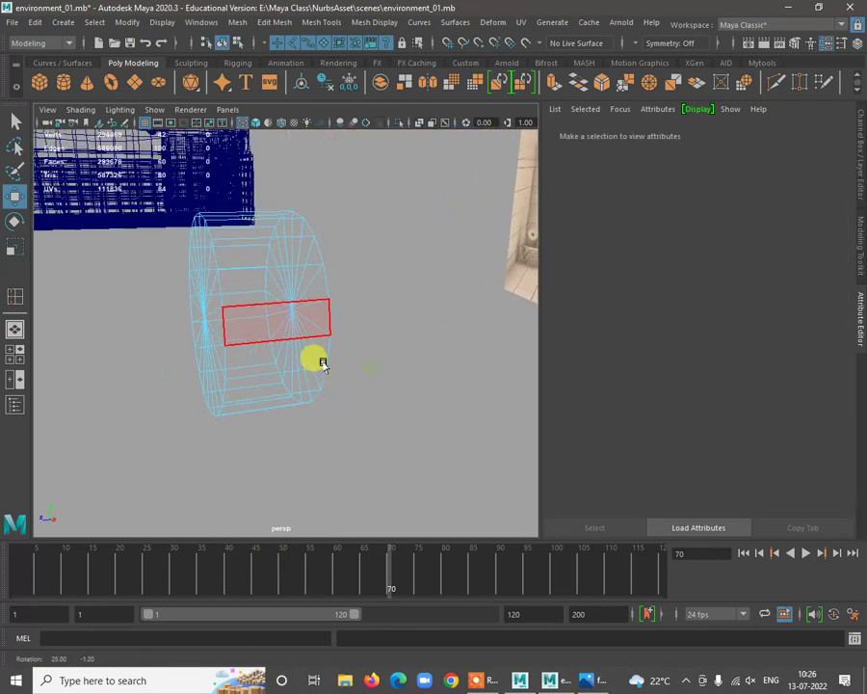
left_click(258, 254)
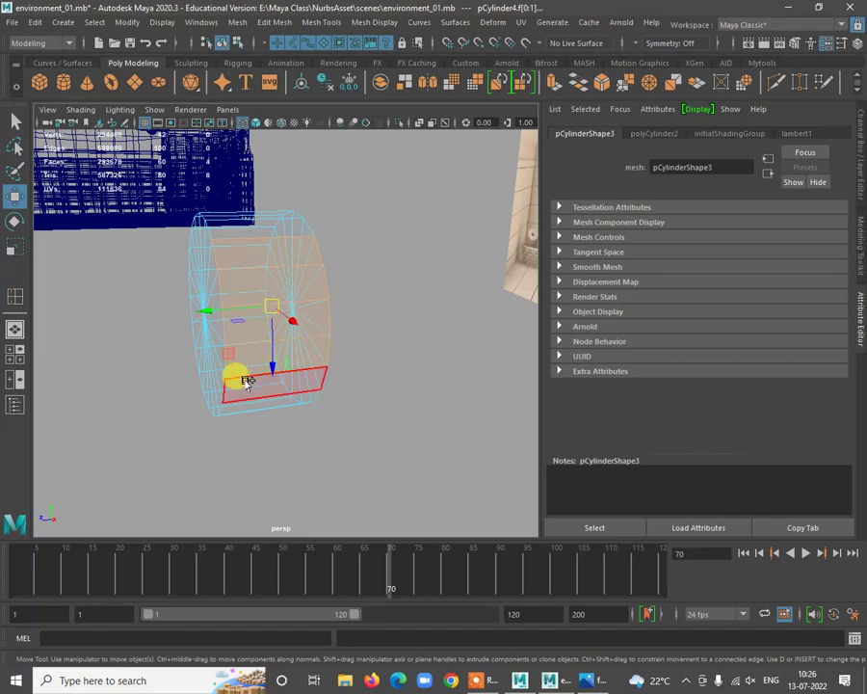
left_click_drag(255, 416, 381, 485, "alt")
left_click(306, 289)
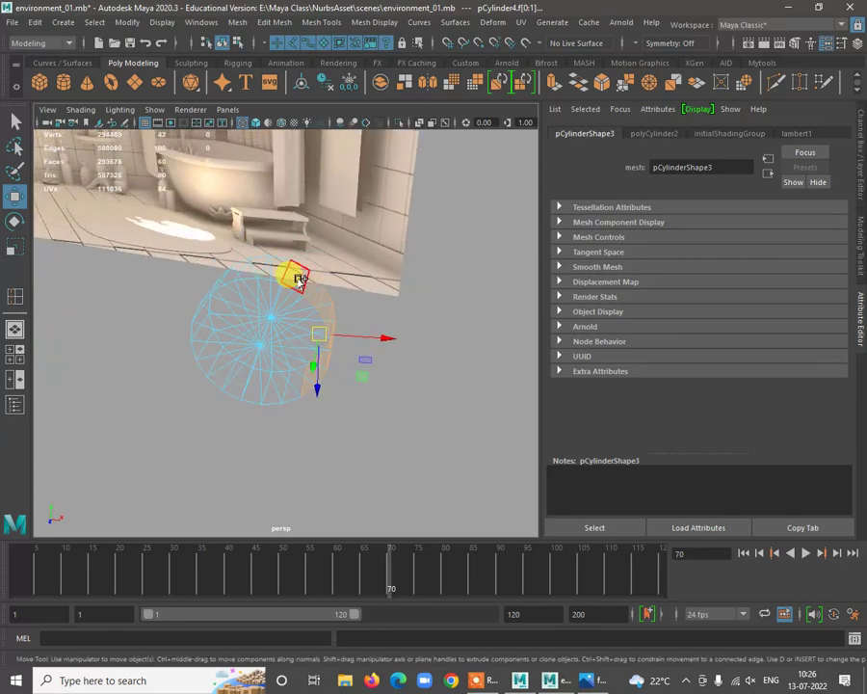
left_click_drag(380, 389, 308, 400, "alt")
key("ctrl+z")
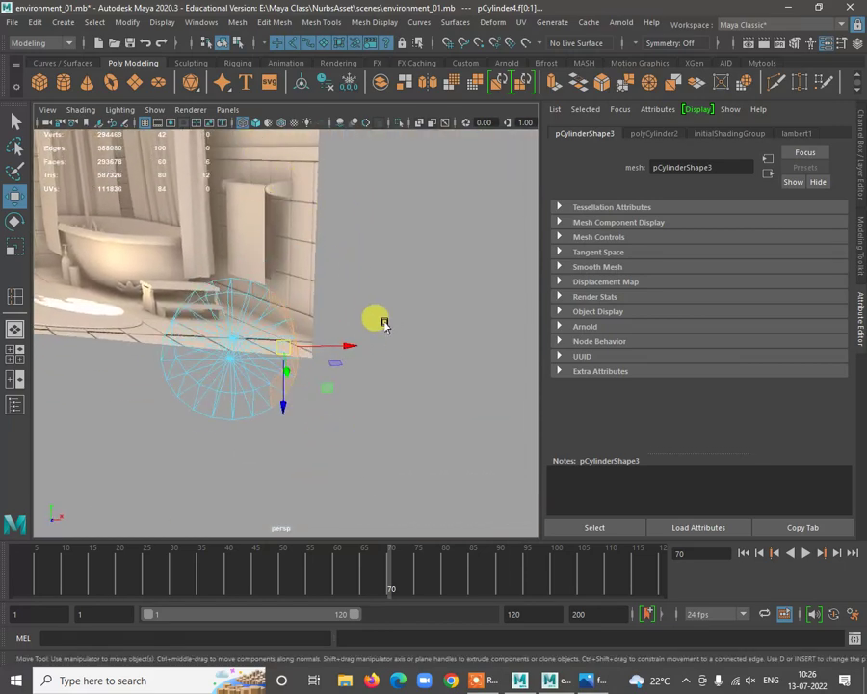
Extrude the six side faces, move them outward along X and scale them to about 1.69 in Z
left_click_drag(383, 324, 400, 341, "alt")
right_click_drag(424, 286, 422, 318, "shift")
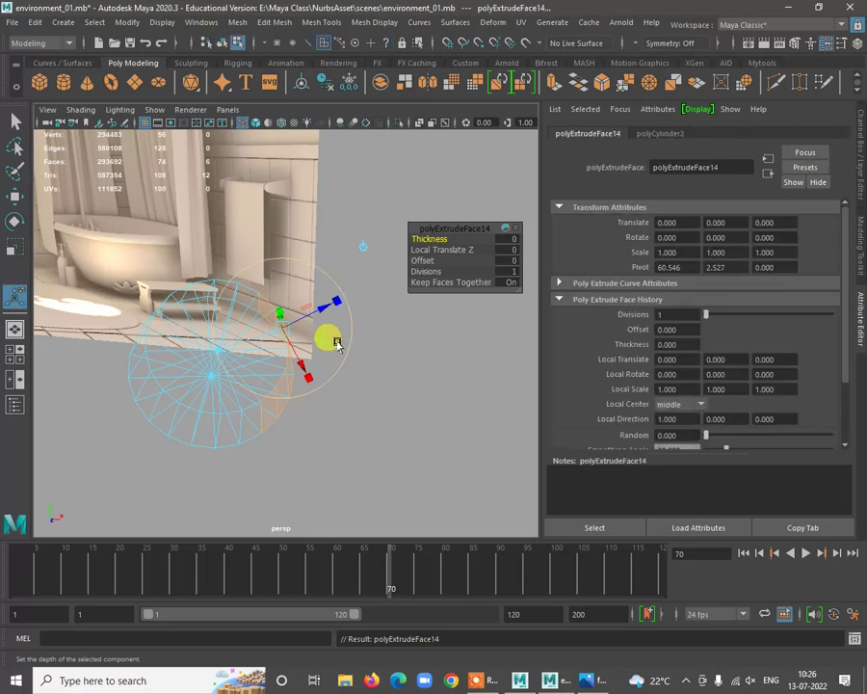
left_click(337, 344)
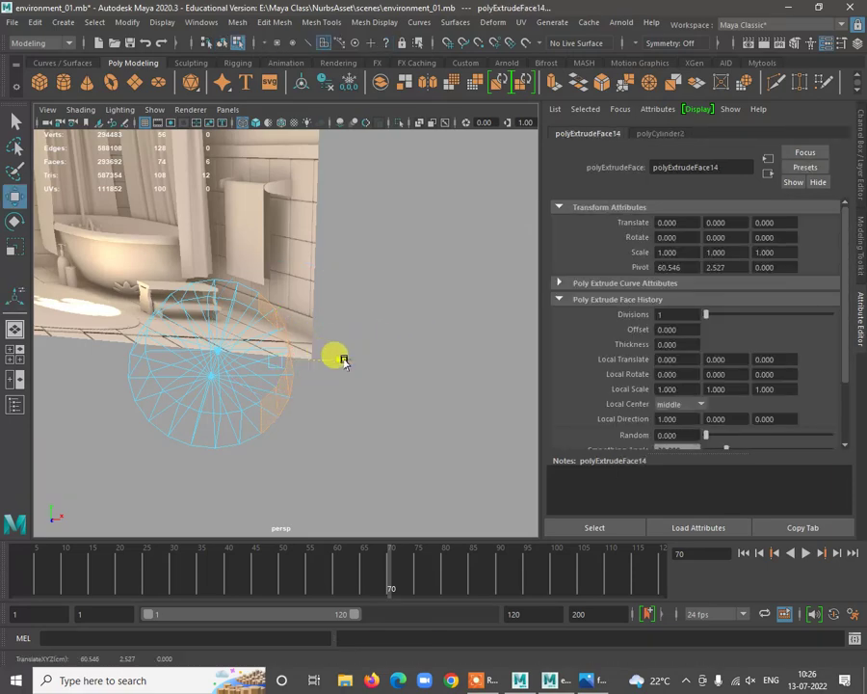
left_click_drag(339, 357, 431, 364)
key("r")
left_click_drag(350, 383, 417, 453, "alt")
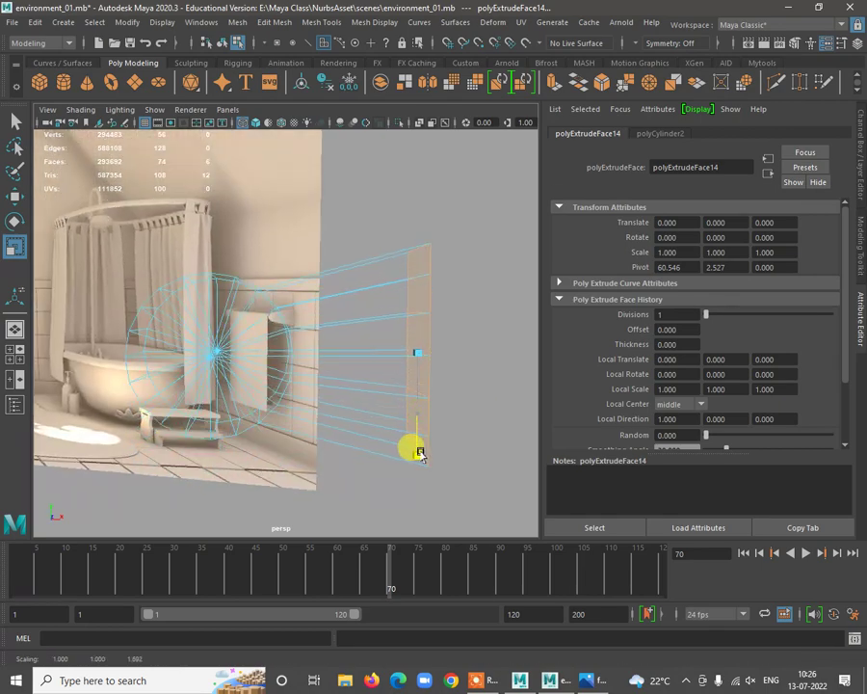
Select all vertices of the round body and scale them up slightly relative to the extruded end
left_click_drag(366, 393, 343, 385, "alt")
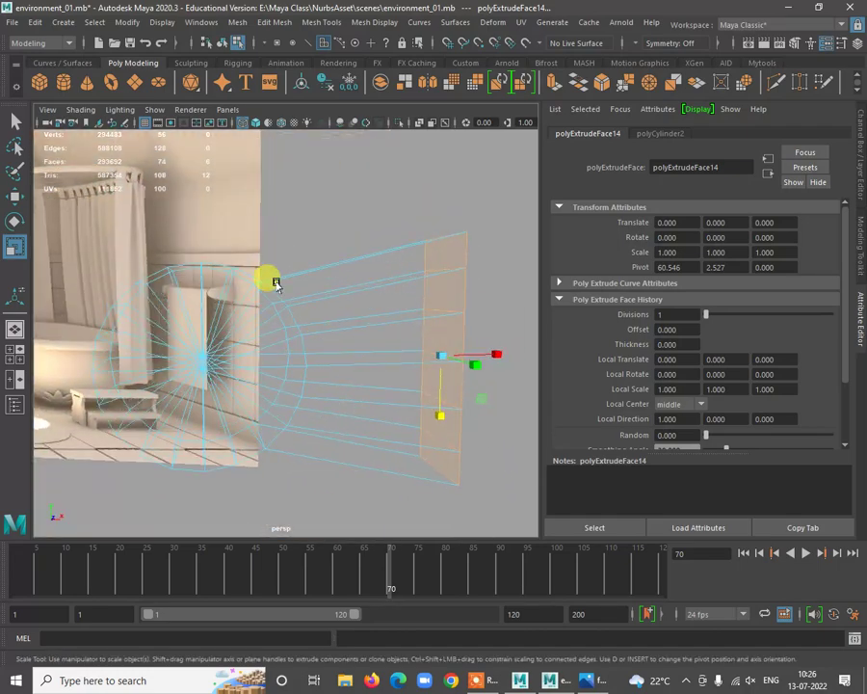
right_click_drag(275, 283, 311, 309, "alt")
left_click_drag(311, 310, 419, 337, "alt")
scroll(307, 344, "down", 5)
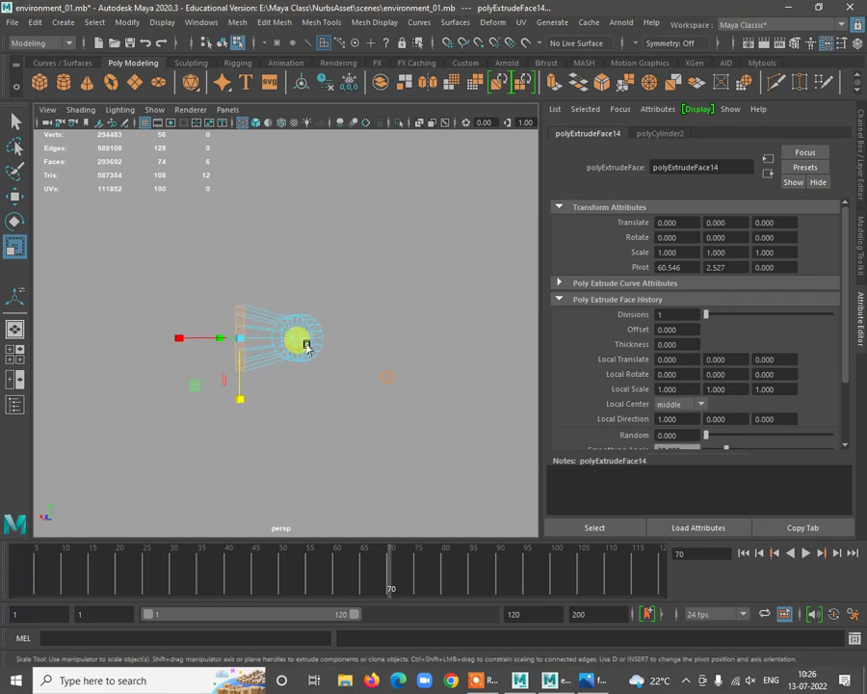
left_click_drag(308, 345, 290, 270, "alt")
right_click_drag(289, 270, 306, 342, "alt")
right_click_drag(256, 255, 126, 207)
left_click_drag(358, 445, 359, 446)
left_click_drag(258, 374, 314, 380, "alt")
left_click_drag(247, 328, 314, 361)
left_click_drag(256, 328, 250, 329)
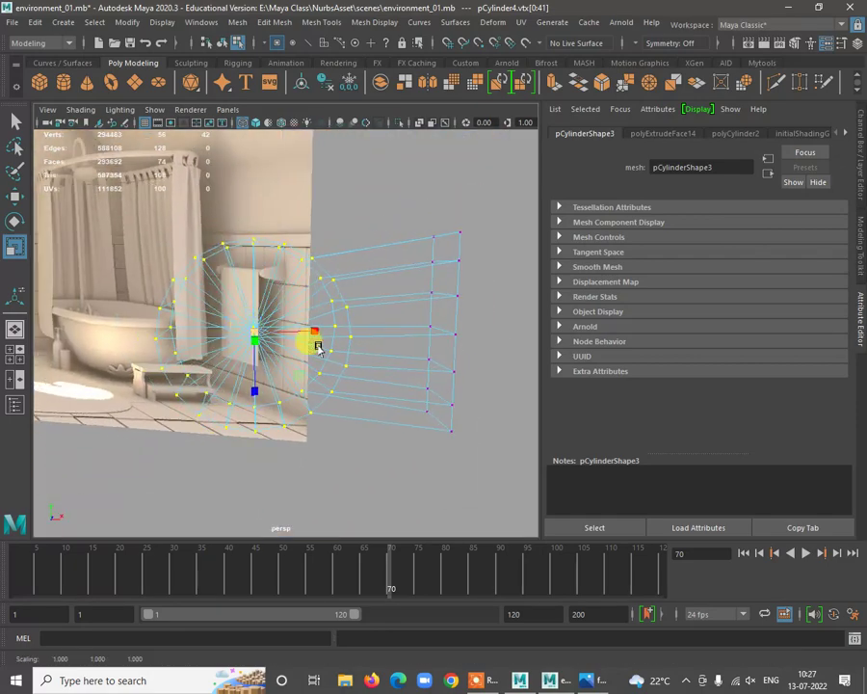
left_click_drag(318, 347, 356, 234, "alt")
Select the 14 end vertices of the extruded block, move them outward along X and return to object mode
left_click_drag(441, 428, 445, 401)
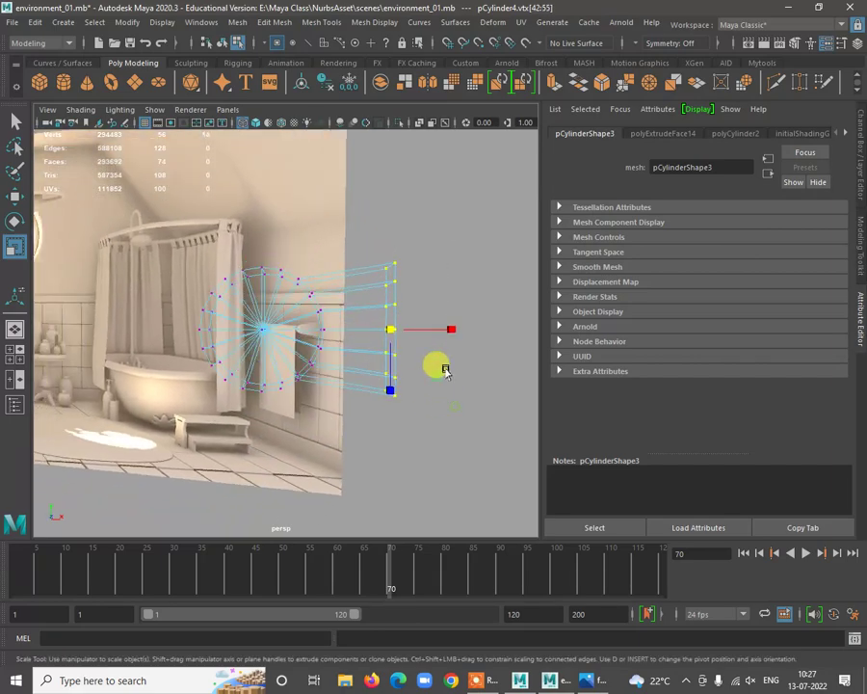
key("w")
left_click_drag(432, 333, 433, 408)
right_click_drag(332, 287, 385, 260)
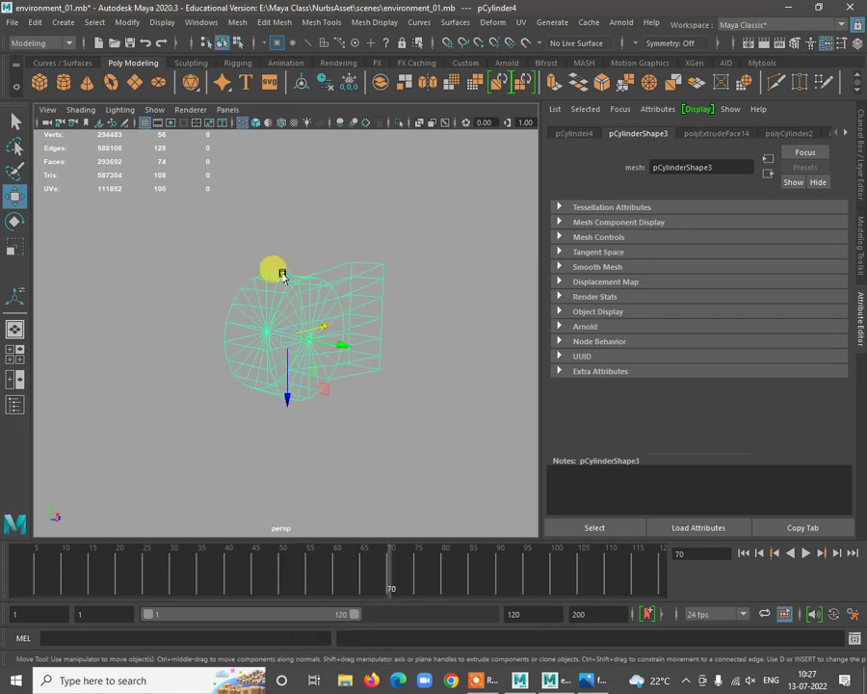
Make the whole object thinner by scaling it along its local Y axis
left_click_drag(365, 342, 327, 348, "alt")
key("r")
left_click_drag(401, 378, 292, 365, "alt")
right_click_drag(303, 318, 326, 322, "alt")
left_click_drag(328, 326, 493, 283, "alt")
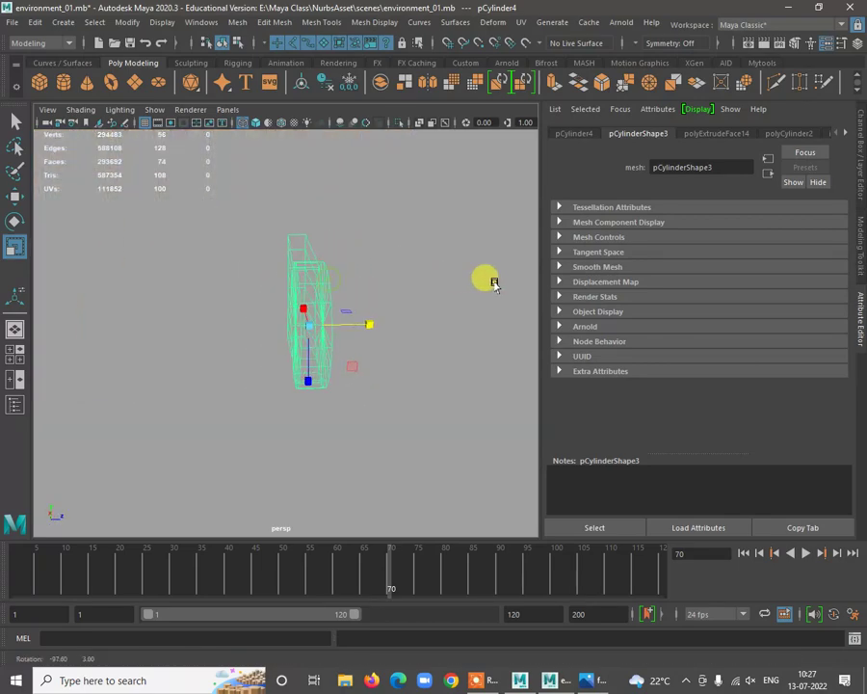
left_click_drag(318, 352, 355, 268, "alt")
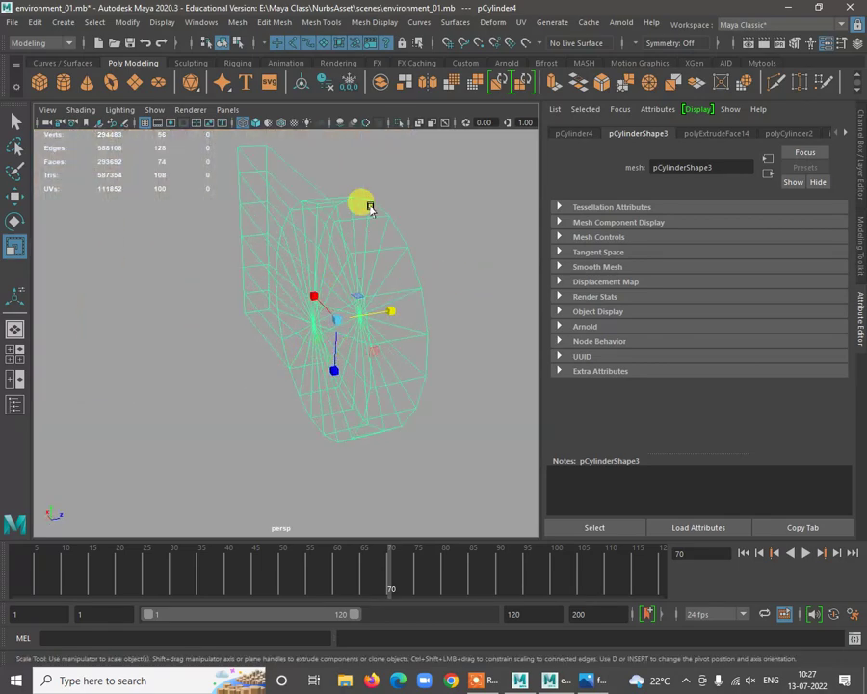
Insert two edge loops around the object's rim, one near each flat side, and show the smooth preview
right_click_drag(370, 207, 288, 226, "shift")
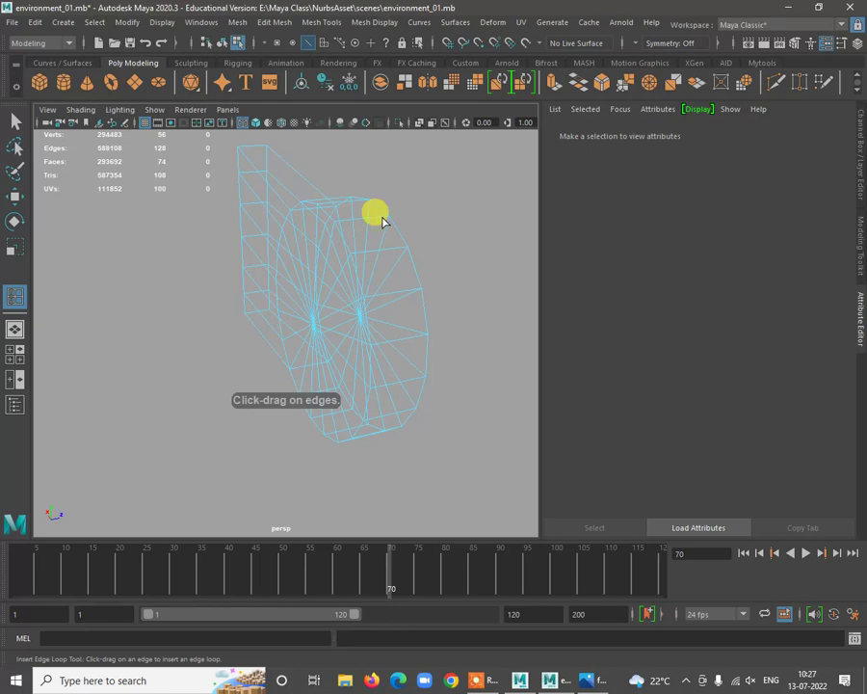
left_click(381, 222)
left_click(366, 224)
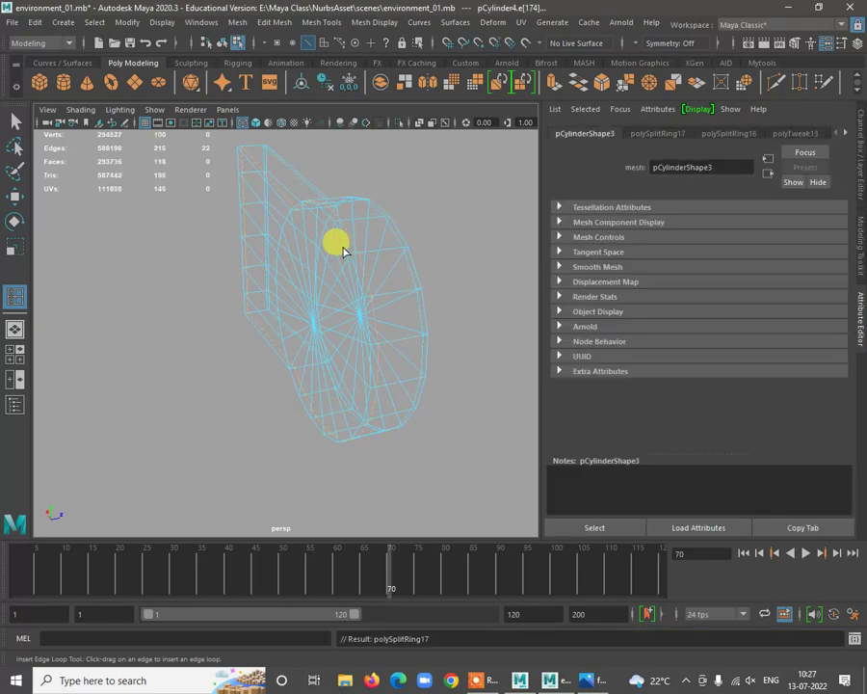
key("3")
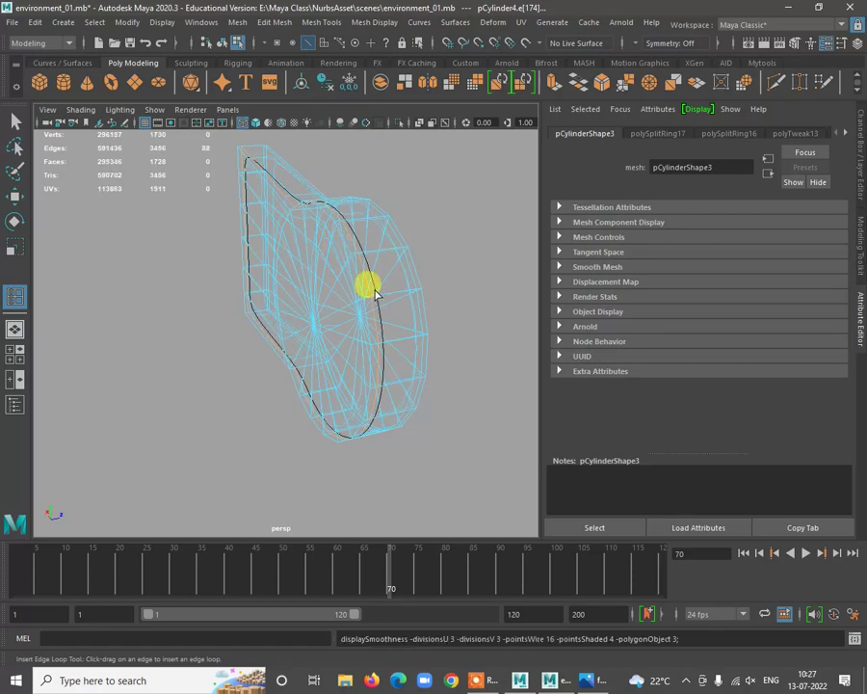
Insert an edge loop across the extruded block close to its outer end
left_click_drag(449, 331, 258, 310, "alt")
left_click_drag(435, 292, 398, 247, "alt")
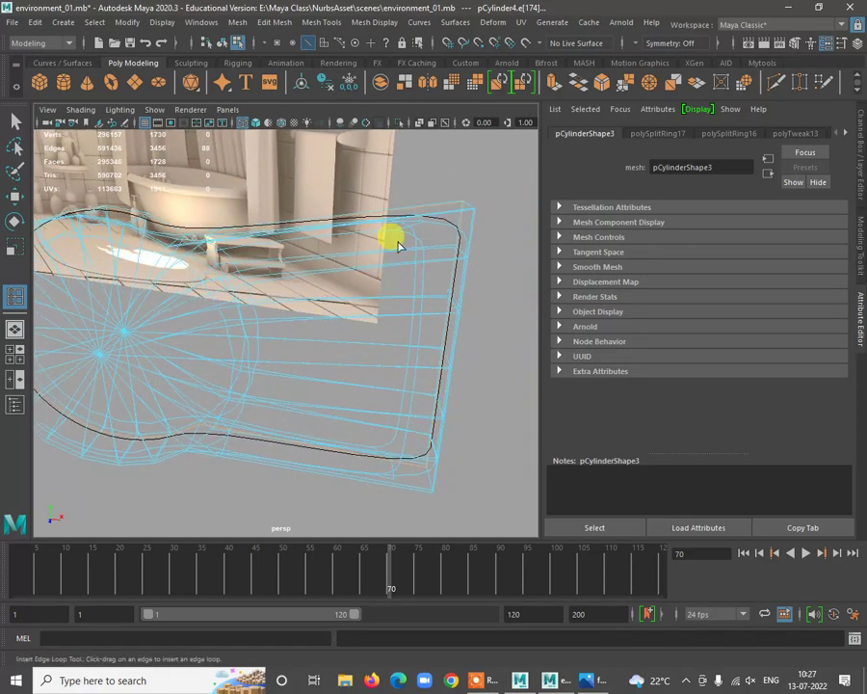
left_click(459, 208)
left_click(470, 214)
left_click_drag(464, 212, 564, 340, "alt")
right_click_drag(333, 383, 391, 390, "alt")
middle_click_drag(391, 390, 341, 301, "alt")
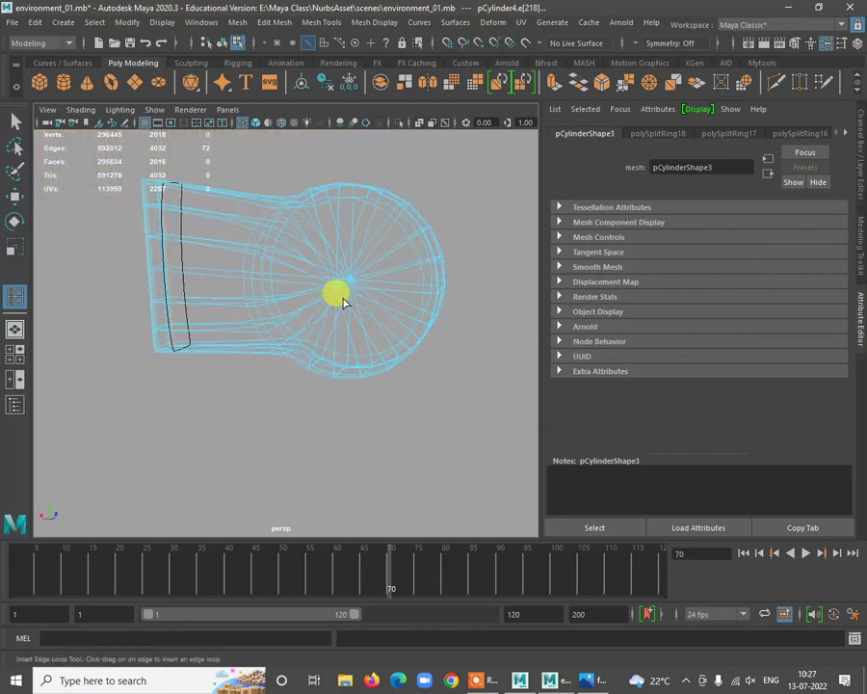
left_click_drag(341, 301, 333, 311, "alt")
Switch to face selection and select all 20 triangular faces of the back round cap
key("w")
right_click_drag(362, 214, 309, 298)
left_click(358, 256)
left_click_drag(310, 298, 378, 238, "alt")
key("q")
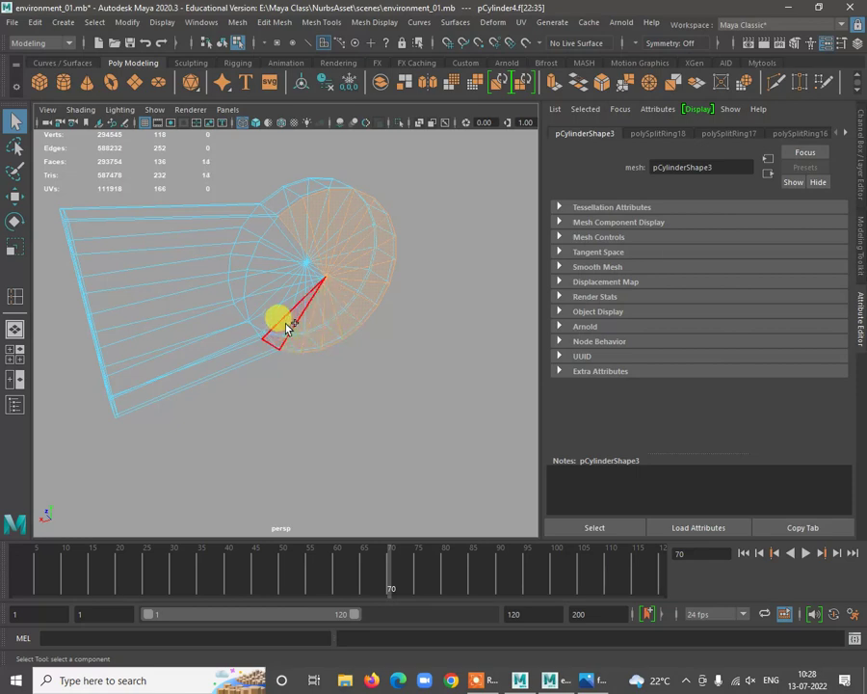
left_click(277, 247, "shift")
Extrude the selected cap faces and scale them inward to form a smaller inset disc
mouse_move(353, 304)
left_mouse_down("alt")
mouse_move(273, 326)
mouse_move(358, 325)
left_mouse_up("alt")
right_click_drag(445, 212, 443, 237, "shift")
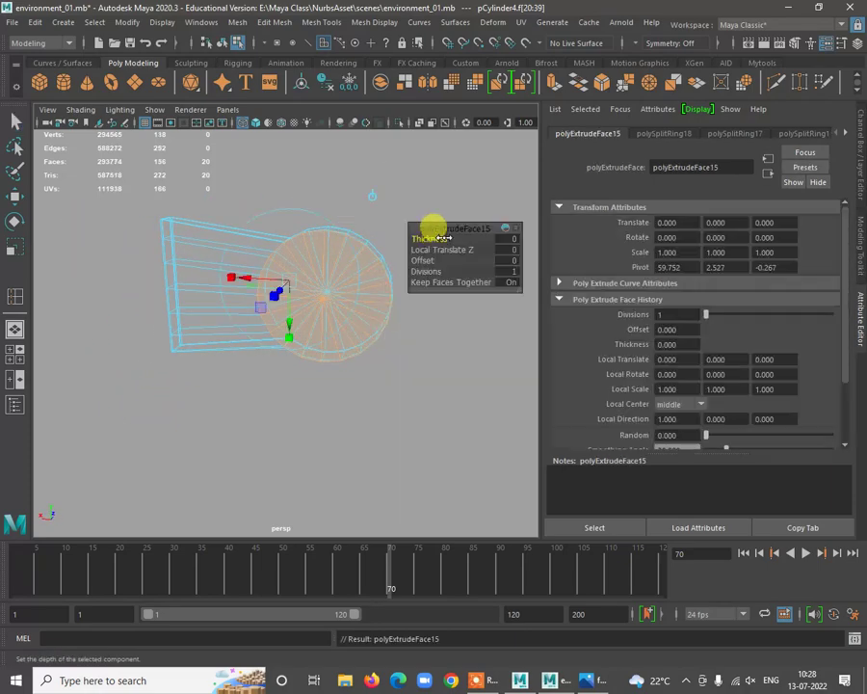
left_click_drag(313, 294, 335, 354, "alt")
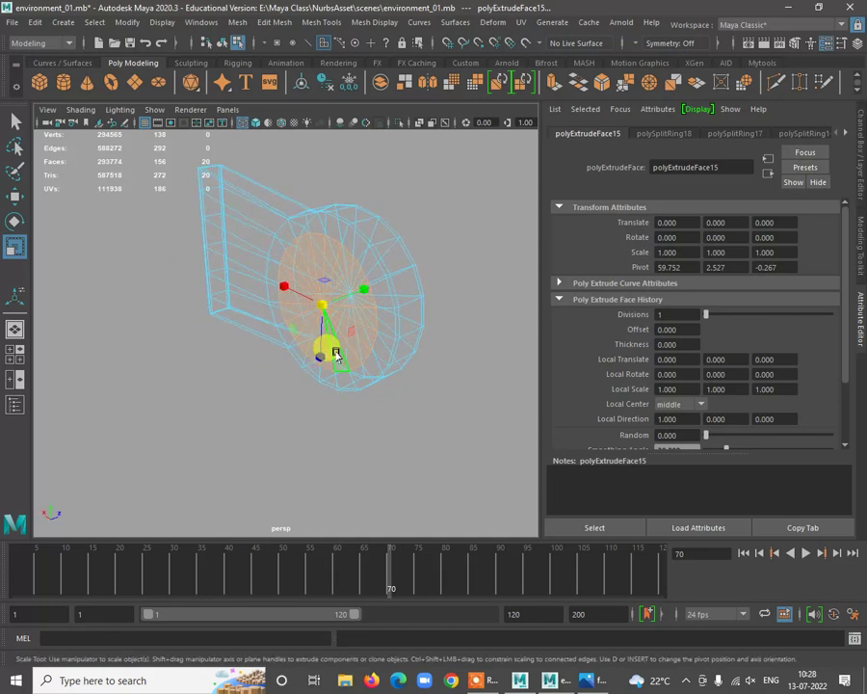
Scale the inset disc on the round cap down further, then extrude its faces again with a slight scale change
left_click_drag(319, 304, 309, 318)
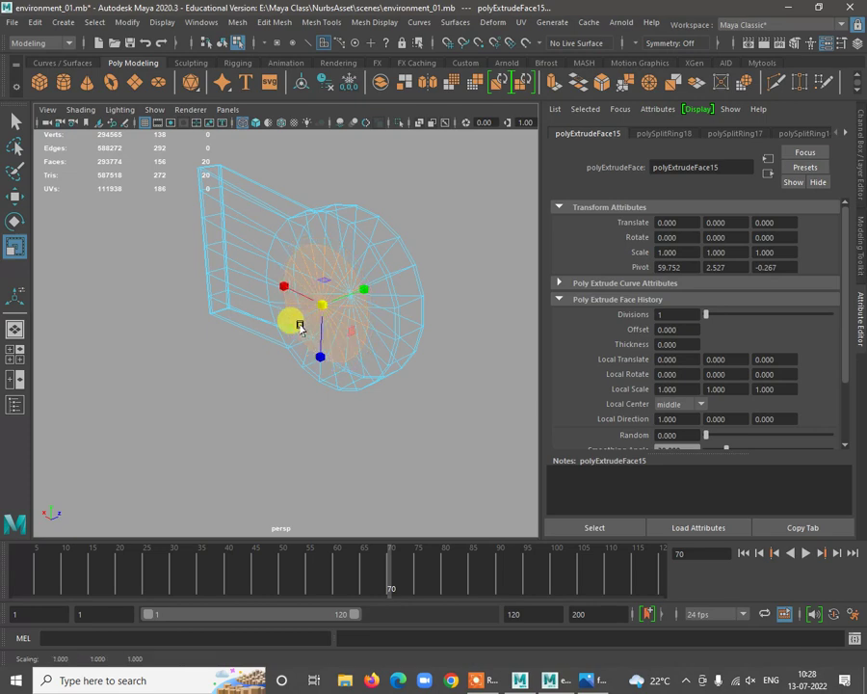
key("ctrl+e")
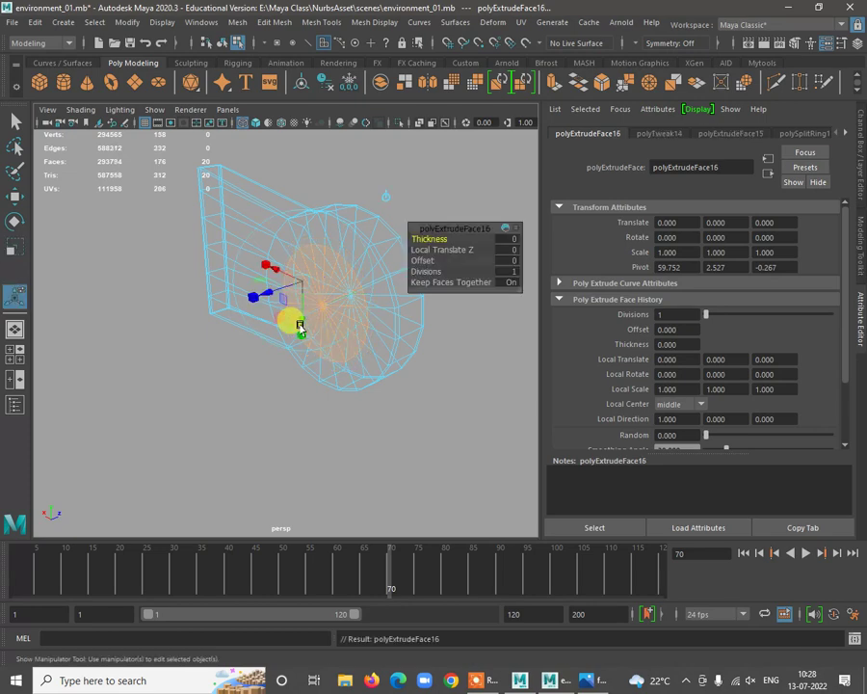
mouse_move(313, 303)
left_mouse_down()
mouse_move(325, 297)
mouse_move(313, 309)
left_mouse_up()
Extrude the inset disc's faces once more and push them into the cylinder to form a recess
key("ctrl+e")
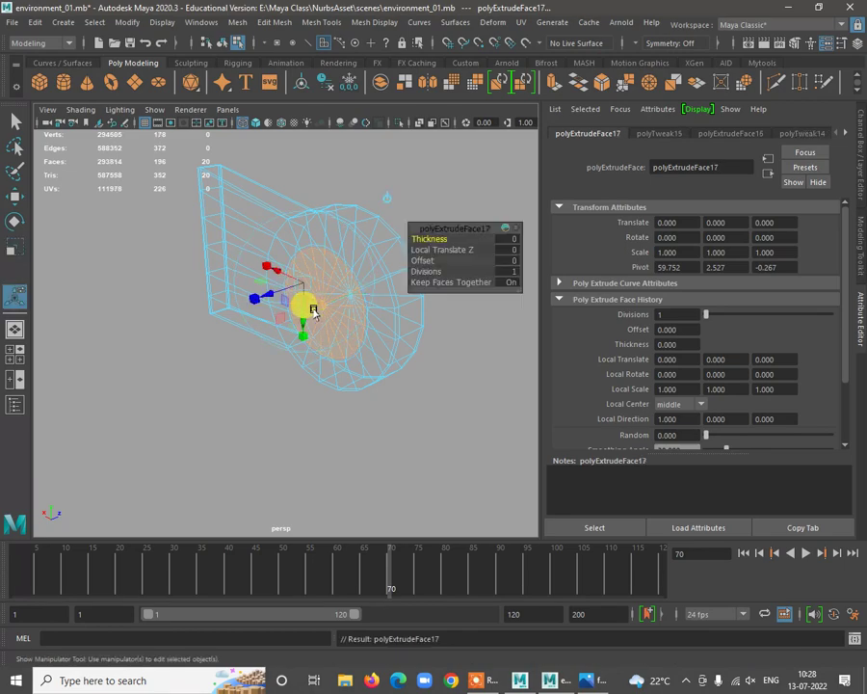
key("w")
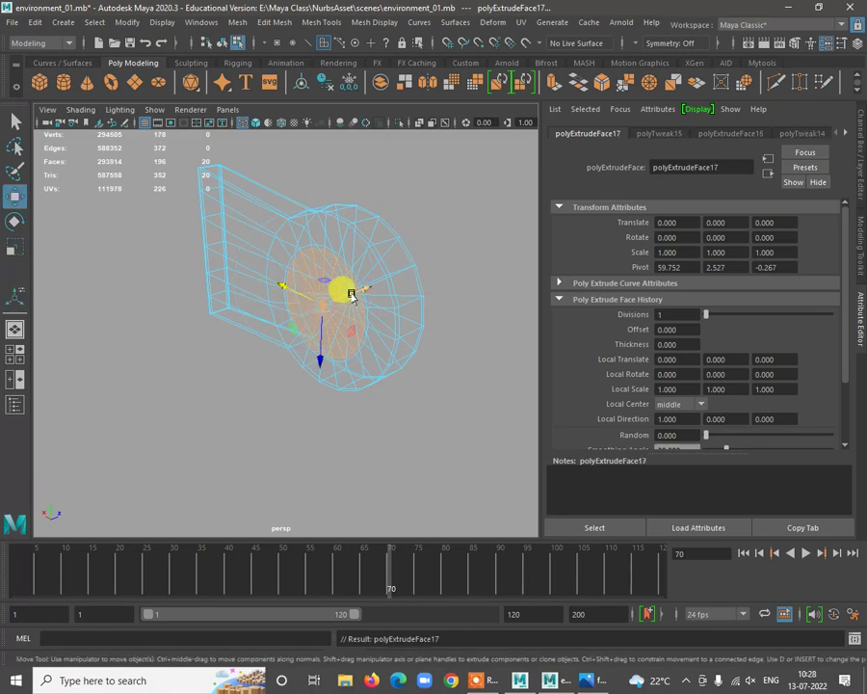
left_click_drag(352, 296, 359, 296)
left_click_drag(367, 382, 341, 399, "alt")
left_click_drag(381, 309, 448, 376)
Duplicate the recessed disc's faces as a separate piece offset about 0.88 outward and select that piece
right_click_drag(435, 328, 472, 501, "shift")
left_click_drag(422, 380, 246, 307, "alt")
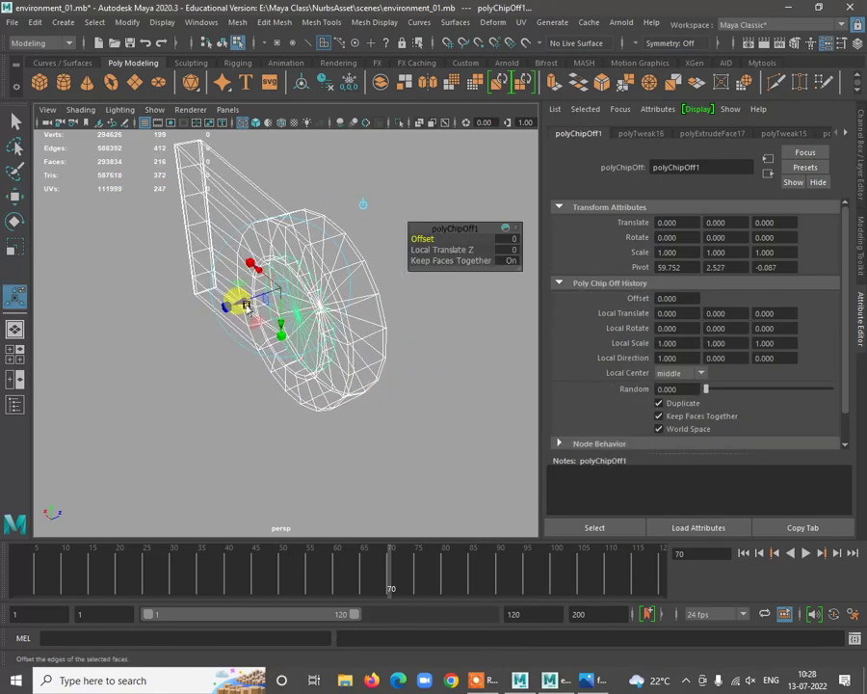
key("w")
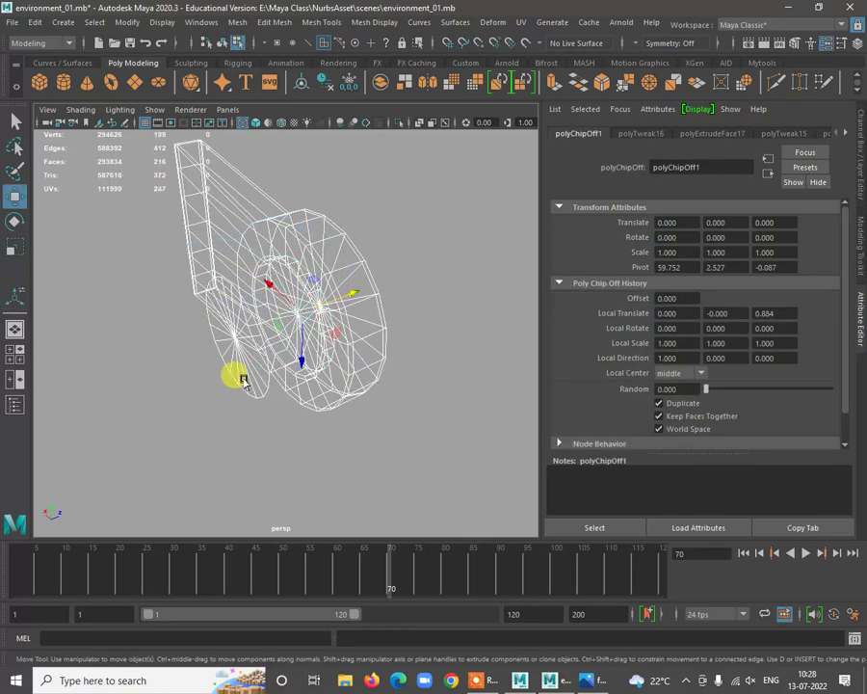
right_click_drag(247, 307, 250, 379)
left_click(324, 285)
left_click(255, 357)
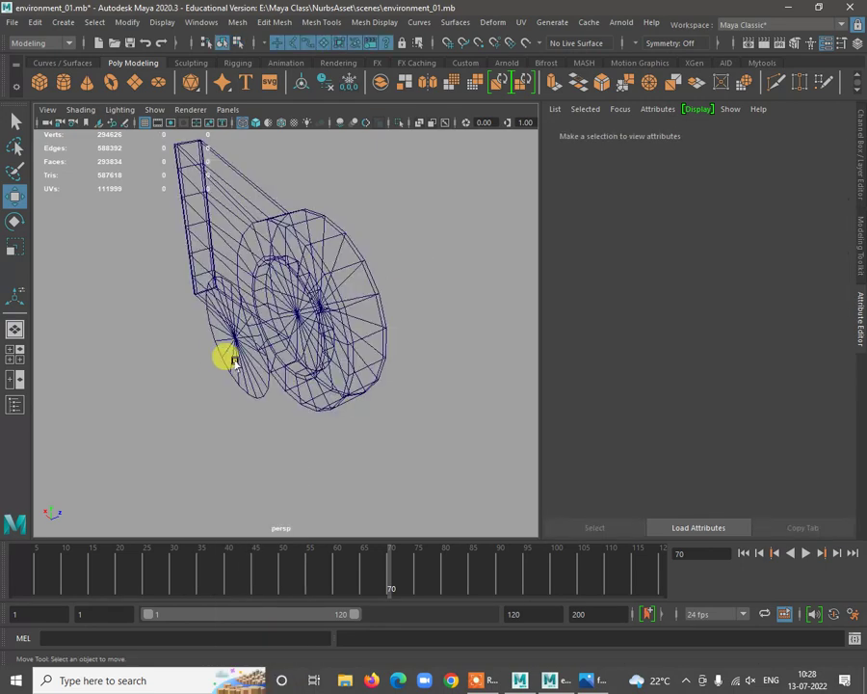
left_click(233, 361)
Extrude all faces of the separated disc outward into a long rod about 6 units long
left_click_drag(233, 361, 226, 327, "alt")
right_click(234, 294)
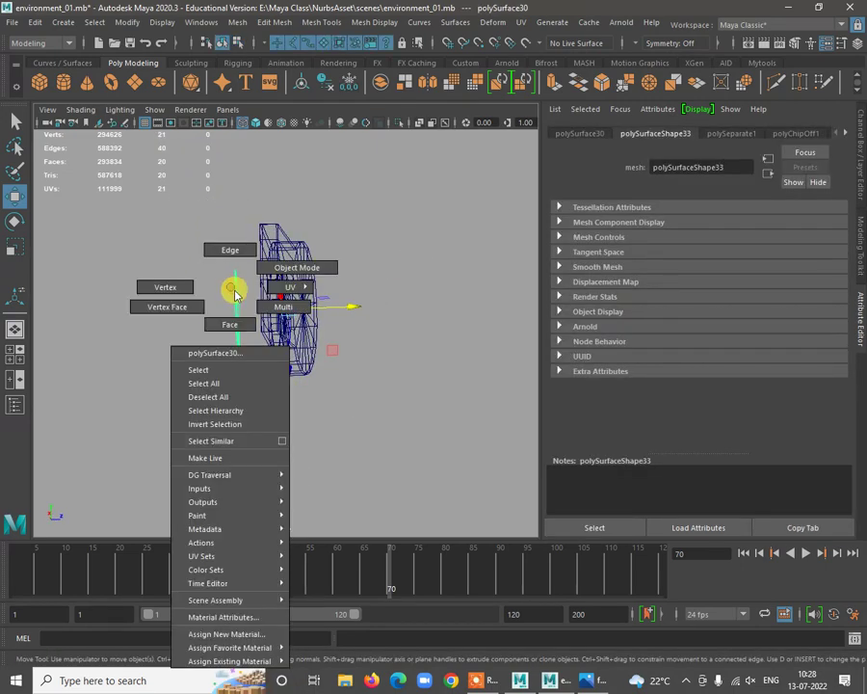
right_click_drag(234, 294, 230, 324)
left_click_drag(159, 229, 322, 378)
right_click(387, 280, "shift")
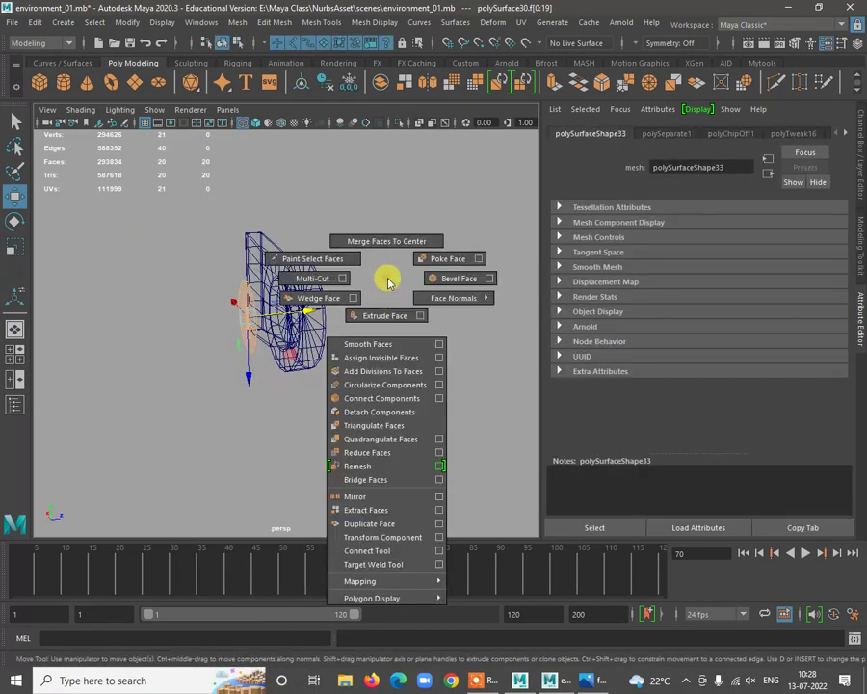
right_click_drag(388, 280, 371, 316, "shift")
left_click_drag(192, 303, 7, 319)
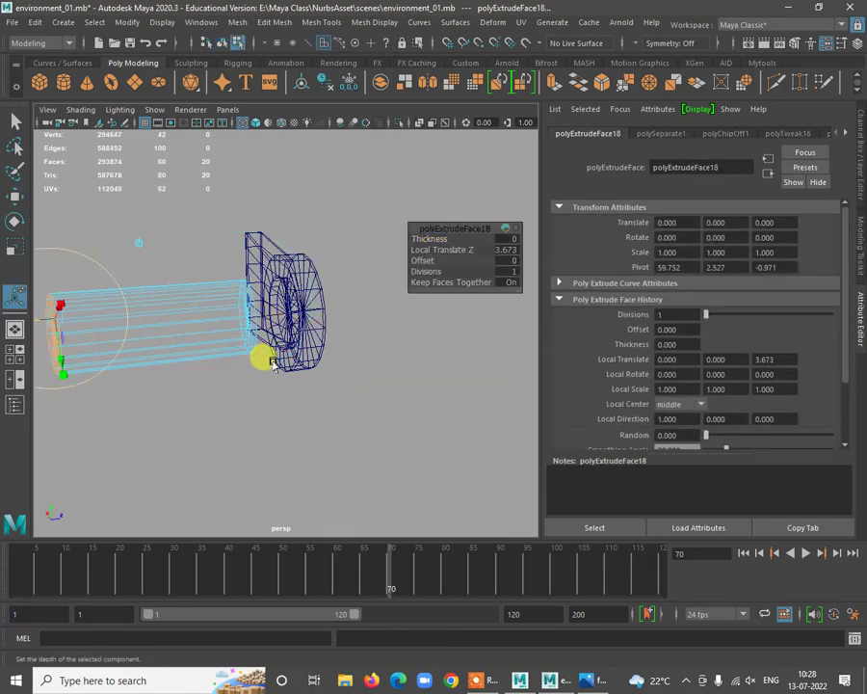
left_click_drag(273, 362, 178, 355, "alt")
left_click_drag(103, 321, 8, 326)
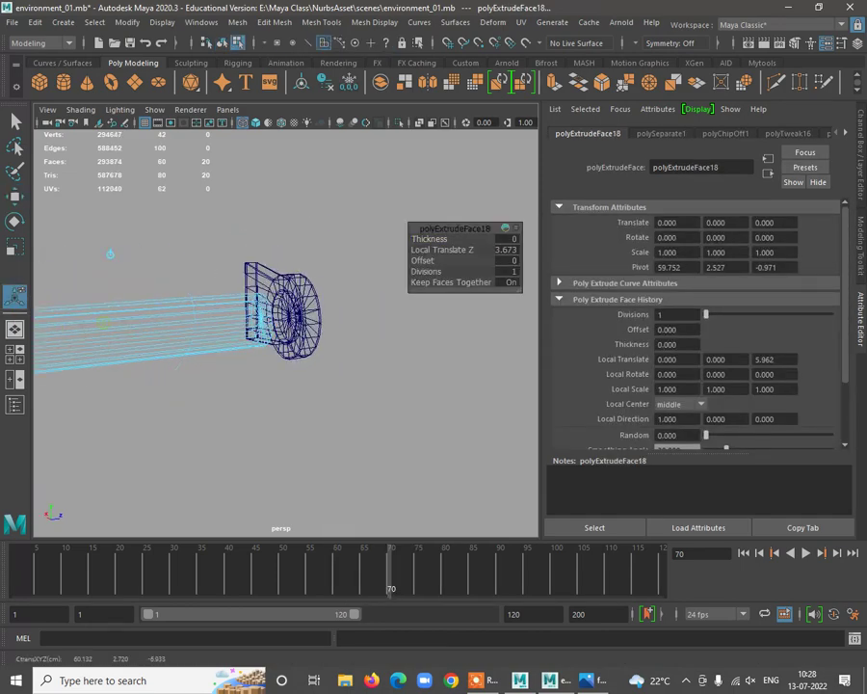
scroll(213, 343, "down", 4)
left_click_drag(213, 343, 290, 382, "alt")
Undo the rod extrusion and the face duplication
key("ctrl+z")
key("ctrl+z")
key("ctrl+z")
key("ctrl+z")
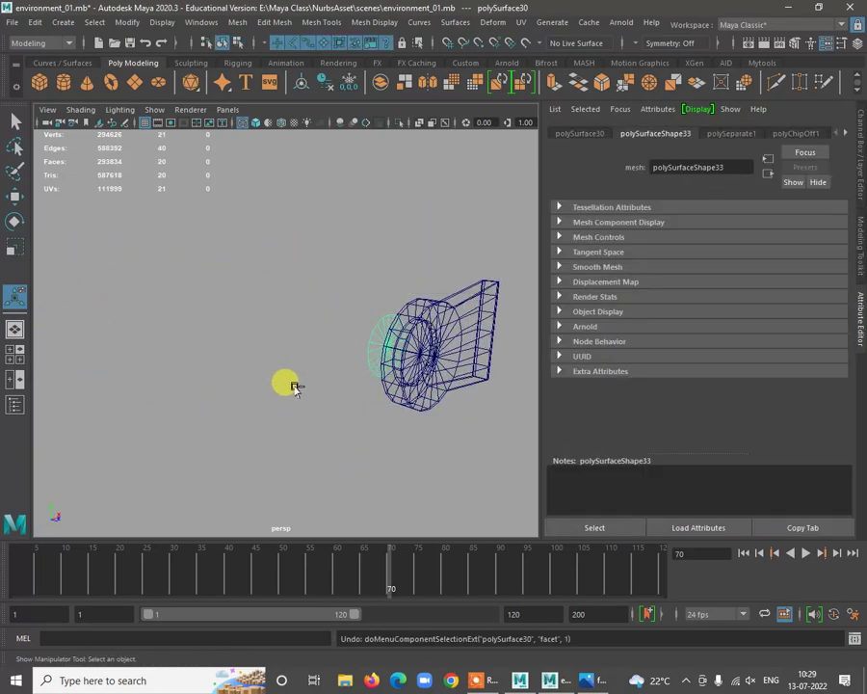
key("ctrl+z")
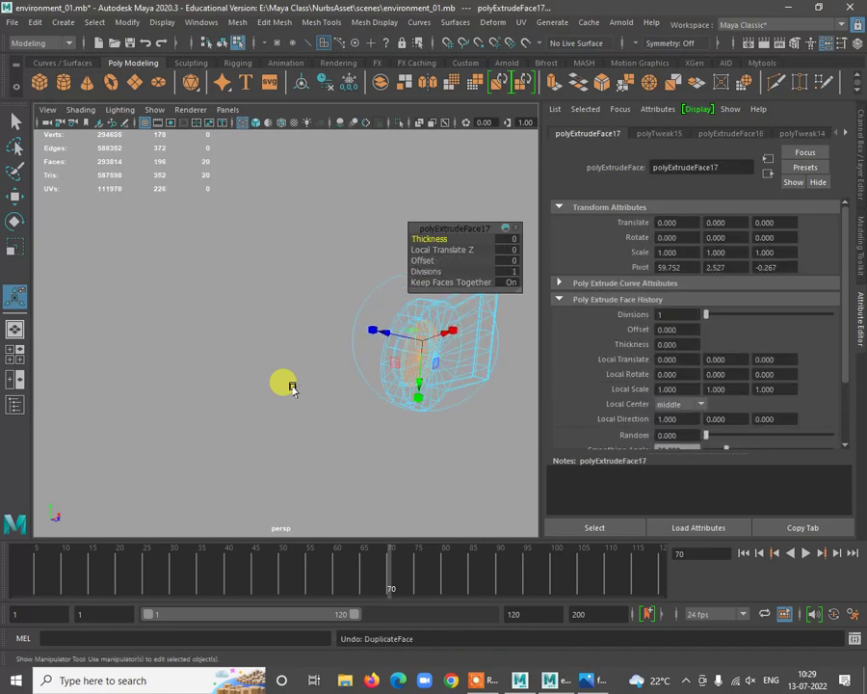
Scale the recessed disc's faces slightly and shift them along the cylinder's axis to adjust the recess depth
left_click_drag(290, 385, 324, 398, "alt")
middle_click_drag(324, 398, 323, 392, "alt")
right_click_drag(323, 392, 376, 379, "alt")
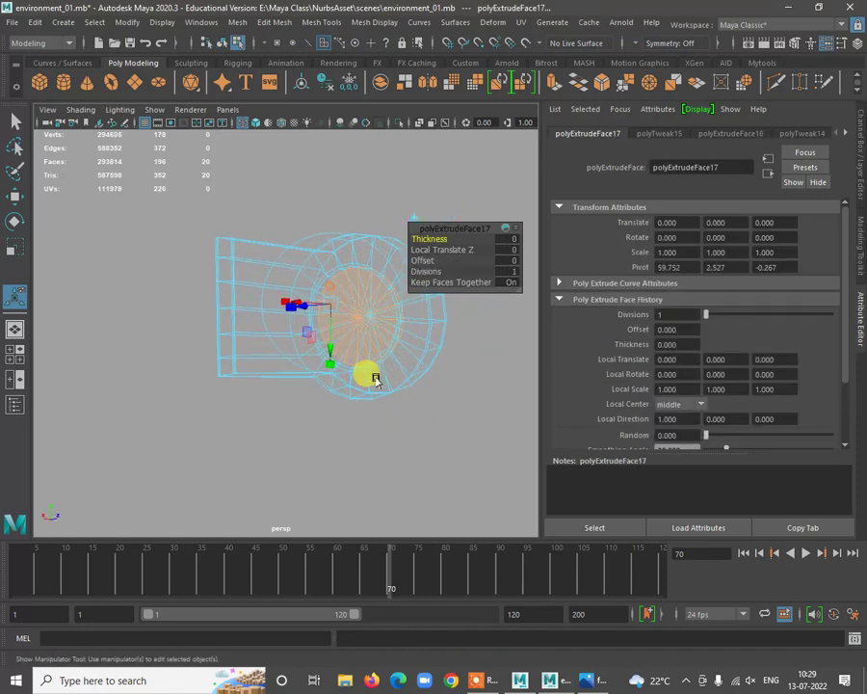
key("r")
mouse_move(322, 353)
left_mouse_down()
mouse_move(338, 358)
mouse_move(320, 395)
mouse_move(261, 410)
mouse_move(271, 292)
mouse_move(332, 356)
left_mouse_up()
key("w")
left_click_drag(384, 310, 389, 316)
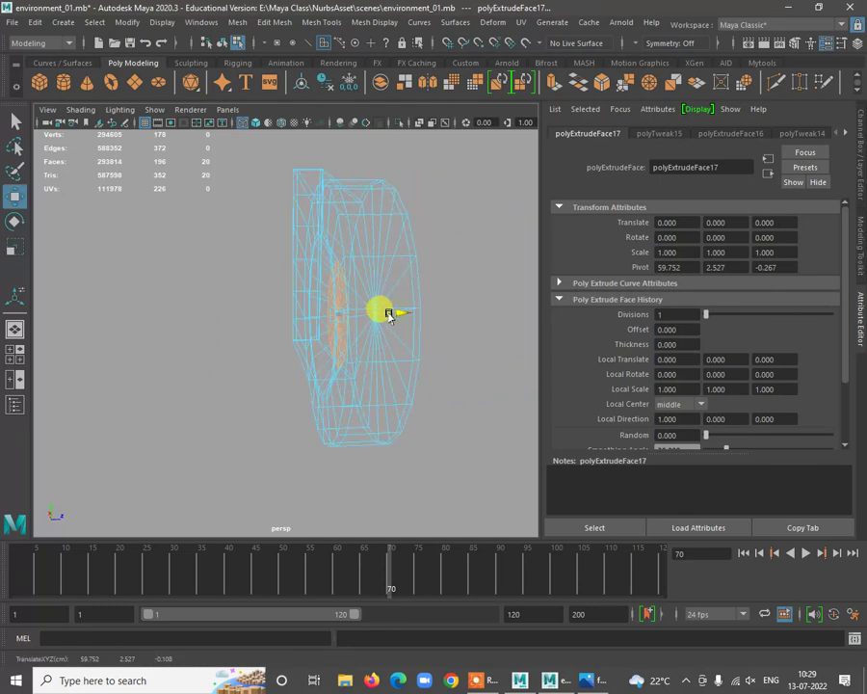
Extrude the recessed disc's faces and scale them in to about 0.9 for another inner ring
right_click_drag(388, 372, 379, 384, "alt")
left_click_drag(379, 383, 474, 368, "alt")
right_click_drag(318, 287, 333, 301, "alt")
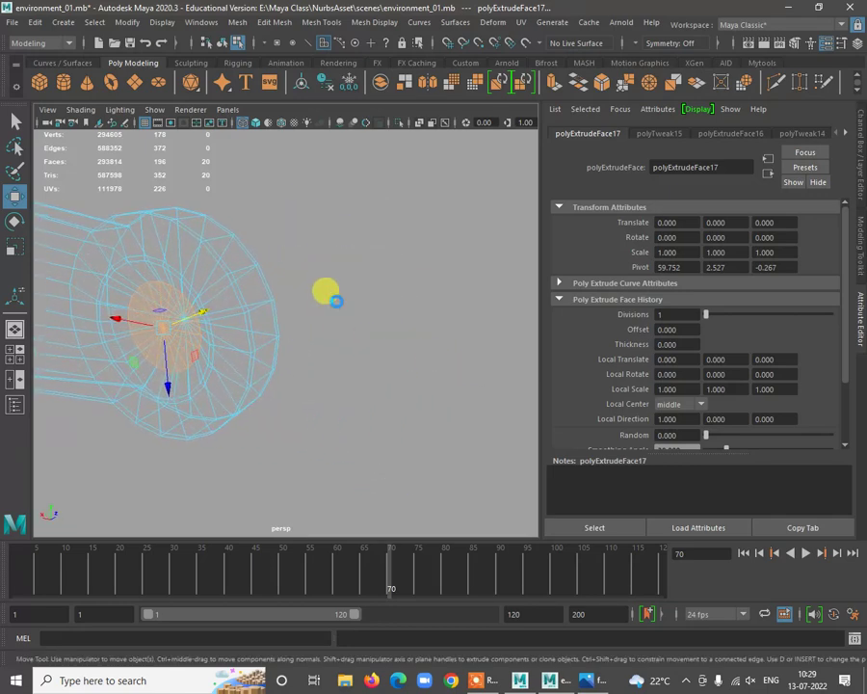
key("ctrl+e")
key("r")
left_click_drag(170, 324, 160, 340)
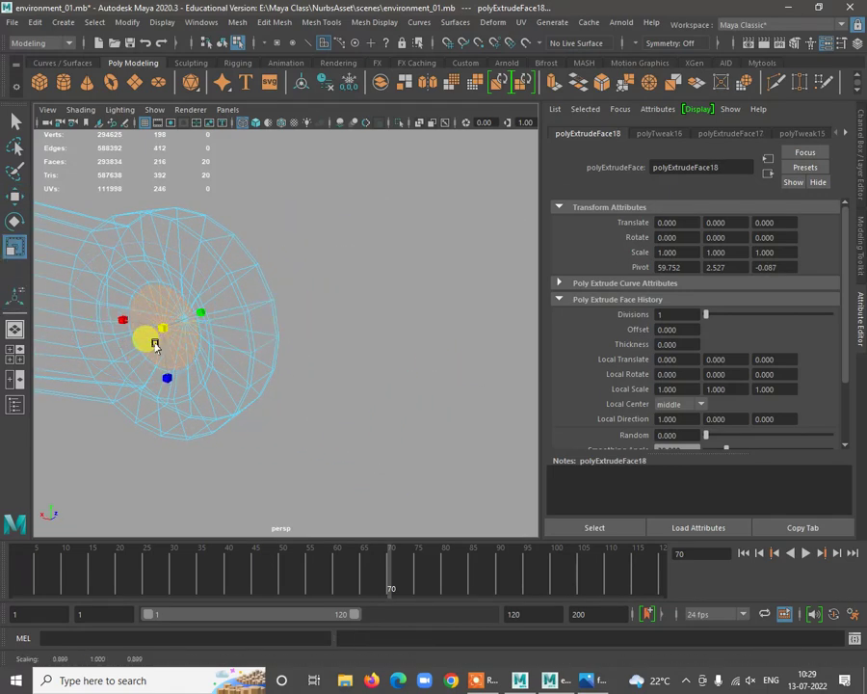
Extrude the inner disc's faces outward from the recess into a straight rod about 4.77 units long
left_click_drag(241, 380, 206, 356, "alt")
key("w")
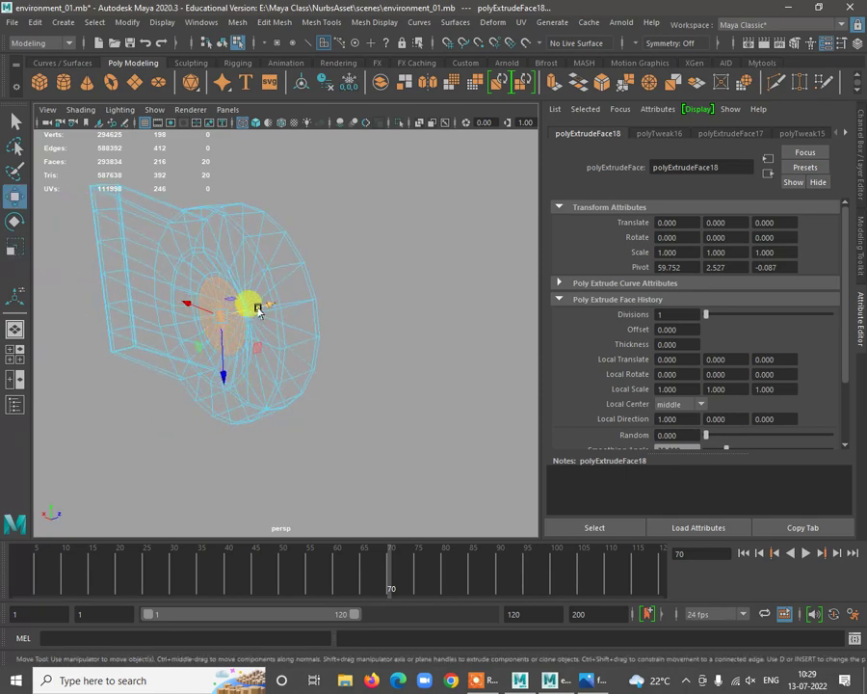
key("ctrl+e")
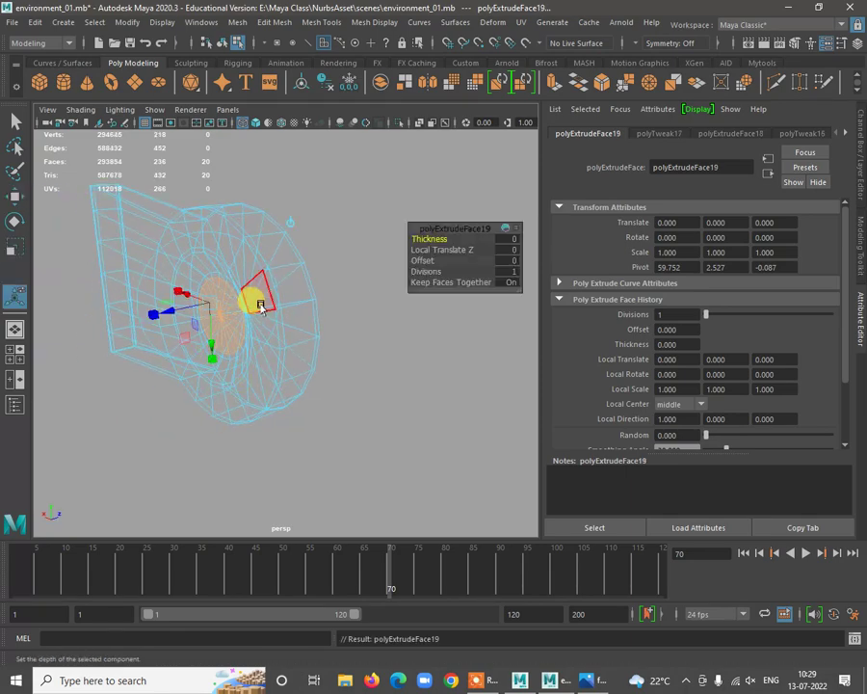
left_click_drag(171, 310, 10, 356)
right_click_drag(302, 358, 123, 252, "alt")
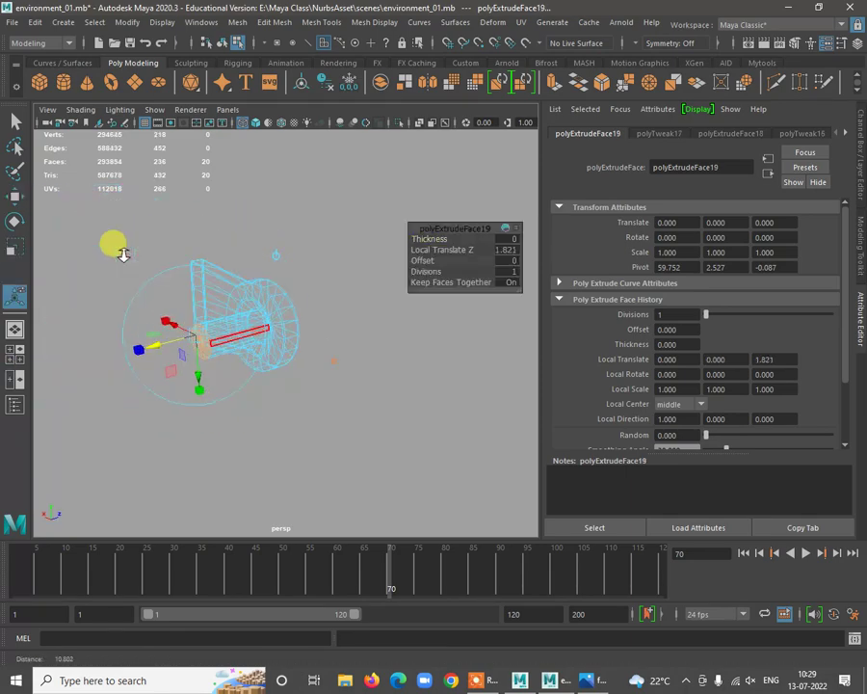
left_click_drag(326, 355, 398, 324, "alt")
left_click_drag(247, 323, 192, 333)
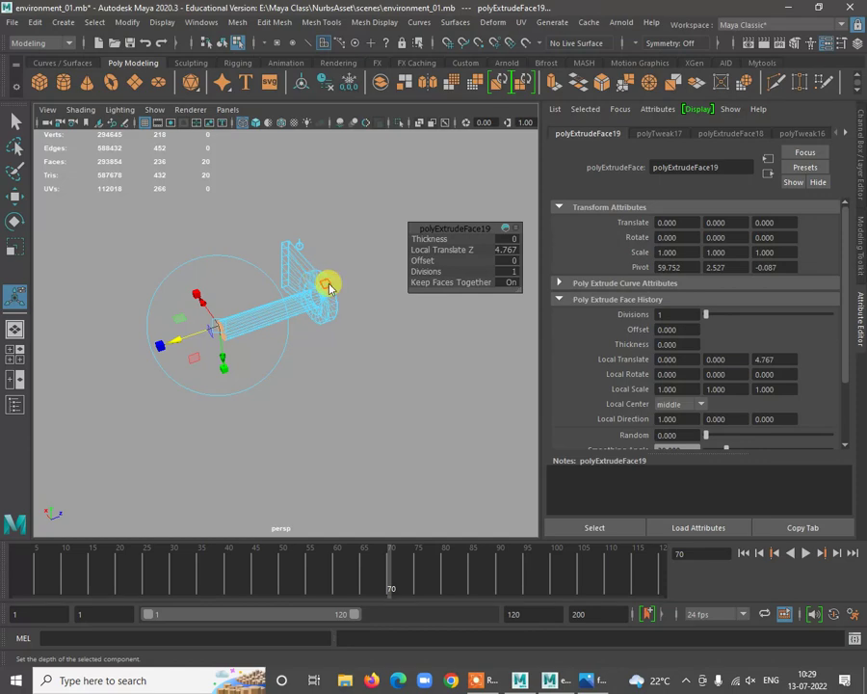
Select the cap faces at the rod's free end and delete them, leaving the end open
right_click_drag(329, 286, 368, 254)
left_click(368, 255)
left_click_drag(366, 259, 381, 353, "alt")
left_click(372, 343)
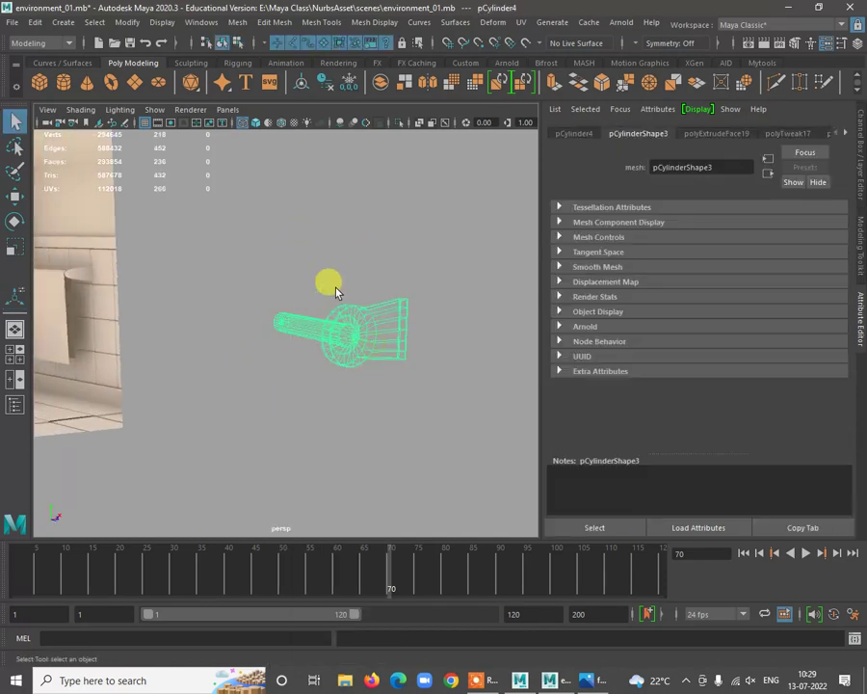
left_click_drag(337, 291, 309, 298, "alt")
right_click(311, 296)
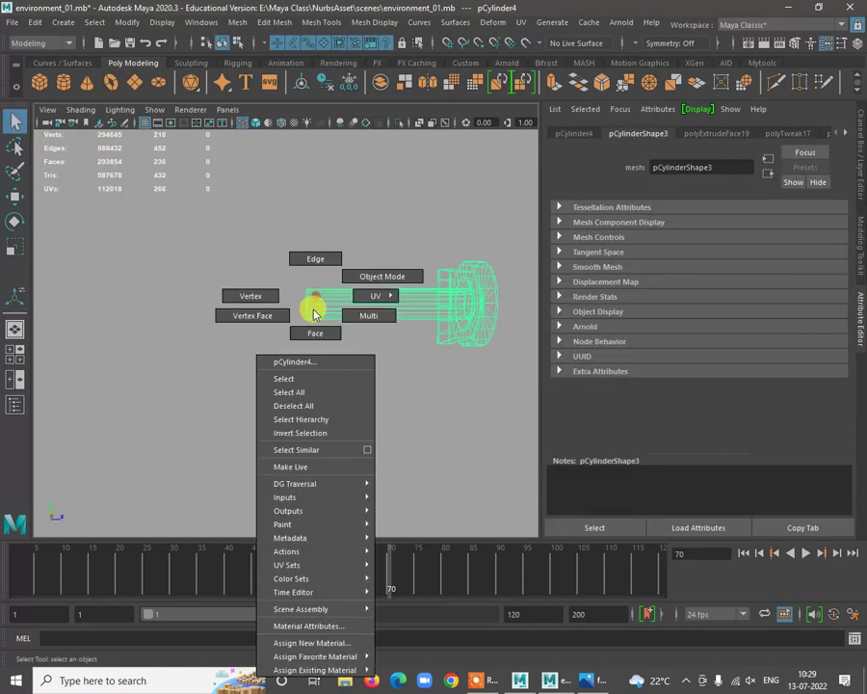
right_click_drag(314, 314, 315, 332)
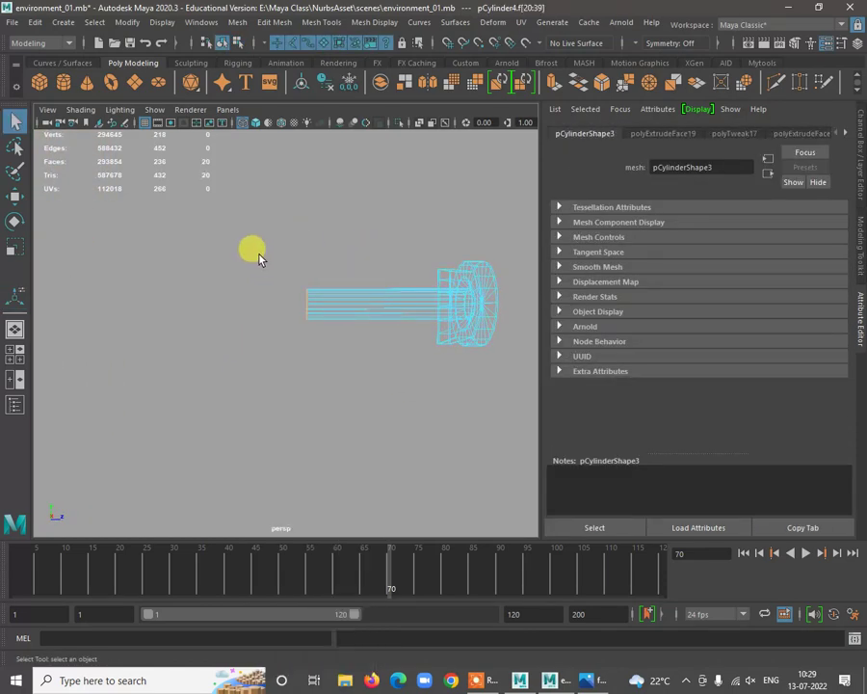
left_click(416, 378)
Return to object mode, center the object's pivot, and snap the pivot to the rod's open end
right_click_drag(376, 292, 436, 272)
left_click(126, 21)
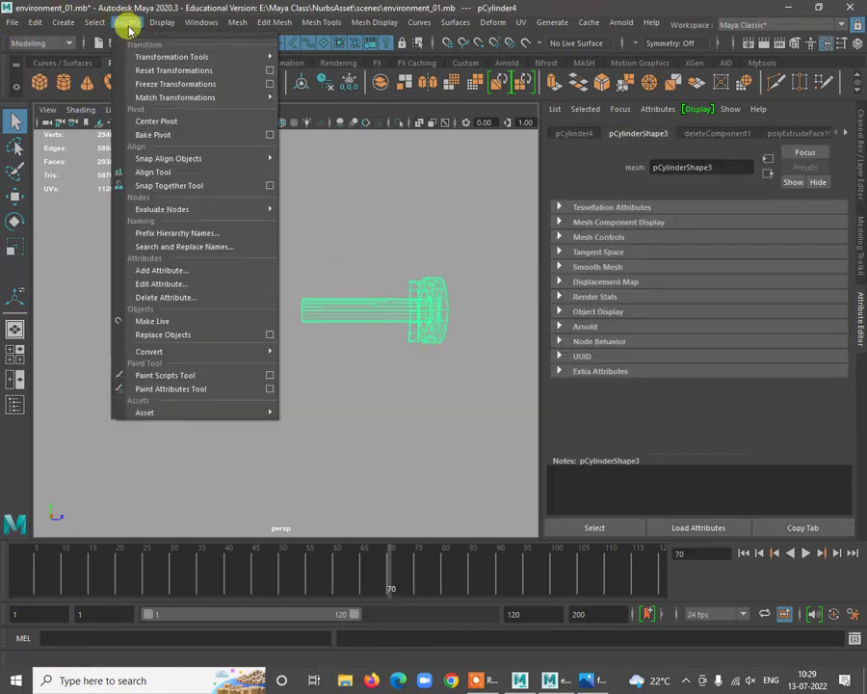
left_click(177, 119)
left_click_drag(364, 328, 241, 254, "alt")
key("w")
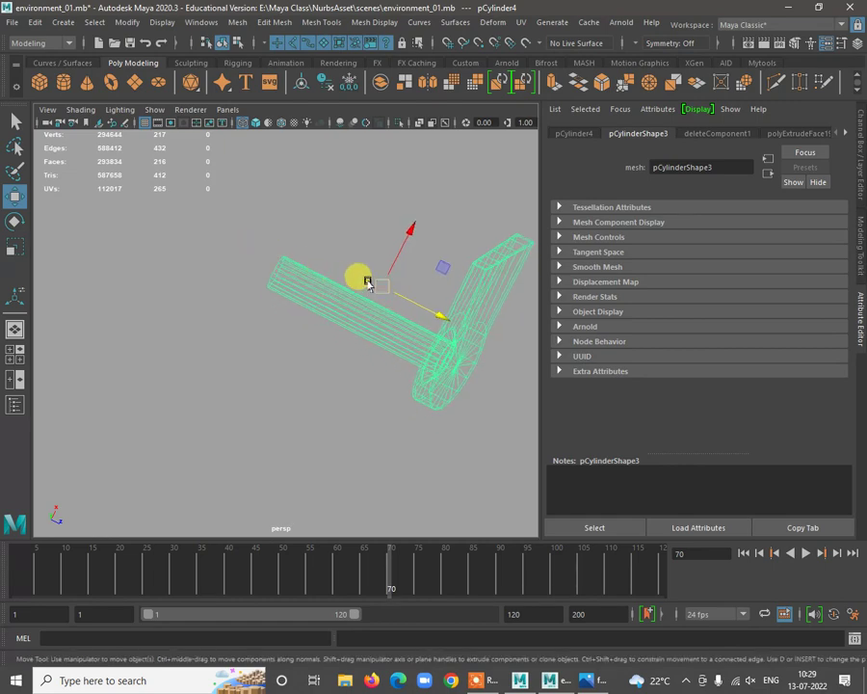
key("d")
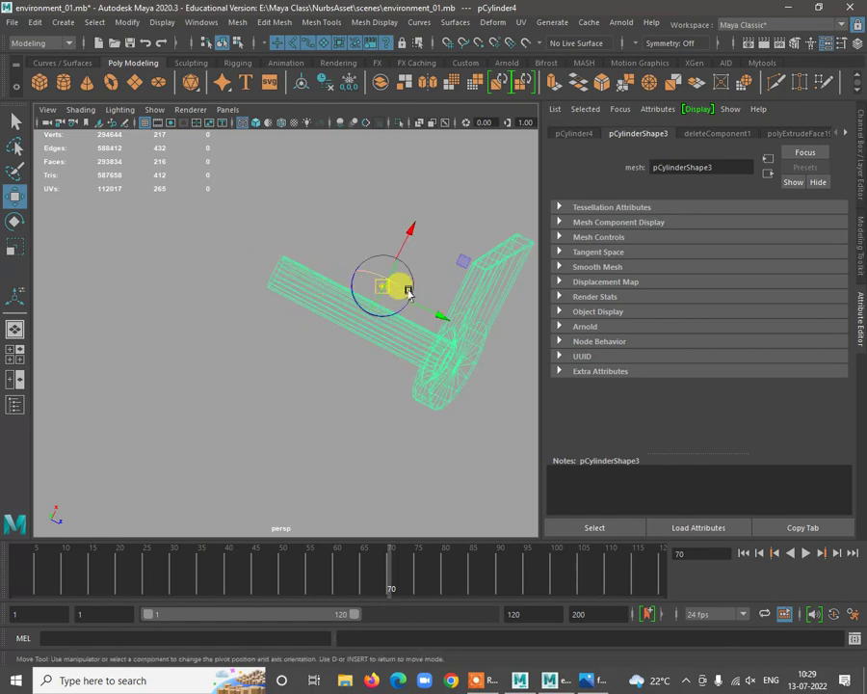
left_click_drag(380, 283, 286, 279)
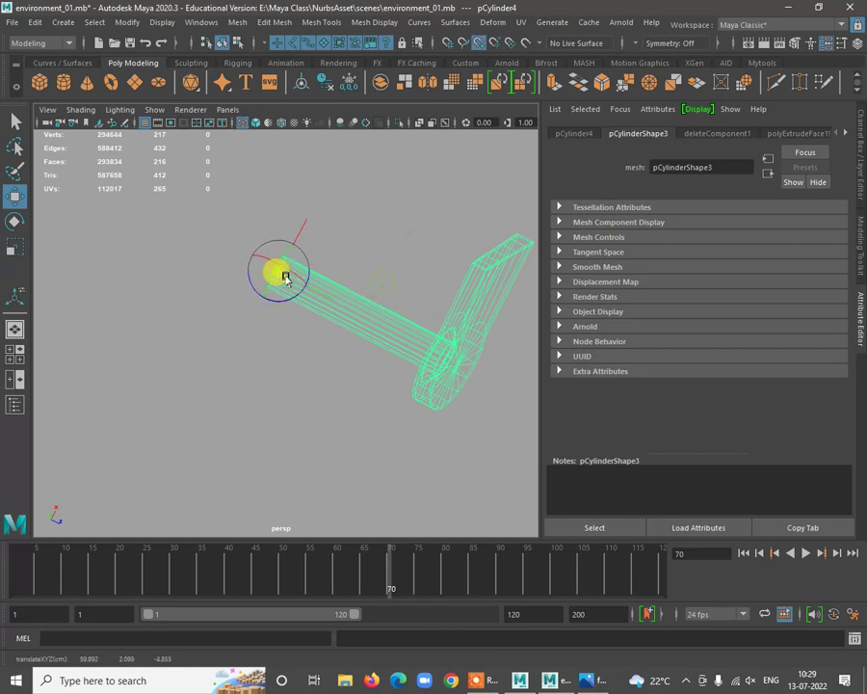
key("d")
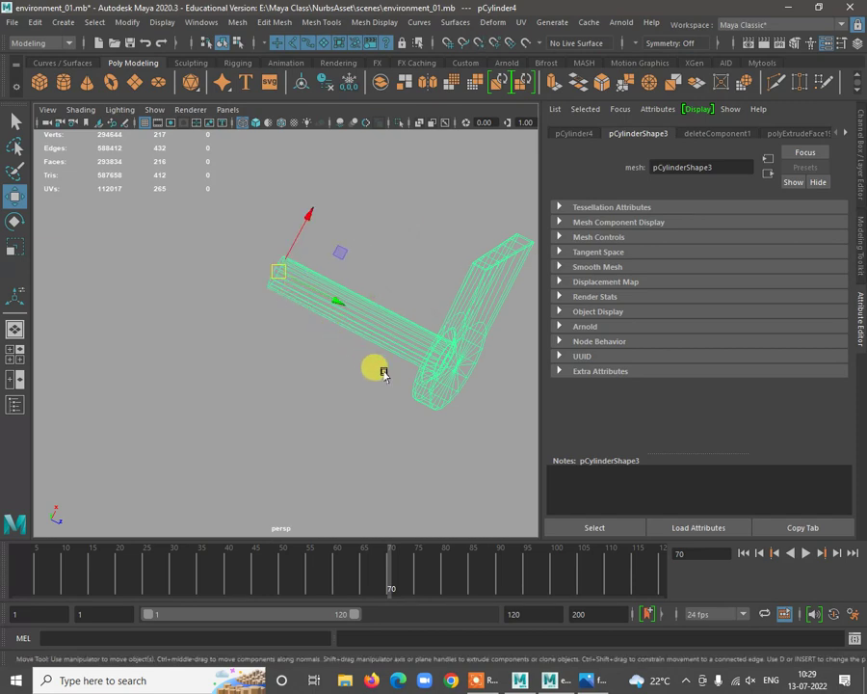
Mirror the object along the Y axis with the World axis position, Cut Geometry on and border vertices merged
left_click_drag(384, 374, 329, 308, "alt")
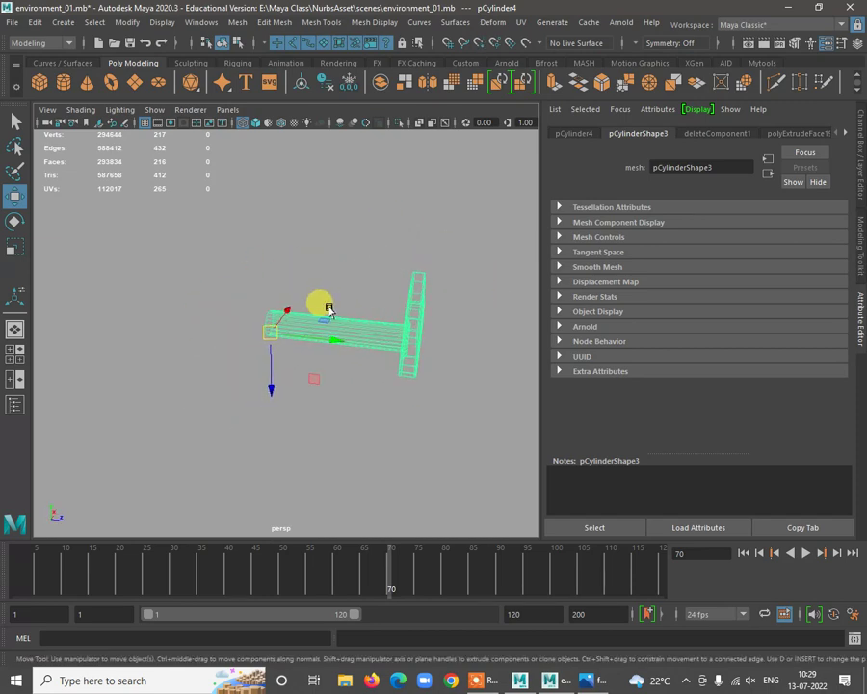
left_click(321, 22)
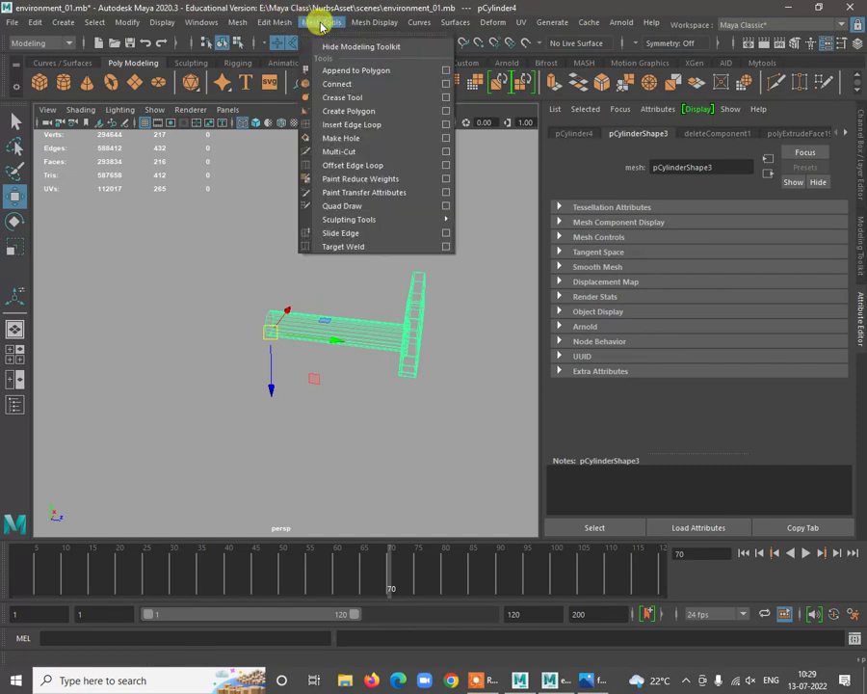
mouse_move(290, 24)
mouse_move(356, 21)
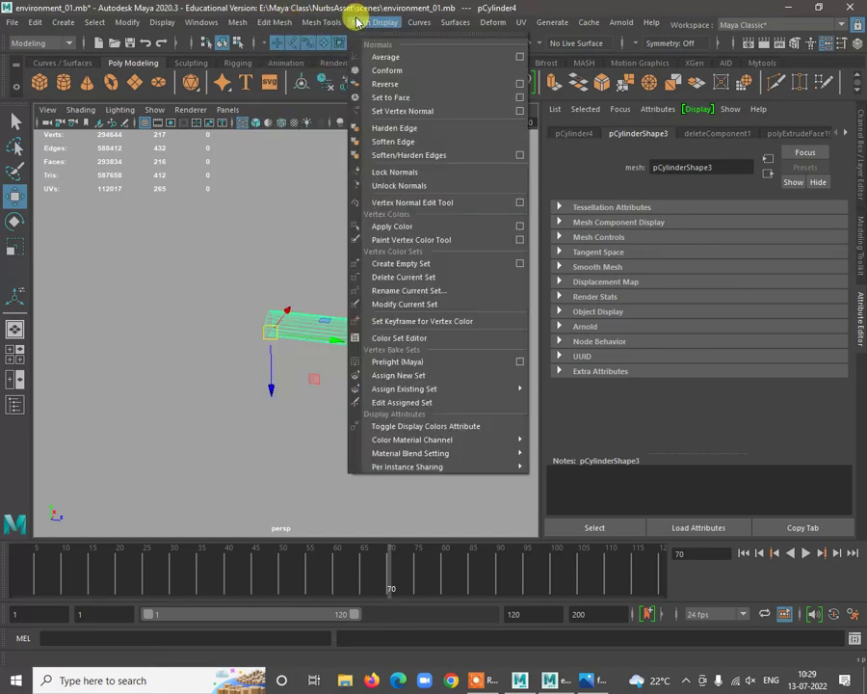
mouse_move(234, 21)
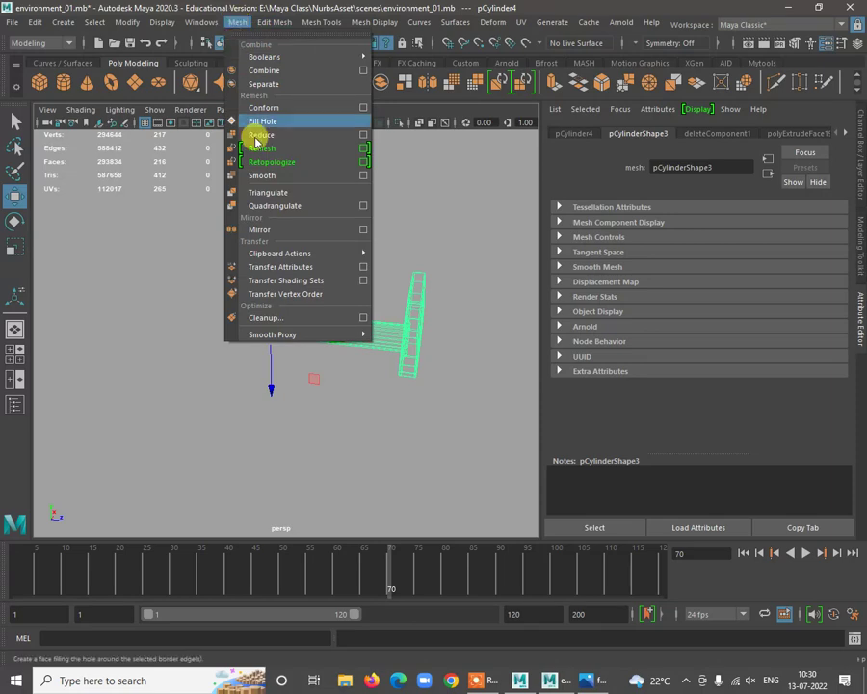
left_click(364, 229)
left_click_drag(323, 87, 628, 93)
left_click(270, 349)
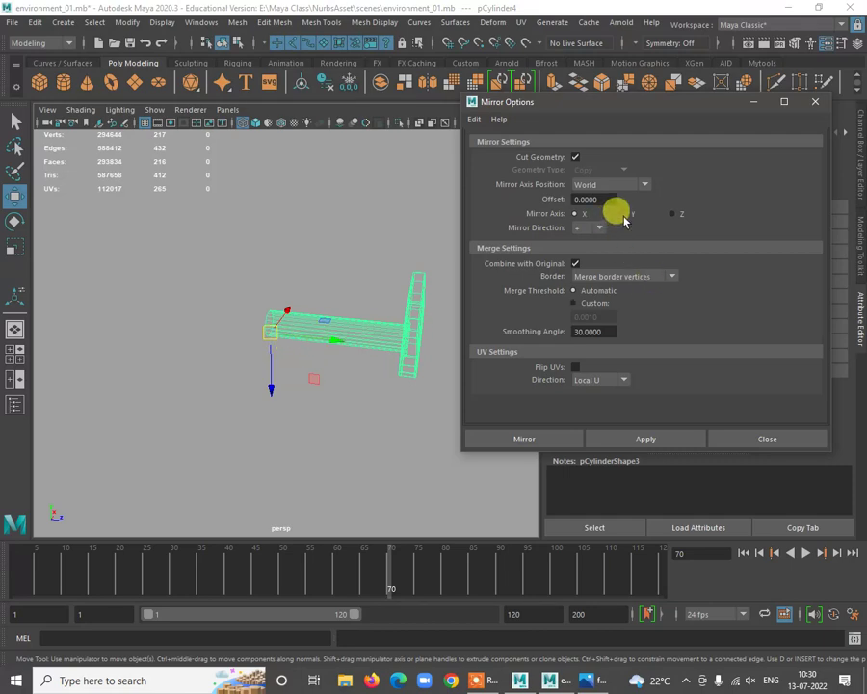
left_click(635, 439)
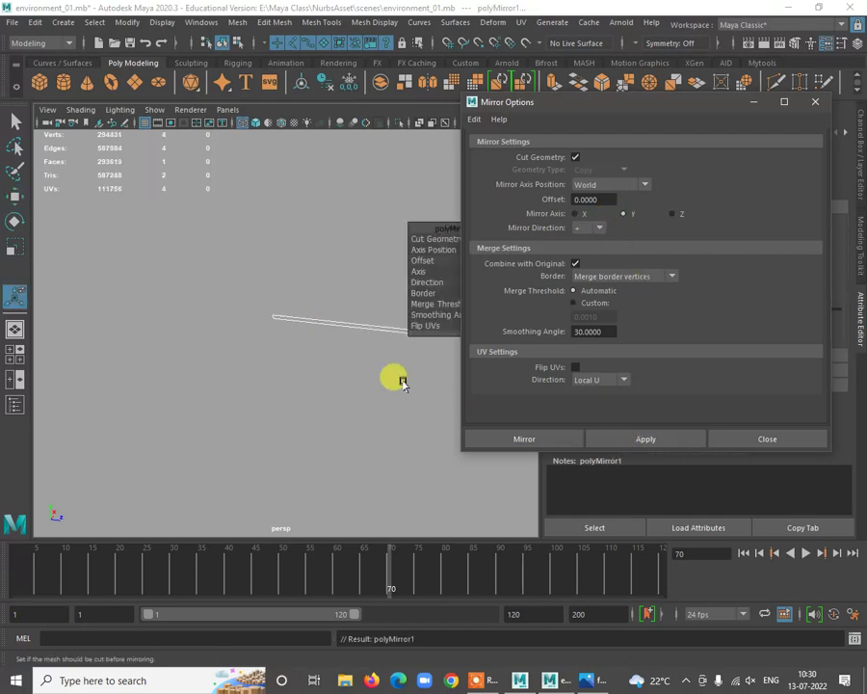
Change the holder's mirror axis to Z, moving the Mirror Options window clear of the mirror settings
left_click_drag(634, 108, 259, 496)
left_click(513, 276)
left_click(533, 291)
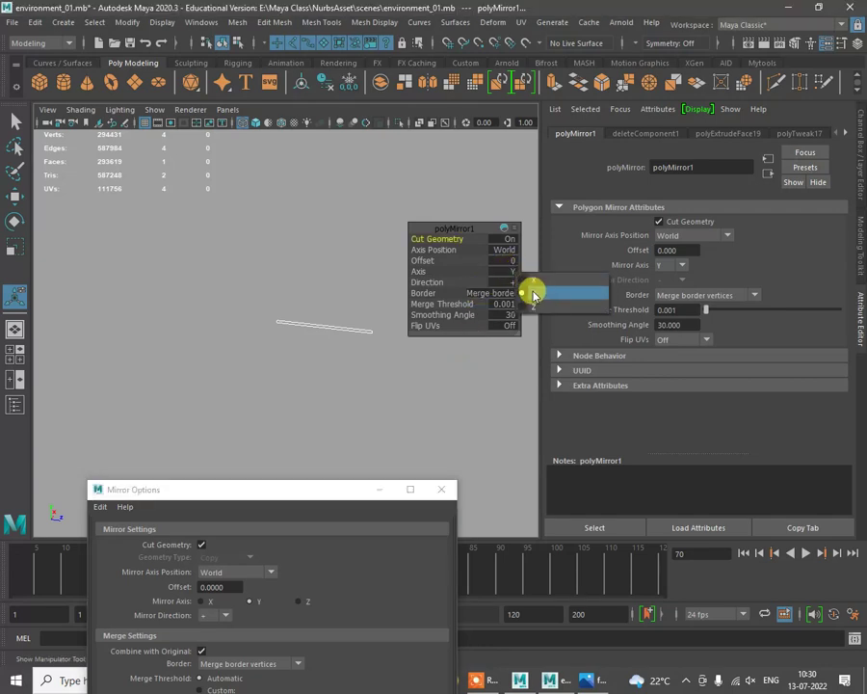
left_click(536, 281)
left_click(510, 277)
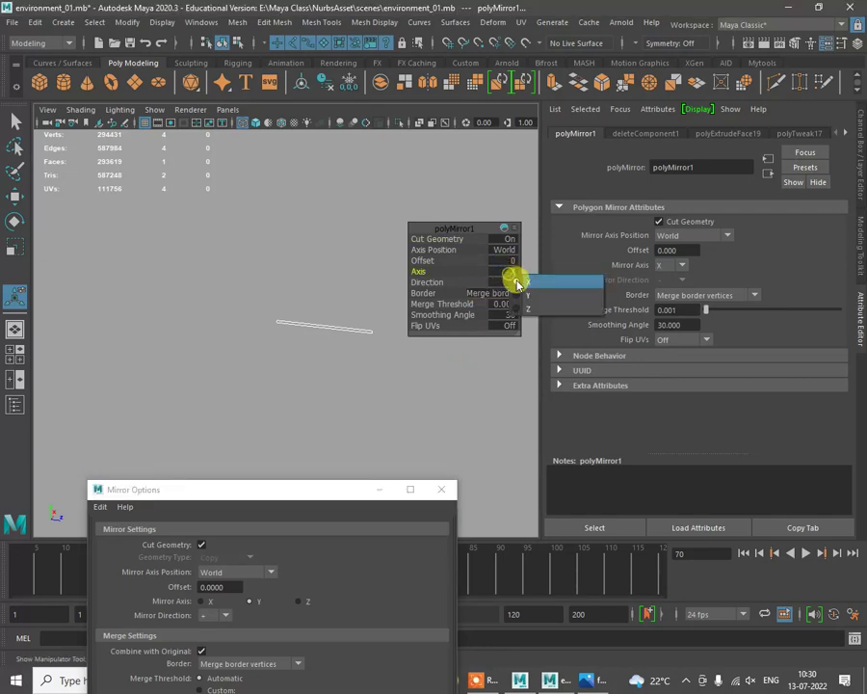
left_click(525, 303)
right_click_drag(359, 363, 378, 427, "alt")
left_click_drag(378, 426, 293, 379, "alt")
right_click_drag(293, 380, 384, 311, "alt")
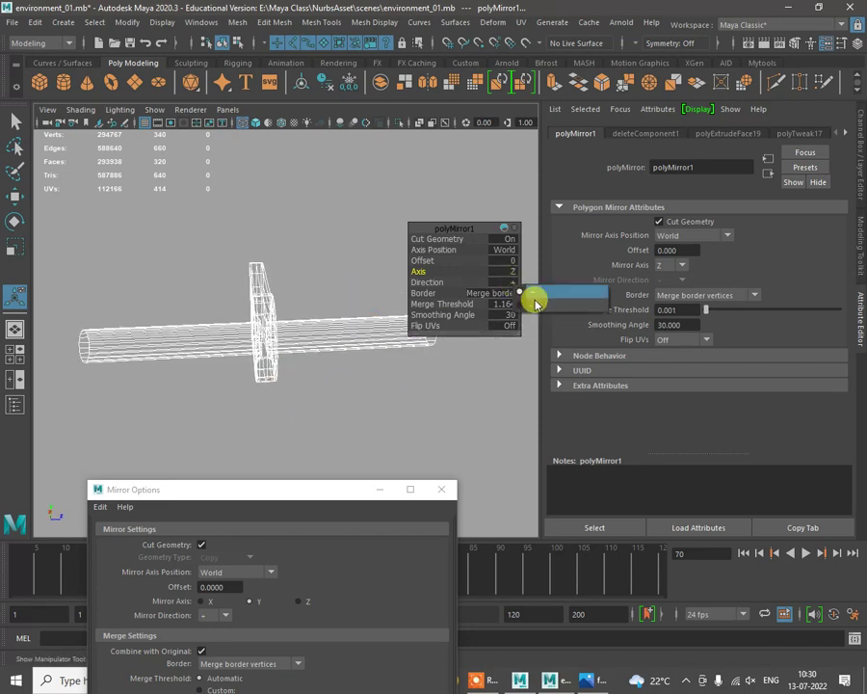
Set the mirror direction to negative and the offset to -5.3 so the rod joins two opposite end brackets
left_click(536, 304)
left_click_drag(385, 361, 483, 328, "alt")
left_click_drag(227, 299, 445, 313, "alt")
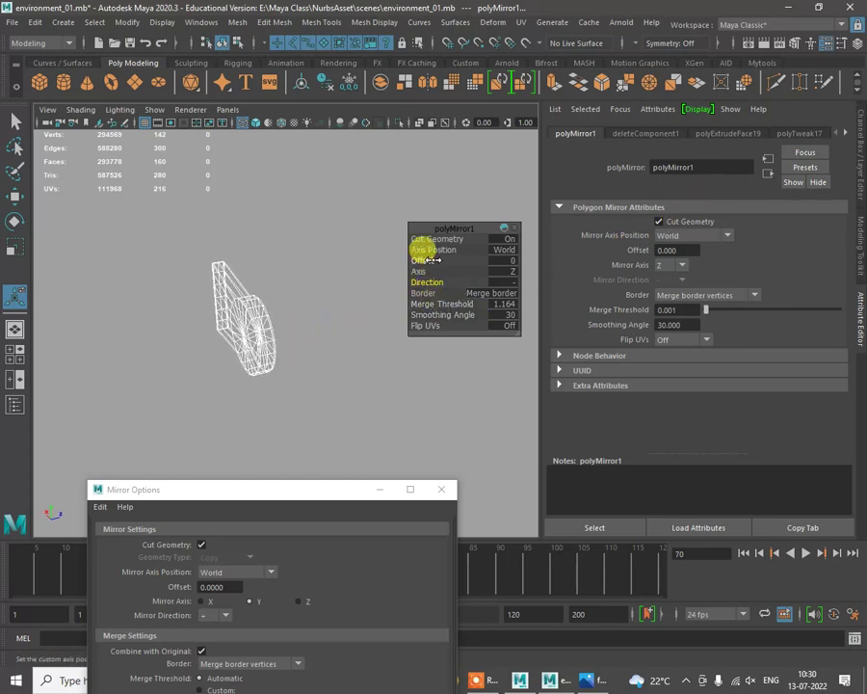
left_click_drag(431, 260, 410, 269)
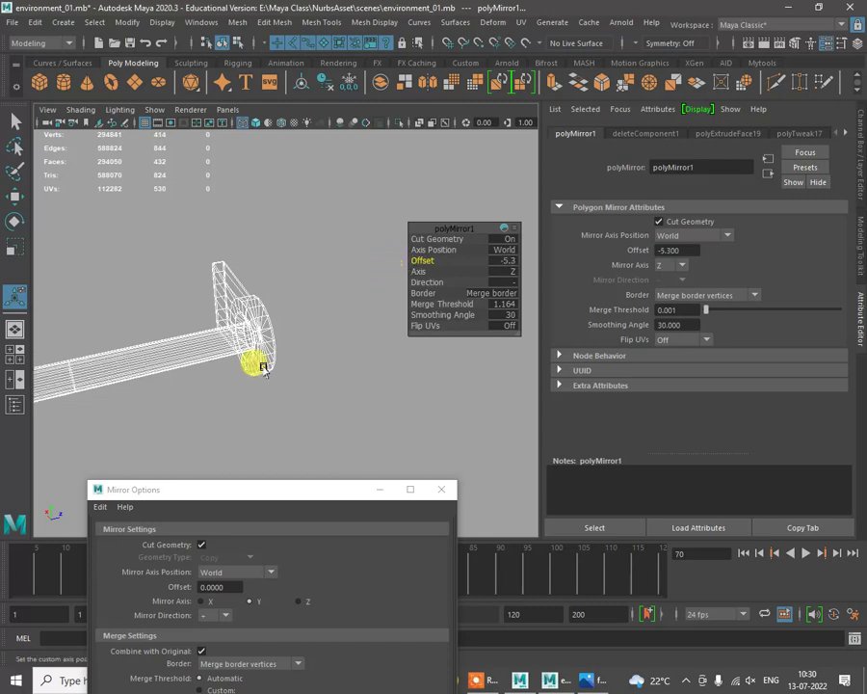
left_click_drag(264, 369, 271, 311, "alt")
Return the mirrored holder to object mode, turn on its smooth preview, deselect it and display the viewport shaded
right_click(276, 312)
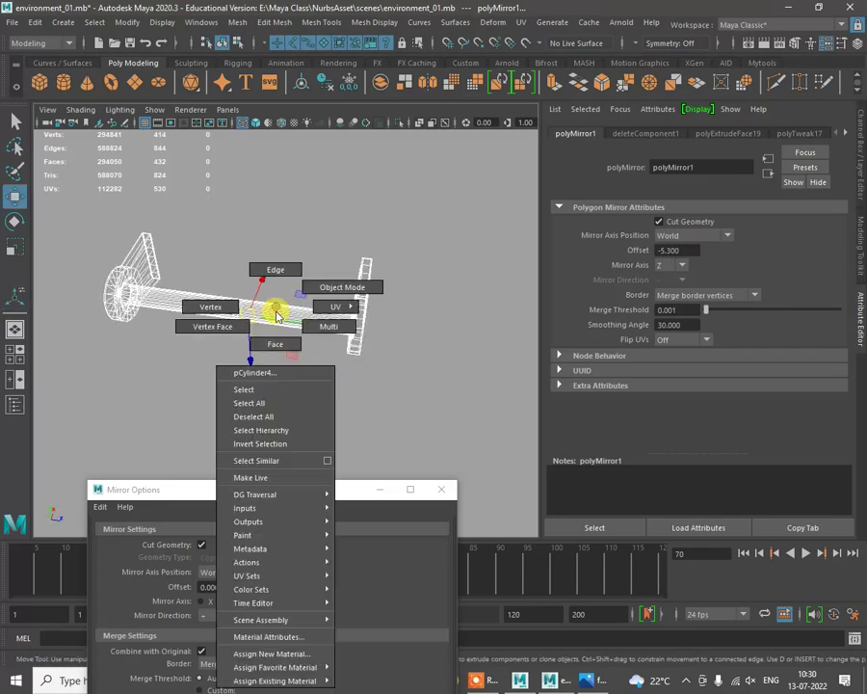
right_click_drag(276, 312, 376, 243)
left_click(377, 241)
left_click(351, 332)
mouse_move(403, 392)
left_mouse_down("alt")
mouse_move(286, 343)
mouse_move(345, 367)
mouse_move(405, 377)
mouse_move(378, 339)
mouse_move(363, 370)
mouse_move(311, 355)
mouse_move(337, 345)
left_mouse_up("alt")
left_click(404, 378)
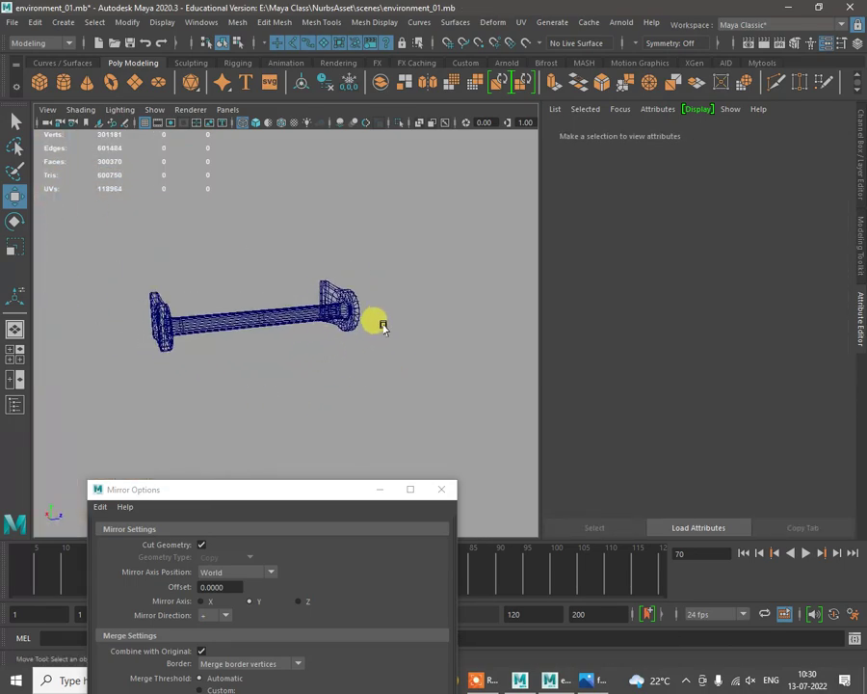
key("5")
mouse_move(416, 368)
left_mouse_down("alt")
mouse_move(259, 354)
mouse_move(194, 372)
mouse_move(290, 360)
mouse_move(326, 384)
mouse_move(424, 352)
mouse_move(232, 299)
mouse_move(208, 306)
mouse_move(230, 309)
left_mouse_up("alt")
right_click_drag(230, 309, 329, 384, "alt")
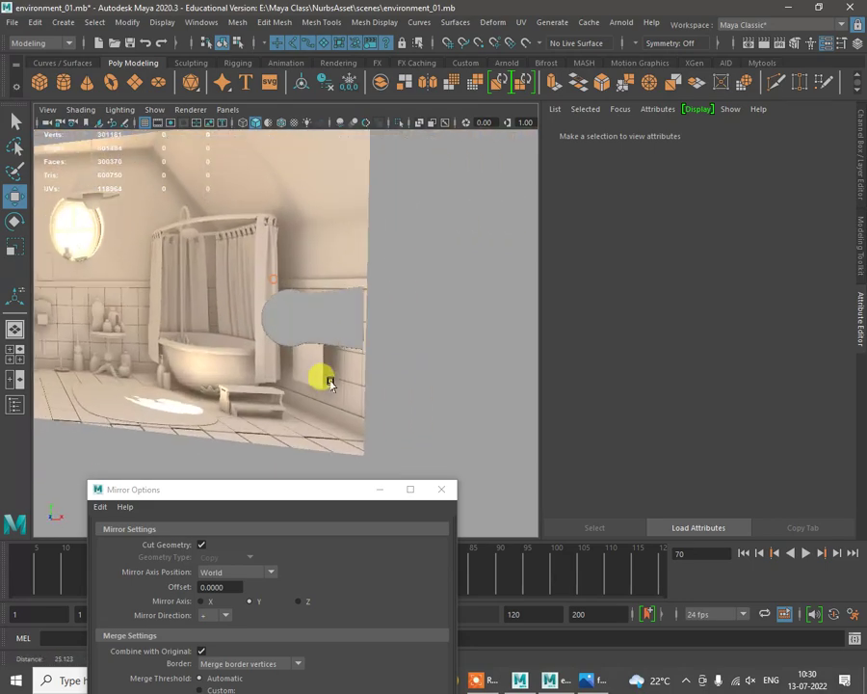
Select the holder, enlarge the front view of its end bracket and turn off smooth preview
left_click(309, 301)
key("space")
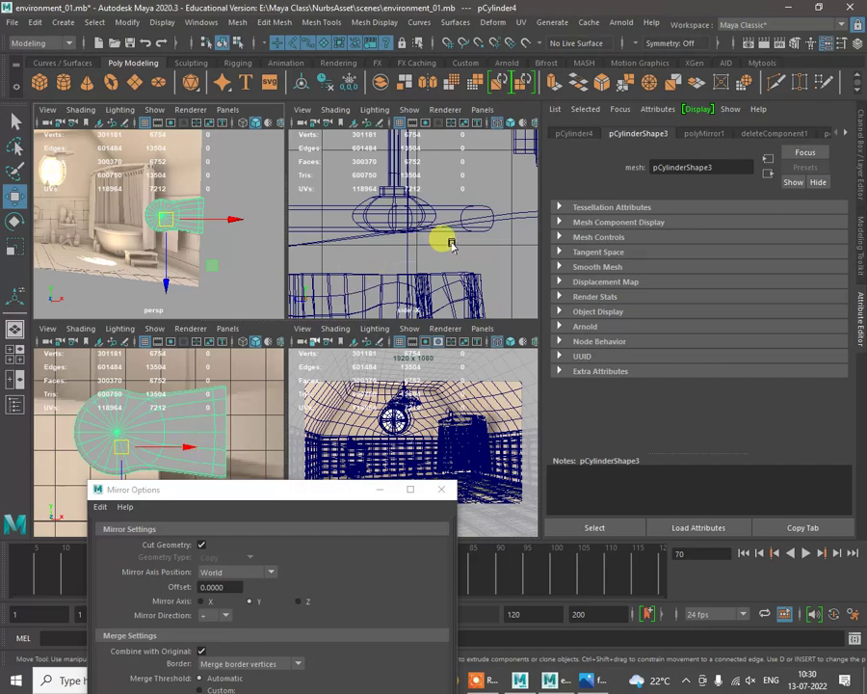
key("space")
right_click_drag(479, 321, 221, 307, "alt")
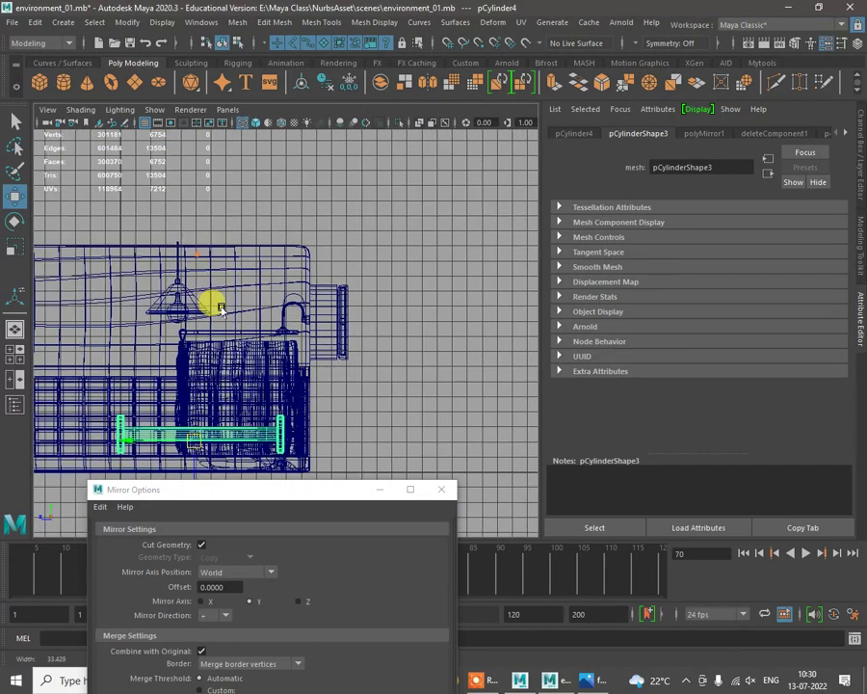
key("space")
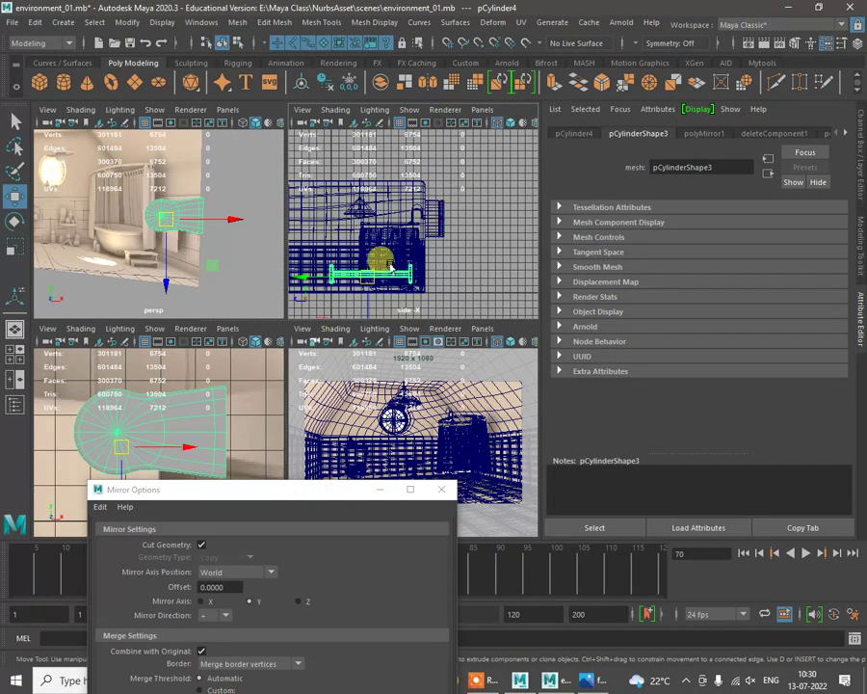
key("space")
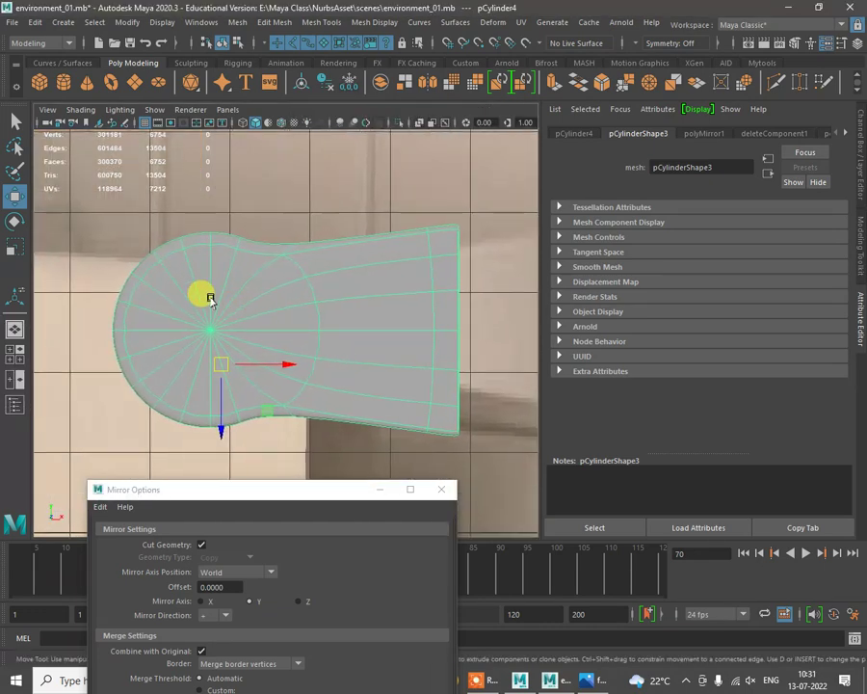
right_click_drag(209, 300, 300, 239, "alt")
key("1")
Select the upper and lower vertices where the disc meets the bracket arm and scale them slightly apart vertically
right_click_drag(237, 231, 230, 226)
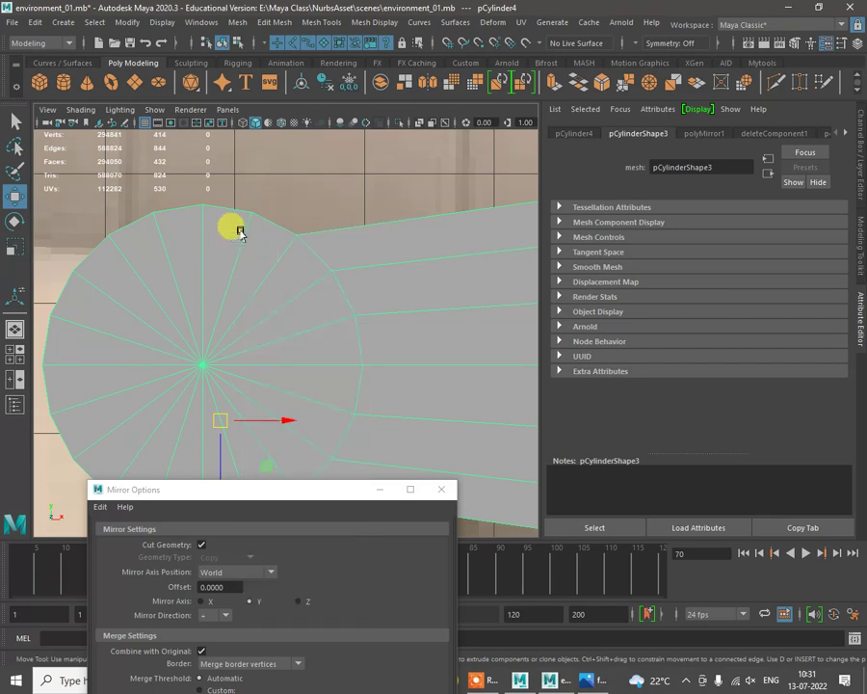
left_click_drag(278, 205, 312, 247)
right_click_drag(312, 248, 254, 228, "alt")
middle_click_drag(294, 239, 298, 189, "alt")
right_click_drag(299, 189, 319, 339, "alt")
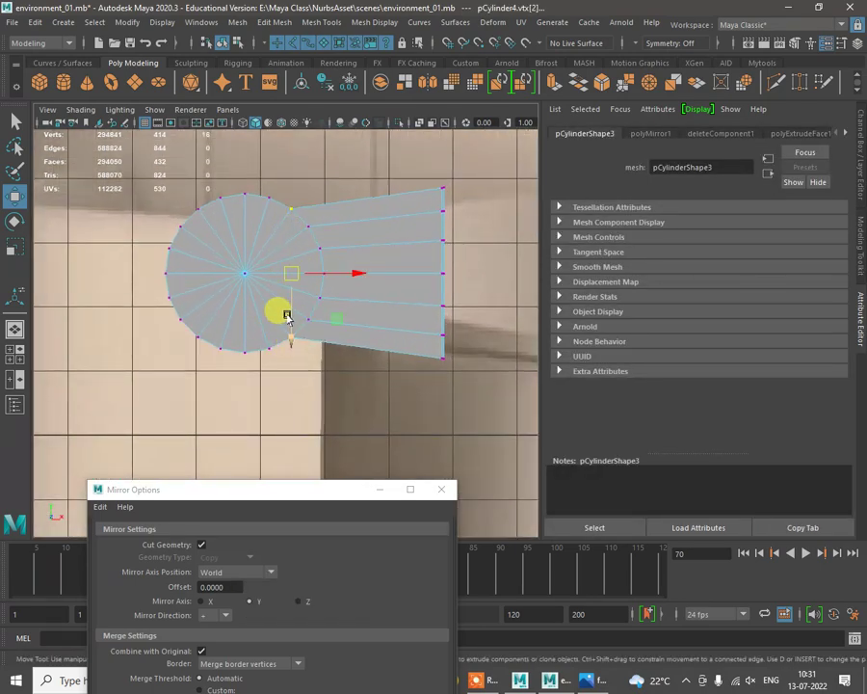
key("r")
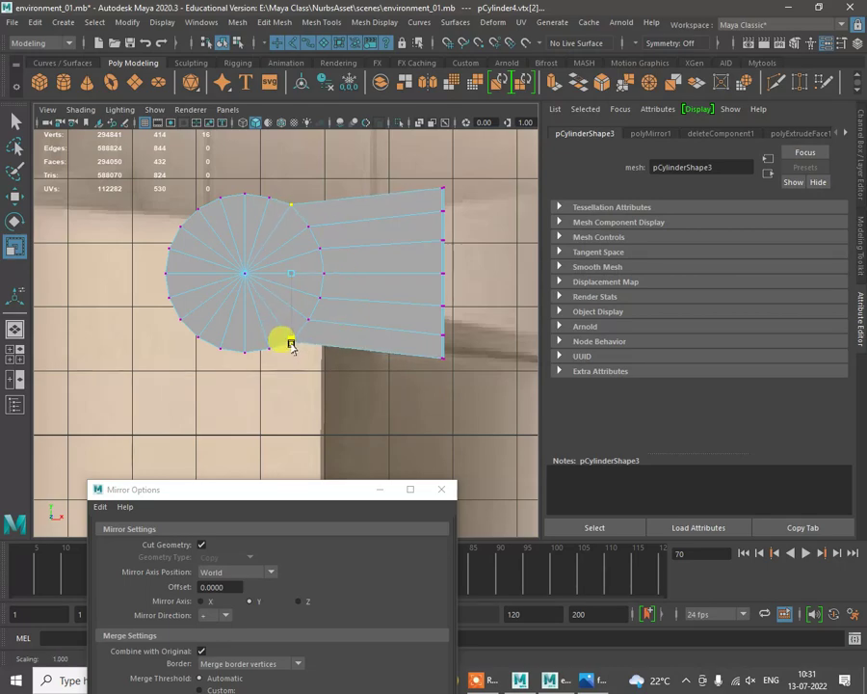
right_click_drag(369, 354, 376, 258, "alt")
In the perspective view, insert an edge loop around the rod close to where it enters one bracket's recess
key("space")
key("space")
key("space")
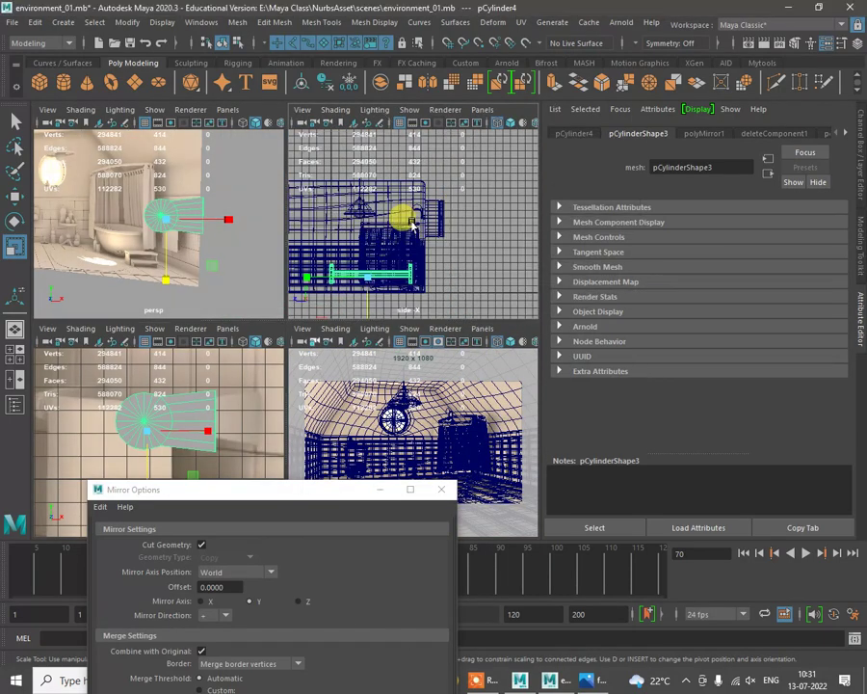
key("space")
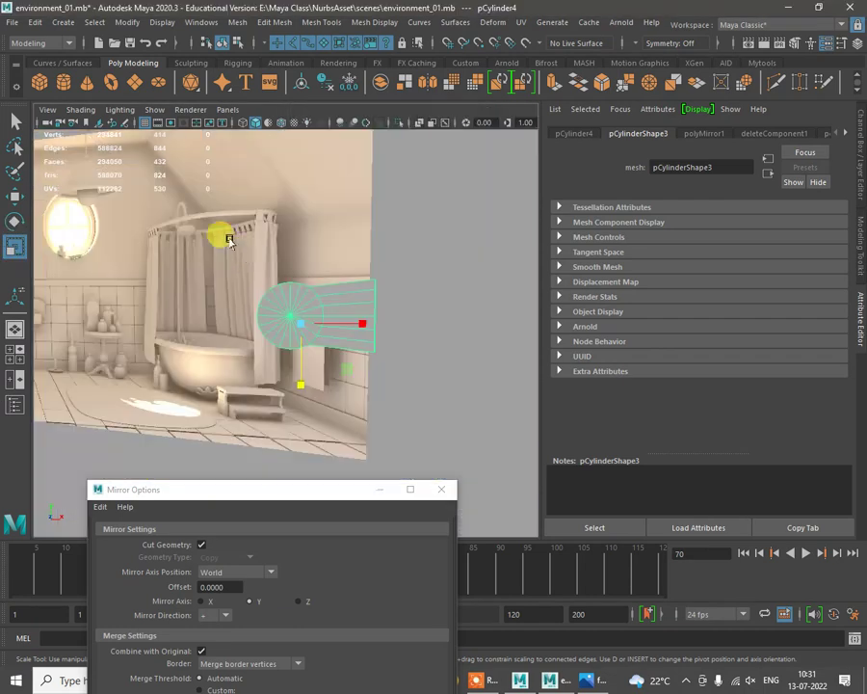
left_click_drag(224, 238, 387, 358, "alt")
middle_click_drag(387, 358, 285, 345, "alt")
right_click_drag(285, 345, 305, 352, "alt")
left_click_drag(304, 354, 230, 303, "alt")
right_click_drag(277, 227, 204, 245, "shift")
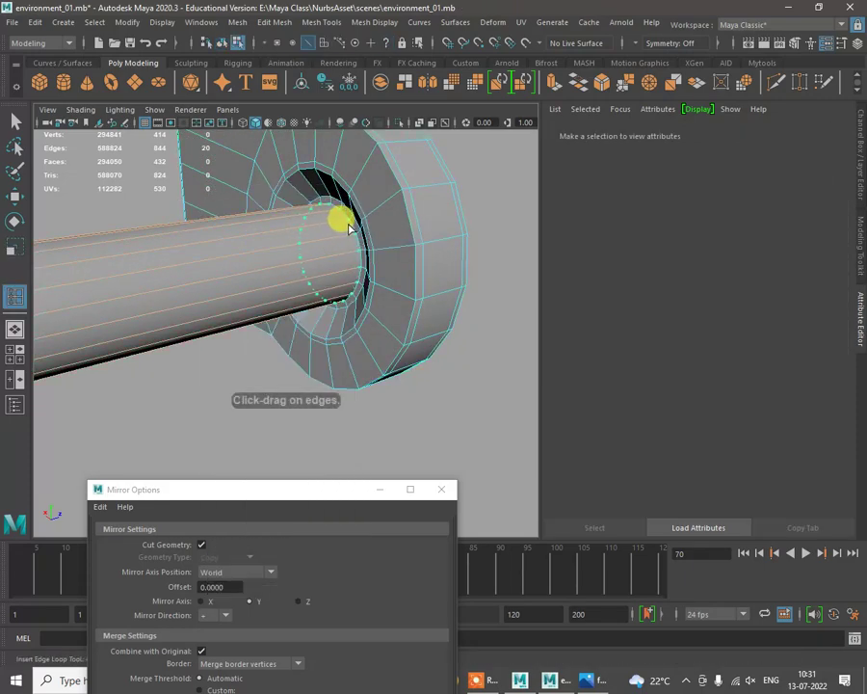
left_click(348, 227)
Insert edge loops at the opposite bracket, one around the rod's base and one inside the recess
right_click_drag(347, 227, 143, 318, "alt")
left_click_drag(144, 318, 261, 335, "alt")
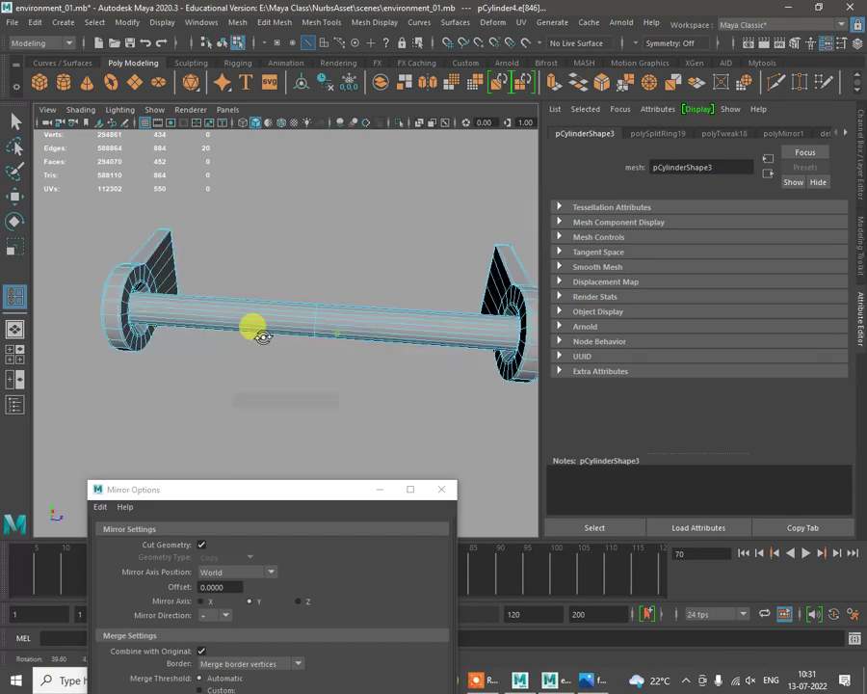
middle_click_drag(261, 336, 135, 294, "alt")
right_click_drag(134, 294, 183, 310, "alt")
middle_click_drag(183, 311, 315, 324, "alt")
right_click_drag(183, 280, 240, 276, "alt")
middle_click_drag(240, 276, 258, 313, "alt")
right_click_drag(217, 269, 241, 268, "alt")
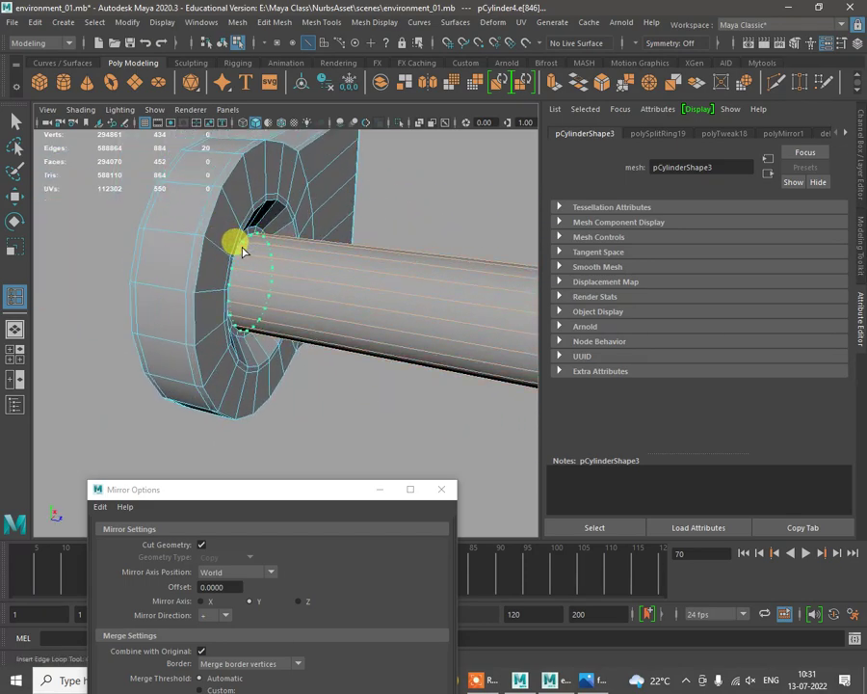
scroll(256, 241, "up", 5)
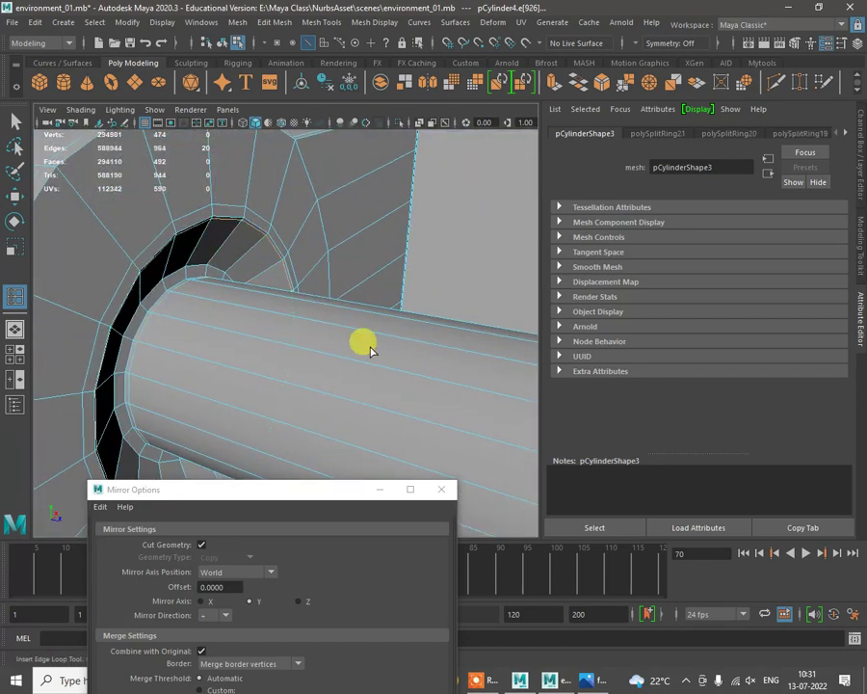
Insert a matching edge loop inside the first bracket's recess and return the holder to object mode
right_click_drag(370, 351, 256, 282, "alt")
left_click_drag(257, 281, 351, 174, "alt")
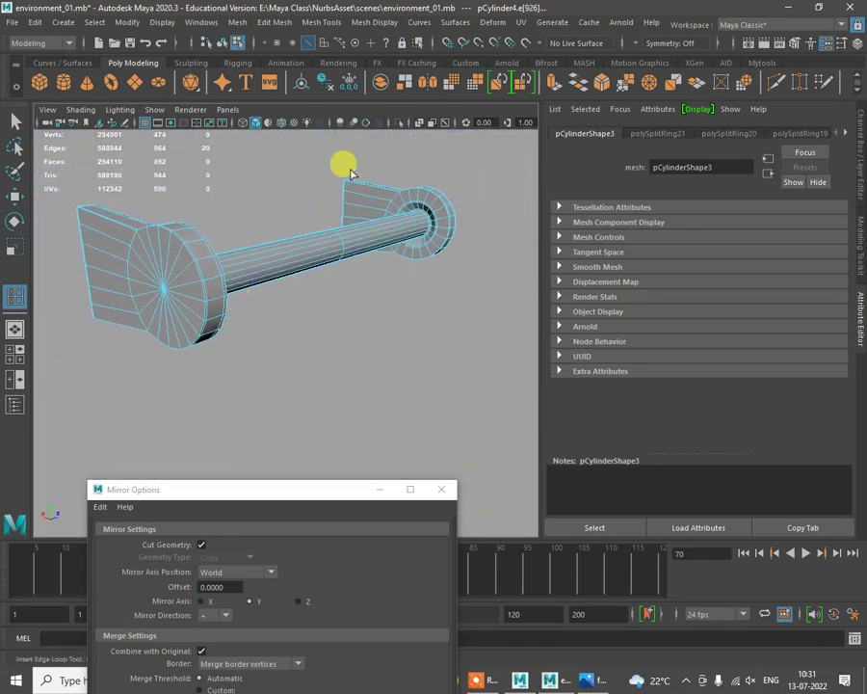
right_click_drag(352, 174, 373, 273, "alt")
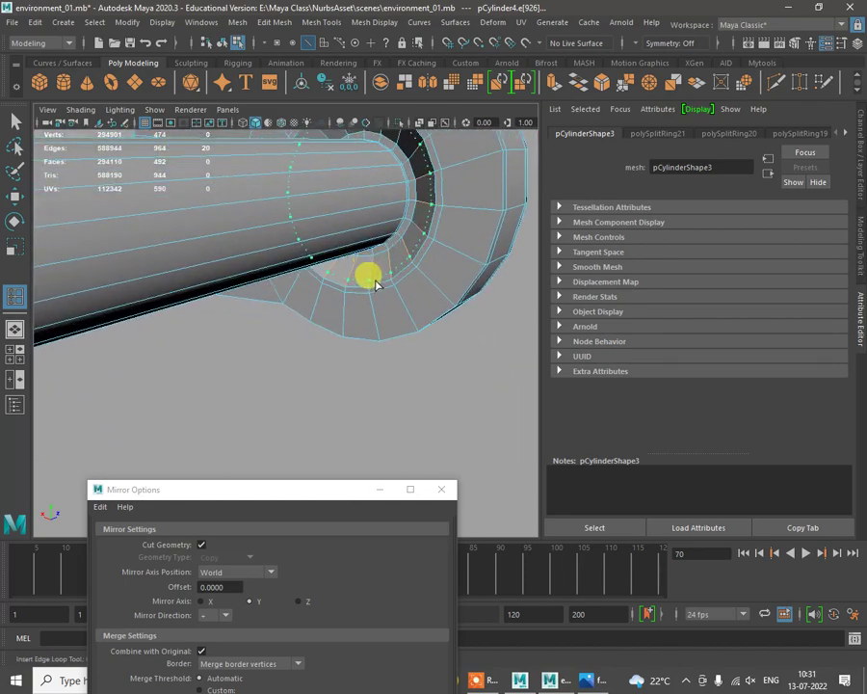
left_click(376, 281)
key("w")
right_click_drag(465, 209, 511, 190)
right_click_drag(479, 249, 453, 271, "alt")
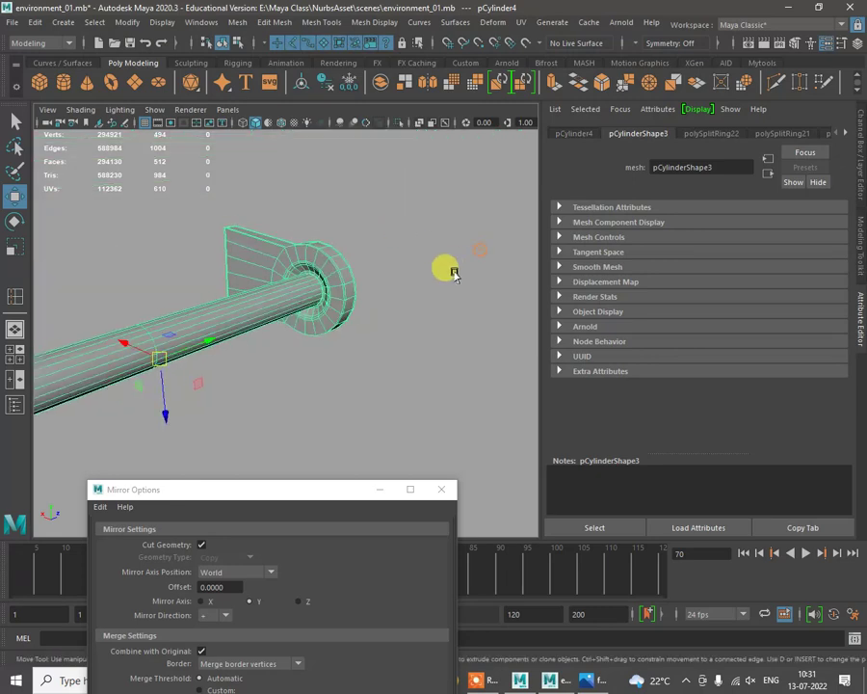
Turn on smooth preview for the finished holder and close the Mirror Options window
left_click_drag(454, 274, 151, 351, "alt")
left_click(362, 318)
left_click(317, 291)
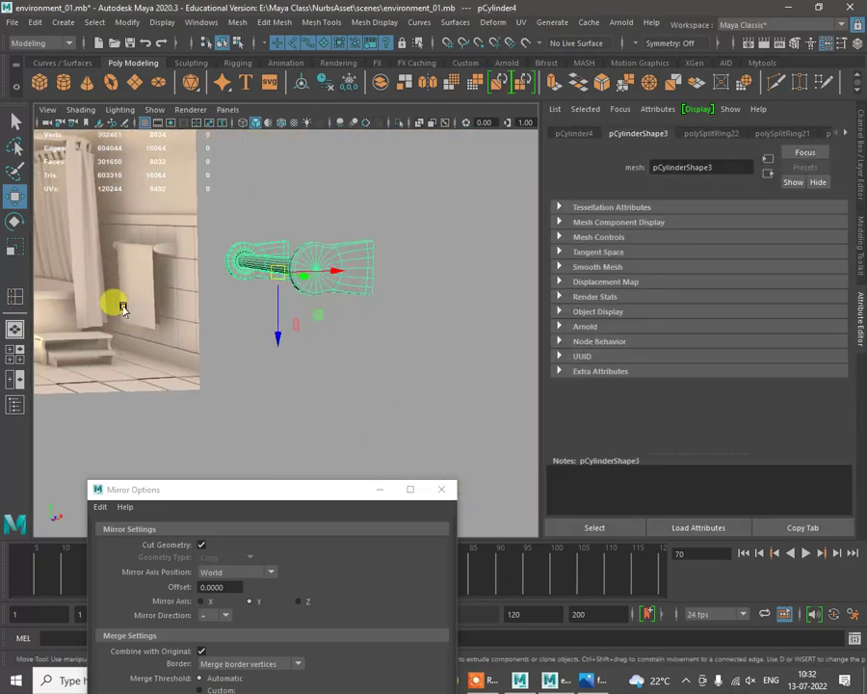
left_click_drag(329, 434, 222, 399, "alt")
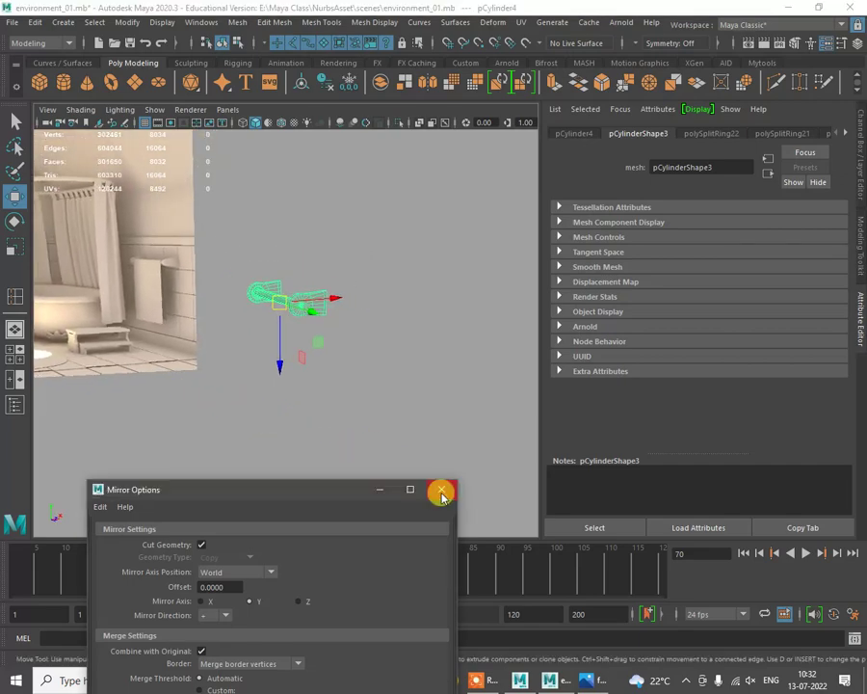
left_click(441, 489)
Create a polygon plane and move it onto the middle of the holder's rod
left_click_drag(362, 381, 251, 304, "alt")
left_click(130, 85)
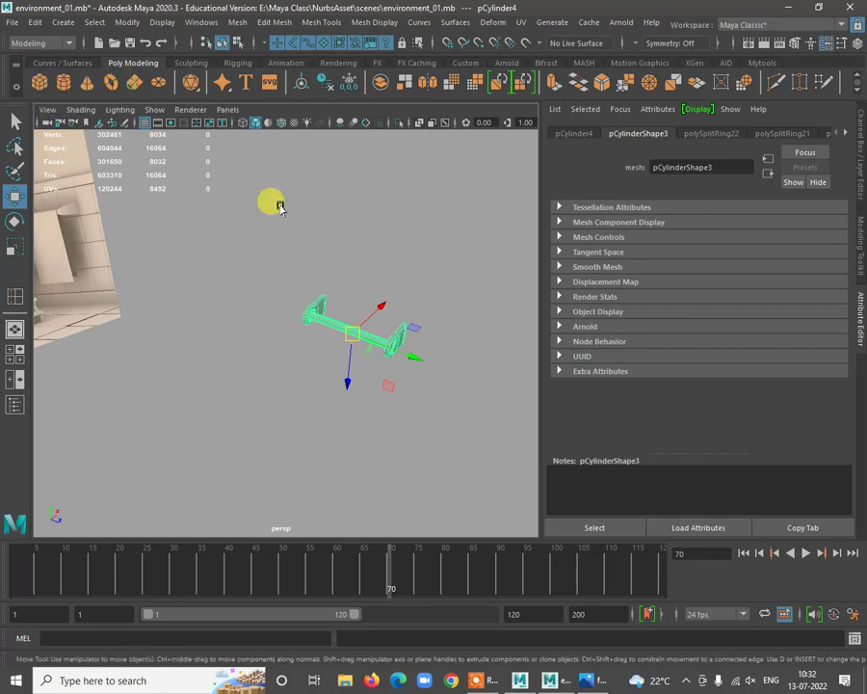
scroll(406, 416, "down", 5)
left_click_drag(406, 416, 368, 352, "alt")
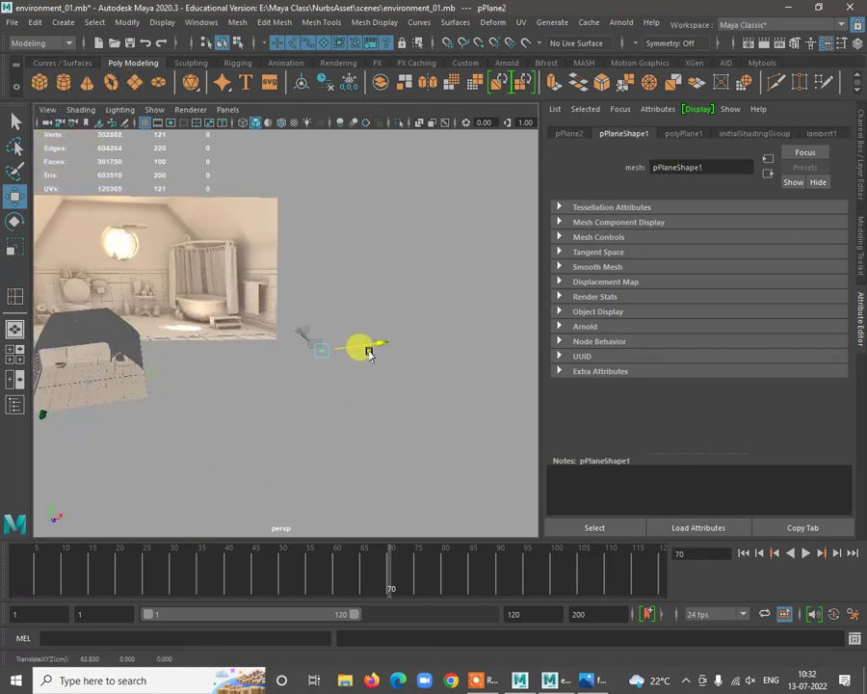
scroll(333, 416, "up", 4)
left_click_drag(332, 416, 399, 436, "alt")
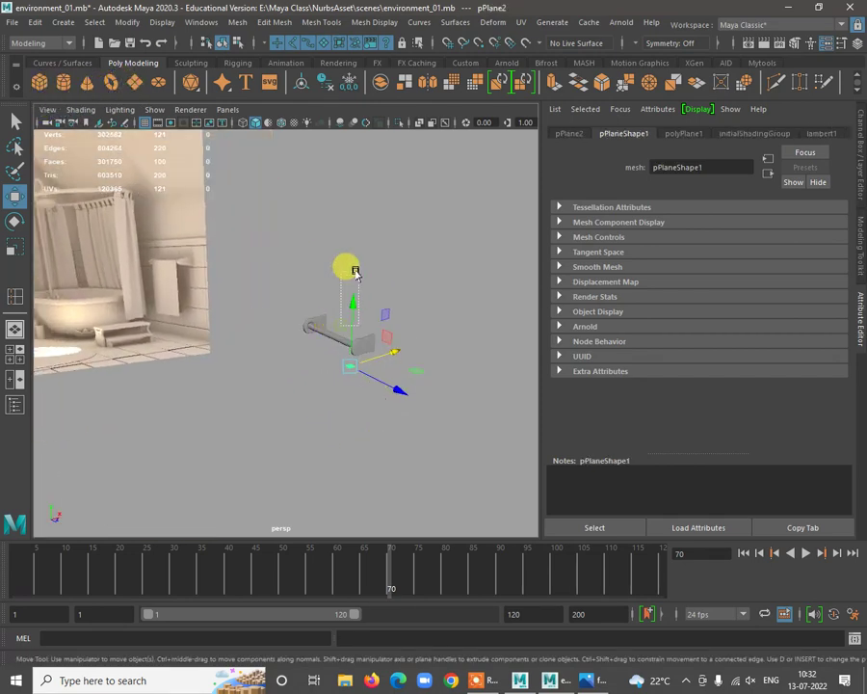
key("ctrl+z")
left_click_drag(355, 271, 352, 271)
right_click_drag(351, 271, 379, 322, "alt")
left_click_drag(379, 322, 360, 330, "alt")
left_click_drag(330, 407, 263, 417)
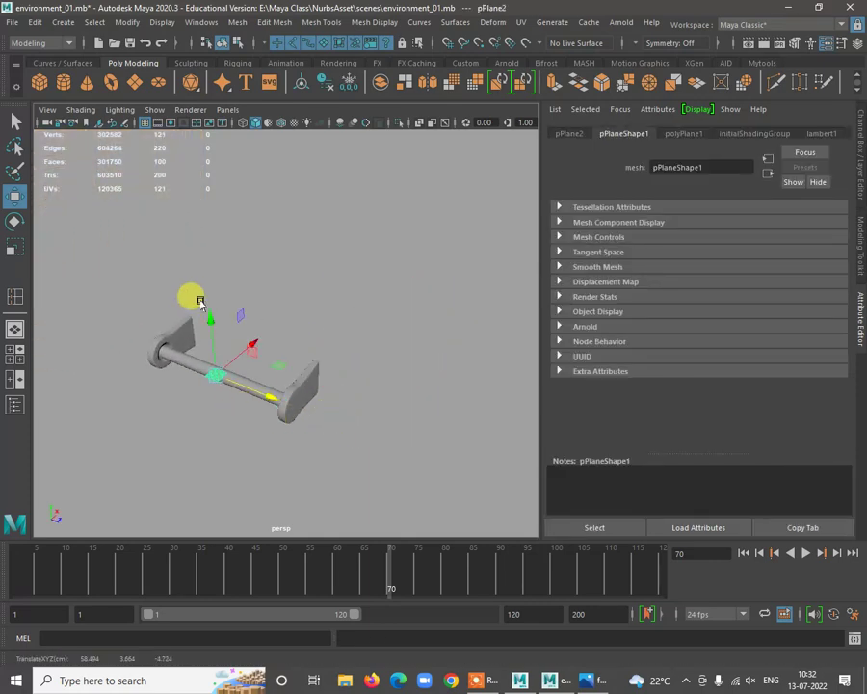
Scale the plane to span the rod between the end brackets, widen it across the rod, and place it just above
left_click_drag(200, 302, 484, 360, "alt")
key("r")
left_click_drag(346, 418, 314, 354, "alt")
left_click_drag(287, 401, 327, 349, "alt")
left_click_drag(363, 404, 282, 358, "alt")
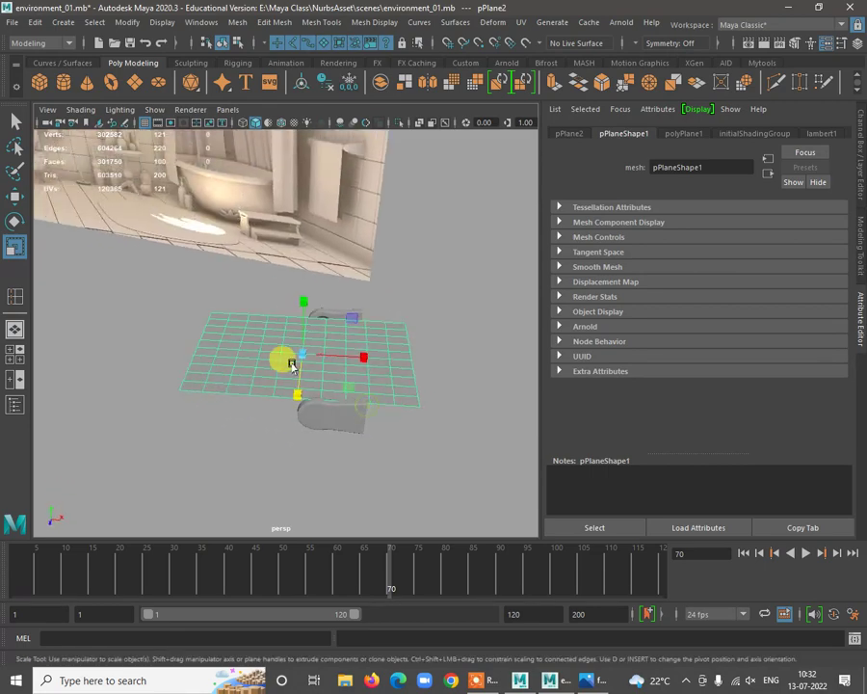
key("w")
left_click_drag(339, 411, 296, 421, "alt")
key("r")
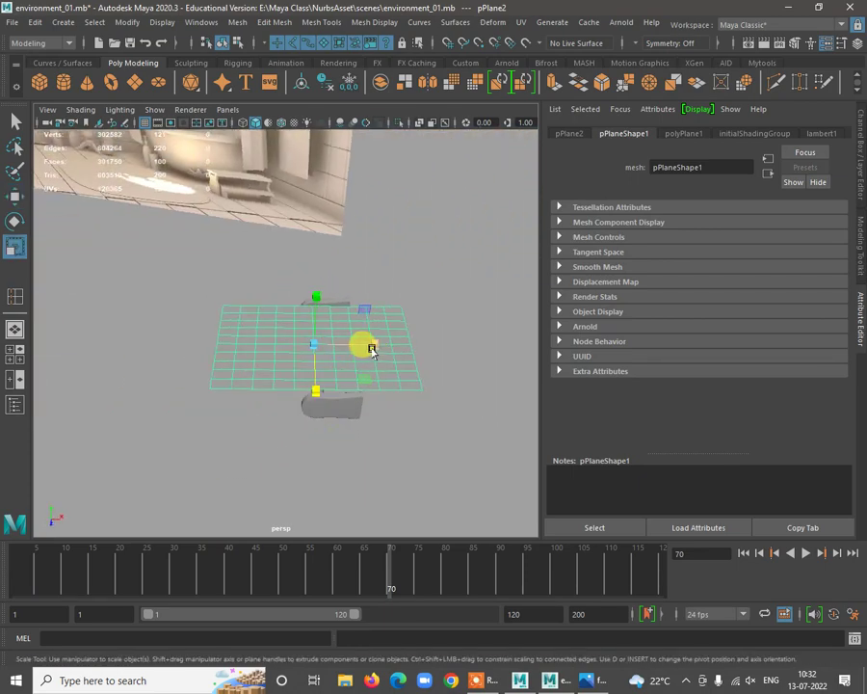
left_click_drag(371, 348, 214, 239, "alt")
Apply Smooth to the plane with 1 division to give it a denser grid
key("w")
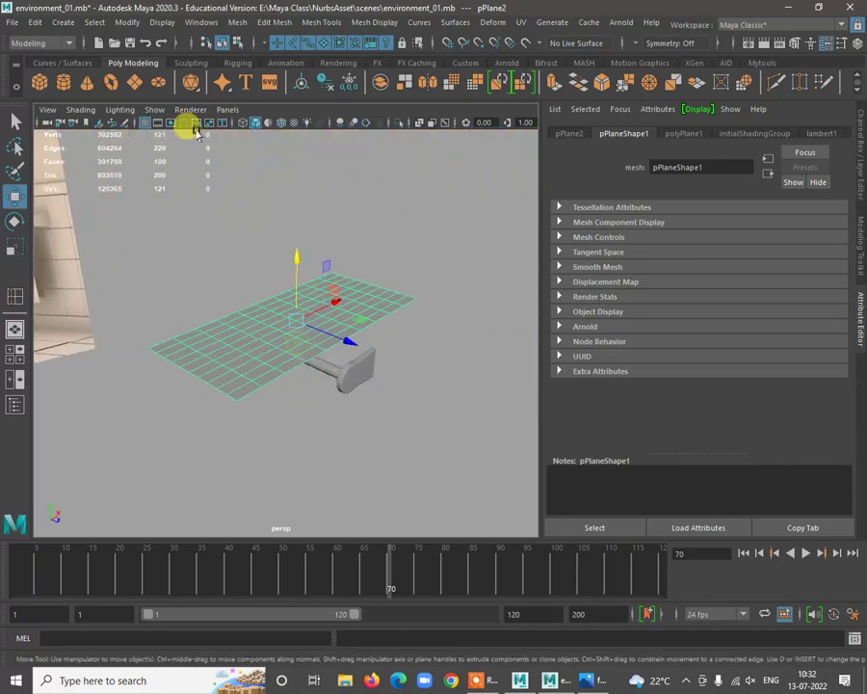
left_click(237, 22)
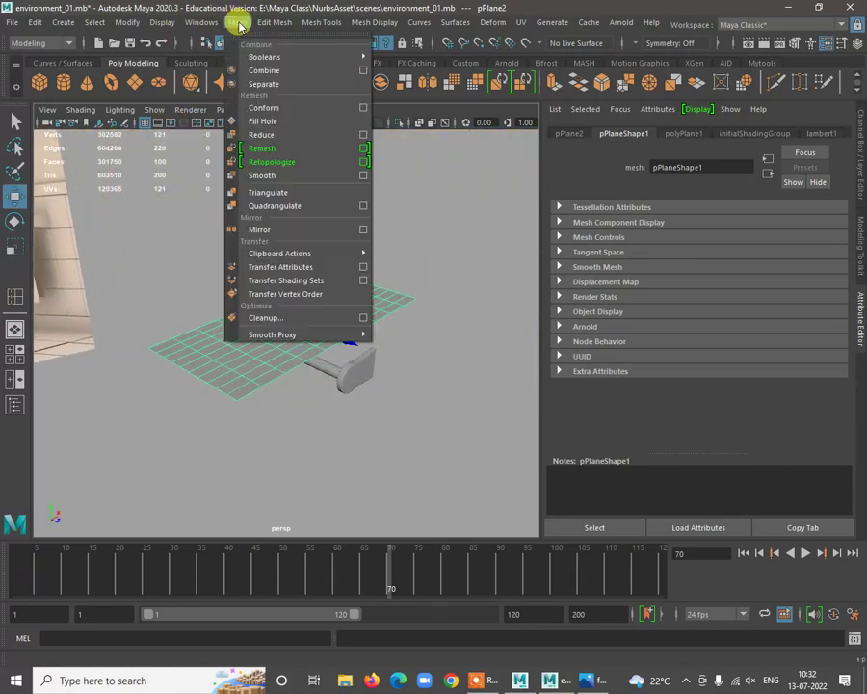
left_click(272, 175)
key("t")
left_click(359, 369)
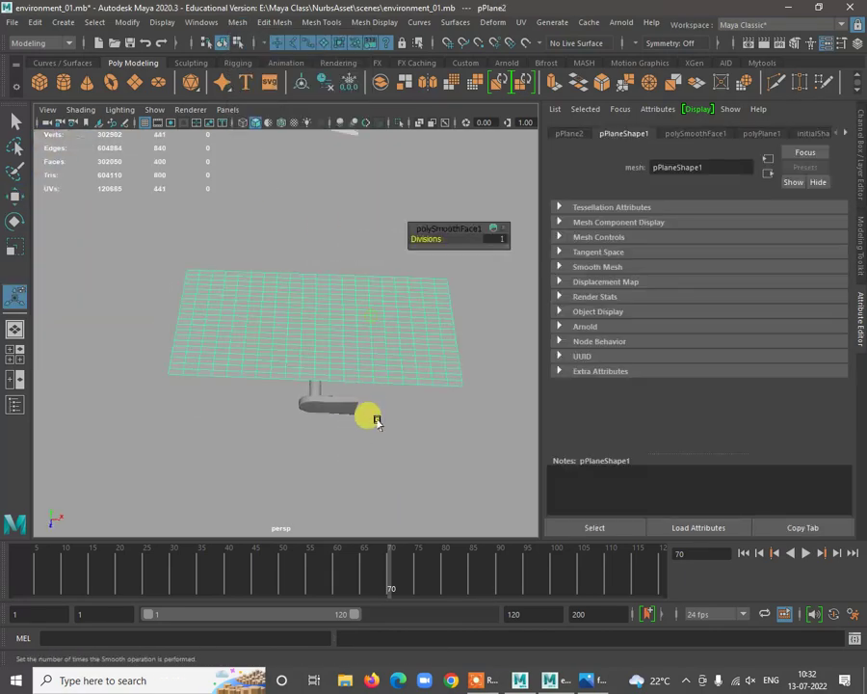
Switch to the FX menu set, detach the nCloth menu, and make the subdivided plane above the rod an nCloth
left_click_drag(374, 418, 429, 256, "alt")
left_click(52, 44)
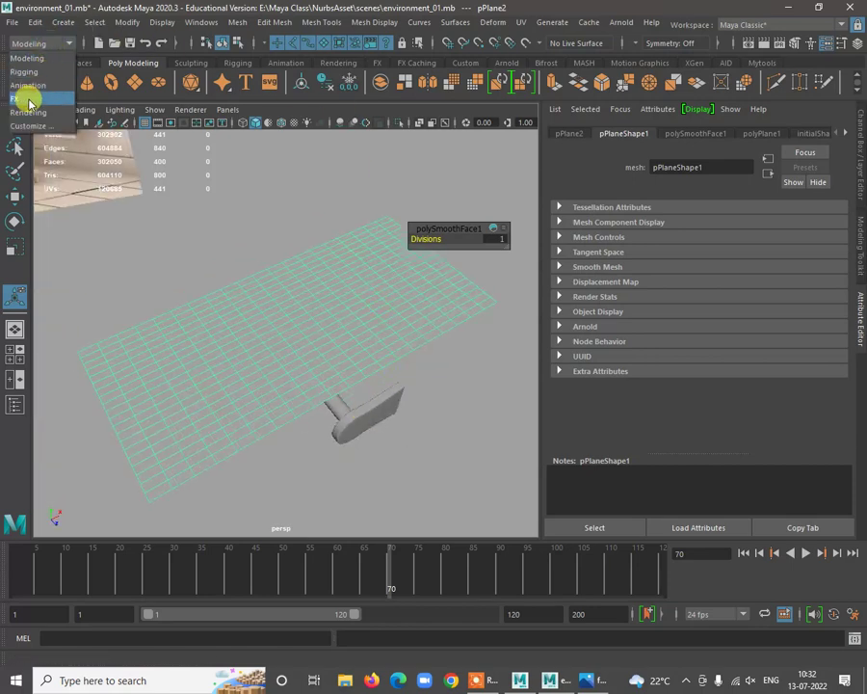
left_click(29, 101)
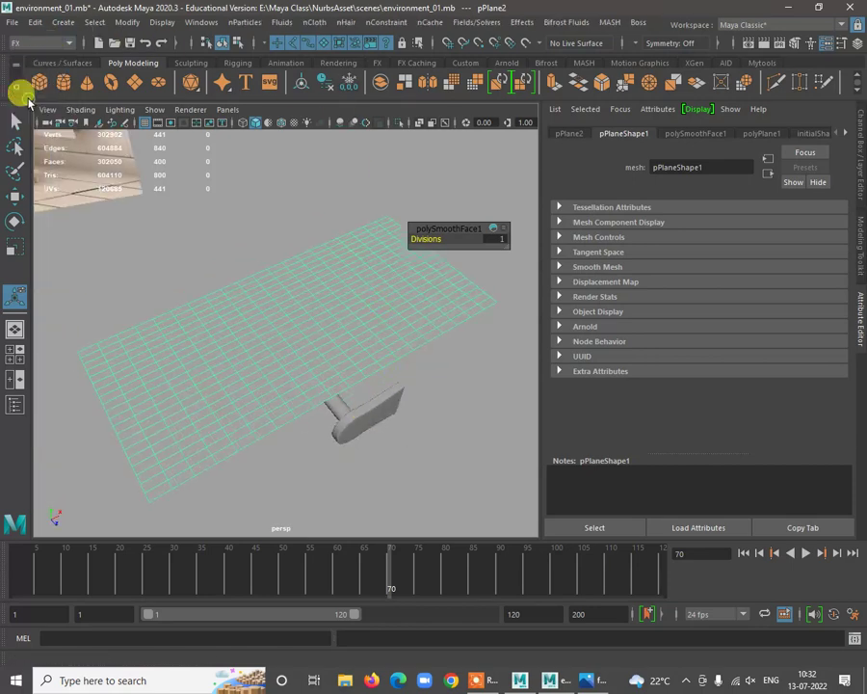
left_click(315, 22)
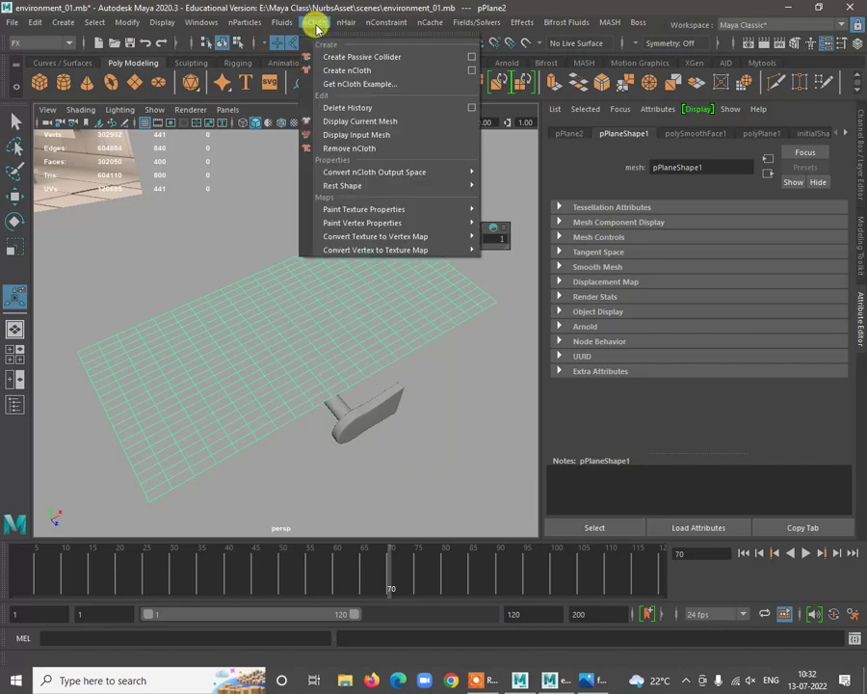
left_click(328, 36)
left_click_drag(328, 15, 549, 89)
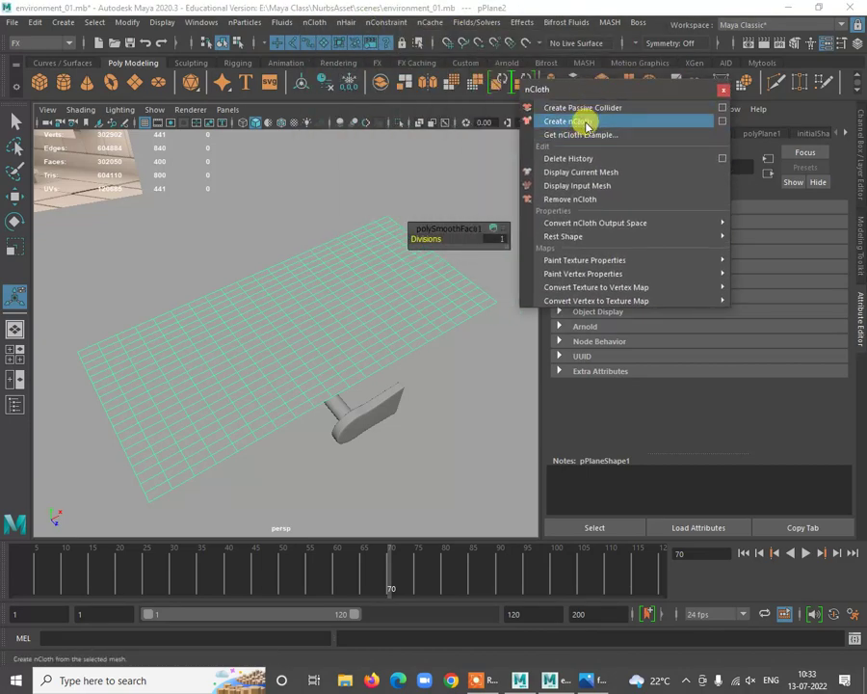
left_click(587, 122)
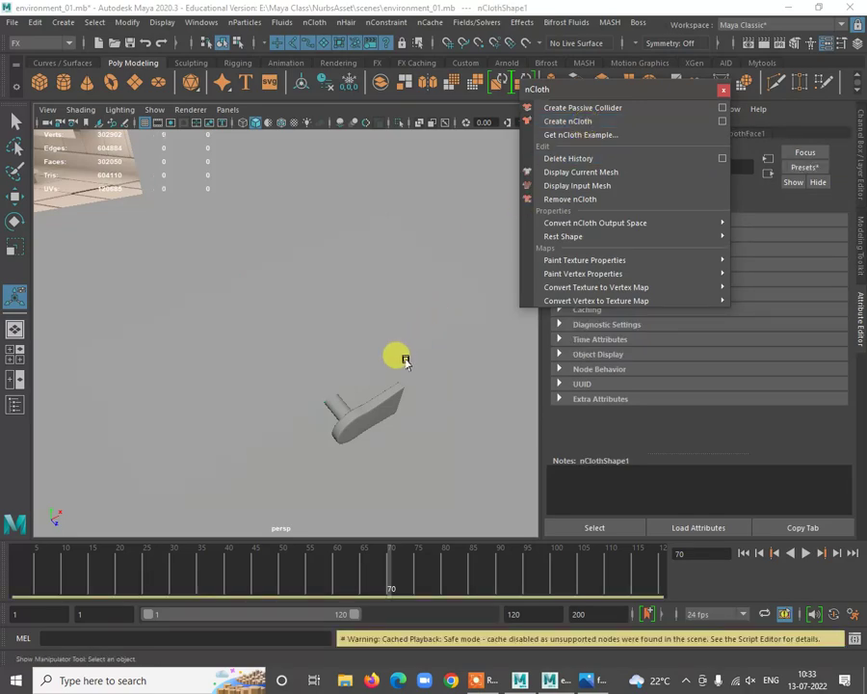
left_click_drag(455, 374, 417, 318, "alt")
right_click_drag(301, 362, 352, 328, "alt")
left_click_drag(393, 381, 330, 349, "alt")
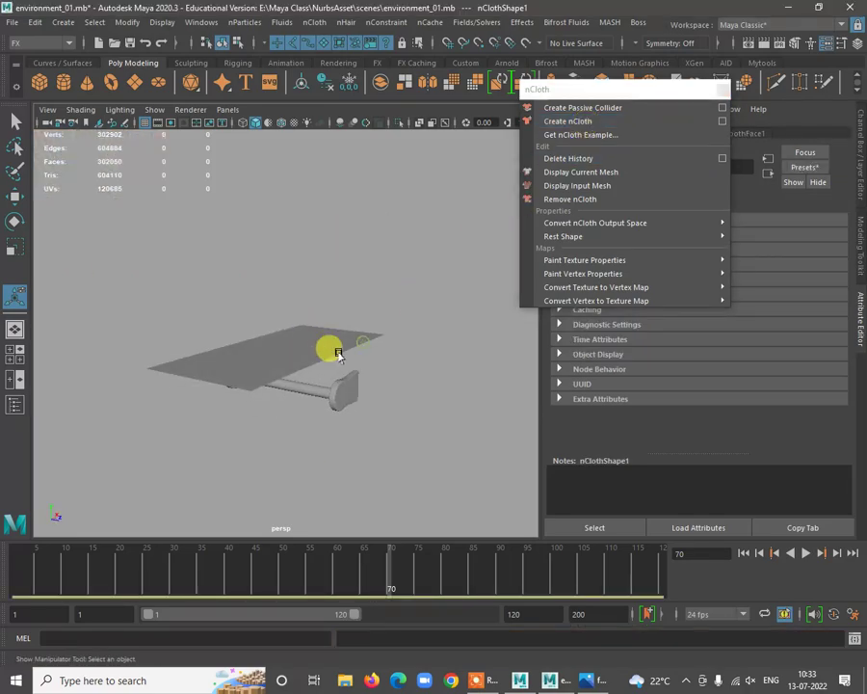
Delete all history in the scene and create nCloth on the towel plane again
left_click(326, 343)
right_click_drag(356, 325, 386, 354, "alt")
left_click_drag(396, 365, 355, 357, "alt")
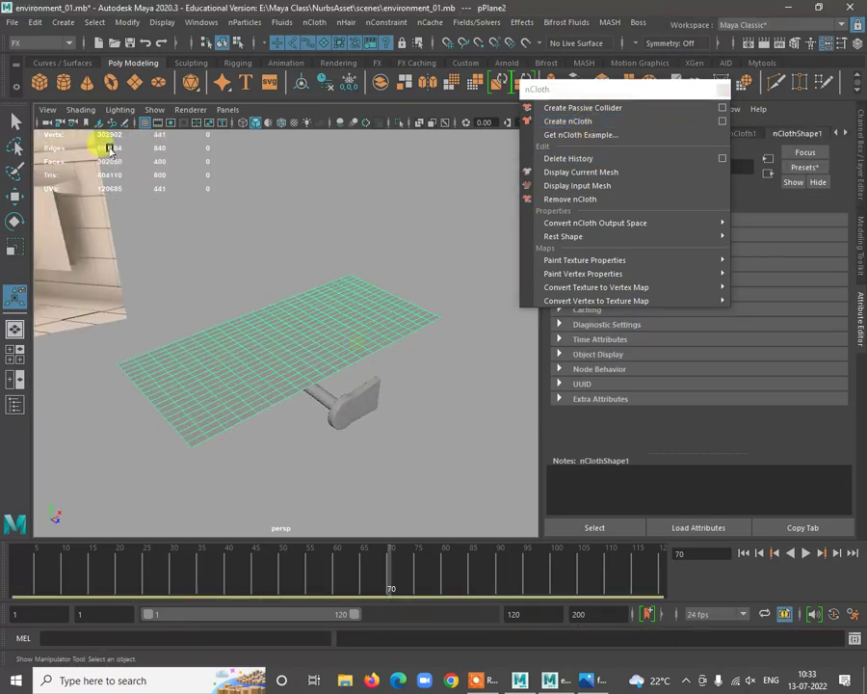
left_click(36, 23)
mouse_move(201, 195)
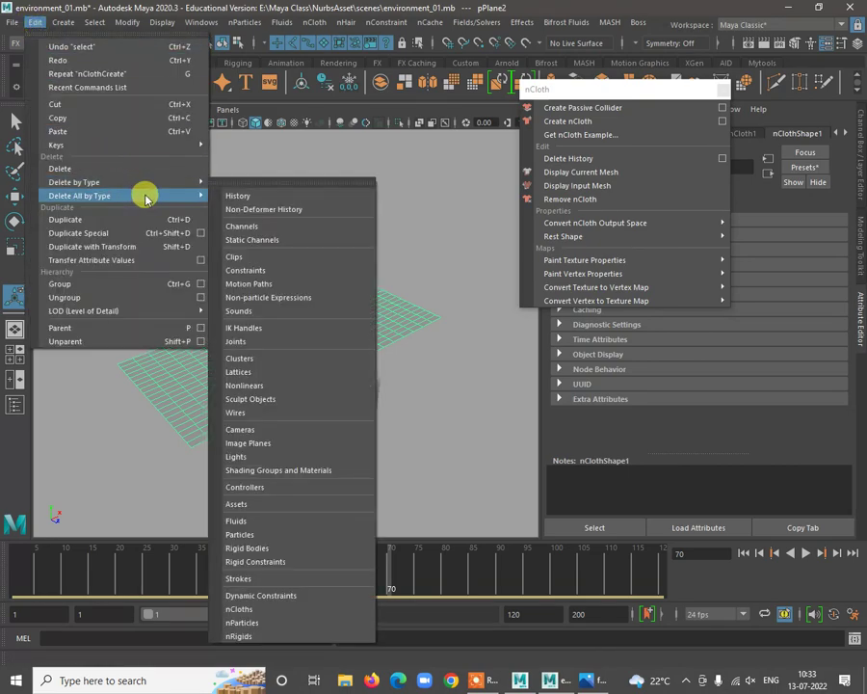
left_click(258, 198)
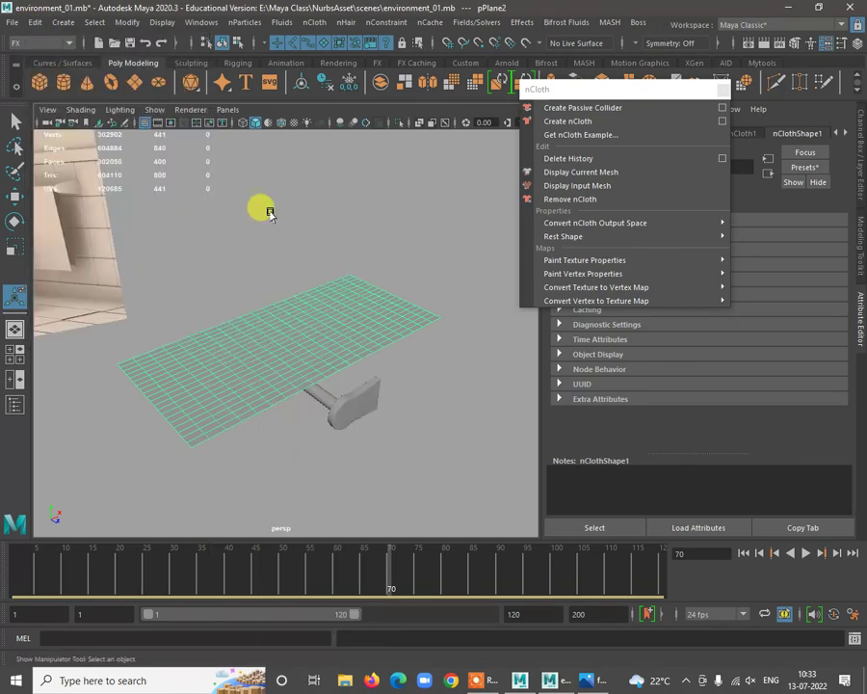
left_click(586, 121)
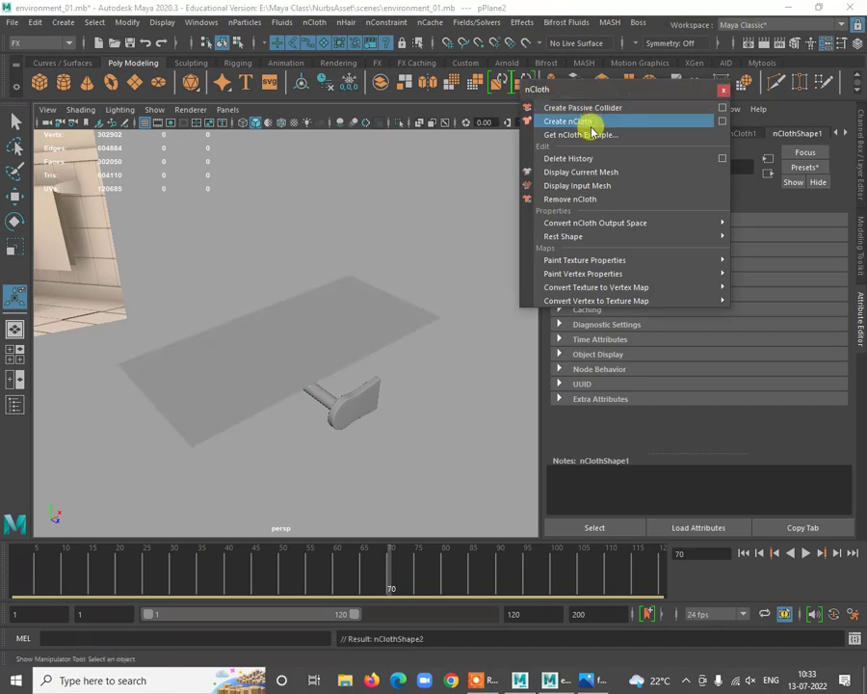
left_click_drag(416, 319, 453, 356, "alt")
left_click(371, 329)
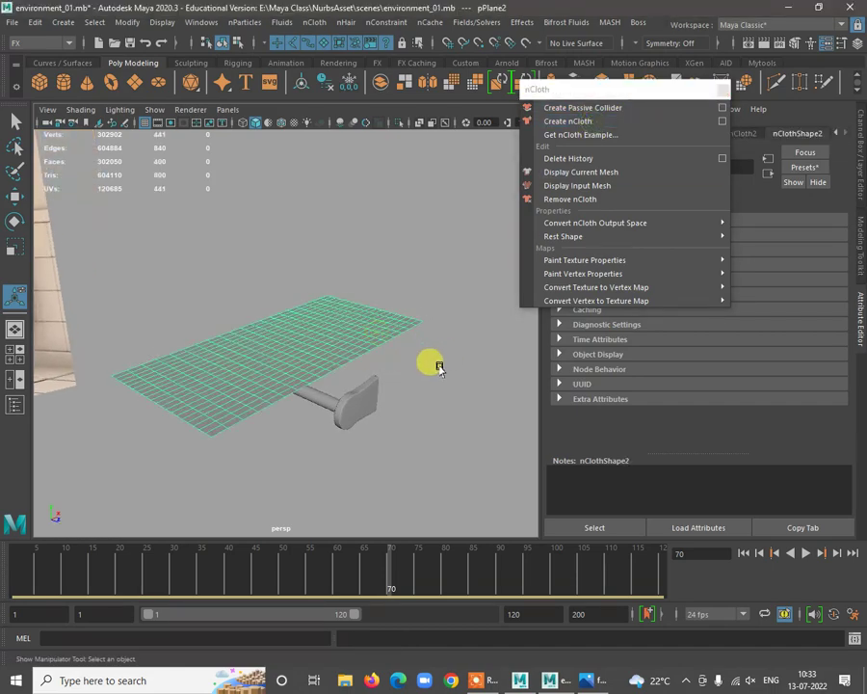
Play the cloth simulation from the start to check the plane's fall, stop it, and return to frame 1
scroll(442, 368, "down", 1)
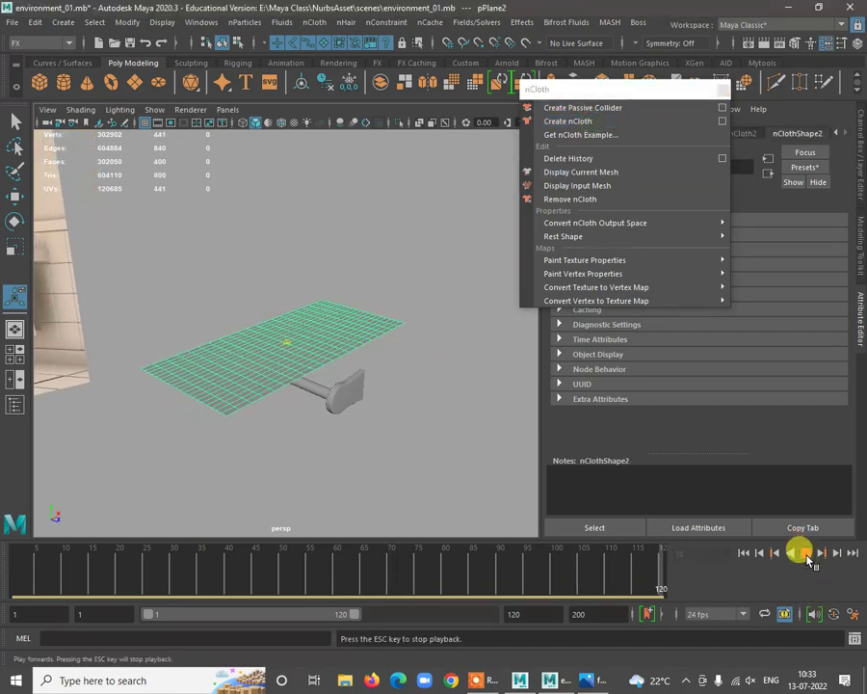
left_click(748, 555)
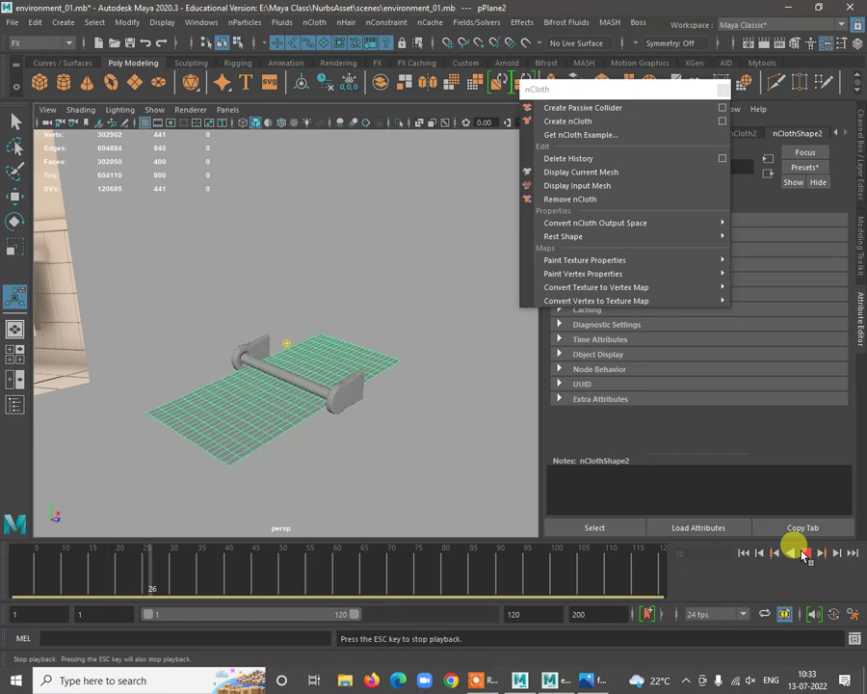
left_click(805, 553)
left_click(358, 400)
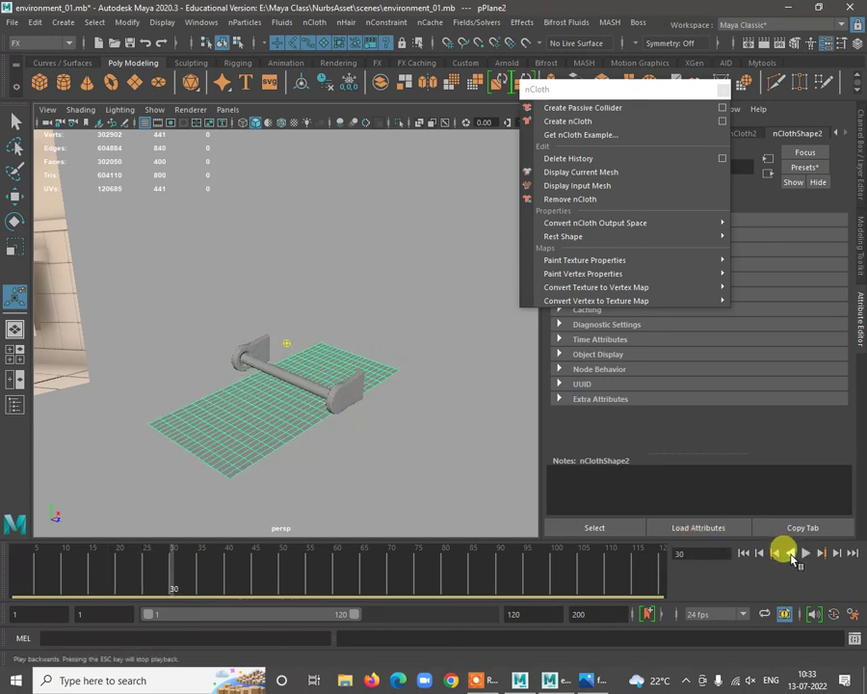
left_click_drag(126, 582, 11, 573)
Make the holder with its rod a passive collider for the cloth
left_click(338, 395)
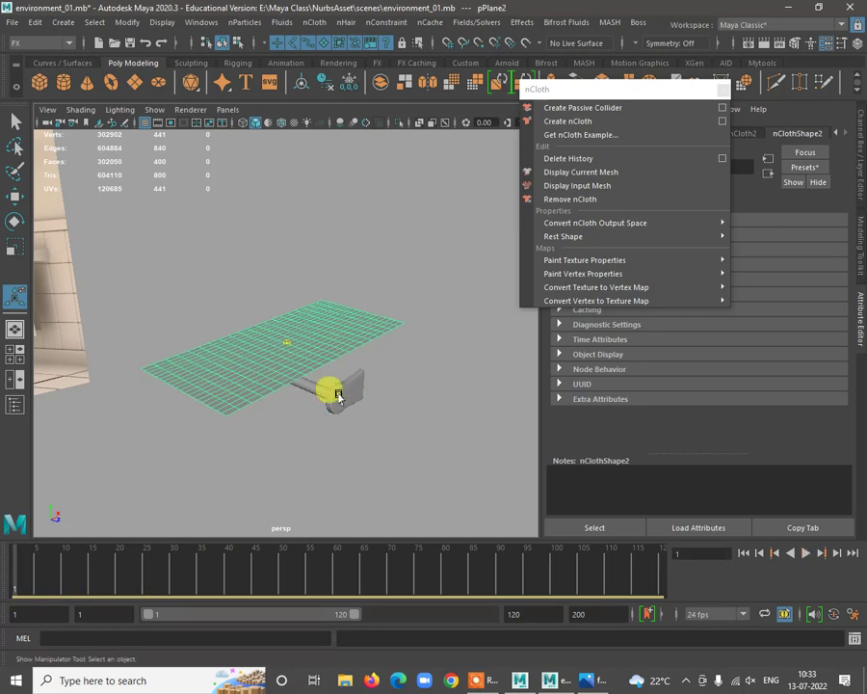
left_click(329, 418)
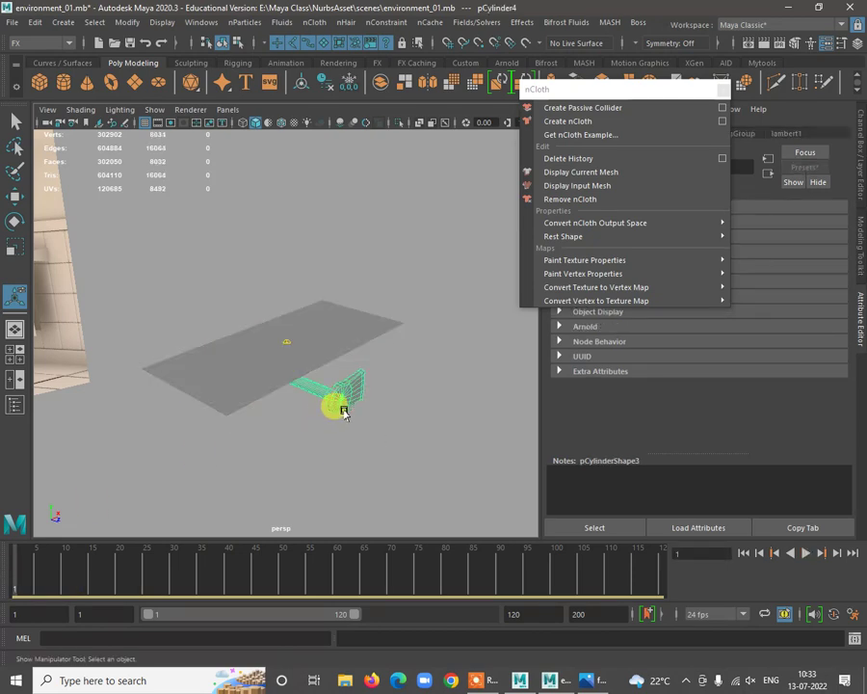
left_click(577, 115)
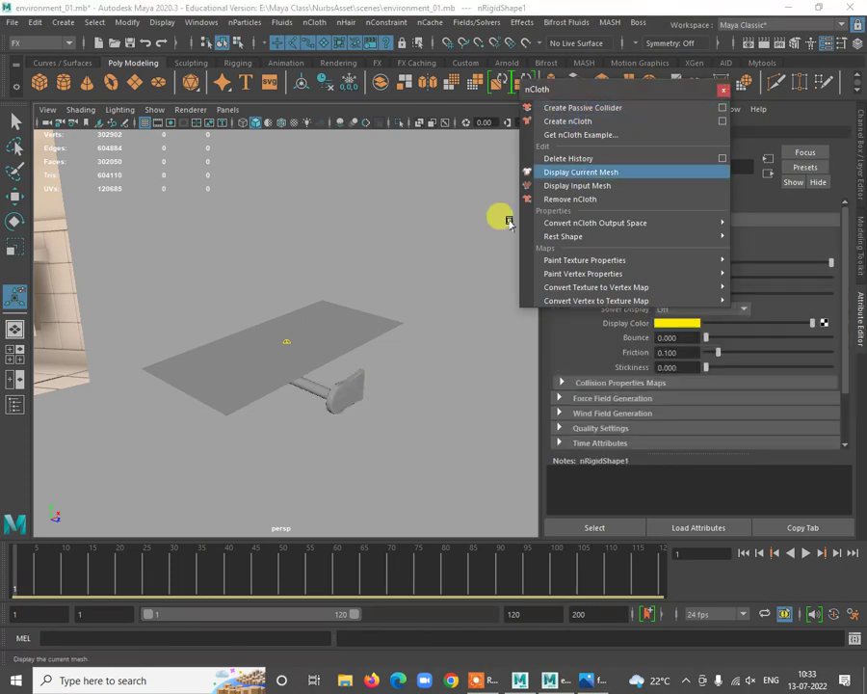
left_click(457, 357)
Run the simulation until the towel hangs over the rod, stopping at frame 75, and inspect the drape
left_click(365, 334)
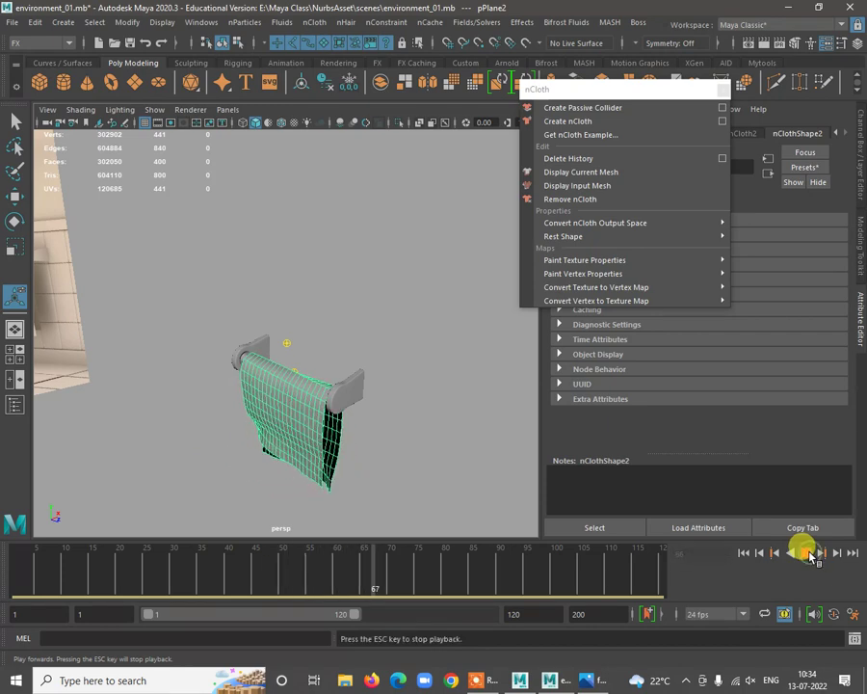
left_click(805, 551)
left_click_drag(243, 408, 330, 395, "alt")
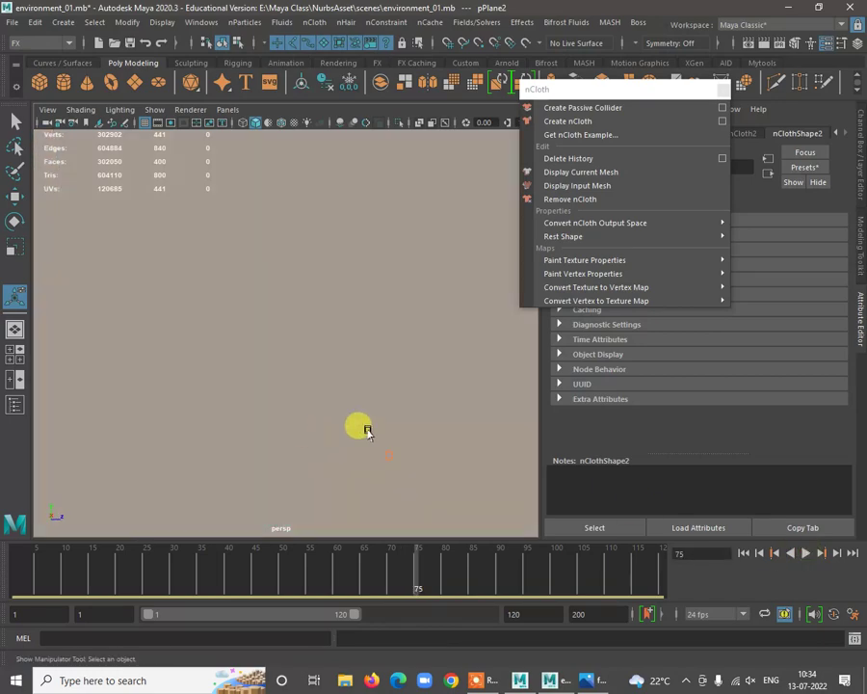
left_click_drag(367, 430, 451, 307, "alt")
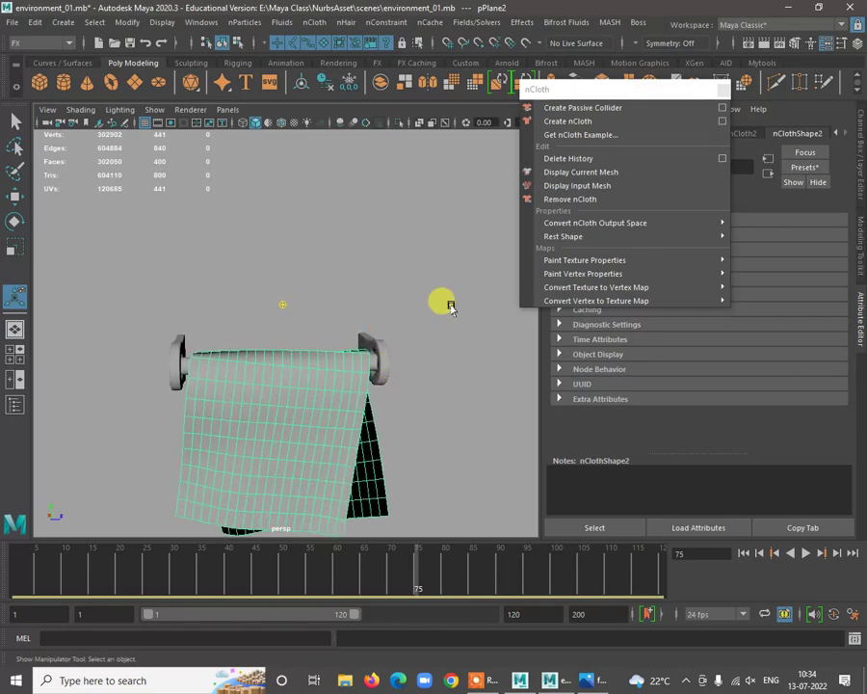
Delete all history with the towel in its draped shape and return the timeline to frame 1
left_click(33, 22)
mouse_move(134, 195)
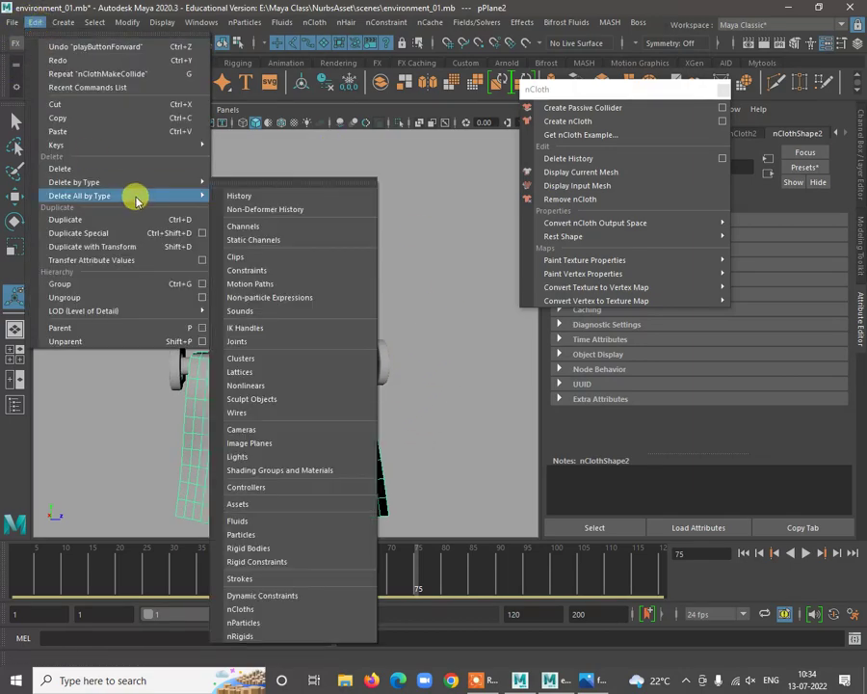
left_click(239, 196)
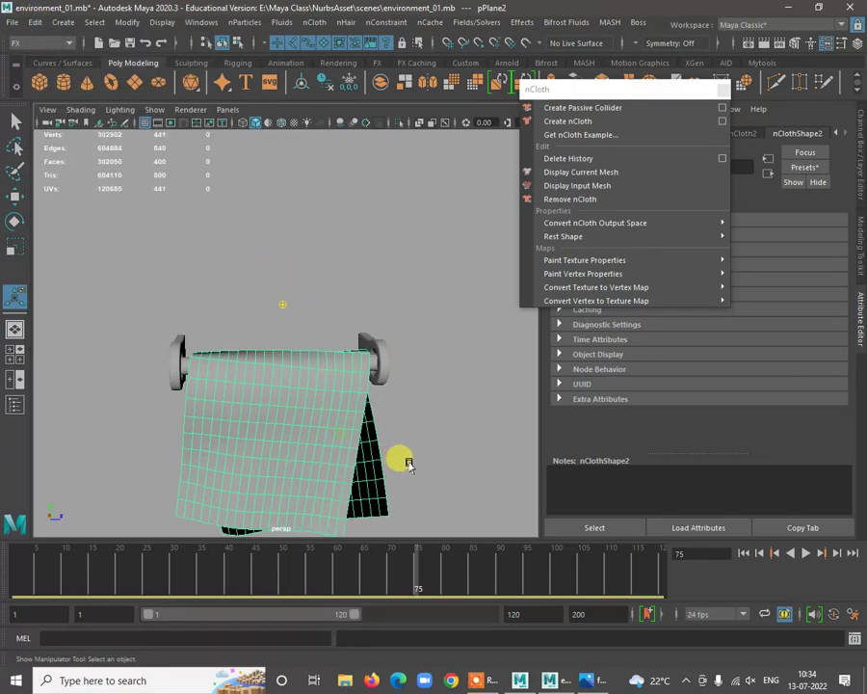
left_click_drag(408, 464, 655, 536, "alt")
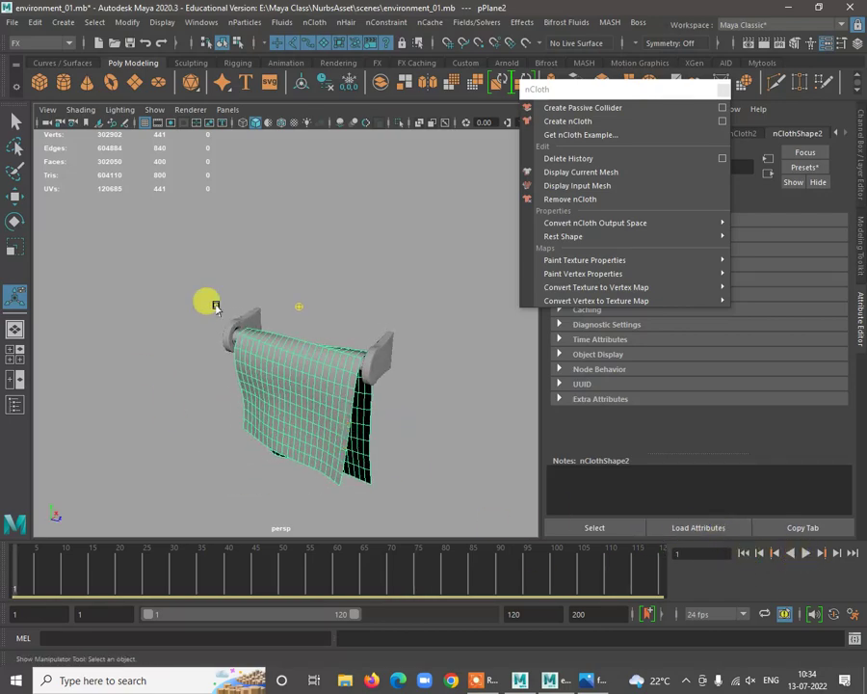
Group the draped towel with its holder and center the group's pivot
left_click_drag(254, 300, 429, 418, "alt")
left_click(430, 418)
left_click_drag(479, 455, 364, 404, "alt")
left_click(304, 390)
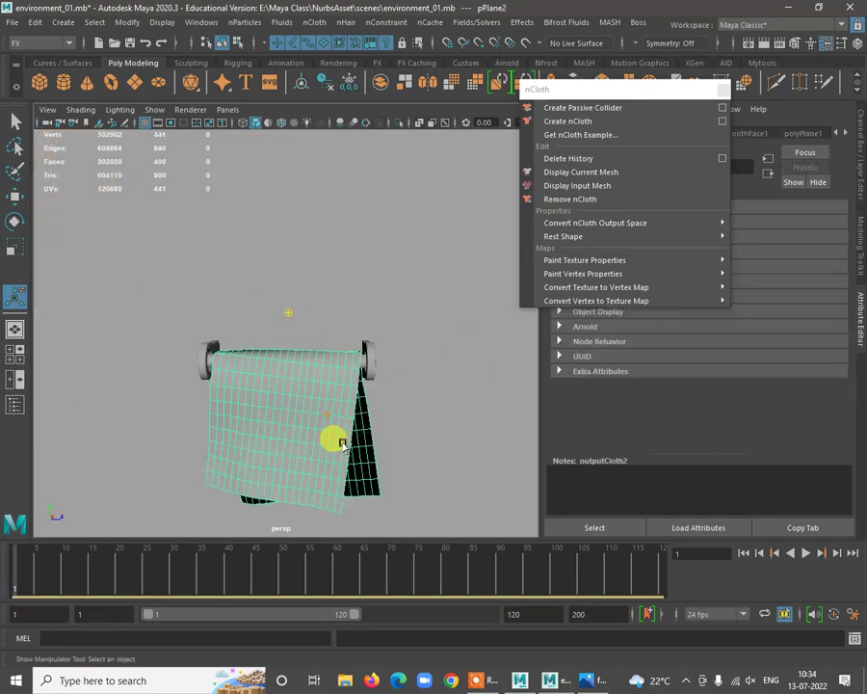
left_click_drag(339, 441, 279, 308, "alt")
left_click(383, 364)
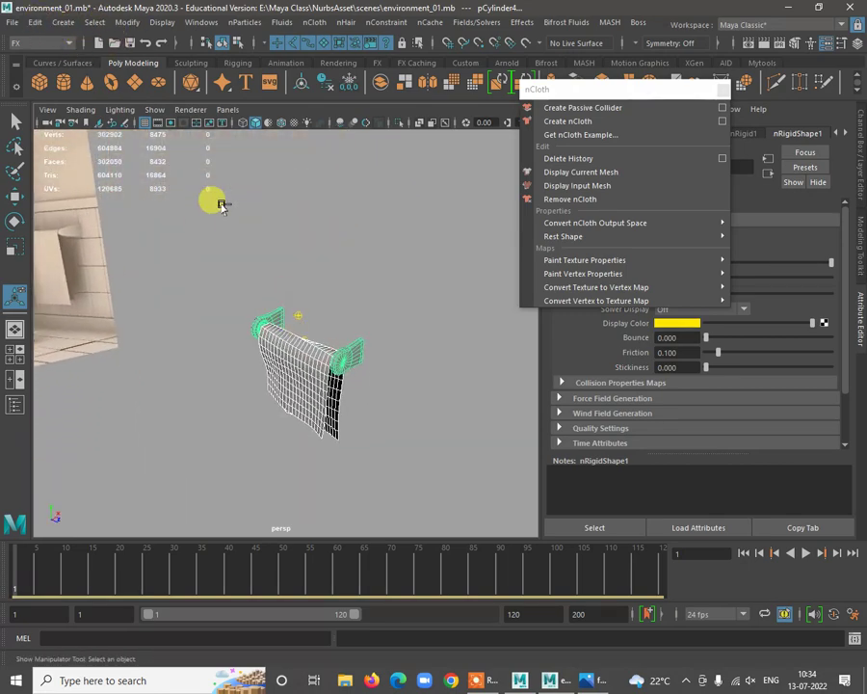
key("ctrl+g")
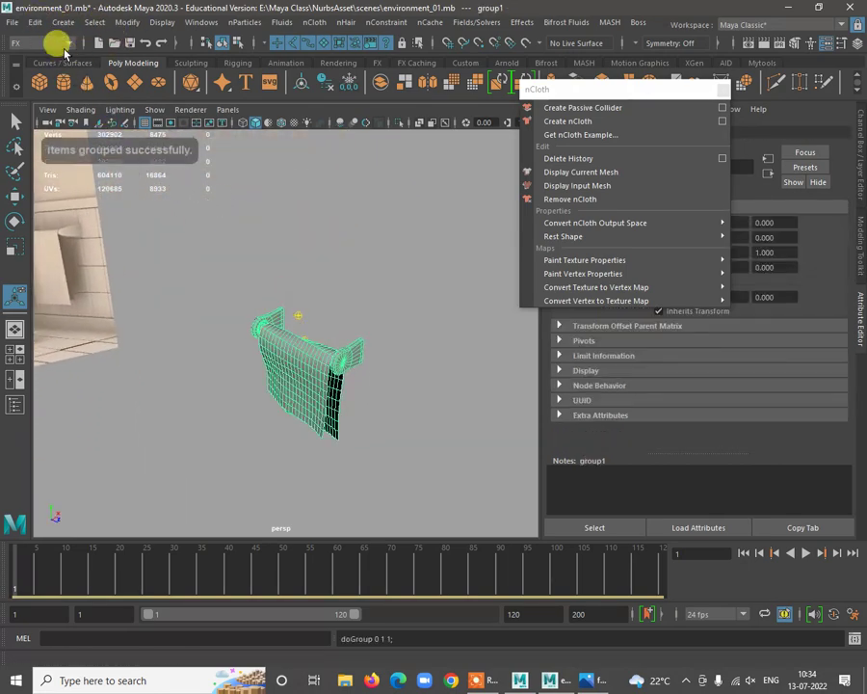
left_click(128, 24)
left_click(194, 121)
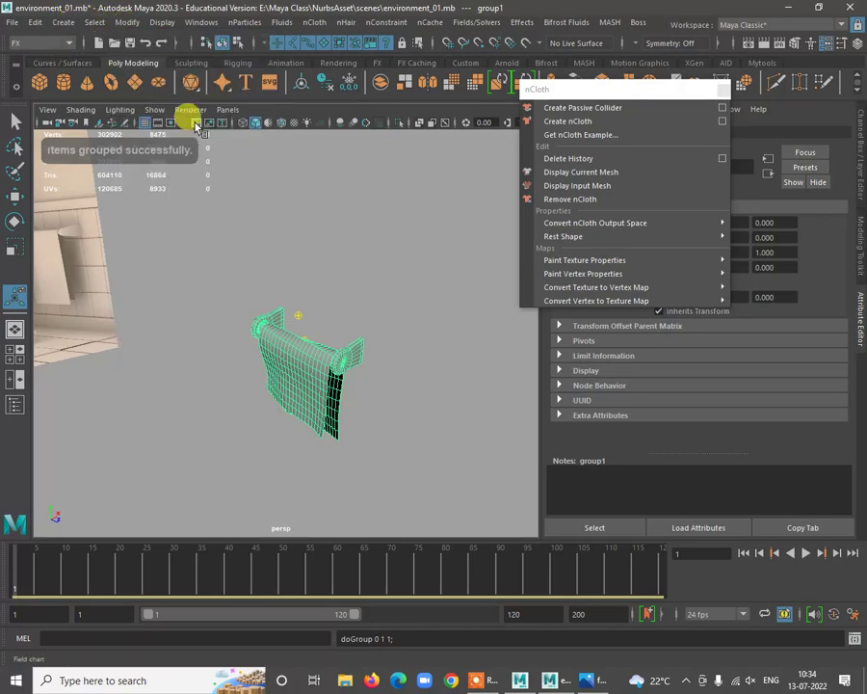
Move the towel and holder group over to the bathroom room model
right_click_drag(380, 371, 343, 375, "alt")
left_click_drag(344, 377, 254, 407, "alt")
key("w")
left_click_drag(201, 354, 189, 317)
left_click_drag(193, 319, 286, 369, "alt")
Scale the towel group down uniformly to about 0.416 and move it toward the tiled side wall
key("r")
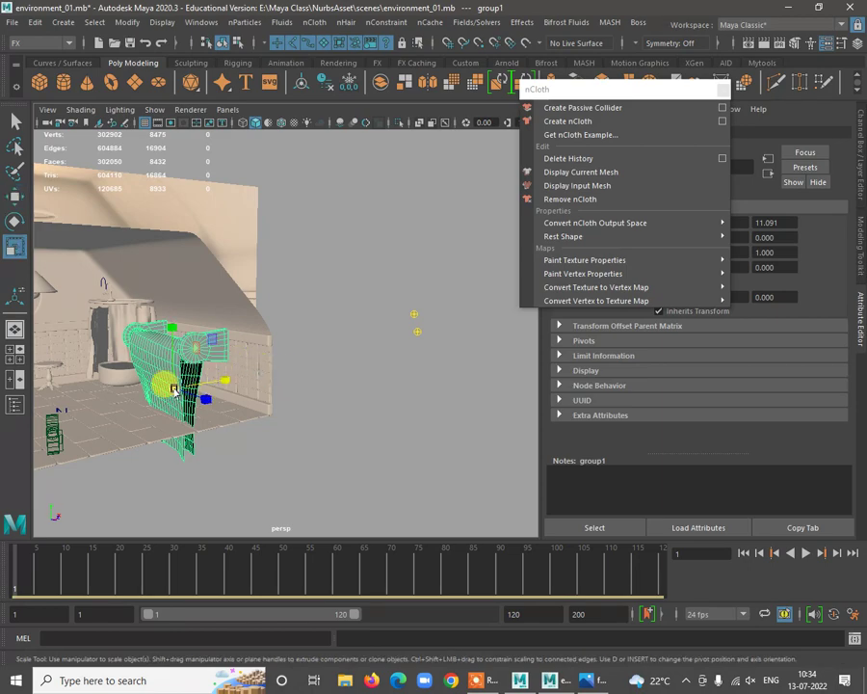
left_click_drag(174, 388, 102, 492)
left_click_drag(181, 421, 215, 430, "alt")
key("w")
left_click_drag(341, 394, 360, 384)
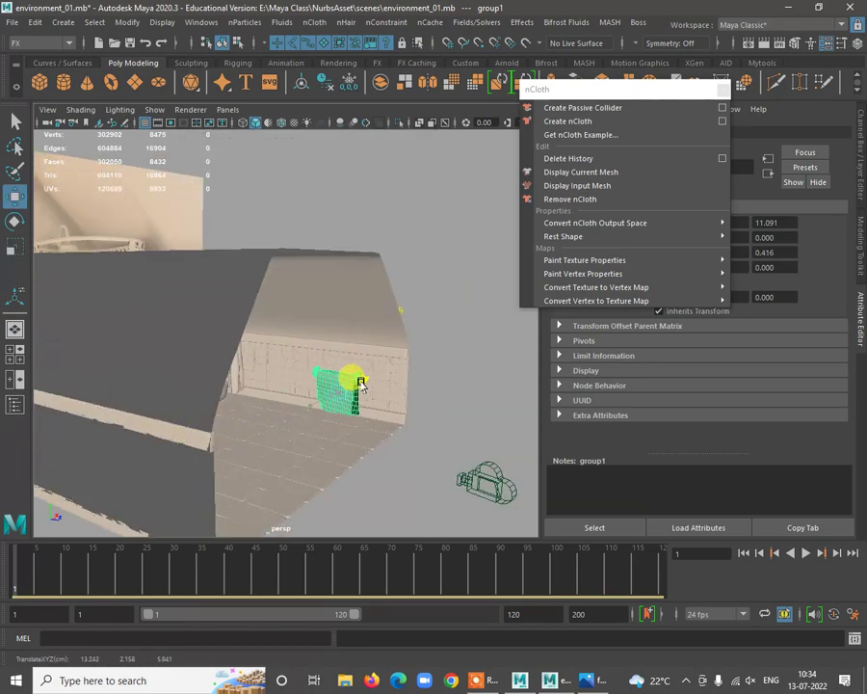
Position the towel group on the tiled side wall beside the bathtub curtain and deselect it
right_click_drag(354, 402, 323, 414, "alt")
mouse_move(258, 323)
left_mouse_down("alt")
mouse_move(259, 302)
mouse_move(326, 418)
mouse_move(295, 409)
mouse_move(352, 411)
mouse_move(355, 403)
mouse_move(301, 368)
left_mouse_up("alt")
left_click_drag(323, 405, 305, 389, "alt")
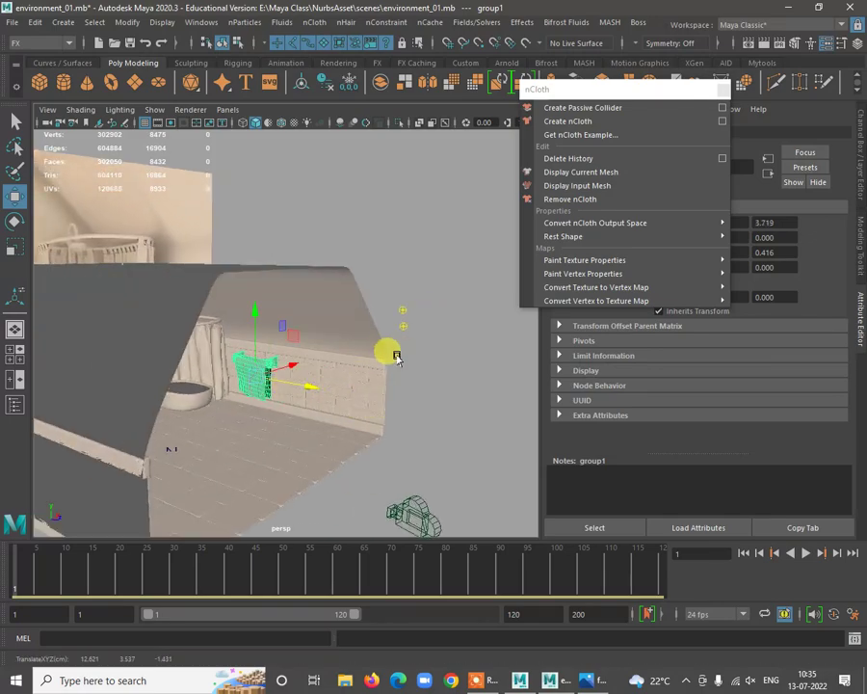
left_click(420, 395)
left_click_drag(420, 395, 309, 318, "alt")
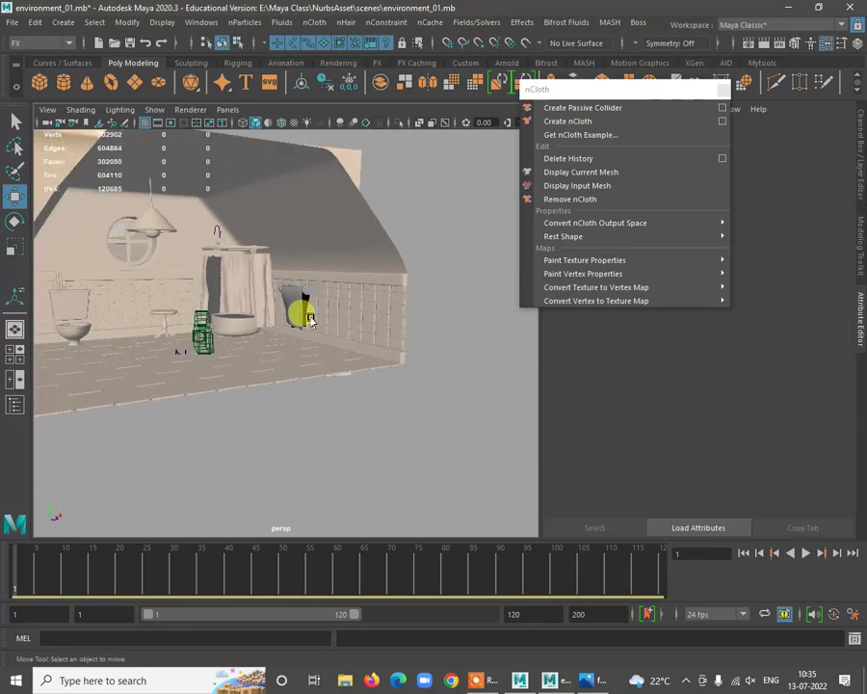
Select the group holding the hanging towel and its rod, and move it slightly along X toward the tiled wall
right_click_drag(310, 318, 299, 363, "alt")
middle_click_drag(299, 363, 322, 368, "alt")
right_click_drag(322, 367, 251, 305, "alt")
left_click_drag(251, 306, 252, 295, "alt")
left_click(270, 302)
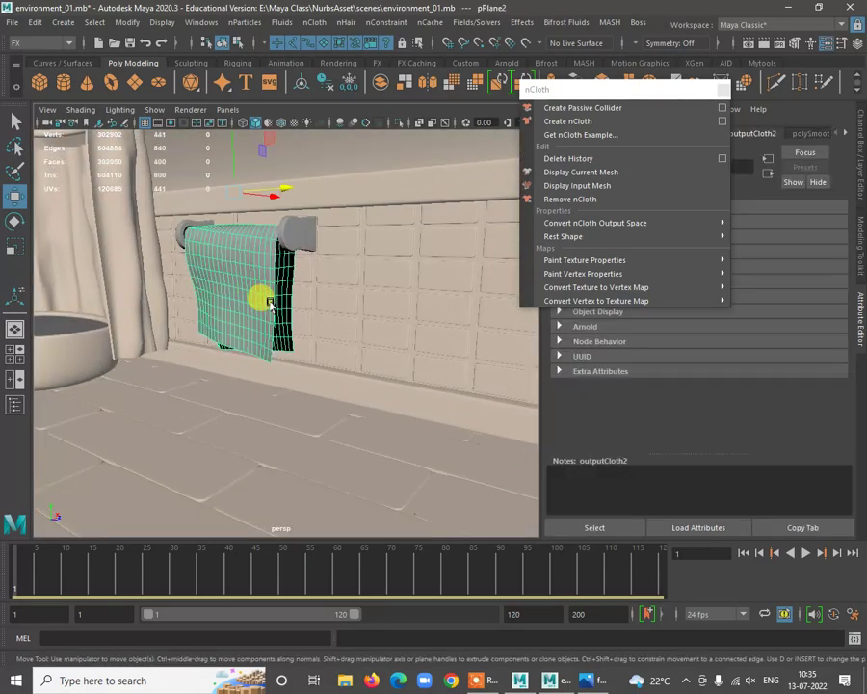
left_click(293, 249, "shift")
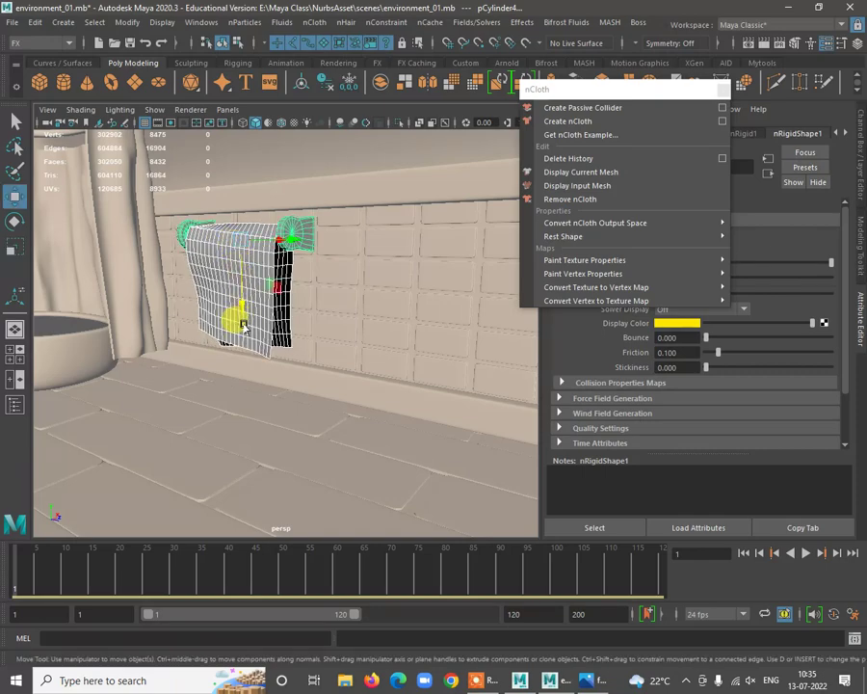
left_click_drag(243, 325, 239, 351, "alt")
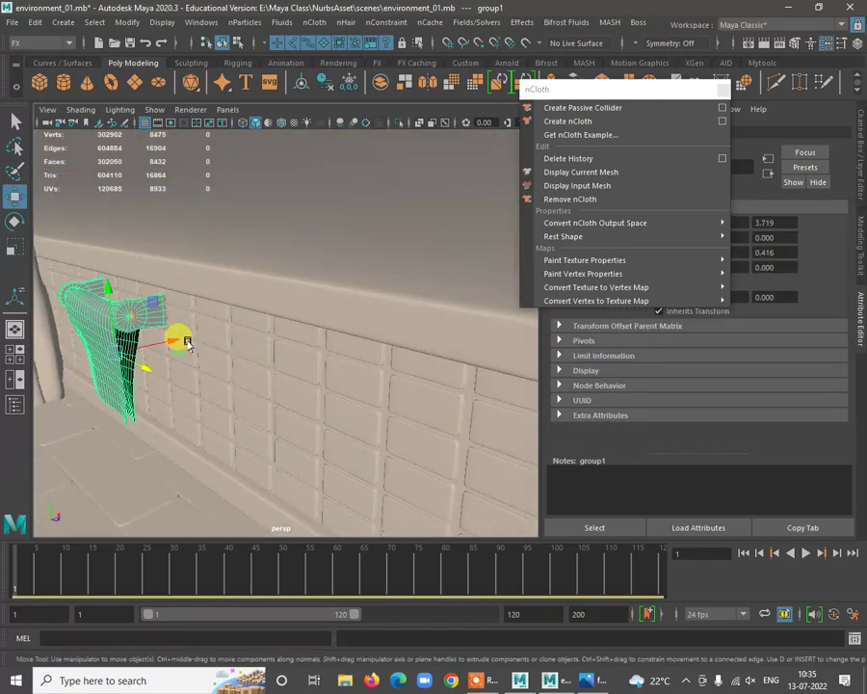
left_click_drag(183, 341, 178, 345)
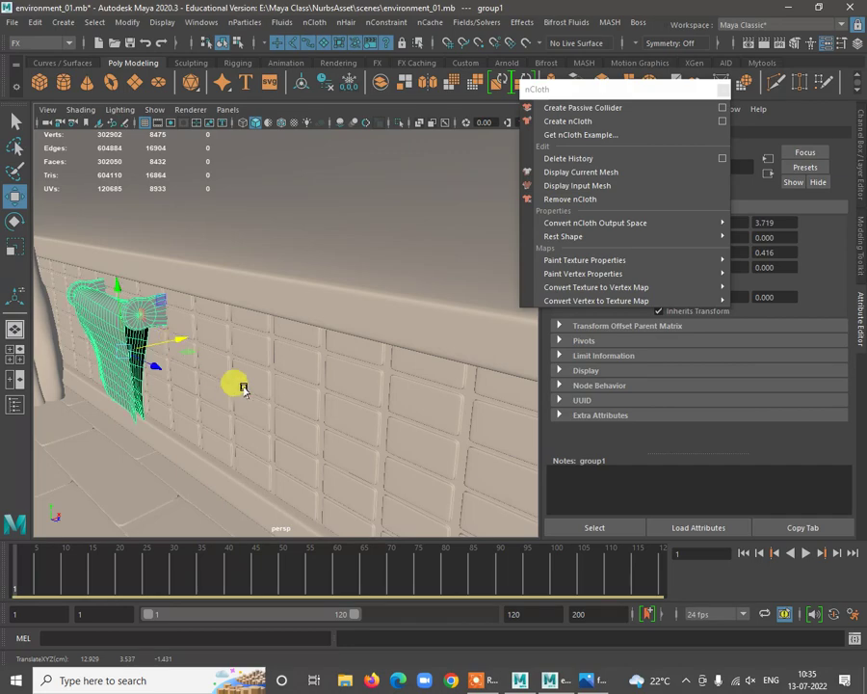
Assign the existing lambert2 material to the towel and its rod, and clear the selection
left_click_drag(244, 390, 170, 338, "alt")
scroll(170, 338, "down", 4)
left_click(449, 372)
scroll(319, 331, "up", 1)
left_click_drag(319, 331, 256, 356, "alt")
left_click(190, 271)
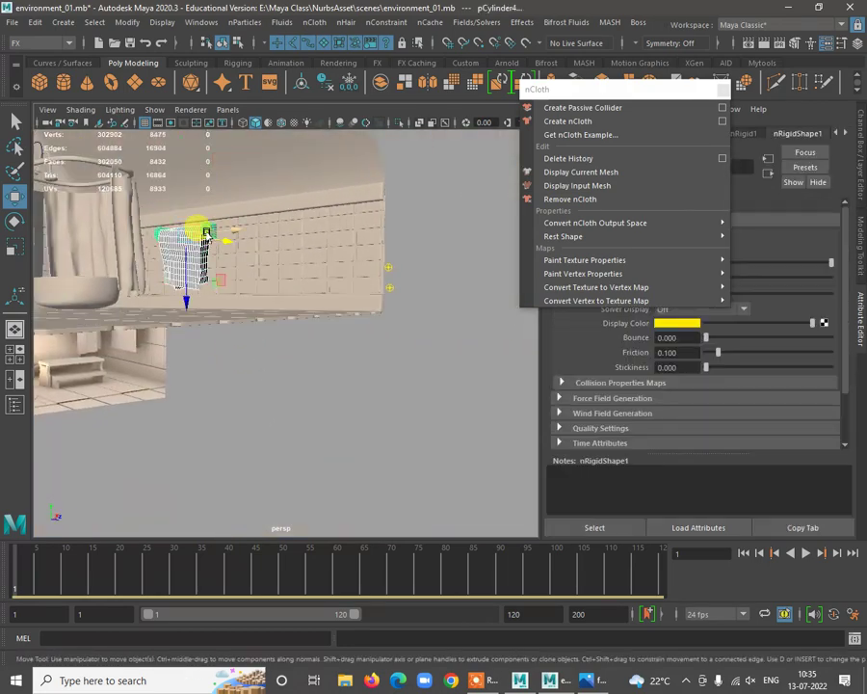
right_click_drag(206, 233, 313, 616)
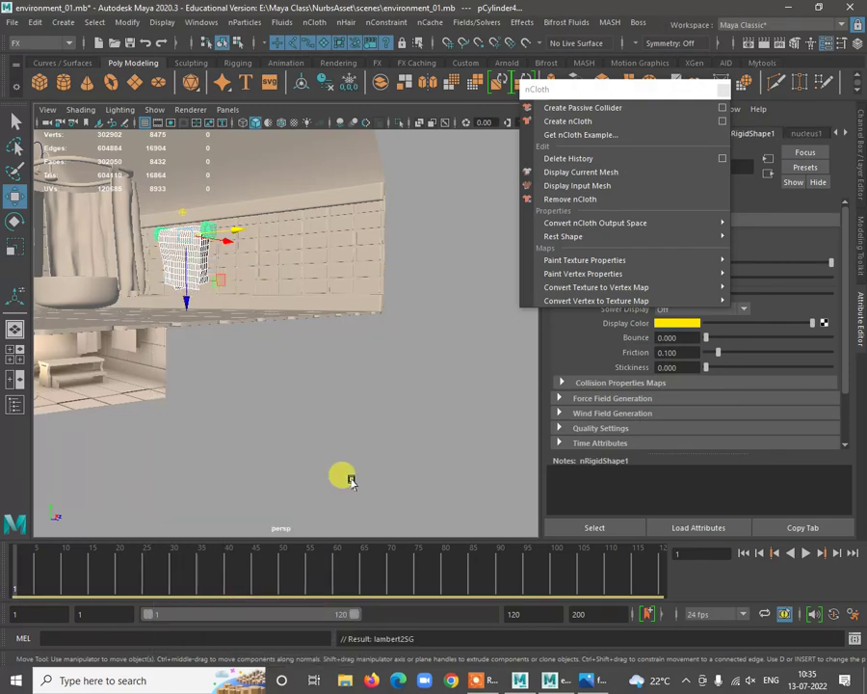
left_click(381, 442)
Close the floating nCloth menu
right_click_drag(382, 441, 358, 385, "alt")
scroll(308, 369, "up", 5)
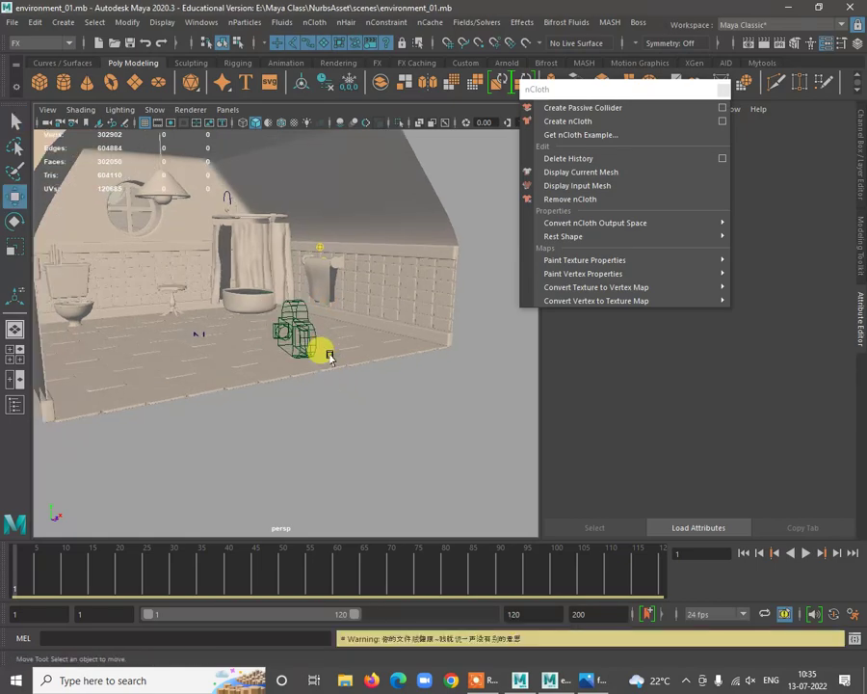
right_click_drag(461, 436, 360, 407, "alt")
mouse_move(360, 406)
left_mouse_down("alt")
mouse_move(282, 412)
mouse_move(366, 406)
left_mouse_up("alt")
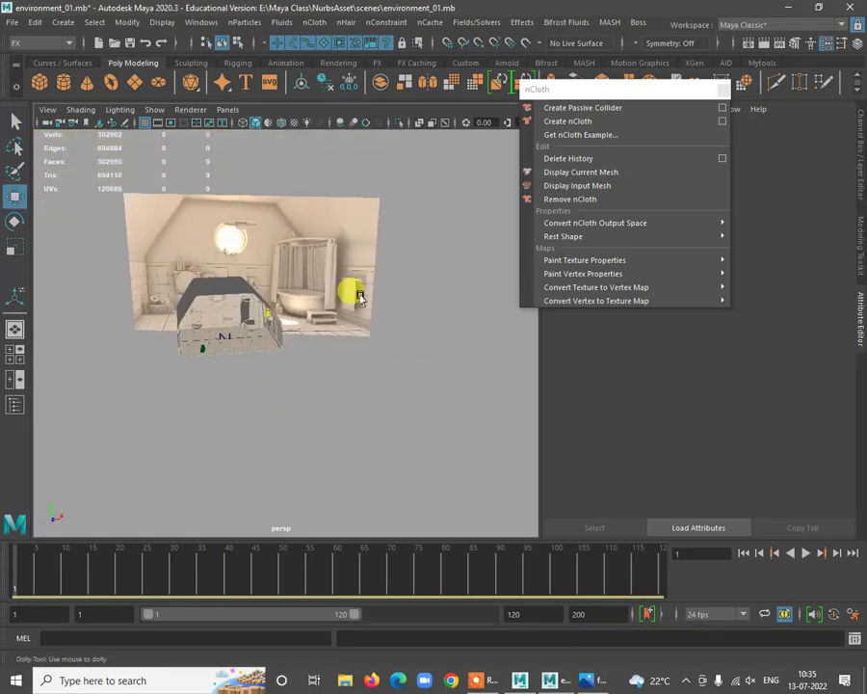
right_click_drag(357, 293, 390, 364, "alt")
middle_click_drag(390, 364, 318, 402, "alt")
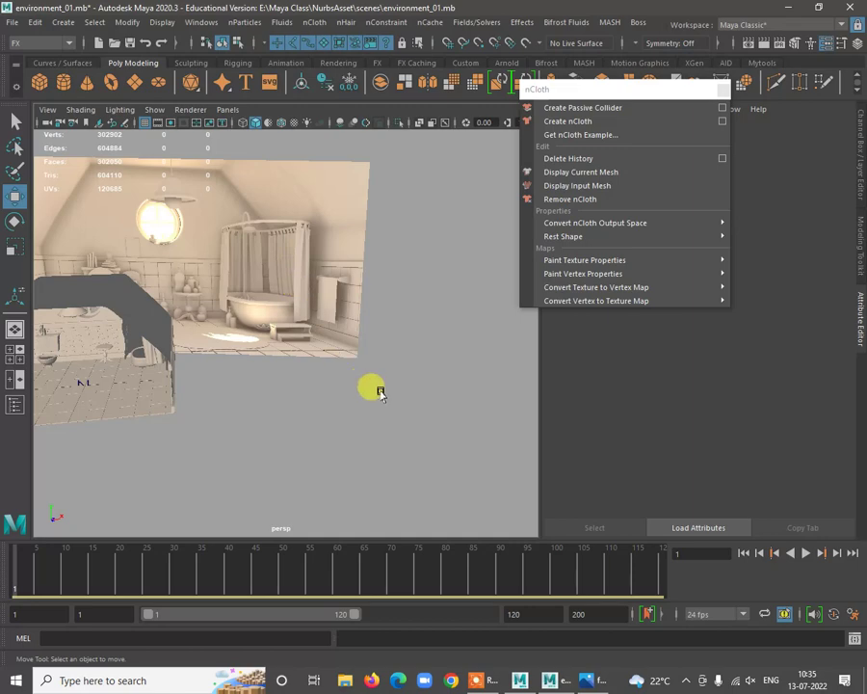
left_click_drag(356, 325, 351, 377, "alt")
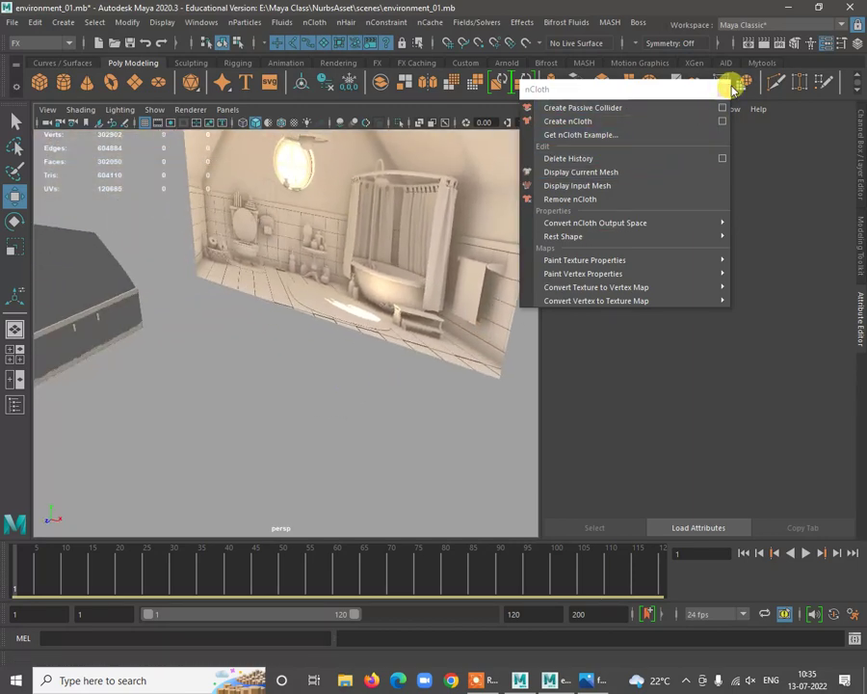
left_click(724, 90)
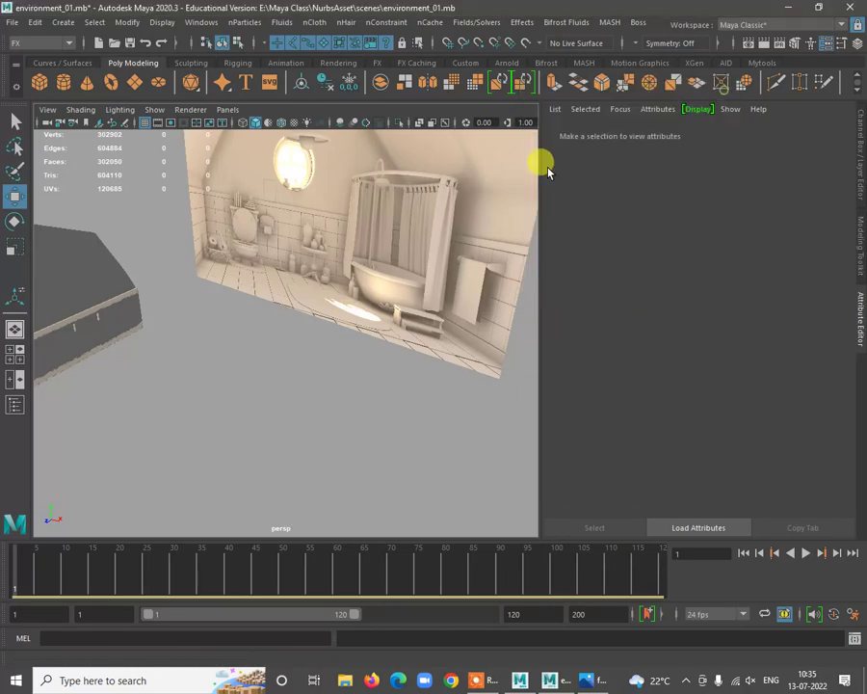
Create a polygon plane and, in the side view, move it behind the room to about Y 12.95, Z -35.12
right_click_drag(337, 378, 273, 357, "alt")
key("space")
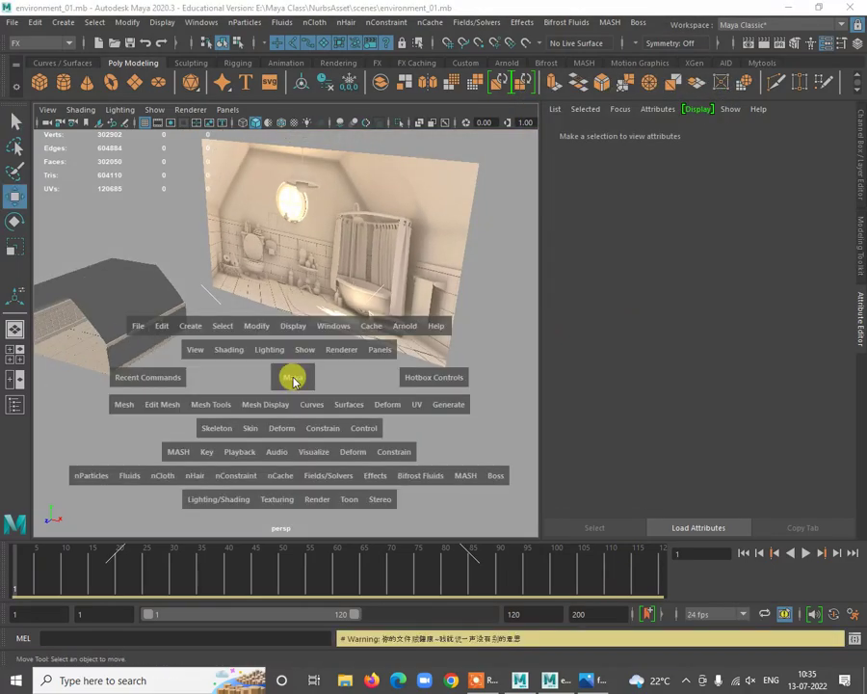
key("space")
middle_click_drag(368, 290, 262, 270, "alt")
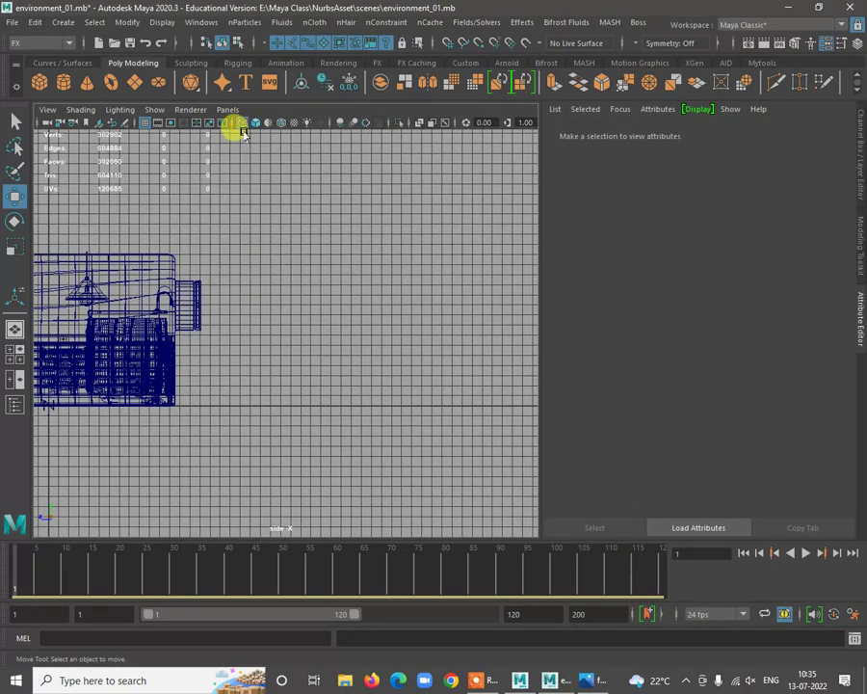
left_click(132, 84)
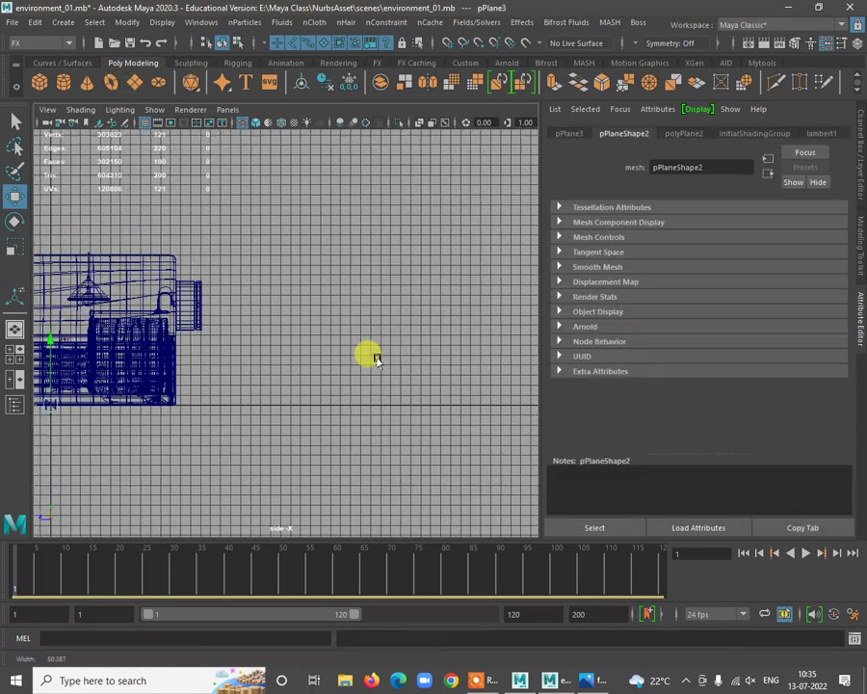
middle_click_drag(314, 321, 371, 292)
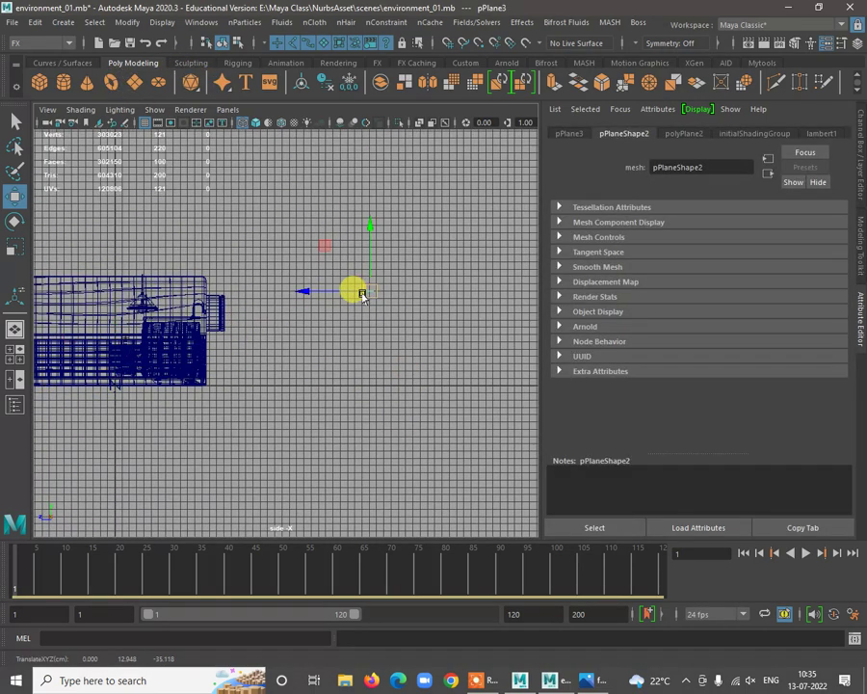
Rotate the new plane -90 degrees about Z and scale it uniformly to about 28.27
key("e")
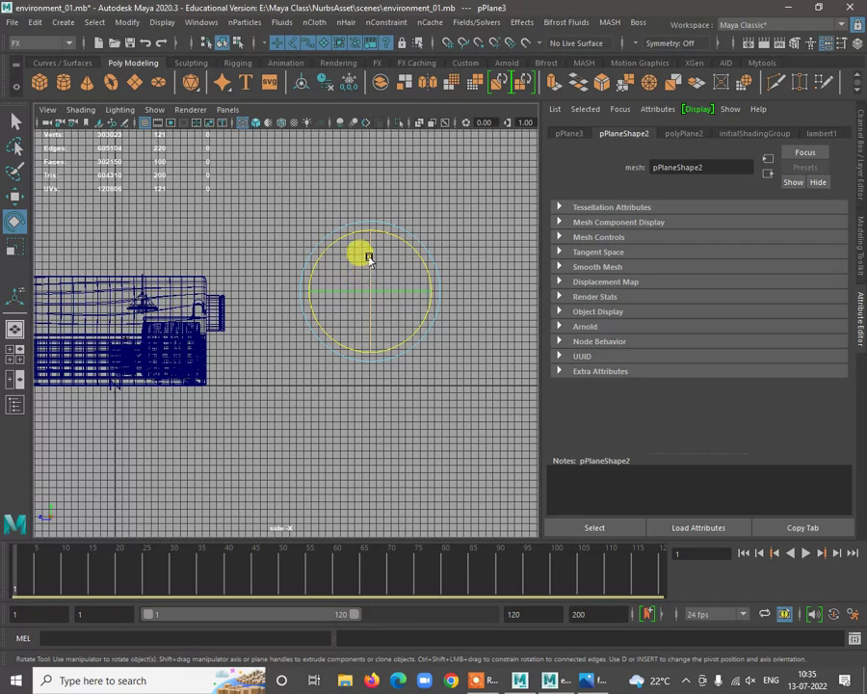
left_click_drag(369, 258, 373, 351)
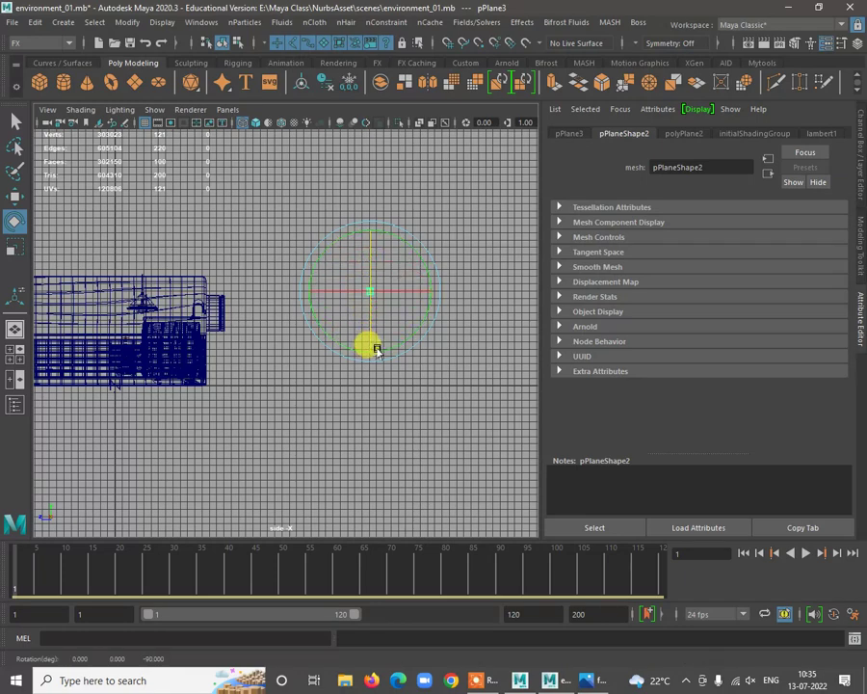
key("r")
left_click_drag(373, 288, 510, 392)
Examine the upright plane in the camera and perspective views, checking it against the room and the reference image
key("space")
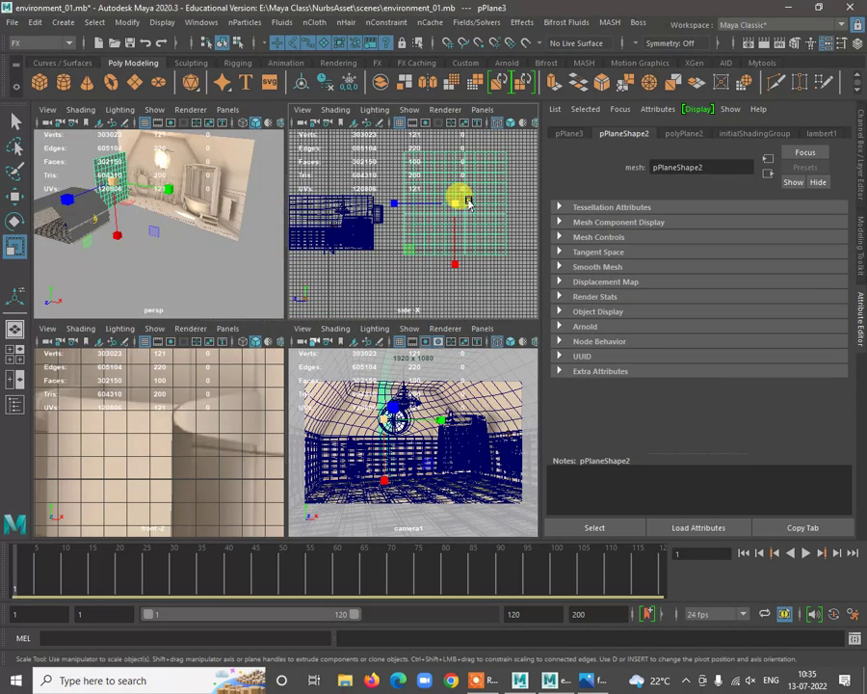
key("space")
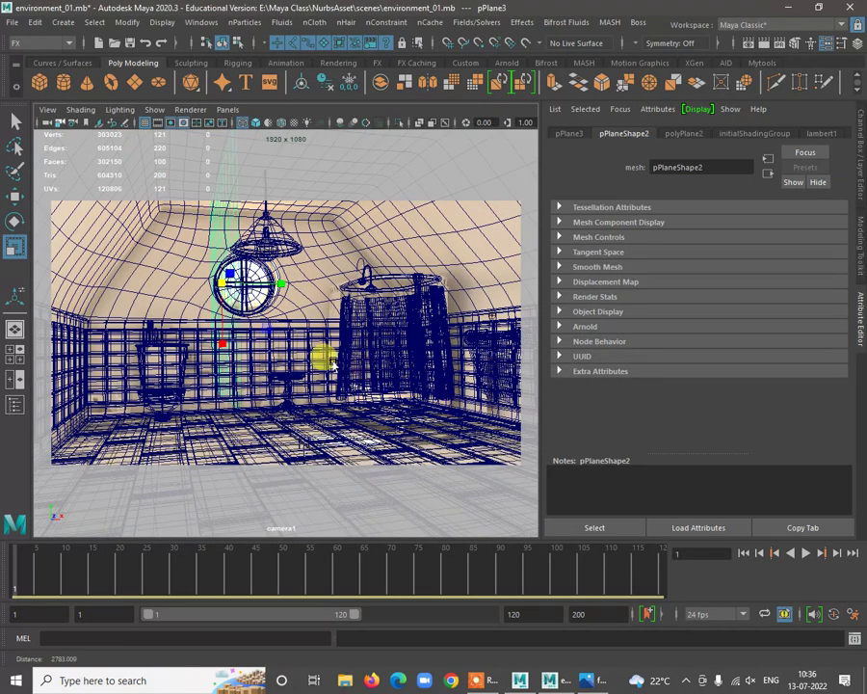
key("space")
left_click_drag(339, 361, 343, 328)
right_click_drag(403, 376, 265, 334, "alt")
left_click_drag(265, 334, 190, 402, "alt")
middle_click_drag(287, 291, 313, 388, "alt")
right_click_drag(313, 387, 413, 503, "alt")
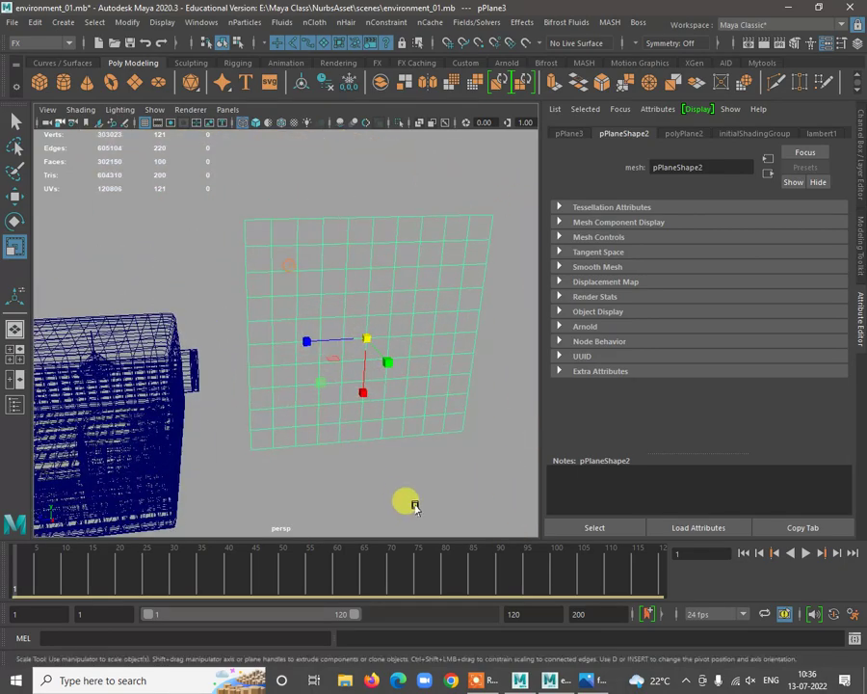
middle_click_drag(362, 301, 325, 286, "alt")
left_click_drag(325, 286, 172, 210, "alt")
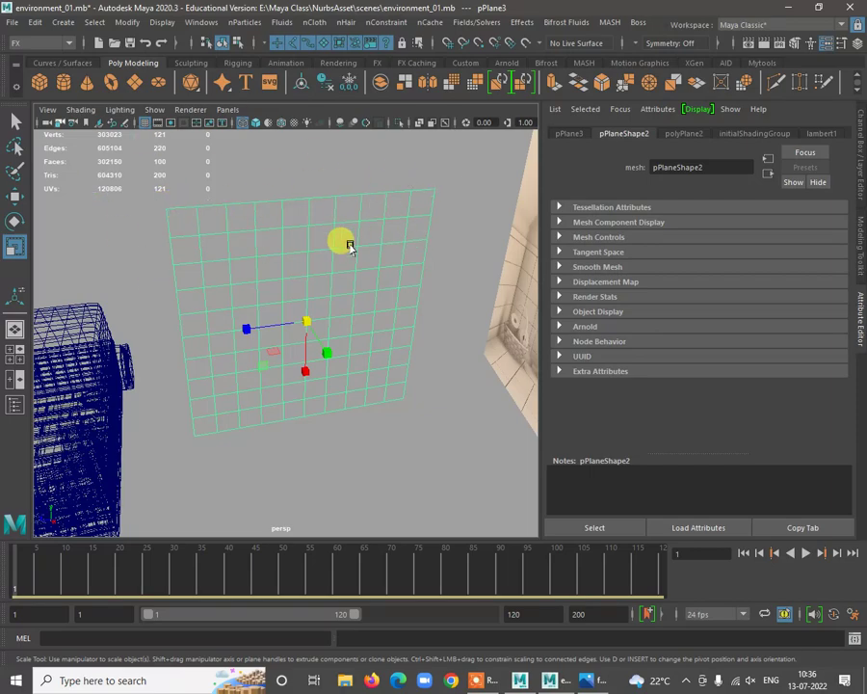
left_click_drag(477, 241, 386, 176, "alt")
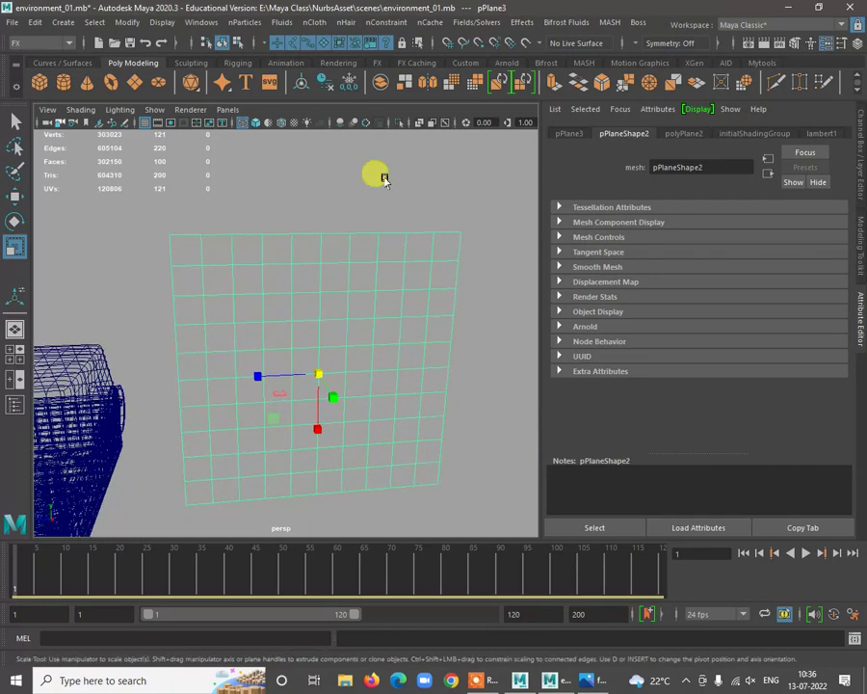
left_click(318, 22)
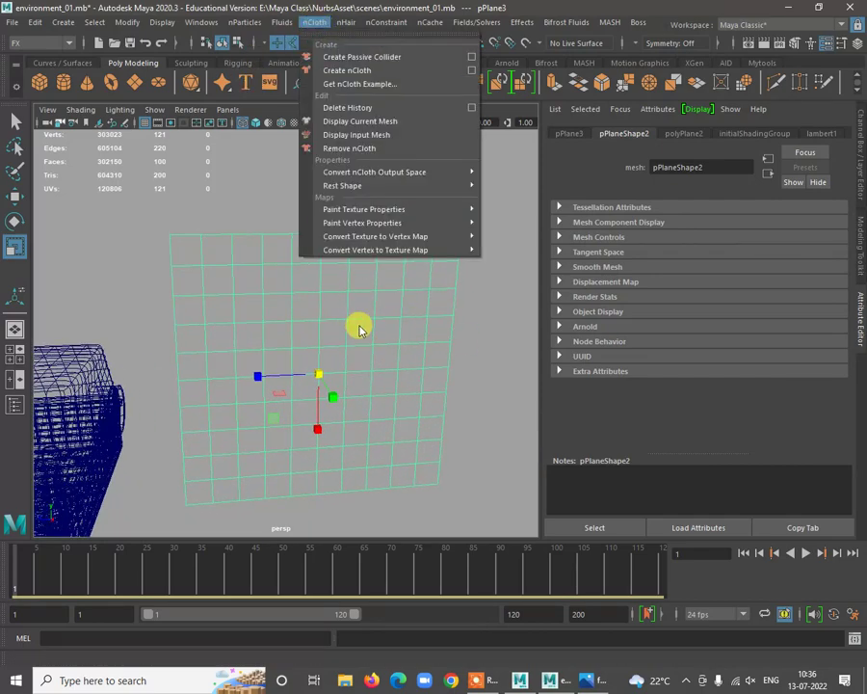
Set the plane's Subdivisions Width to 20 and its Subdivisions Height to 29
left_click(860, 161)
left_click(707, 289)
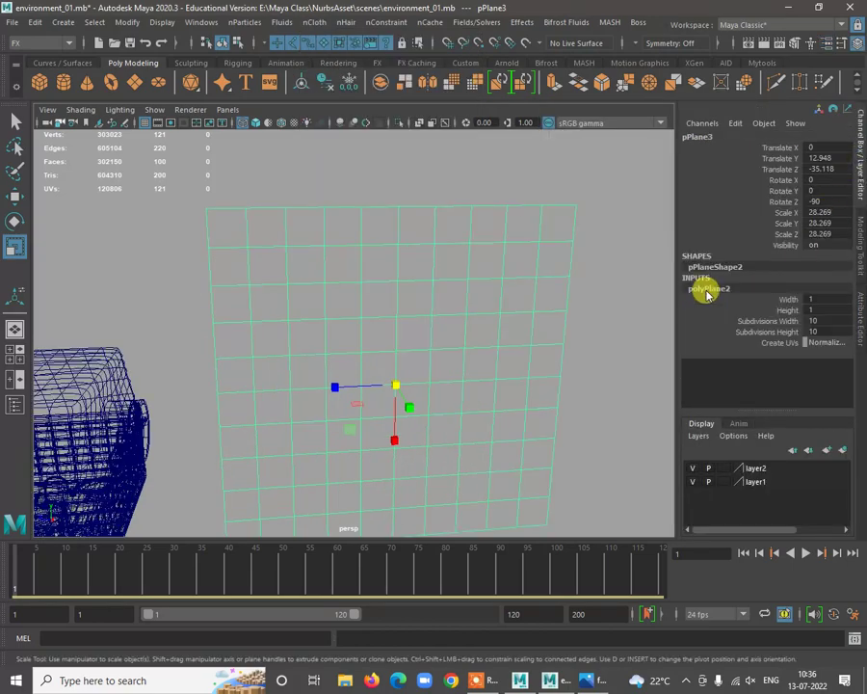
left_click_drag(756, 320, 759, 330)
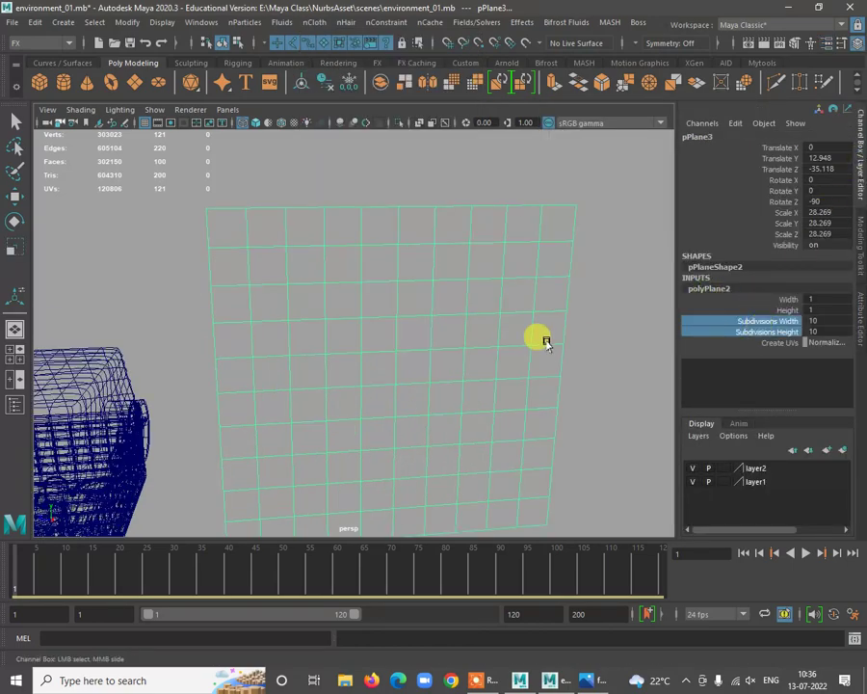
middle_click_drag(547, 339, 568, 330)
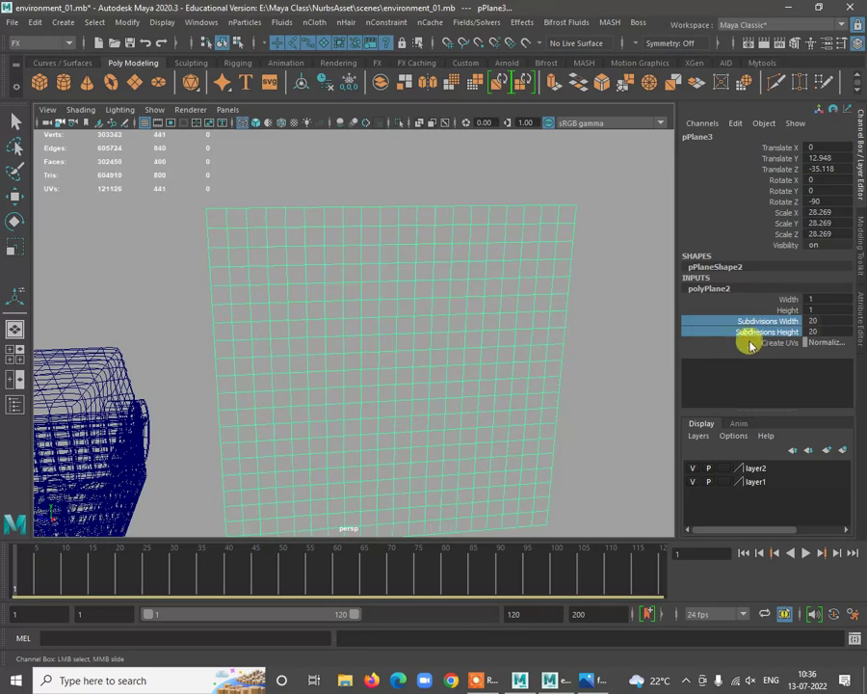
left_click(768, 332)
middle_click_drag(464, 374, 546, 390)
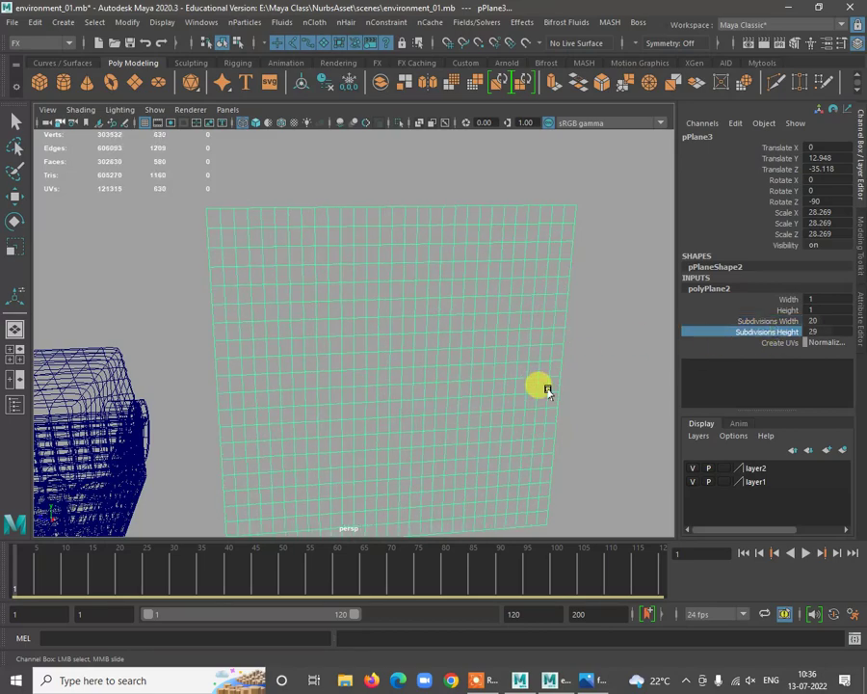
Set the plane's Subdivisions Width to 13
left_click(761, 321)
middle_click_drag(474, 337, 389, 358)
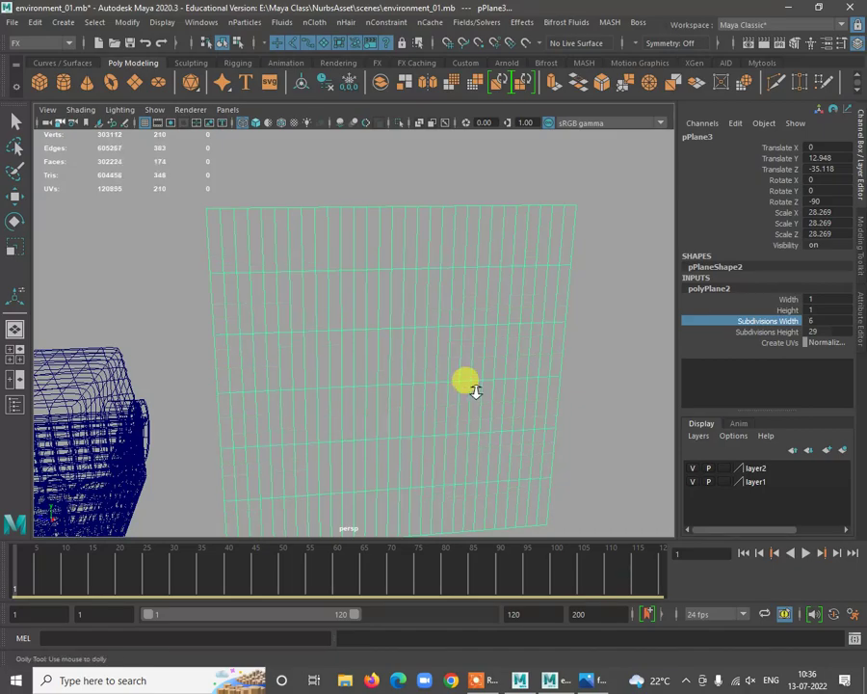
left_click_drag(468, 386, 743, 332, "alt")
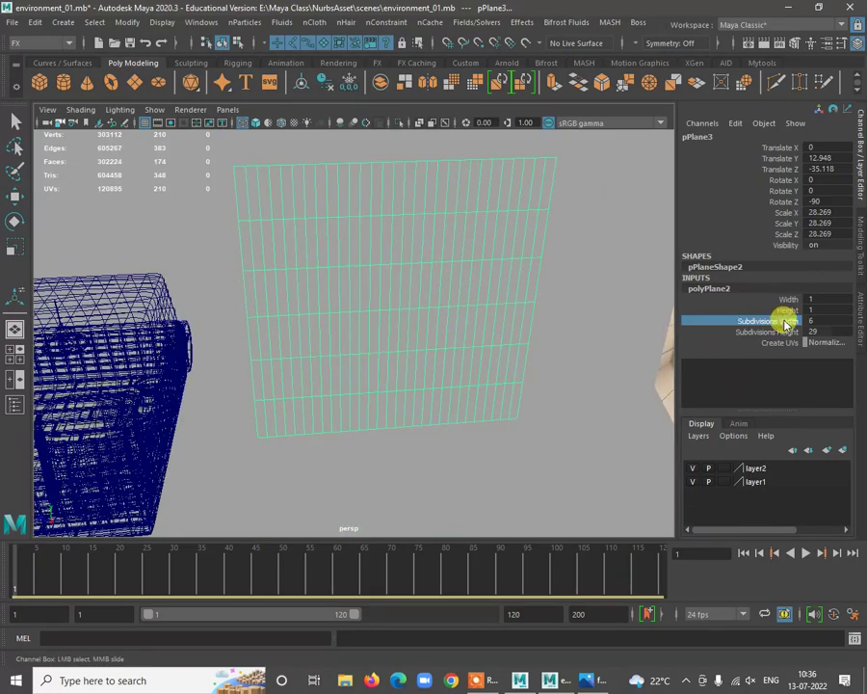
middle_click_drag(477, 353, 524, 339)
left_click_drag(510, 361, 453, 337, "alt")
right_click_drag(452, 337, 403, 281, "alt")
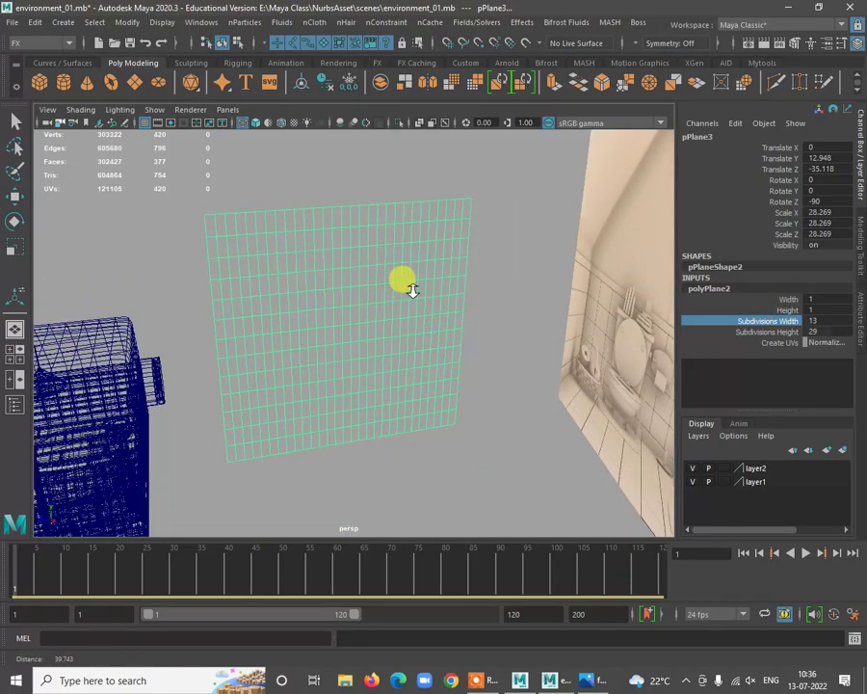
left_click_drag(412, 288, 511, 336, "alt")
Convert the subdivided plane to nCloth, play its simulation briefly and return to frame 1
key("w")
left_click(314, 22)
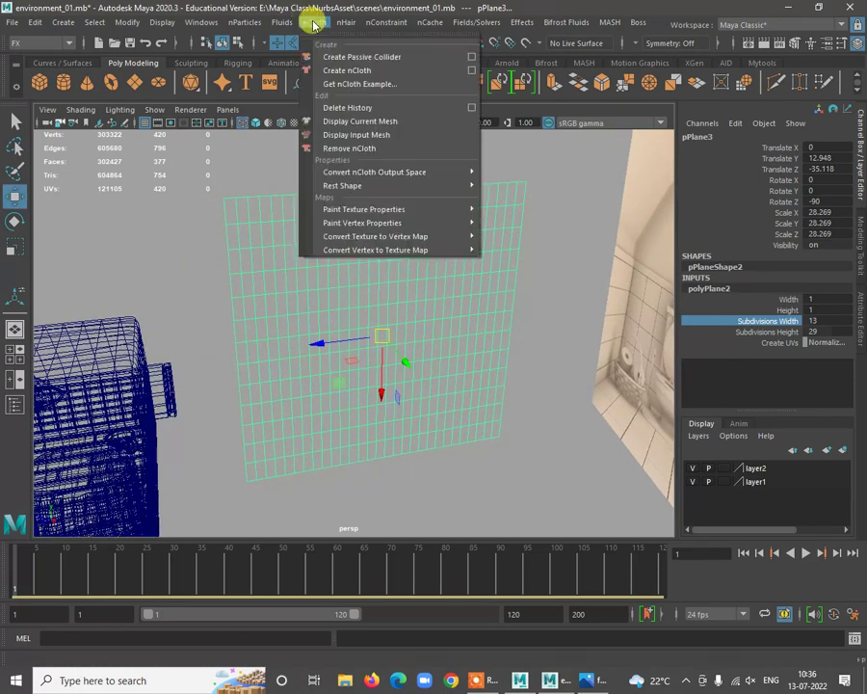
left_click(338, 73)
left_click_drag(406, 252, 454, 412, "alt")
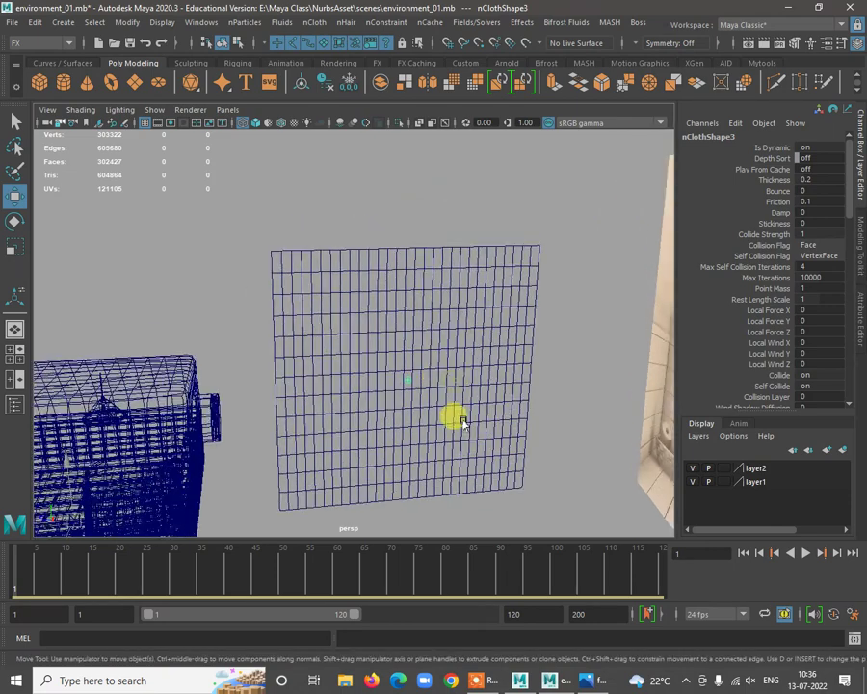
left_click(805, 553)
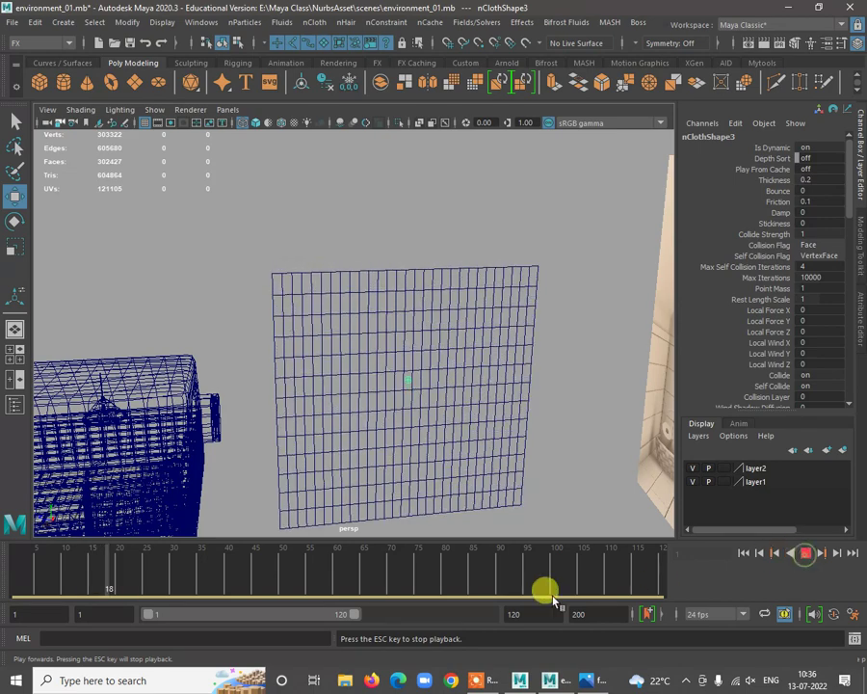
left_click_drag(68, 563, 20, 565)
Pin one upper corner vertex of the cloth plane with a Transform Constraint, test the simulation and return to frame 1
left_click_drag(295, 387, 354, 232, "alt")
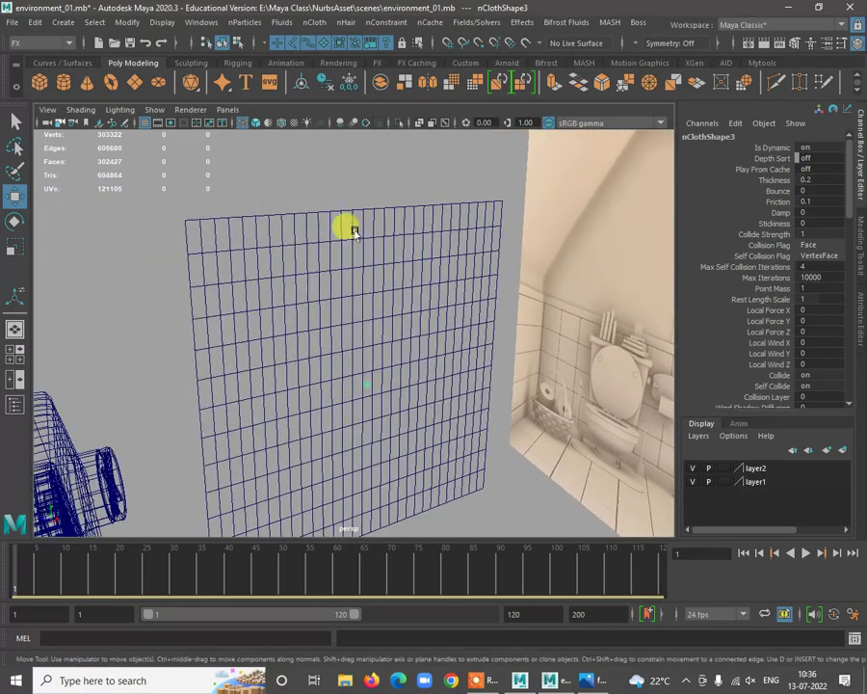
left_click(347, 210)
right_click_drag(359, 214, 281, 208)
left_click(189, 222)
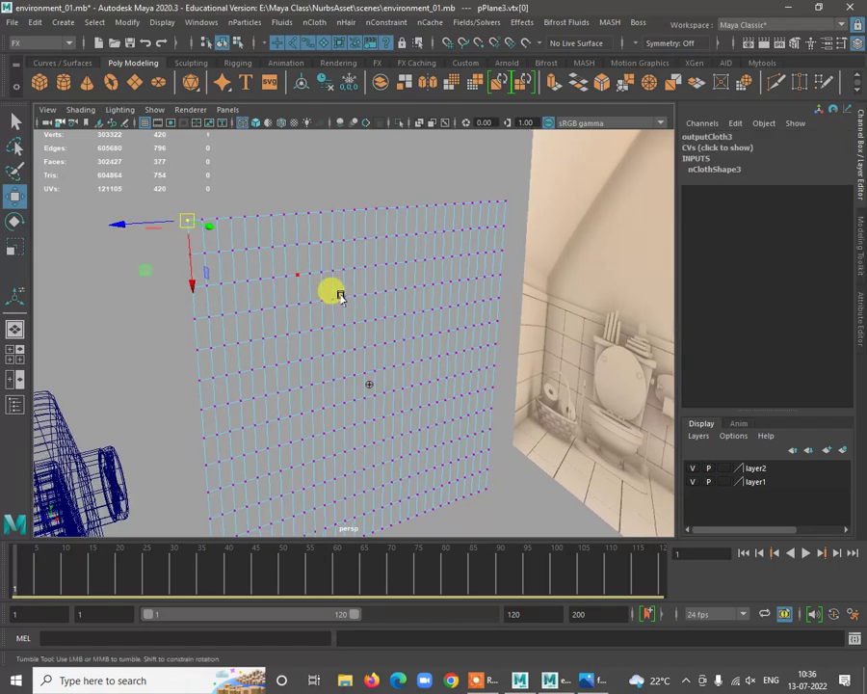
left_click_drag(336, 290, 554, 244, "alt")
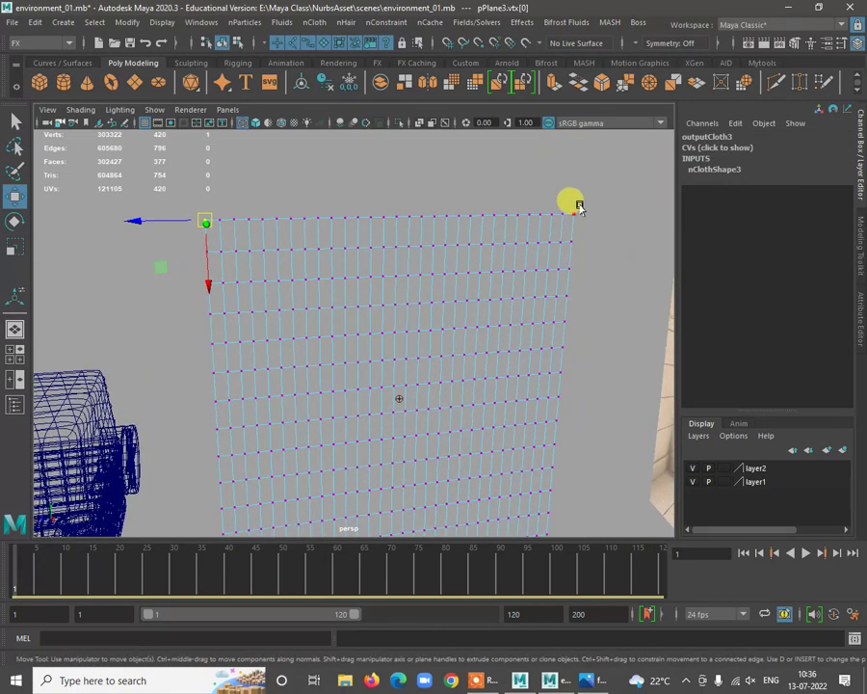
left_click(401, 23)
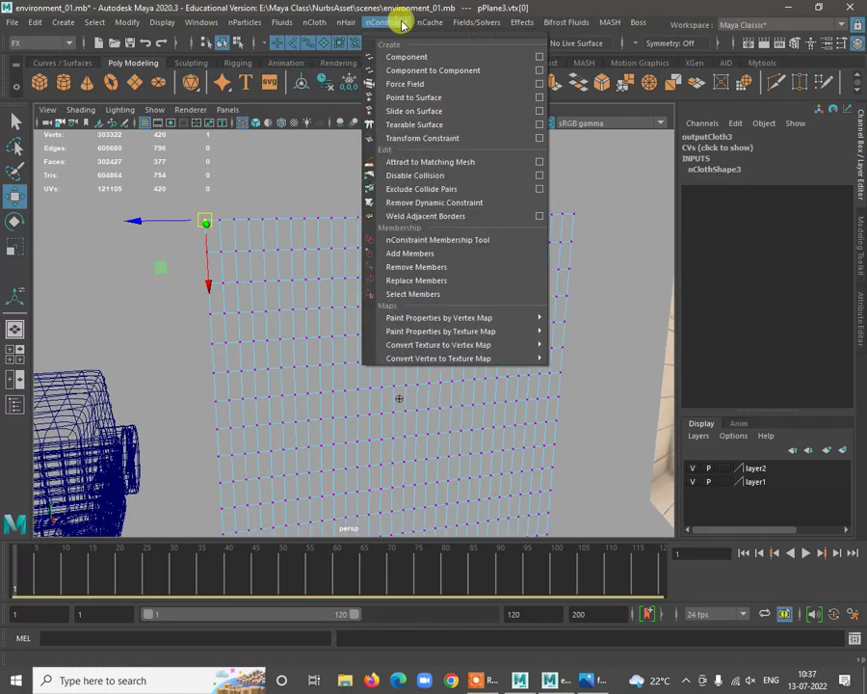
left_click(444, 139)
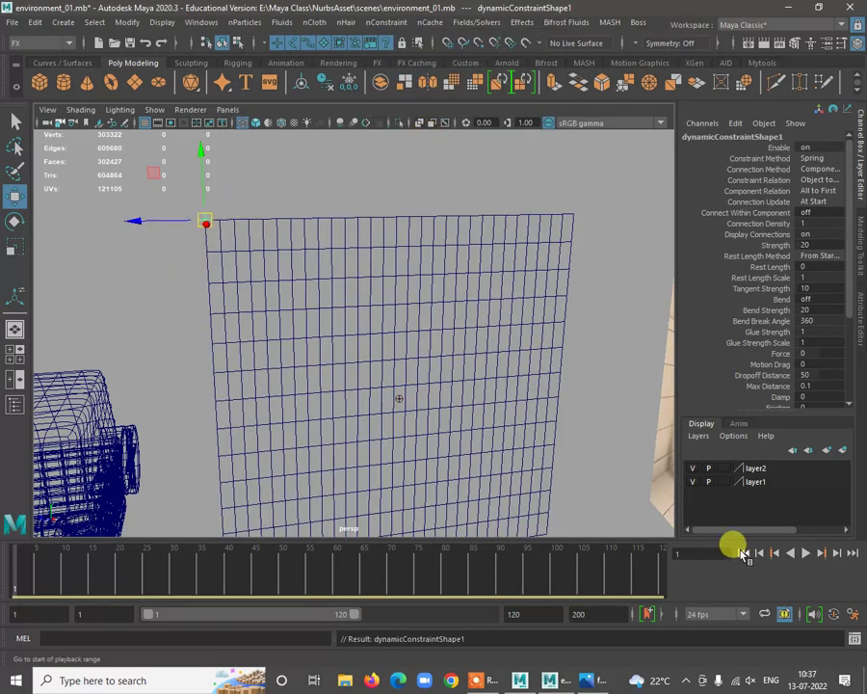
left_click(804, 553)
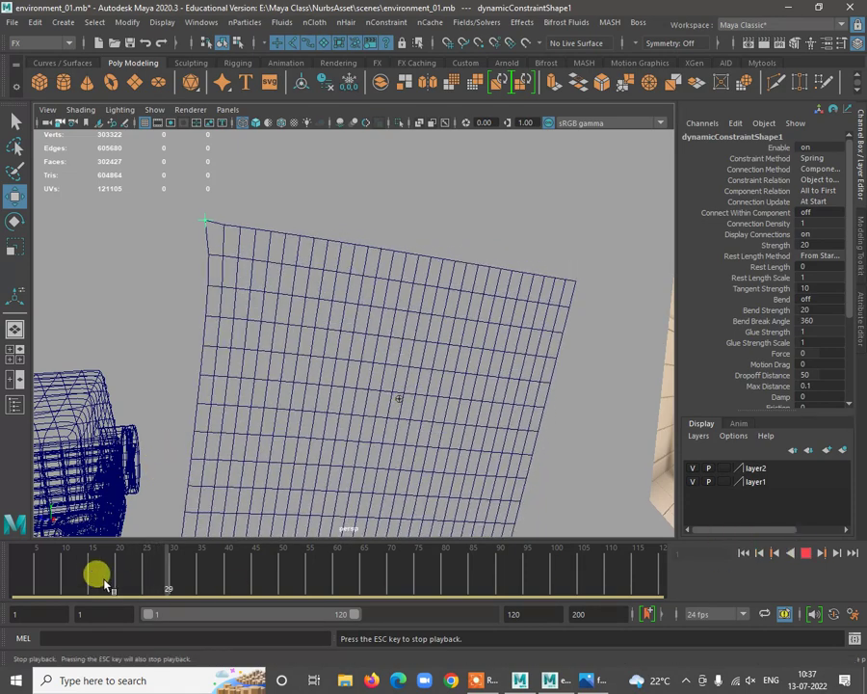
left_click_drag(106, 578, 14, 578)
Add a Transform Constraint to the vertex at the opposite upper corner of the cloth plane
middle_click_drag(383, 217, 604, 309, "alt")
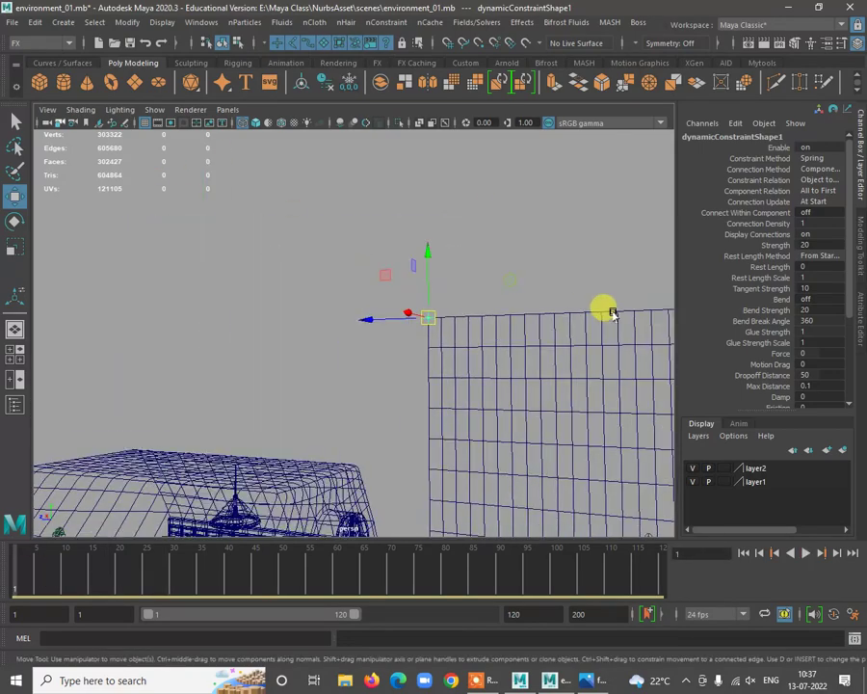
left_click_drag(605, 309, 413, 254, "alt")
right_click_drag(421, 234, 366, 231)
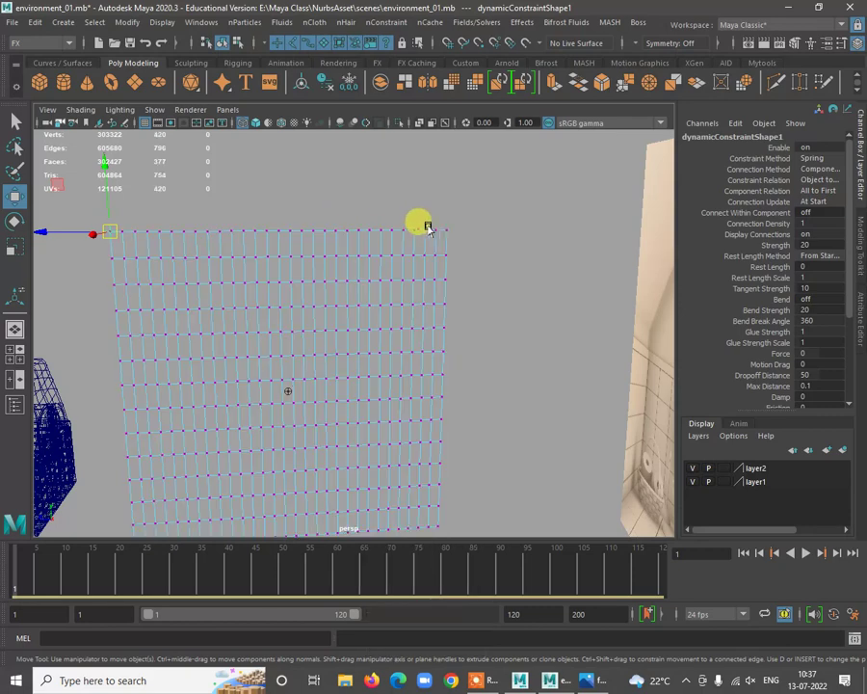
left_click(446, 229)
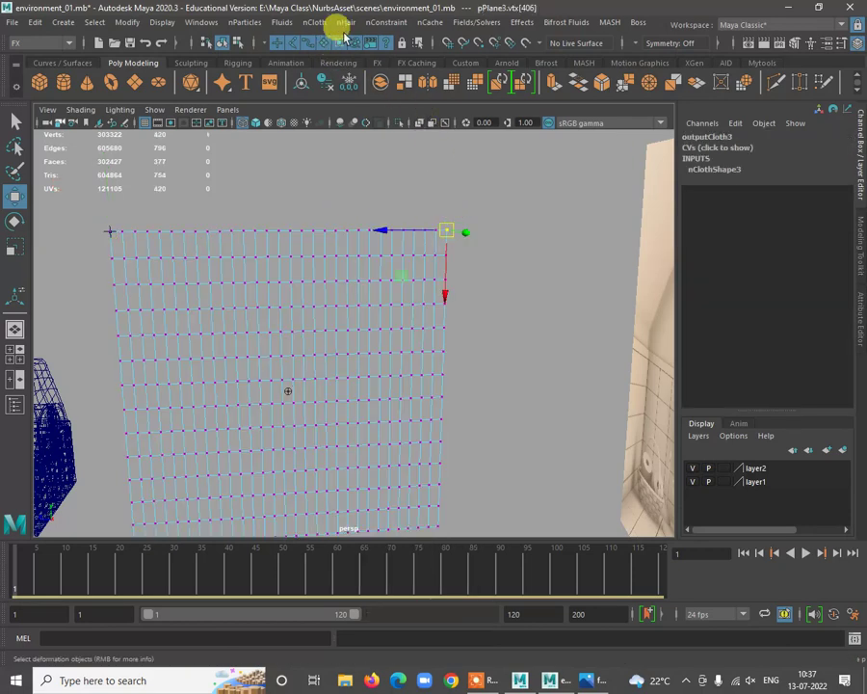
left_click(376, 23)
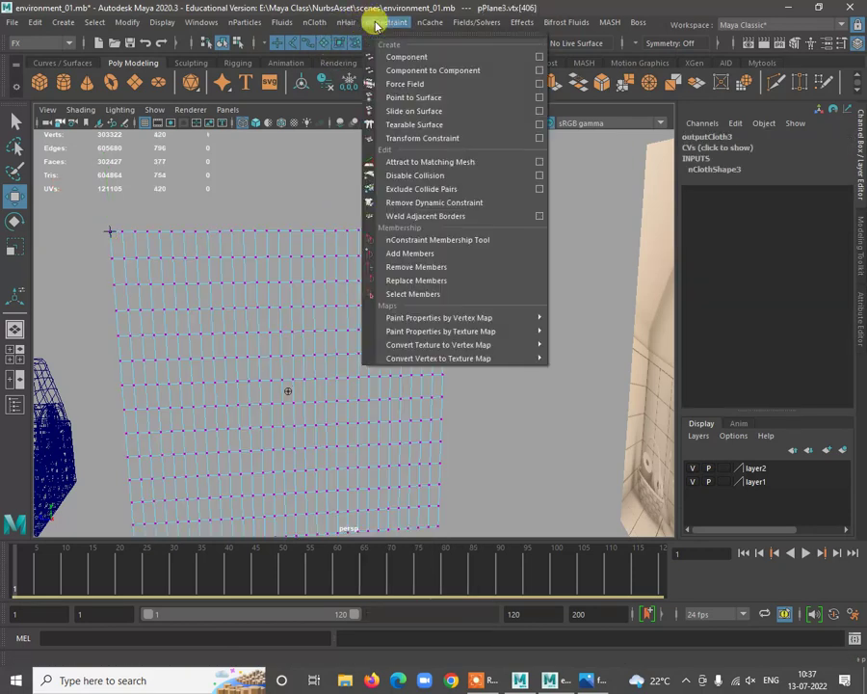
left_click(433, 140)
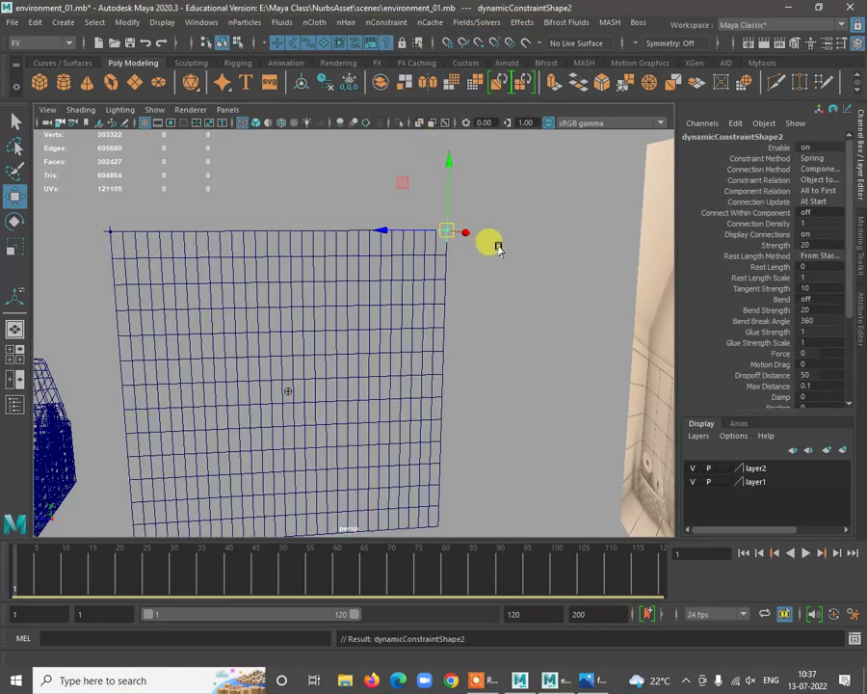
Try sliding the second corner constraint along the plane's upper edge, and undo the move
left_click_drag(491, 216, 497, 283, "alt")
left_click(575, 206)
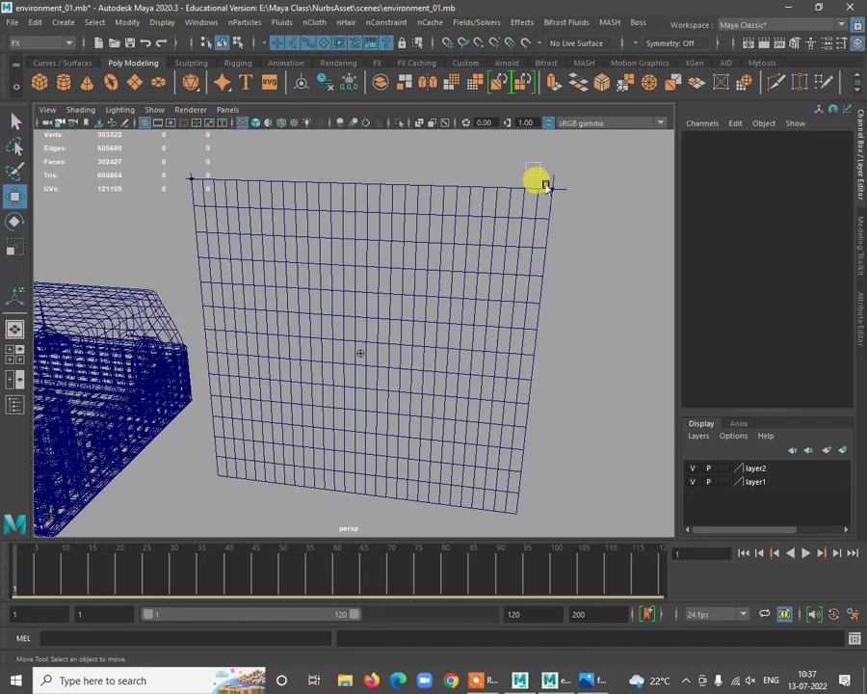
left_click_drag(546, 185, 570, 206)
left_click(475, 250, "ctrl")
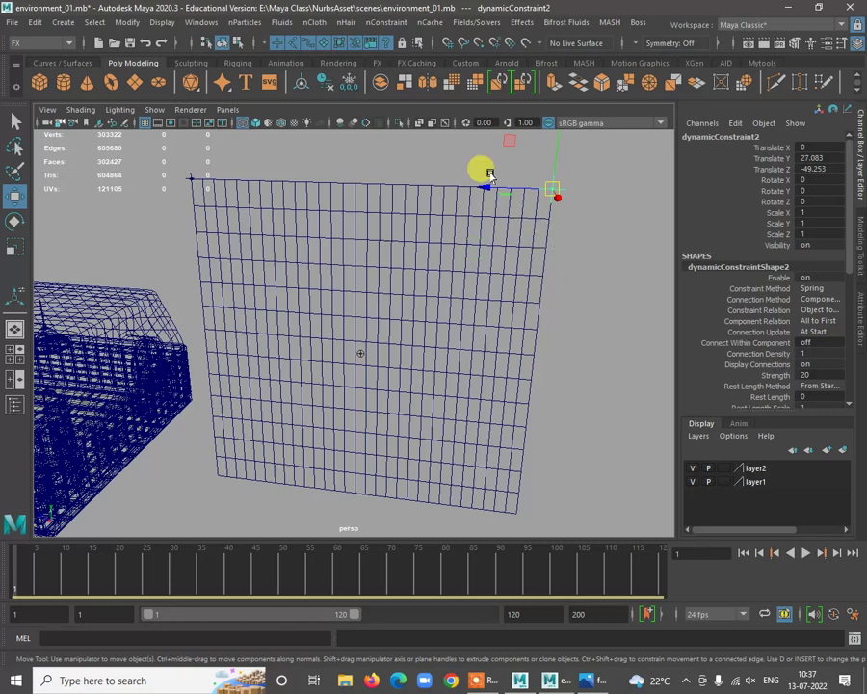
left_click_drag(489, 174, 388, 205)
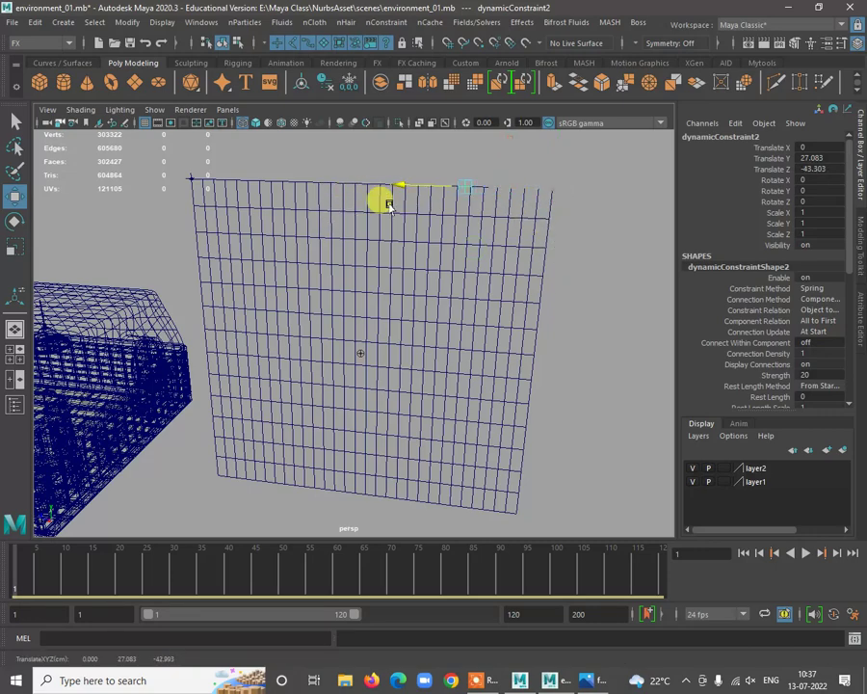
key("ctrl+z")
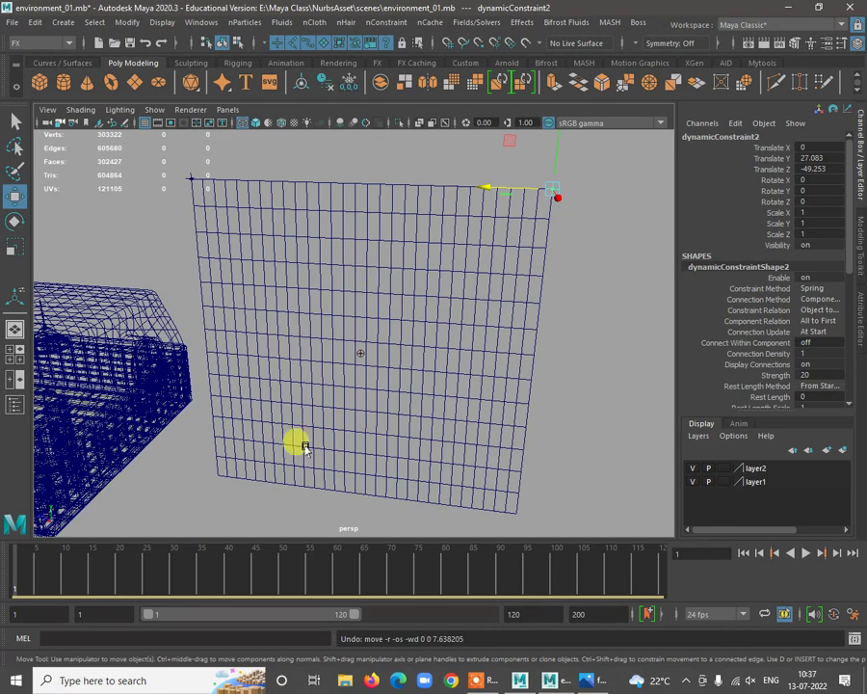
Key the second corner constraint at frame 1 and, slid along the upper edge to Translate Z -27.196, at frame 35; return to frame 1
key("alt+v")
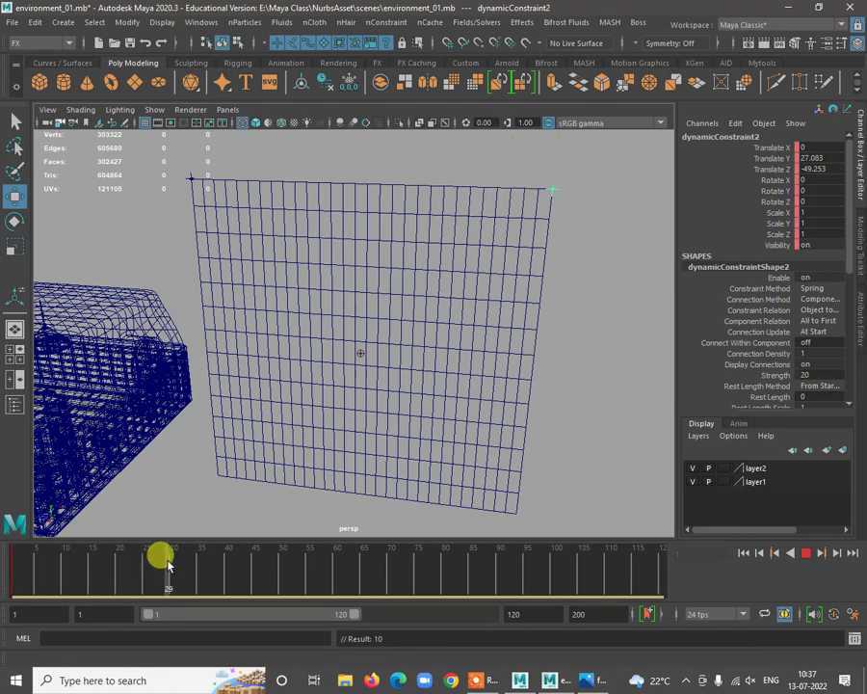
left_click_drag(167, 561, 202, 560)
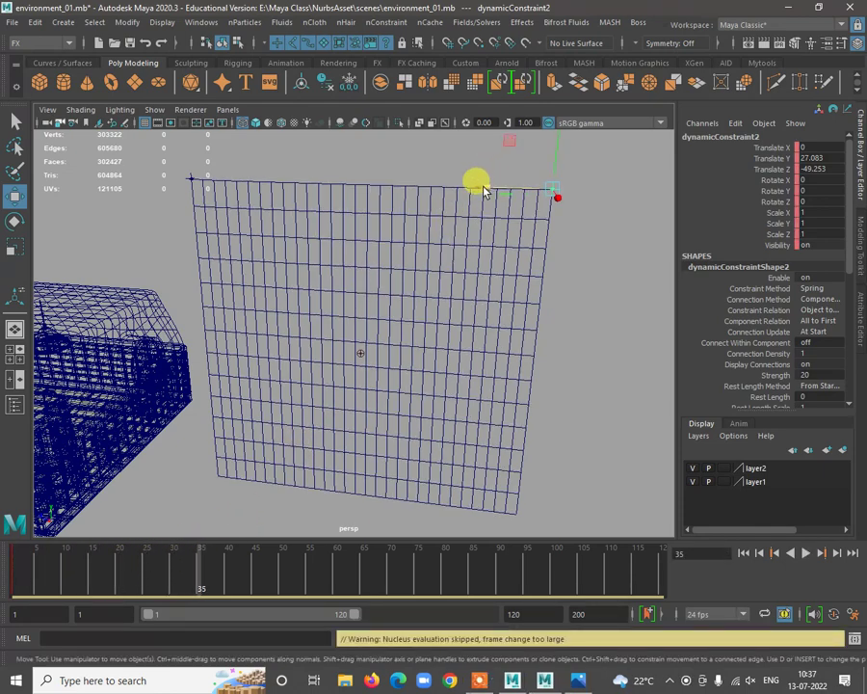
left_click_drag(484, 191, 199, 186)
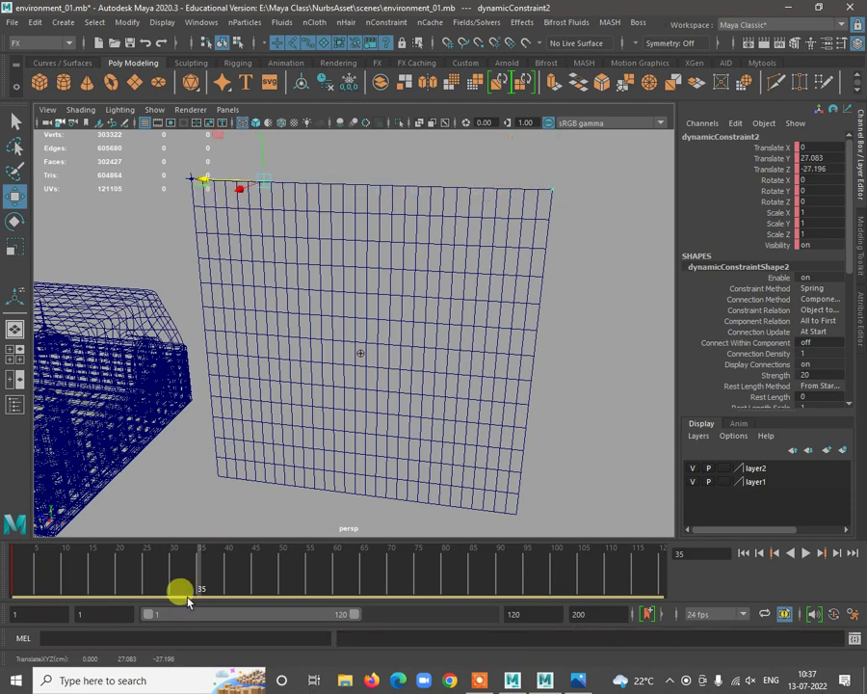
key("s")
key("alt+shift+v")
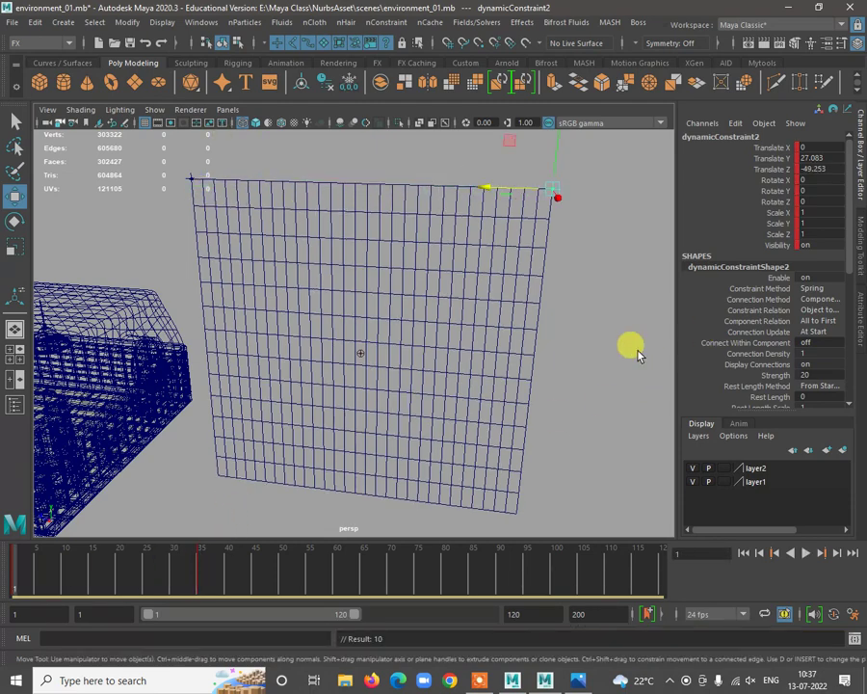
Play the cloth simulation up to frame 51 and examine the gathered folds in shaded display
left_click(593, 354)
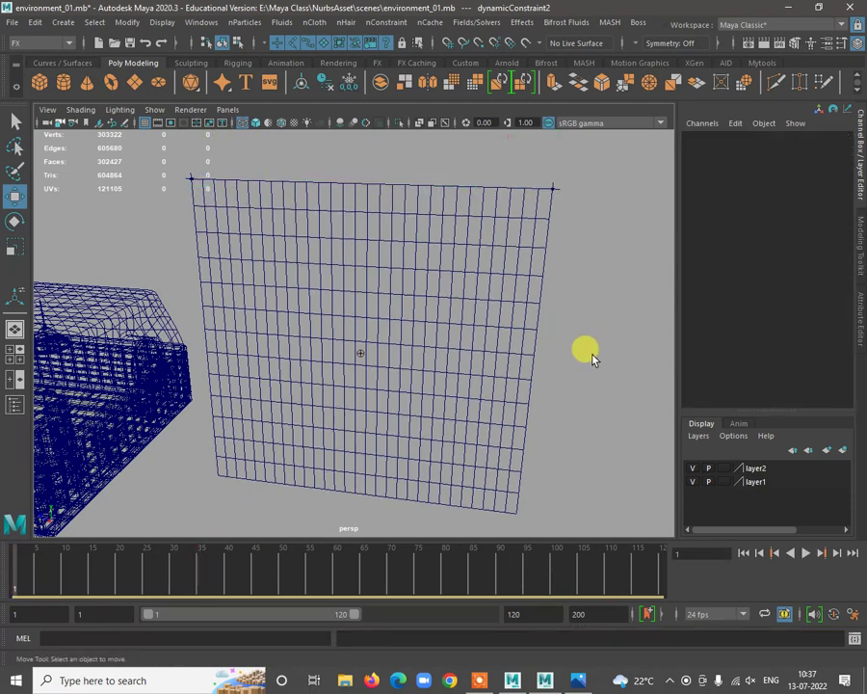
left_click_drag(594, 407, 656, 410, "alt")
left_click(806, 556)
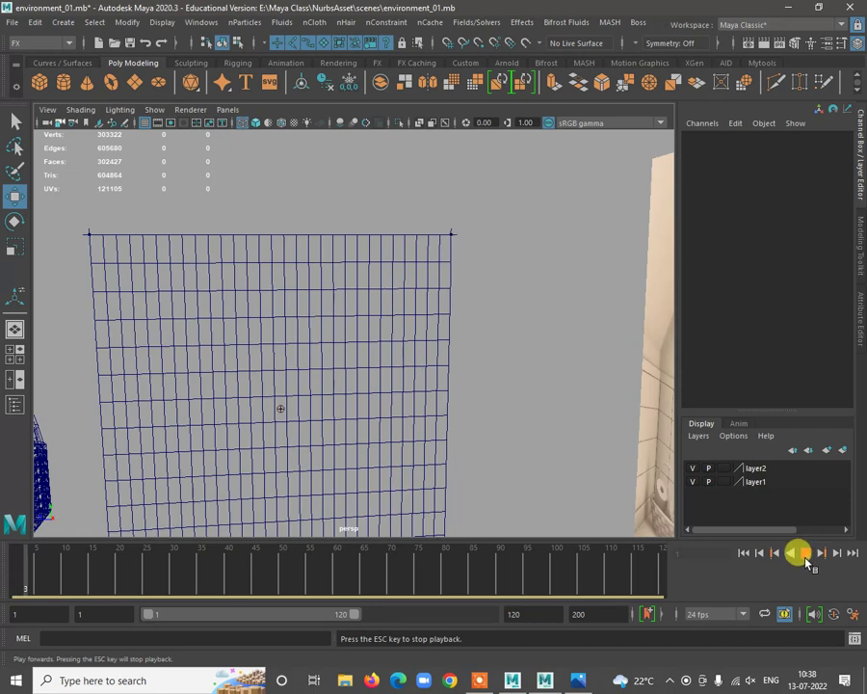
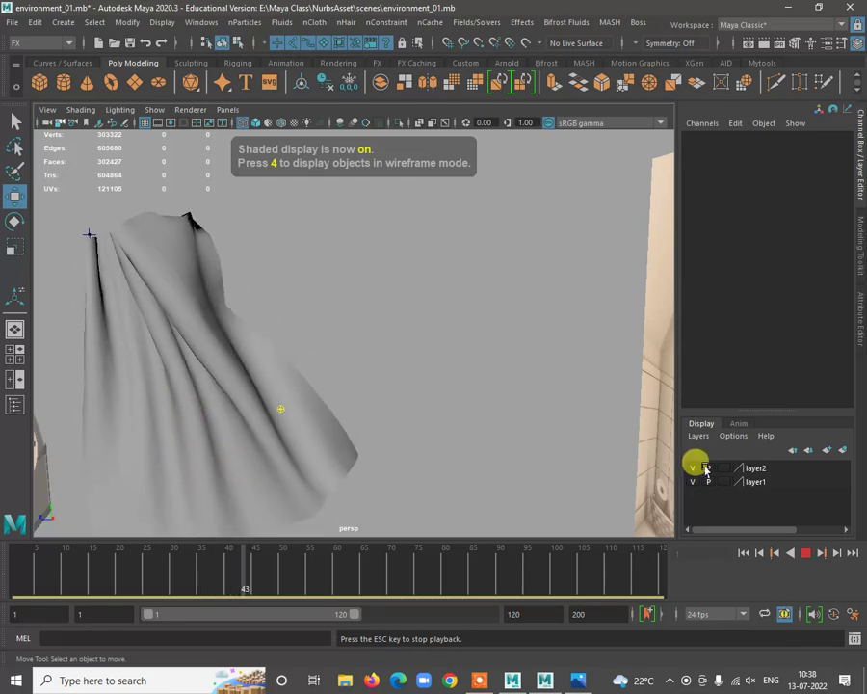
left_click(805, 554)
right_click_drag(429, 393, 171, 335, "alt")
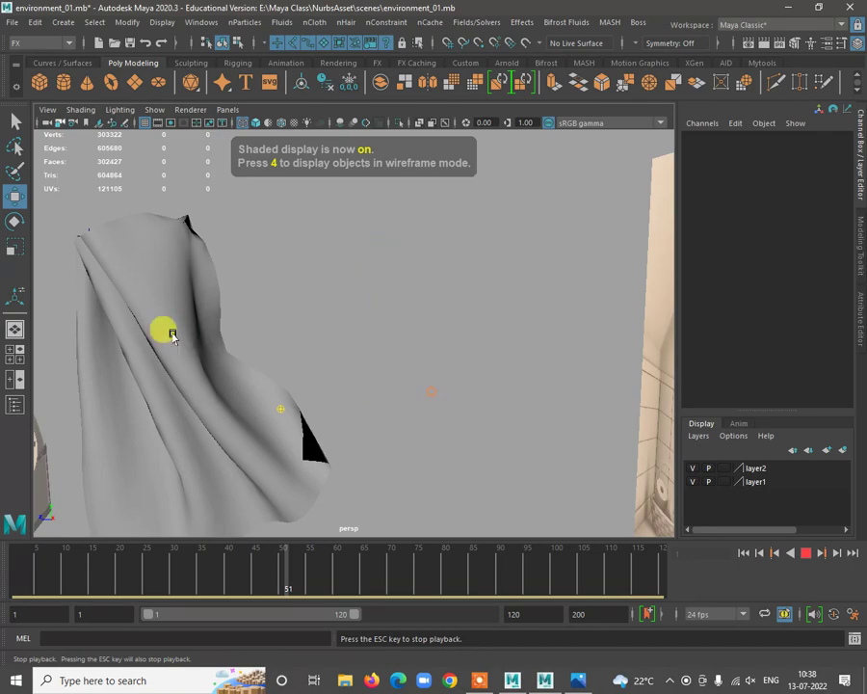
left_click_drag(205, 352, 501, 347, "alt")
Add an Air field to the cloth plane and review the field's attributes
left_click(298, 388)
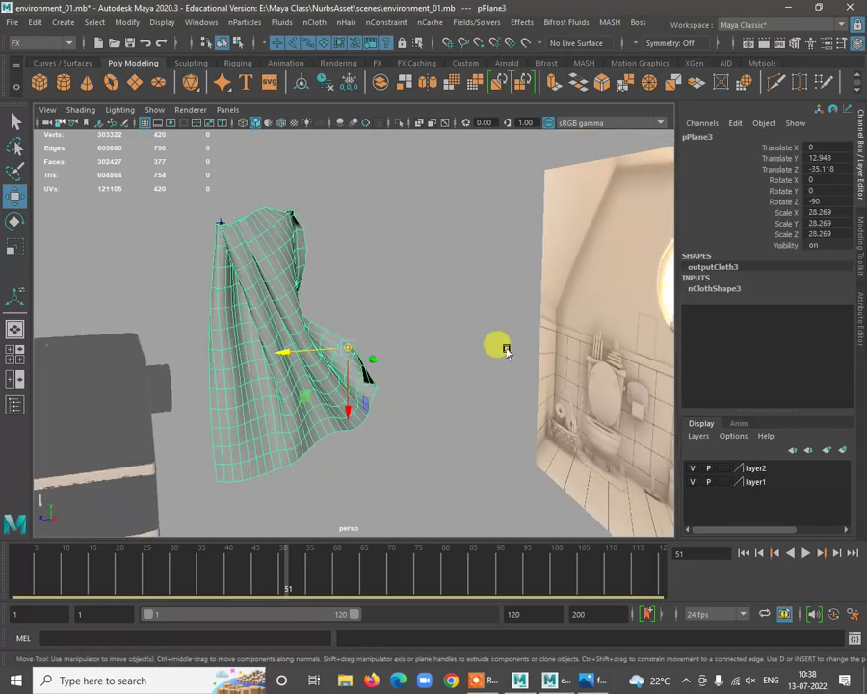
left_click(466, 22)
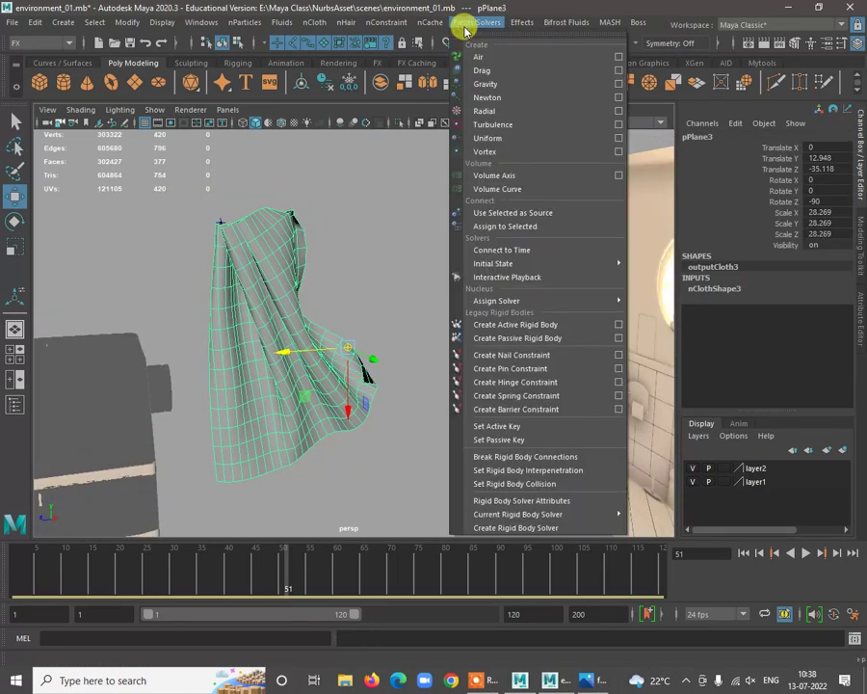
left_click(508, 62)
left_click_drag(418, 380, 462, 327, "alt")
scroll(742, 284, "down", 3)
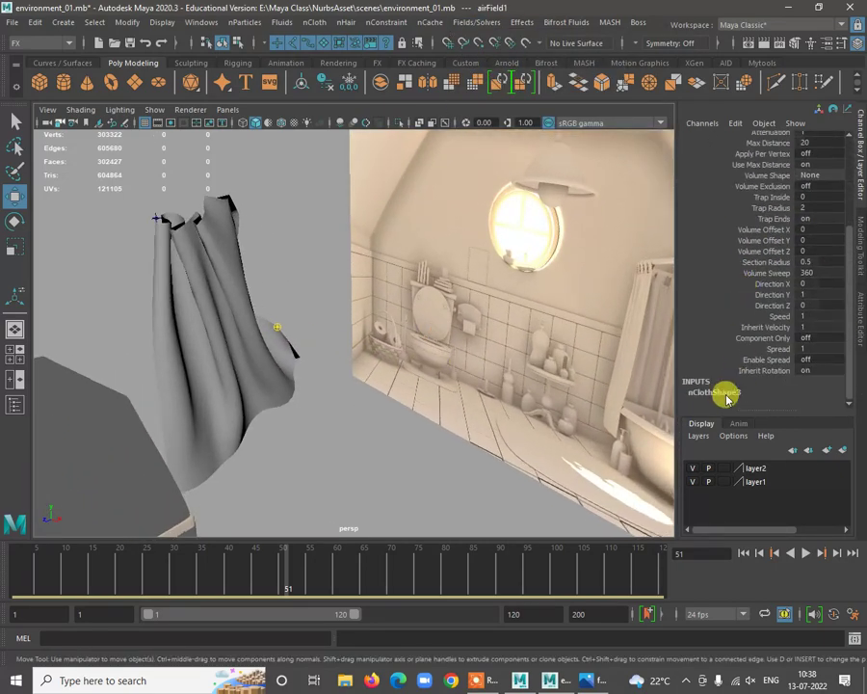
scroll(771, 236, "up", 3)
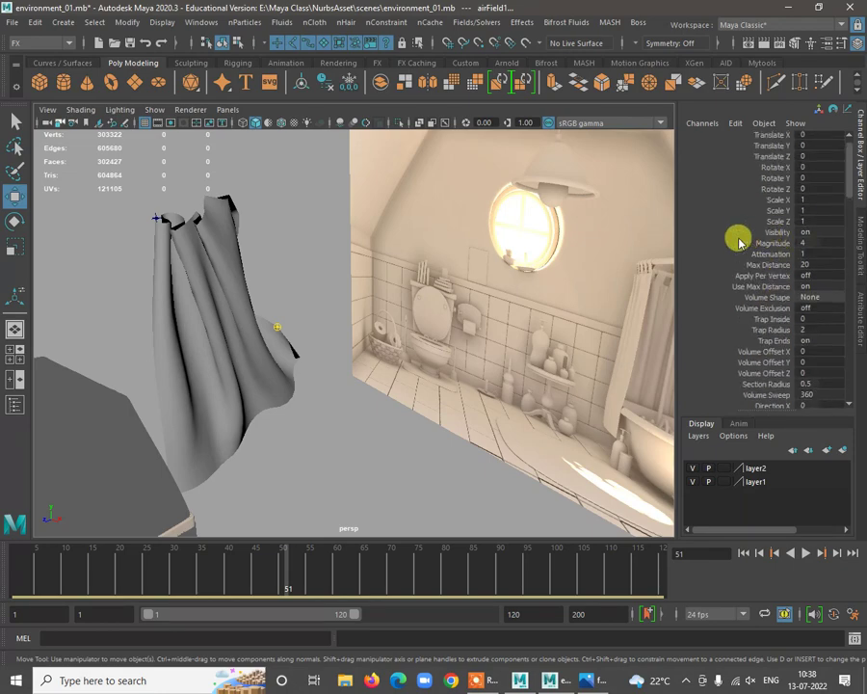
Set the Air field's Magnitude to about 31.148
key("ctrl+a")
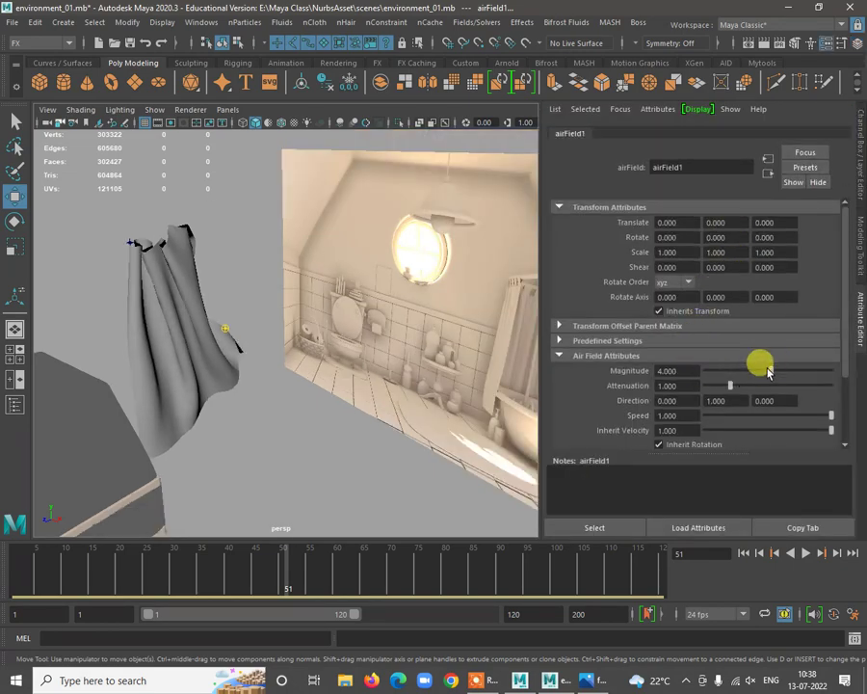
left_click_drag(464, 397, 337, 348, "alt")
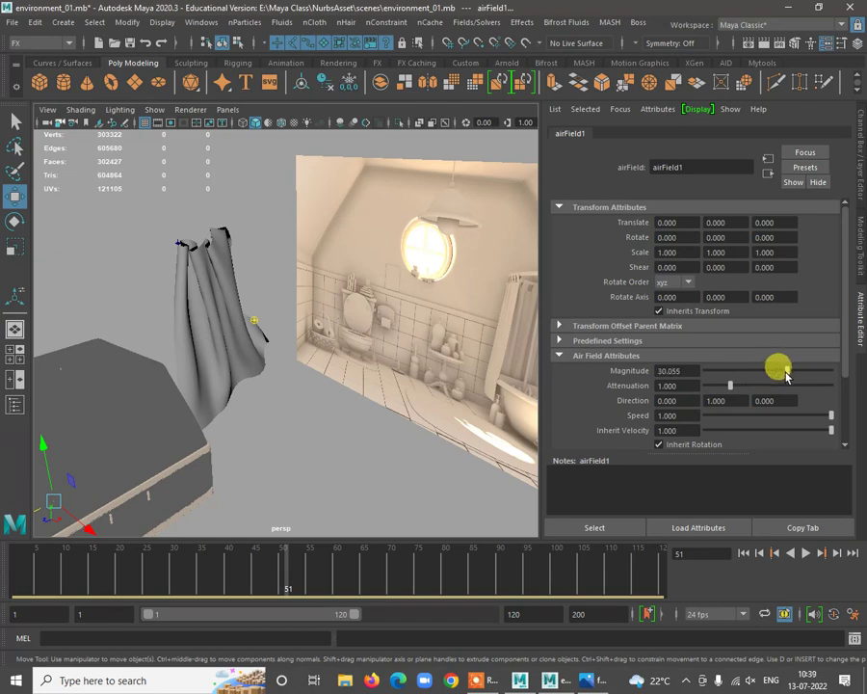
left_click_drag(786, 373, 786, 370)
Replay the simulation from frame 1 to frame 35 and examine the cloth's folds from several angles
left_click(743, 552)
left_click(805, 552)
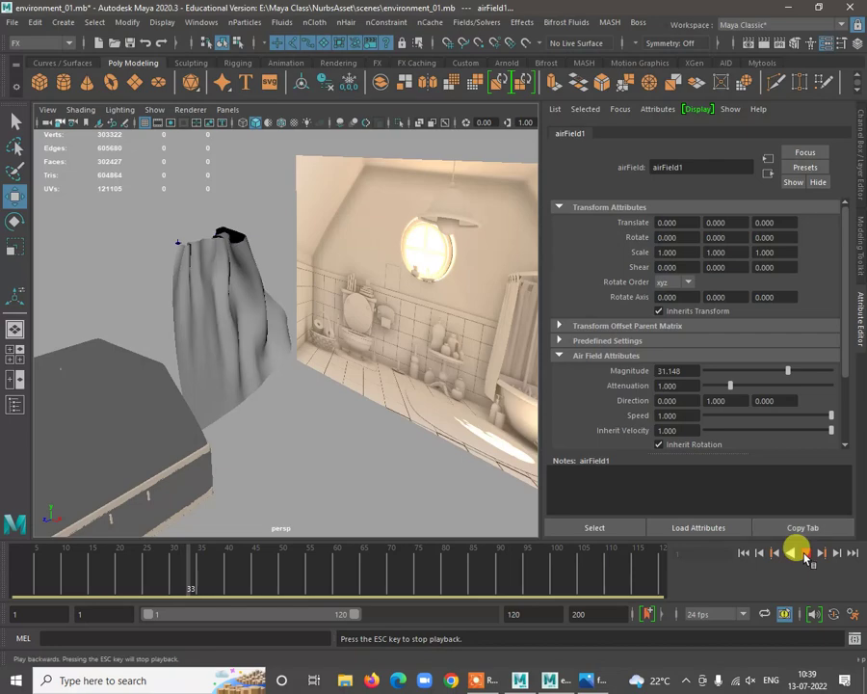
right_click_drag(223, 303, 303, 379, "alt")
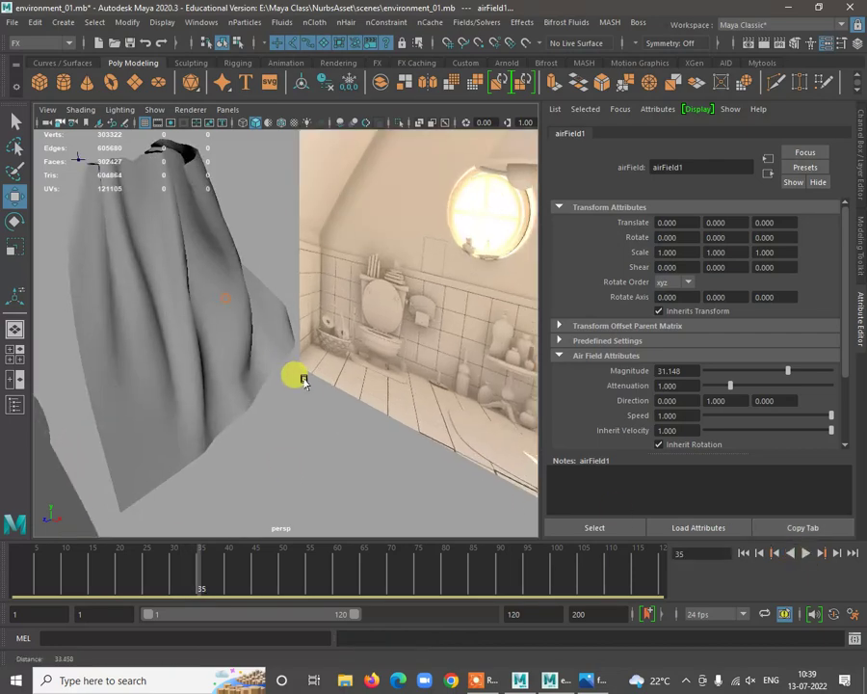
left_click_drag(207, 366, 327, 373, "alt")
right_click_drag(328, 374, 270, 394, "alt")
left_click_drag(271, 394, 194, 354, "alt")
Add a second Air field to the cloth plane and set its Magnitude to 100
left_click(194, 355)
left_click_drag(242, 300, 246, 362, "alt")
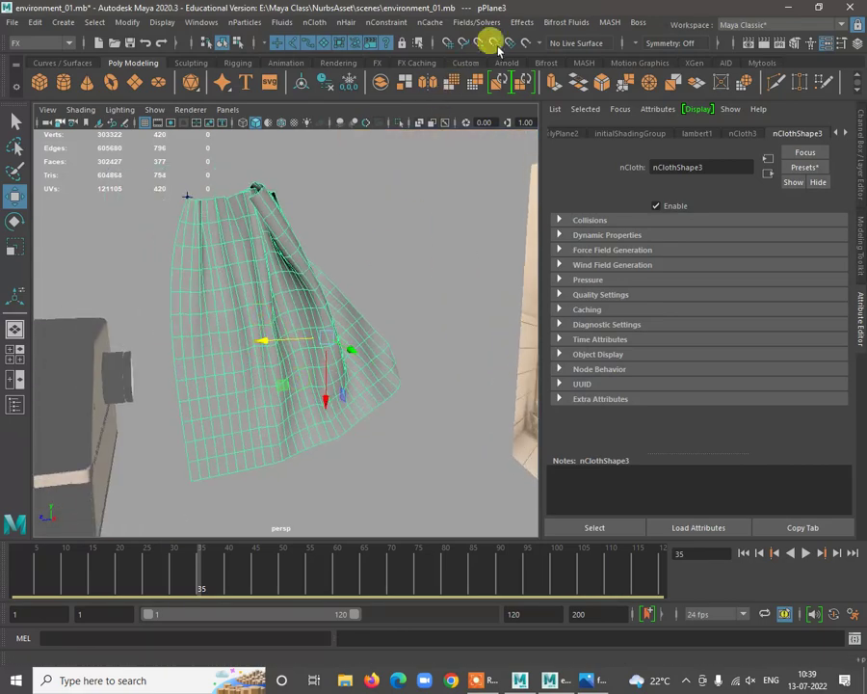
left_click(477, 21)
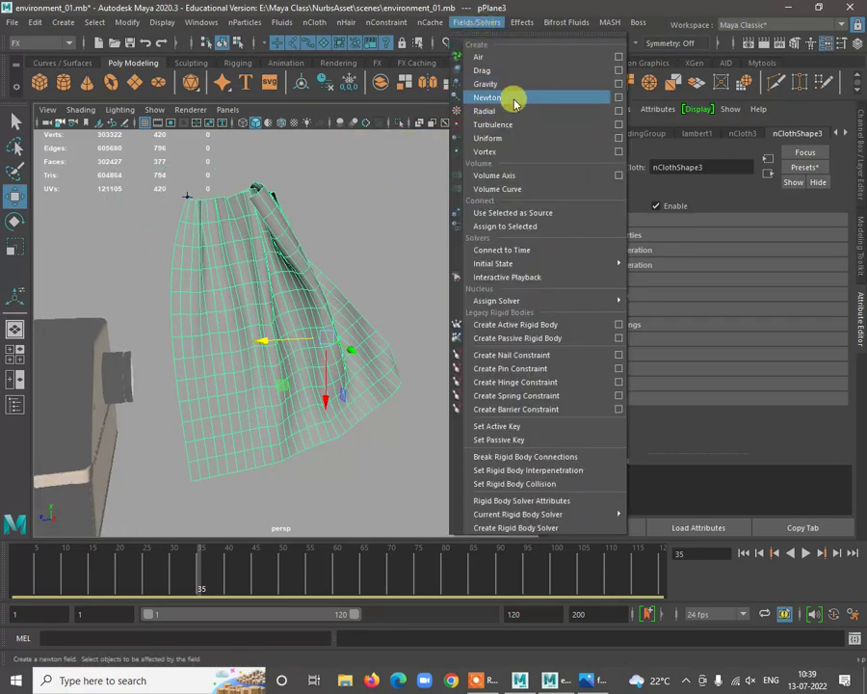
left_click(509, 56)
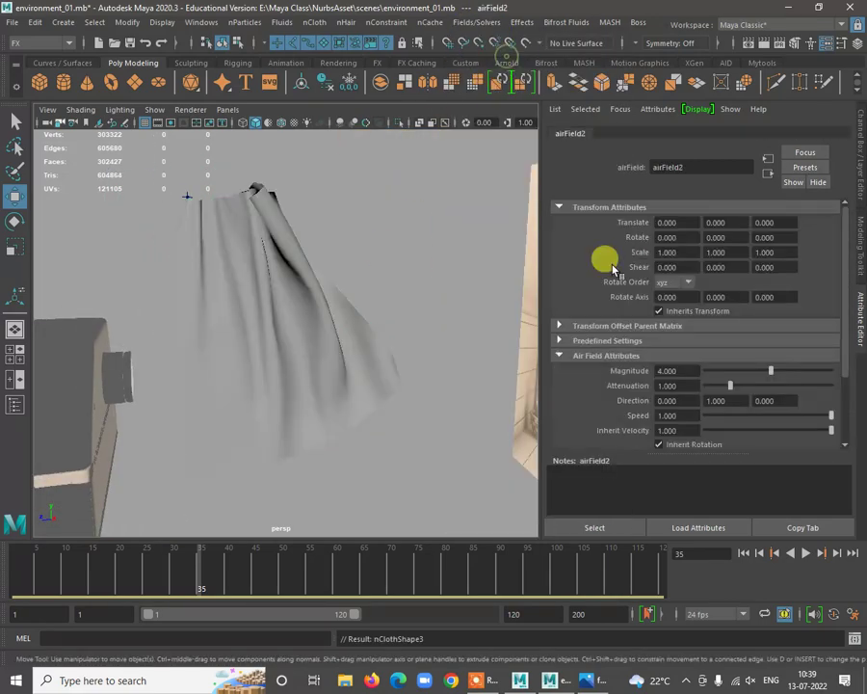
left_click(685, 370)
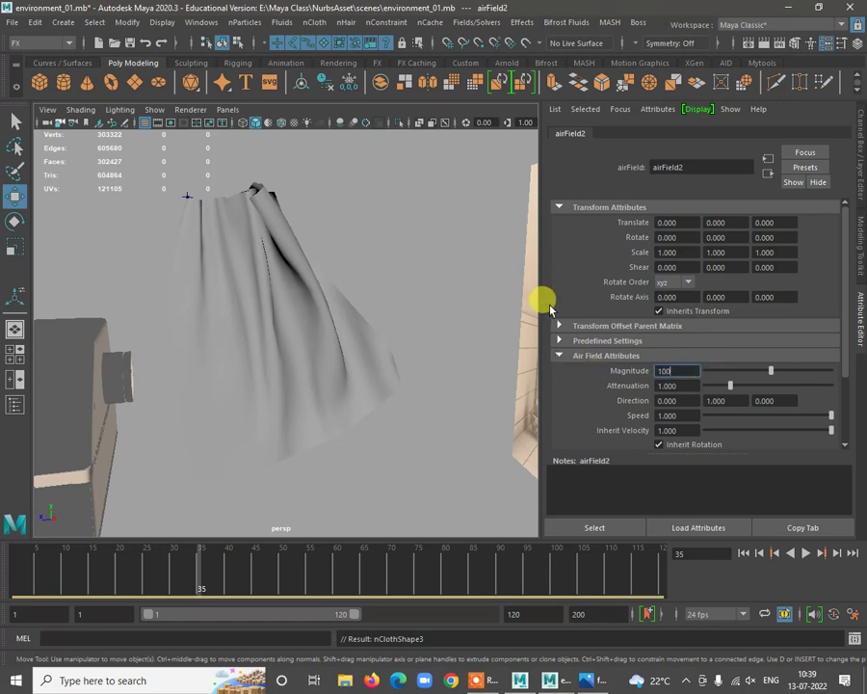
Play the simulation from frame 1 to frame 49 and examine the cloth's gathered folds up close and from several angles
left_click(742, 552)
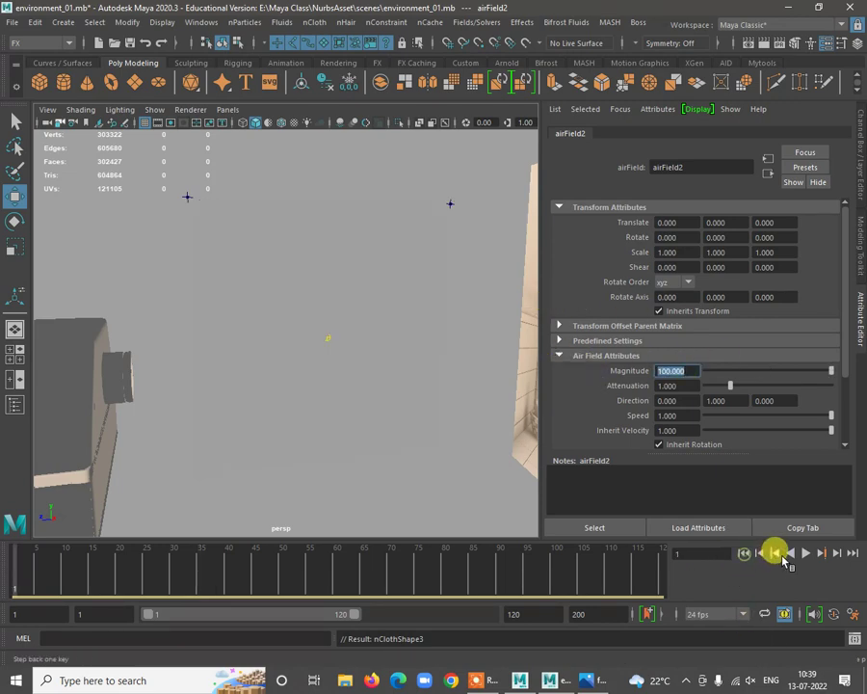
left_click(807, 553)
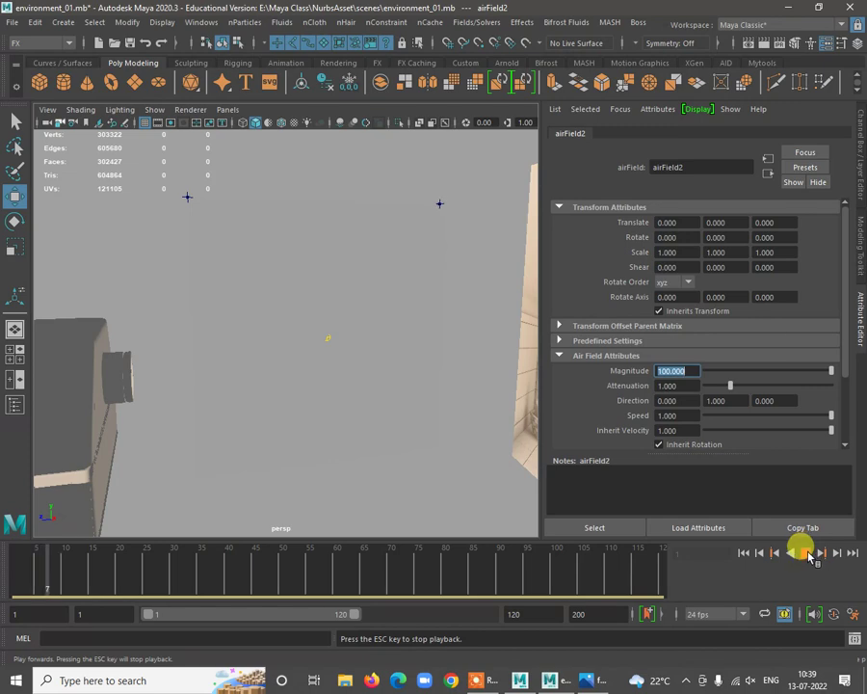
scroll(313, 367, "down", 8)
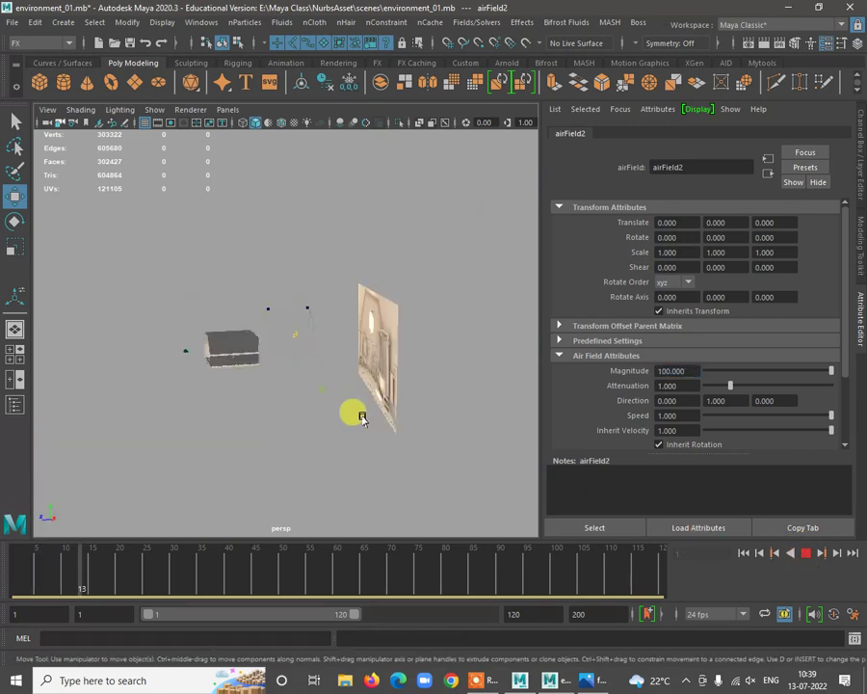
left_click_drag(232, 301, 313, 366, "alt")
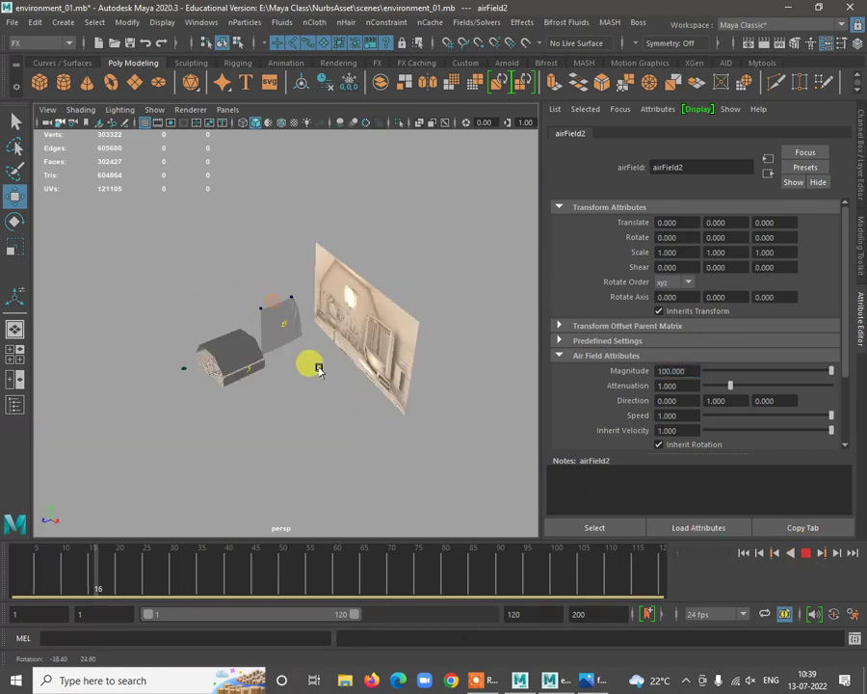
scroll(277, 350, "up", 2)
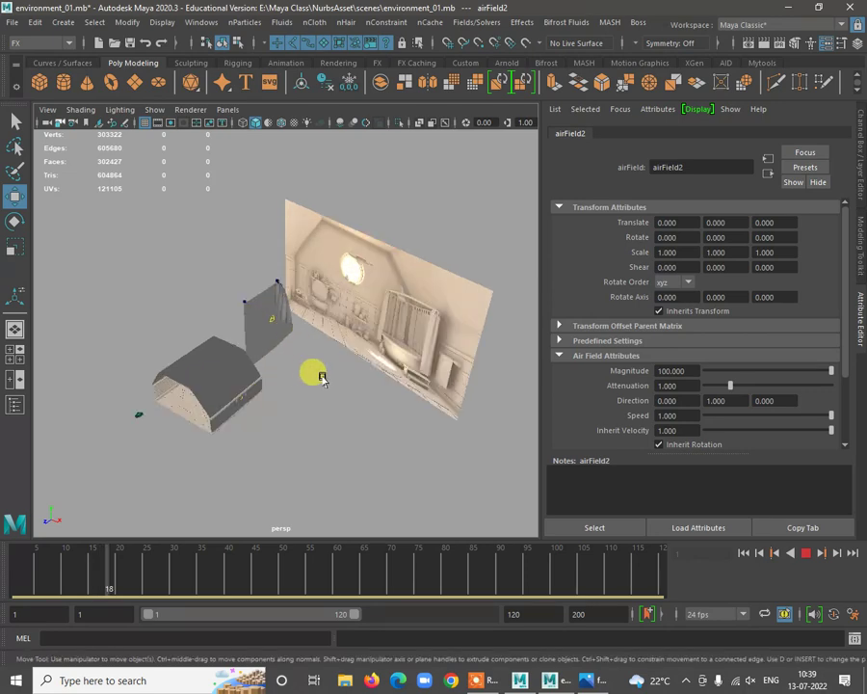
scroll(318, 380, "up", 2)
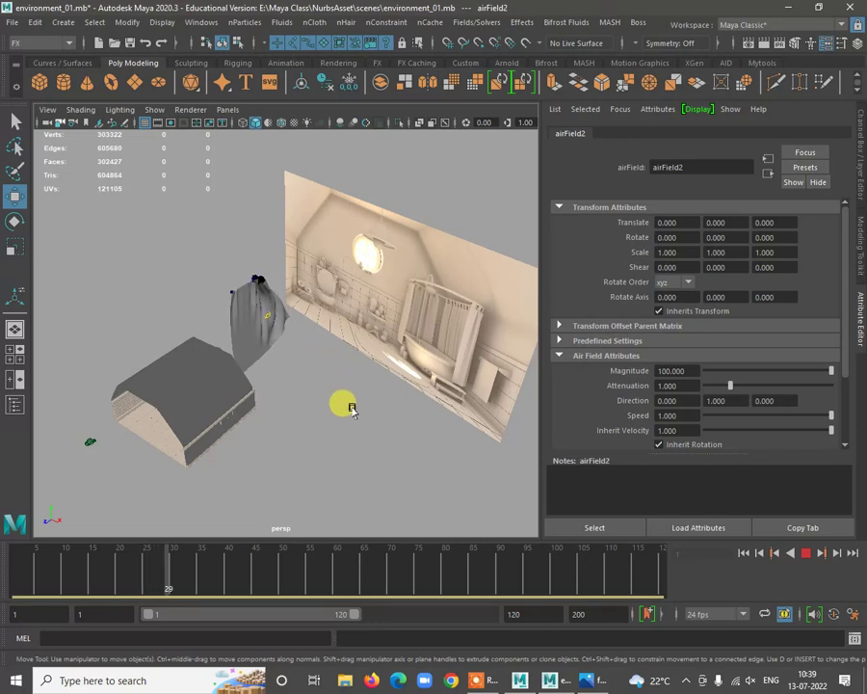
left_click_drag(343, 403, 358, 429, "alt")
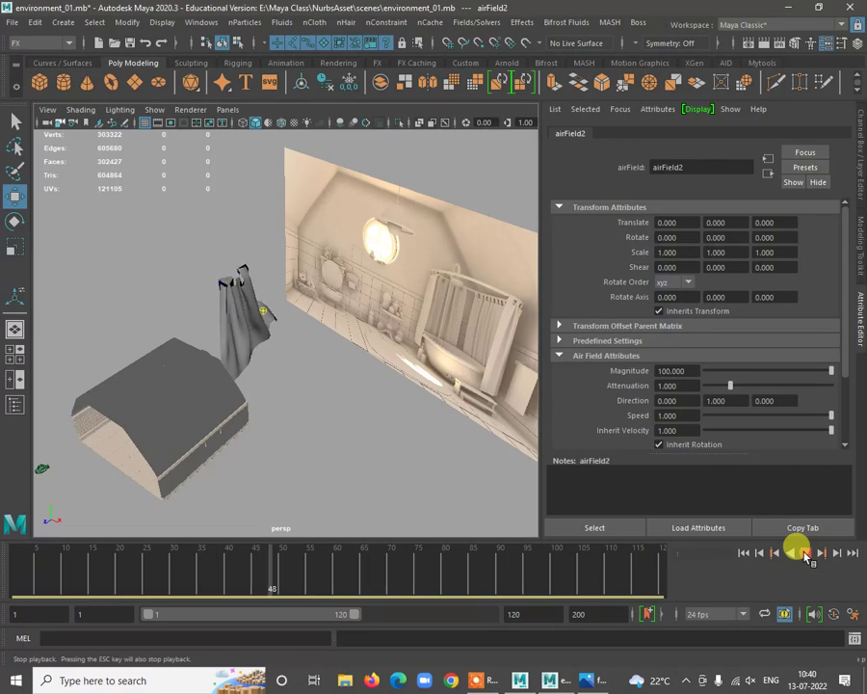
left_click_drag(293, 301, 320, 337, "alt")
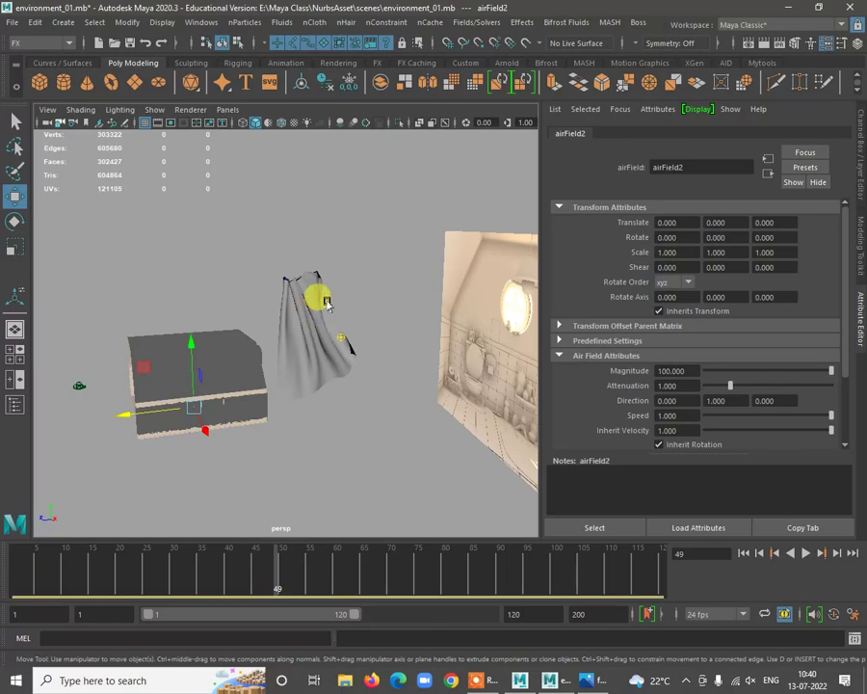
right_click_drag(337, 302, 385, 412, "alt")
left_click_drag(405, 414, 329, 399, "alt")
right_click_drag(408, 431, 401, 399, "alt")
left_click_drag(403, 400, 191, 288, "alt")
left_click(234, 384)
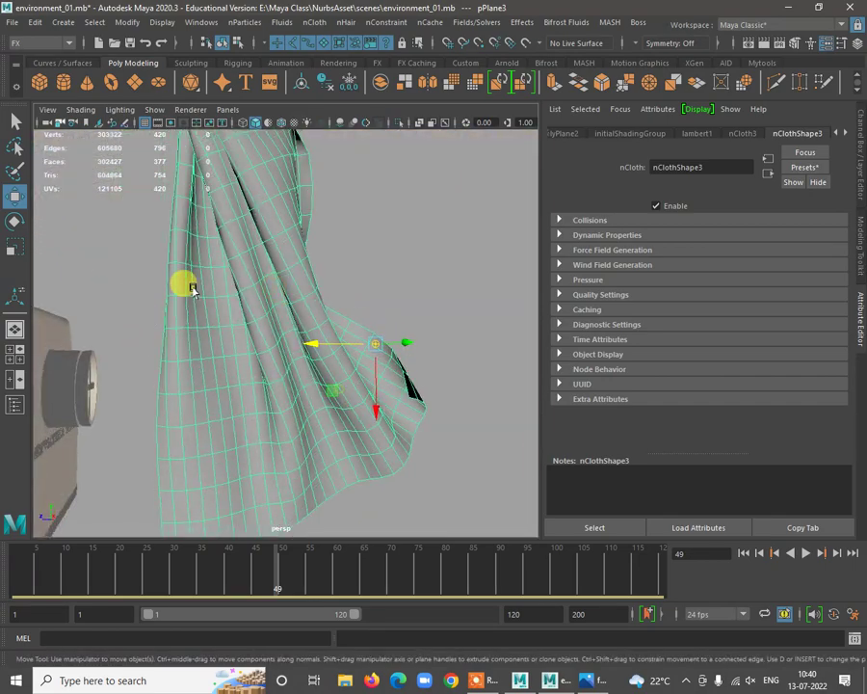
middle_click_drag(191, 288, 231, 352, "alt")
Delete the keyframes between frames 1 and 43 on the corner constraint nearest the reference image
key("alt+shift+v")
left_click_drag(313, 404, 423, 275, "alt")
left_click(404, 250)
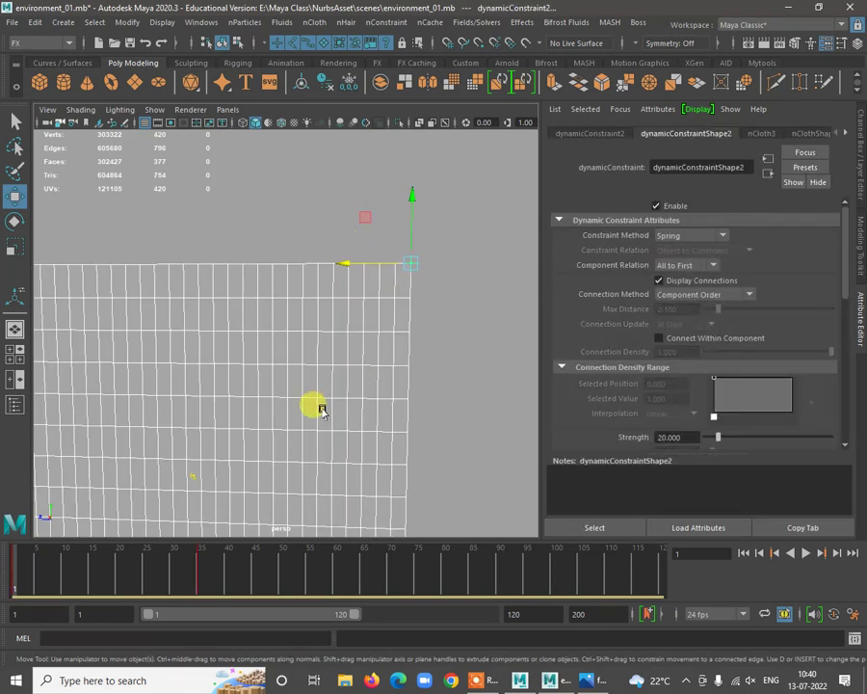
left_click(408, 412, "ctrl")
left_click_drag(241, 578, 13, 578, "shift")
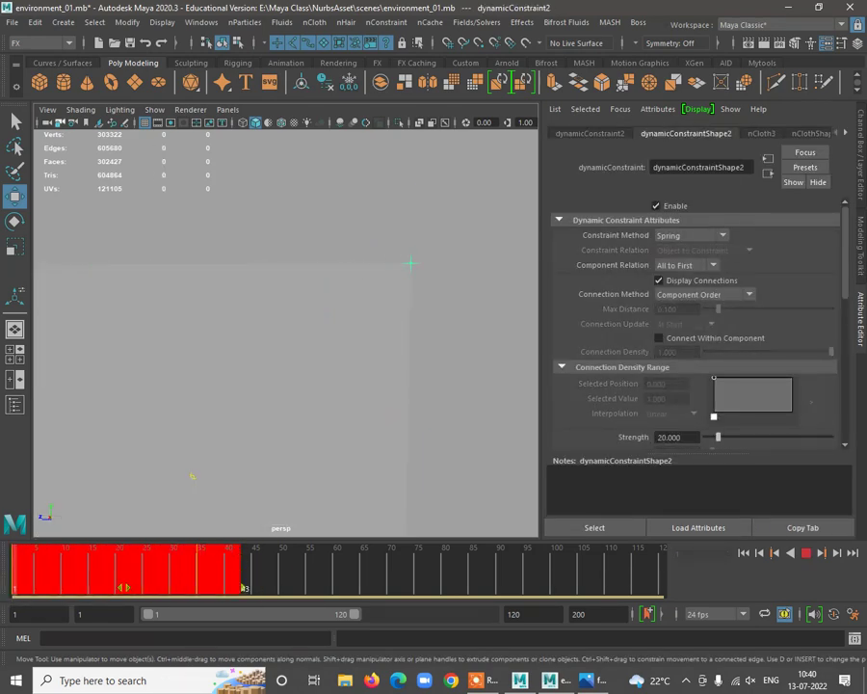
right_click_drag(189, 558, 234, 352)
left_click_drag(478, 369, 290, 381, "alt")
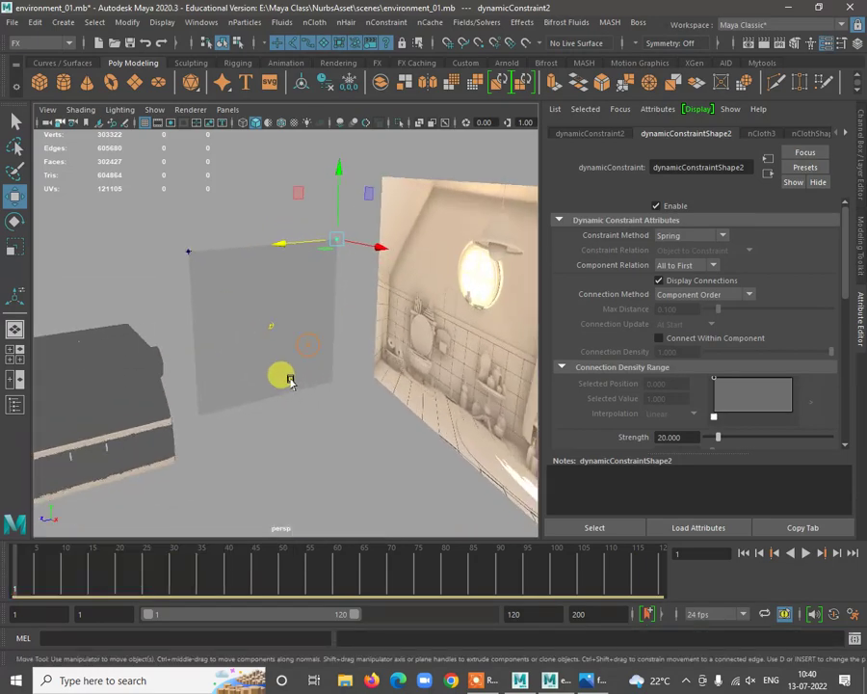
Play the simulation from frame 1 to frame 18 and examine how the cloth hangs without the constraint animation
left_click(290, 380)
left_click(805, 553)
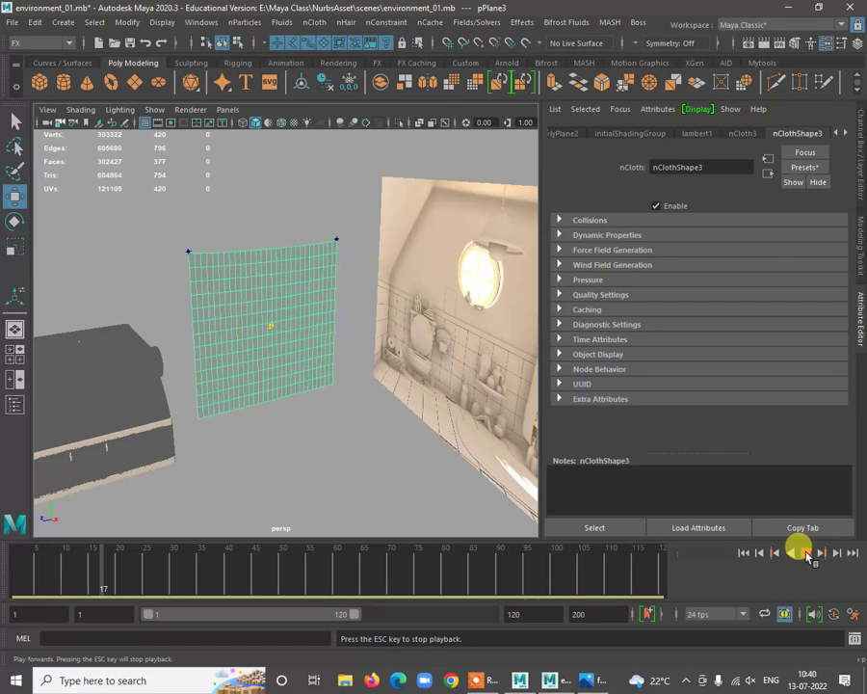
key("w")
key("f")
key("Escape")
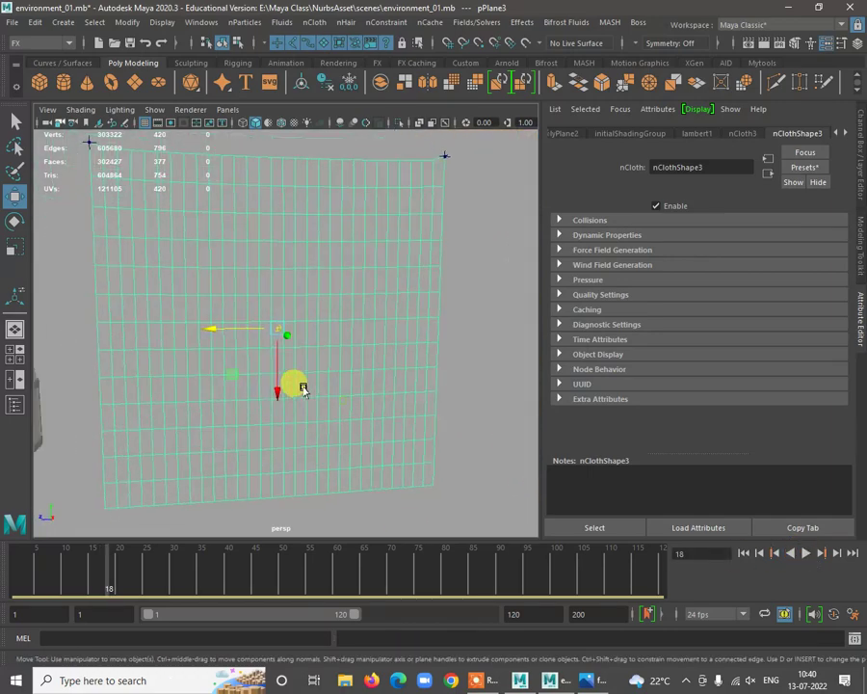
left_click_drag(302, 388, 376, 337, "alt")
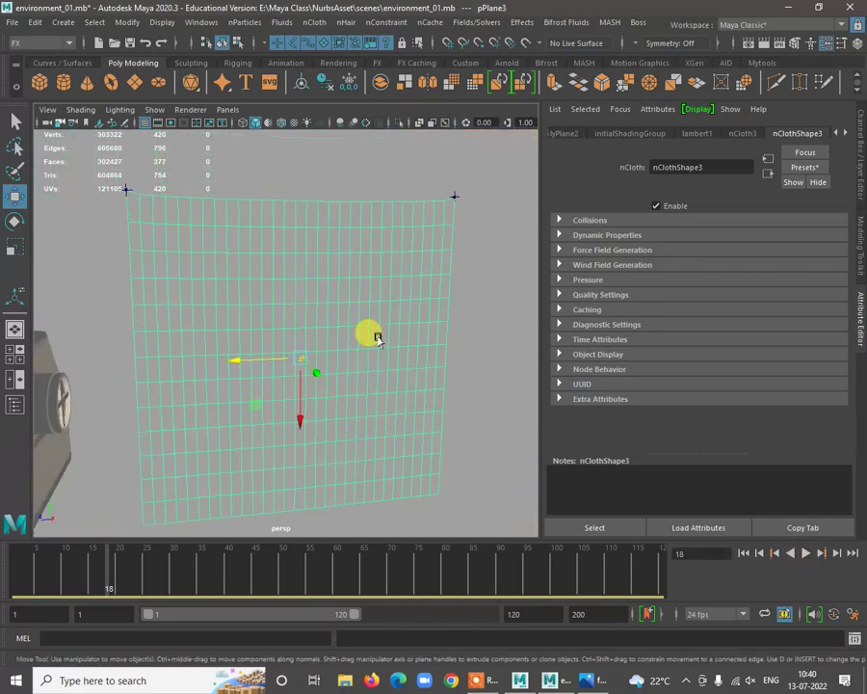
left_click(429, 22)
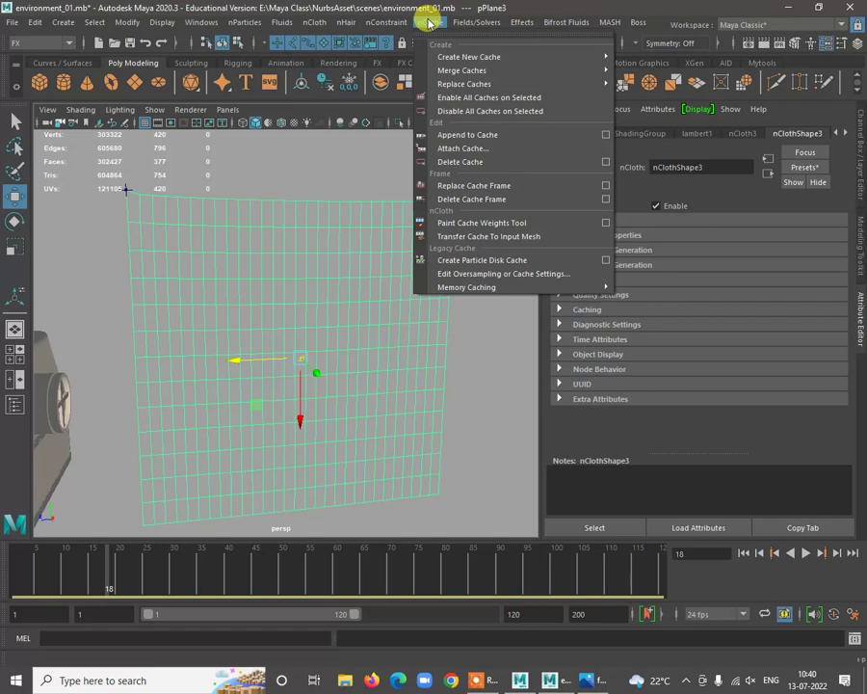
mouse_move(459, 59)
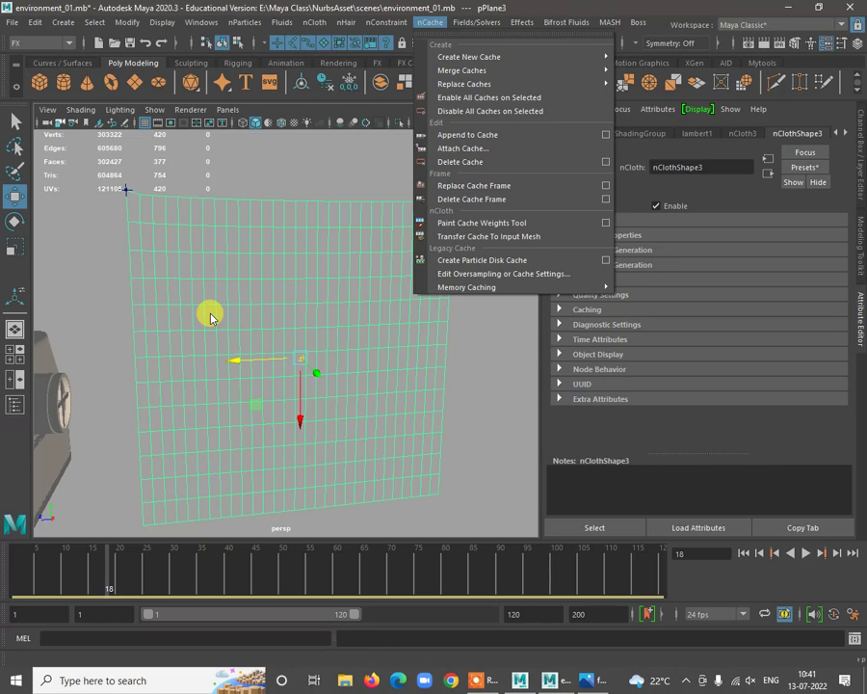
mouse_move(495, 56)
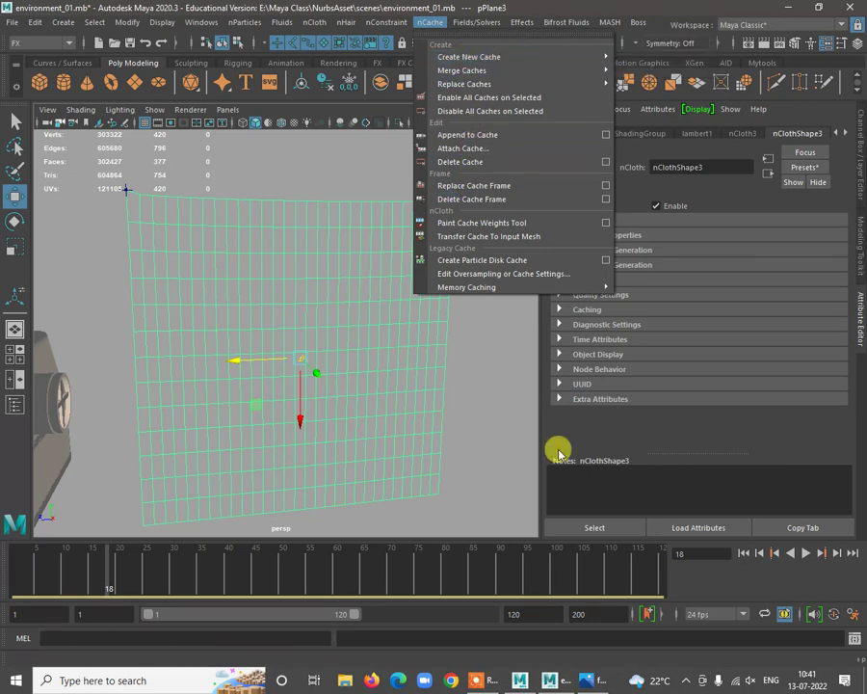
left_click(480, 417)
left_click(448, 222)
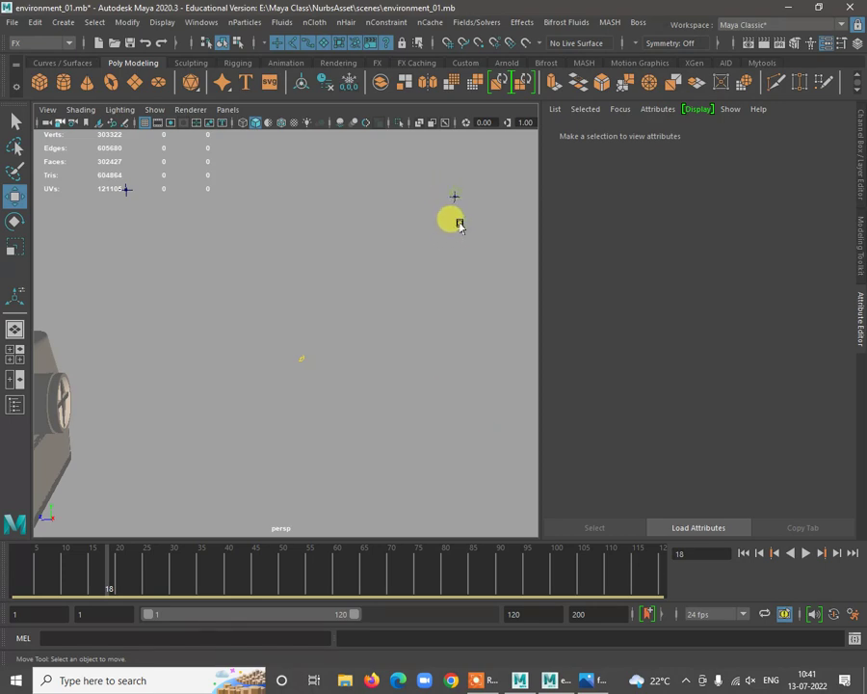
Key the corner constraint nearest the reference image in its original position at frame 1
left_click_drag(446, 165, 470, 210)
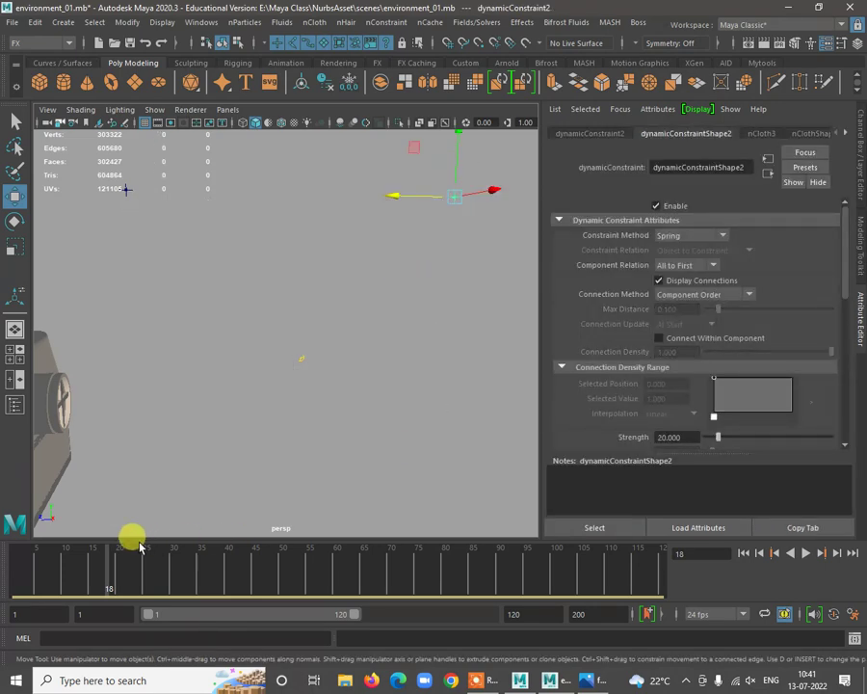
left_click_drag(73, 576, 14, 580)
left_click_drag(300, 347, 334, 320, "alt")
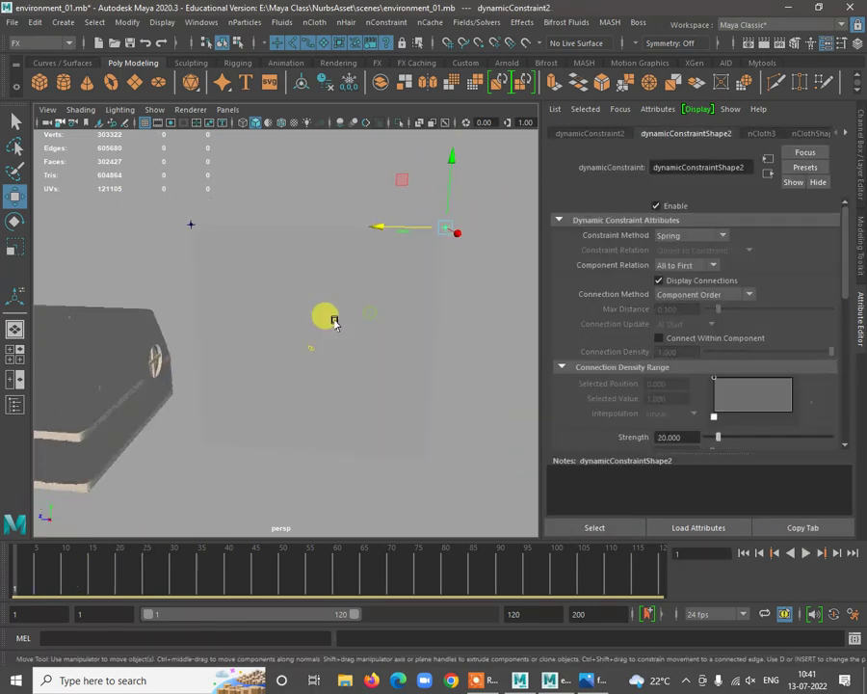
key("s")
At frame 30, move the corner constraint horizontally toward the opposite upper corner and key its position
left_click_drag(56, 573, 173, 583)
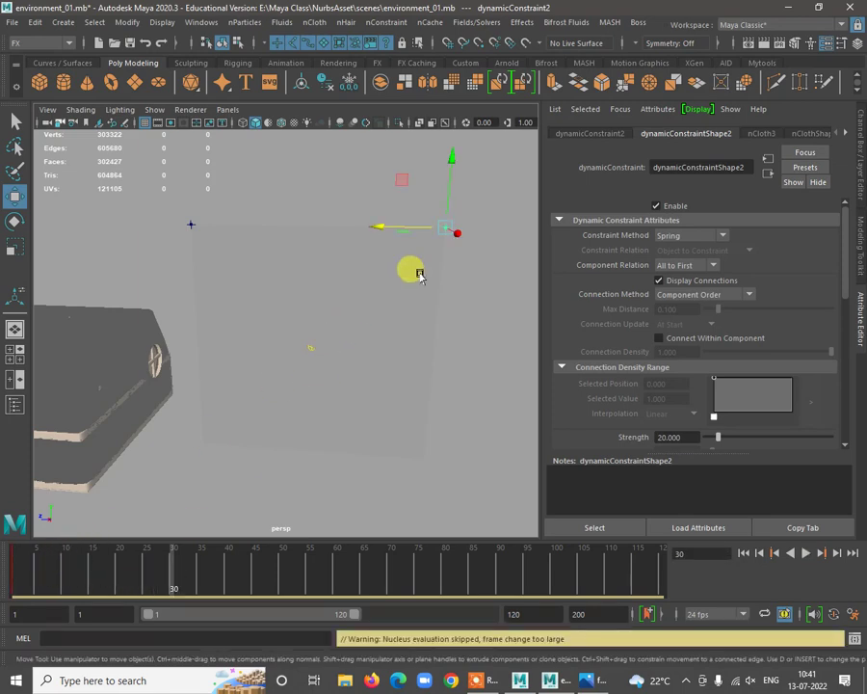
left_click_drag(379, 229, 191, 230)
key("s")
Play the simulation from frame 1 to frame 31 and check the gathered cloth in wireframe display
left_click_drag(169, 575, 14, 575)
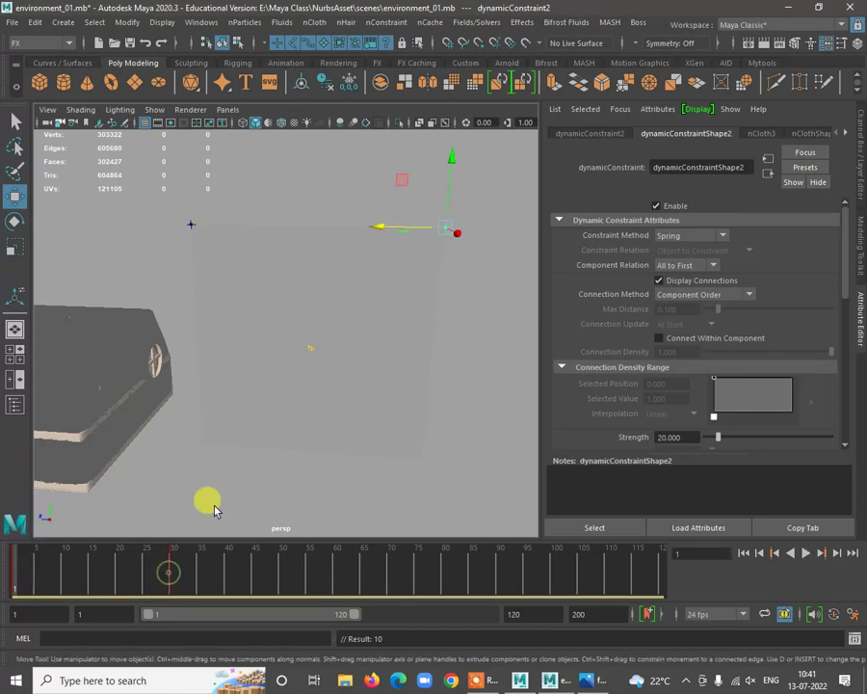
left_click_drag(447, 458, 520, 474, "alt")
left_click(805, 555)
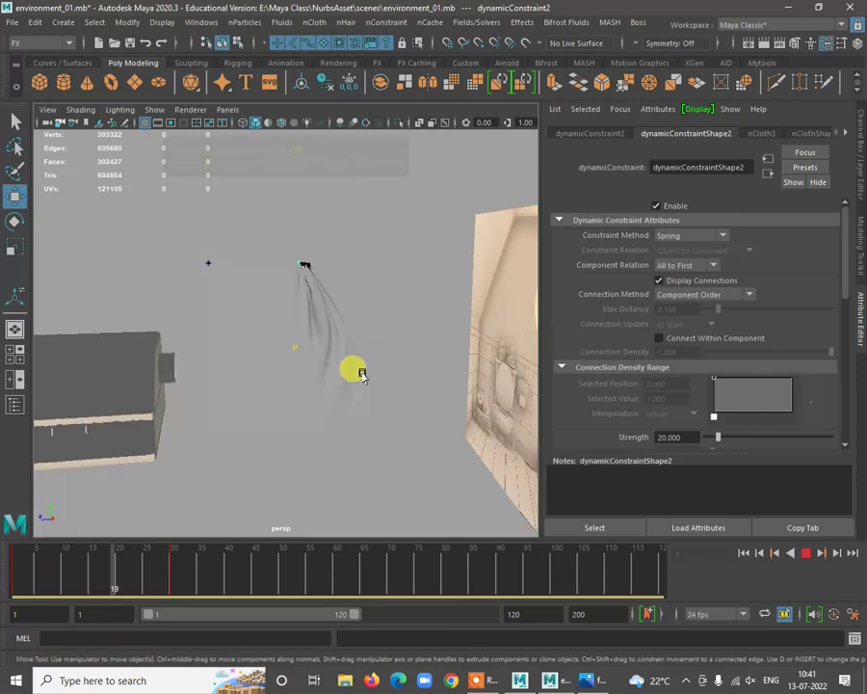
key("4")
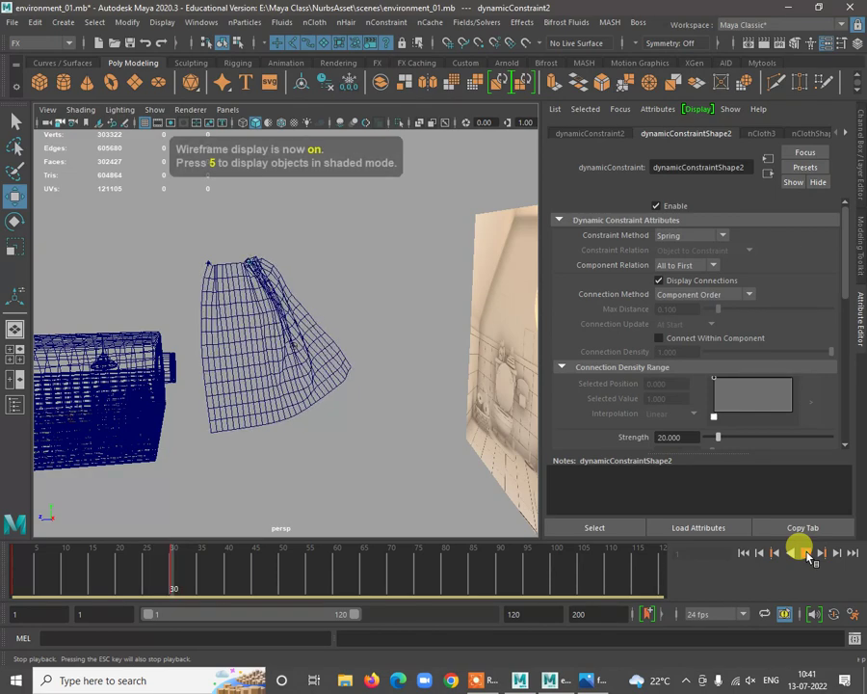
key("Escape")
Create a new nObject cache for the cloth plane's simulation
left_click(260, 357)
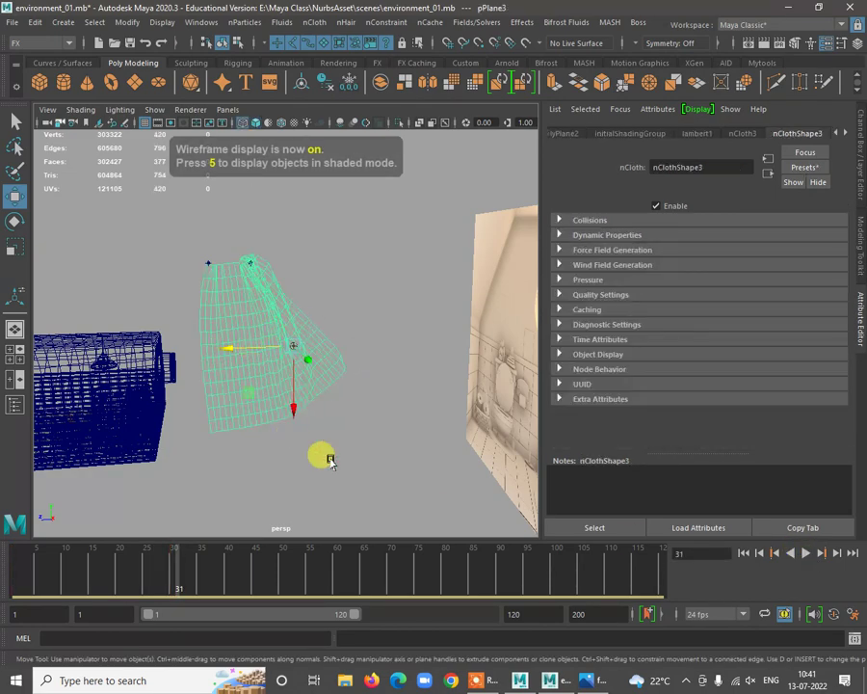
left_click(429, 21)
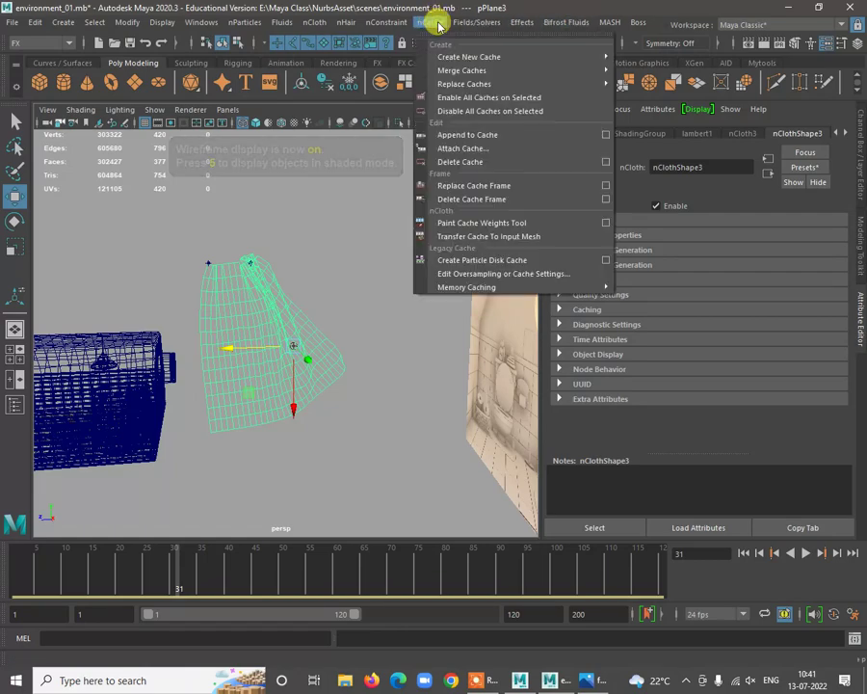
mouse_move(449, 59)
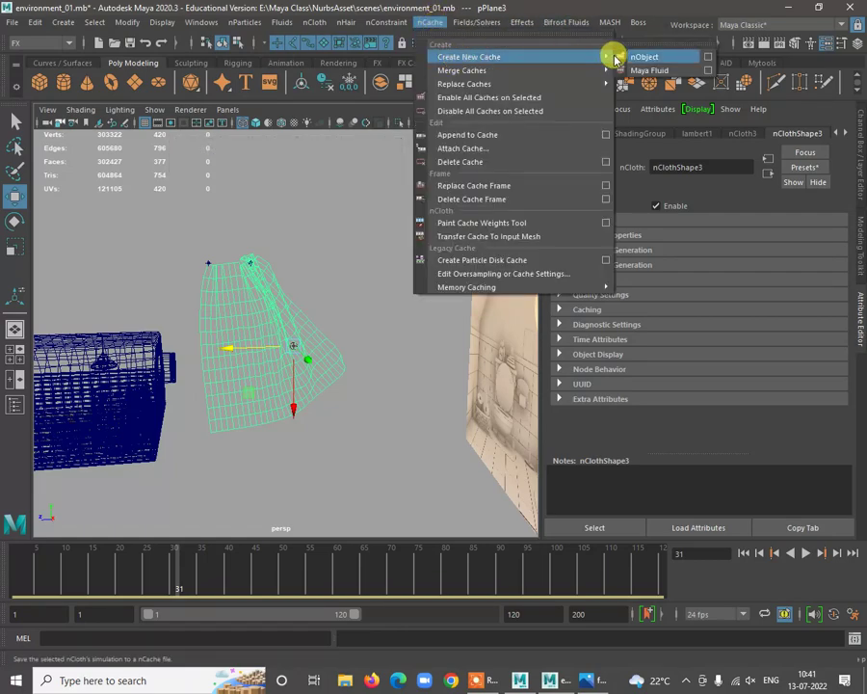
left_click(664, 61)
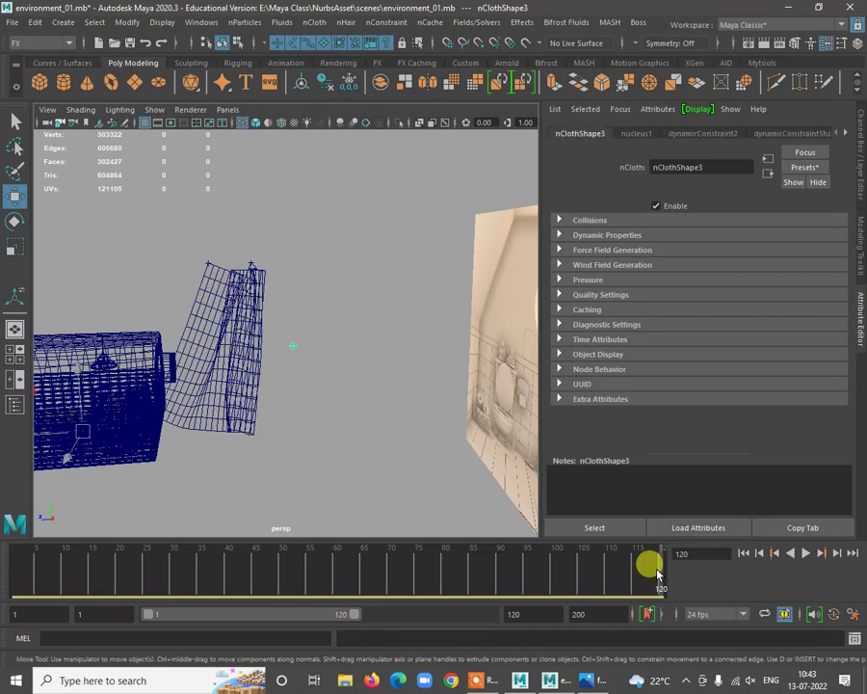
Clear the selection and scrub back through the cached cloth animation from frame 120 in shaded display
left_click(356, 329)
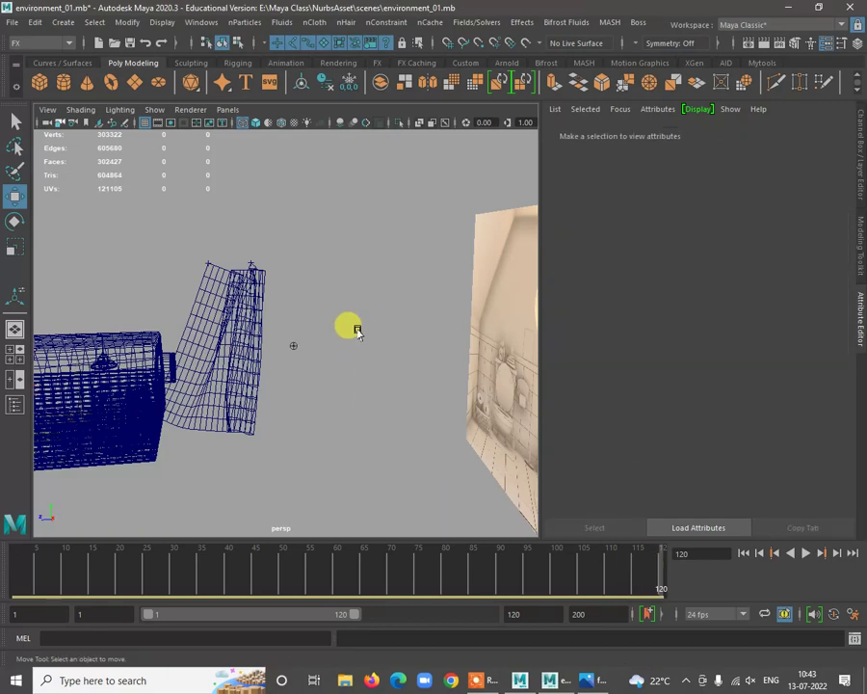
key("5")
left_click_drag(632, 576, 160, 541)
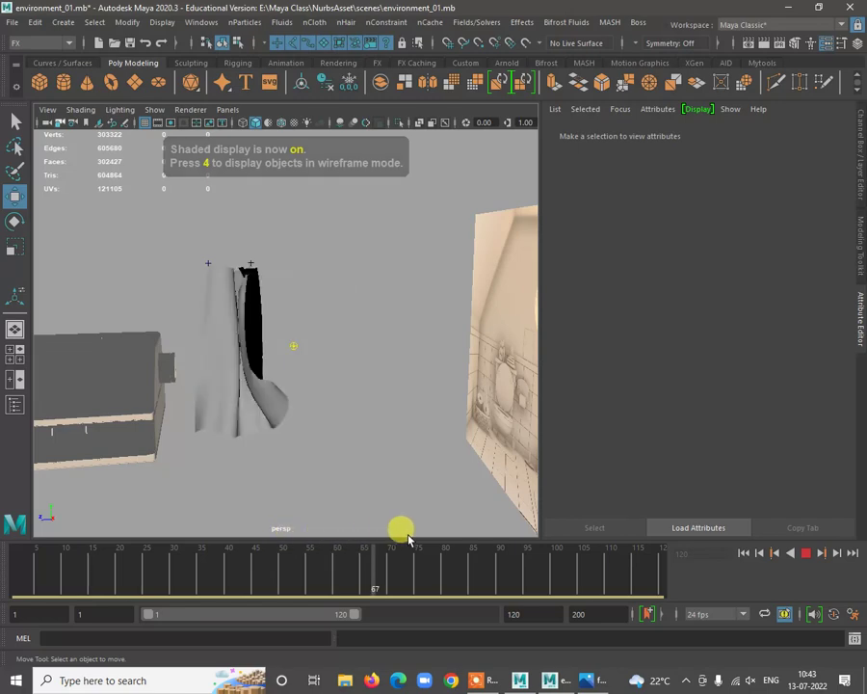
Scrub the cached animation back to frame 1 and play it to frame 20 from different viewing angles
left_click_drag(501, 549, 13, 564)
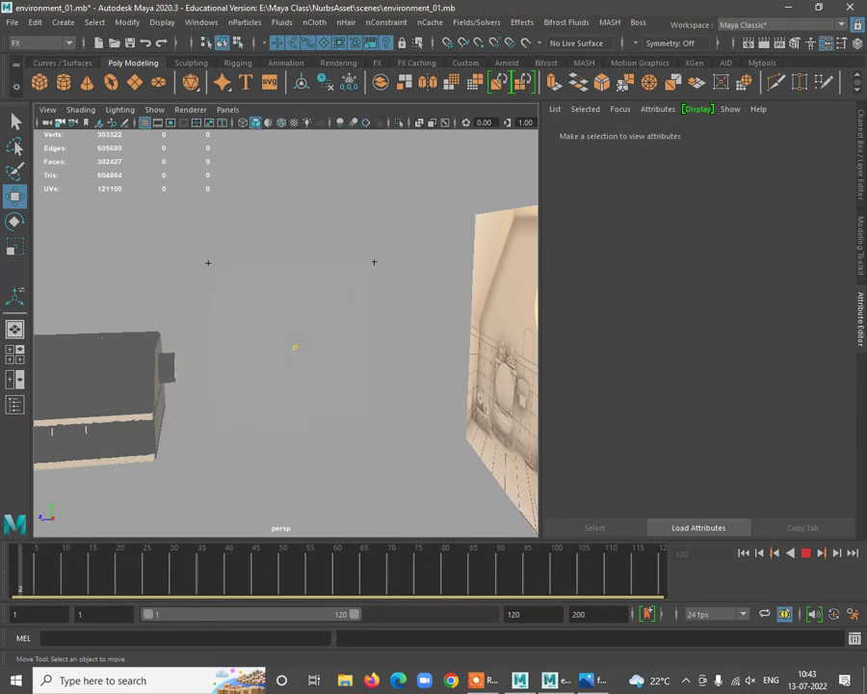
left_click_drag(213, 358, 306, 364, "alt")
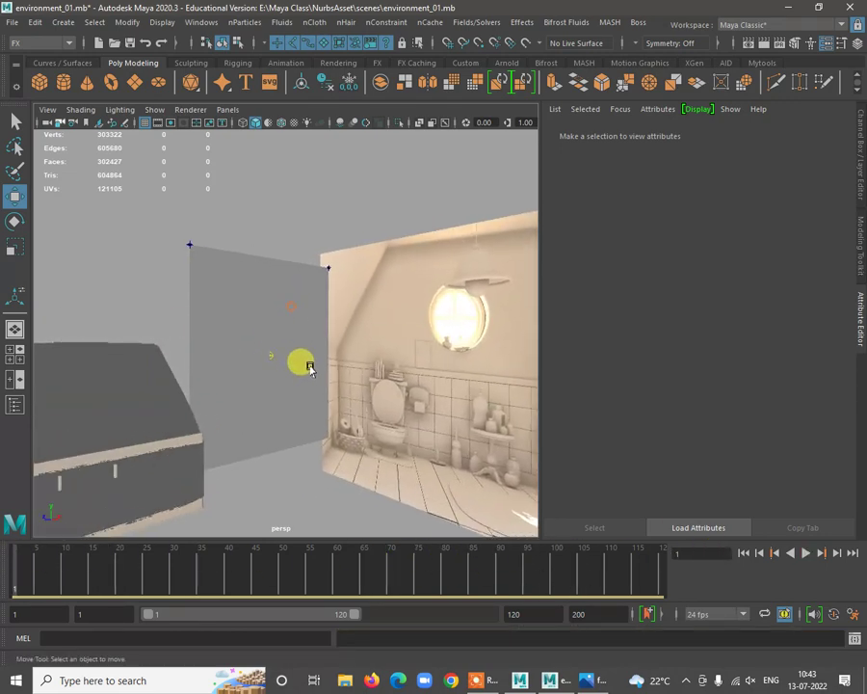
left_click(810, 554)
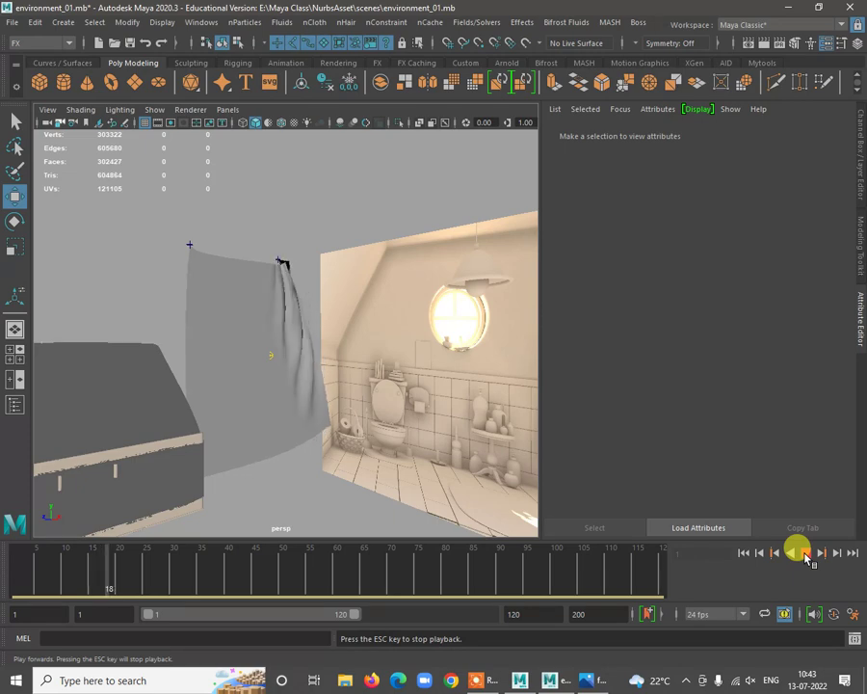
left_click_drag(161, 371, 389, 450, "alt")
Examine the cloth's folds and its two upper corner constraints up close at frame 20
left_click(335, 456)
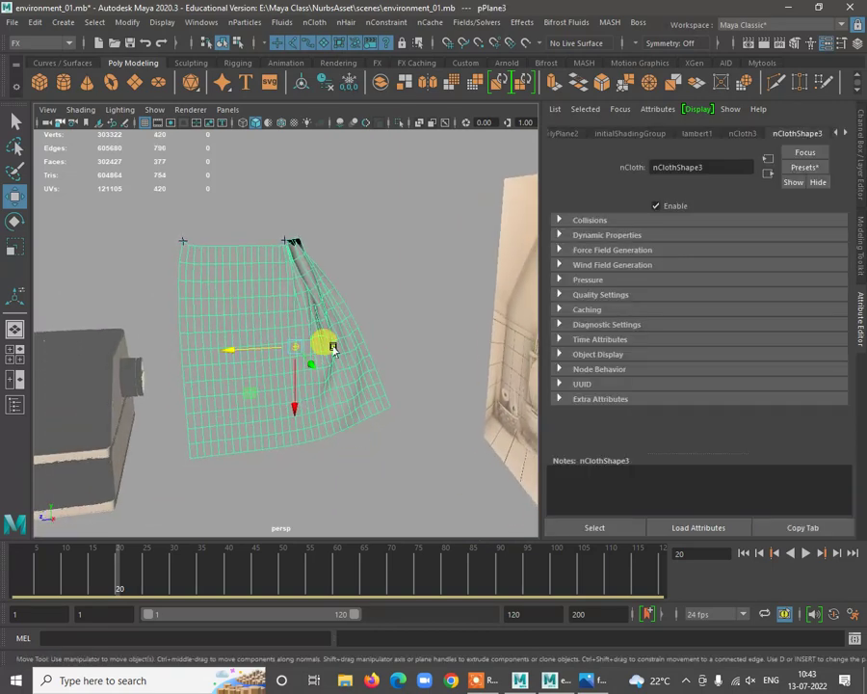
right_click_drag(353, 309, 422, 390, "alt")
middle_click_drag(422, 390, 437, 416, "alt")
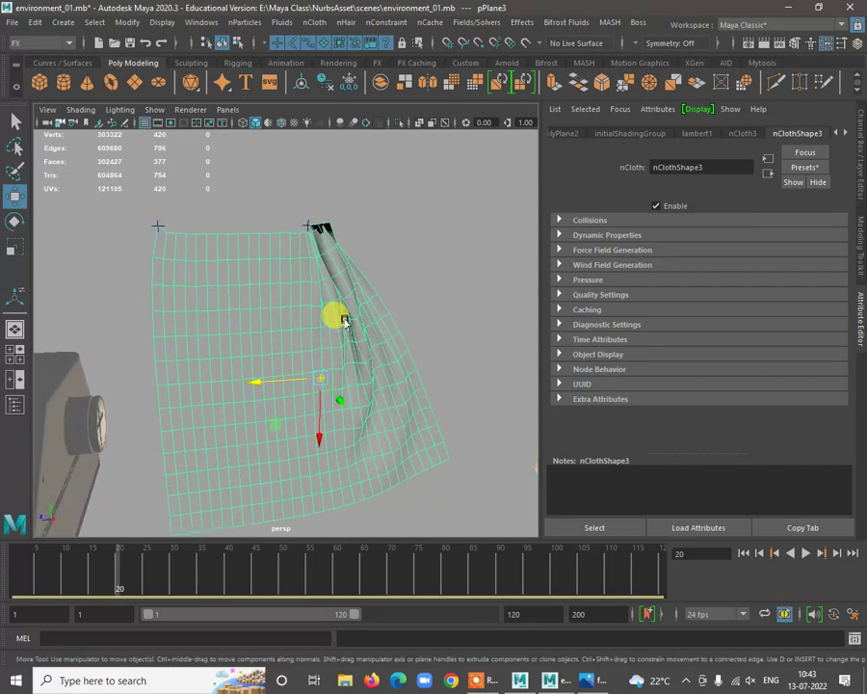
right_click_drag(341, 312, 347, 325, "alt")
left_click(147, 212)
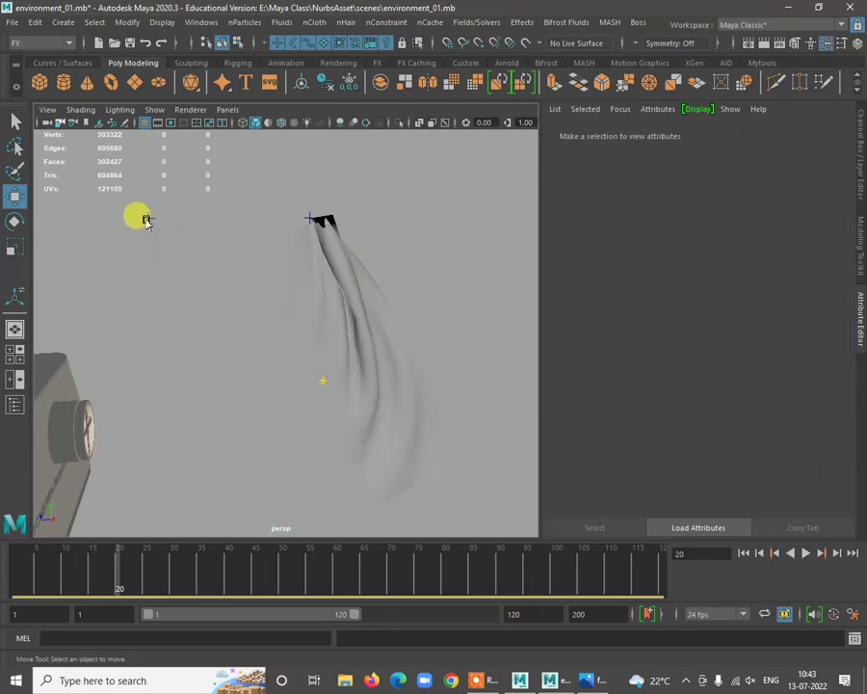
left_click_drag(130, 191, 171, 244)
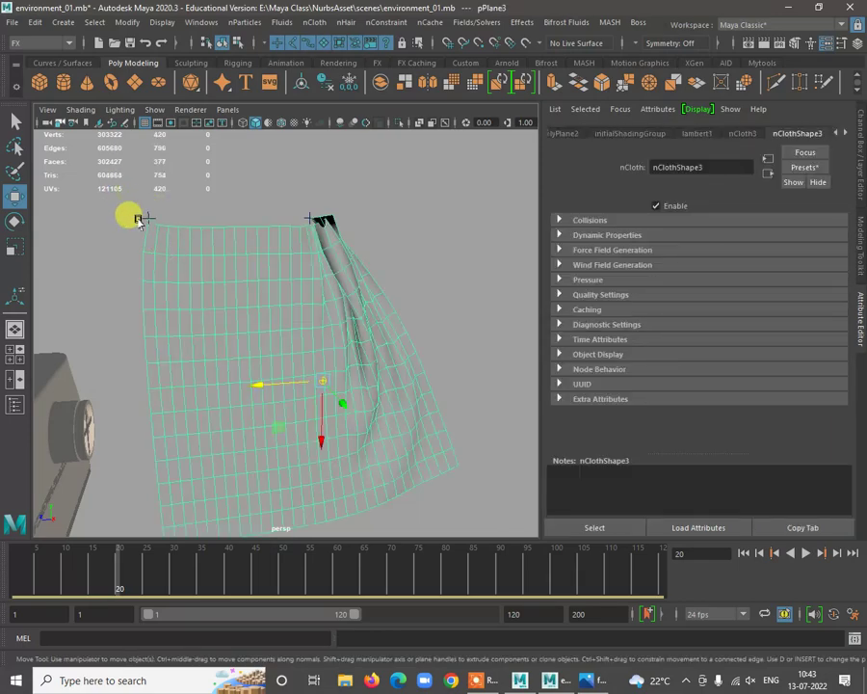
left_click(145, 214)
left_click_drag(232, 260, 263, 268, "alt")
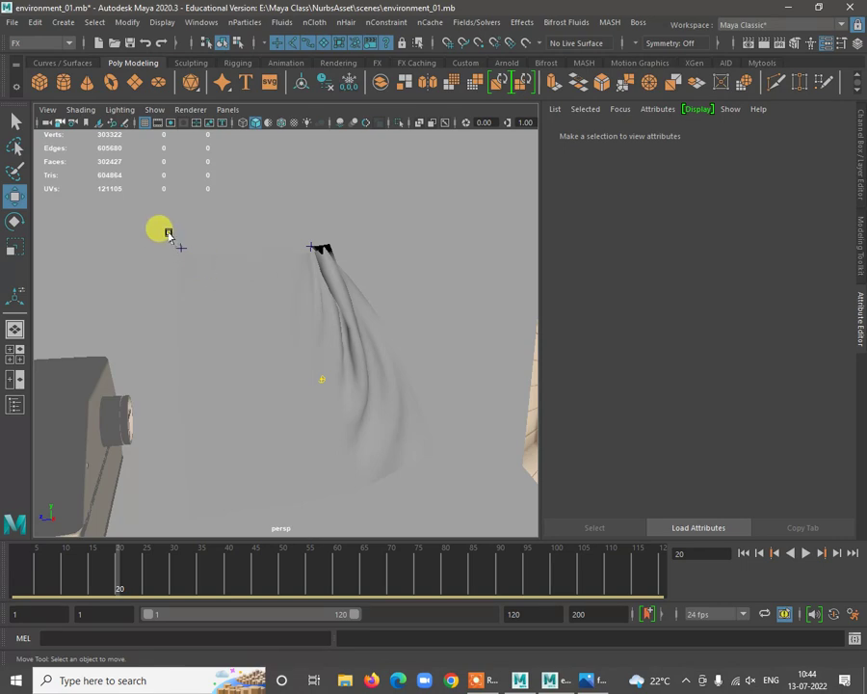
left_click_drag(168, 234, 203, 284)
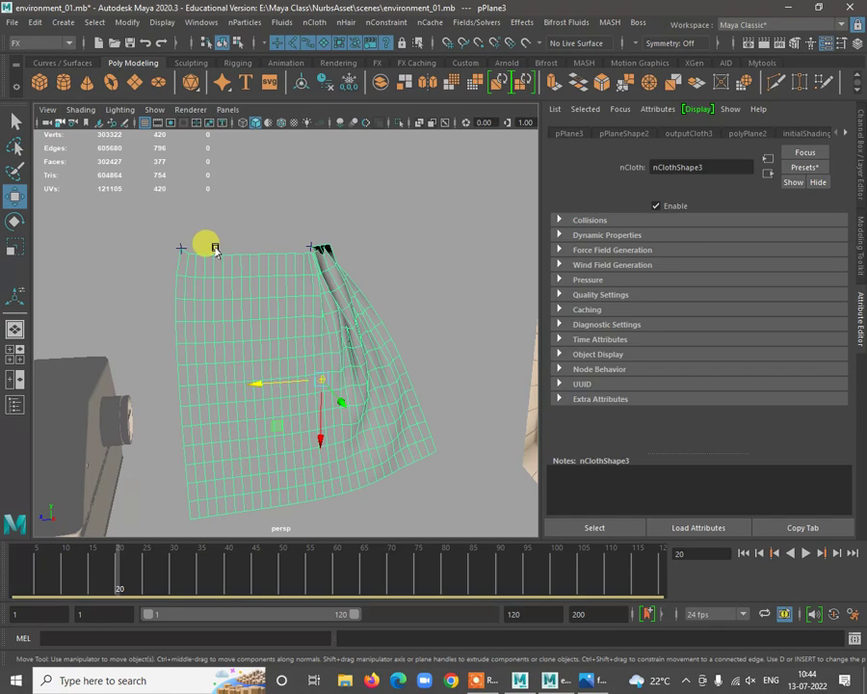
left_click_drag(216, 249, 243, 404, "alt")
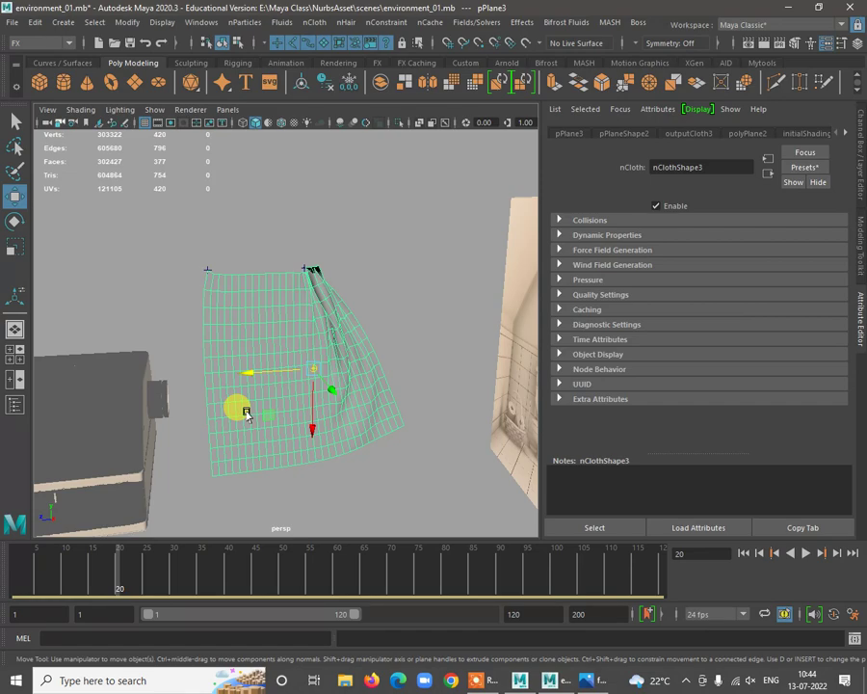
Try adding a transform constraint to a few vertices midway along the cloth's ungathered side edge and moving it horizontally
left_click_drag(243, 410, 161, 277, "alt")
right_click_drag(161, 276, 118, 289)
left_click(176, 310)
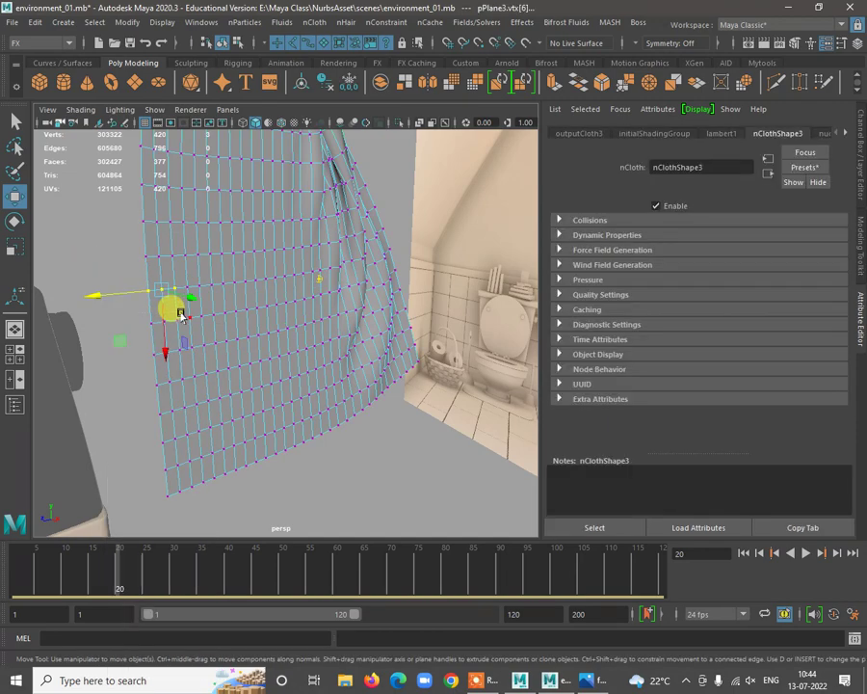
left_click(385, 22)
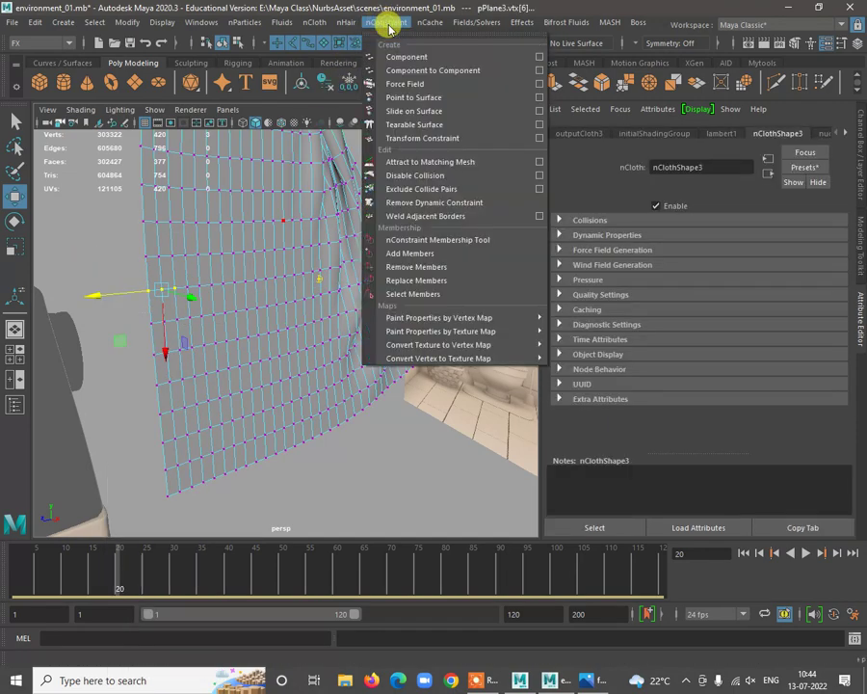
left_click(420, 141)
left_click_drag(202, 299, 359, 349, "alt")
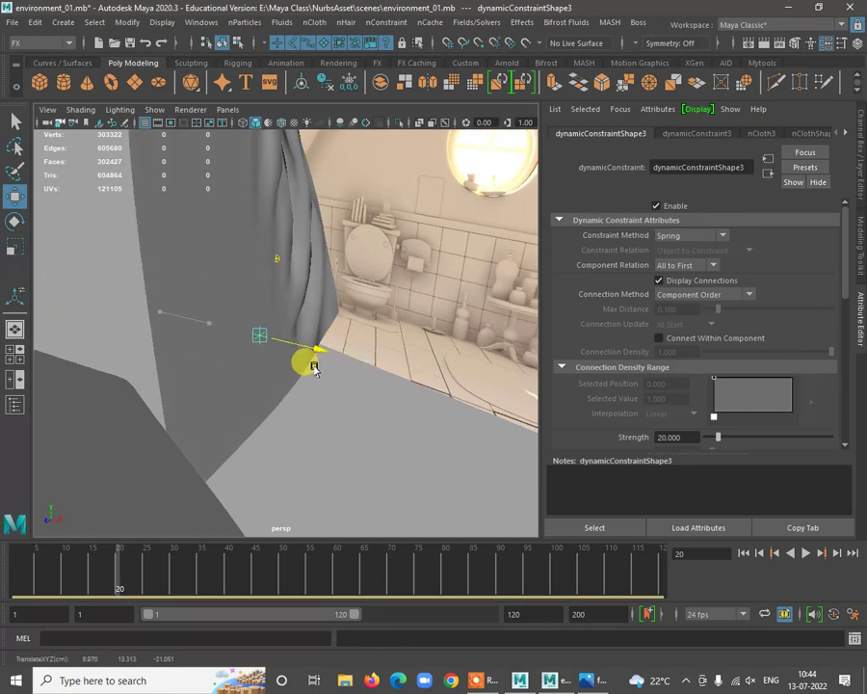
left_click(313, 367)
left_click_drag(323, 368, 254, 368, "alt")
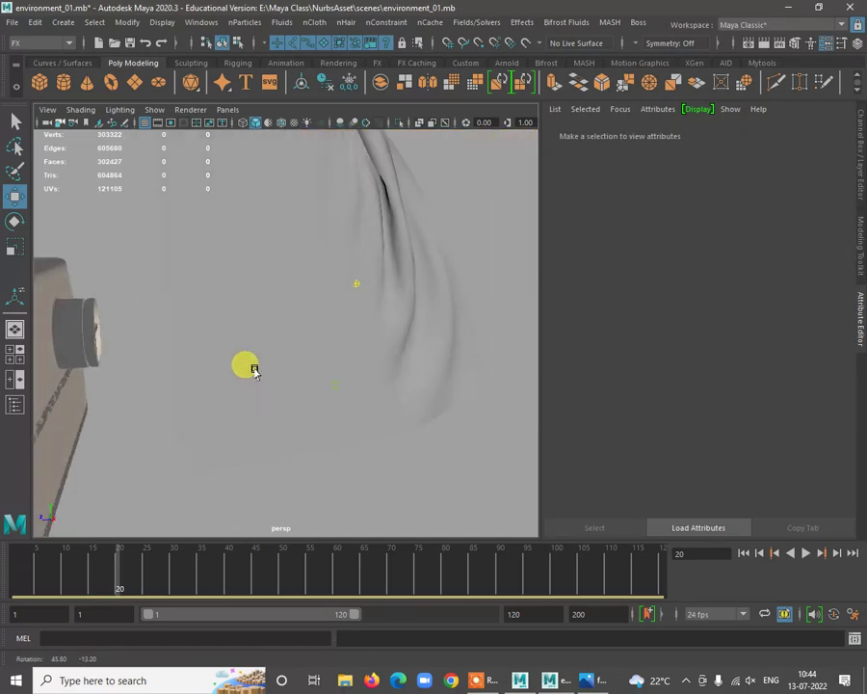
left_click(310, 375)
left_click_drag(310, 376, 303, 347, "alt")
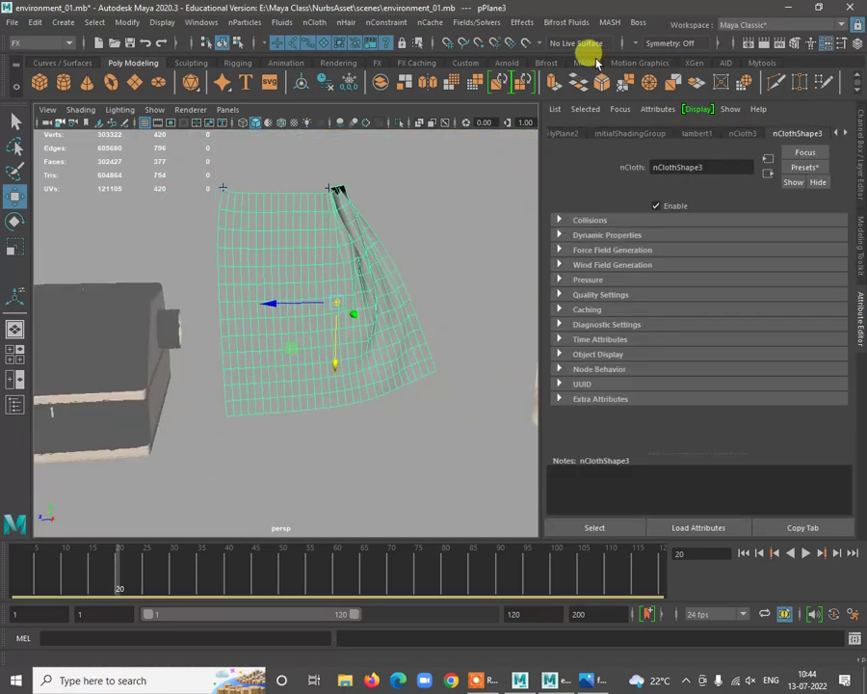
left_click(432, 22)
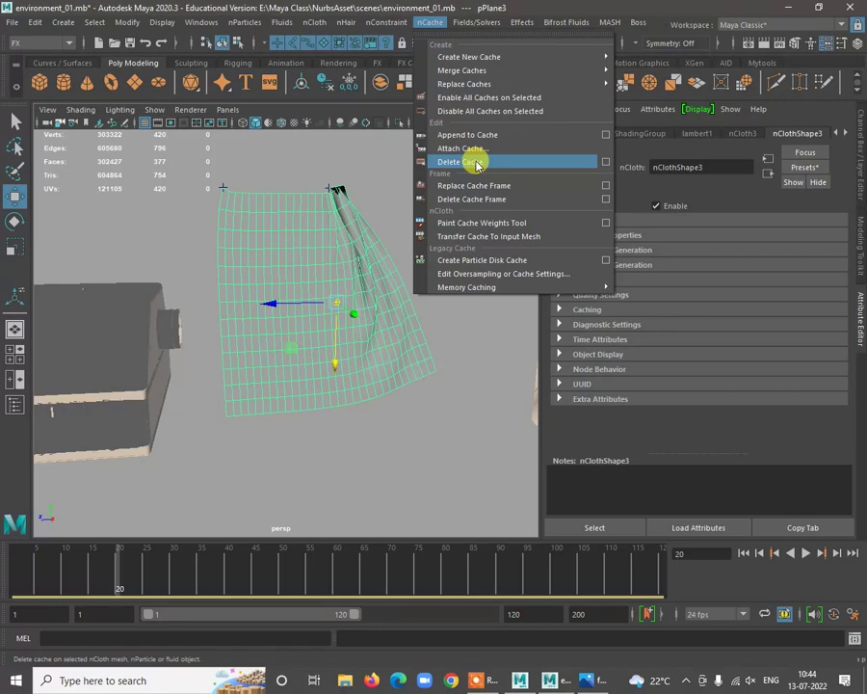
left_click(436, 390)
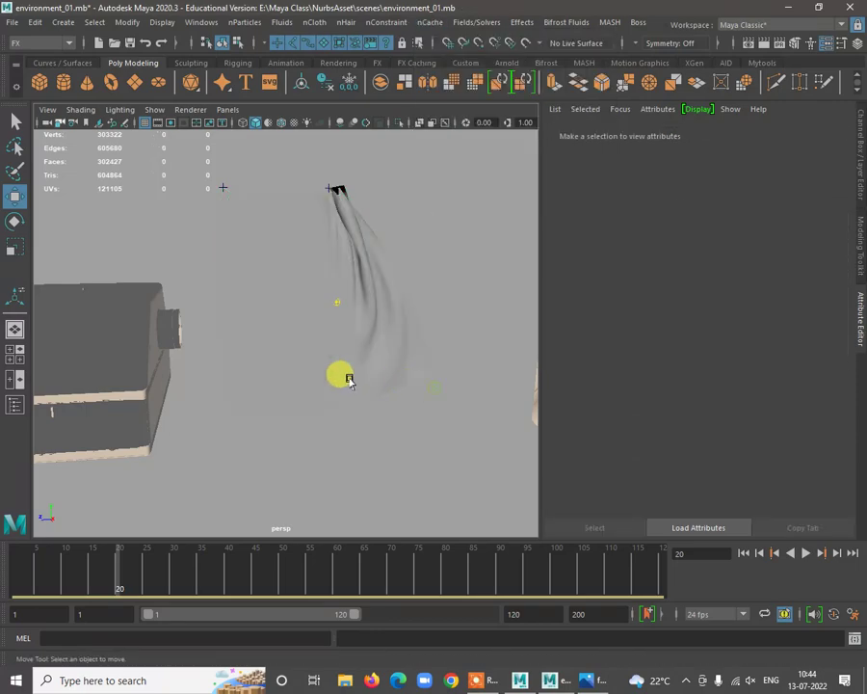
Replace the cloth plane's nCloth settings with the silk preset
left_click(386, 379)
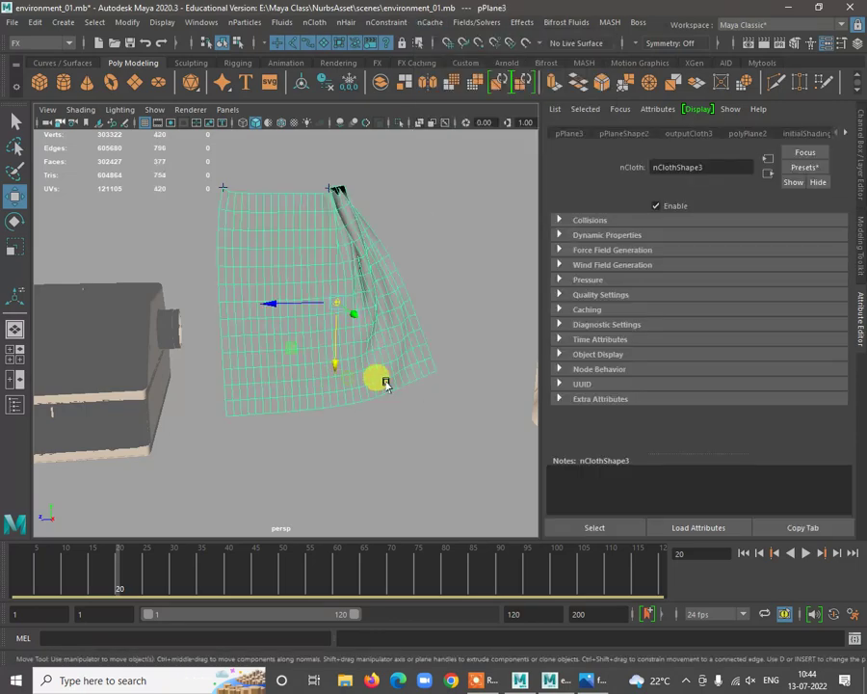
left_click(807, 169)
mouse_move(772, 222)
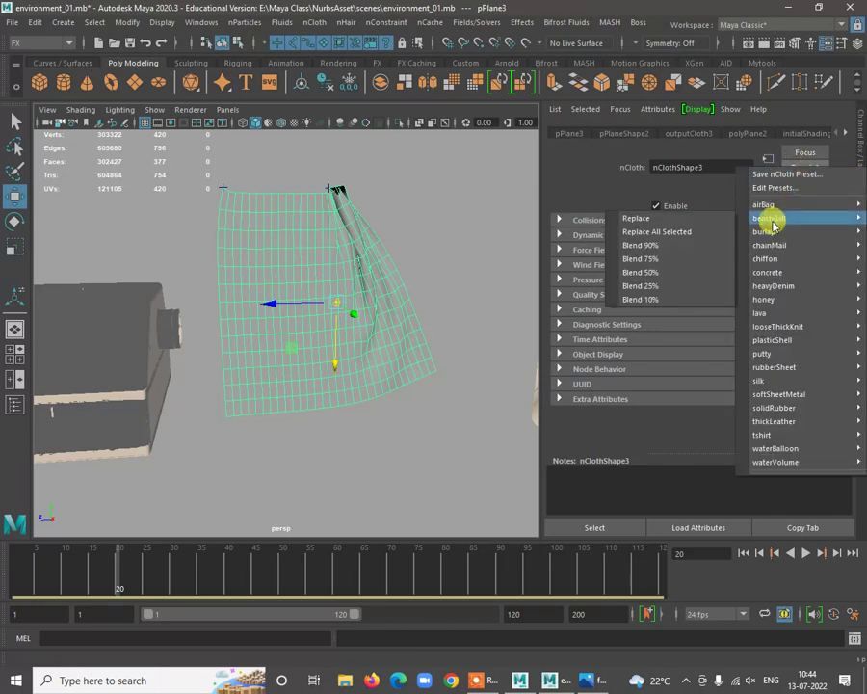
mouse_move(775, 287)
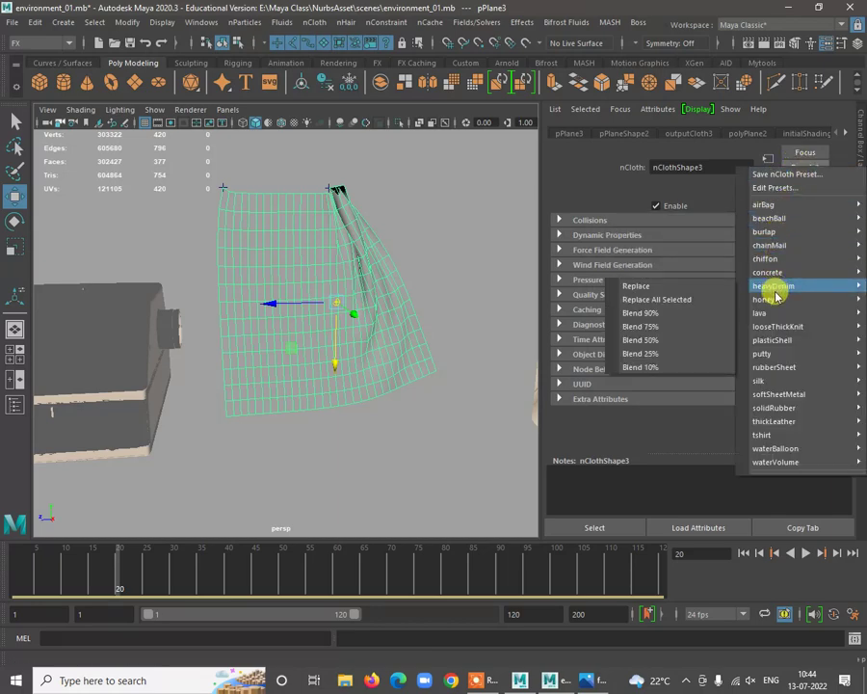
mouse_move(771, 436)
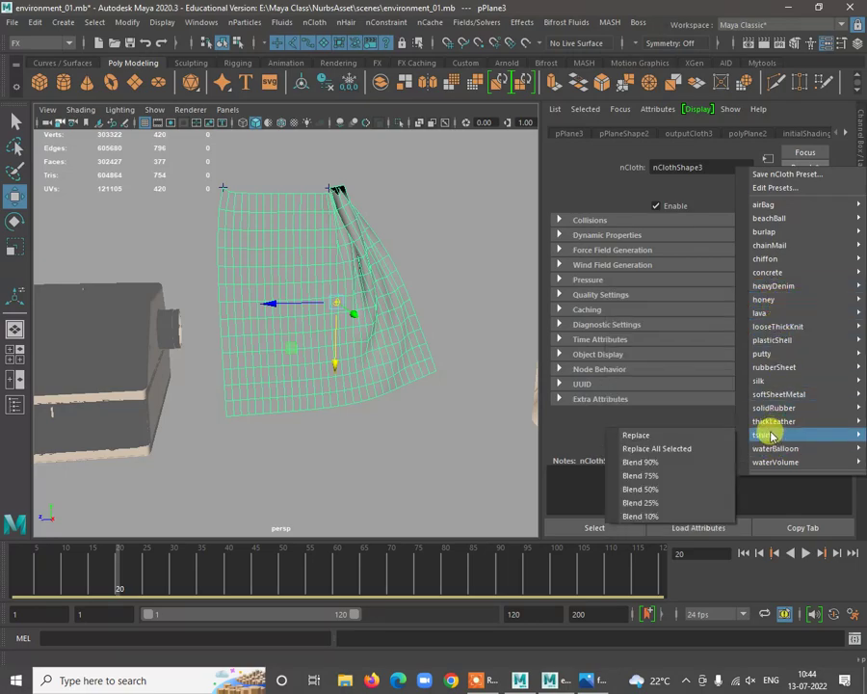
mouse_move(776, 457)
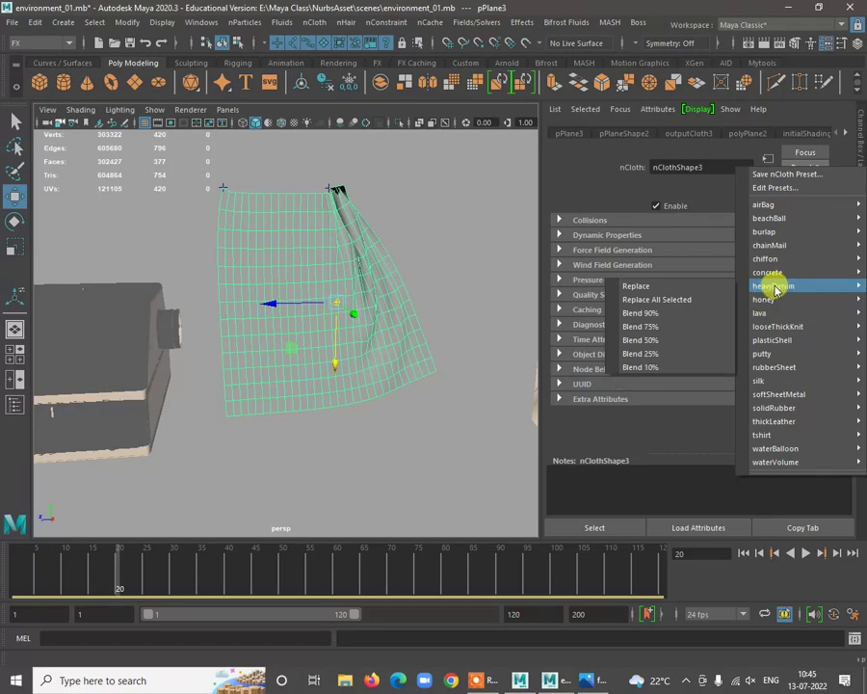
mouse_move(773, 341)
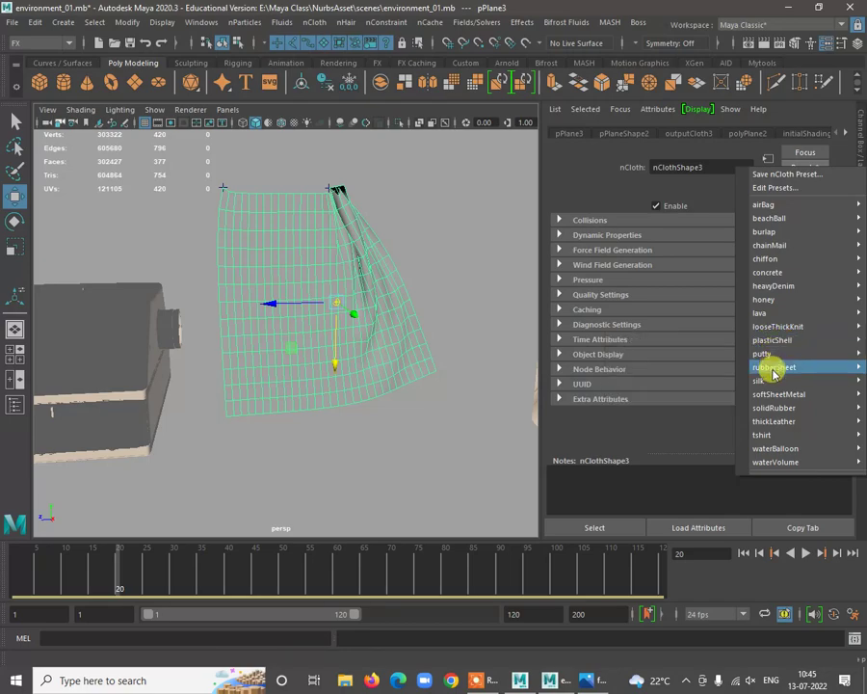
mouse_move(771, 382)
left_click(679, 383)
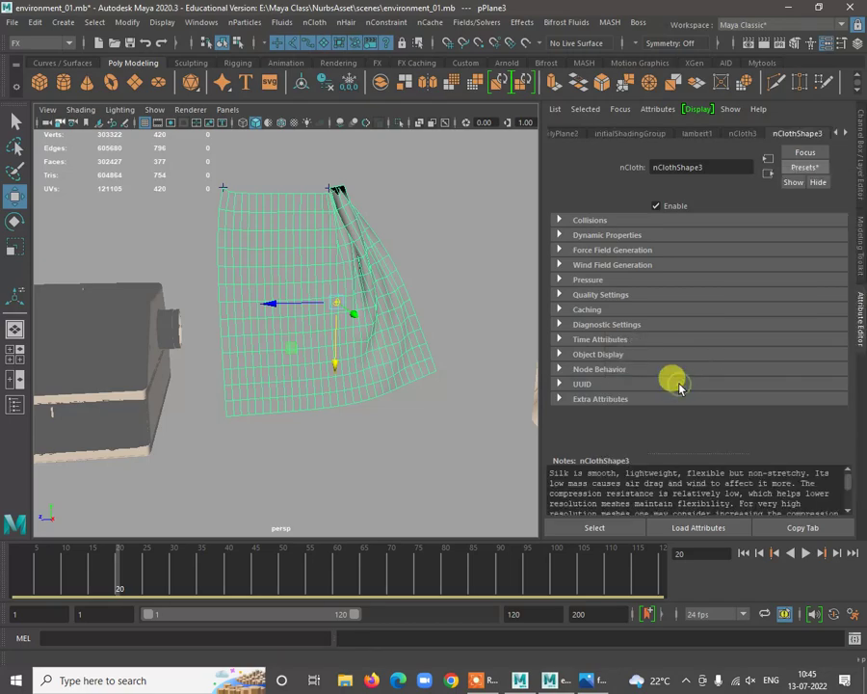
Delete the cloth plane's cache and play the simulation from frame 1 to frame 33
left_click(431, 22)
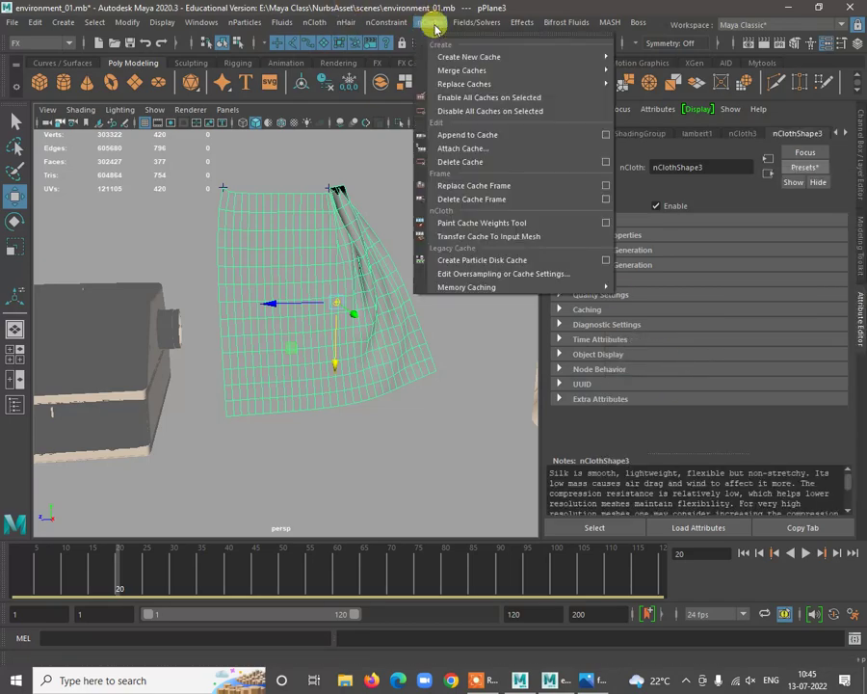
left_click(480, 162)
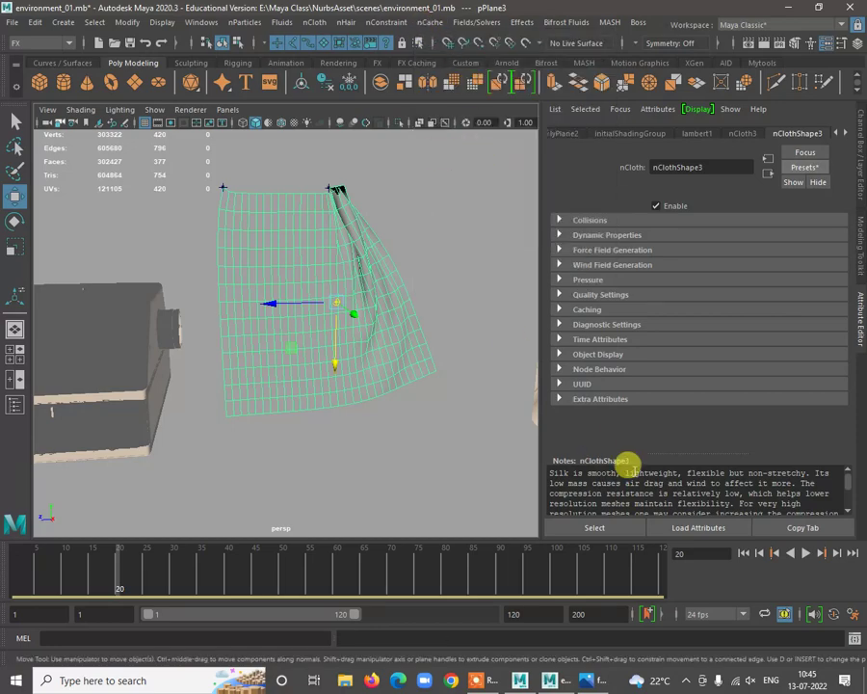
left_click(742, 553)
left_click(806, 553)
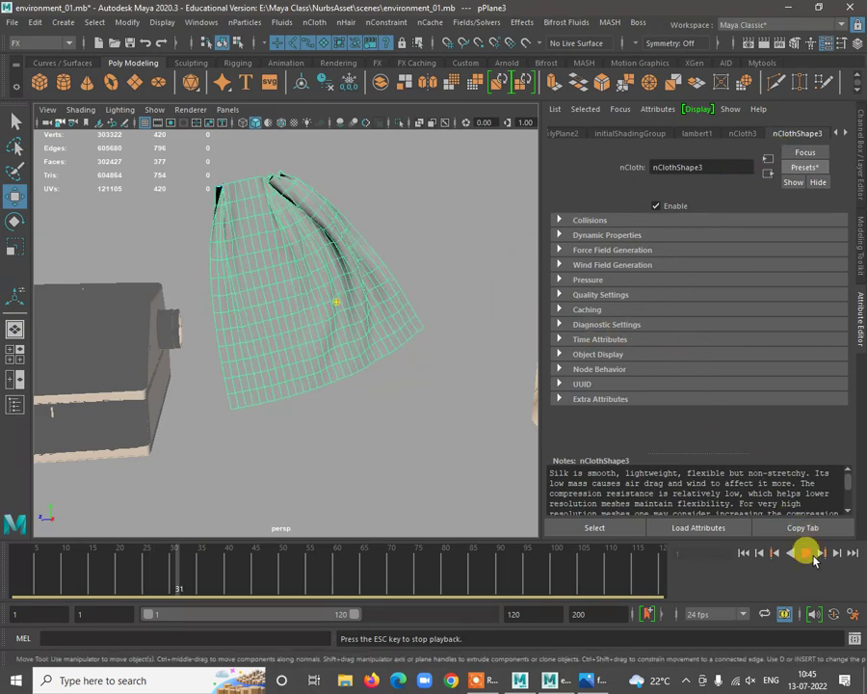
key("Escape")
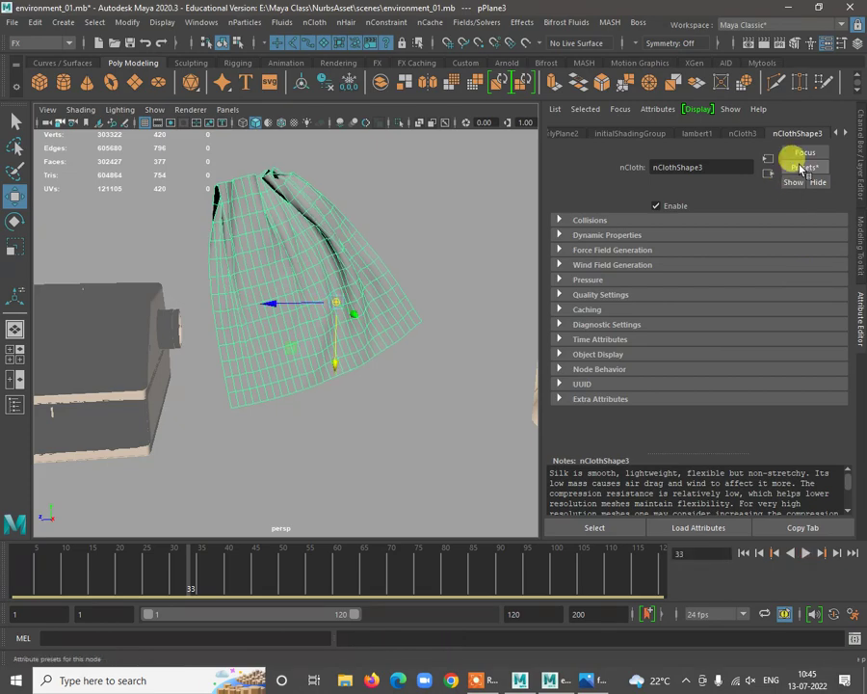
Replace the cloth plane's nCloth settings with the thickLeather preset
left_click(801, 168)
mouse_move(783, 219)
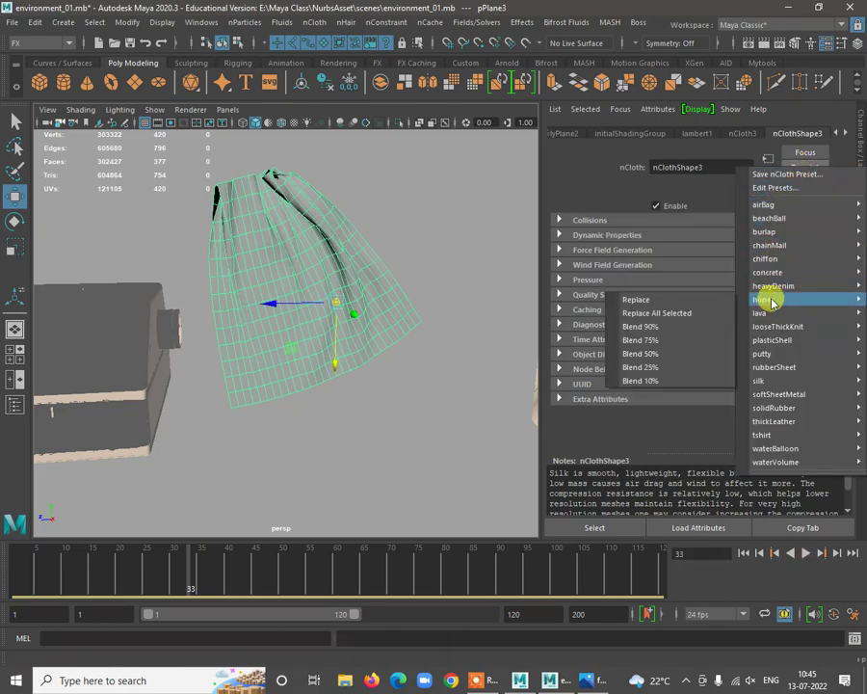
mouse_move(777, 345)
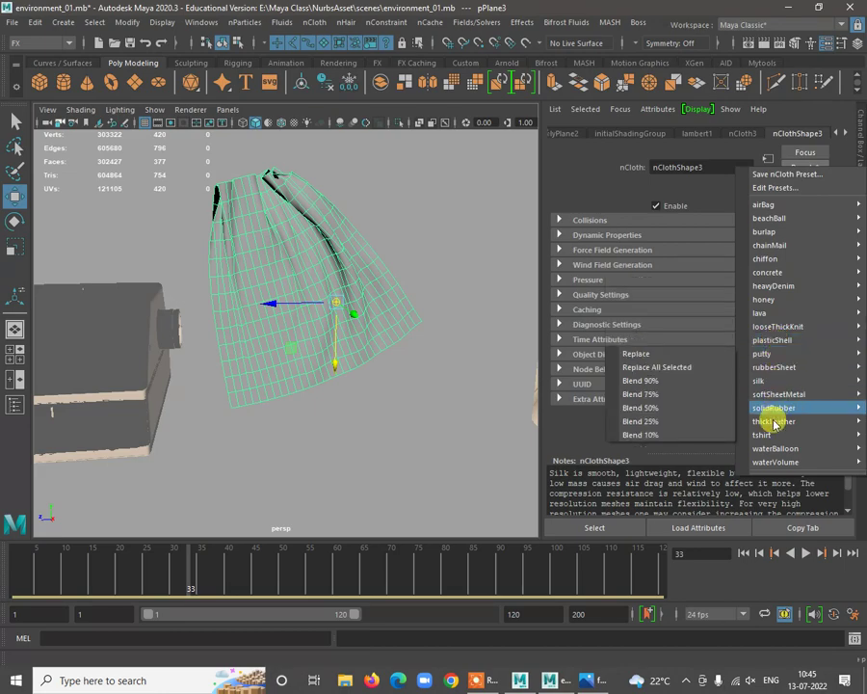
mouse_move(774, 424)
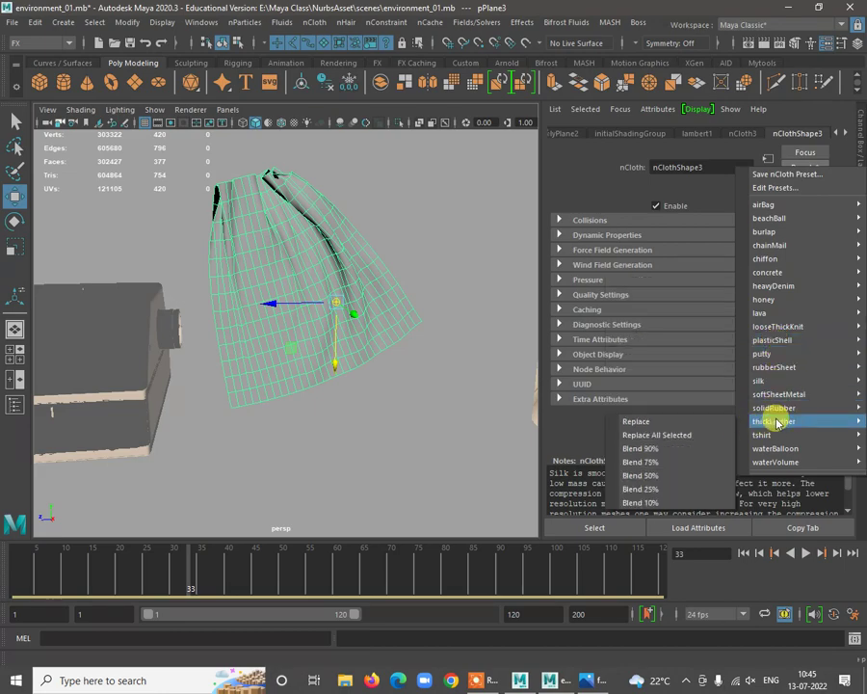
left_click(677, 424)
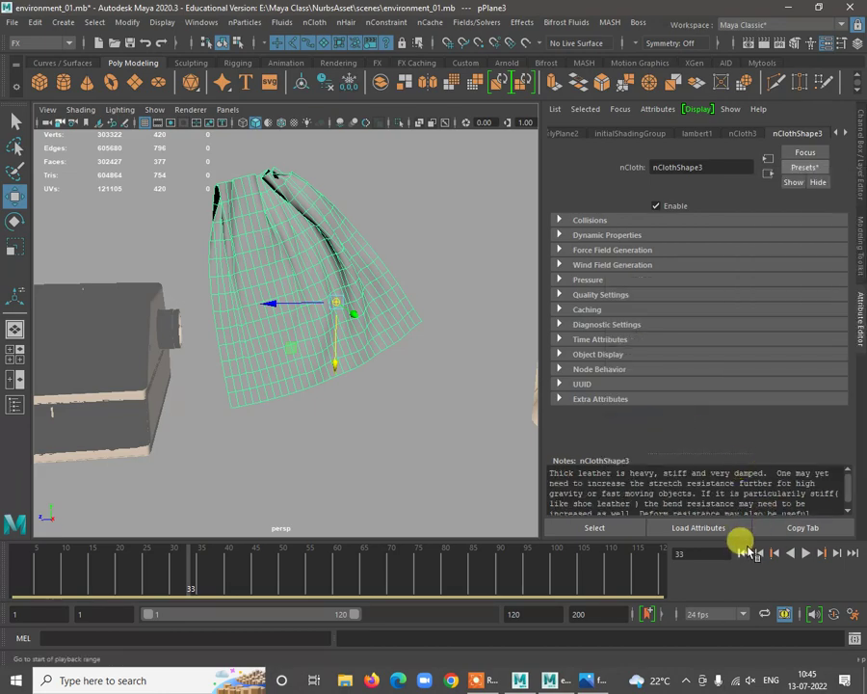
Play the simulation from frame 1 to frame 33 and clear the selection to check the folds in shaded display
left_click(742, 552)
left_click(806, 553)
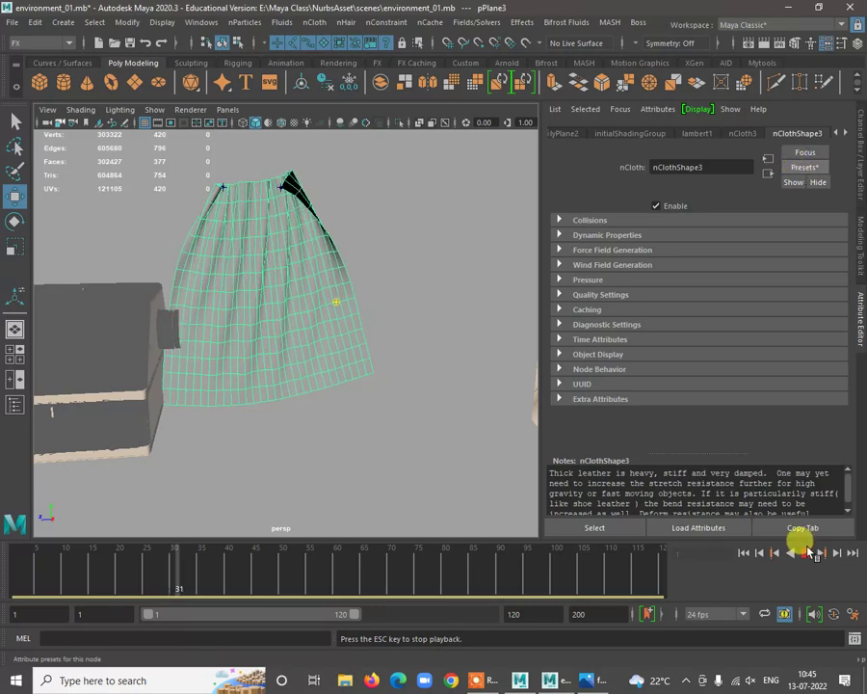
key("Escape")
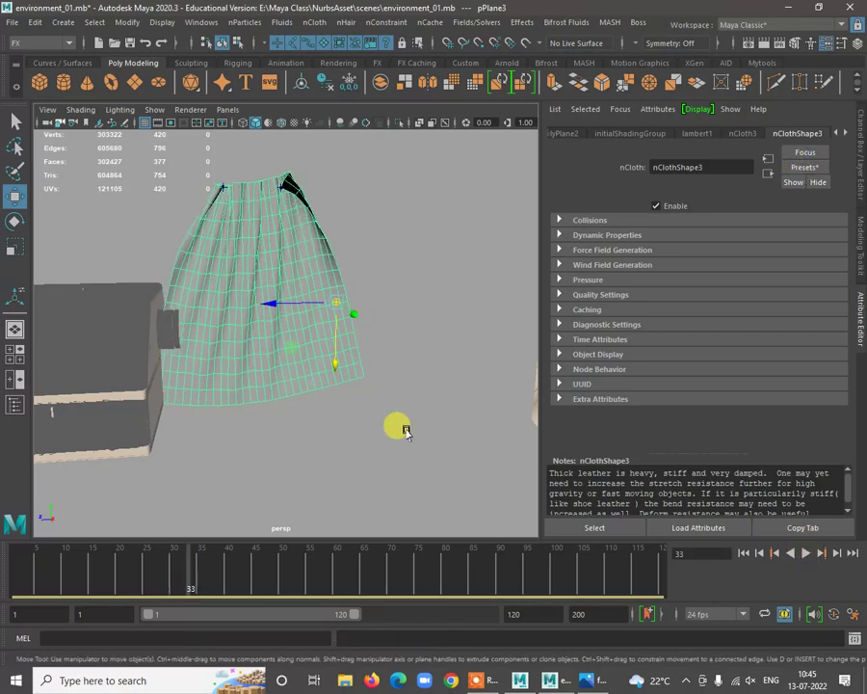
left_click(406, 432)
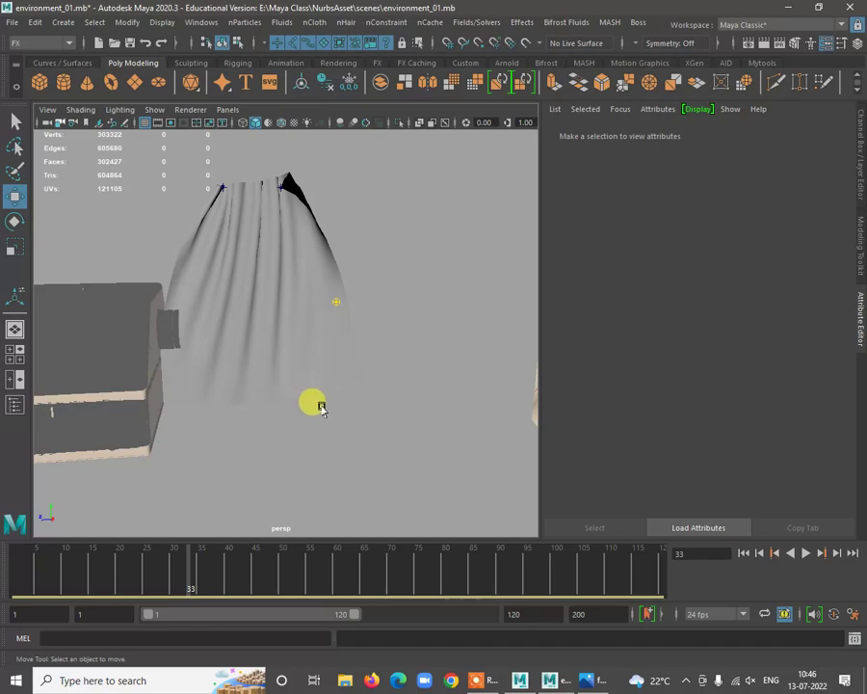
Delete the simulated hanging cloth plane beside the bathroom model
mouse_move(320, 407)
left_mouse_down("alt")
mouse_move(488, 449)
mouse_move(677, 403)
mouse_move(779, 418)
left_mouse_up("alt")
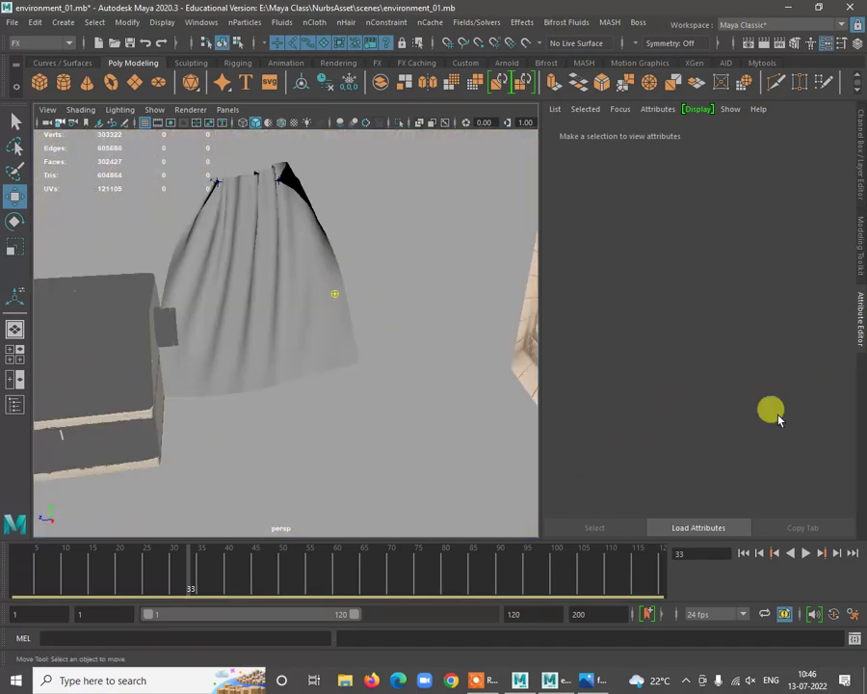
left_click(274, 281)
mouse_move(349, 395)
left_mouse_down("alt")
mouse_move(357, 318)
mouse_move(368, 379)
mouse_move(343, 355)
mouse_move(341, 335)
mouse_move(294, 327)
mouse_move(344, 426)
mouse_move(465, 345)
mouse_move(368, 345)
mouse_move(387, 362)
mouse_move(374, 412)
mouse_move(481, 401)
left_mouse_up("alt")
right_click_drag(480, 400, 131, 320, "alt")
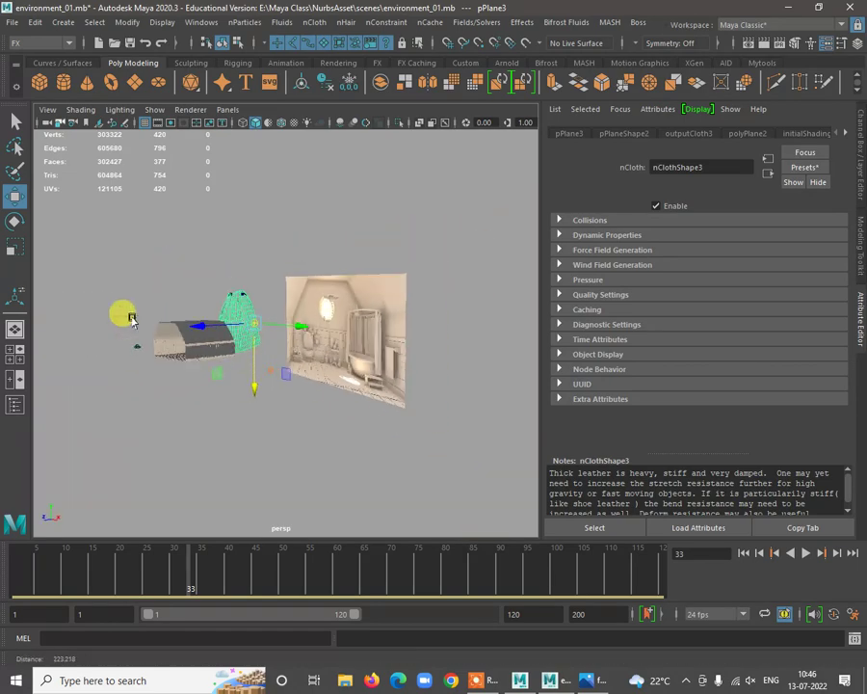
left_click_drag(268, 289, 354, 381, "alt")
right_click_drag(355, 381, 406, 436, "alt")
middle_click_drag(406, 436, 300, 320, "alt")
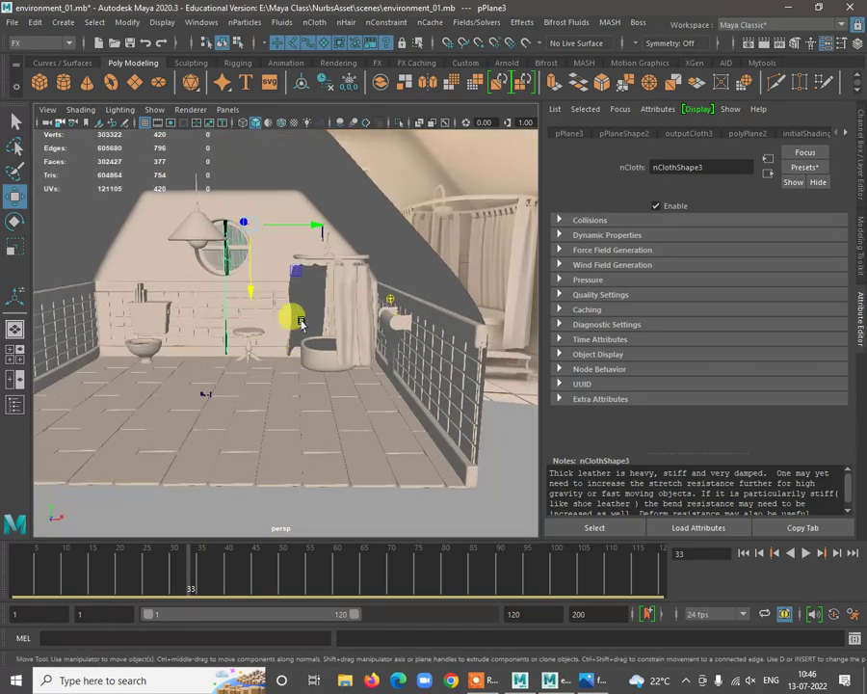
right_click_drag(299, 320, 235, 286, "alt")
left_click_drag(234, 287, 293, 321, "alt")
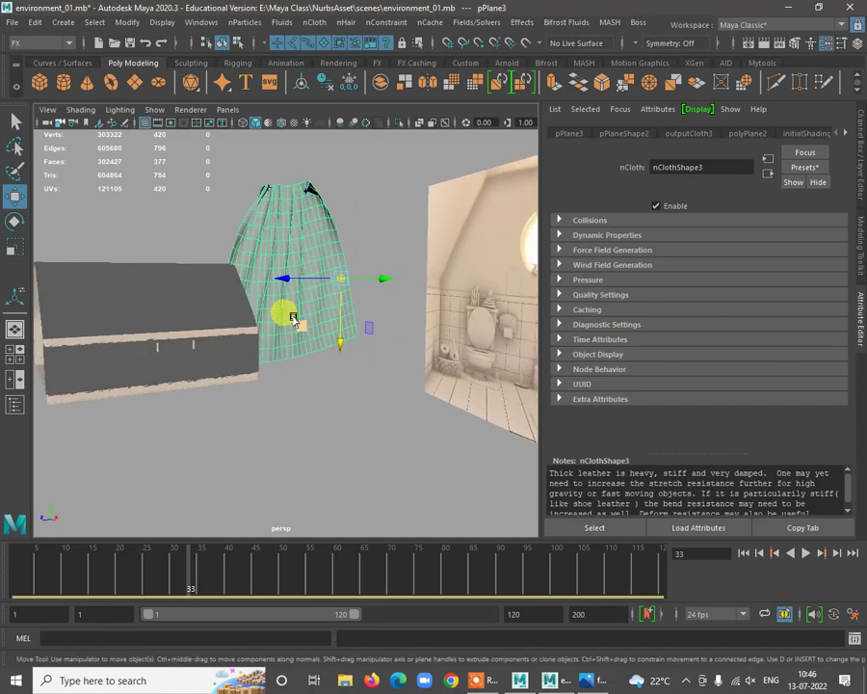
key("Delete")
Inspect the bathroom interior and exterior, including the nucleus solver node at the floor
left_click_drag(411, 372, 335, 360, "alt")
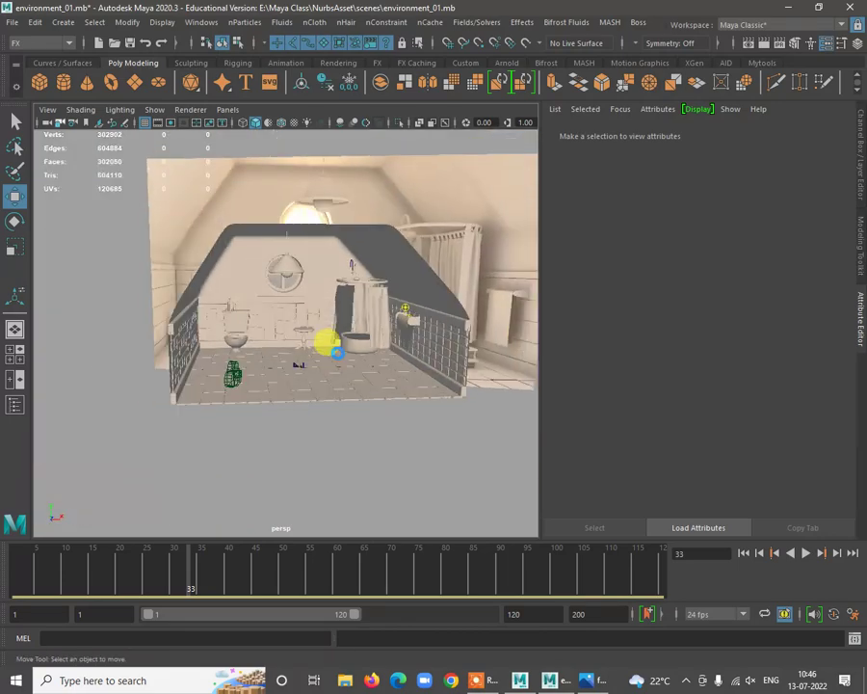
right_click_drag(389, 376, 386, 418, "alt")
left_click_drag(385, 418, 386, 399, "alt")
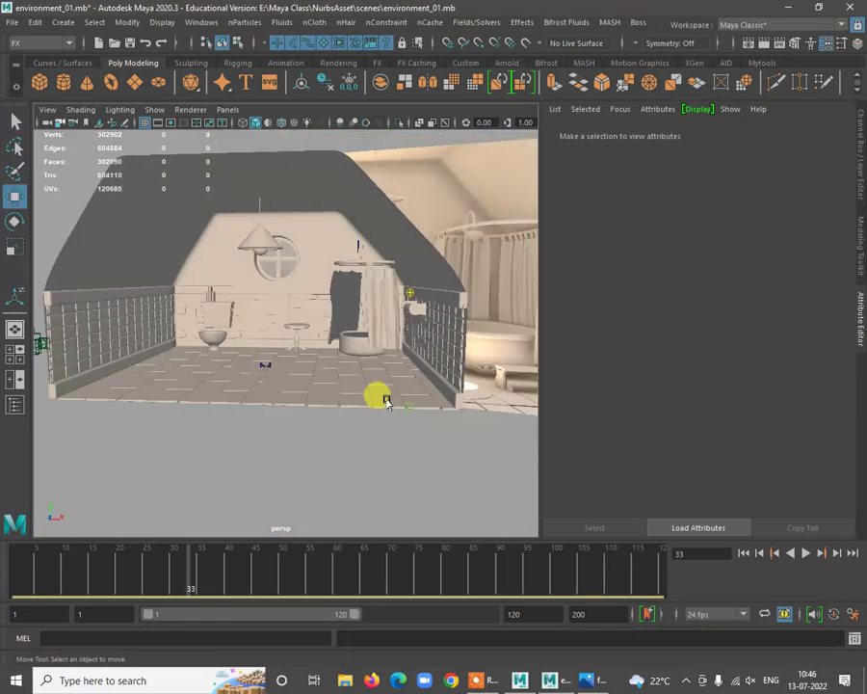
right_click_drag(385, 401, 262, 326, "alt")
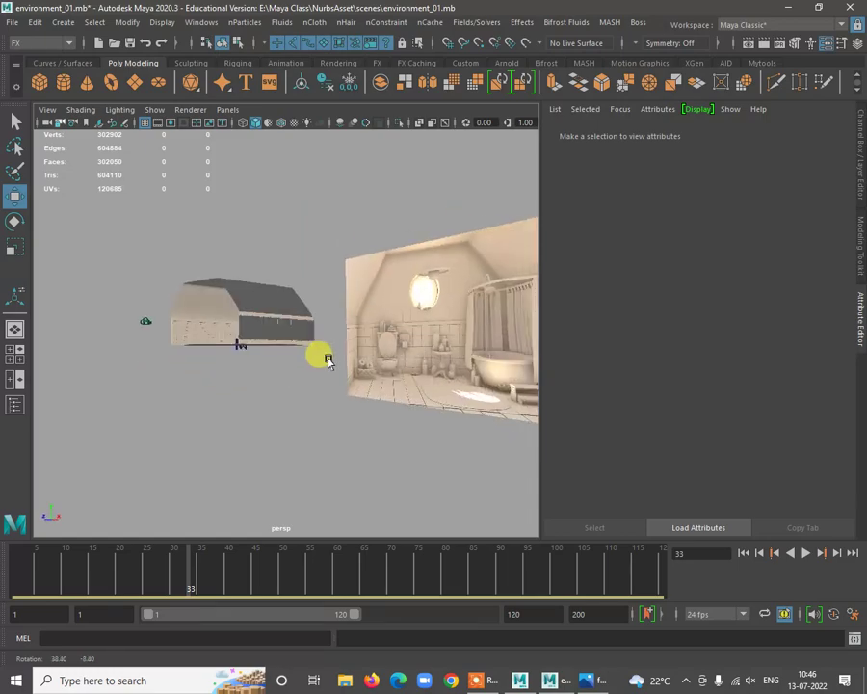
right_click_drag(289, 287, 311, 338, "alt")
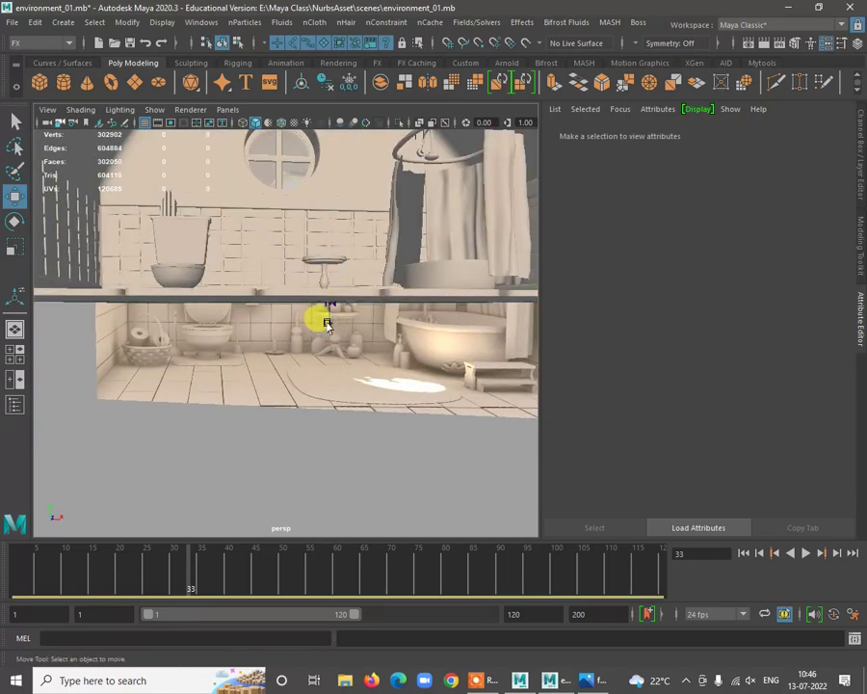
left_click(329, 328)
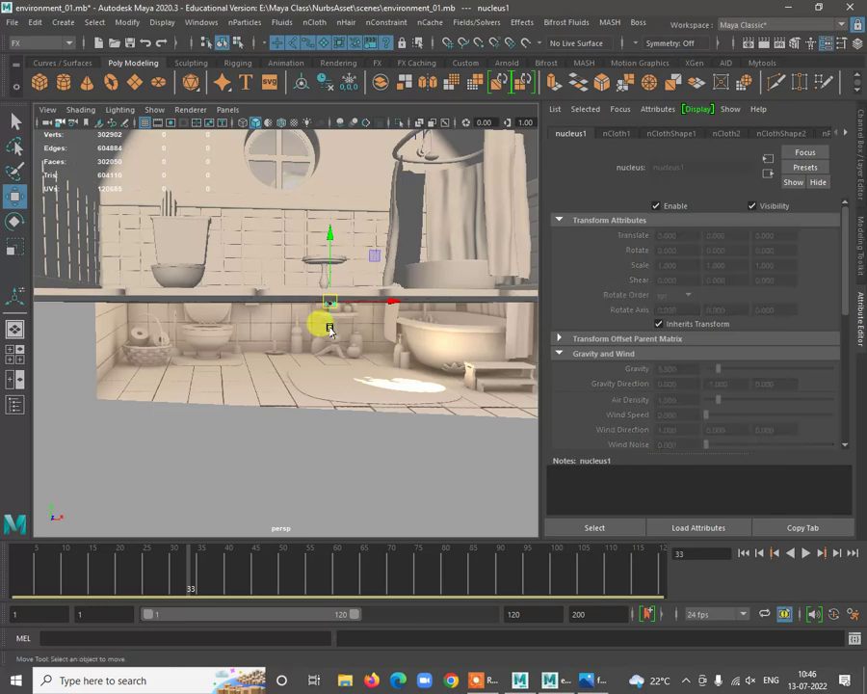
left_click(323, 310)
left_click_drag(374, 236, 338, 388, "alt")
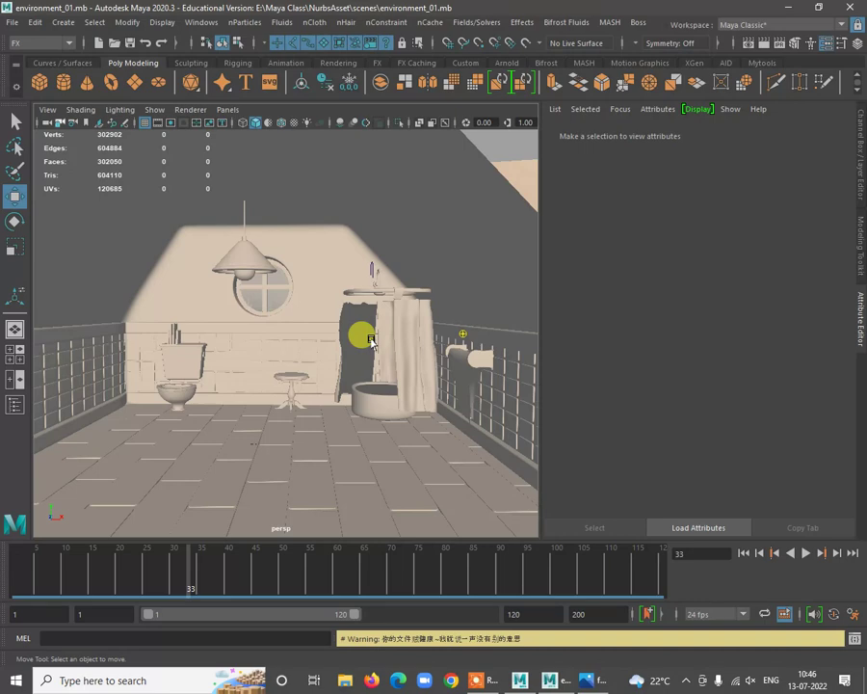
Look through camera1 in the viewport and select the curved wall and ceiling mesh
left_click_drag(371, 339, 289, 212, "alt")
left_click(228, 109)
mouse_move(303, 123)
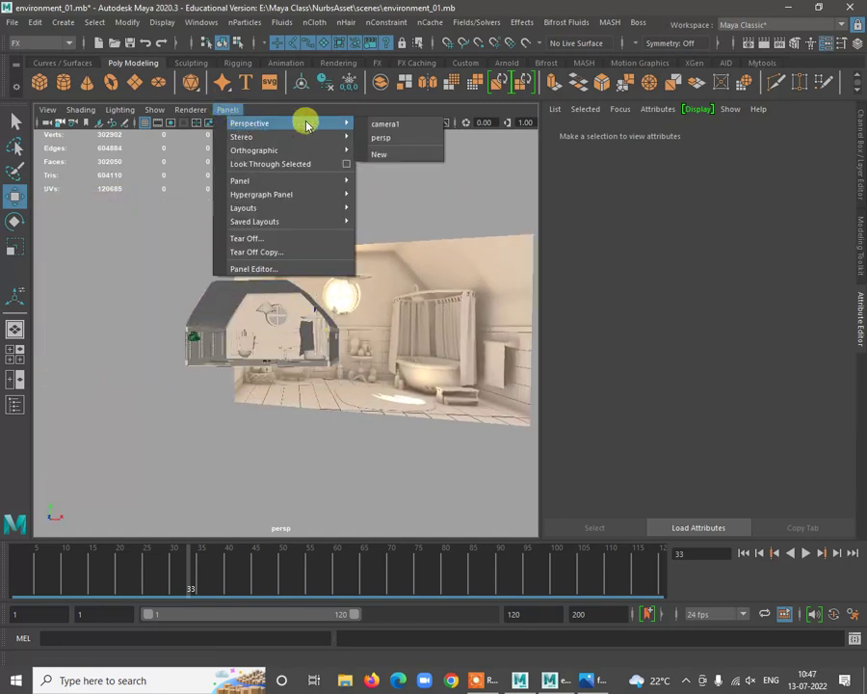
left_click(379, 131)
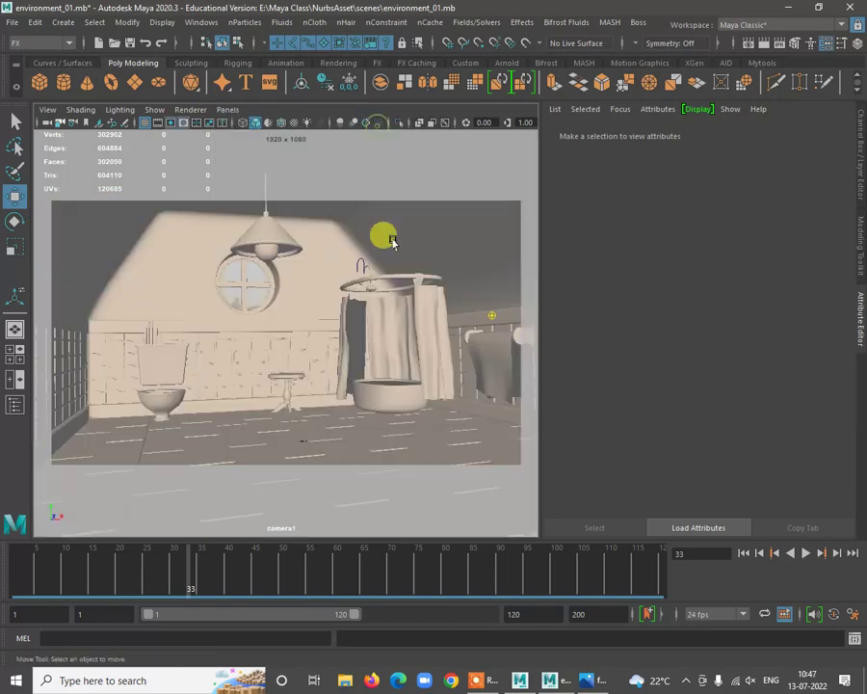
left_click(423, 498)
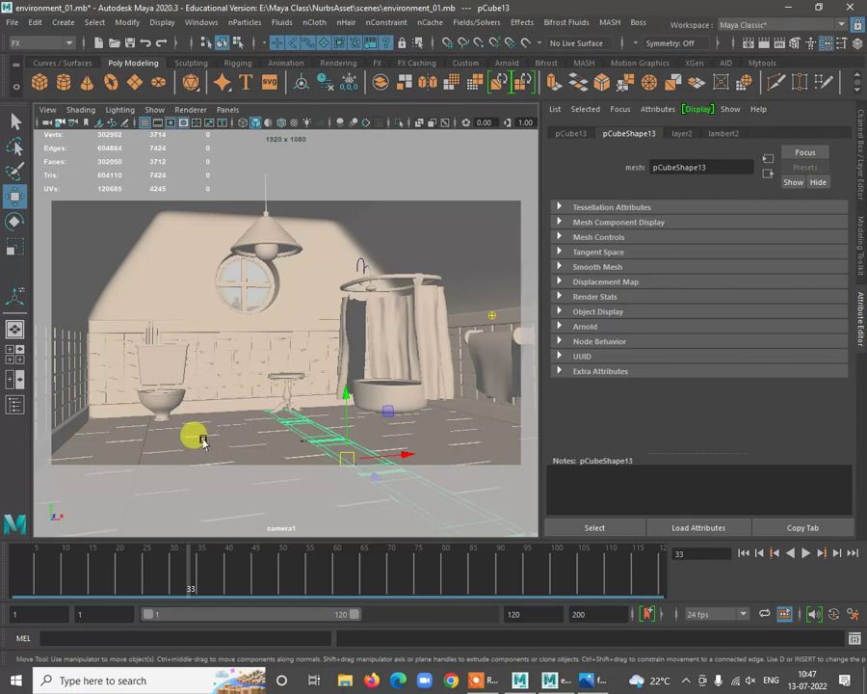
left_click(331, 172)
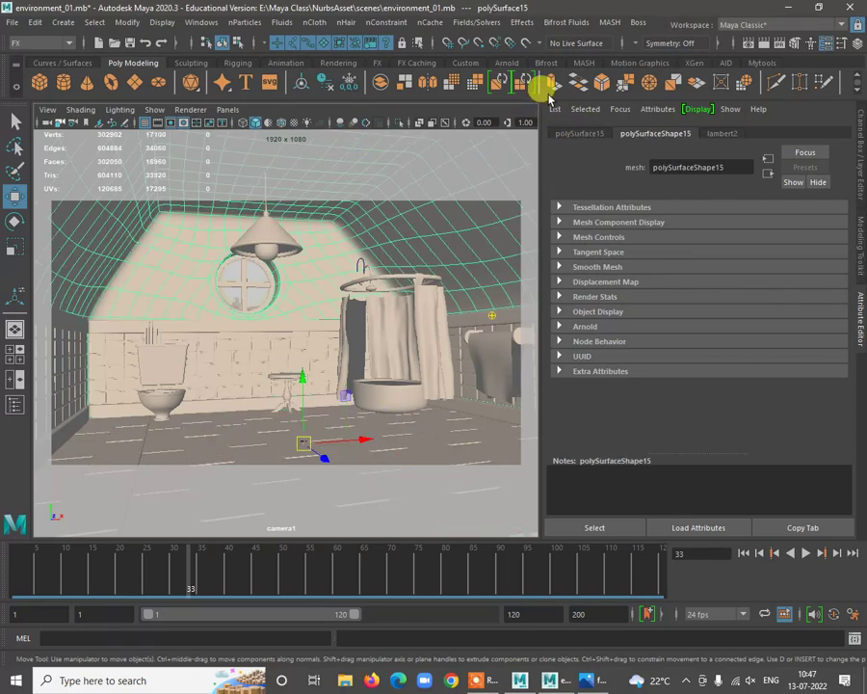
Switch to the Rendering menu set and create an Arnold Skydome Light, keeping the list of Arnold lights floating
left_click(27, 42)
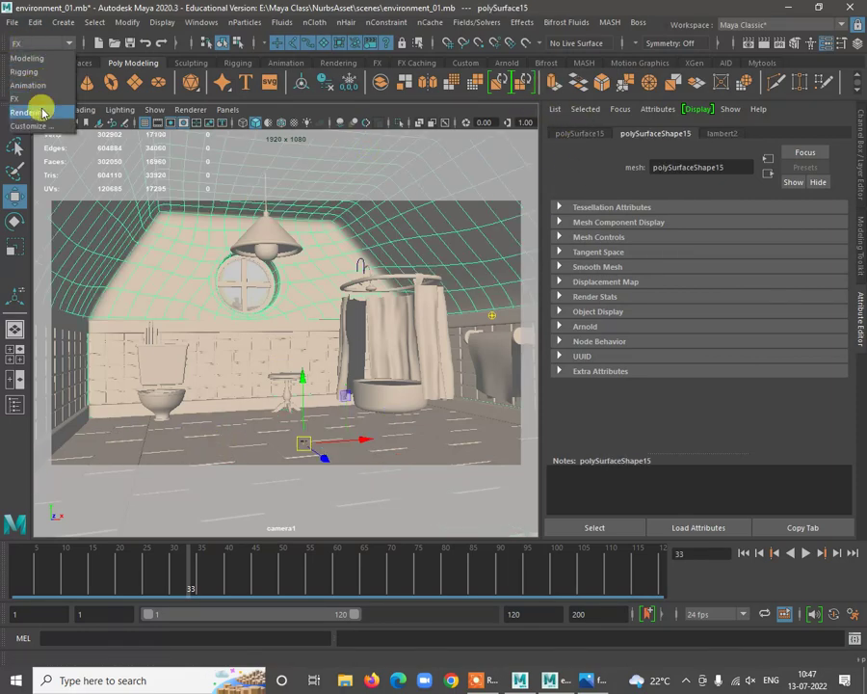
left_click(29, 80)
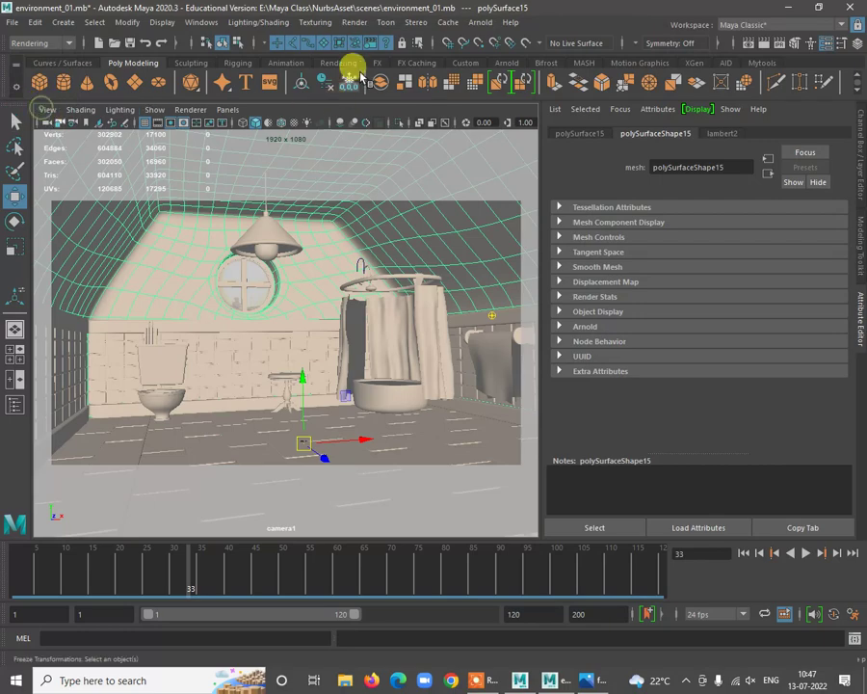
left_click(476, 22)
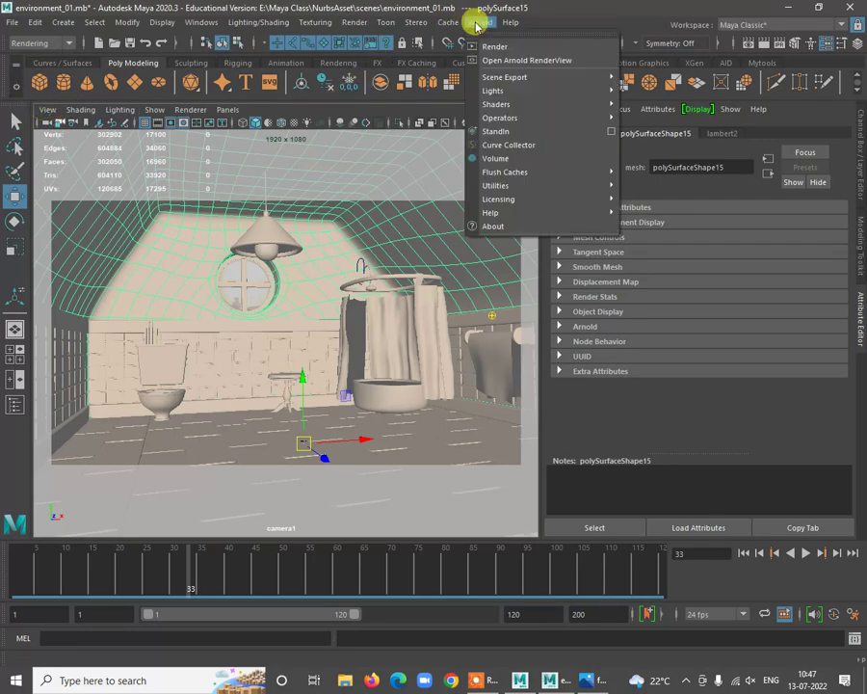
left_click(490, 37)
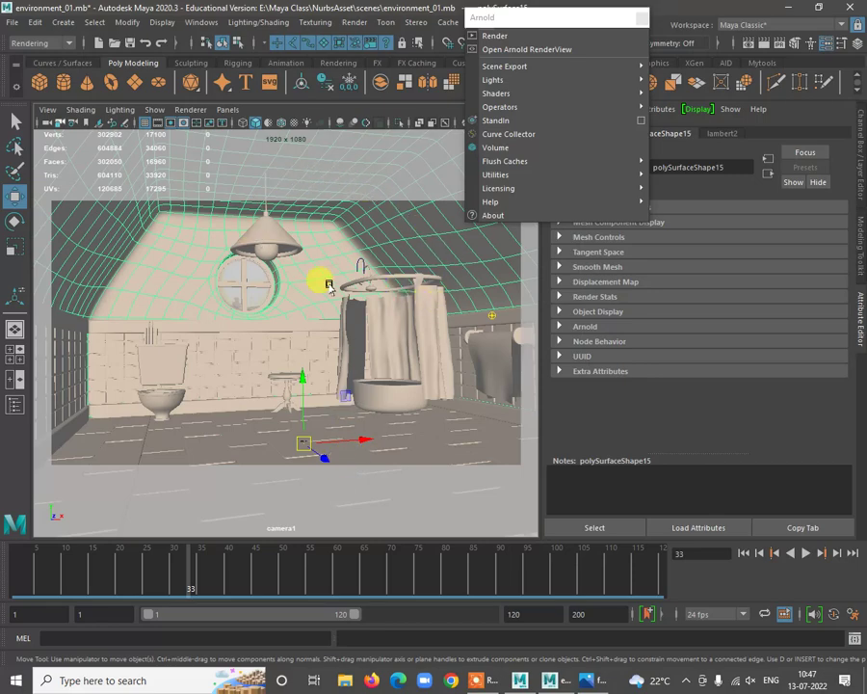
mouse_move(526, 80)
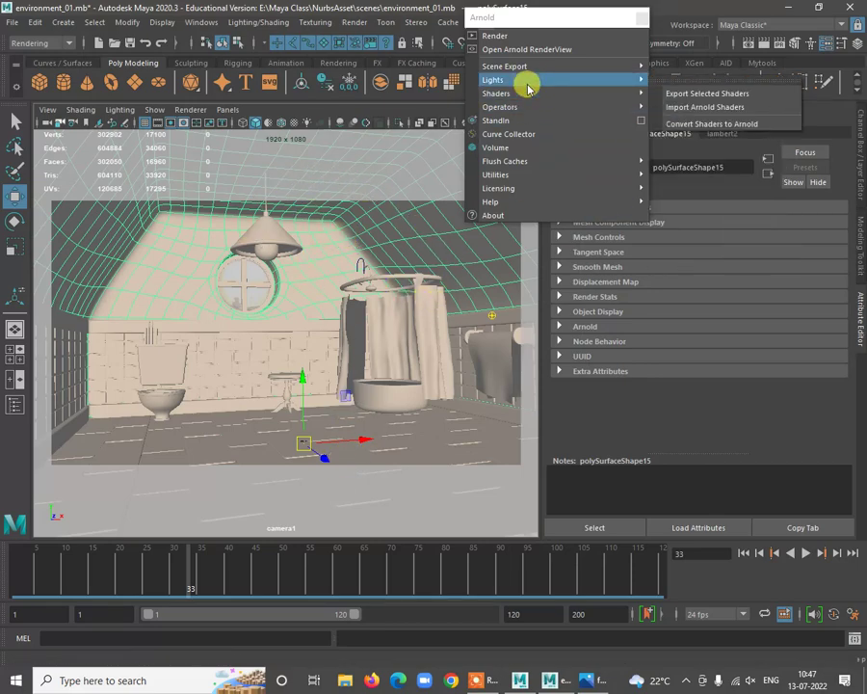
left_click(673, 68)
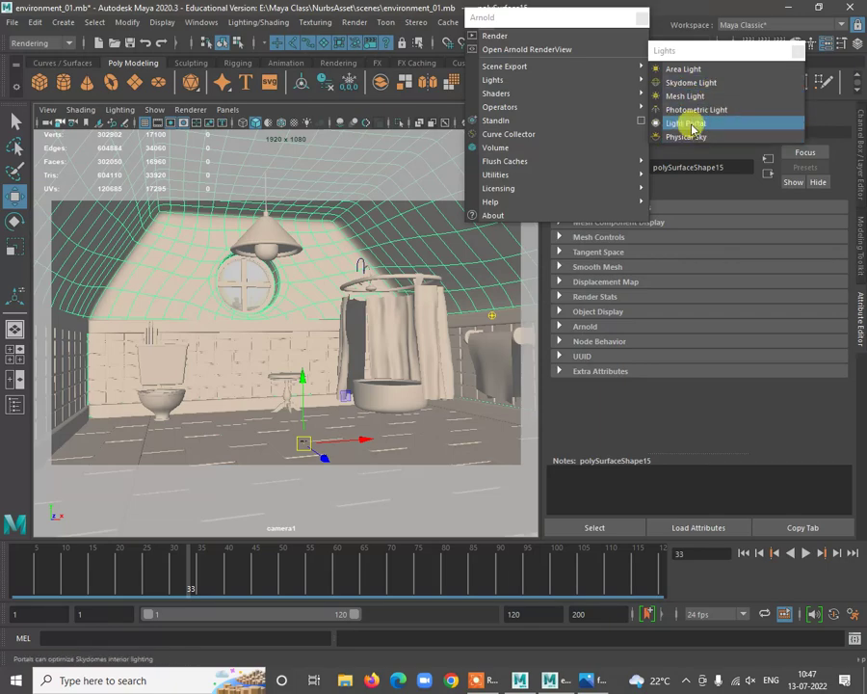
left_click(641, 18)
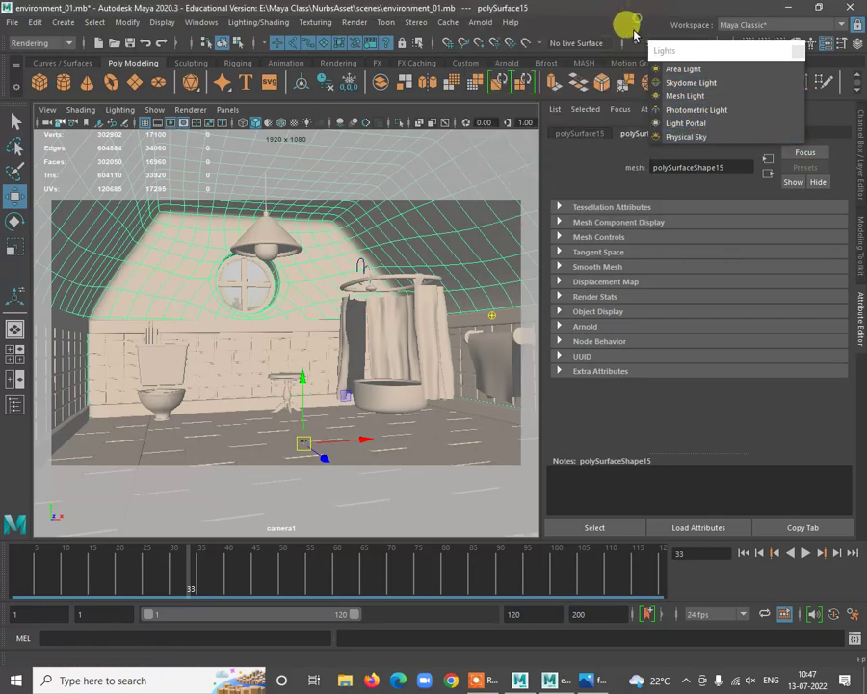
left_click(701, 83)
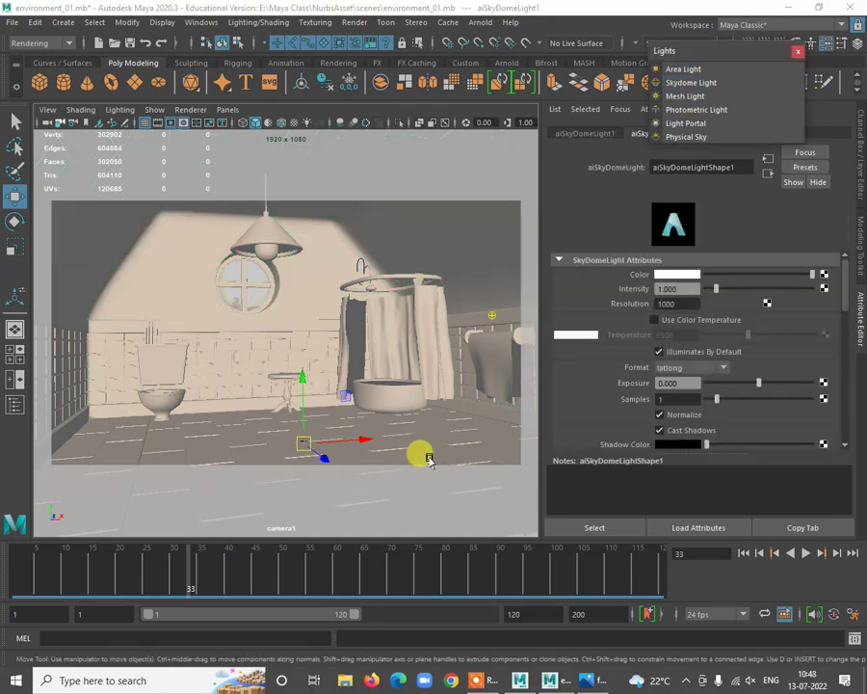
Examine the skydome around the bathroom in the four-view layout's perspective view, and return to the full camera1 view
key("space")
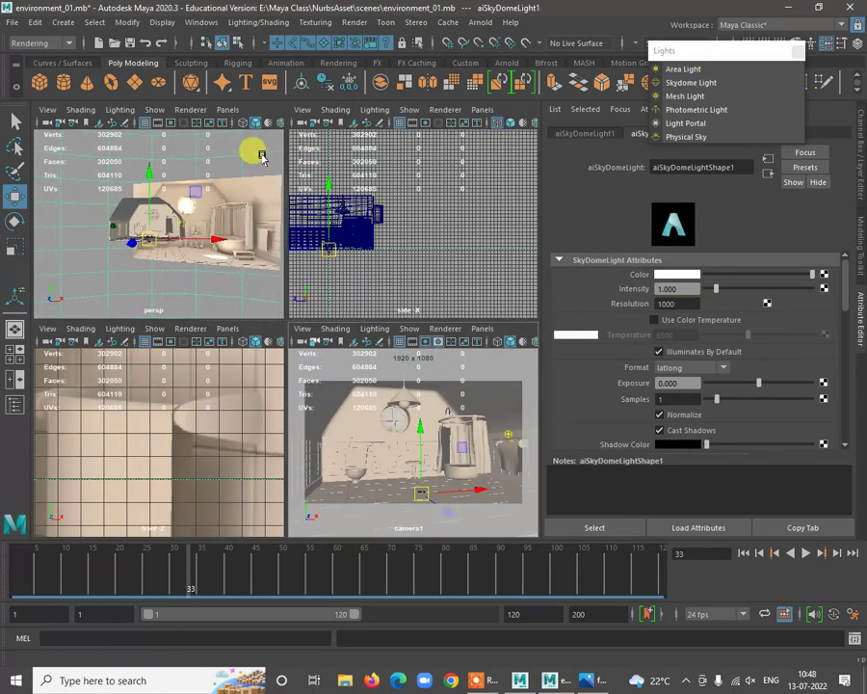
left_click(227, 109)
mouse_move(269, 122)
left_click(378, 141)
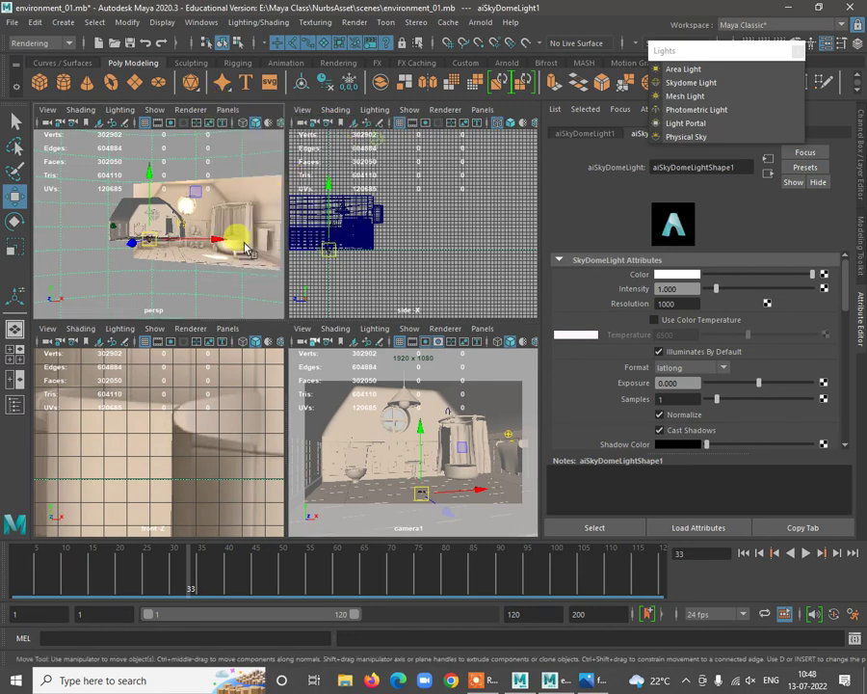
right_click_drag(241, 243, 144, 231, "alt")
right_click_drag(300, 239, 139, 273, "alt")
left_click_drag(139, 274, 244, 357, "alt")
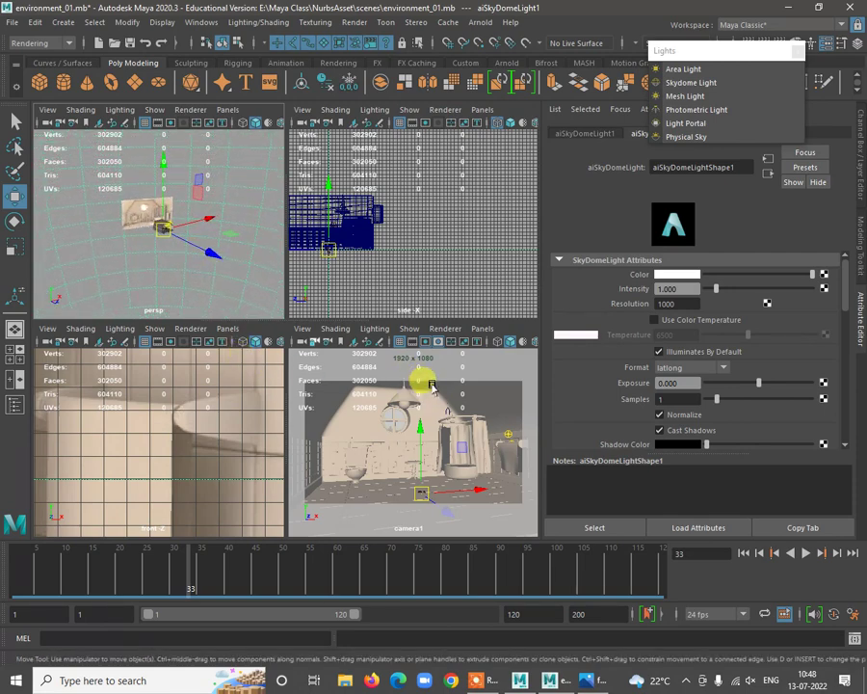
key("space")
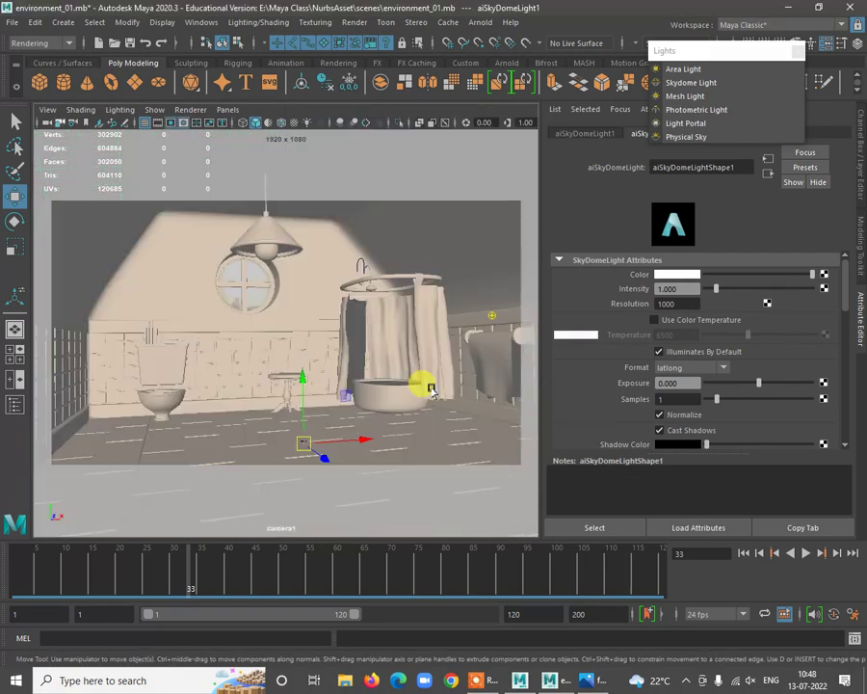
Open the Arnold RenderView and start rendering the bathroom through cameraShape1
left_click(474, 23)
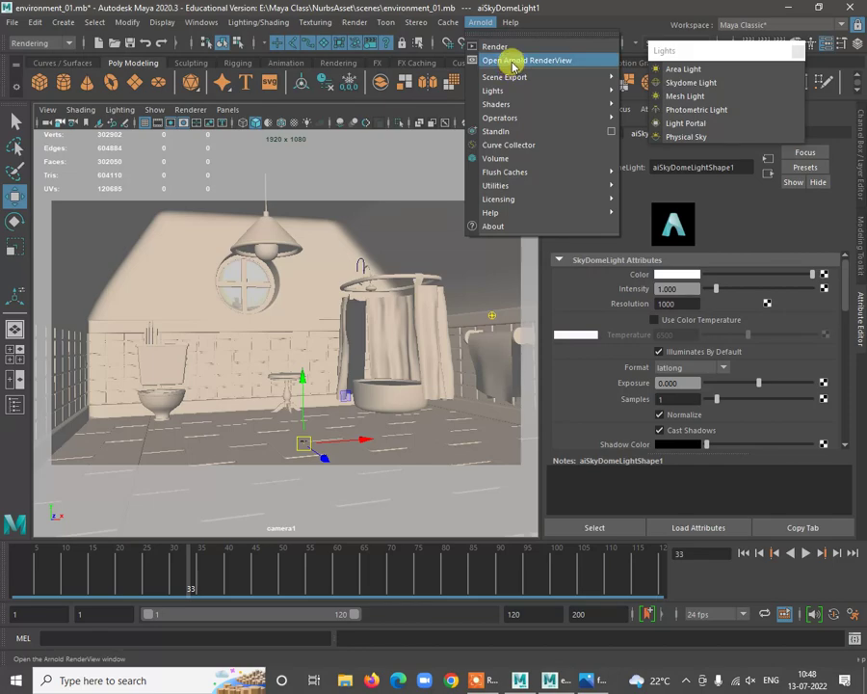
left_click(512, 64)
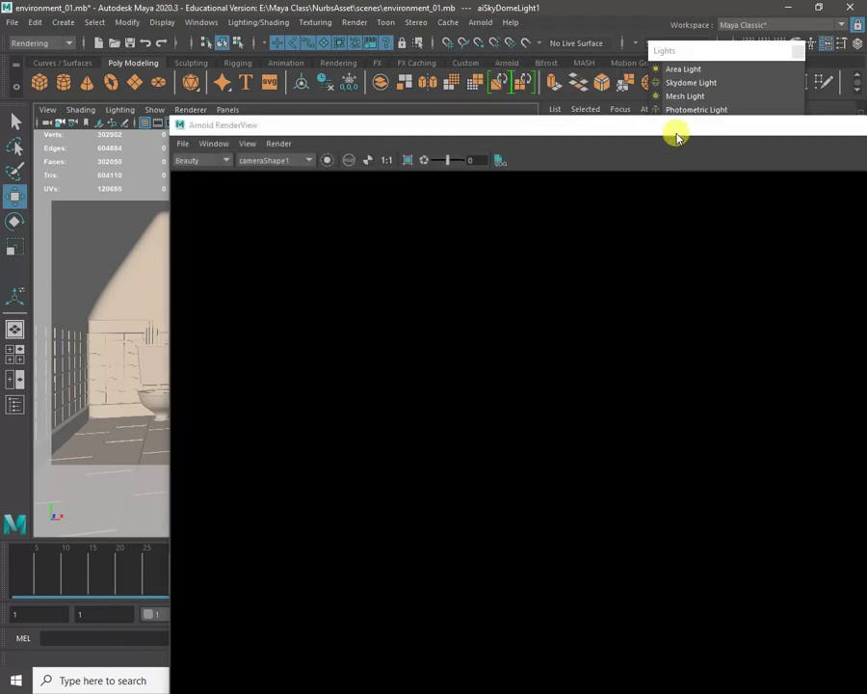
left_click_drag(675, 135, 3, 125)
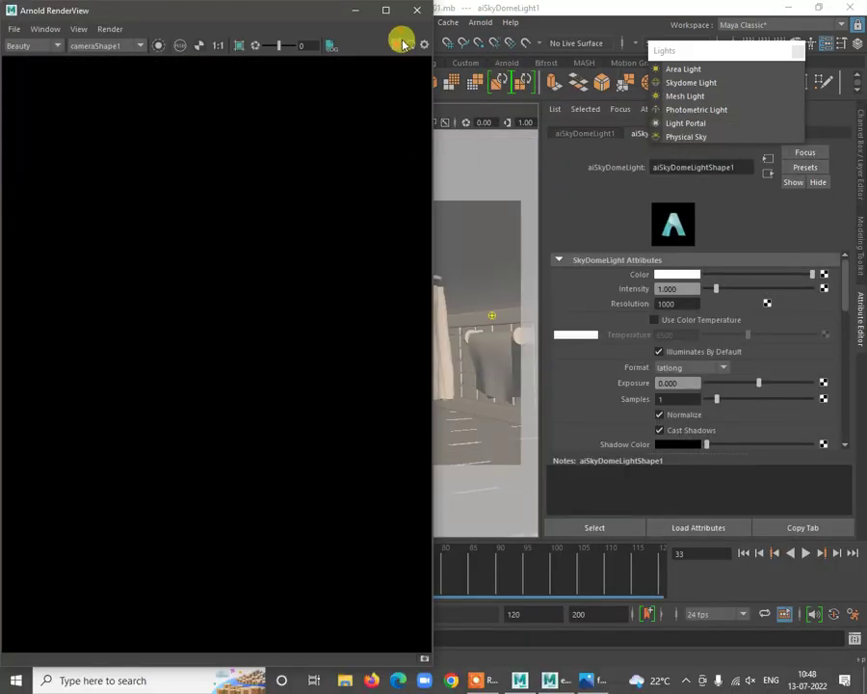
left_click(390, 46)
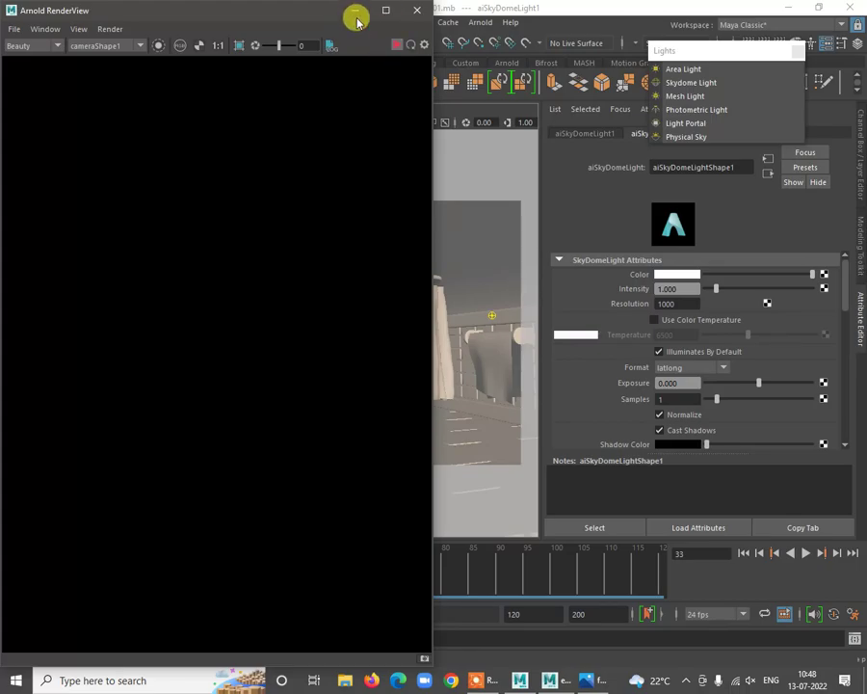
Shrink and reposition the Arnold RenderView window, and zoom the render to show the whole bathroom
left_click(385, 10)
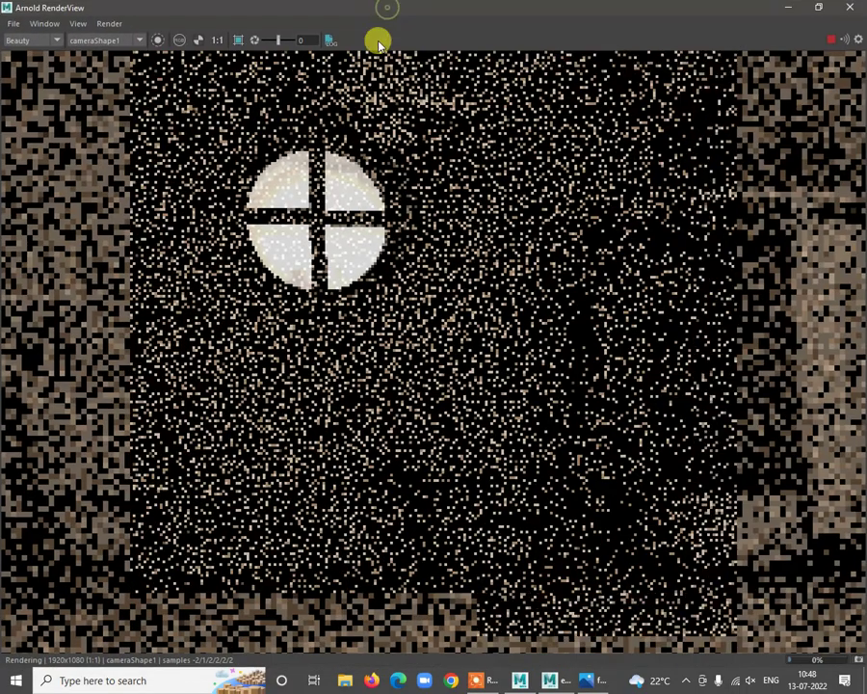
left_click_drag(428, 9, 521, 133)
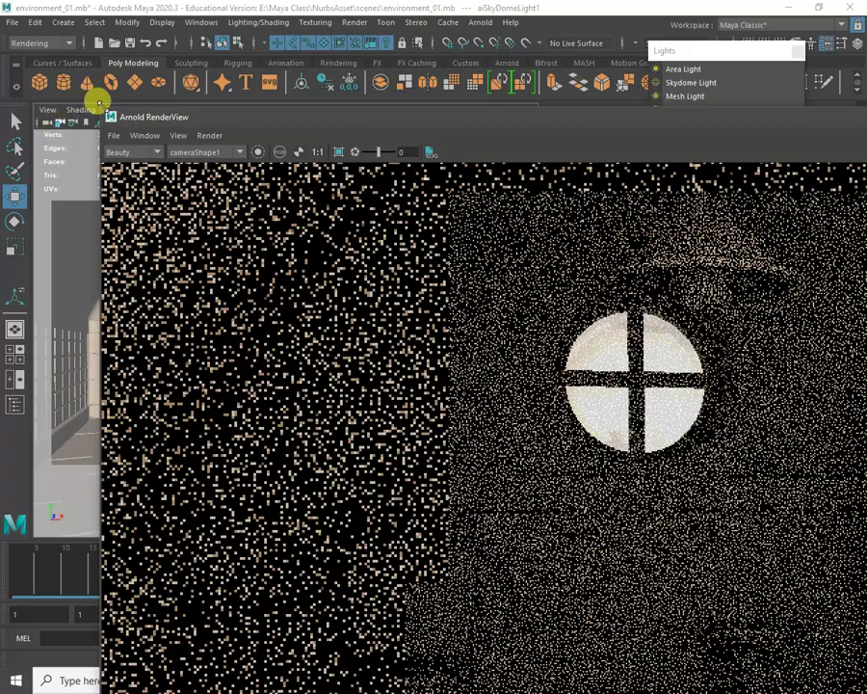
left_click_drag(103, 117, 583, 431)
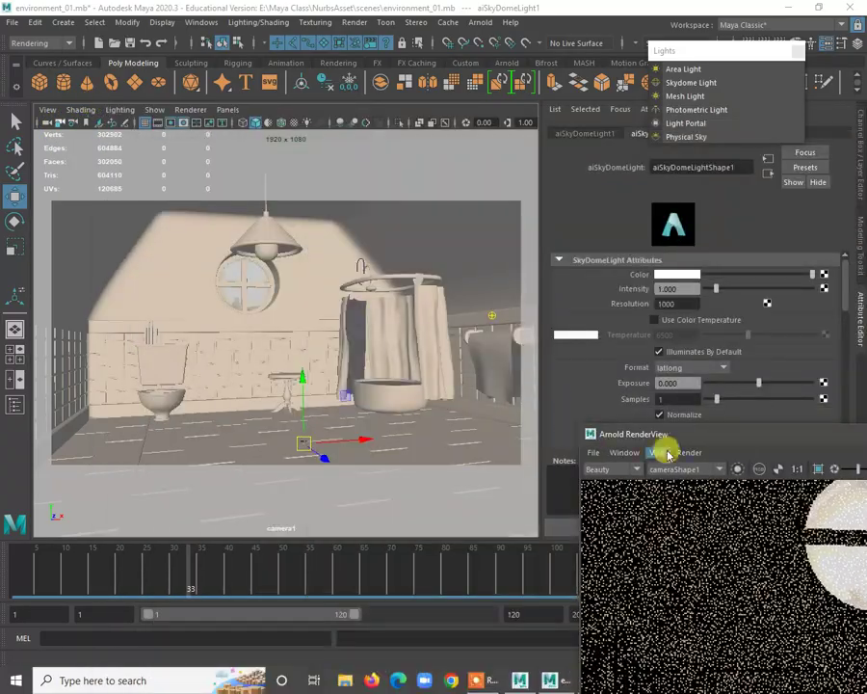
left_click_drag(685, 436, 91, 51)
scroll(277, 277, "down", 5)
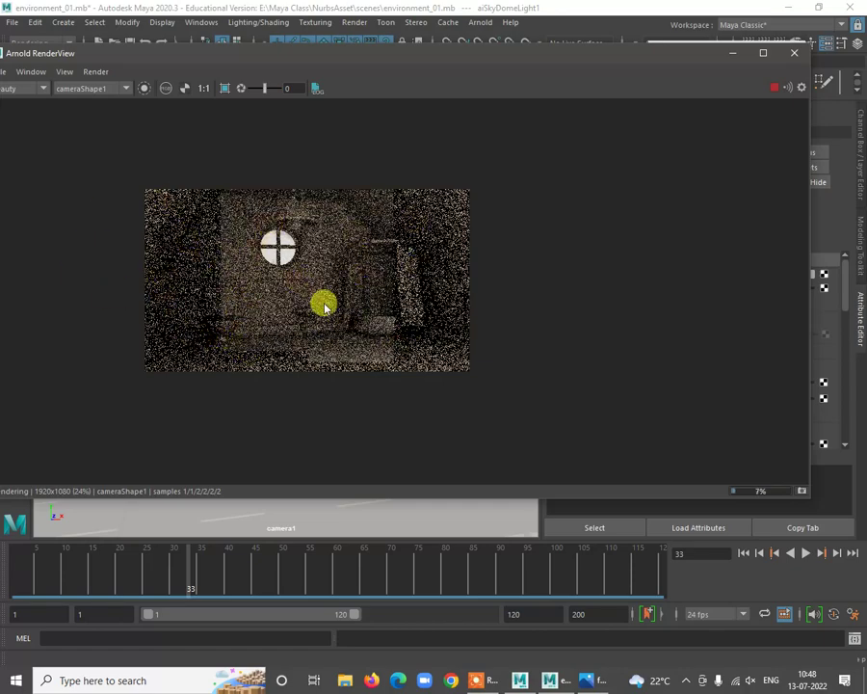
scroll(322, 302, "up", 3)
scroll(347, 308, "down", 1)
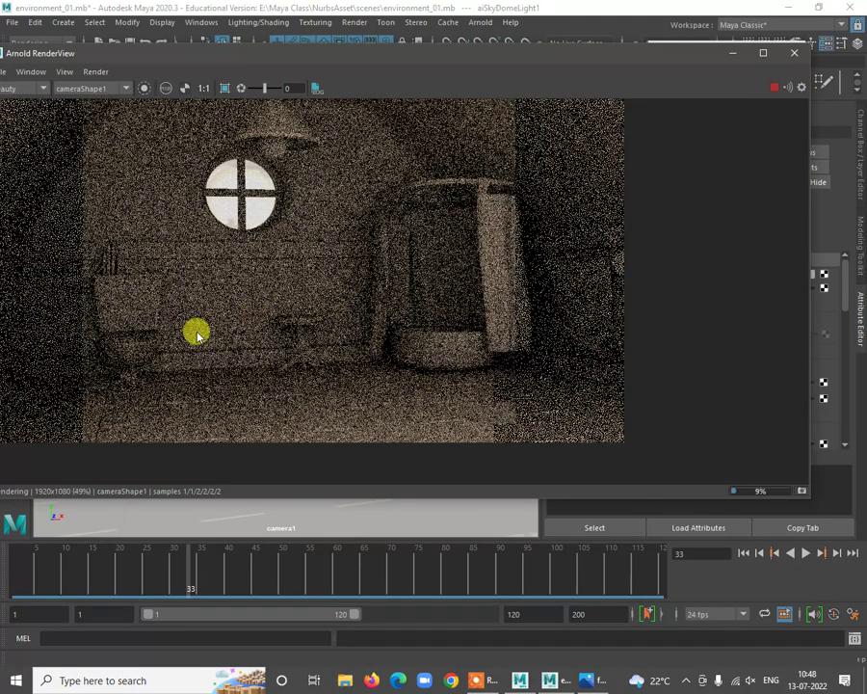
Zoom the render out, then reposition and narrow the Arnold RenderView window so the skydome light's attributes are uncovered
scroll(298, 312, "down", 2)
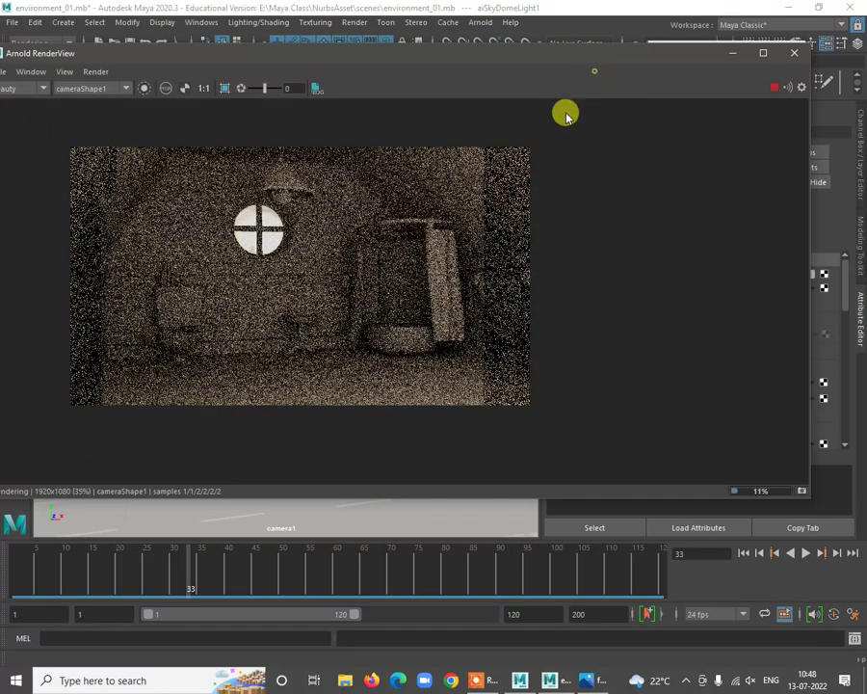
left_click_drag(624, 62, 568, 99)
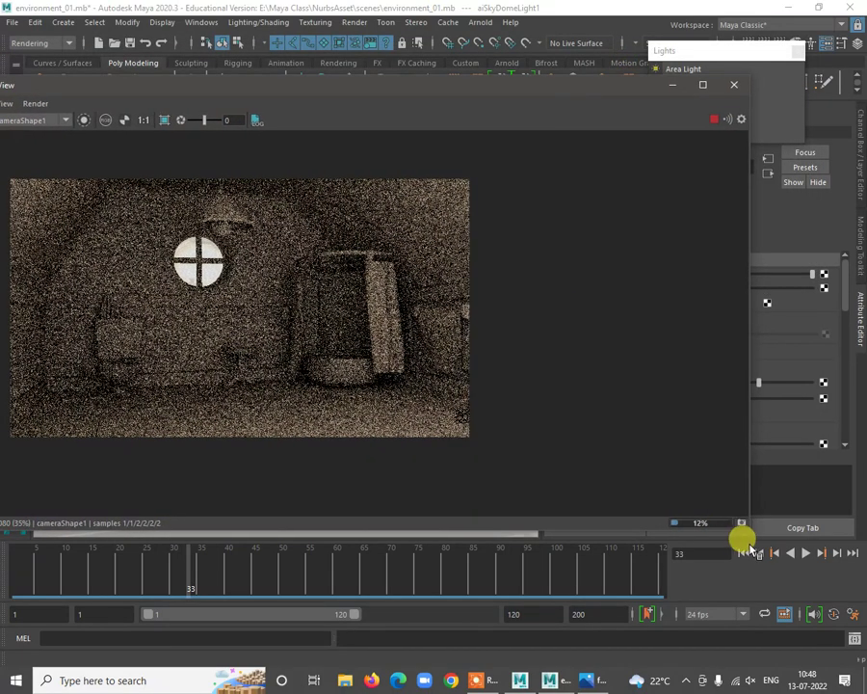
left_click_drag(742, 526, 544, 537)
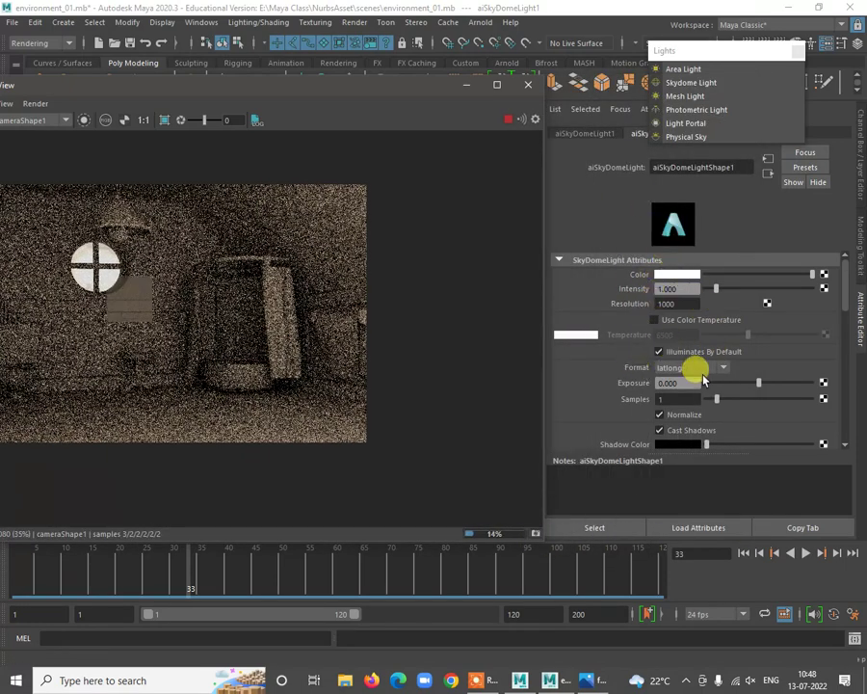
Enable Use Color Temperature on the skydome light and set its temperature to a warm 3765
scroll(703, 379, "down", 5)
scroll(665, 343, "up", 3)
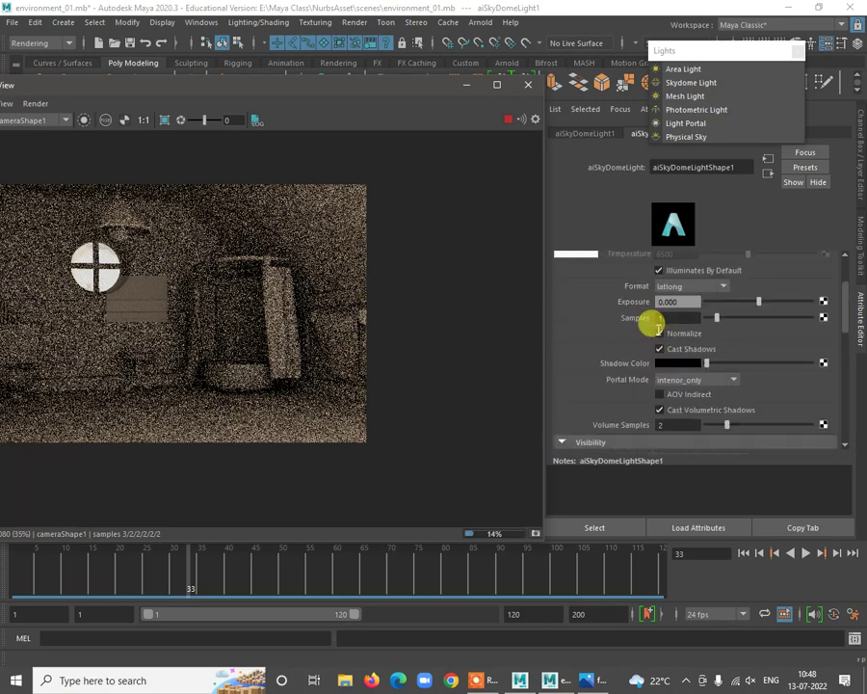
scroll(660, 309, "up", 2)
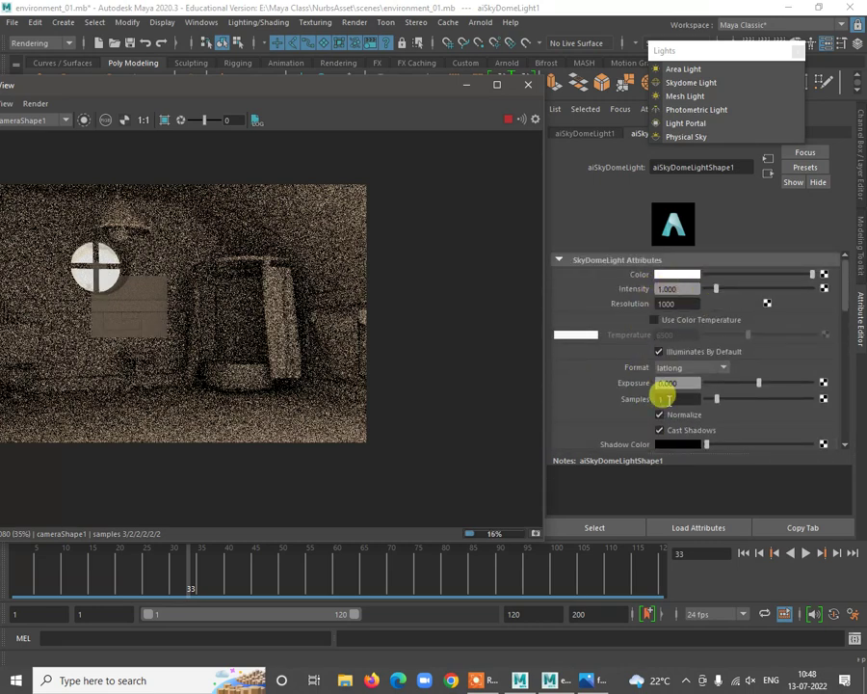
scroll(694, 366, "down", 2)
scroll(678, 352, "down", 2)
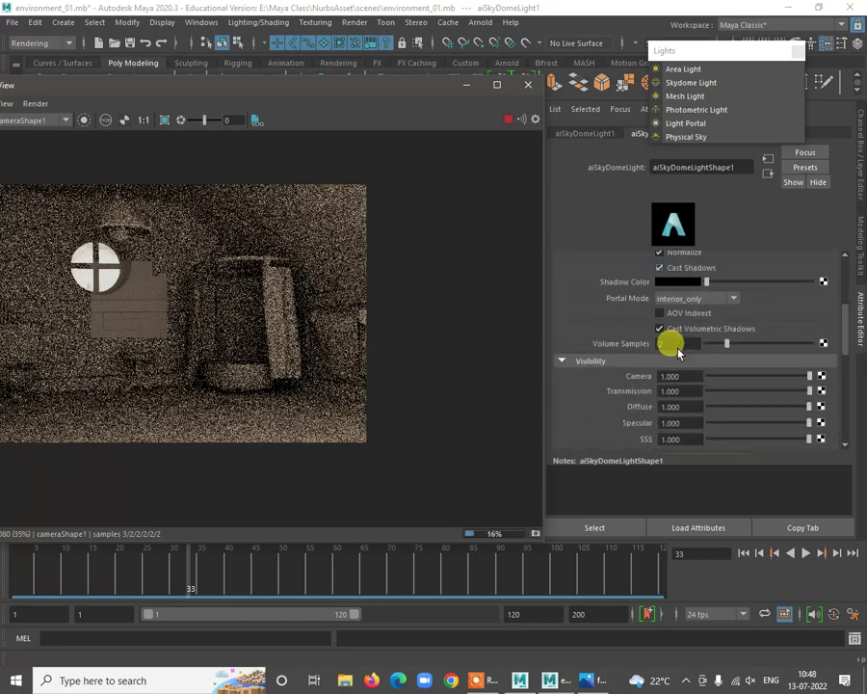
scroll(680, 361, "up", 4)
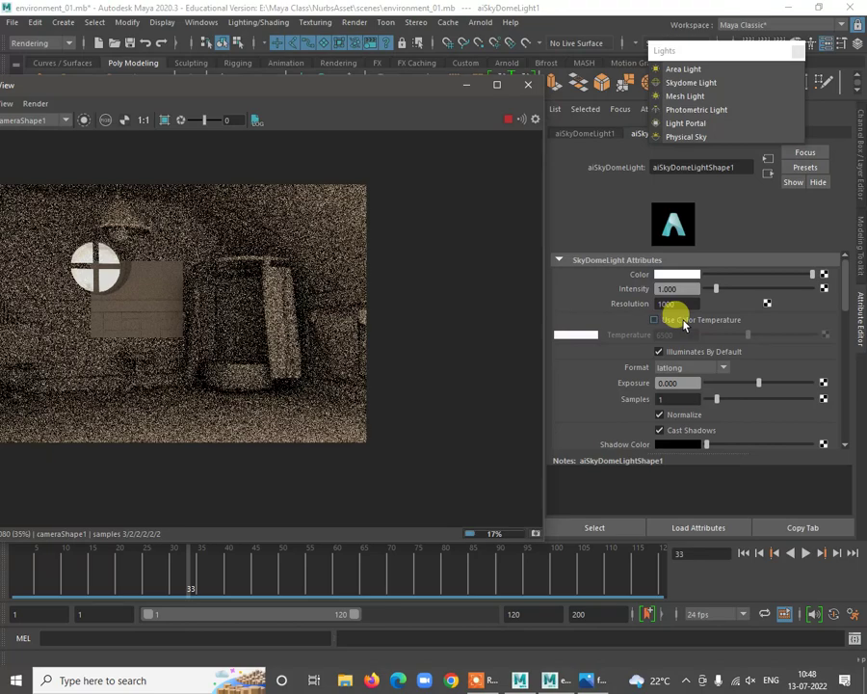
left_click(659, 318)
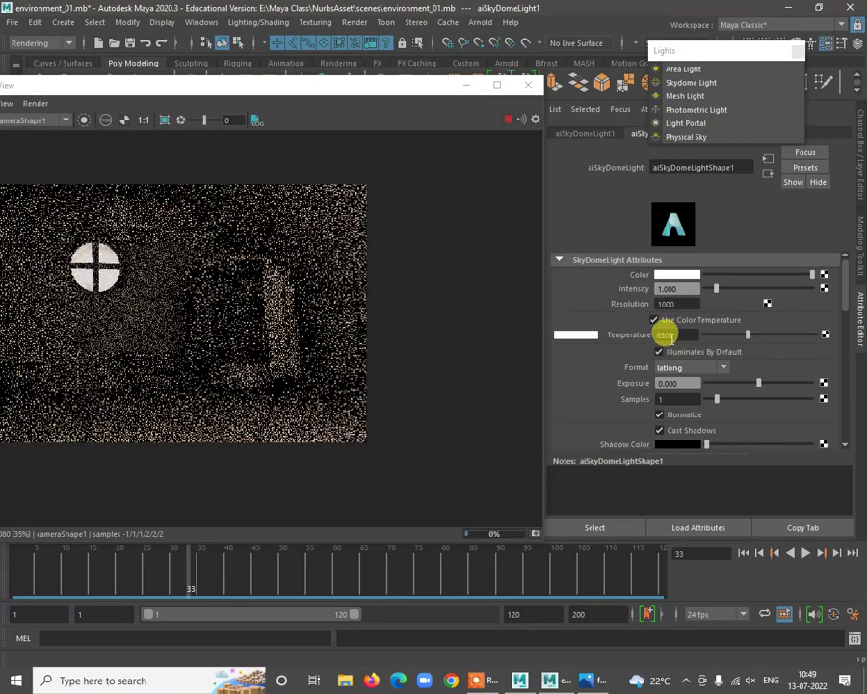
left_click(678, 334)
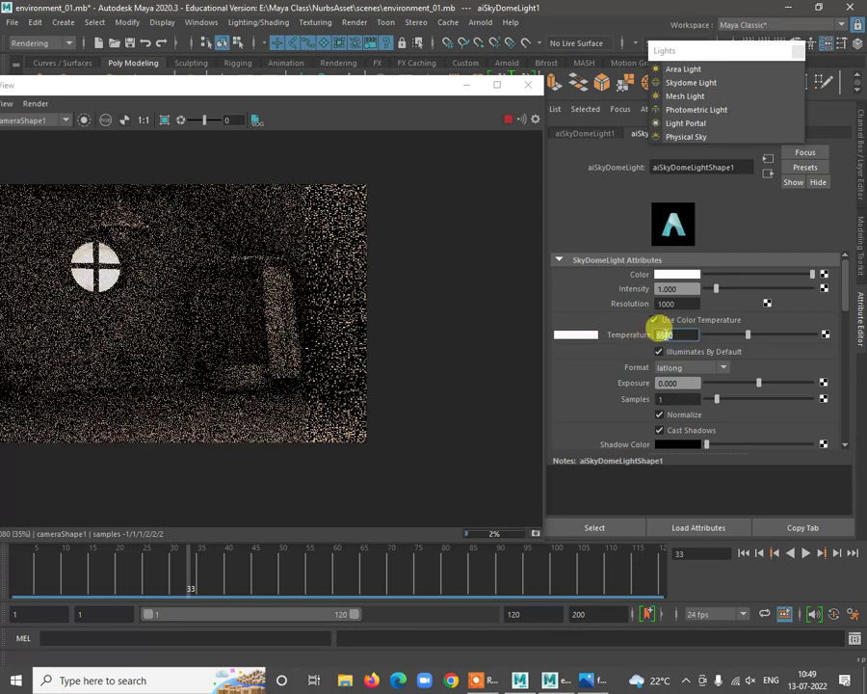
left_click_drag(757, 340, 856, 330)
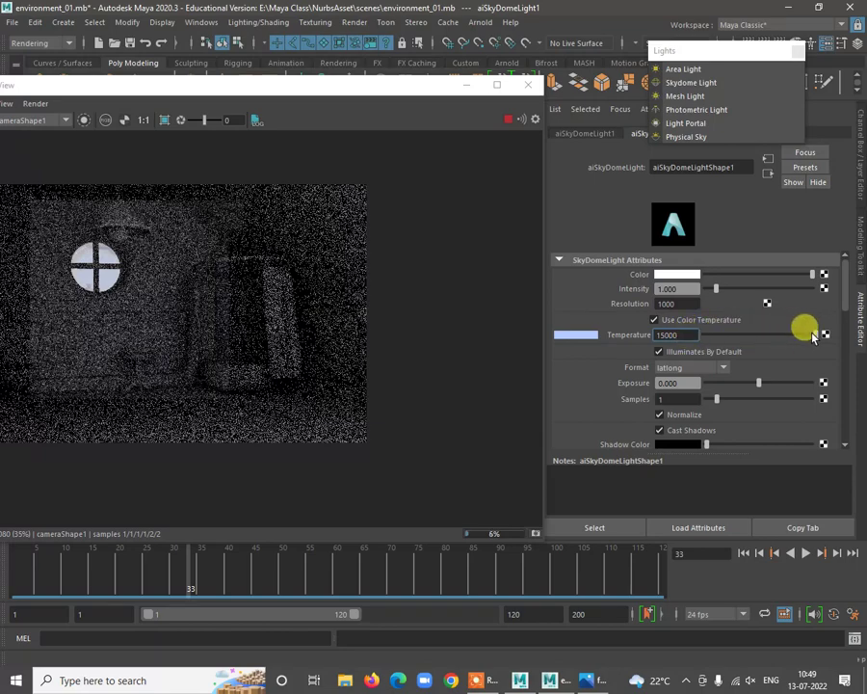
left_click_drag(812, 334, 741, 349)
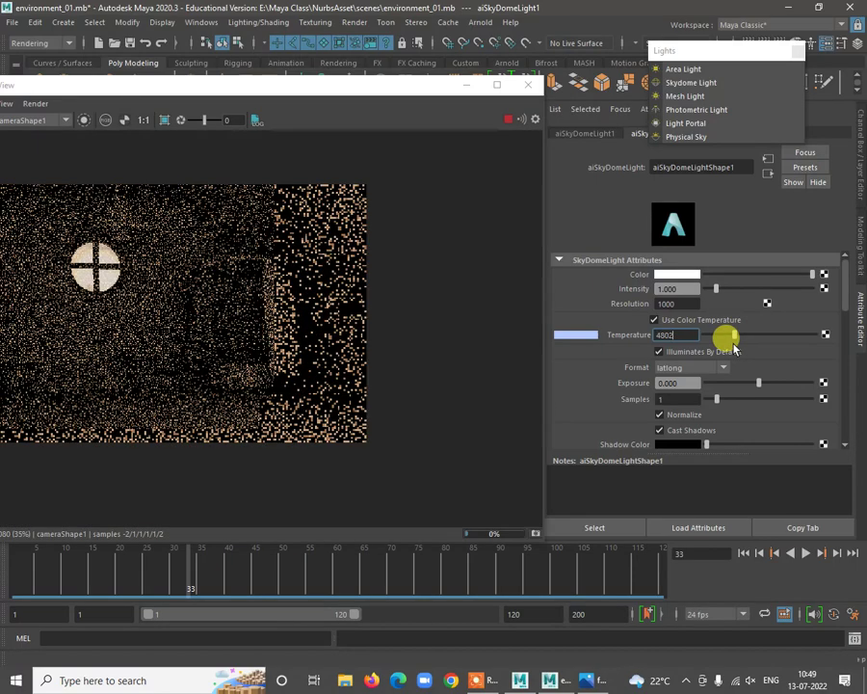
left_click_drag(733, 347, 710, 344)
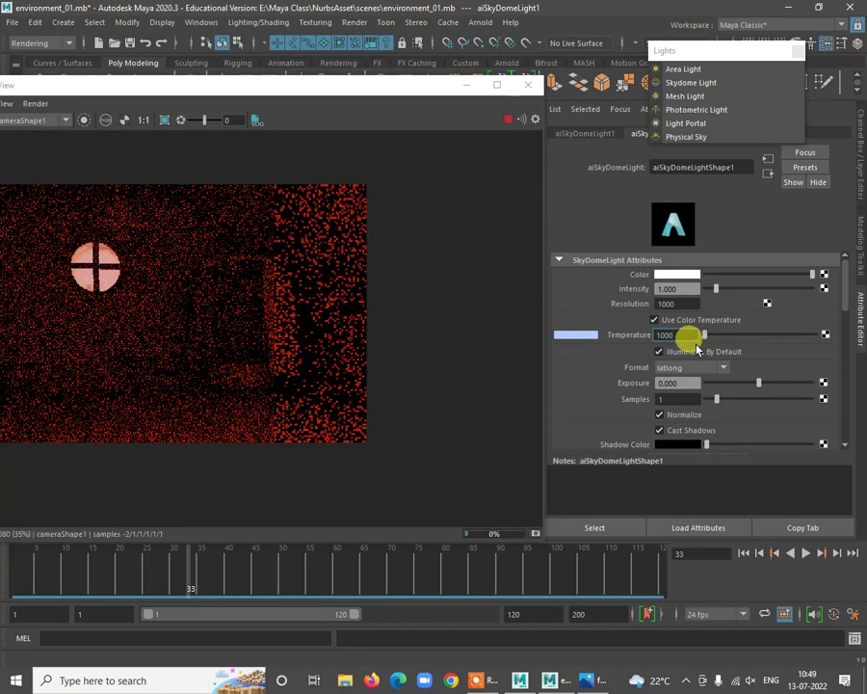
left_click_drag(692, 347, 725, 338)
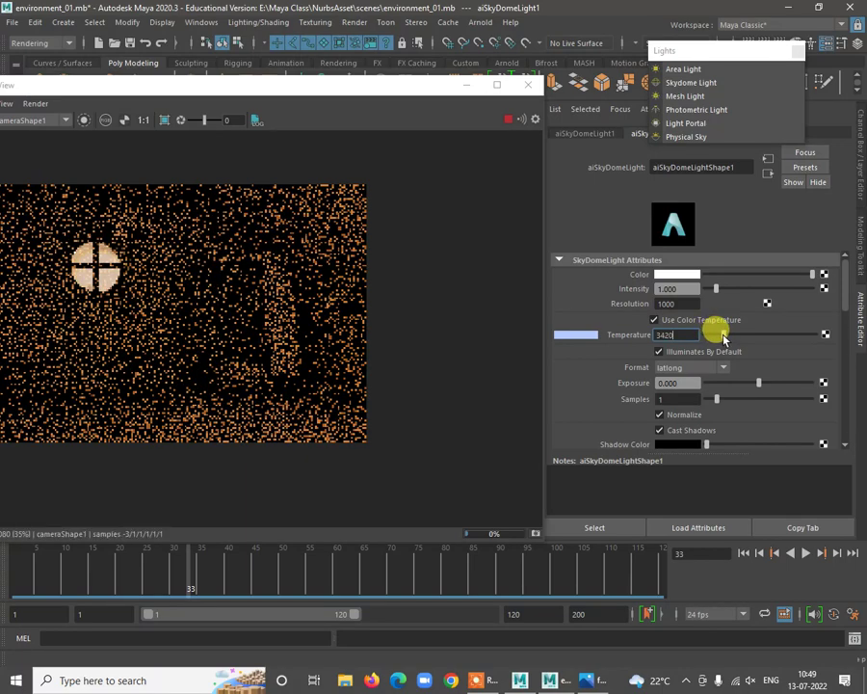
Inspect the warm-lit bathroom render at different zooms, keeping the RenderView window clear of the skydome light's attributes
scroll(192, 362, "down", 2)
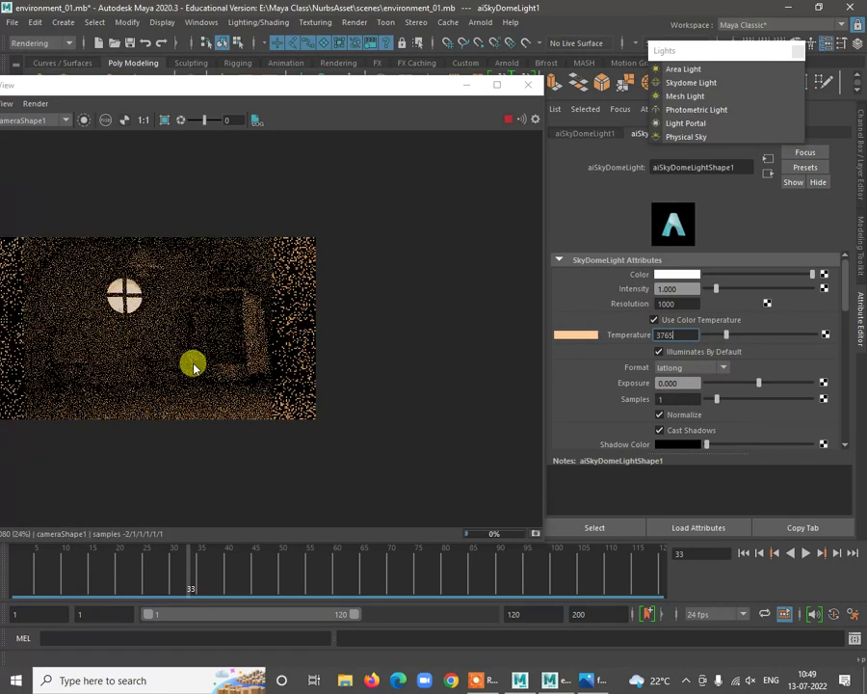
left_click_drag(268, 91, 387, 88)
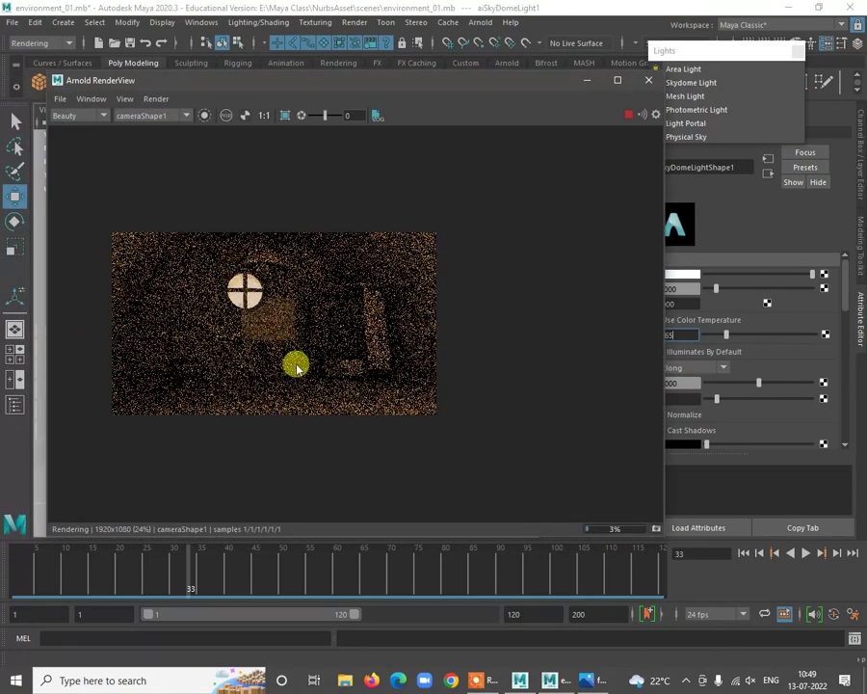
scroll(252, 362, "up", 2)
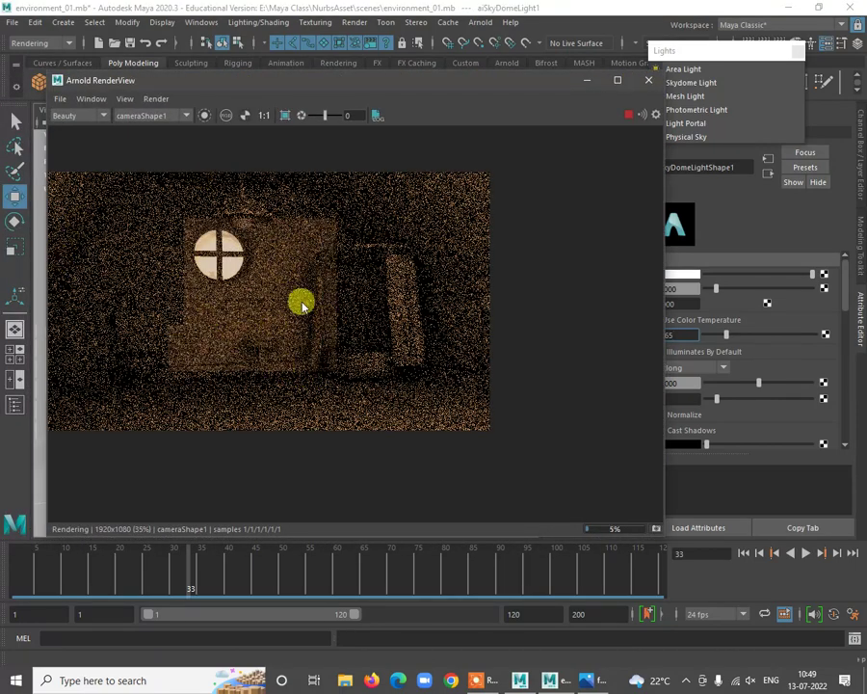
left_click_drag(448, 79, 359, 61)
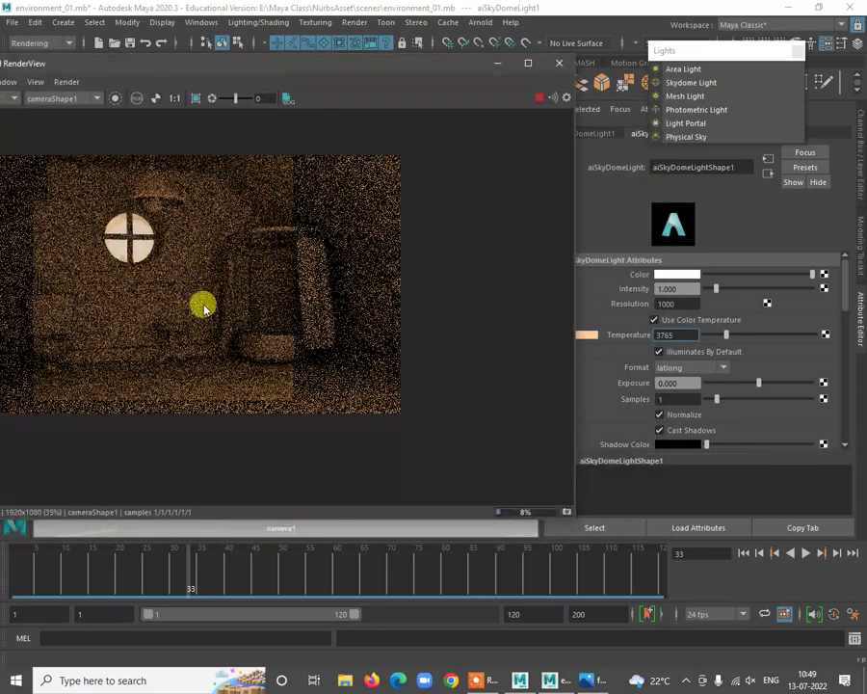
Set the skydome light's Samples to 4, stop the render and minimize the Arnold RenderView
left_click(669, 398)
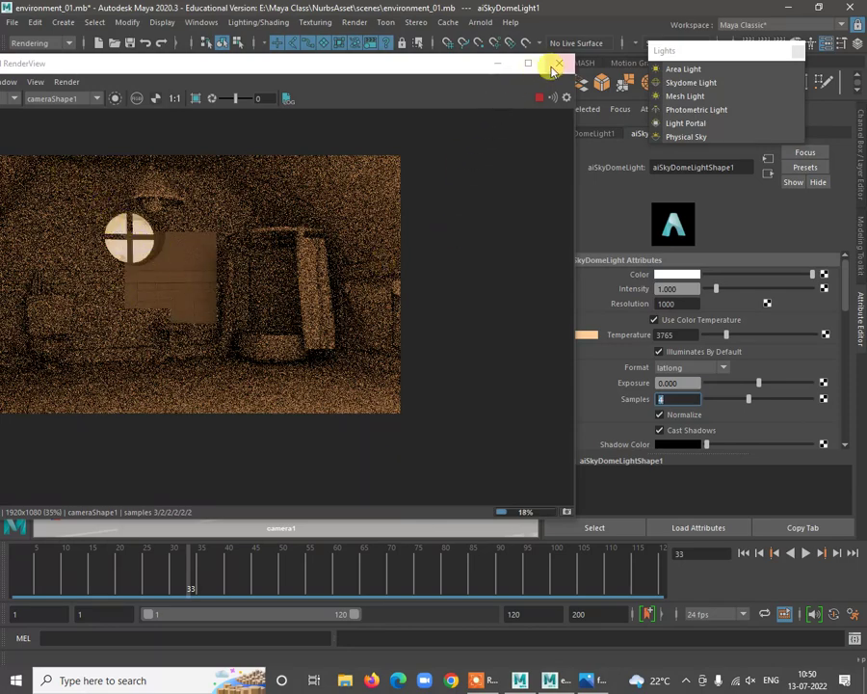
left_click(537, 100)
left_click(498, 63)
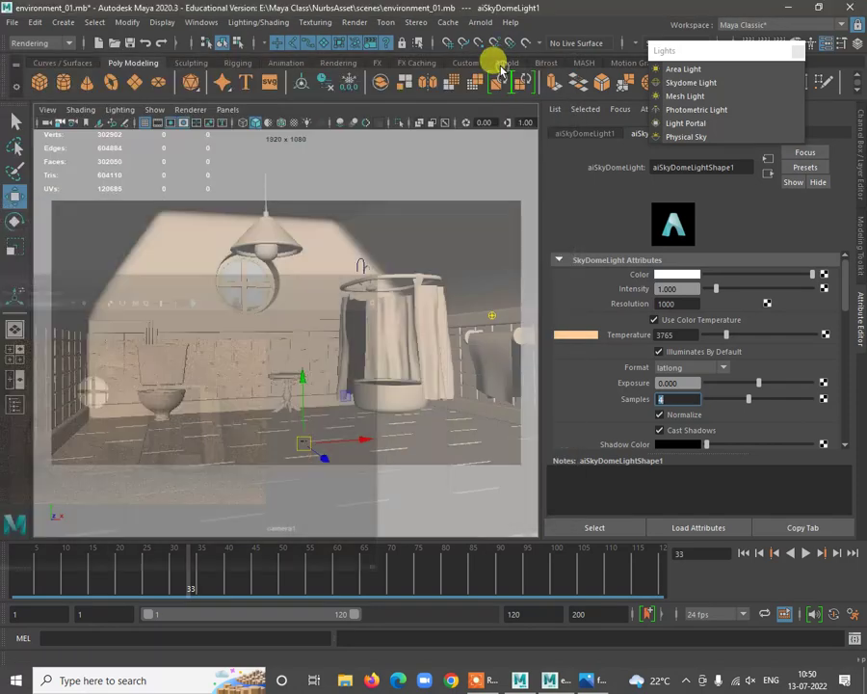
Switch to the full perspective view showing the room from outside, and create a directional light
left_click(323, 364)
key("space")
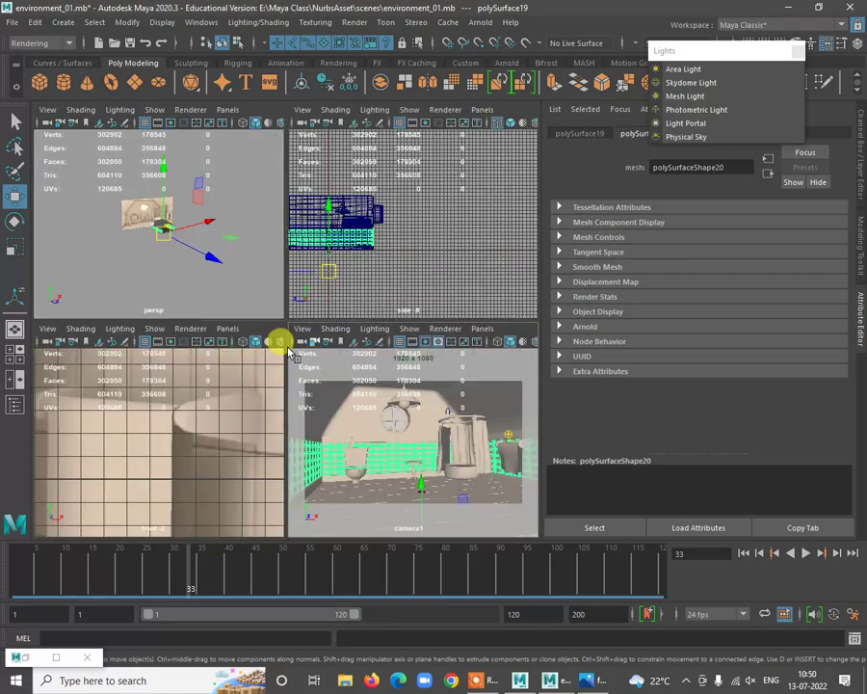
key("space")
right_click_drag(197, 261, 278, 386, "alt")
left_click_drag(280, 390, 289, 416, "alt")
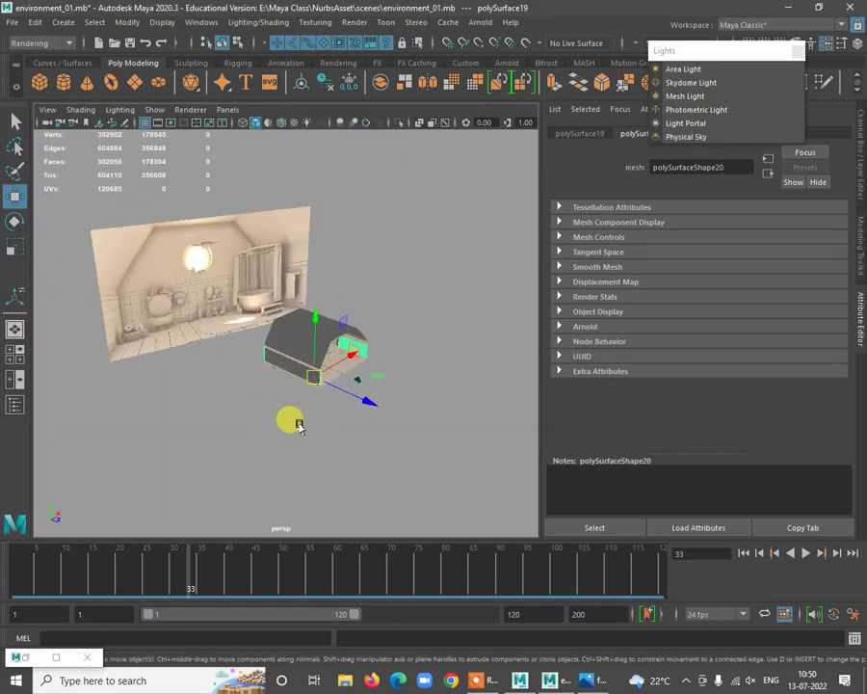
left_click(183, 314)
right_click_drag(183, 314, 223, 358, "alt")
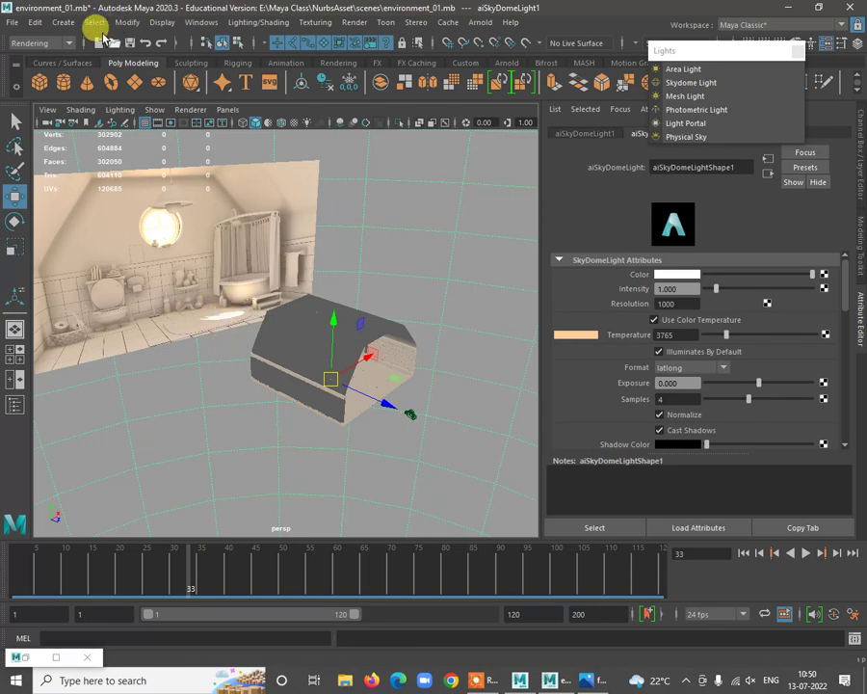
left_click(62, 21)
mouse_move(102, 110)
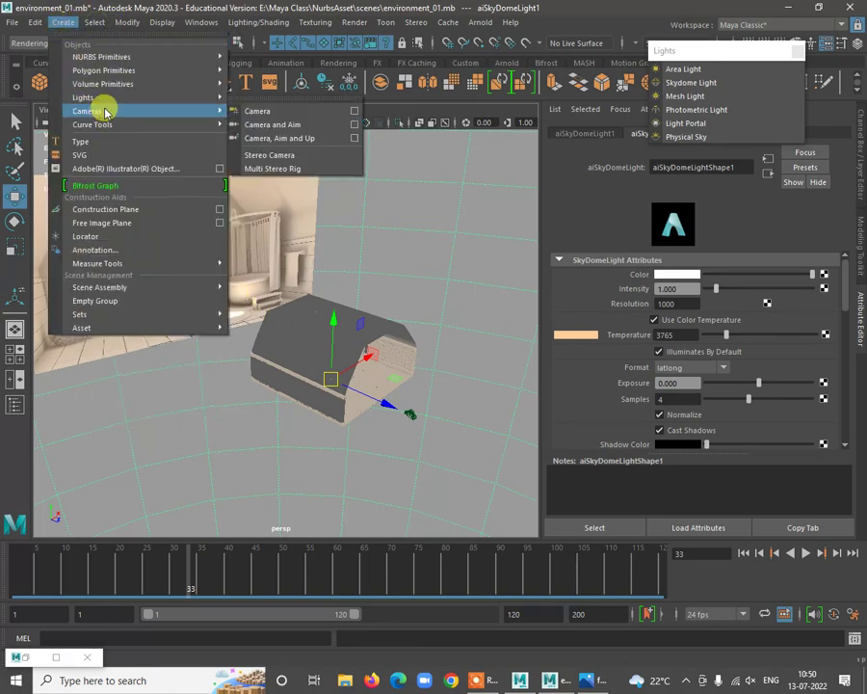
mouse_move(165, 93)
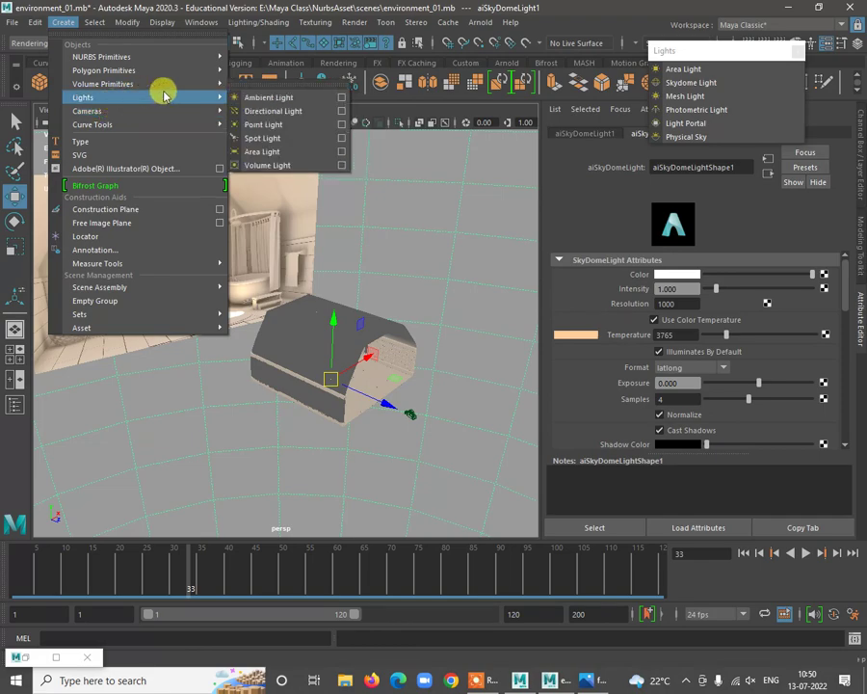
left_click(278, 116)
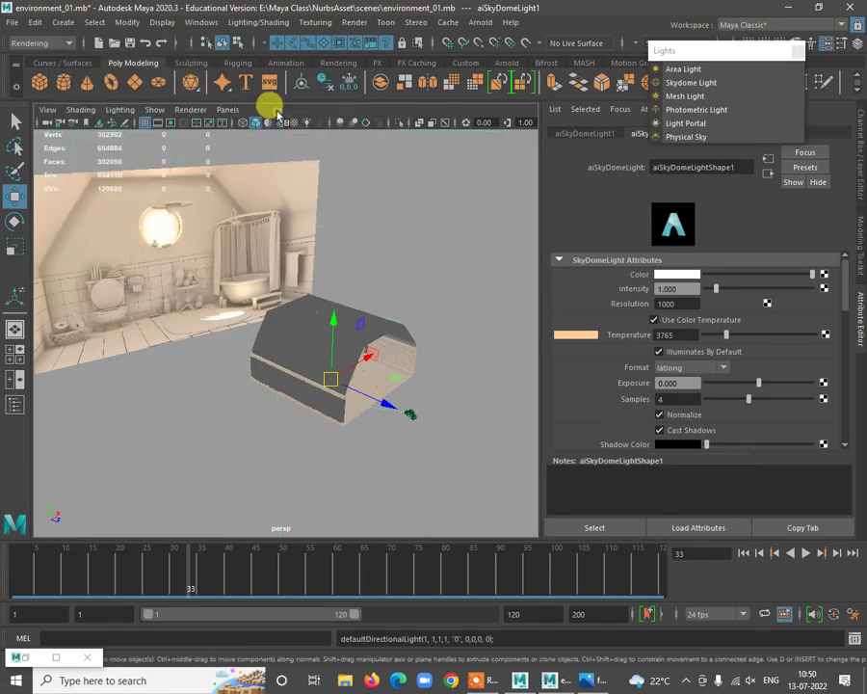
Place the directional light behind the round window wall, scale it up and rotate it to shine down into the room
scroll(339, 354, "down", 4)
left_click_drag(337, 356, 408, 378)
key("r")
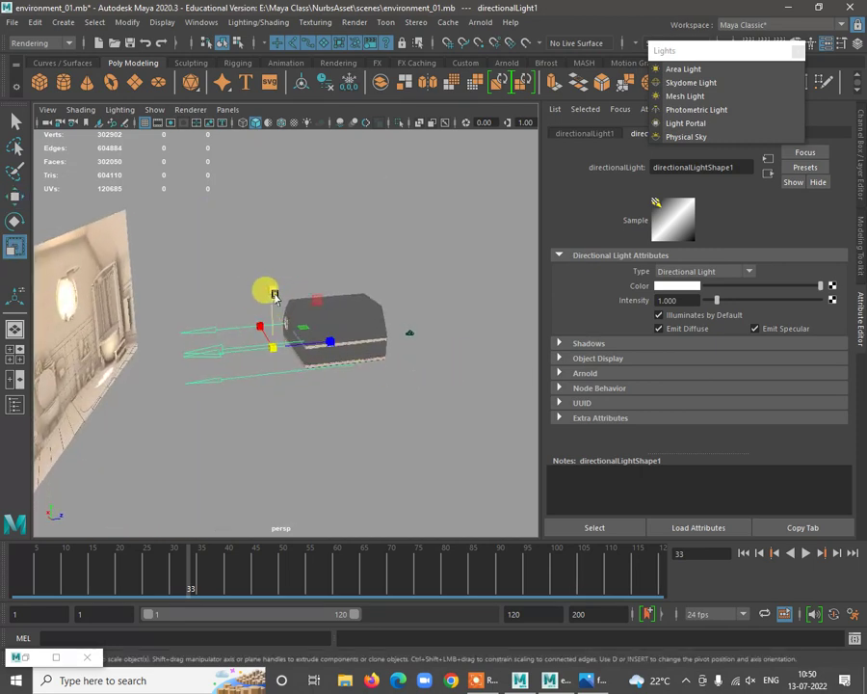
key("e")
left_click_drag(280, 287, 295, 392)
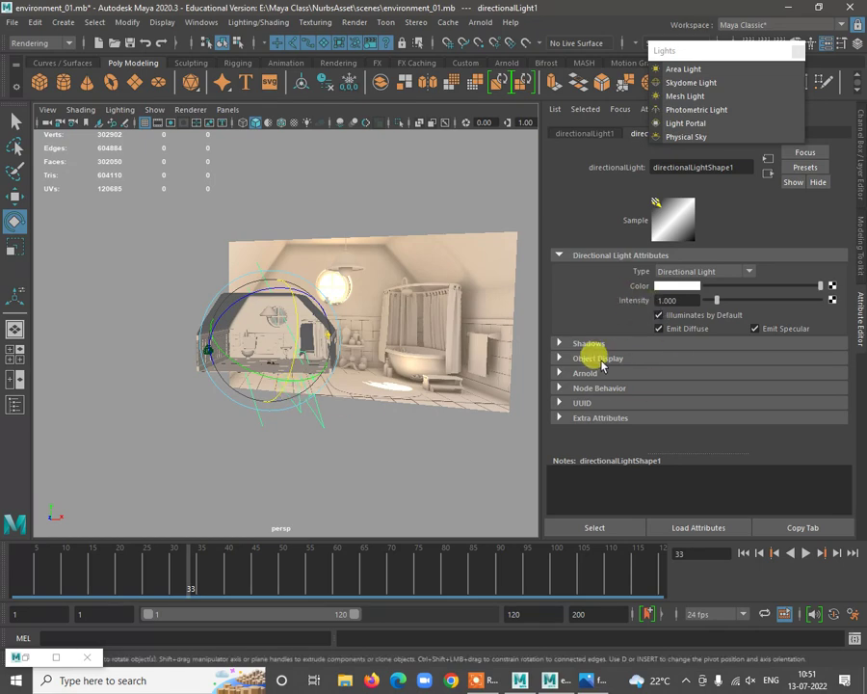
Enable Use Color Temperature for the directional light, set its Arnold exposure to 1.078 and return to the full camera1 view
left_click(562, 374)
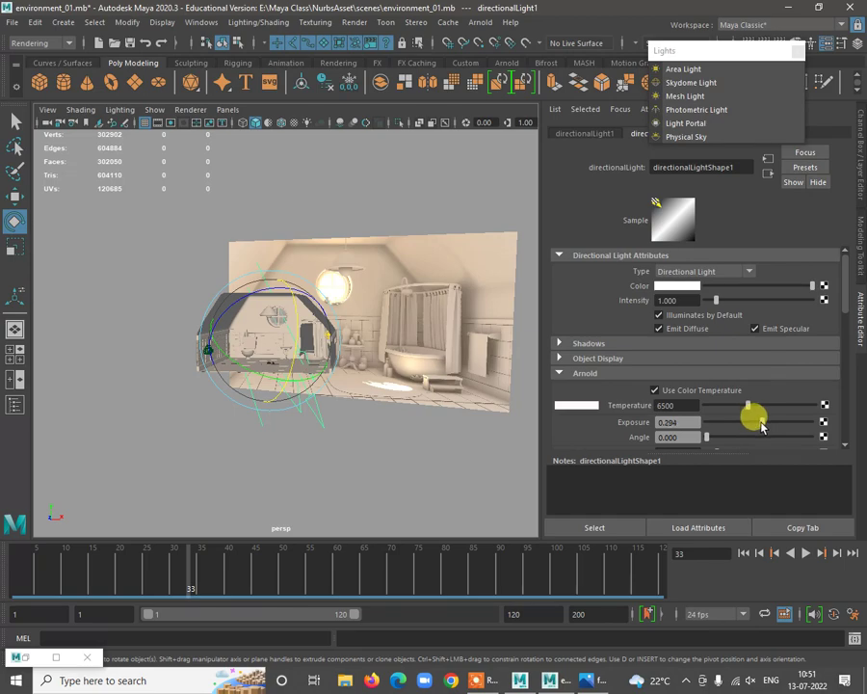
key("space")
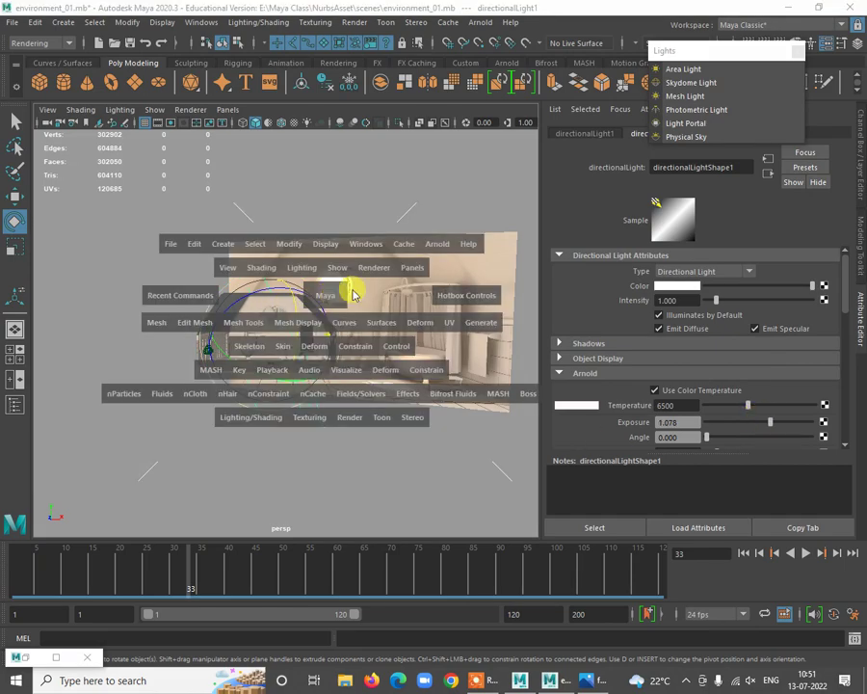
key("space")
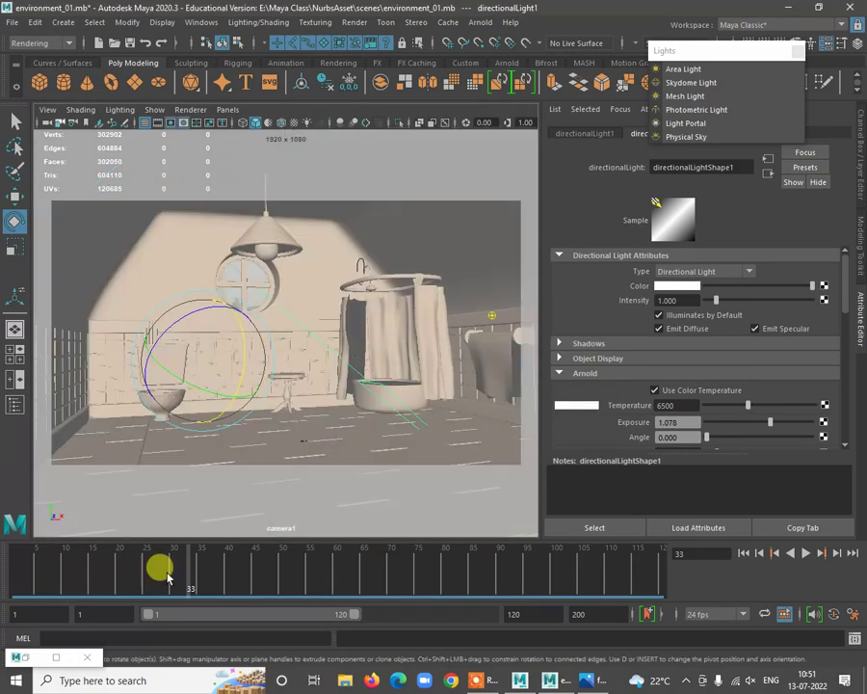
Restore the Arnold RenderView, restart the cameraShape1 render and place the window beside the directional light's attributes
left_click(56, 657)
left_click(830, 41)
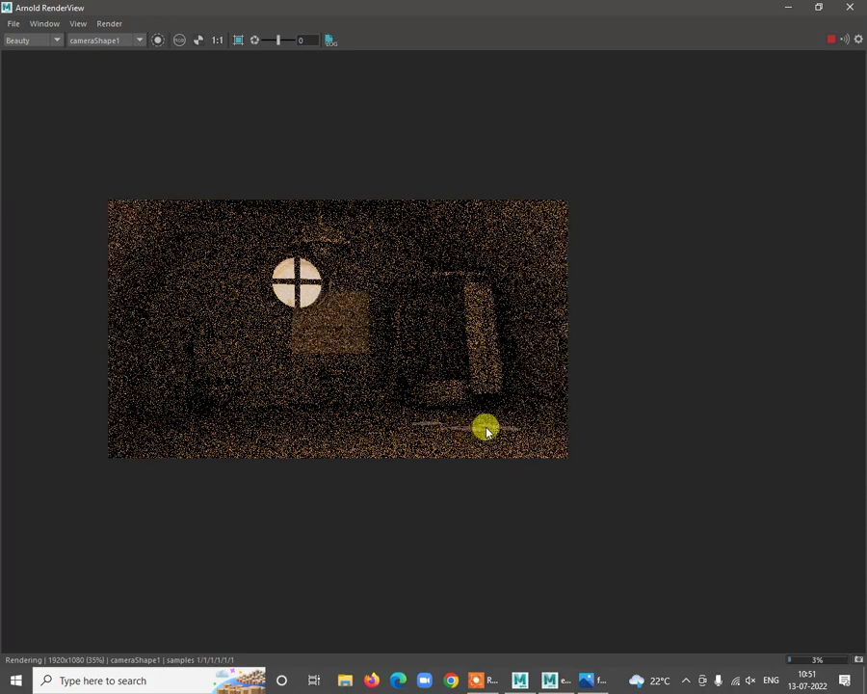
left_click_drag(561, 10, 401, 169)
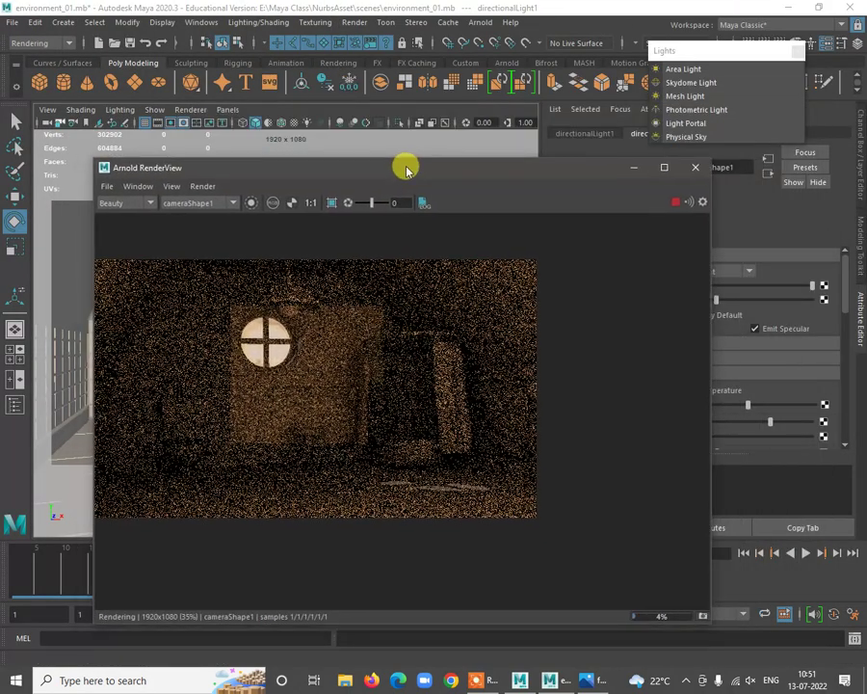
left_click_drag(483, 180, 389, 186)
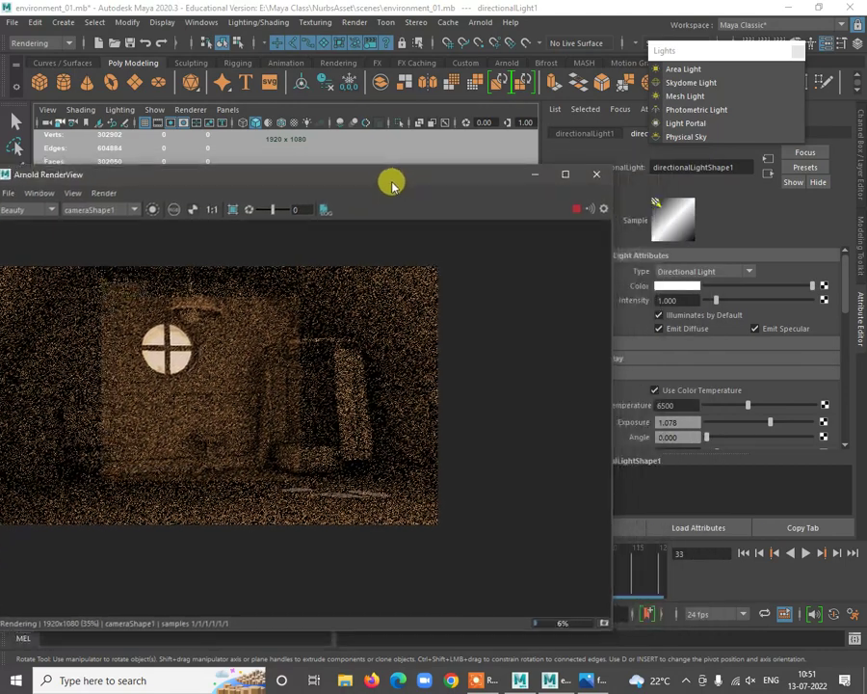
Raise the directional light's exposure to 4.085 and move the RenderView window down to uncover the camera1 view
left_click_drag(762, 416, 796, 421)
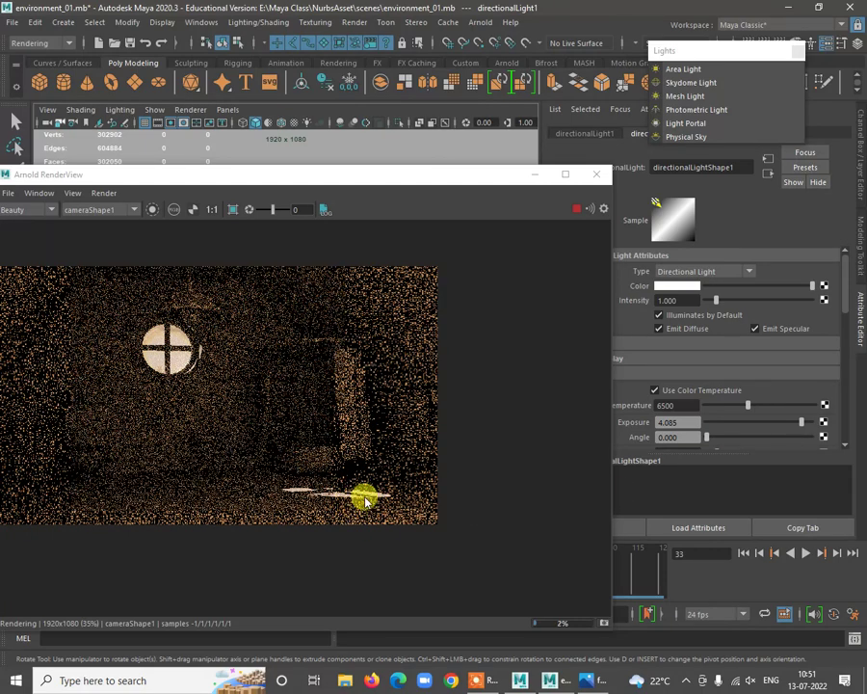
left_click_drag(333, 169, 443, 361)
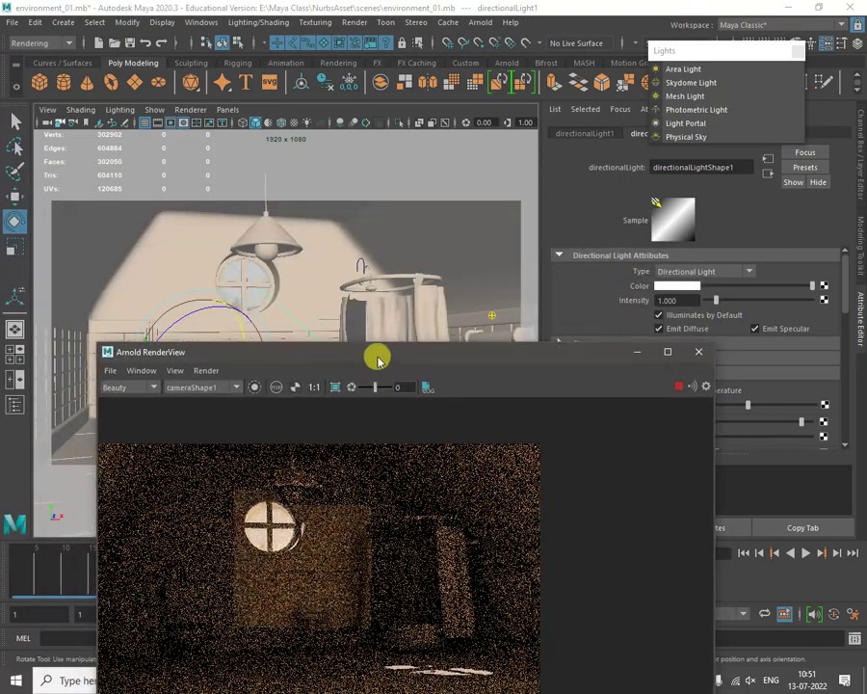
Move the Arnold RenderView off the camera1 view and rotate the directional light to shift its light patch on the bathroom floor
left_click_drag(378, 355, 639, 160)
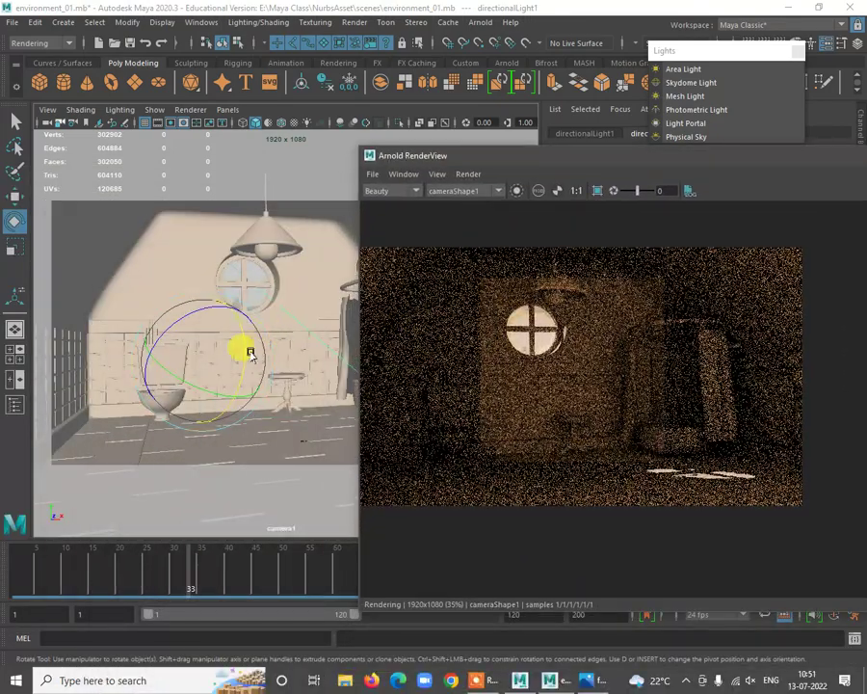
left_click_drag(250, 353, 228, 344)
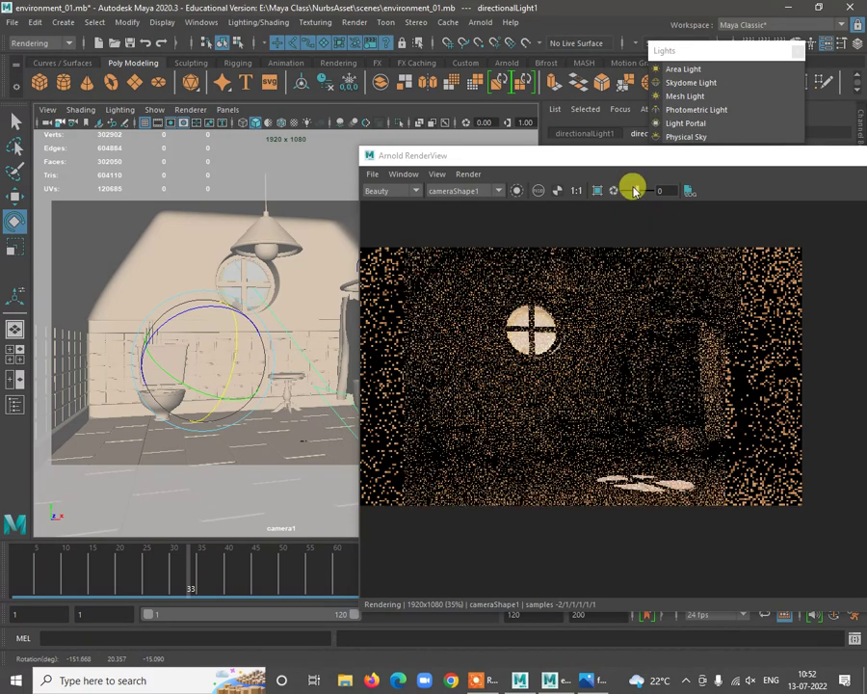
Set the directional light's color temperature to 3888 and its intensity to 2.129, moving the RenderView clear of the attributes
left_click(647, 164)
left_click_drag(647, 164, 312, 73)
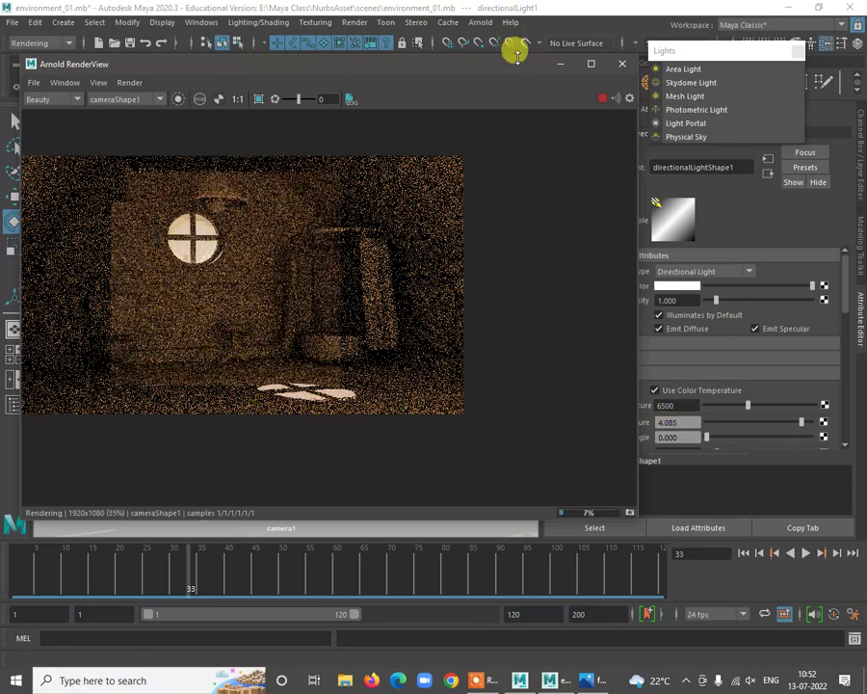
left_click_drag(509, 66, 463, 67)
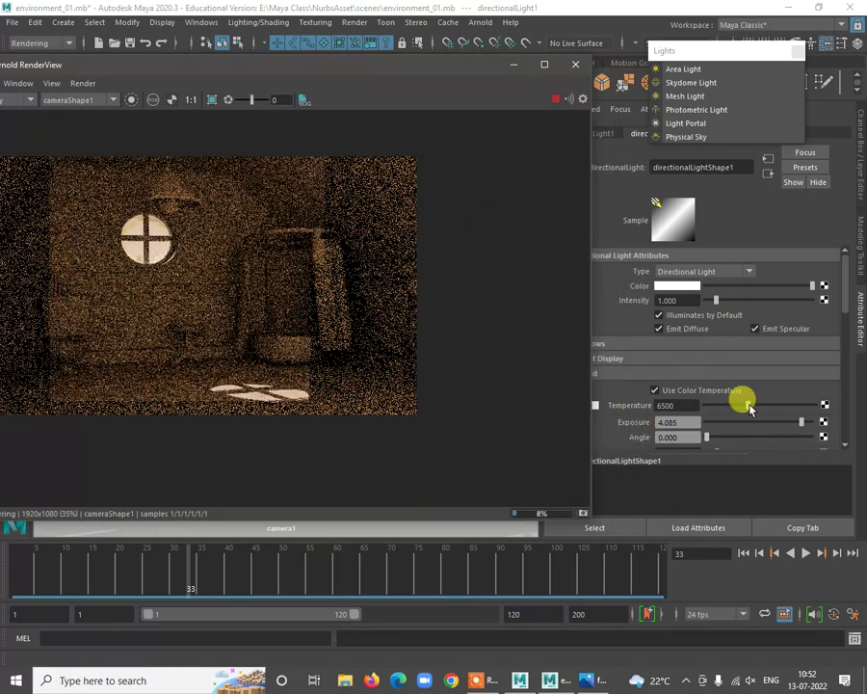
left_click_drag(747, 405, 721, 406)
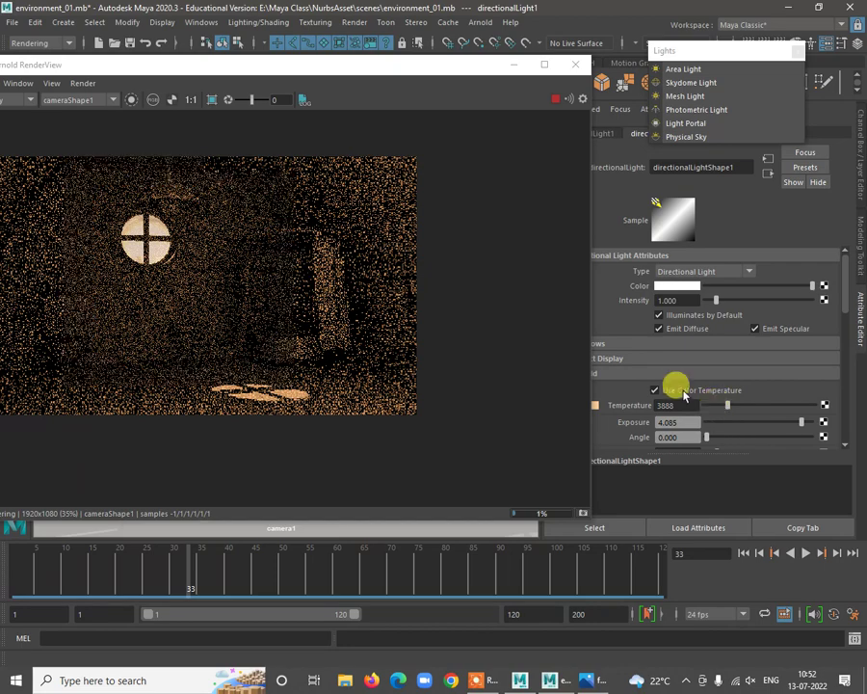
left_click_drag(434, 65, 370, 69)
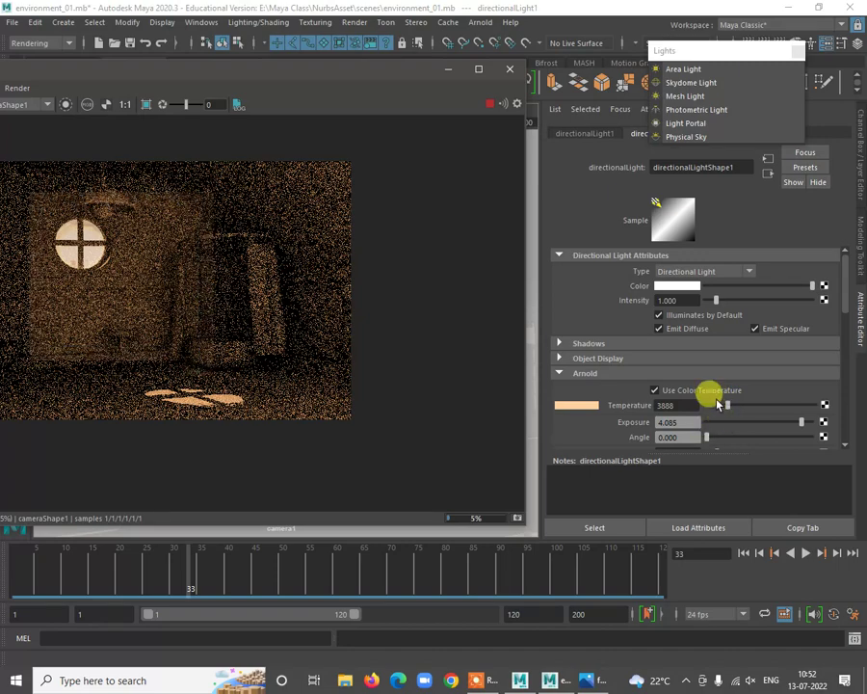
left_click_drag(716, 300, 734, 300)
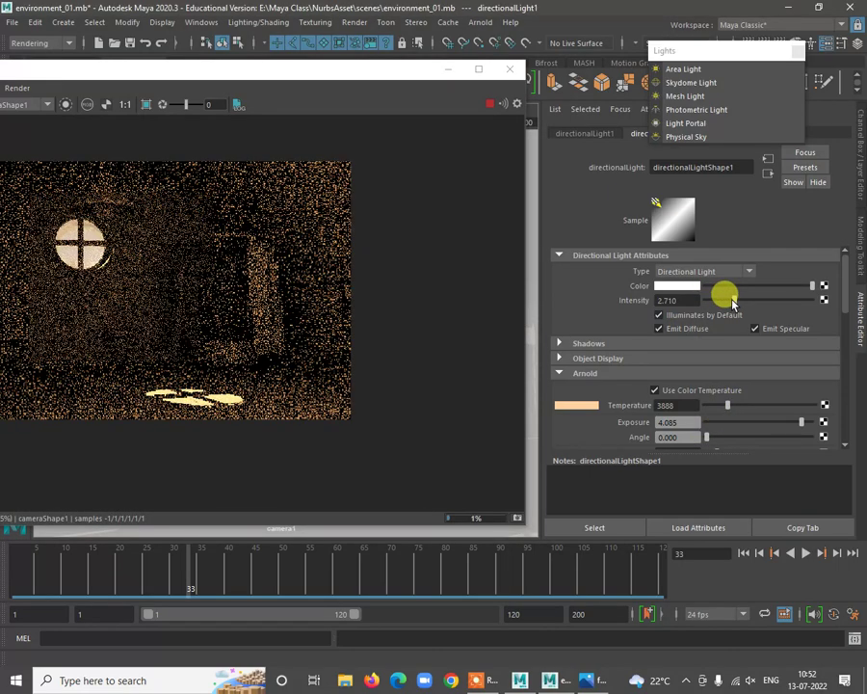
left_click_drag(732, 303, 728, 302)
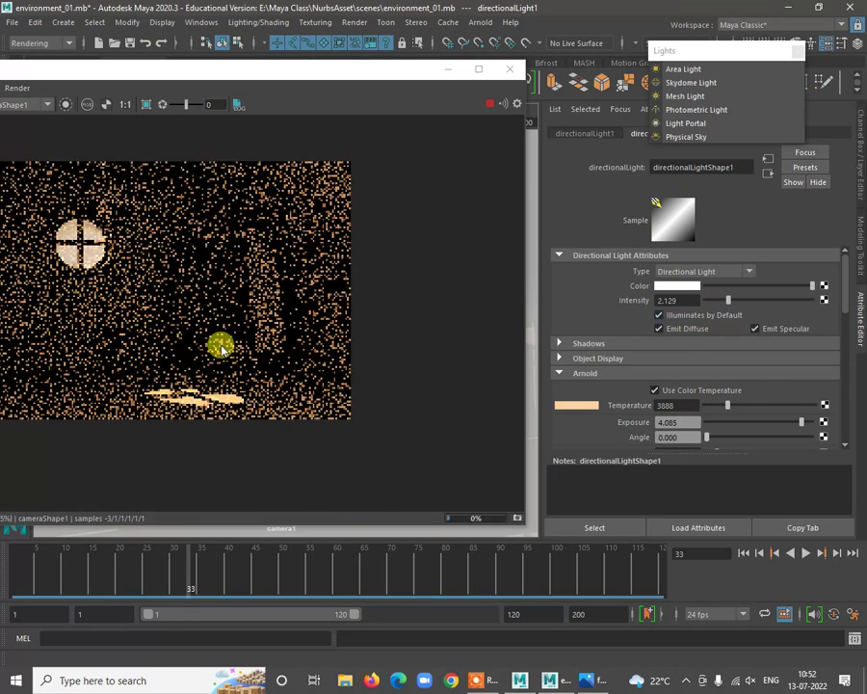
Maximize the Arnold RenderView and examine the refining cameraShape1 render, including the window light on the floor
scroll(302, 300, "down", 2)
left_click_drag(290, 68, 482, 53)
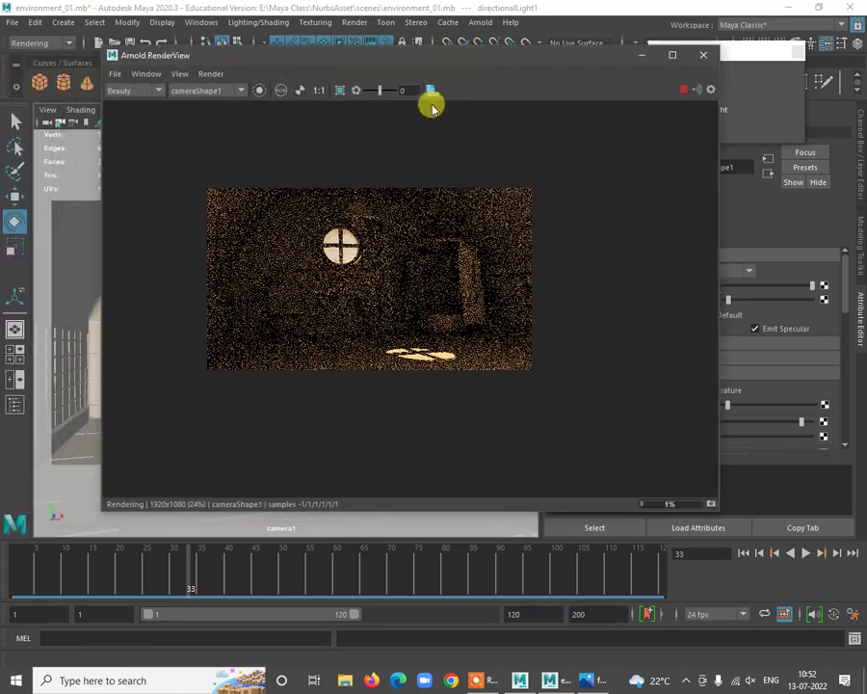
scroll(414, 289, "up", 2)
scroll(531, 231, "up", 2)
scroll(531, 230, "down", 2)
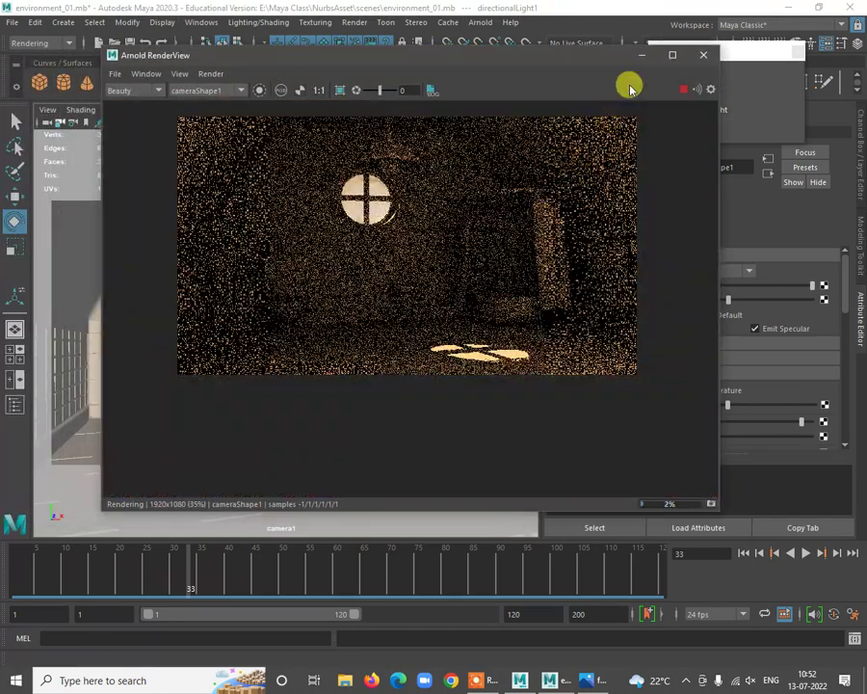
left_click(671, 54)
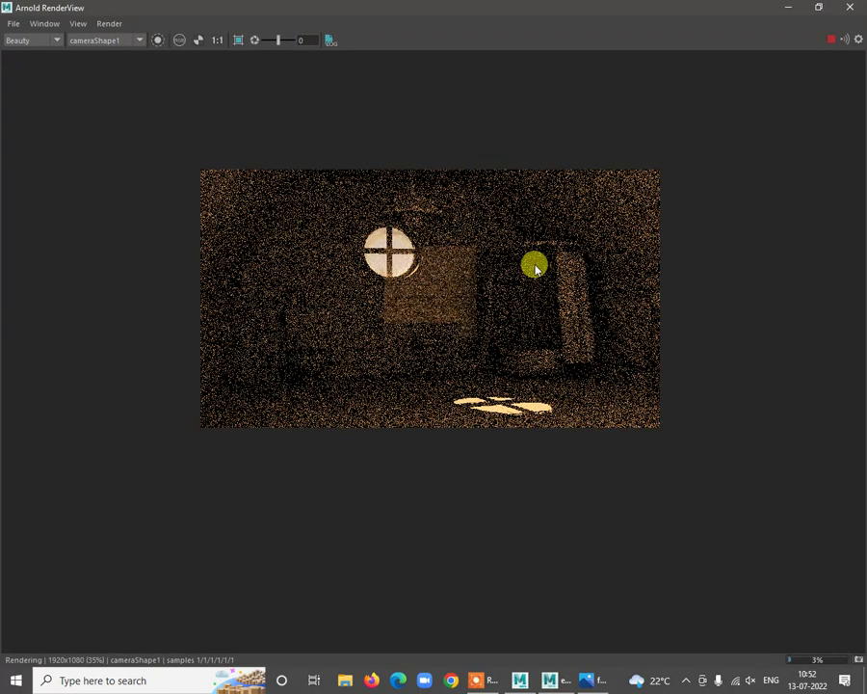
scroll(535, 269, "up", 1)
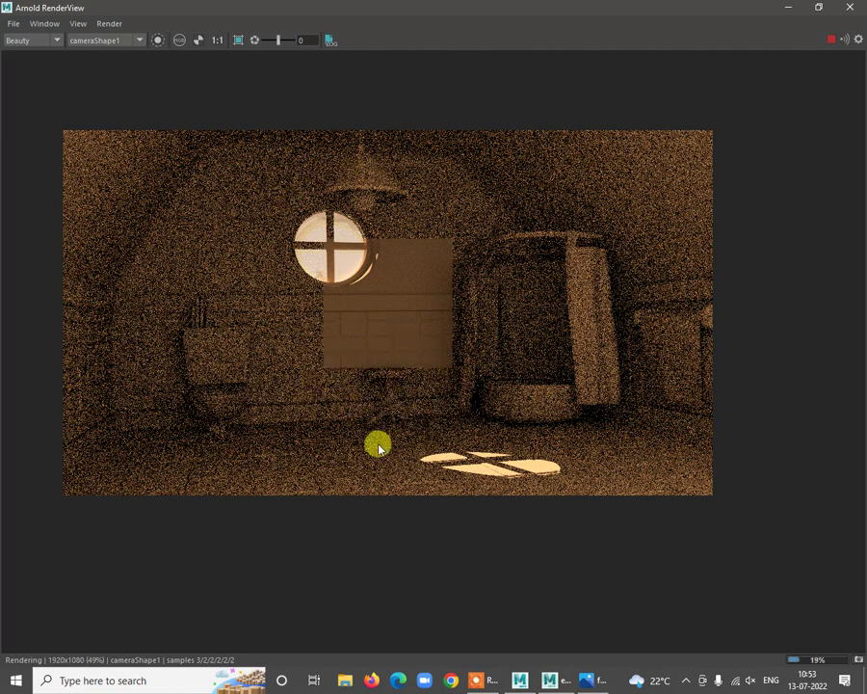
Interrupt the cameraShape1 render and minimize the Arnold RenderView to return to the scene
key("Escape")
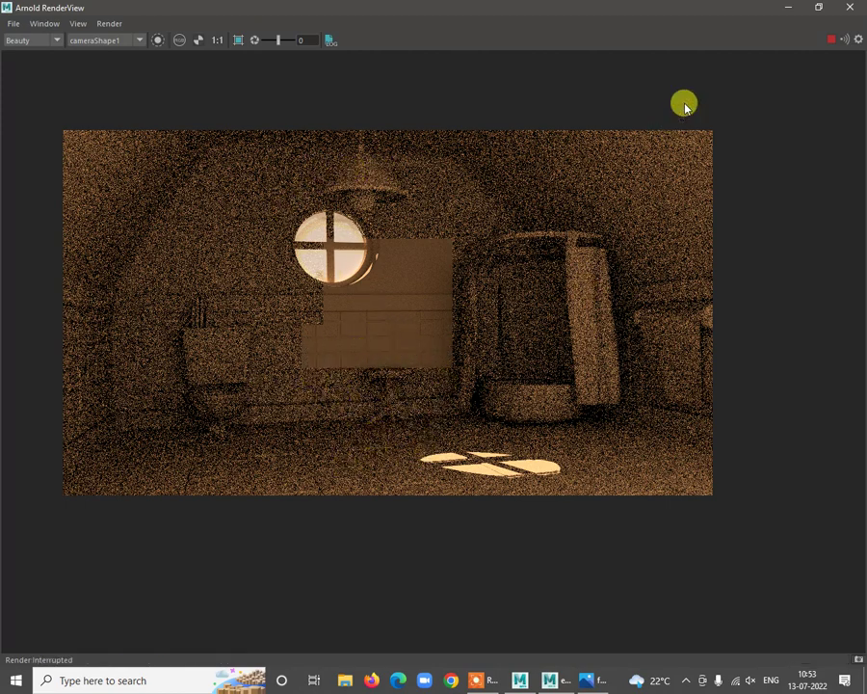
left_click(790, 7)
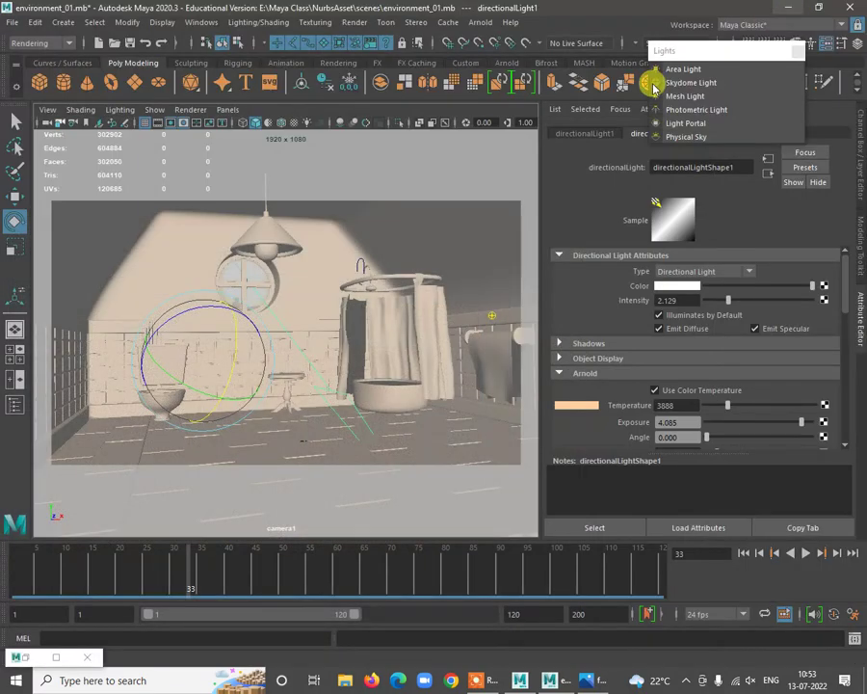
left_click(56, 657)
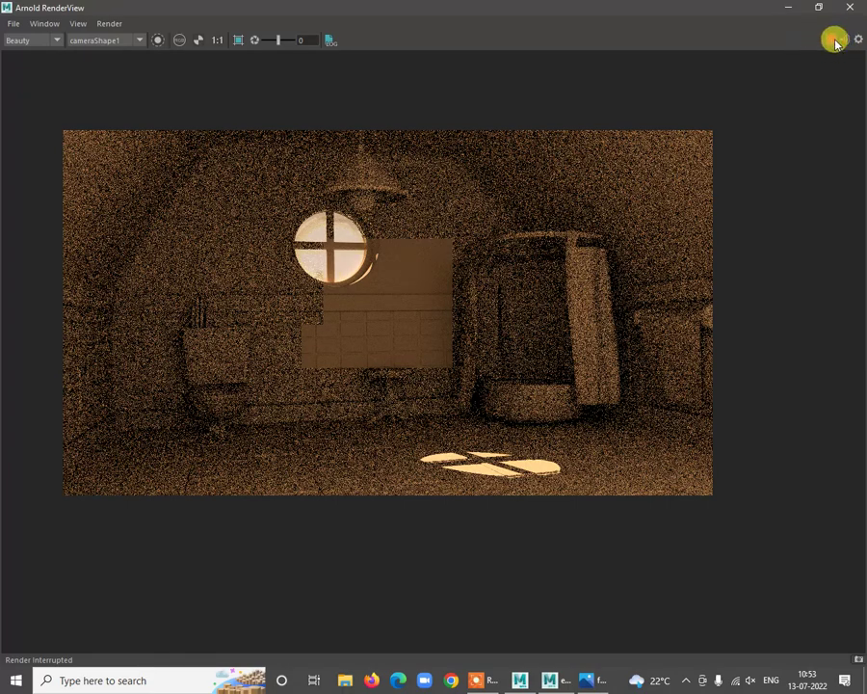
left_click(794, 7)
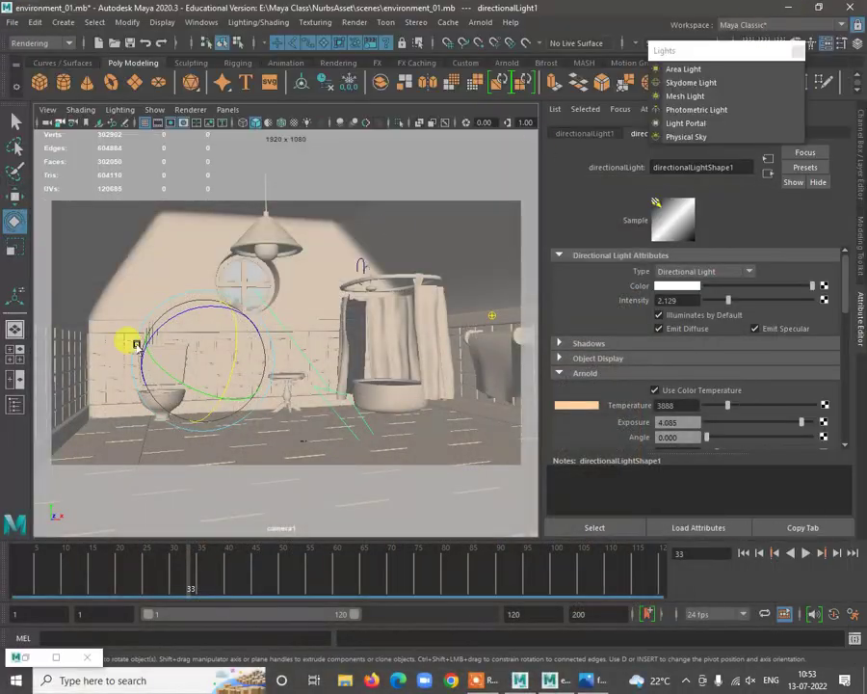
Switch to the perspective view, show the room from outside and try to select its geometry there
key("space")
left_click_drag(277, 388, 278, 347)
scroll(273, 404, "down", 3)
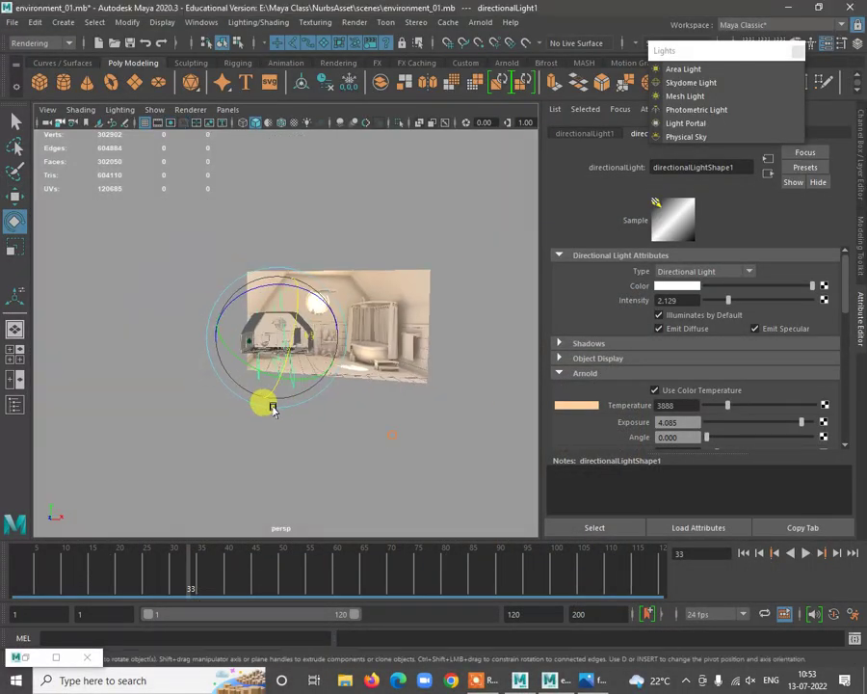
left_click_drag(272, 407, 451, 470, "alt")
left_click(219, 228)
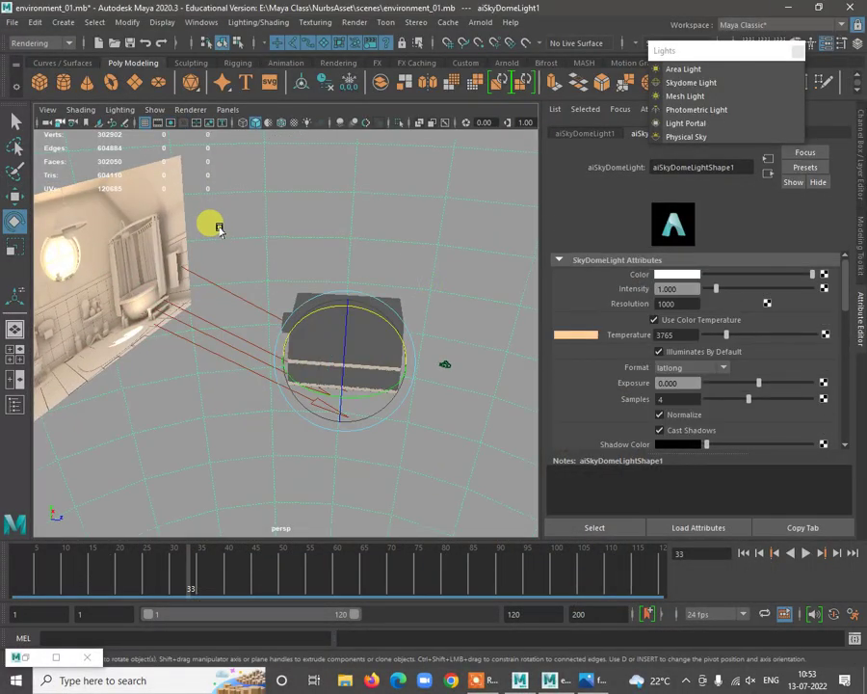
left_click_drag(265, 274, 219, 215, "alt")
key("w")
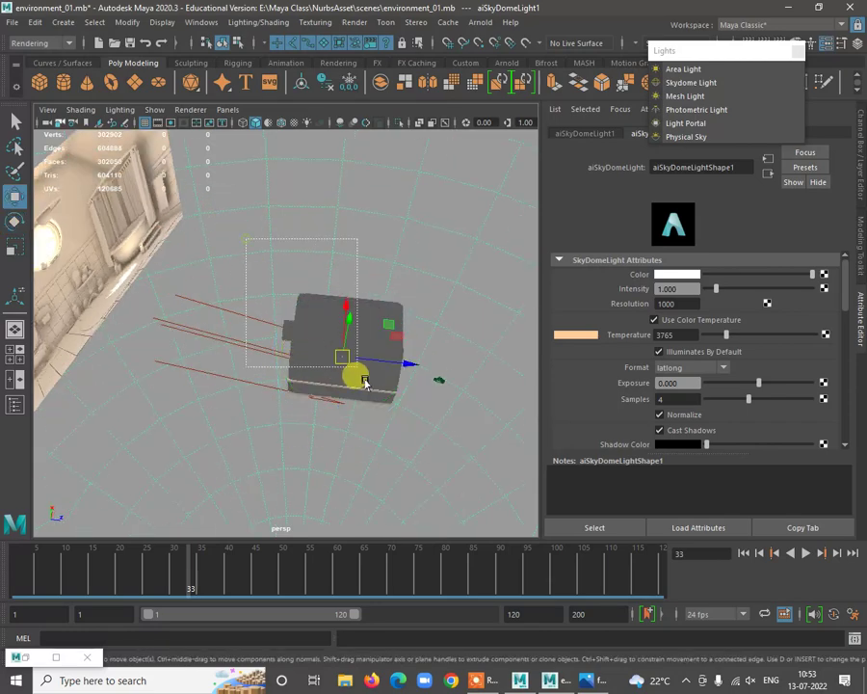
left_click(402, 375)
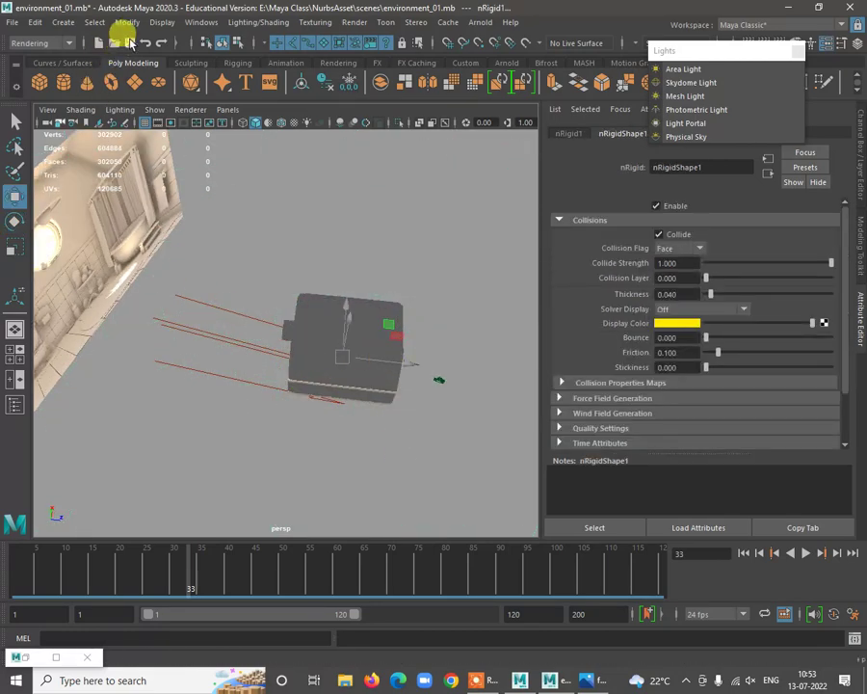
Open the Outliner and select all objects from pPlane1 through pCylinder3
left_click(214, 23)
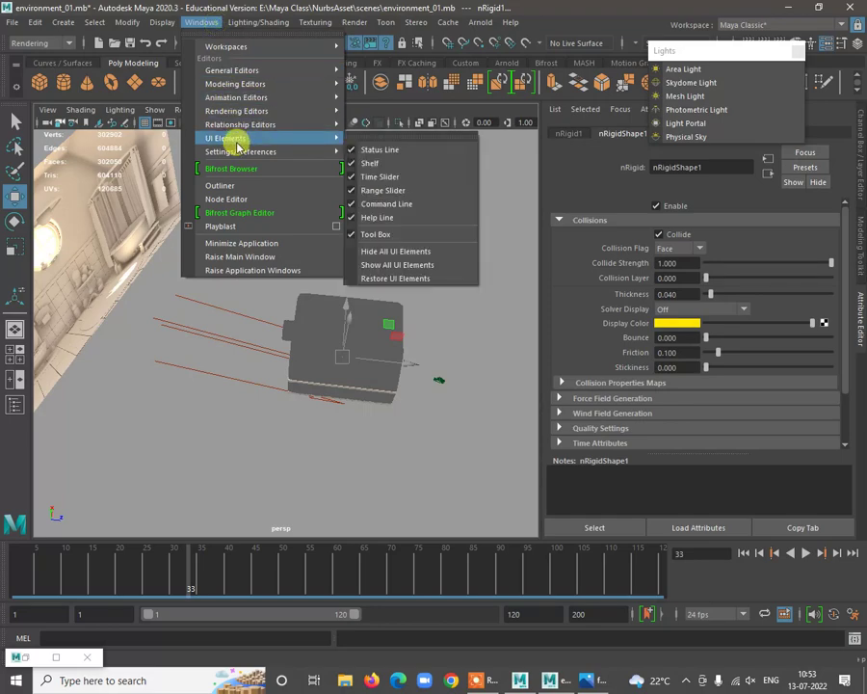
left_click(226, 183)
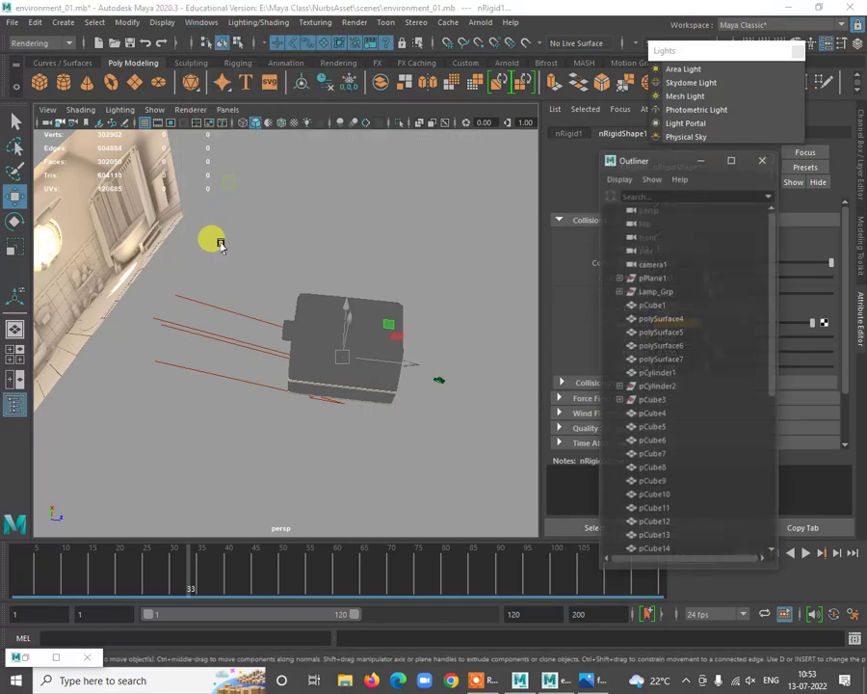
left_click(659, 278)
scroll(646, 404, "down", 6)
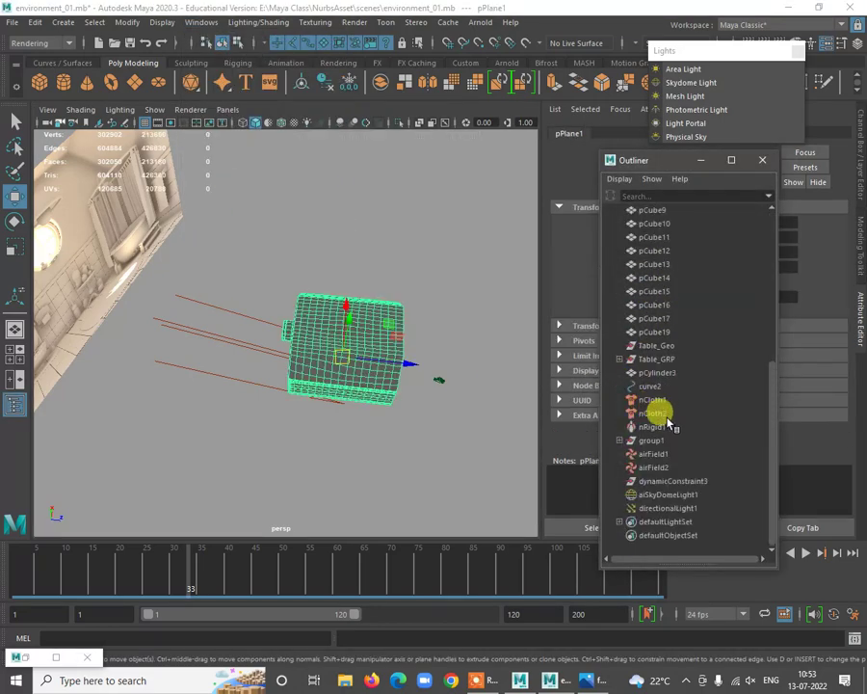
left_click(659, 373, "shift")
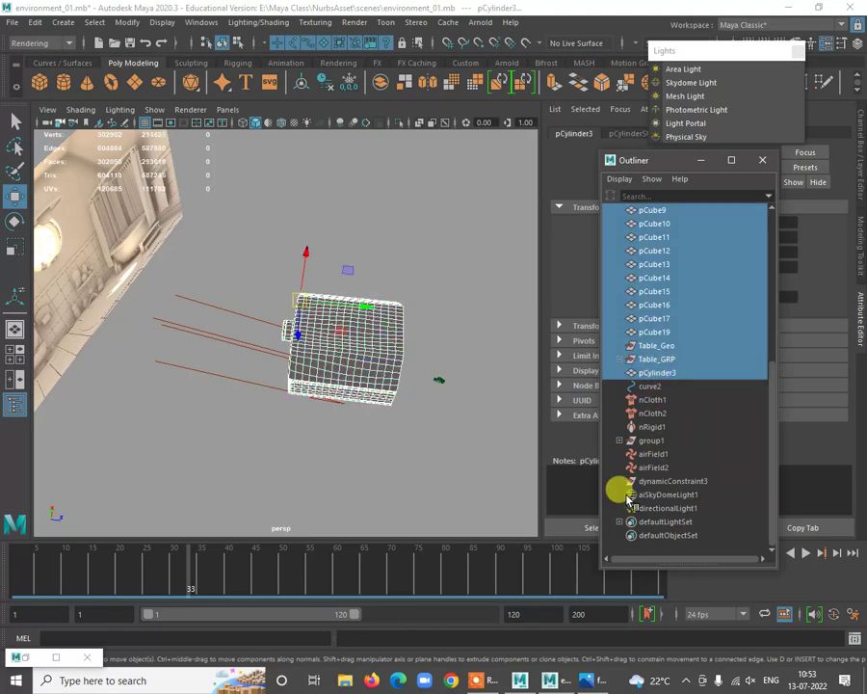
Assign a new Arnold aiStandardSurface material to the selected room objects and close the Outliner
left_click_drag(384, 461, 293, 367, "alt")
scroll(314, 380, "up", 3)
right_click(329, 293)
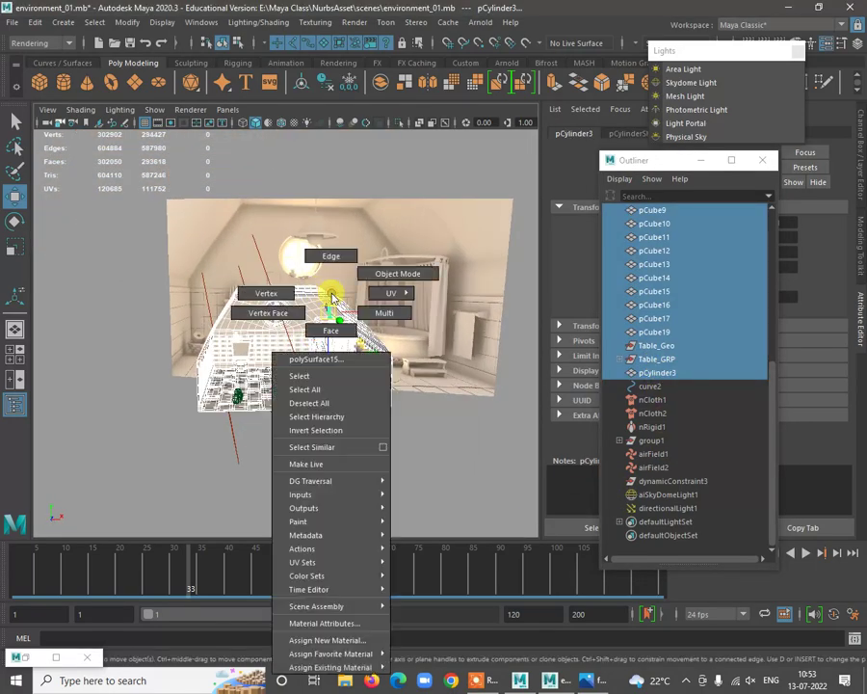
left_click(327, 639)
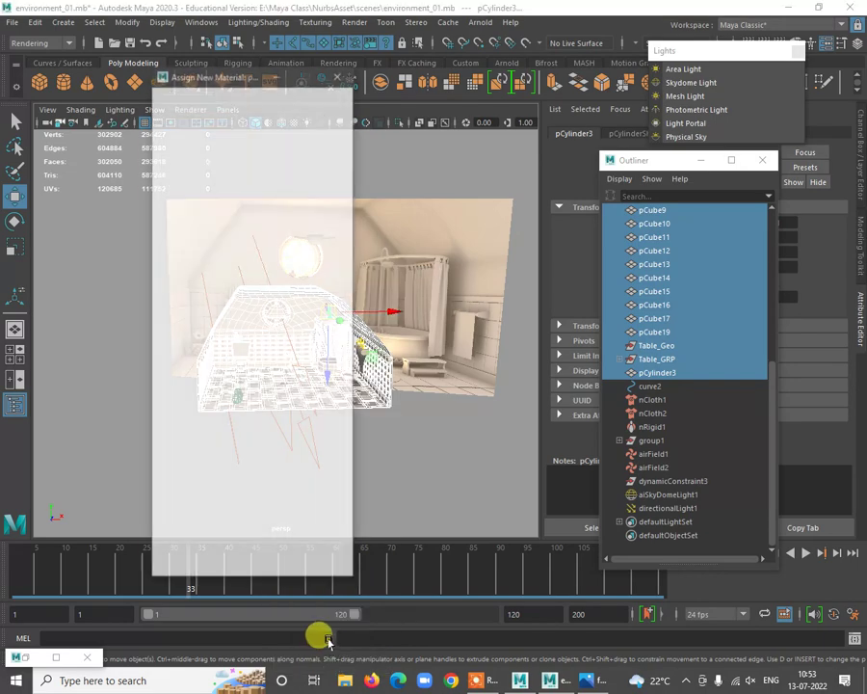
left_click(185, 185)
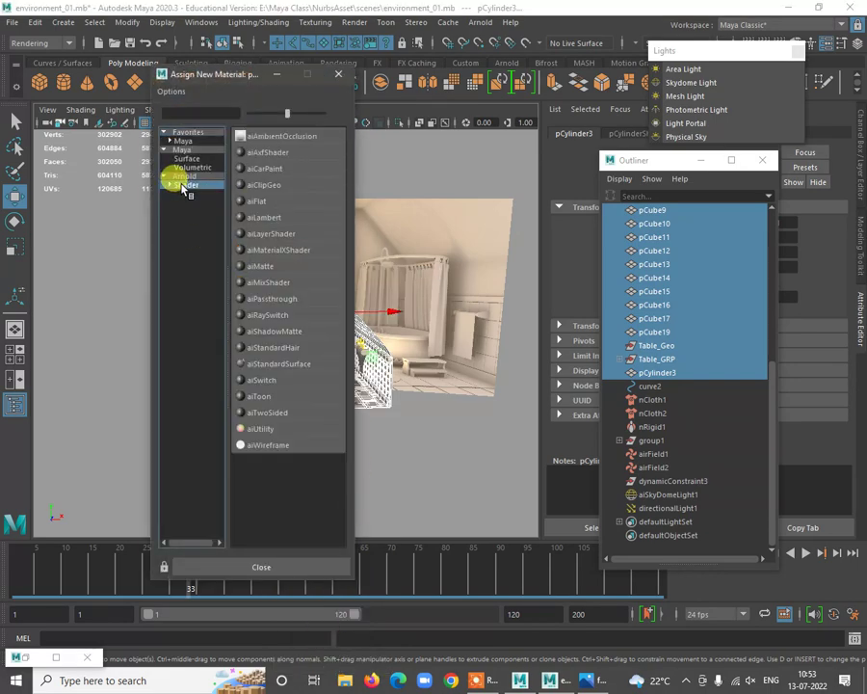
left_click(282, 364)
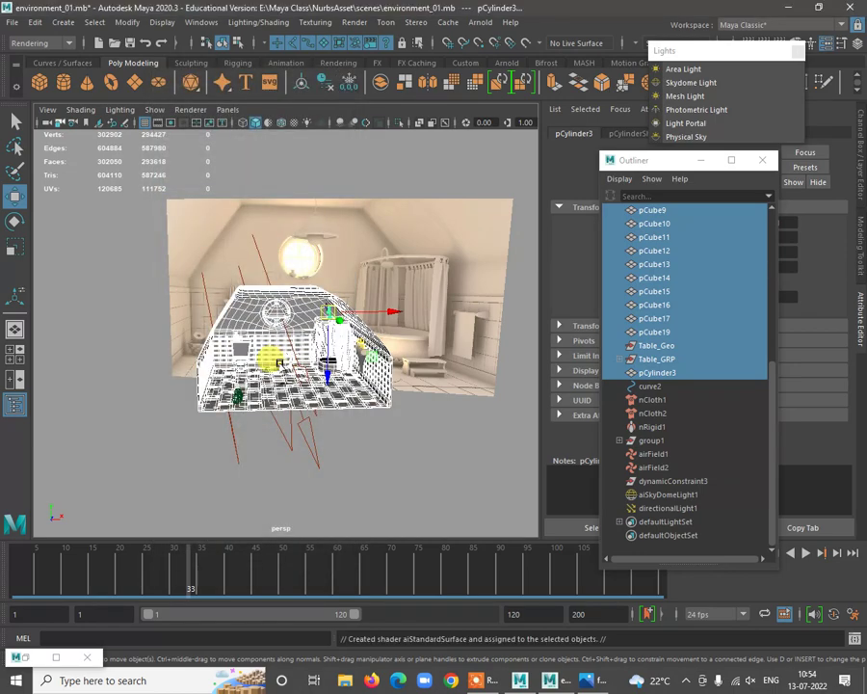
left_click(761, 159)
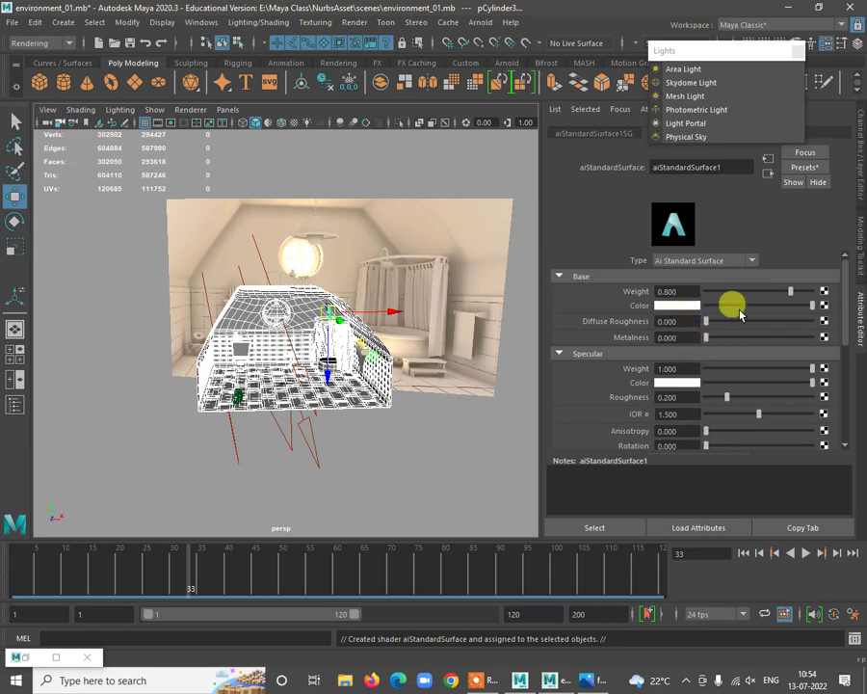
Set the aiStandardSurface1 base color by sampling the beige wall in the reference image
left_click(686, 306)
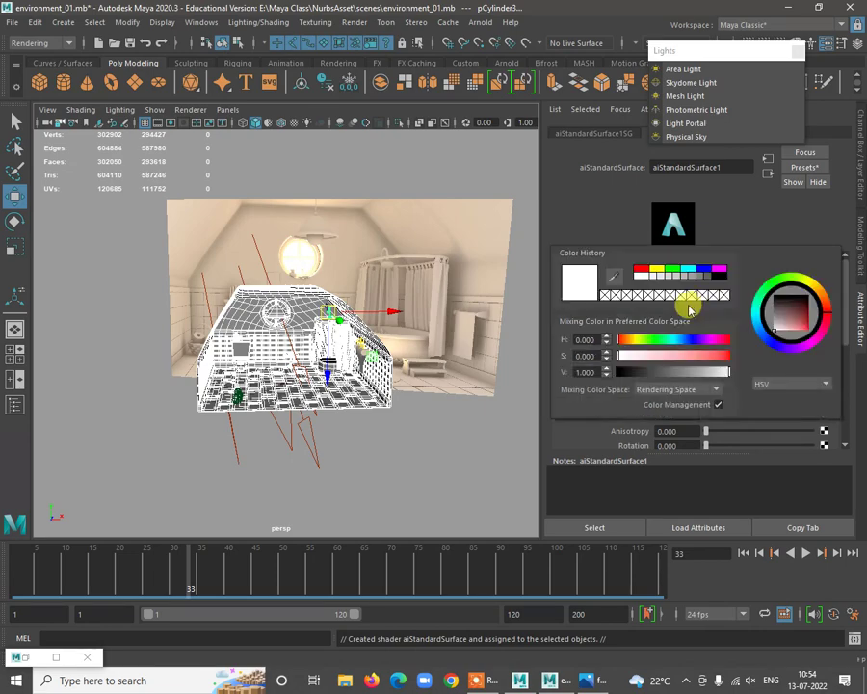
left_click_drag(610, 277, 480, 227)
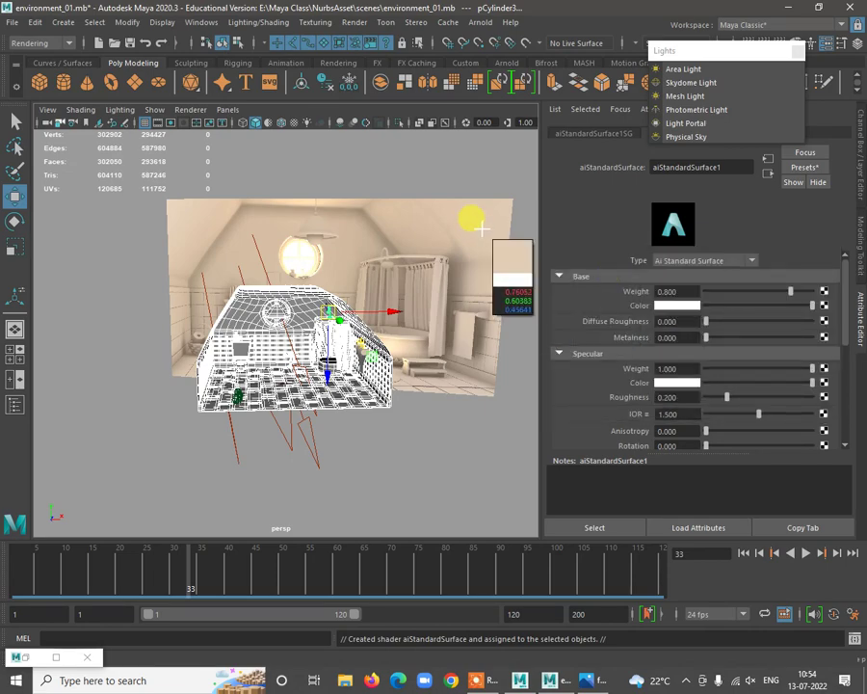
left_click_drag(483, 234, 487, 292)
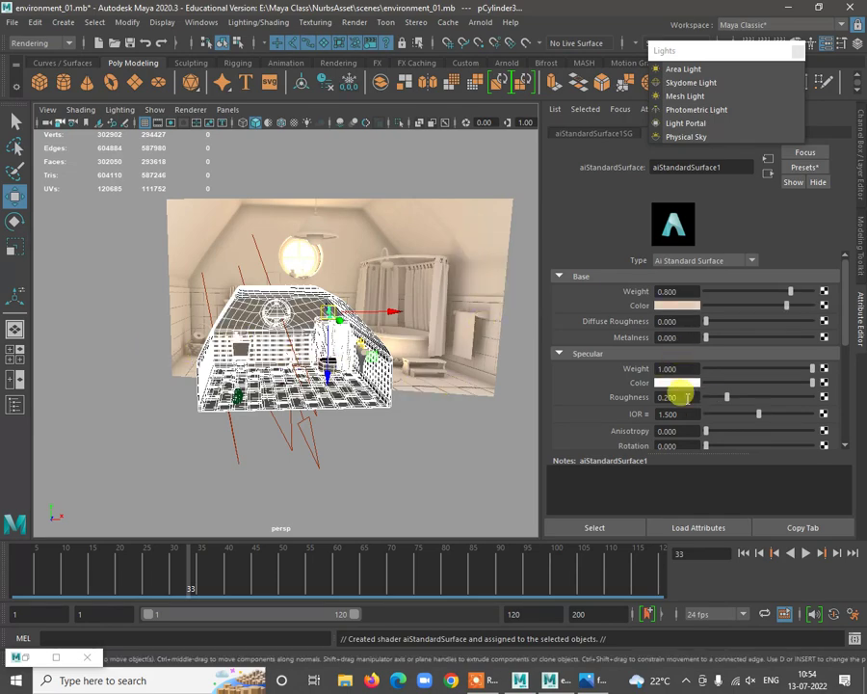
scroll(732, 381, "down", 3)
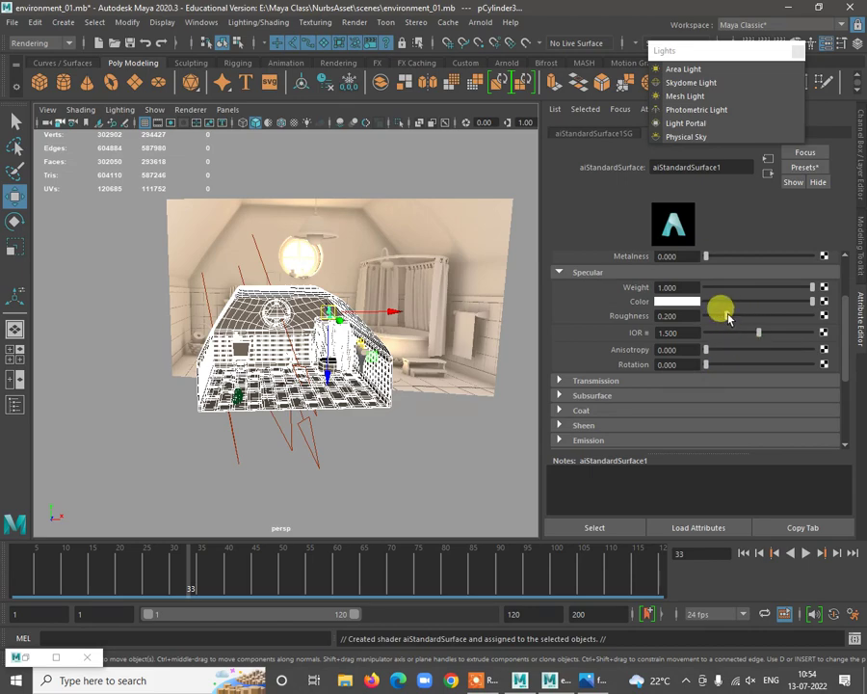
Deselect the room geometry and inspect the shaded interior up close in the perspective view
left_click(412, 486)
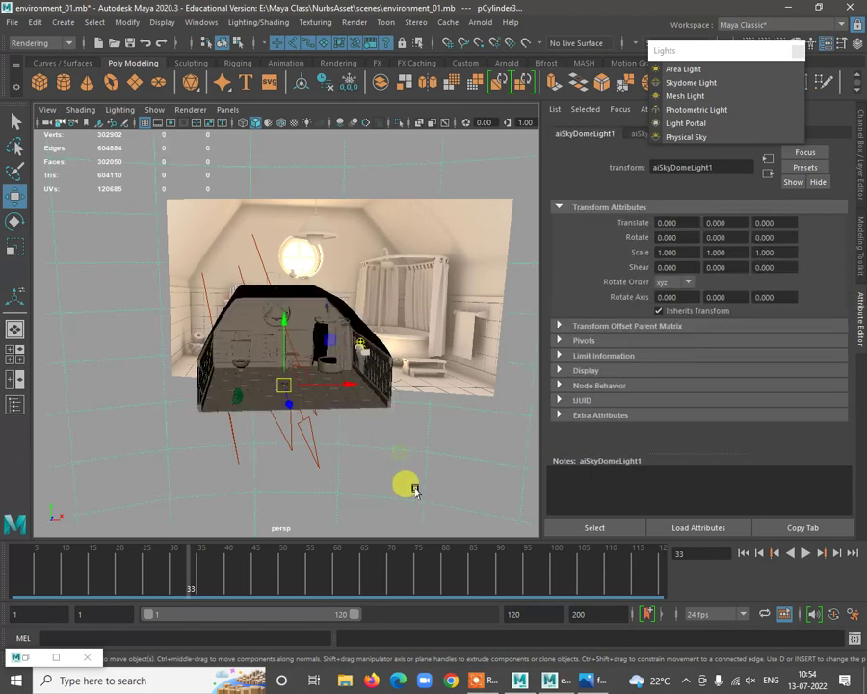
right_click_drag(376, 374, 432, 437, "alt")
left_click_drag(371, 380, 396, 341, "alt")
right_click_drag(396, 341, 402, 409, "alt")
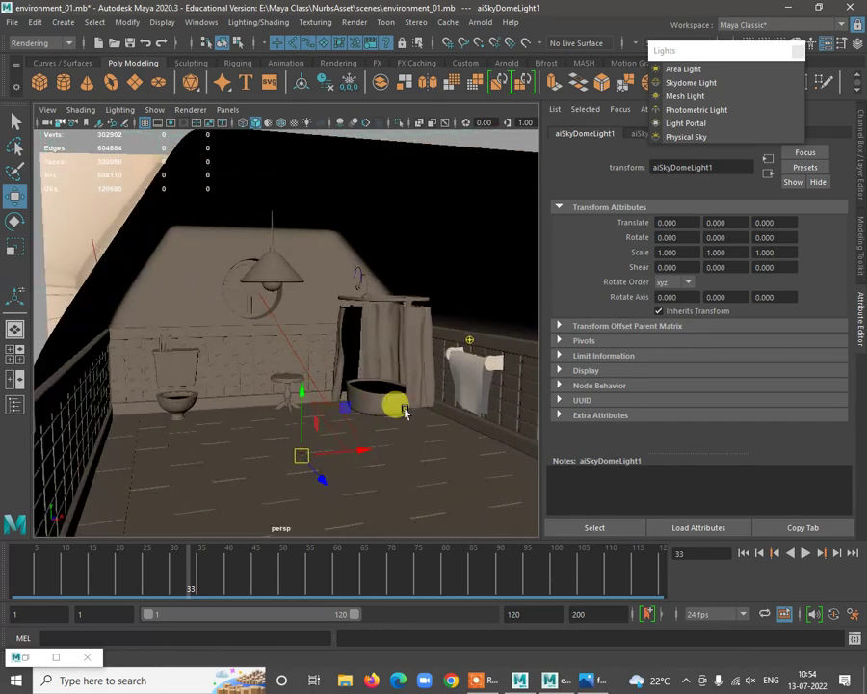
Assign the existing standardSurface1 material to the towel hanging on the side wall, and deselect it
middle_click_drag(403, 409, 337, 385, "alt")
left_click(387, 365)
right_click(393, 367)
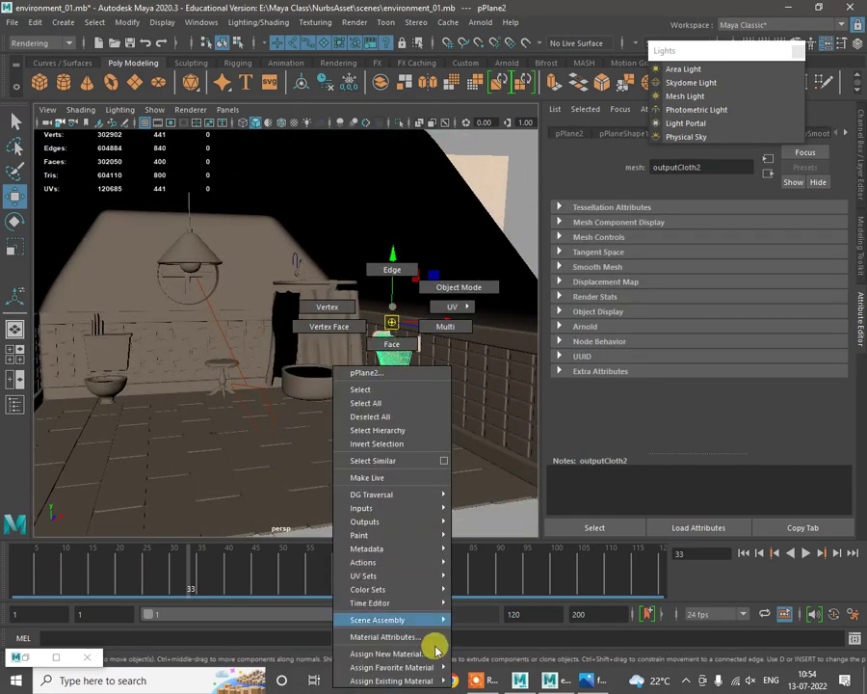
mouse_move(430, 682)
left_click(503, 665)
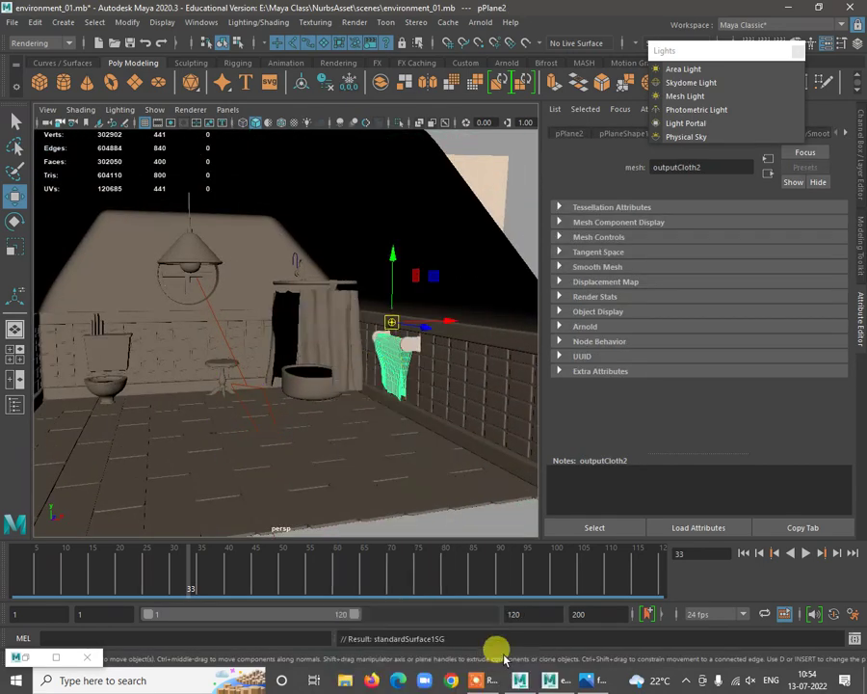
left_click(453, 479)
Switch the viewport from the perspective view to look through camera1
right_click_drag(455, 479, 418, 466, "alt")
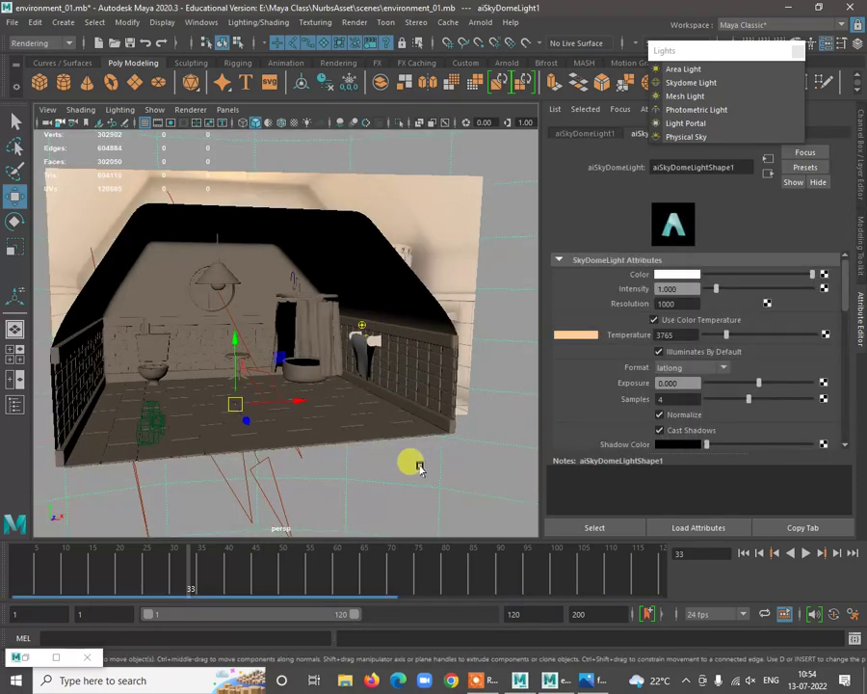
left_click_drag(418, 466, 408, 439, "alt")
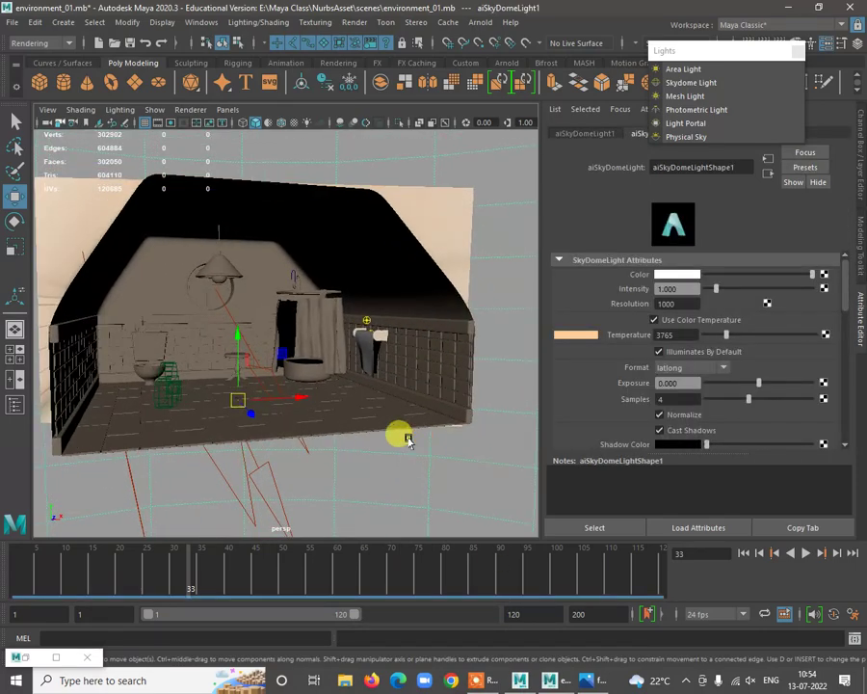
left_click(227, 109)
mouse_move(308, 119)
left_click(390, 122)
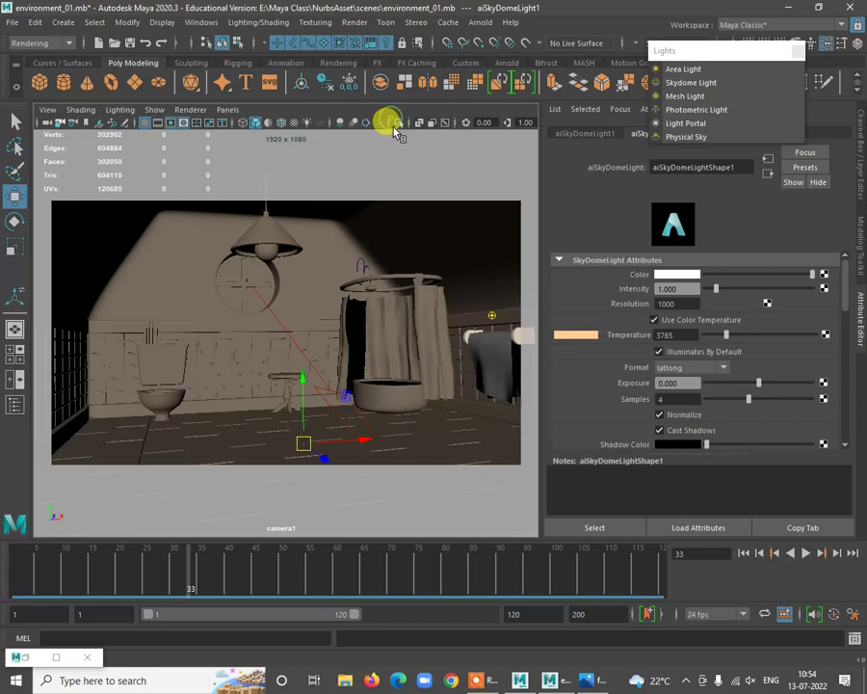
Run a test render of the camera1 view in the Arnold RenderView, and stop and close it
left_click(353, 23)
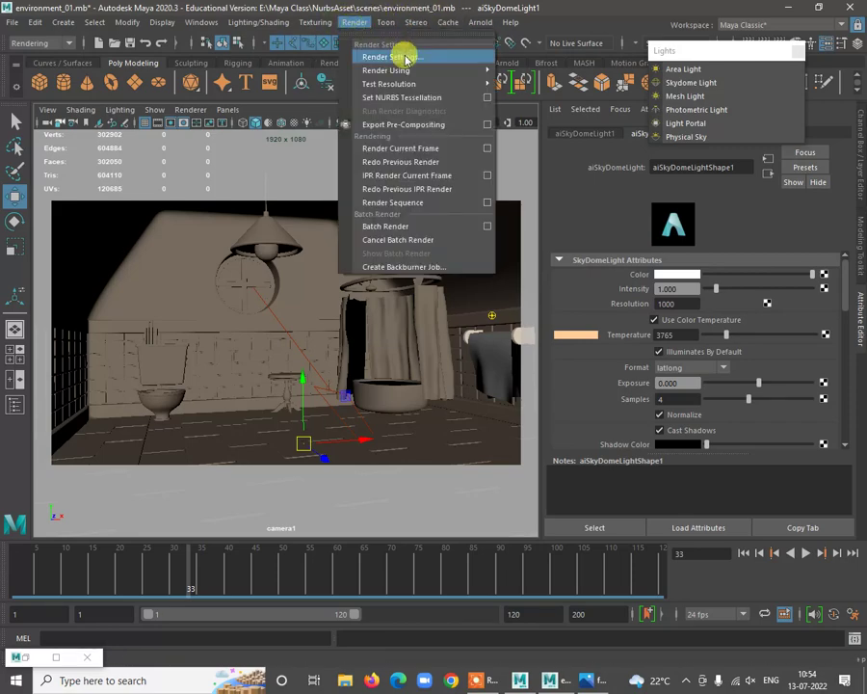
mouse_move(481, 23)
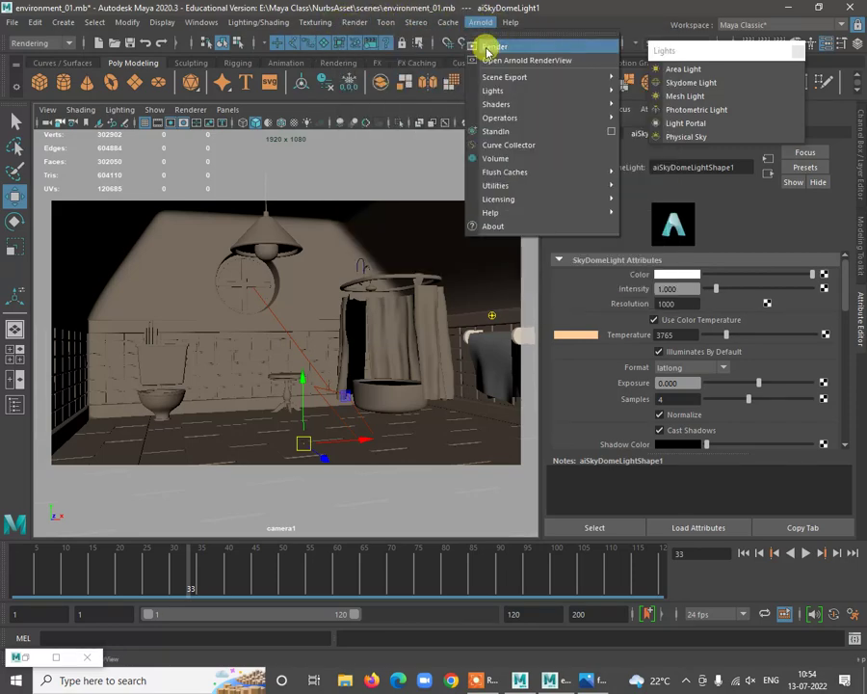
left_click(491, 61)
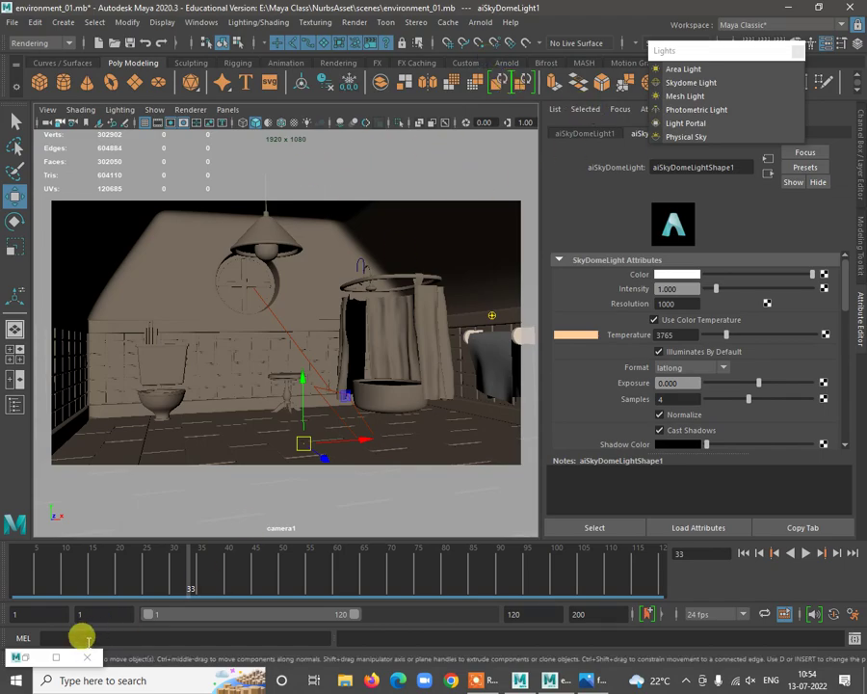
left_click(56, 657)
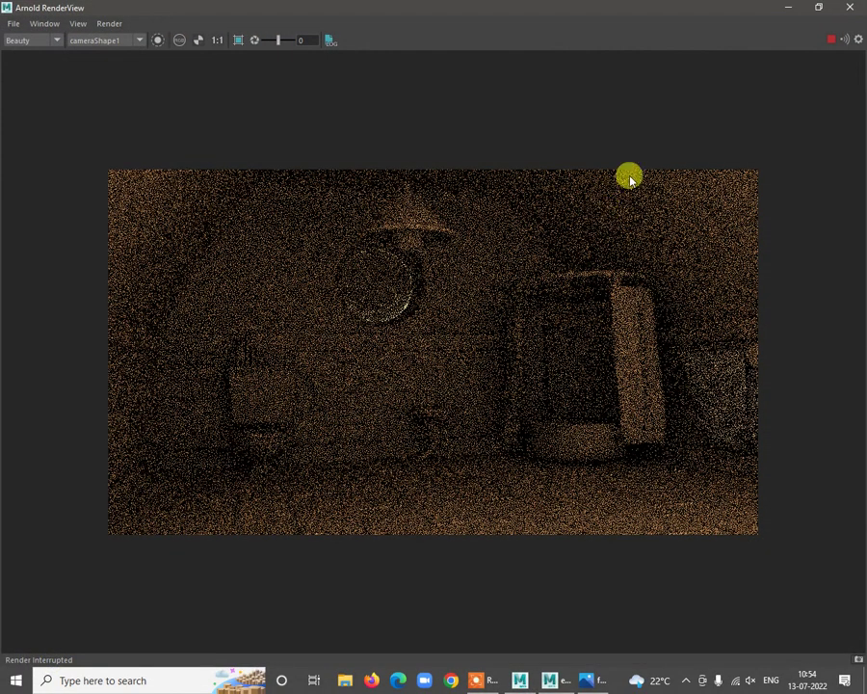
left_click(829, 40)
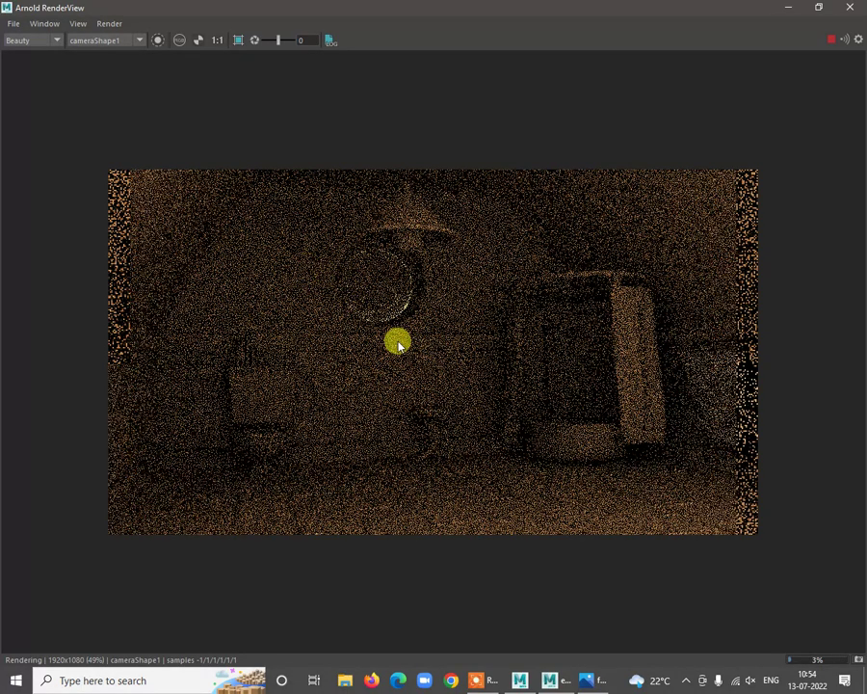
key("Escape")
left_click(852, 9)
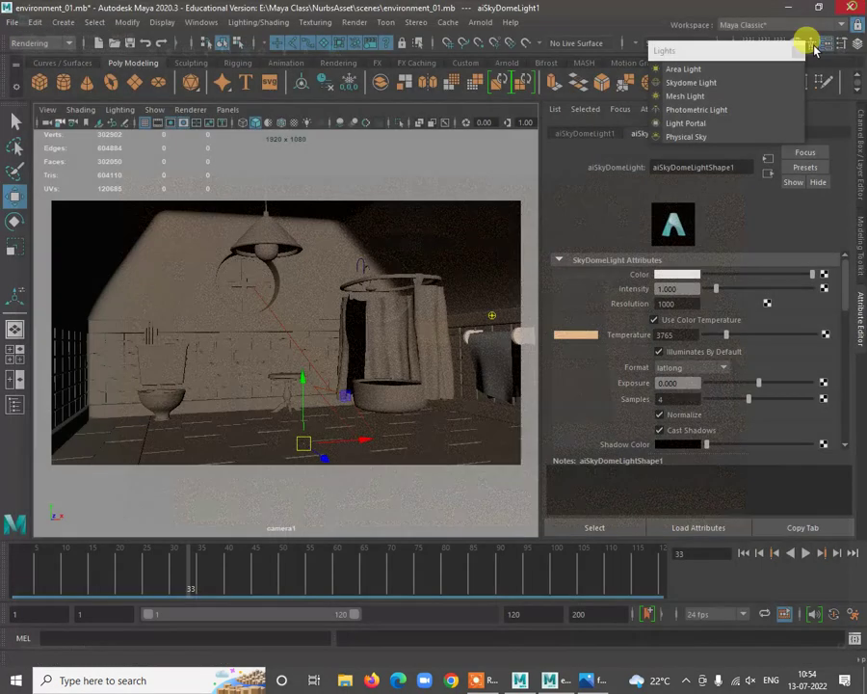
Assign a new Arnold aiStandardSurface material to the panes of the round window
left_click(258, 286)
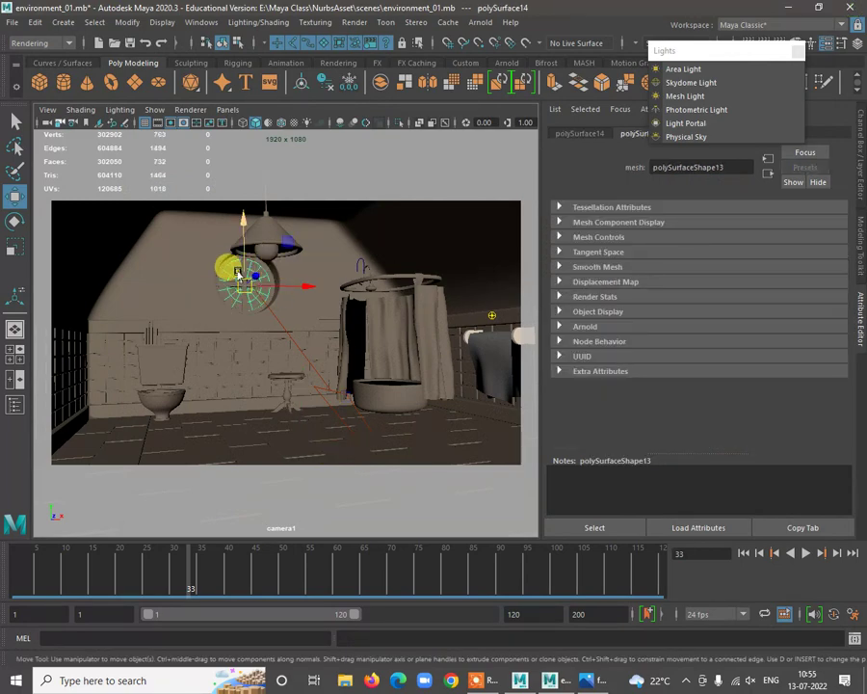
right_click_drag(242, 274, 243, 302)
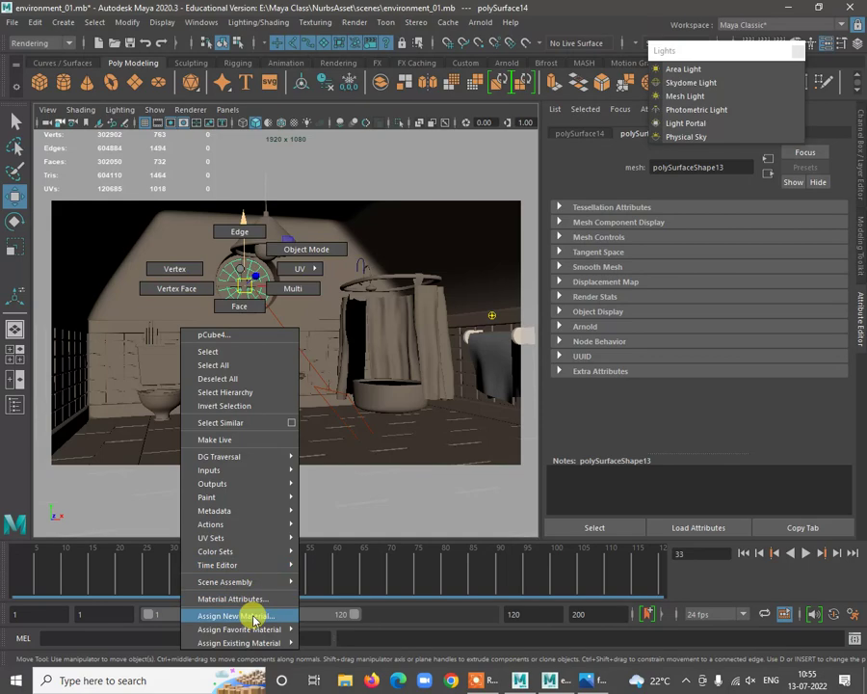
left_click(253, 616)
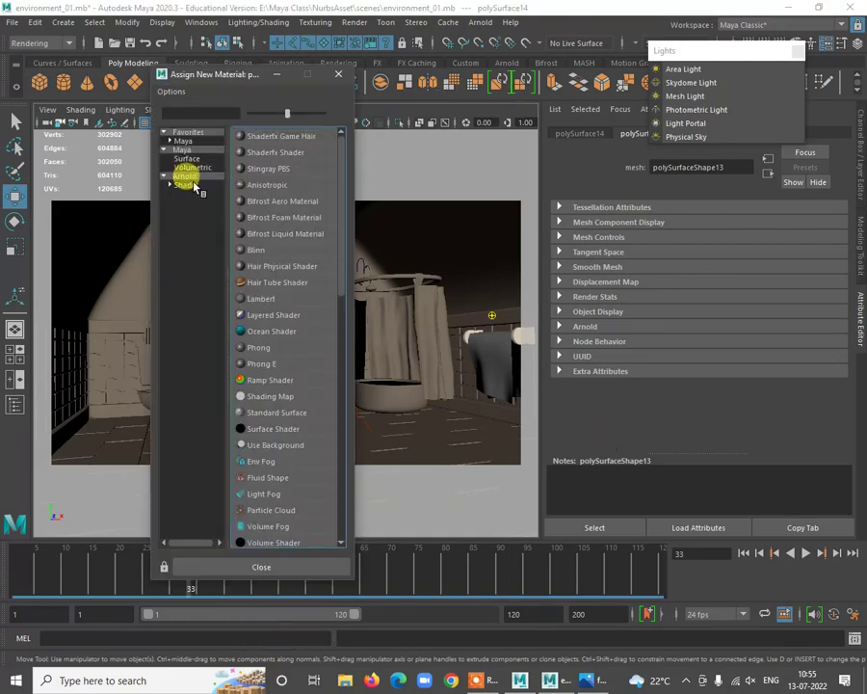
left_click(193, 185)
left_click(278, 363)
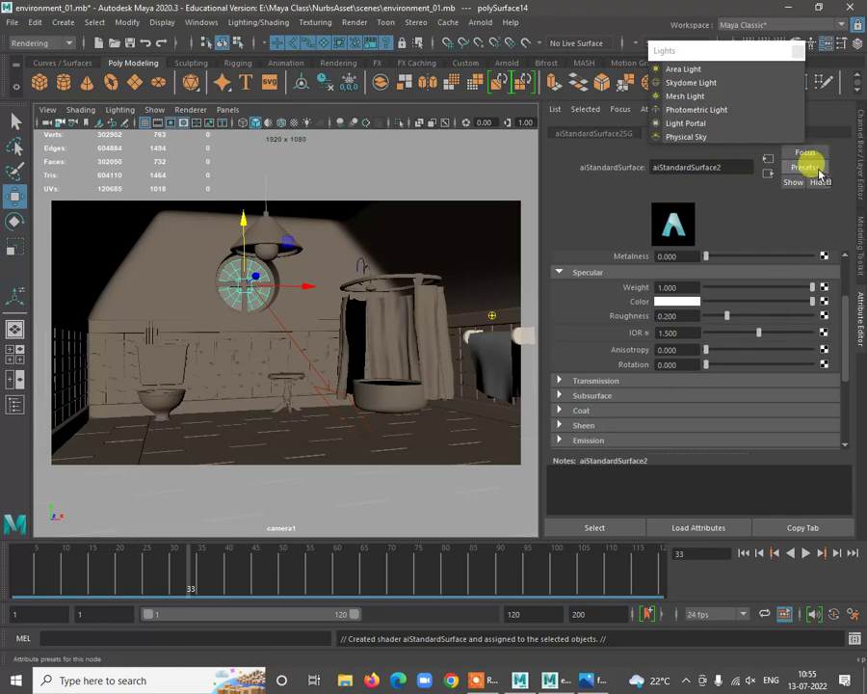
Replace the window pane material's settings with the Glass preset
left_click(803, 169)
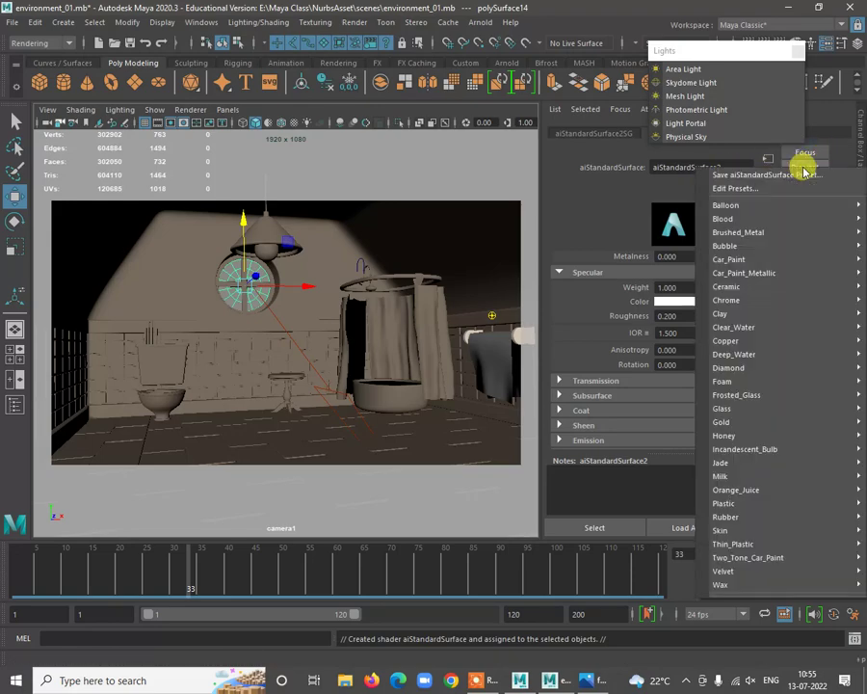
mouse_move(749, 409)
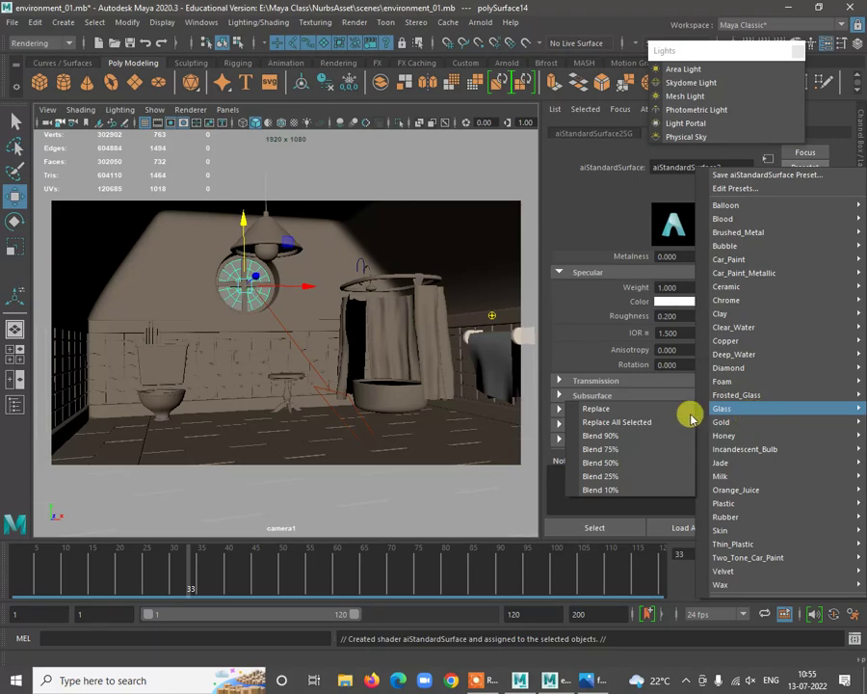
left_click(647, 409)
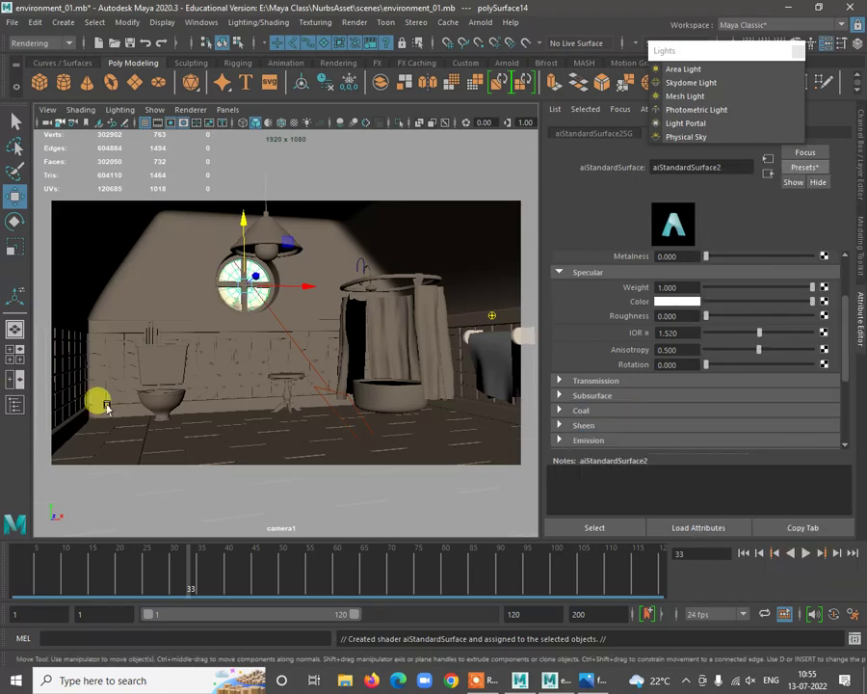
Render the camera view again in the Arnold RenderView to check light through the glass window, and minimize the render window
left_click(482, 21)
left_click(512, 58)
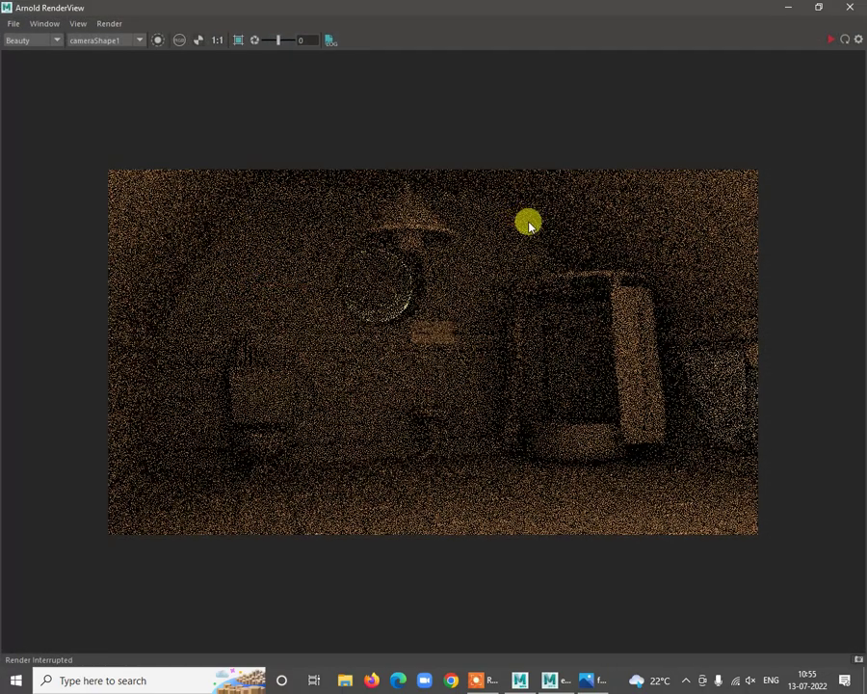
left_click(831, 40)
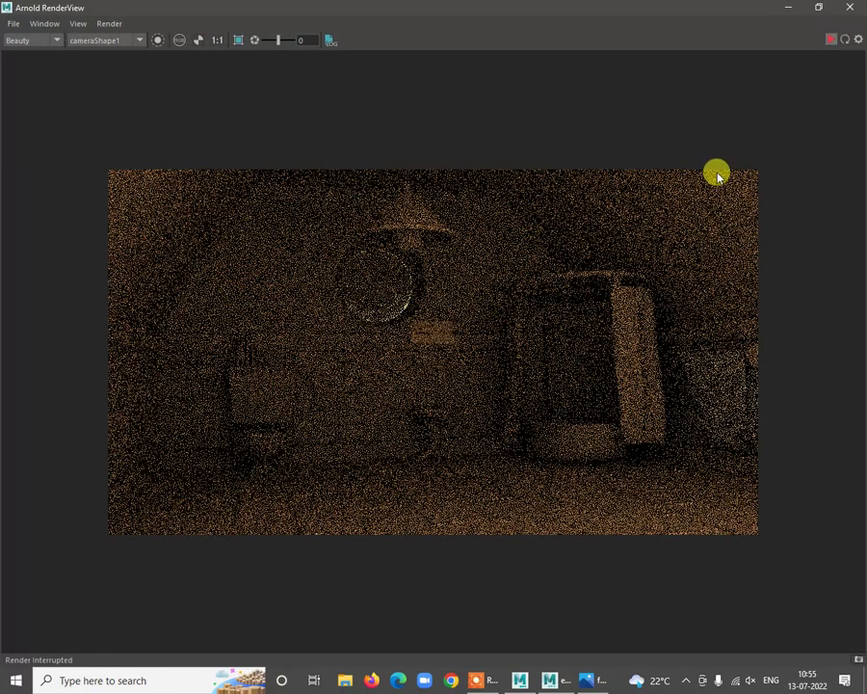
left_click(832, 38)
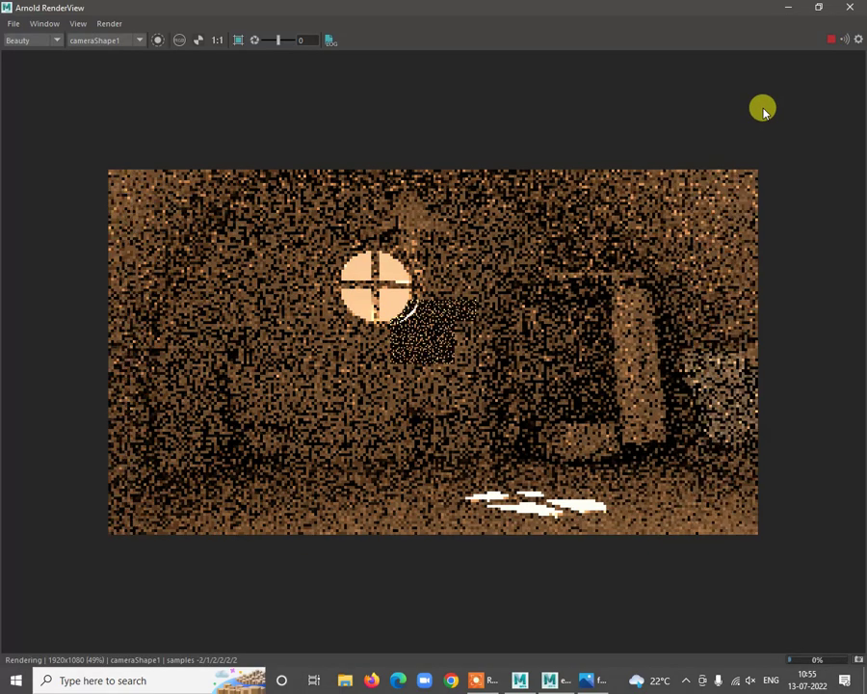
scroll(503, 309, "down", 1)
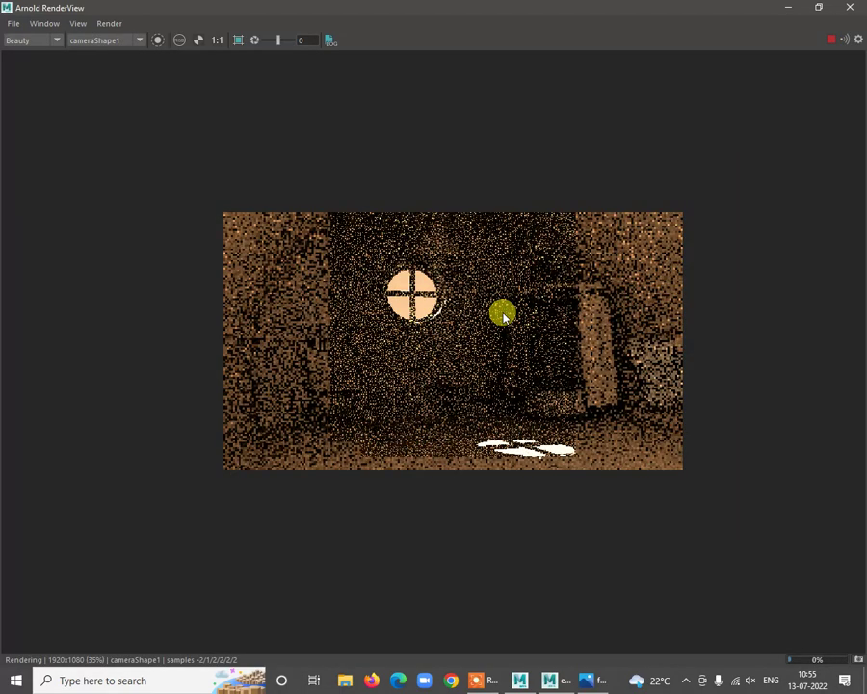
scroll(525, 308, "up", 1)
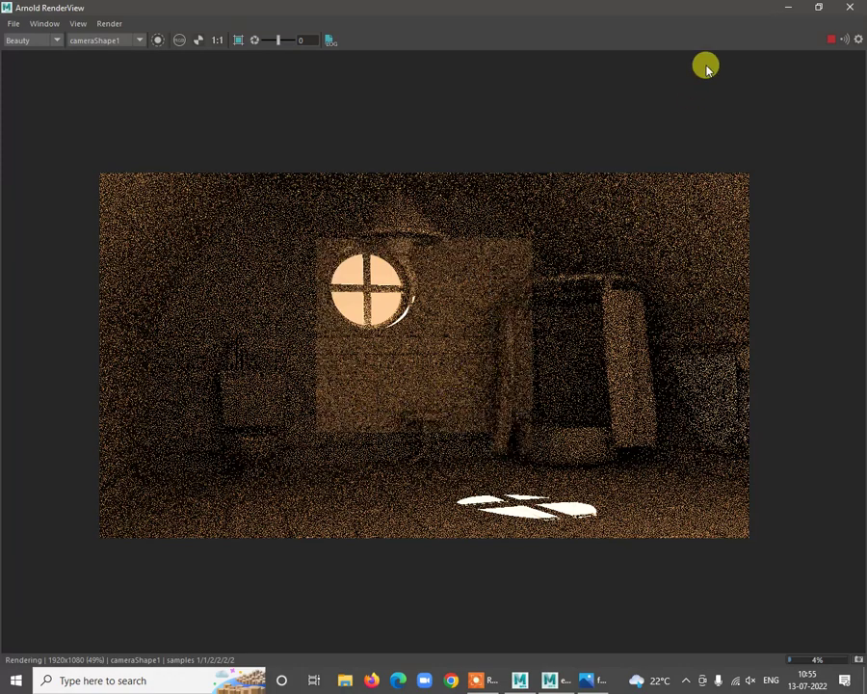
left_click(790, 6)
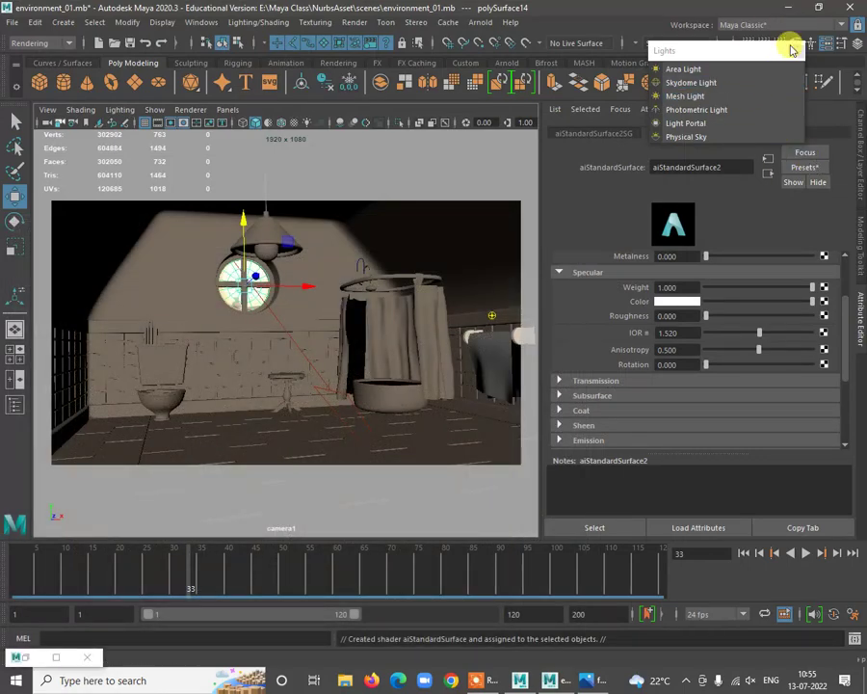
left_click(798, 167)
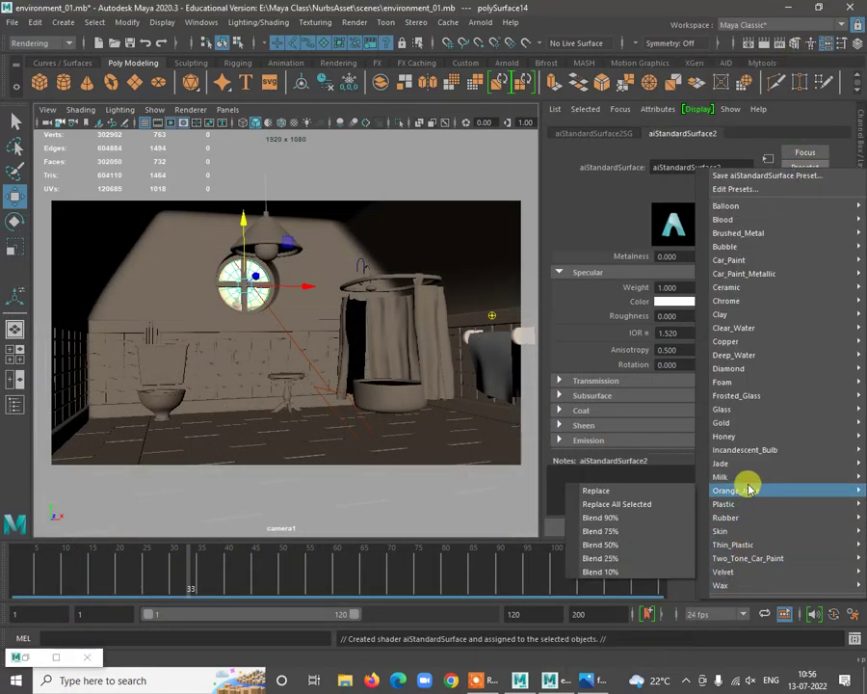
mouse_move(750, 474)
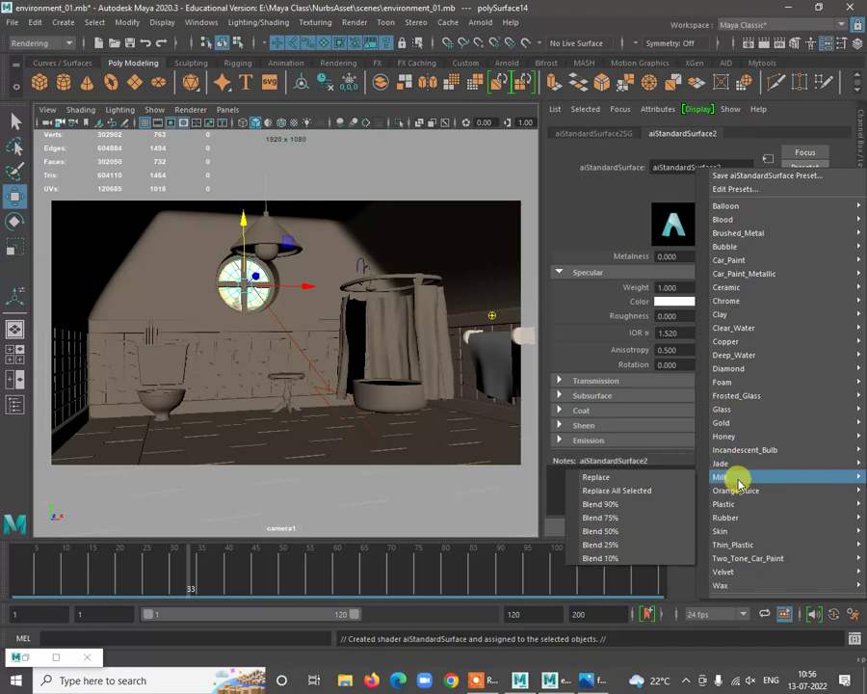
mouse_move(745, 330)
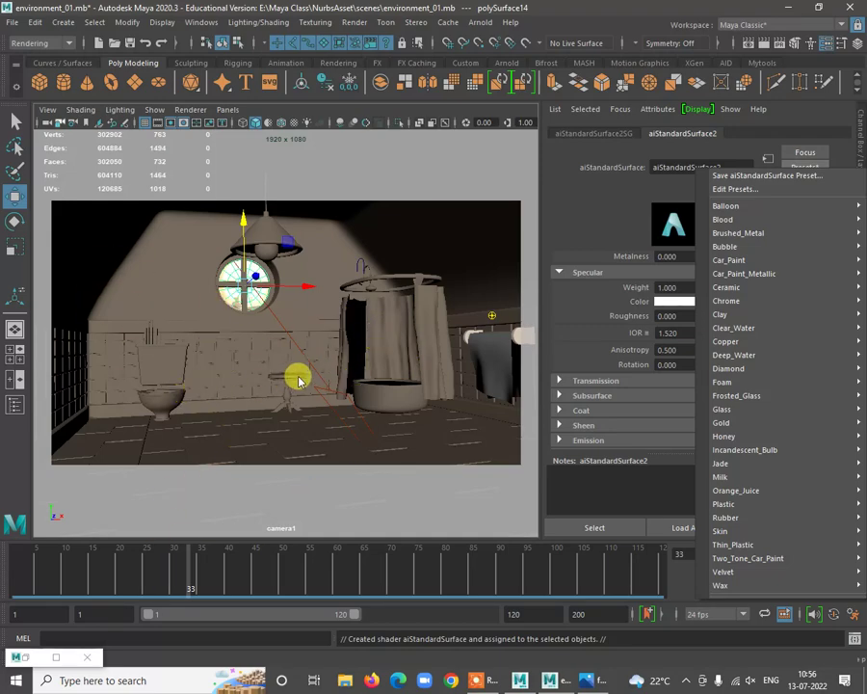
Restore the Arnold RenderView, restart the camera view render, and examine the window light and walls as the image refines
left_click(479, 22)
left_click(498, 61)
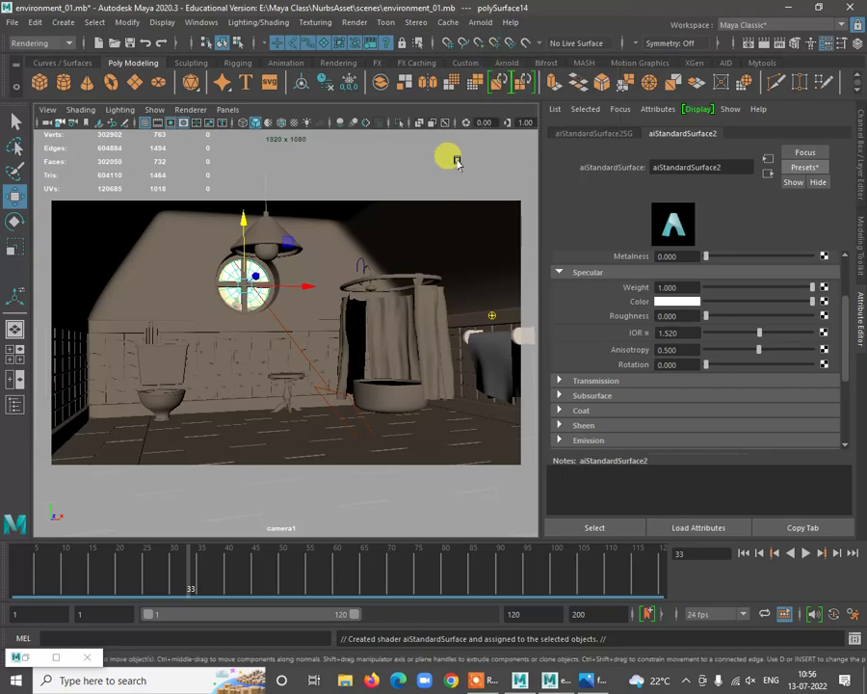
left_click(56, 658)
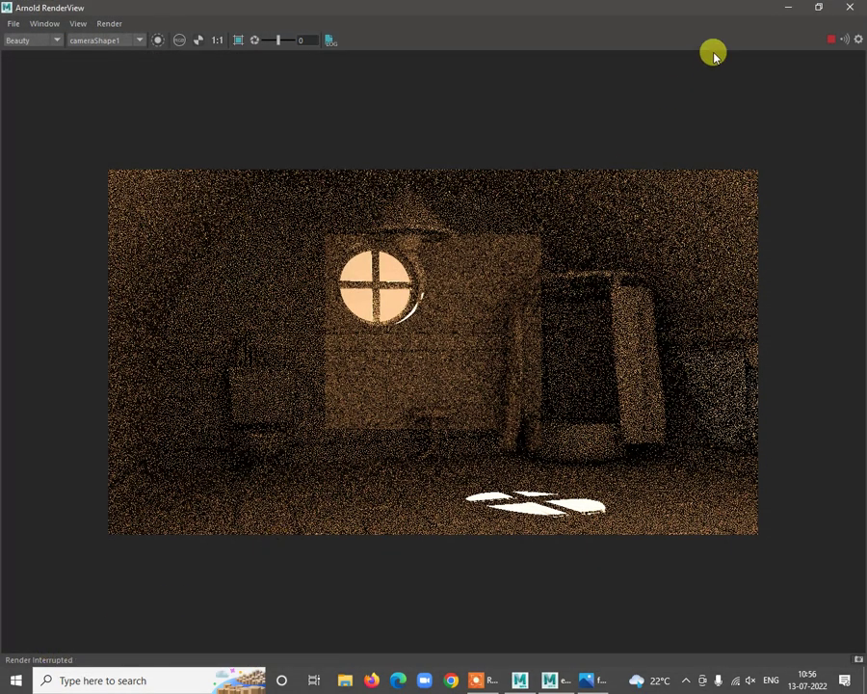
left_click(831, 39)
left_click(830, 41)
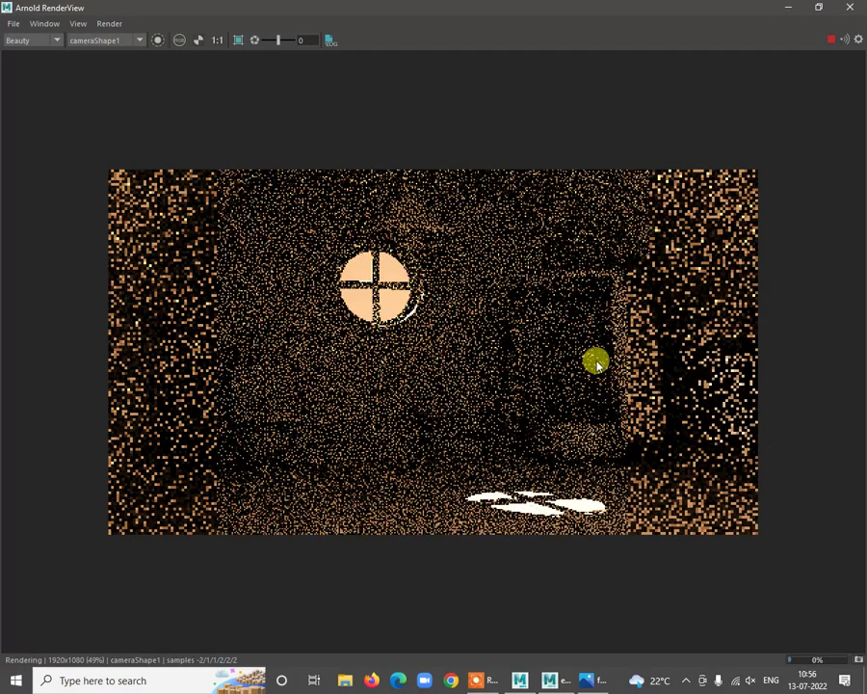
scroll(565, 377, "down", 1)
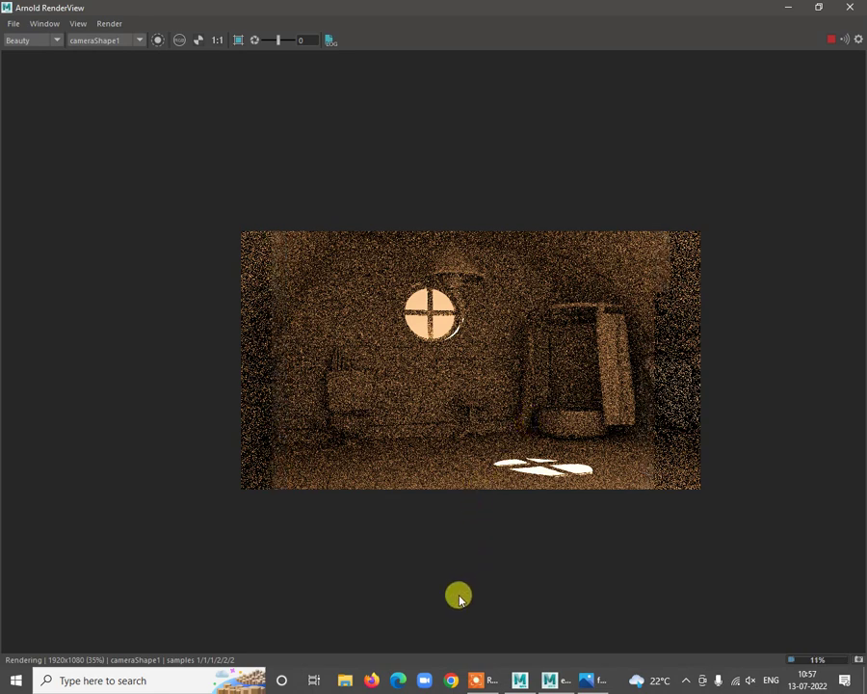
left_click(450, 681)
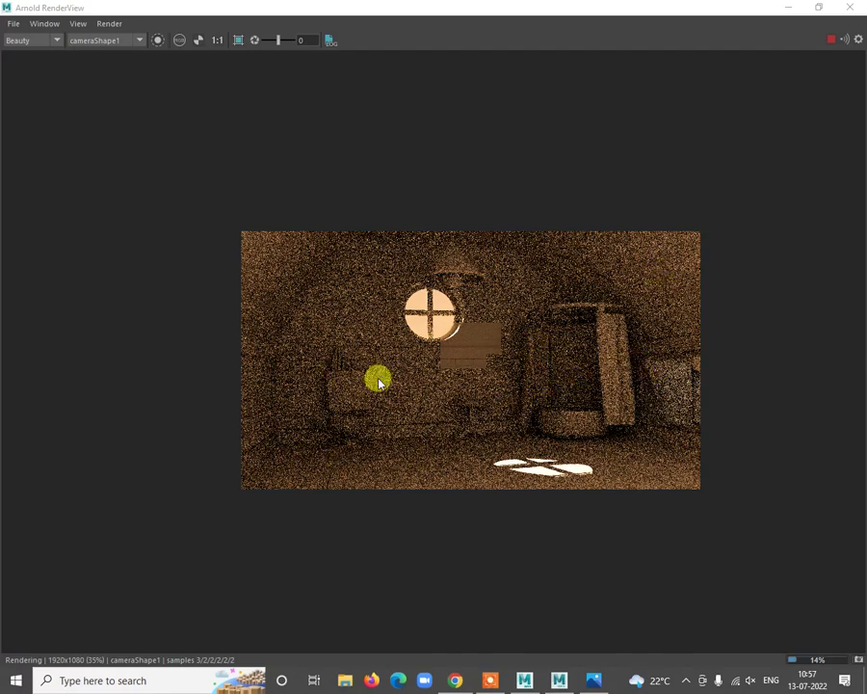
scroll(381, 378, "down", 1)
scroll(460, 374, "up", 1)
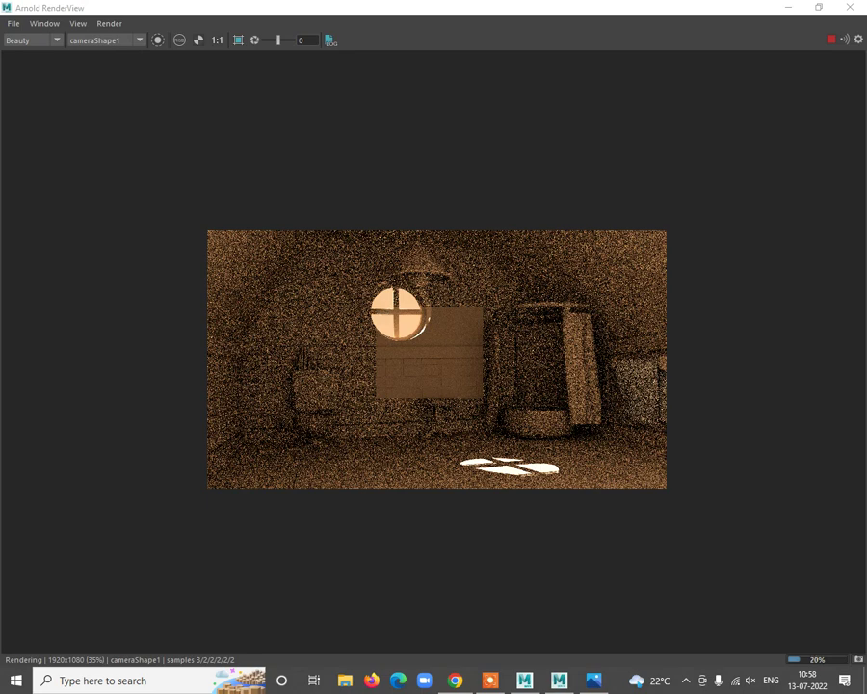
scroll(457, 373, "up", 2)
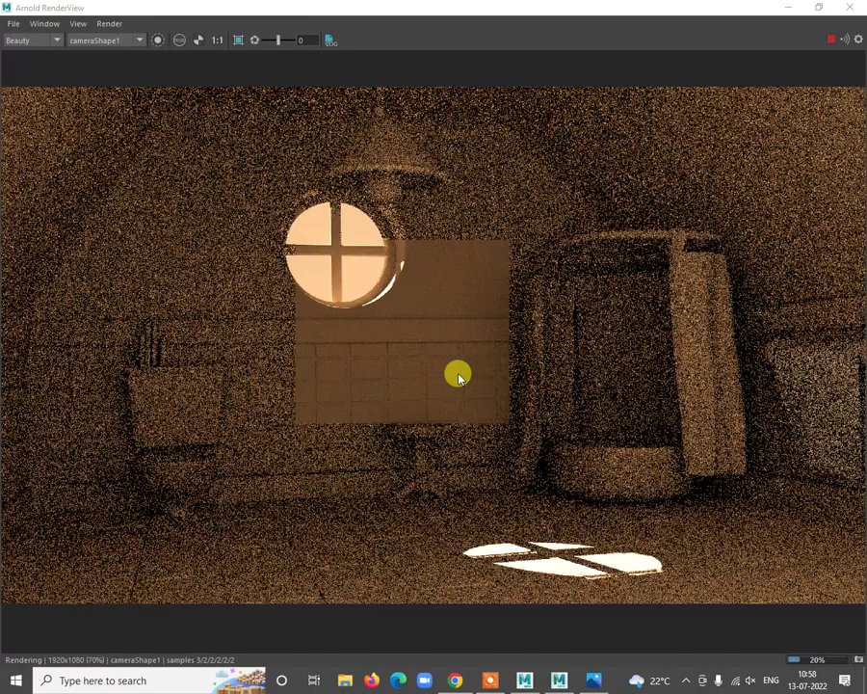
scroll(456, 373, "down", 2)
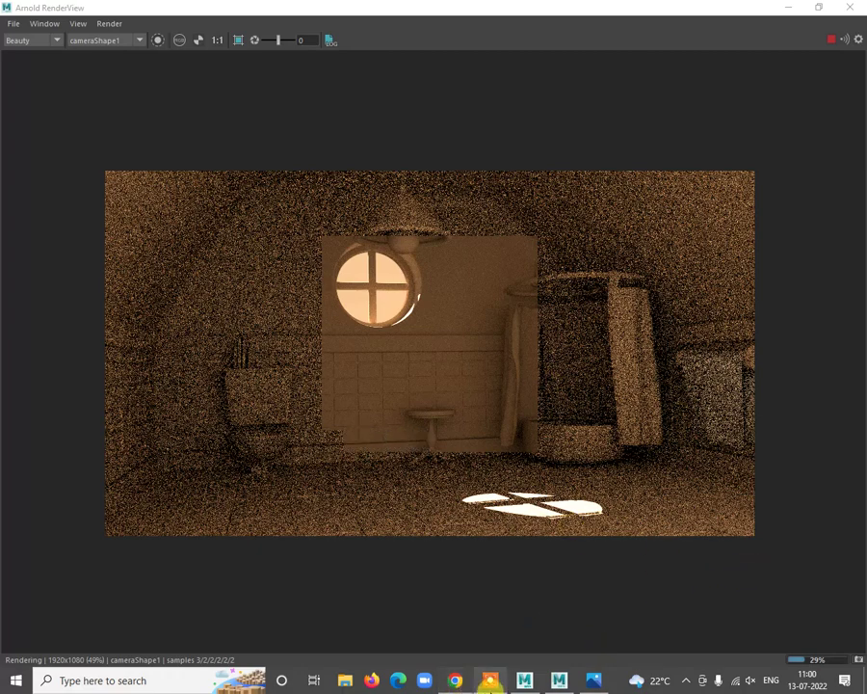
mouse_move(489, 680)
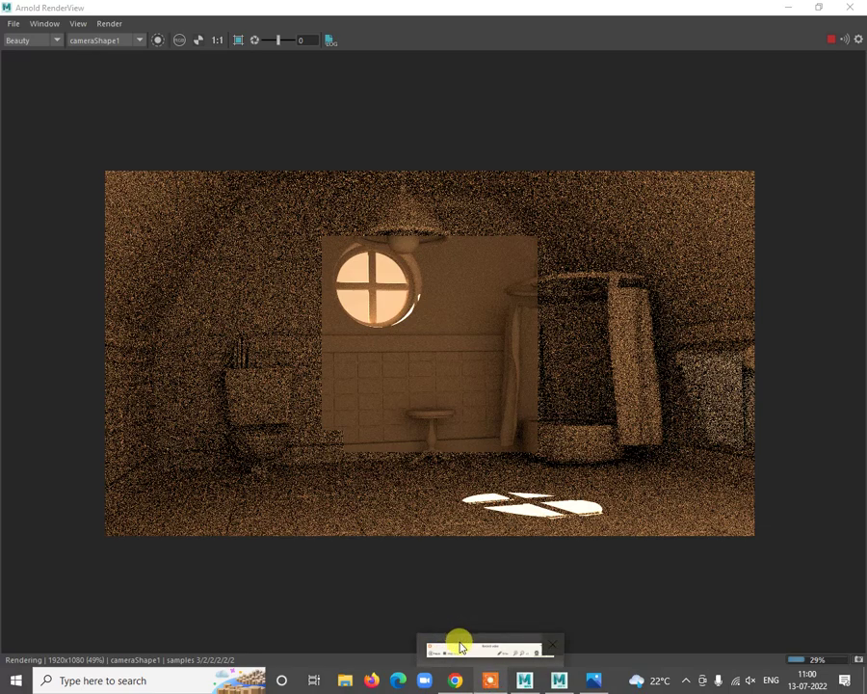